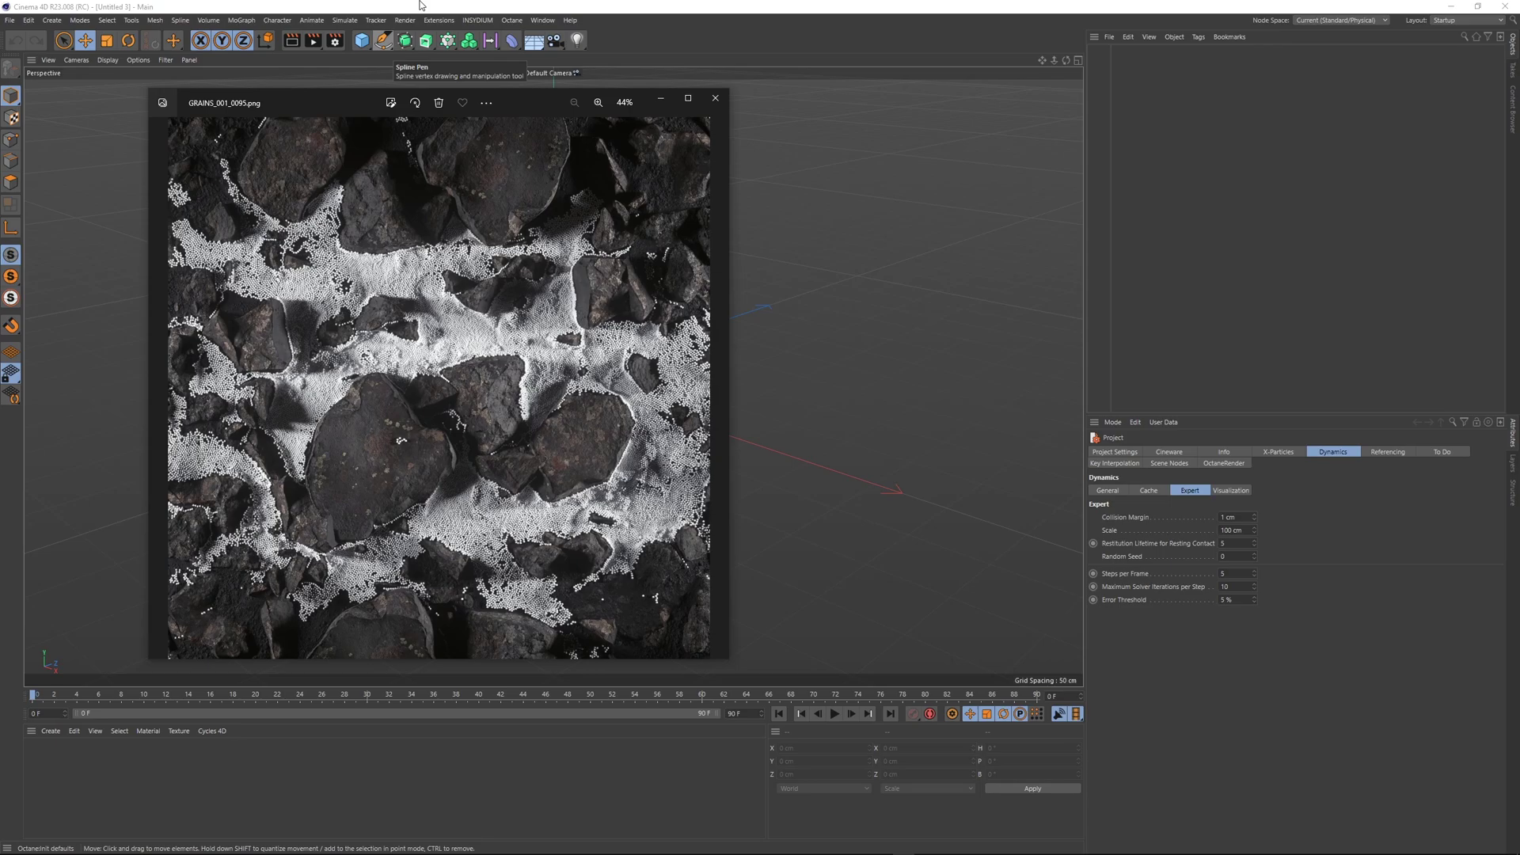
- Look through the GRAINS reference renders, examining how the coloured grains spread over and between the rocks
{"action": "key", "text": "Right"}
{"action": "key", "text": "Right"}
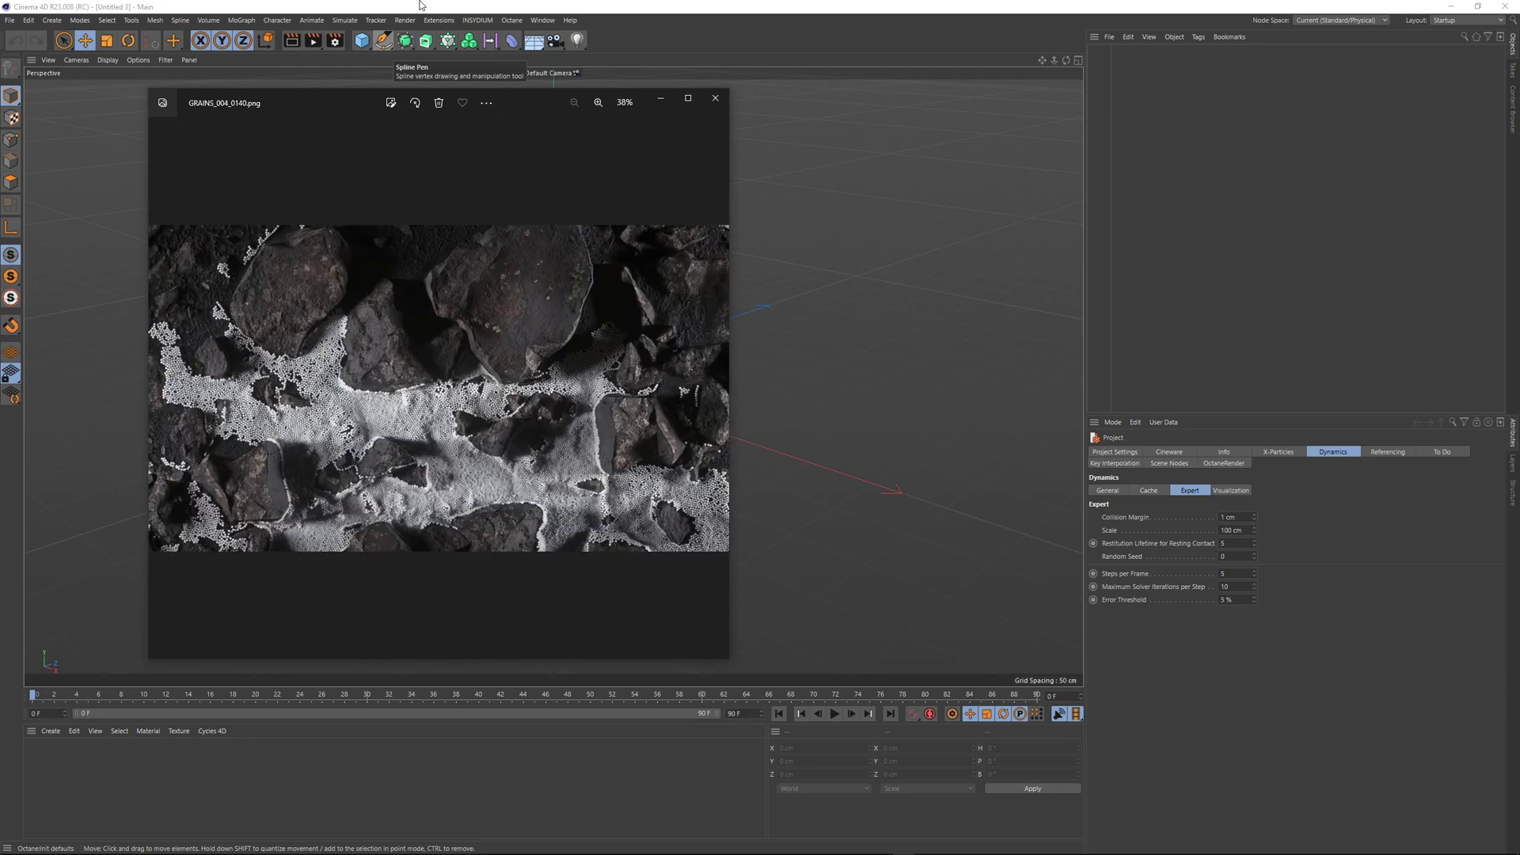
{"action": "key", "text": "Right"}
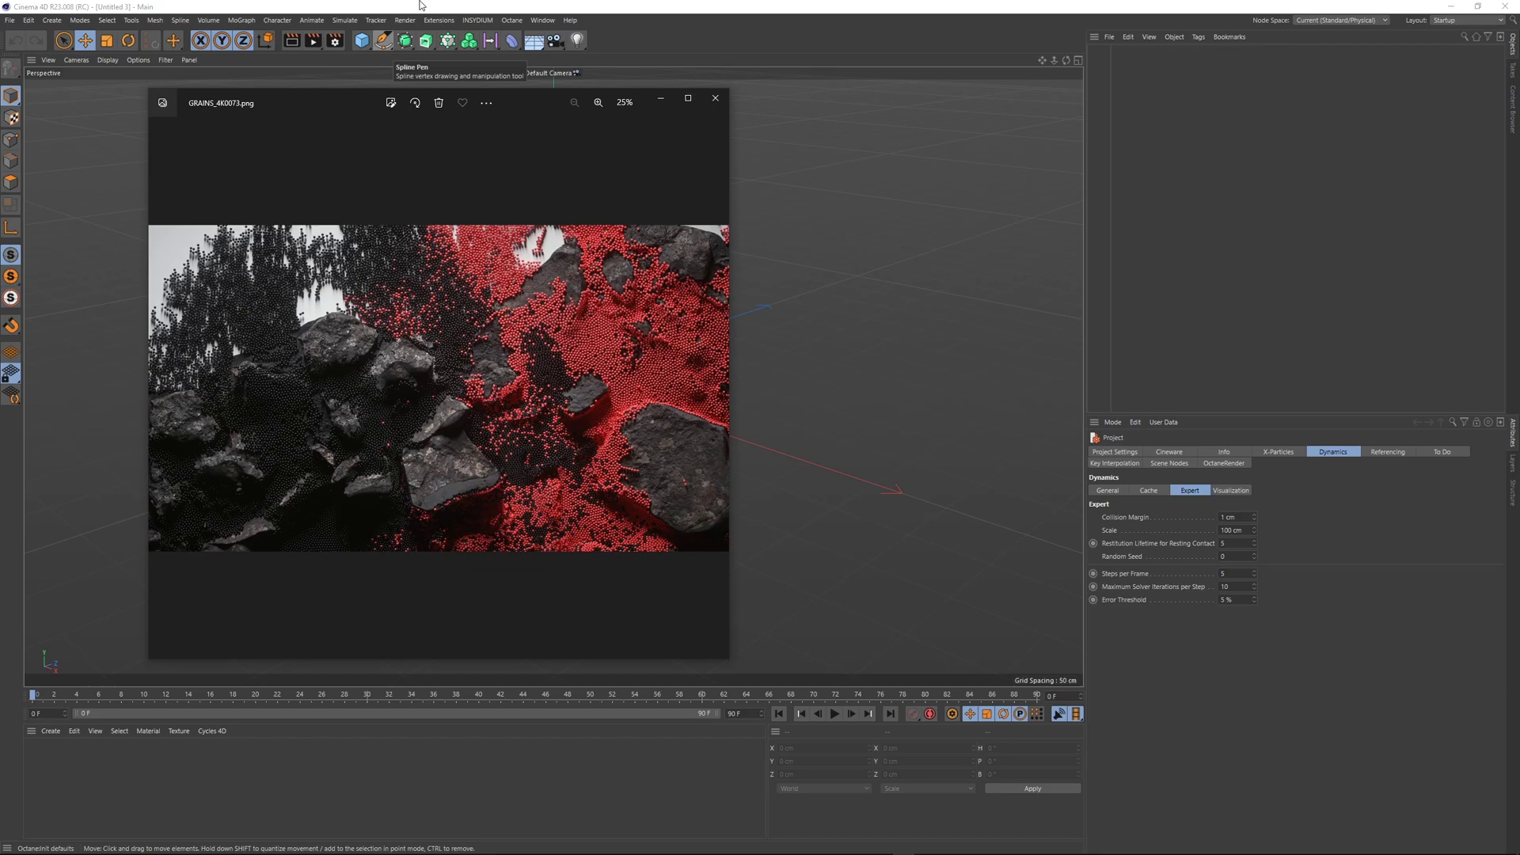
{"action": "key", "text": "Right"}
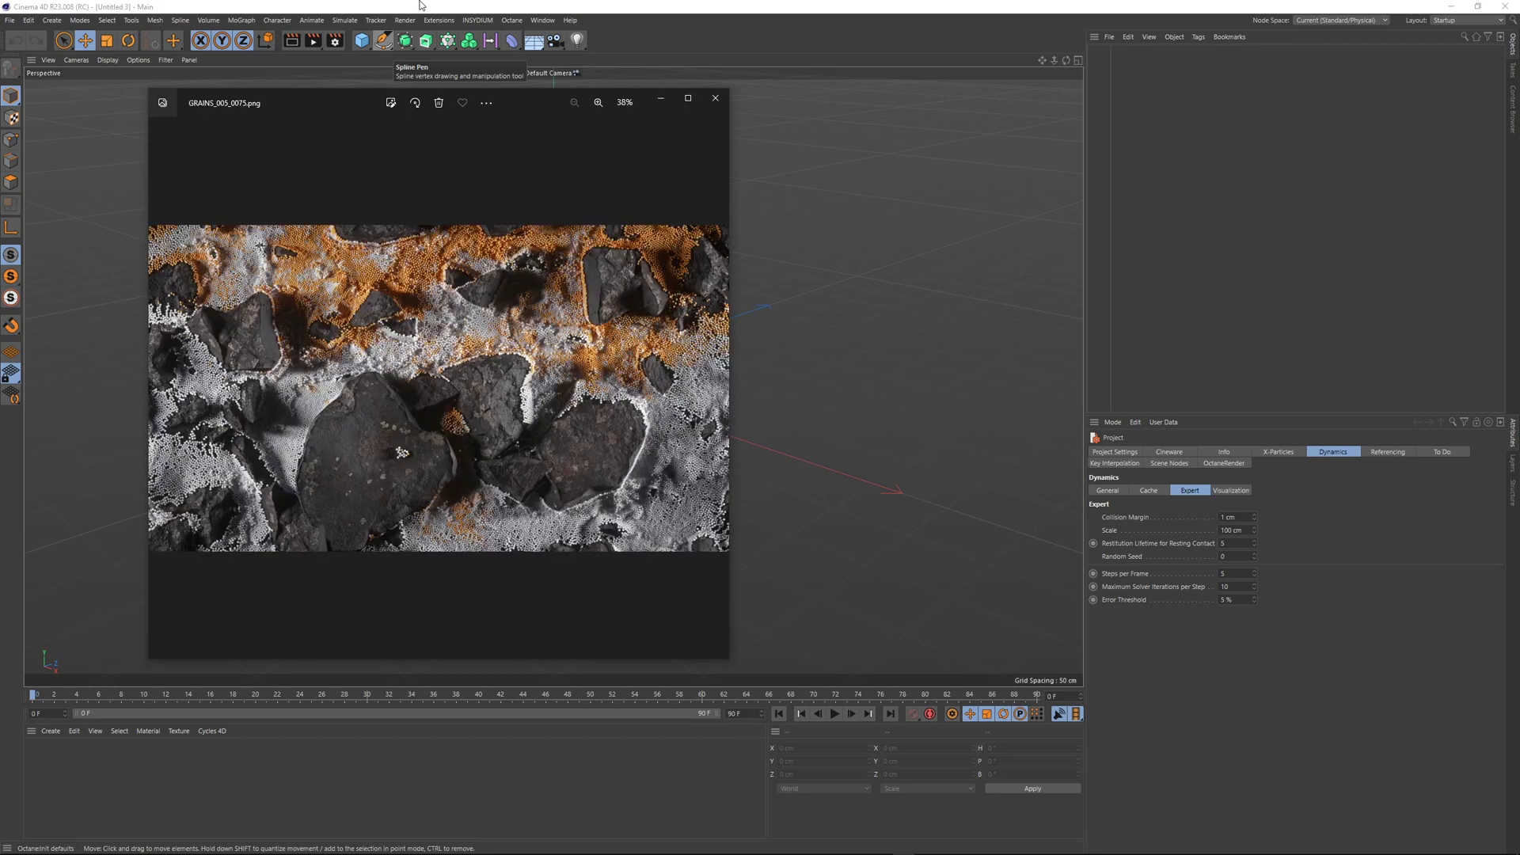
{"action": "key", "text": "Right"}
{"action": "key", "text": "Right"}
{"action": "key", "text": "Right"}
{"action": "key", "text": "Right"}
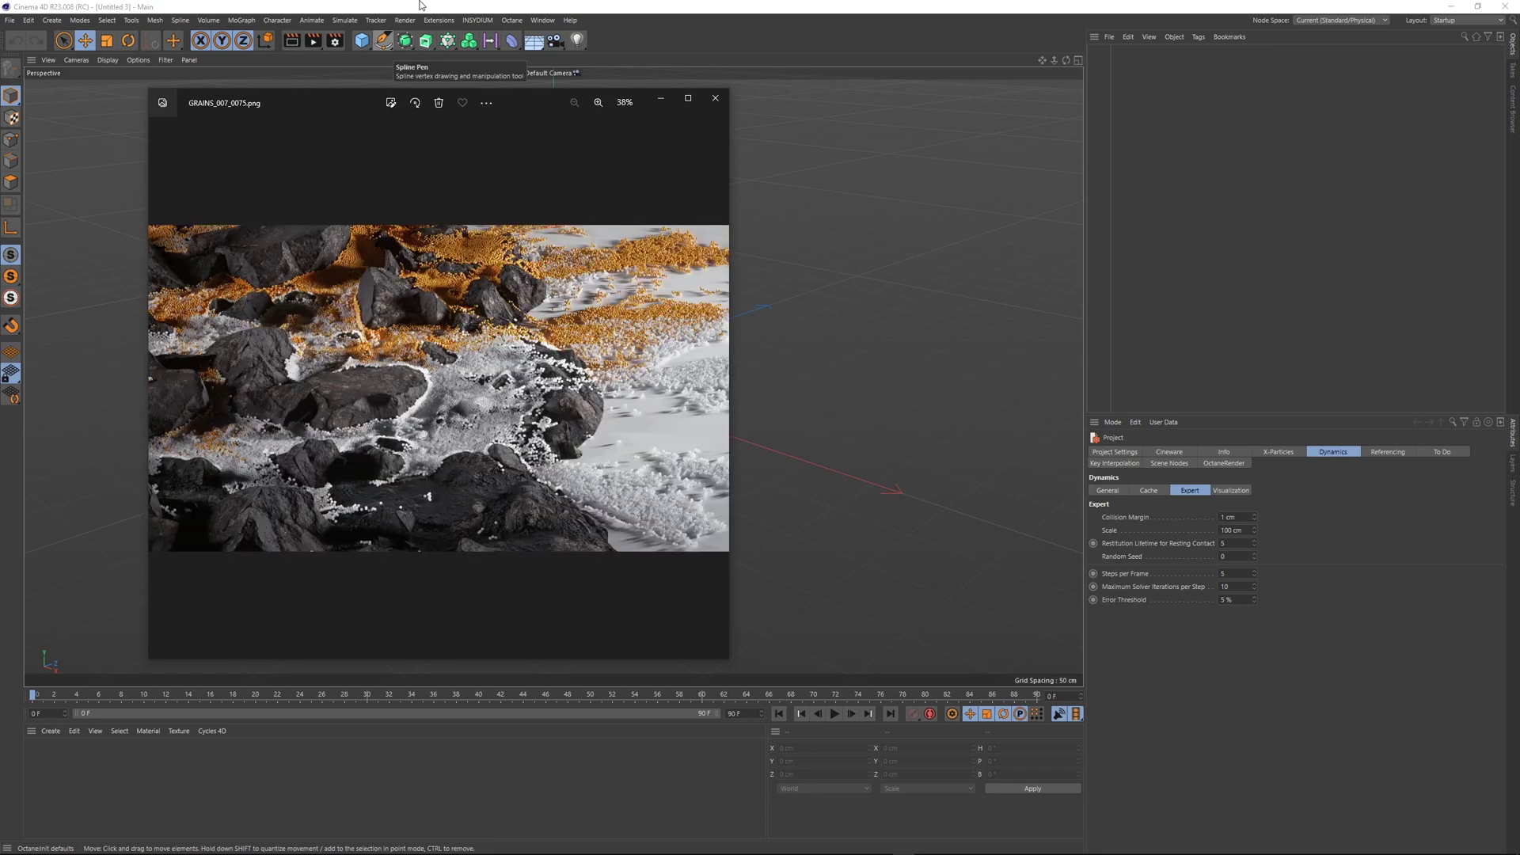
{"action": "key", "text": "Right"}
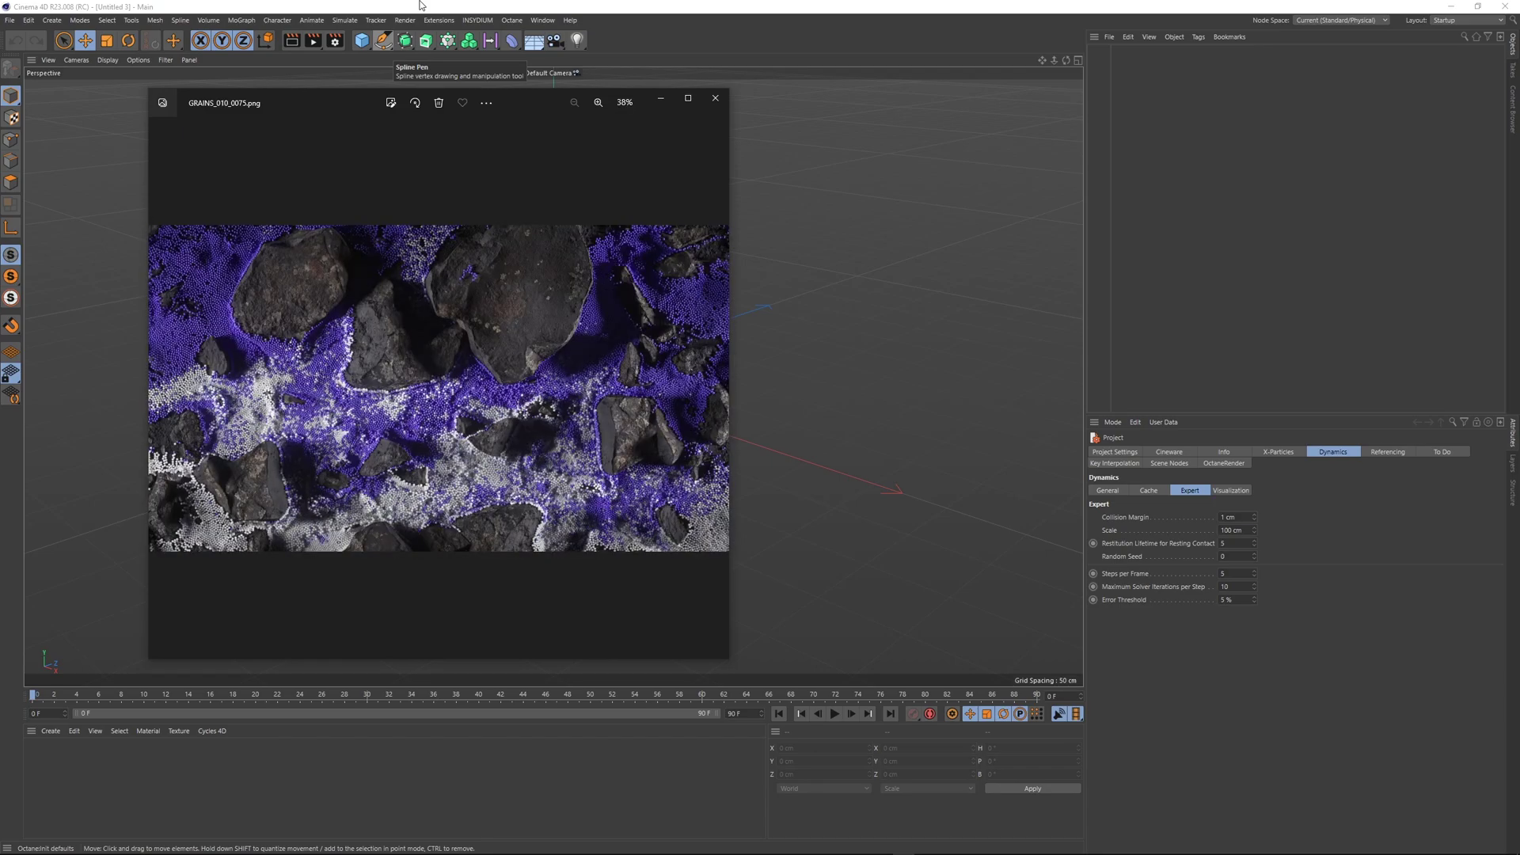
{"action": "key", "text": "Right"}
{"action": "key", "text": "Left"}
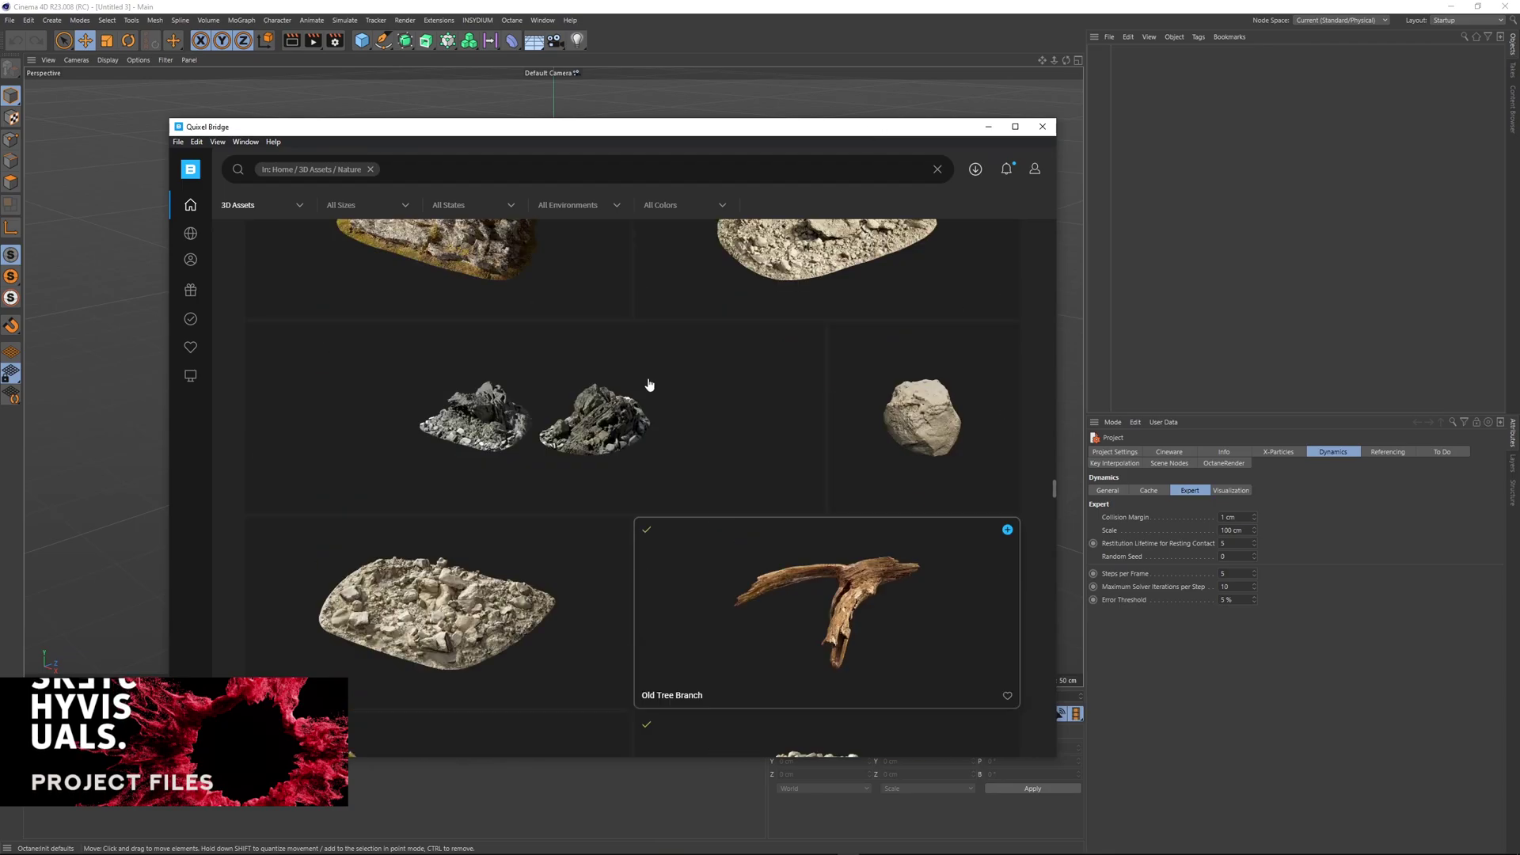
- Switch to Quixel Bridge and browse the Nature 3D assets for boulders, rocky ground and other rock models, up to the category overview
{"action": "scroll", "coordinate": [649, 384], "scroll_direction": "up", "scroll_amount": 10}
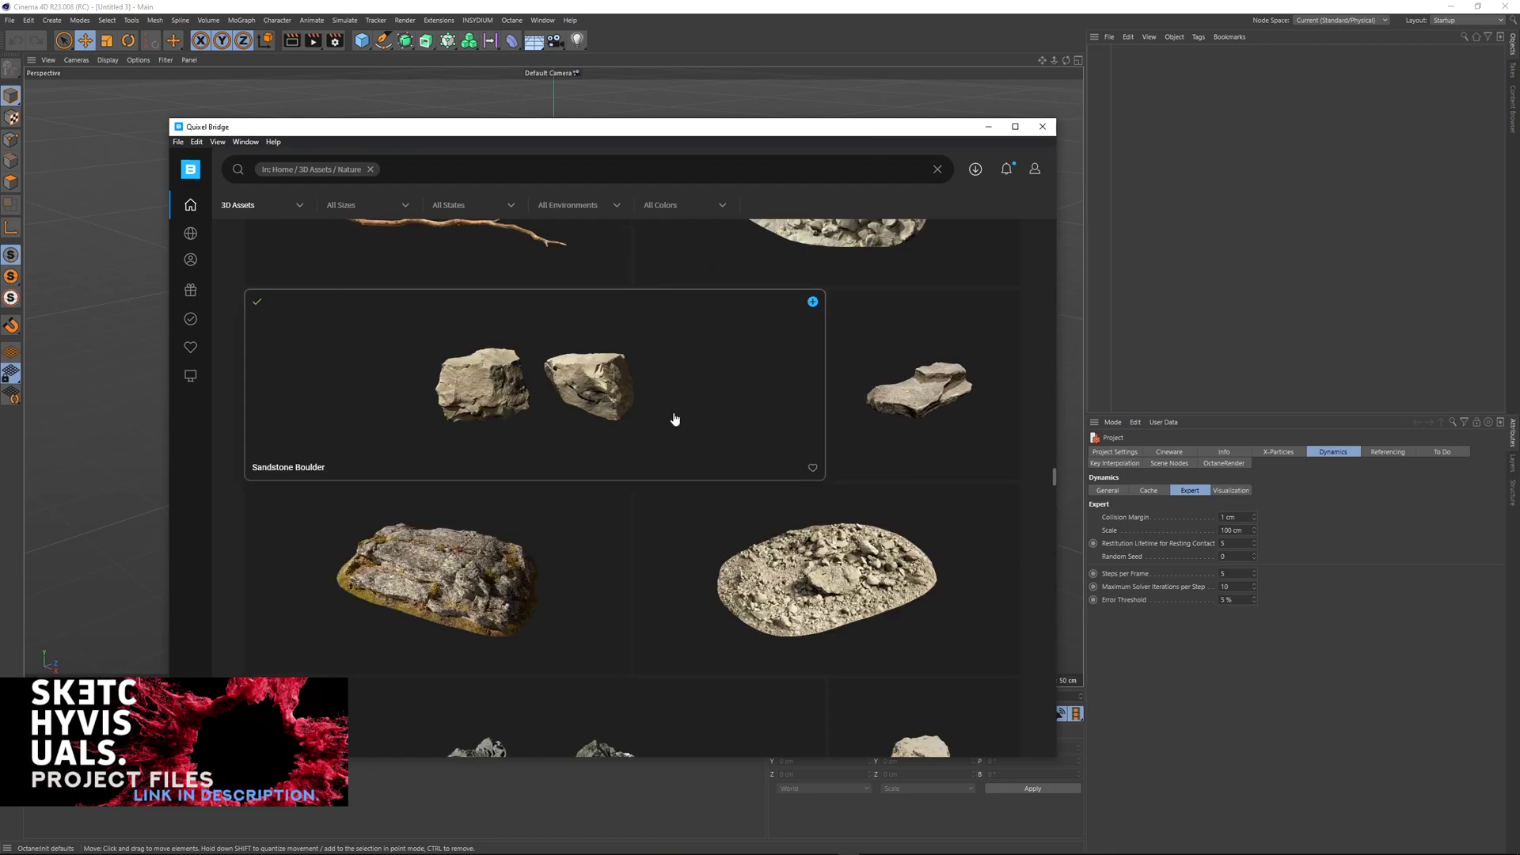
{"action": "scroll", "coordinate": [674, 419], "scroll_direction": "up", "scroll_amount": 10}
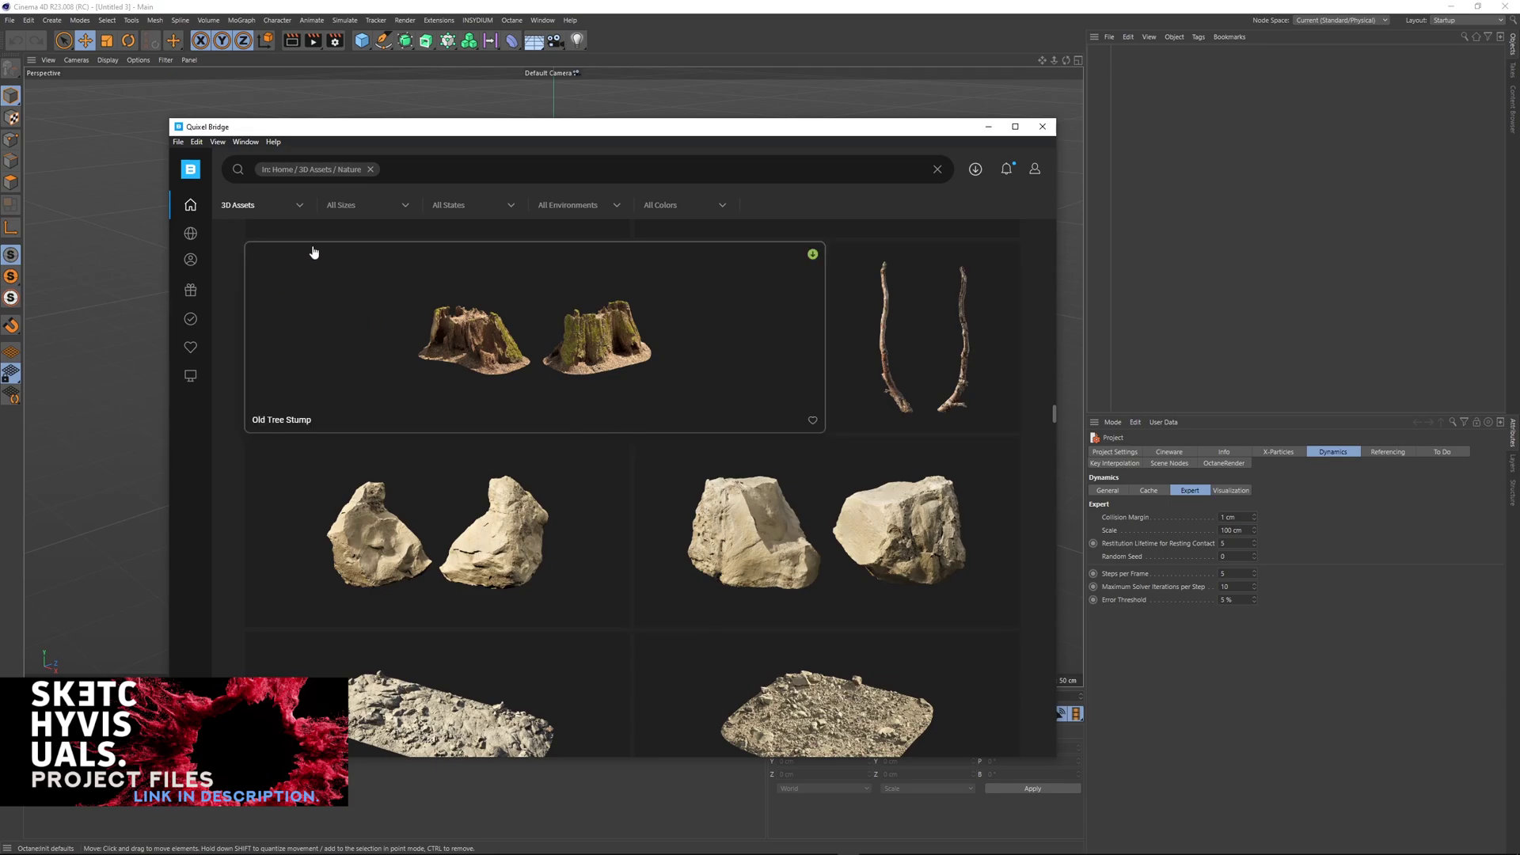
{"action": "scroll", "coordinate": [604, 438], "scroll_direction": "down", "scroll_amount": 3}
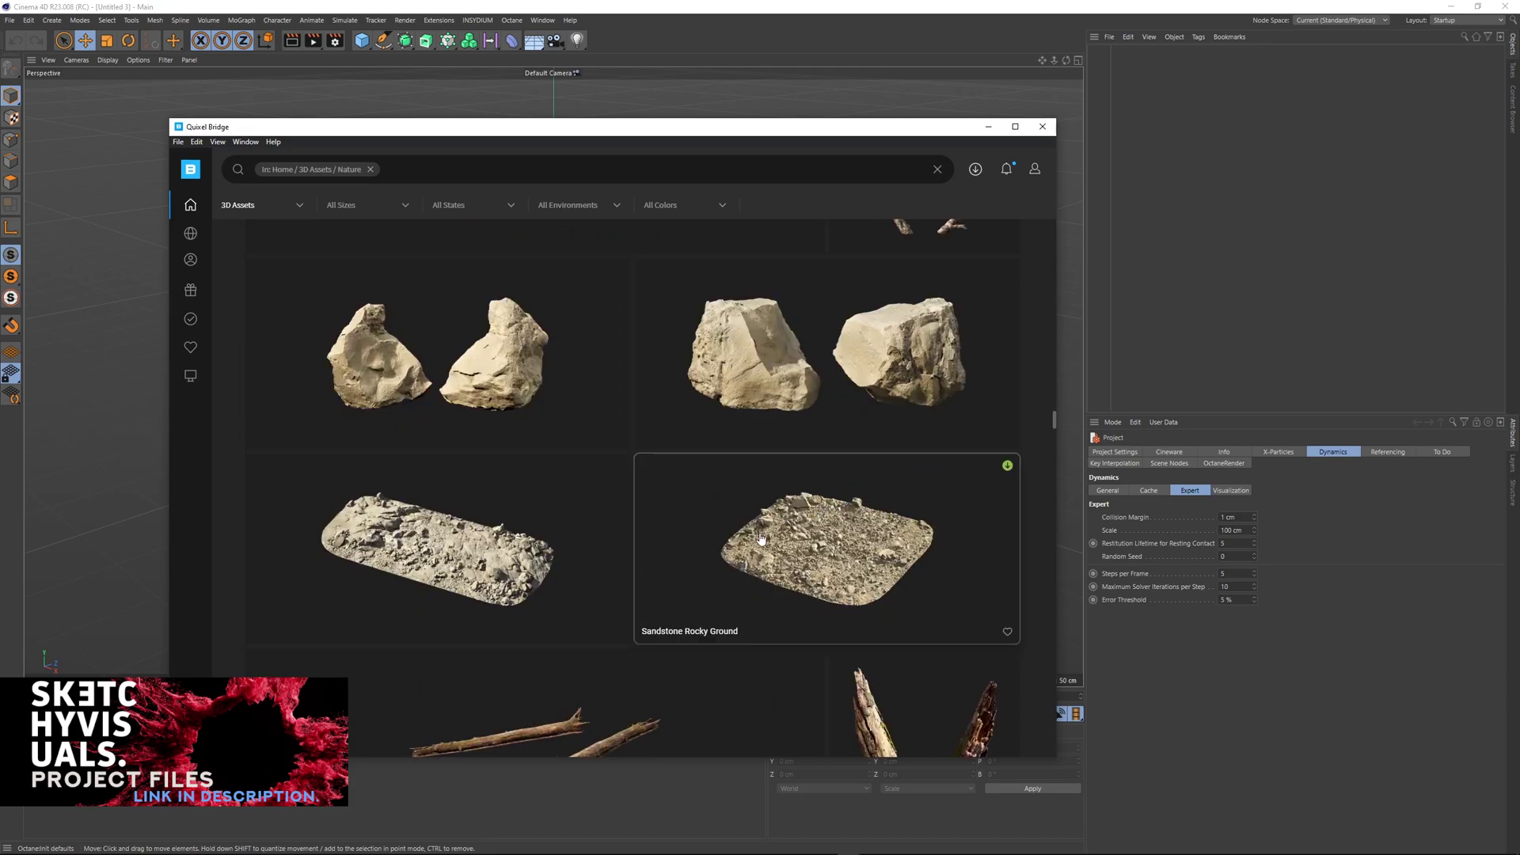
{"action": "scroll", "coordinate": [651, 594], "scroll_direction": "up", "scroll_amount": 6}
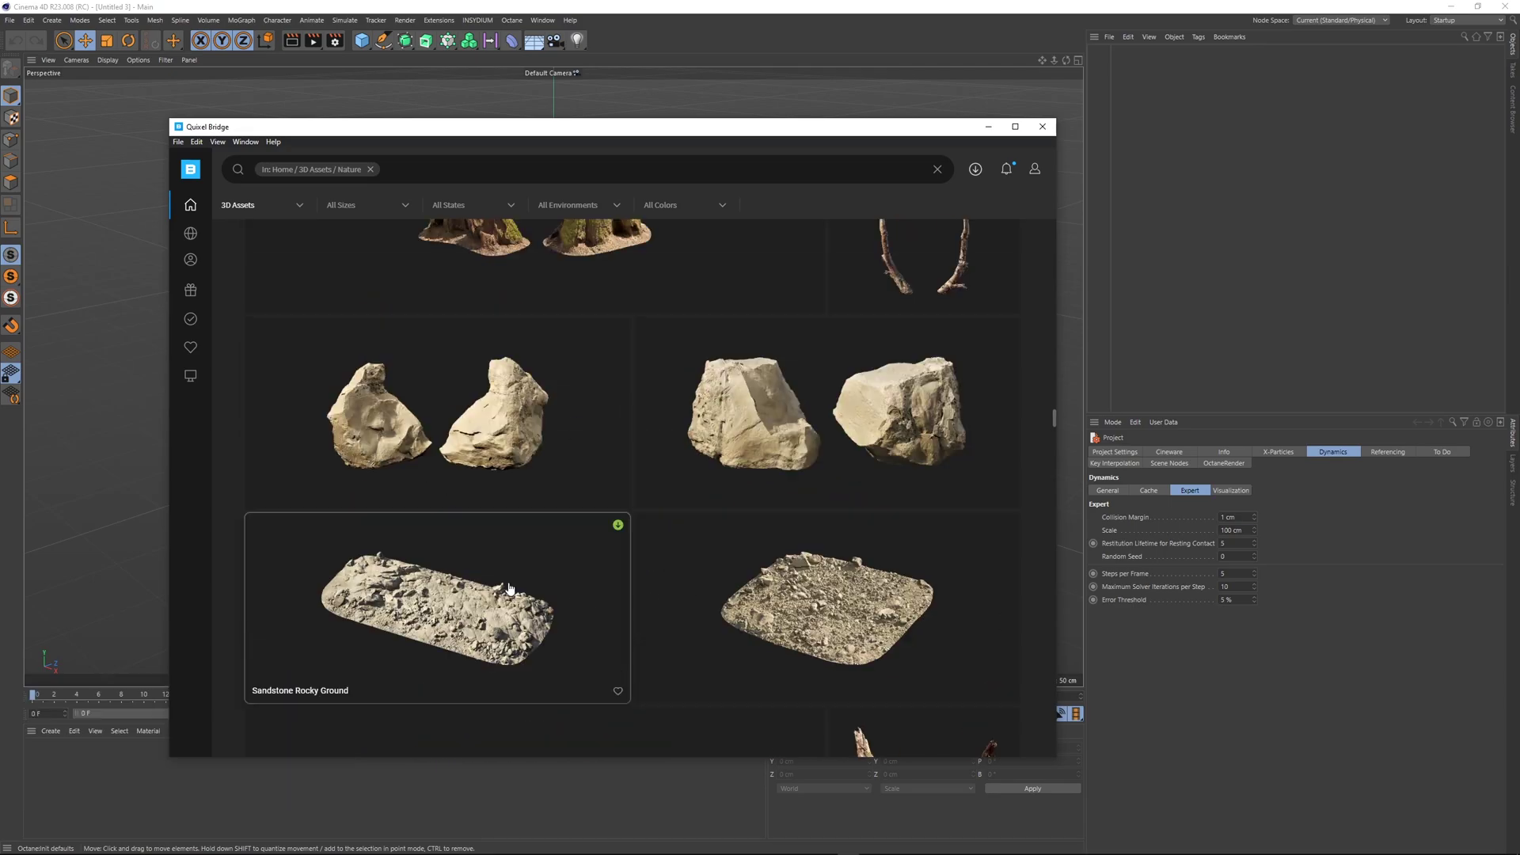
{"action": "scroll", "coordinate": [744, 563], "scroll_direction": "up", "scroll_amount": 5}
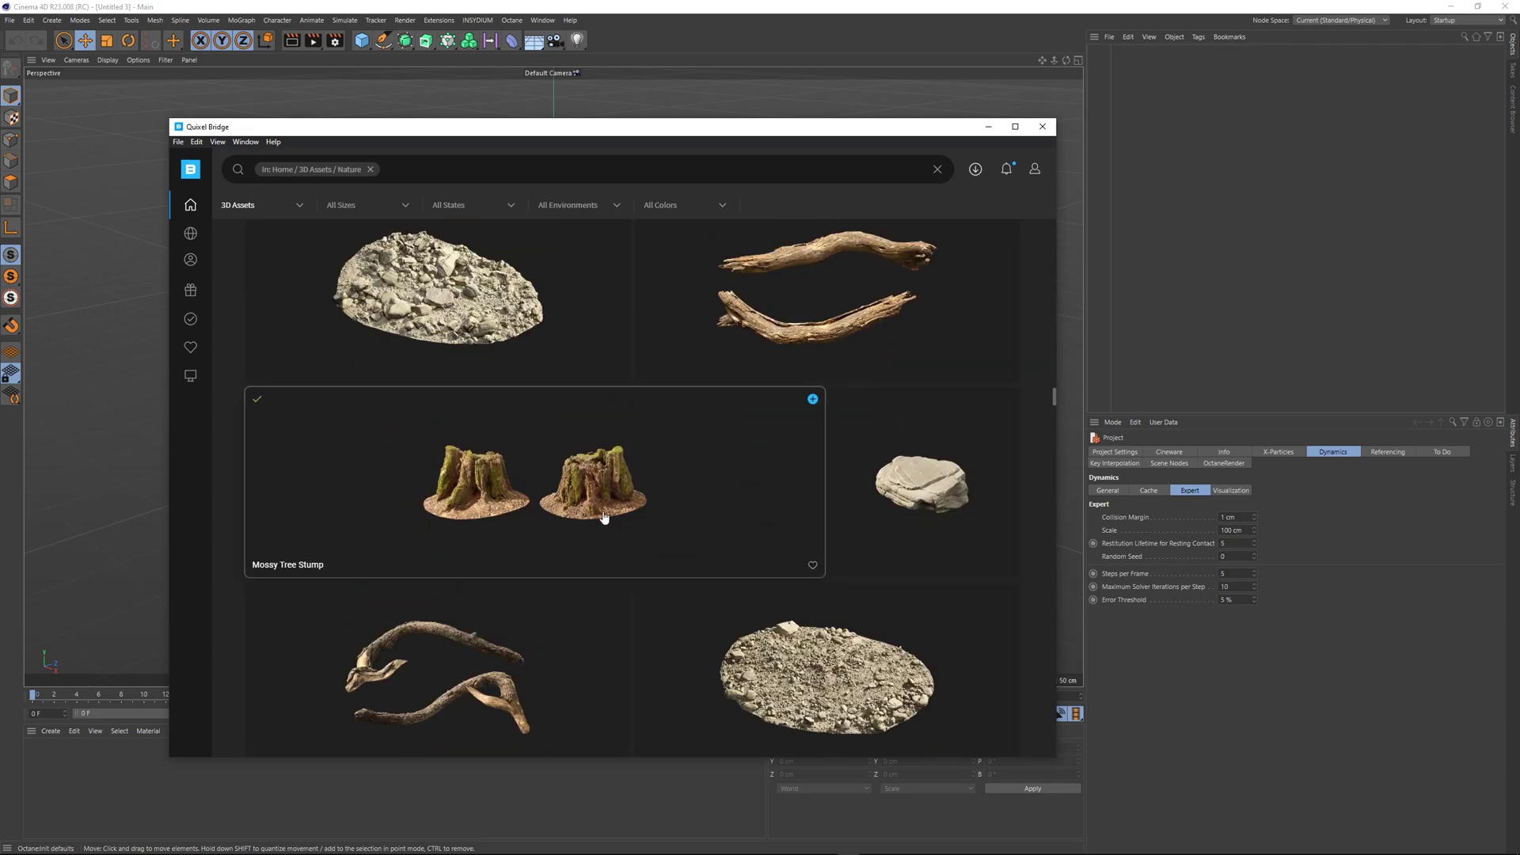
{"action": "scroll", "coordinate": [585, 525], "scroll_direction": "up", "scroll_amount": 6}
{"action": "scroll", "coordinate": [583, 525], "scroll_direction": "up", "scroll_amount": 5}
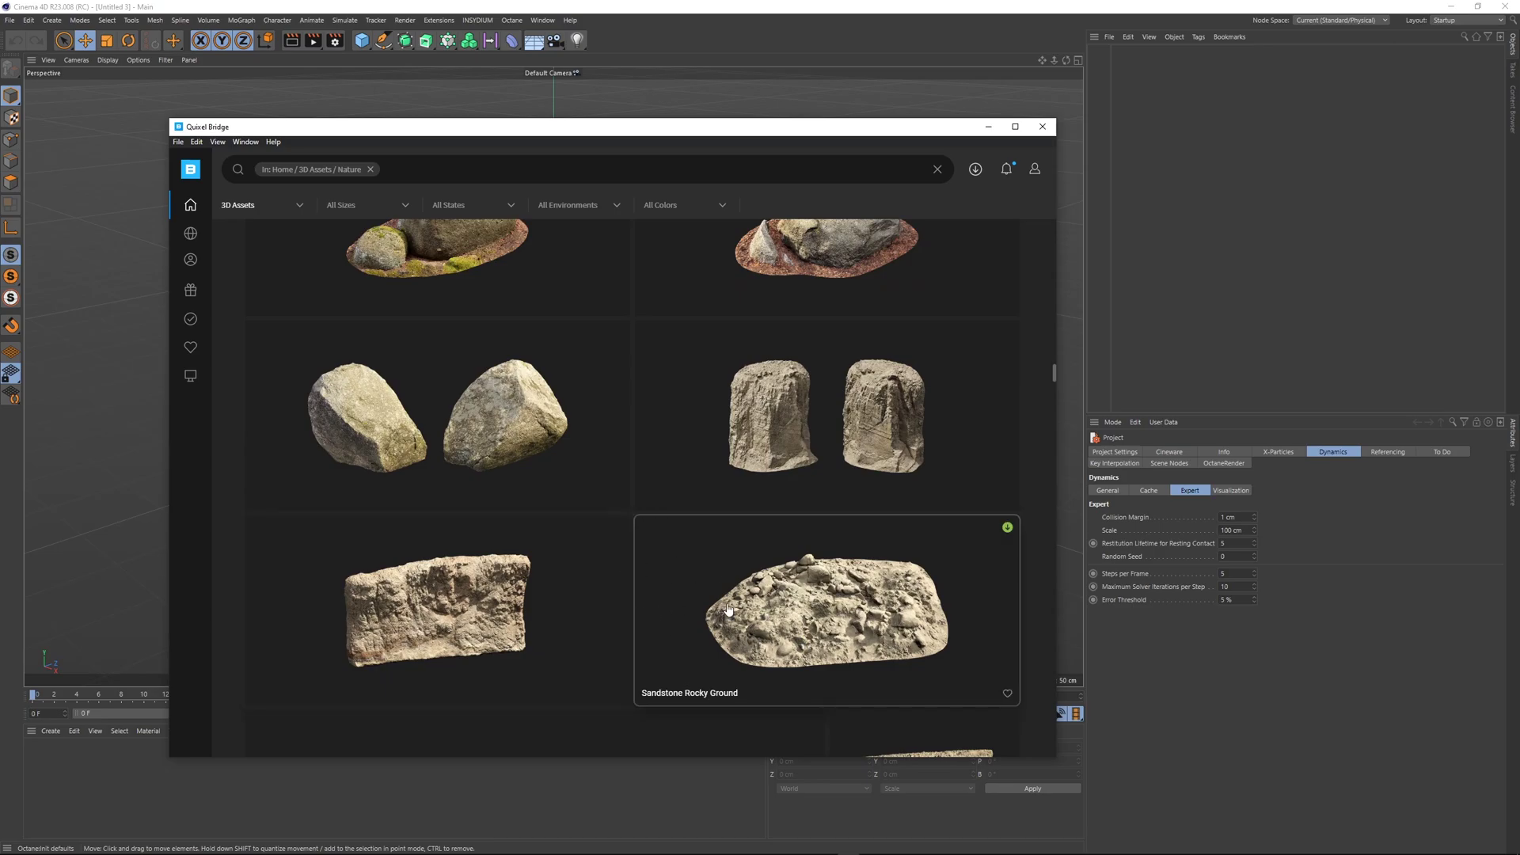
{"action": "scroll", "coordinate": [604, 602], "scroll_direction": "up", "scroll_amount": 8}
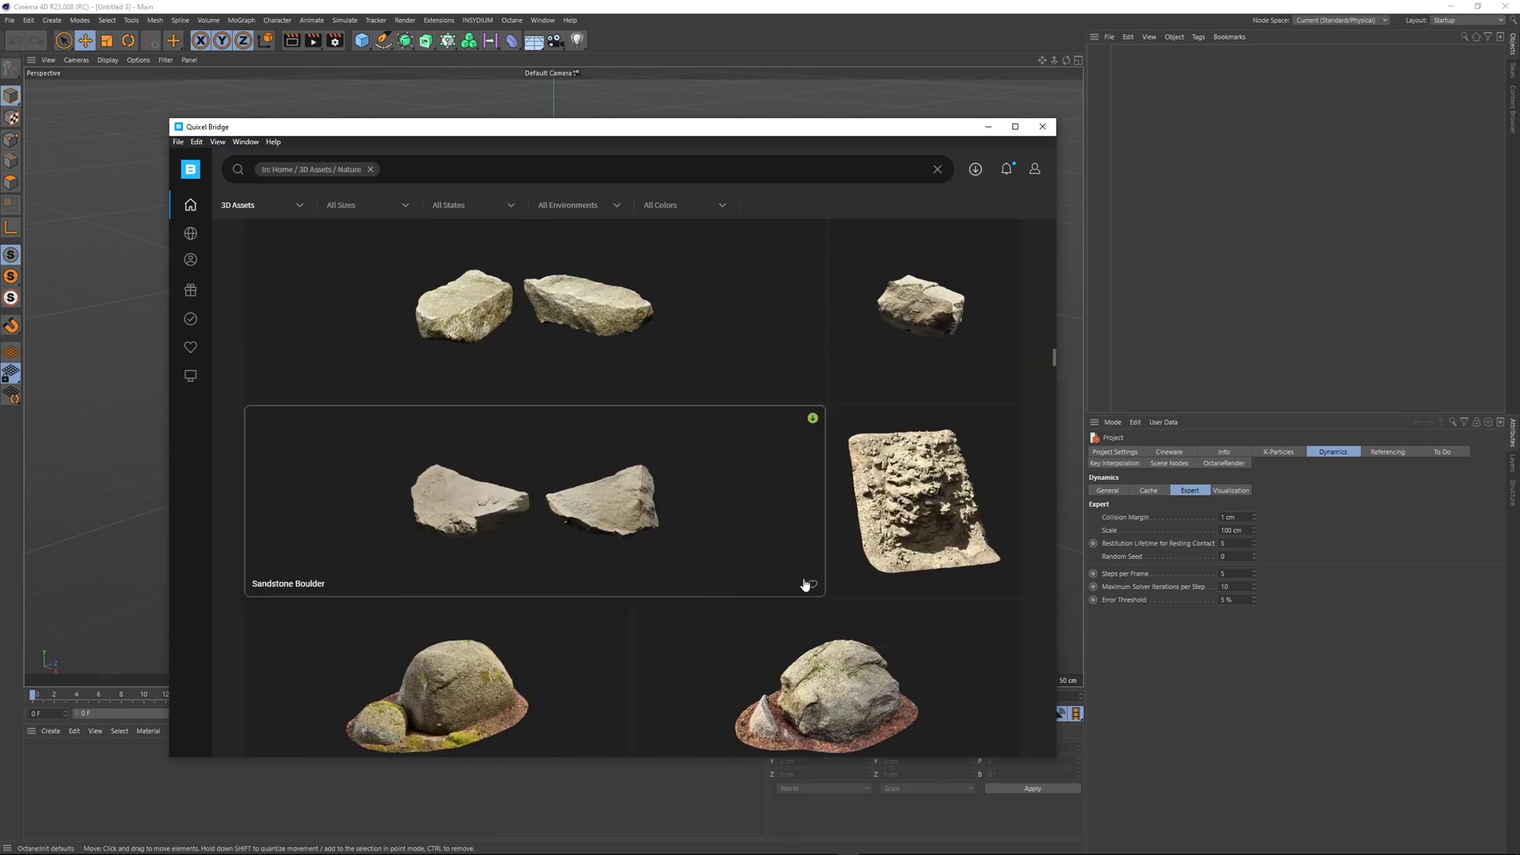
{"action": "scroll", "coordinate": [561, 586], "scroll_direction": "up", "scroll_amount": 3}
{"action": "scroll", "coordinate": [571, 578], "scroll_direction": "down", "scroll_amount": 6}
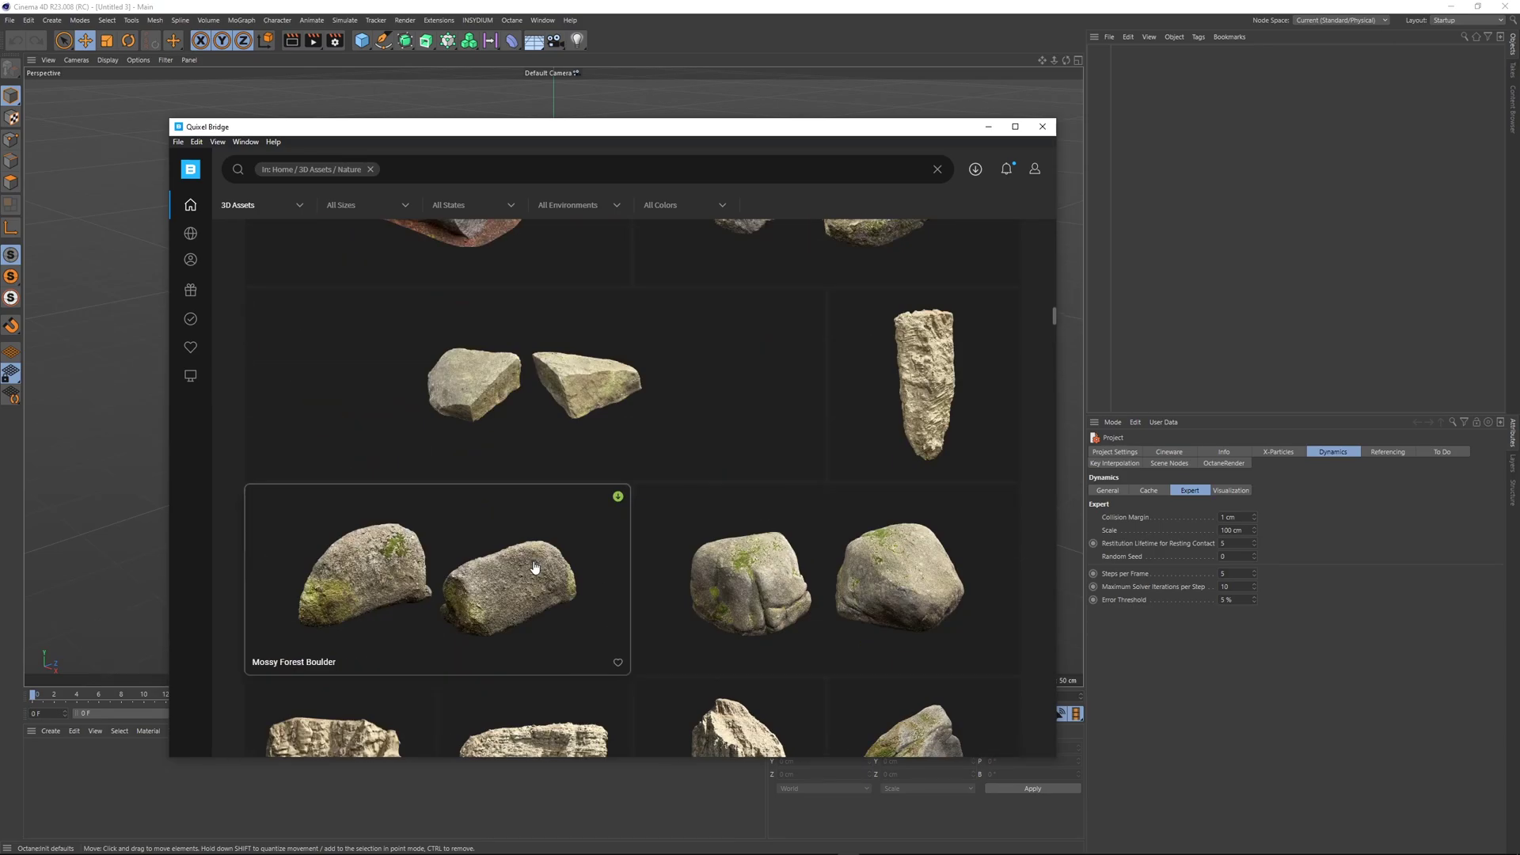
{"action": "scroll", "coordinate": [598, 568], "scroll_direction": "up", "scroll_amount": 5}
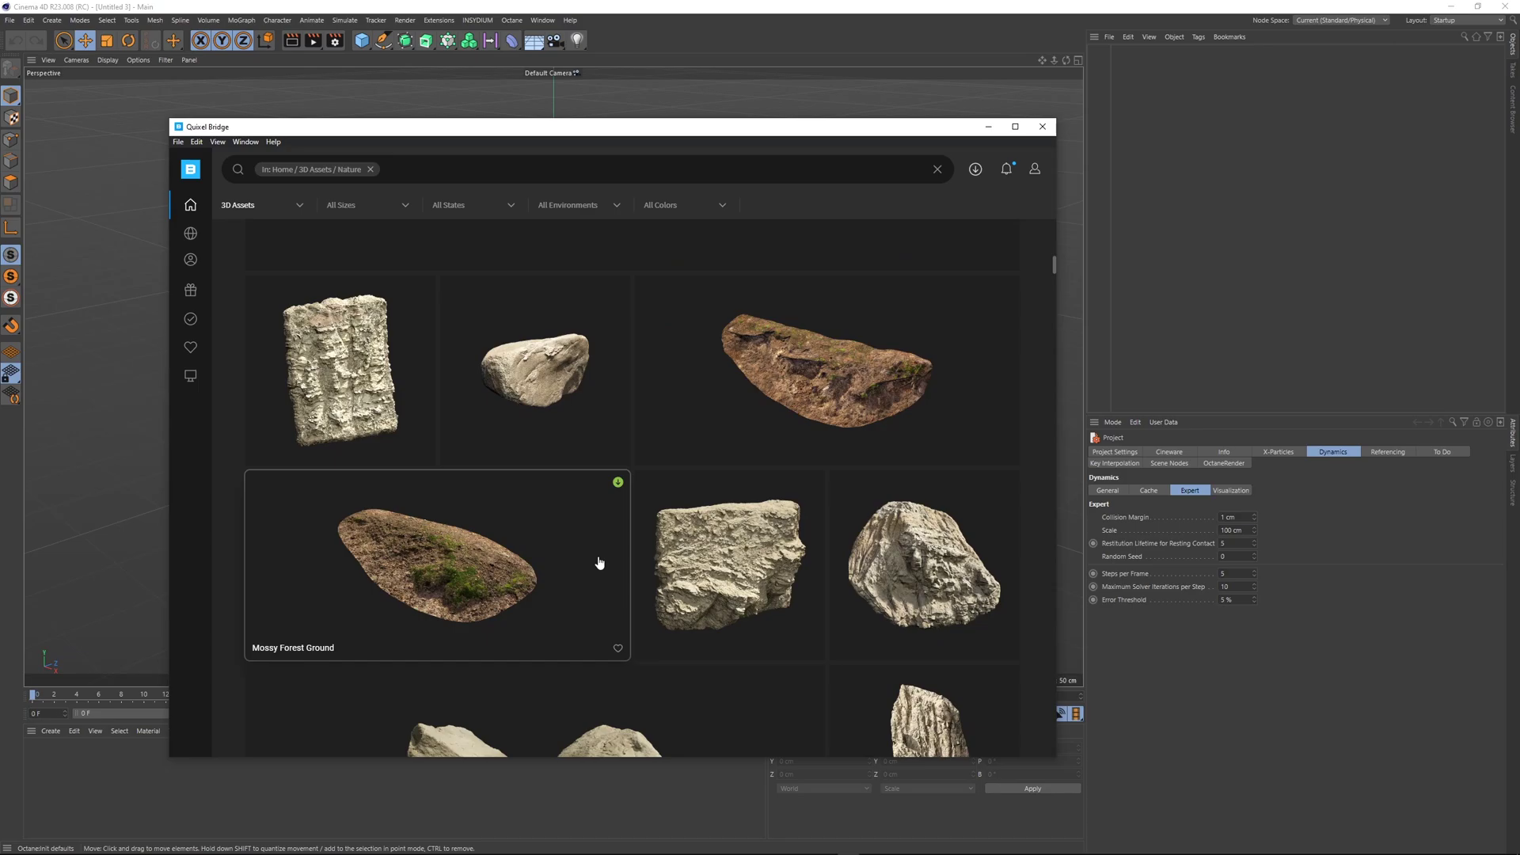
{"action": "scroll", "coordinate": [599, 563], "scroll_direction": "up", "scroll_amount": 10}
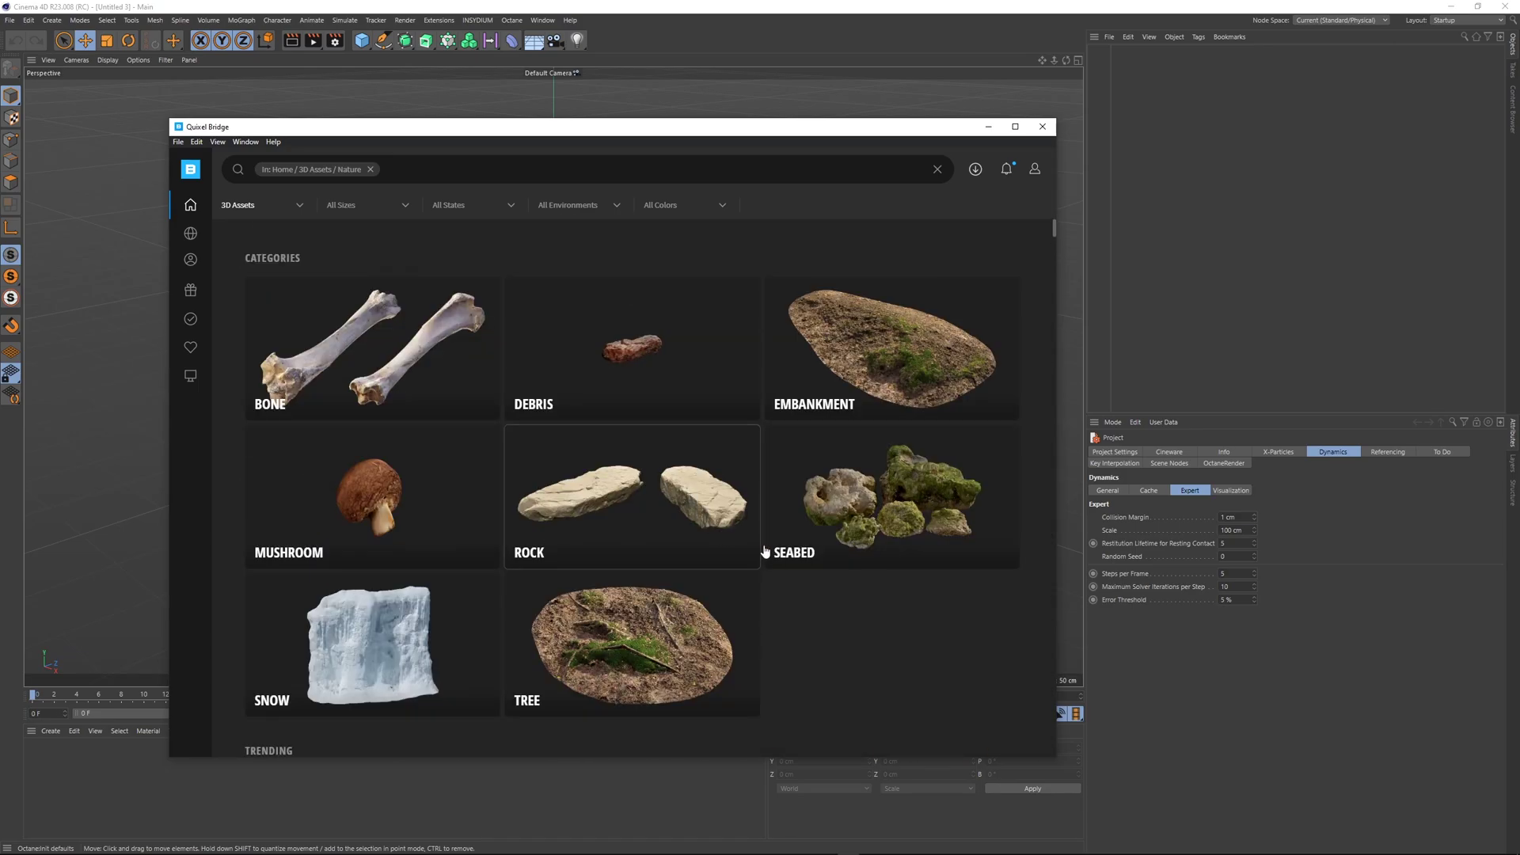
{"action": "scroll", "coordinate": [713, 522], "scroll_direction": "down", "scroll_amount": 5}
- Open the purchased assets collection and browse it for rock formations and boulders suitable for the scene
{"action": "left_click", "coordinate": [190, 347]}
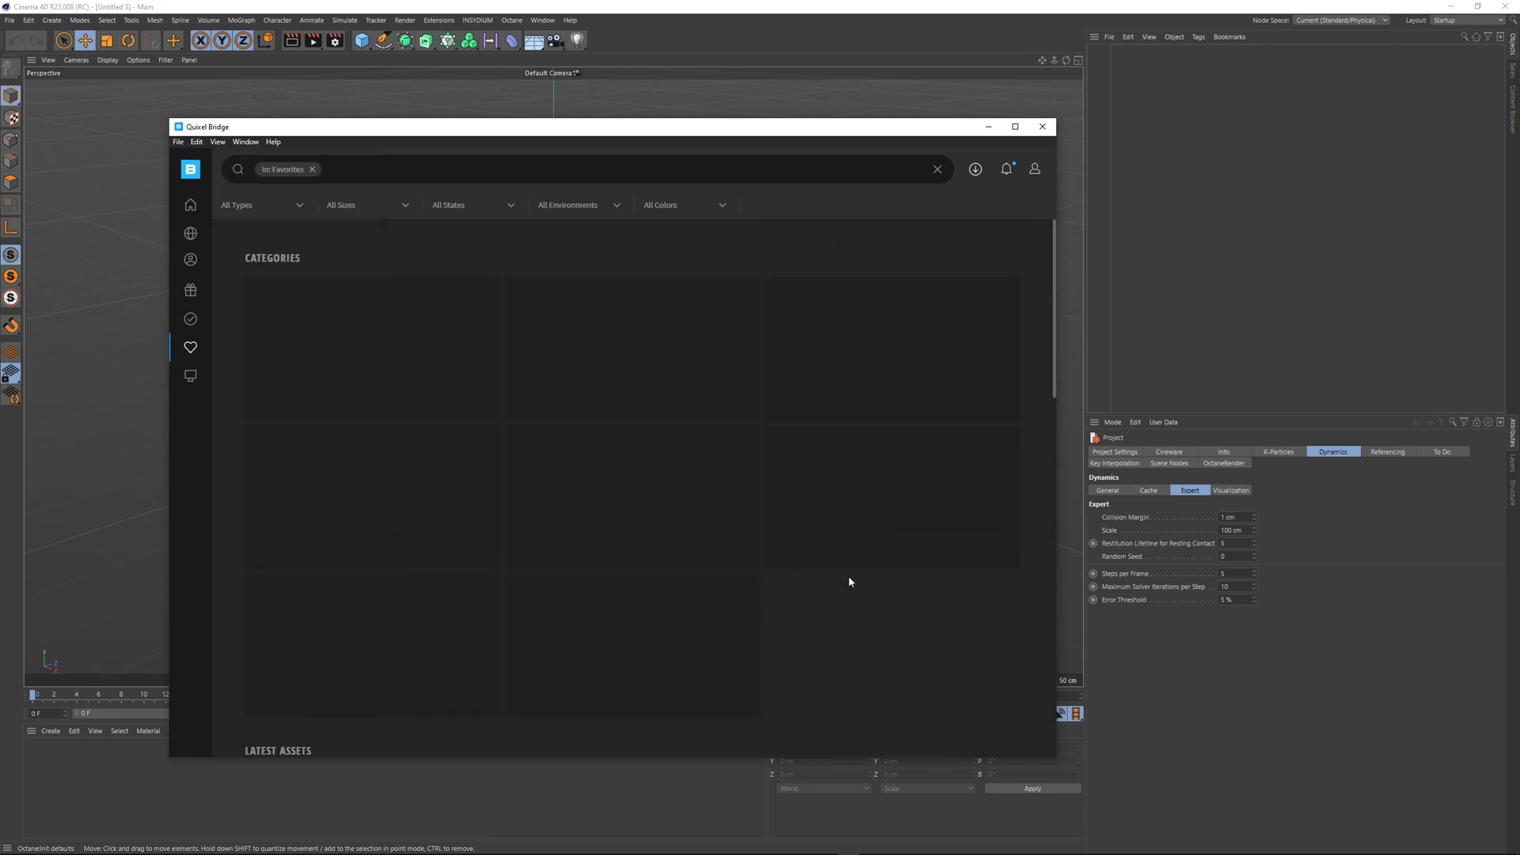
{"action": "left_click", "coordinate": [191, 319]}
{"action": "scroll", "coordinate": [354, 520], "scroll_direction": "down", "scroll_amount": 5}
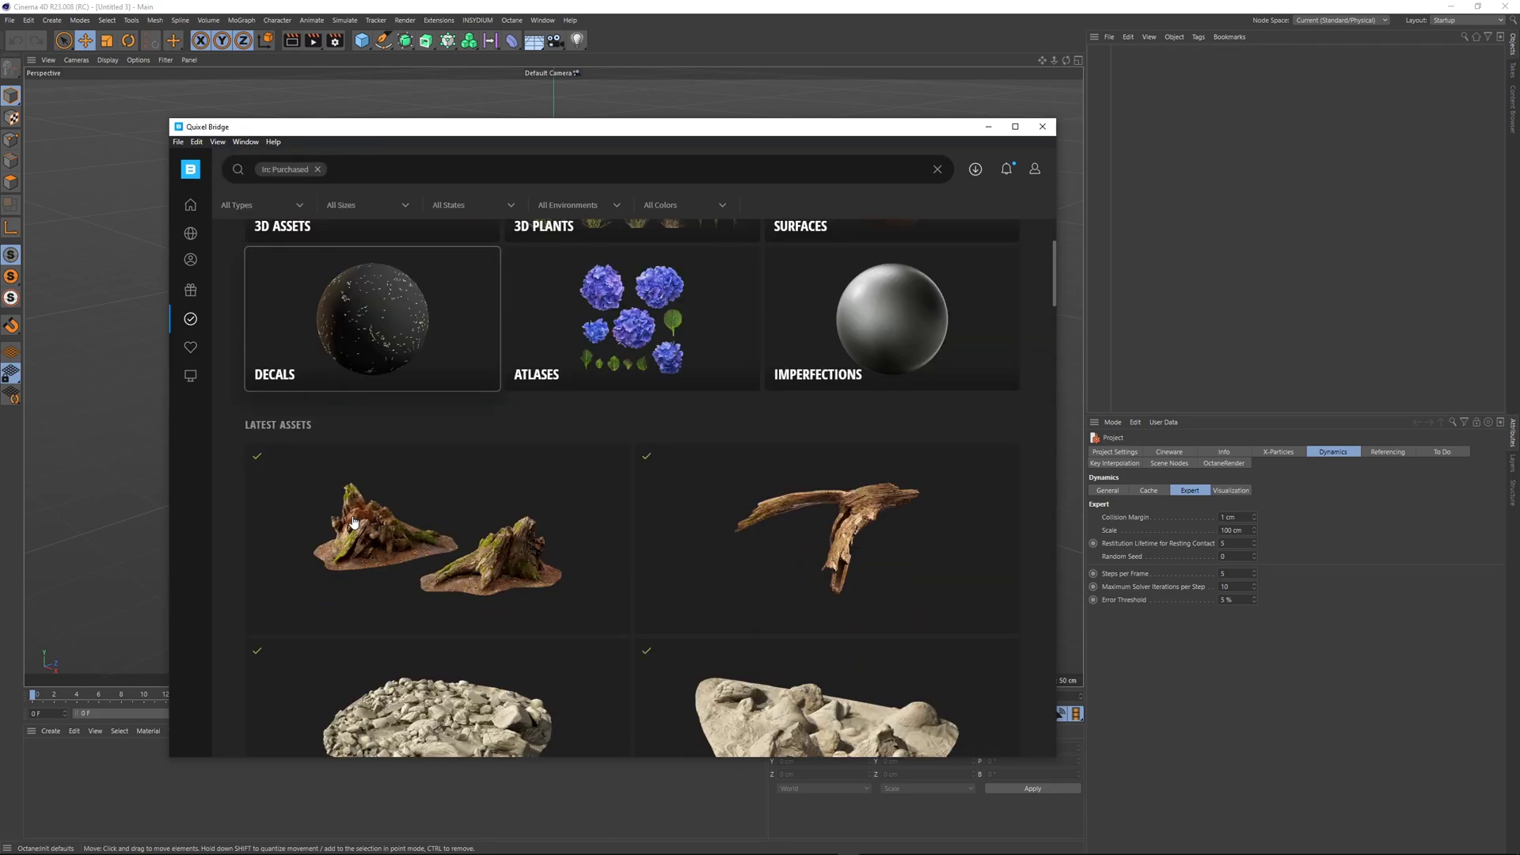
{"action": "scroll", "coordinate": [354, 519], "scroll_direction": "down", "scroll_amount": 12}
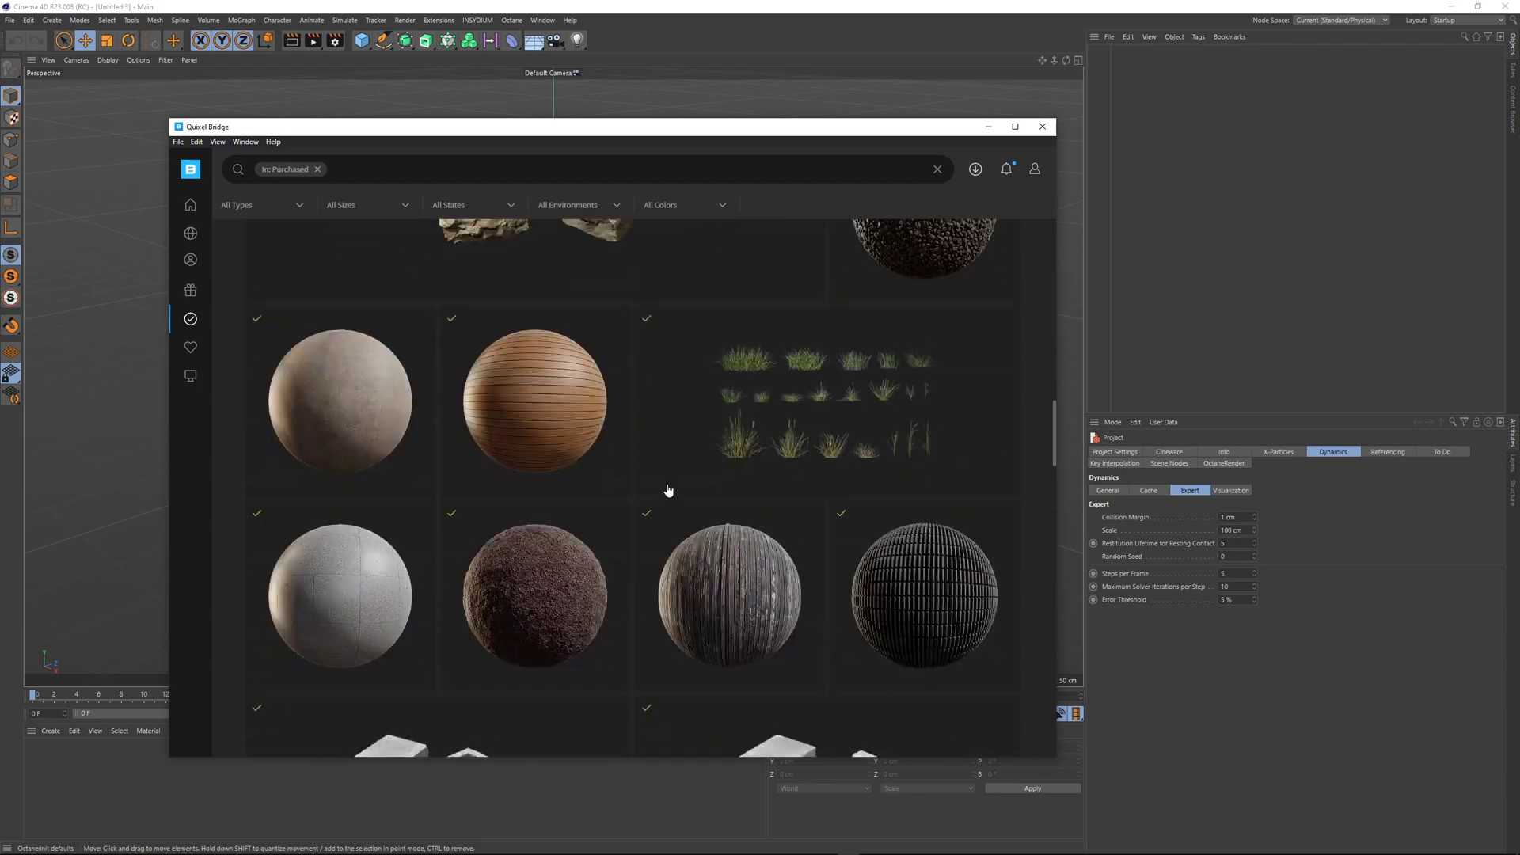
{"action": "scroll", "coordinate": [601, 499], "scroll_direction": "down", "scroll_amount": 15}
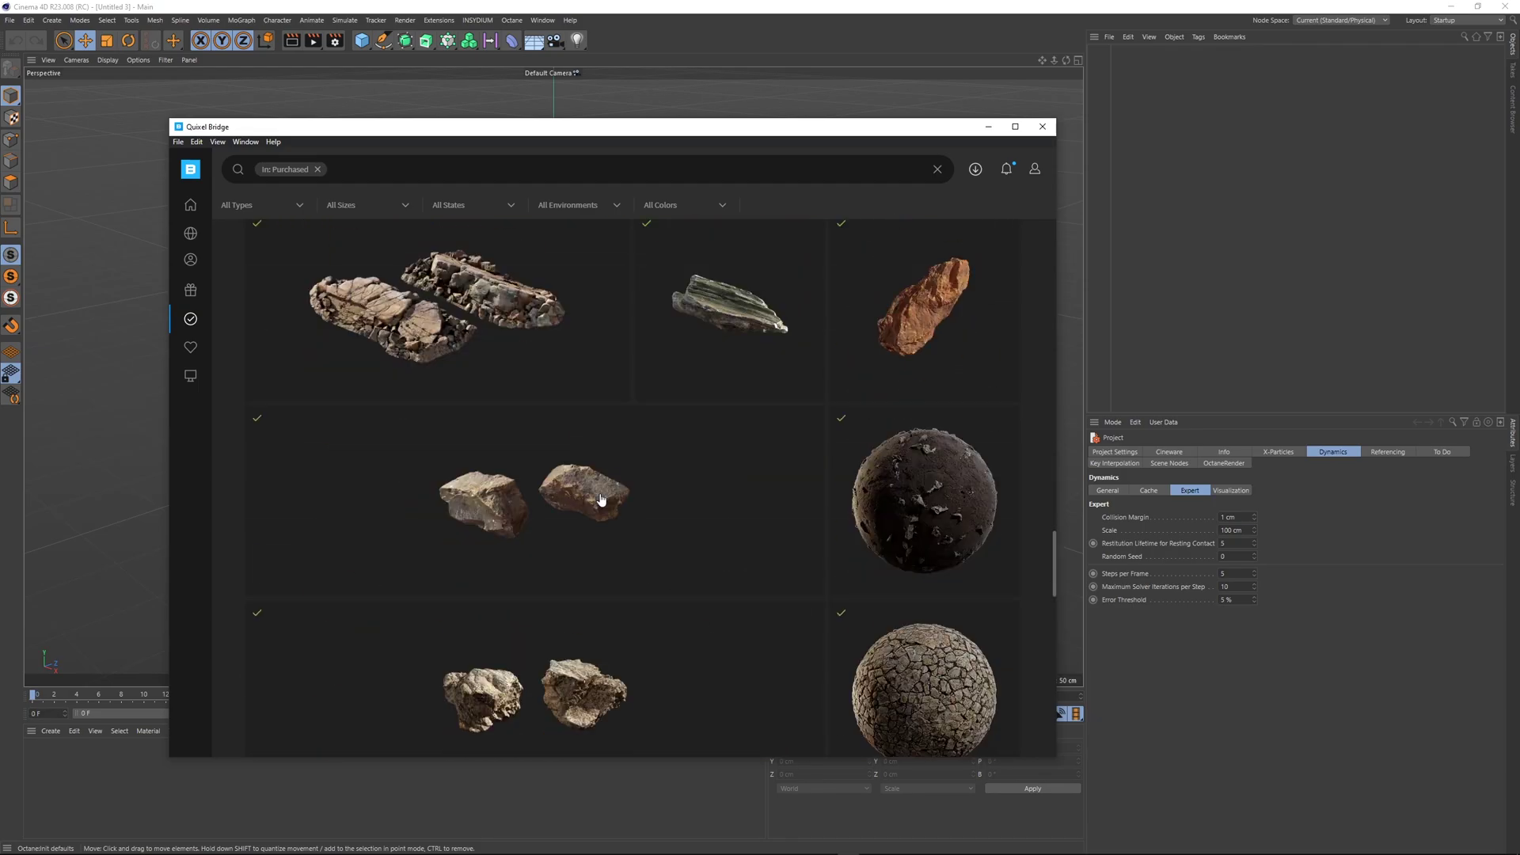
{"action": "scroll", "coordinate": [601, 500], "scroll_direction": "down", "scroll_amount": 10}
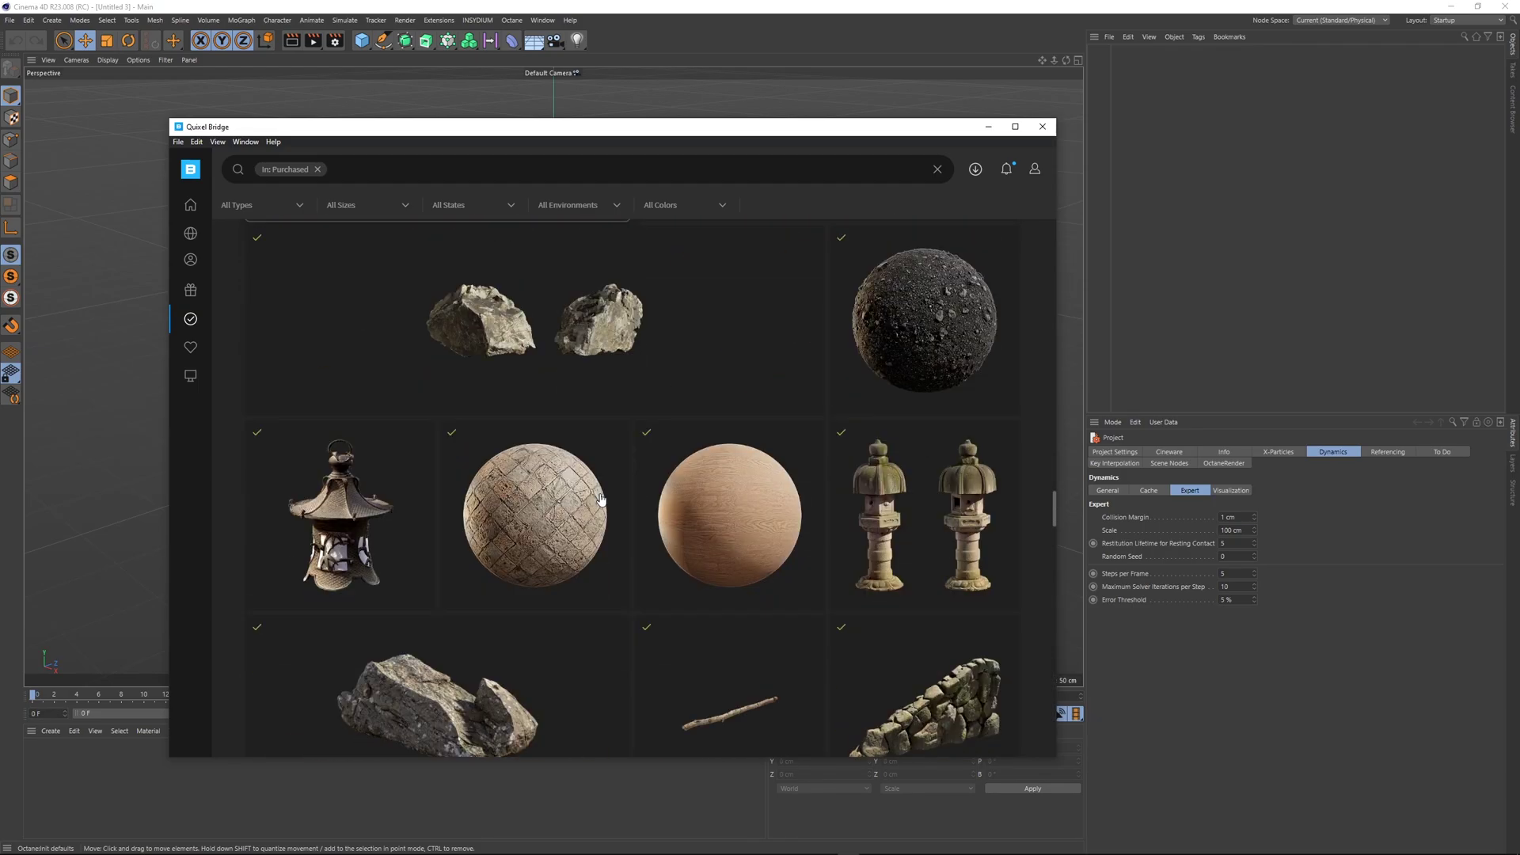
{"action": "scroll", "coordinate": [601, 500], "scroll_direction": "down", "scroll_amount": 15}
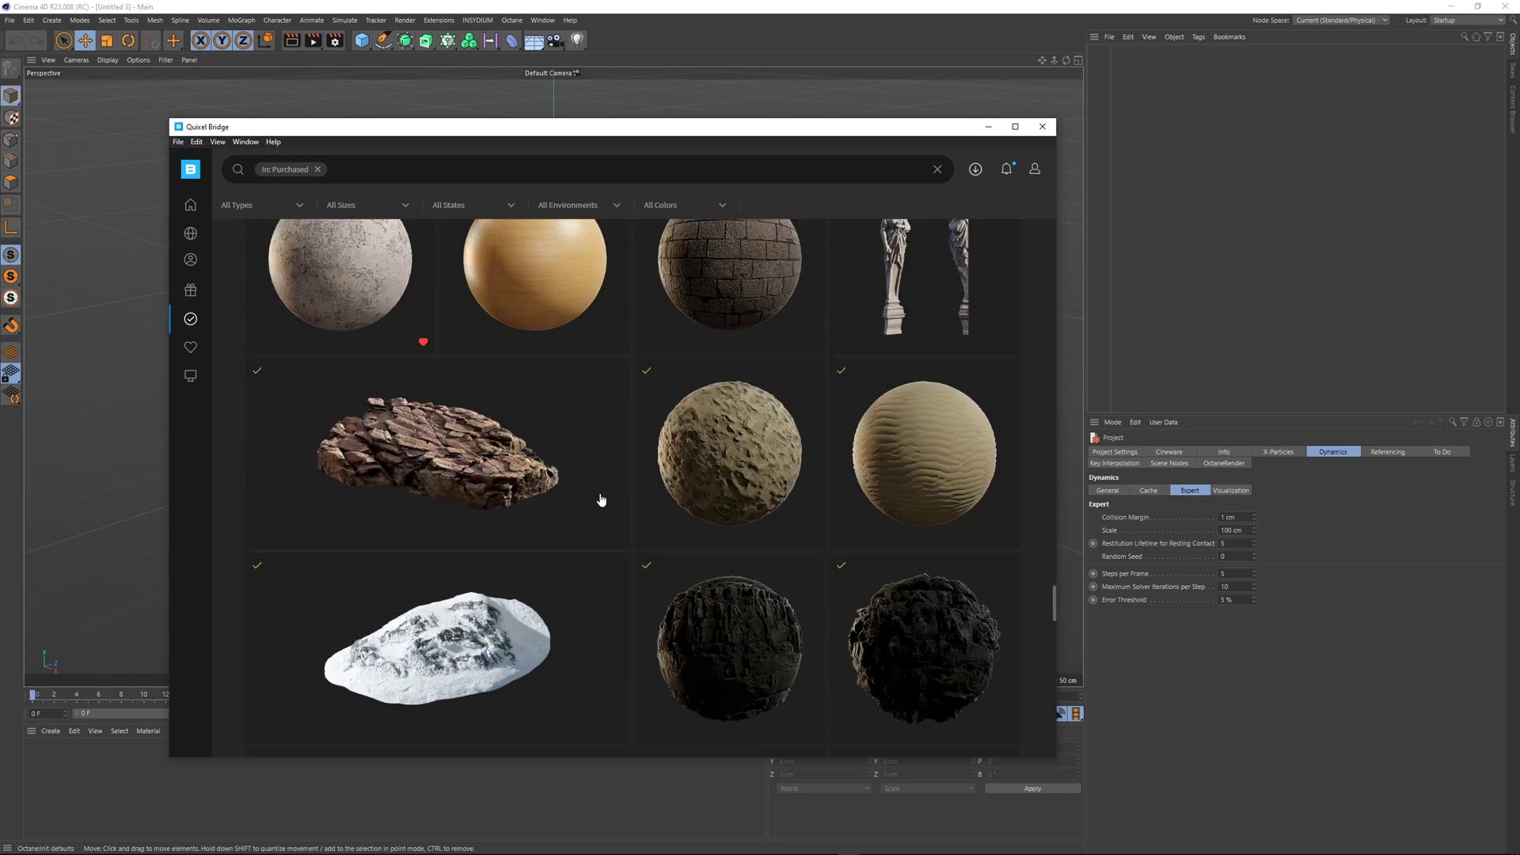
{"action": "scroll", "coordinate": [601, 499], "scroll_direction": "down", "scroll_amount": 10}
{"action": "scroll", "coordinate": [601, 500], "scroll_direction": "up", "scroll_amount": 15}
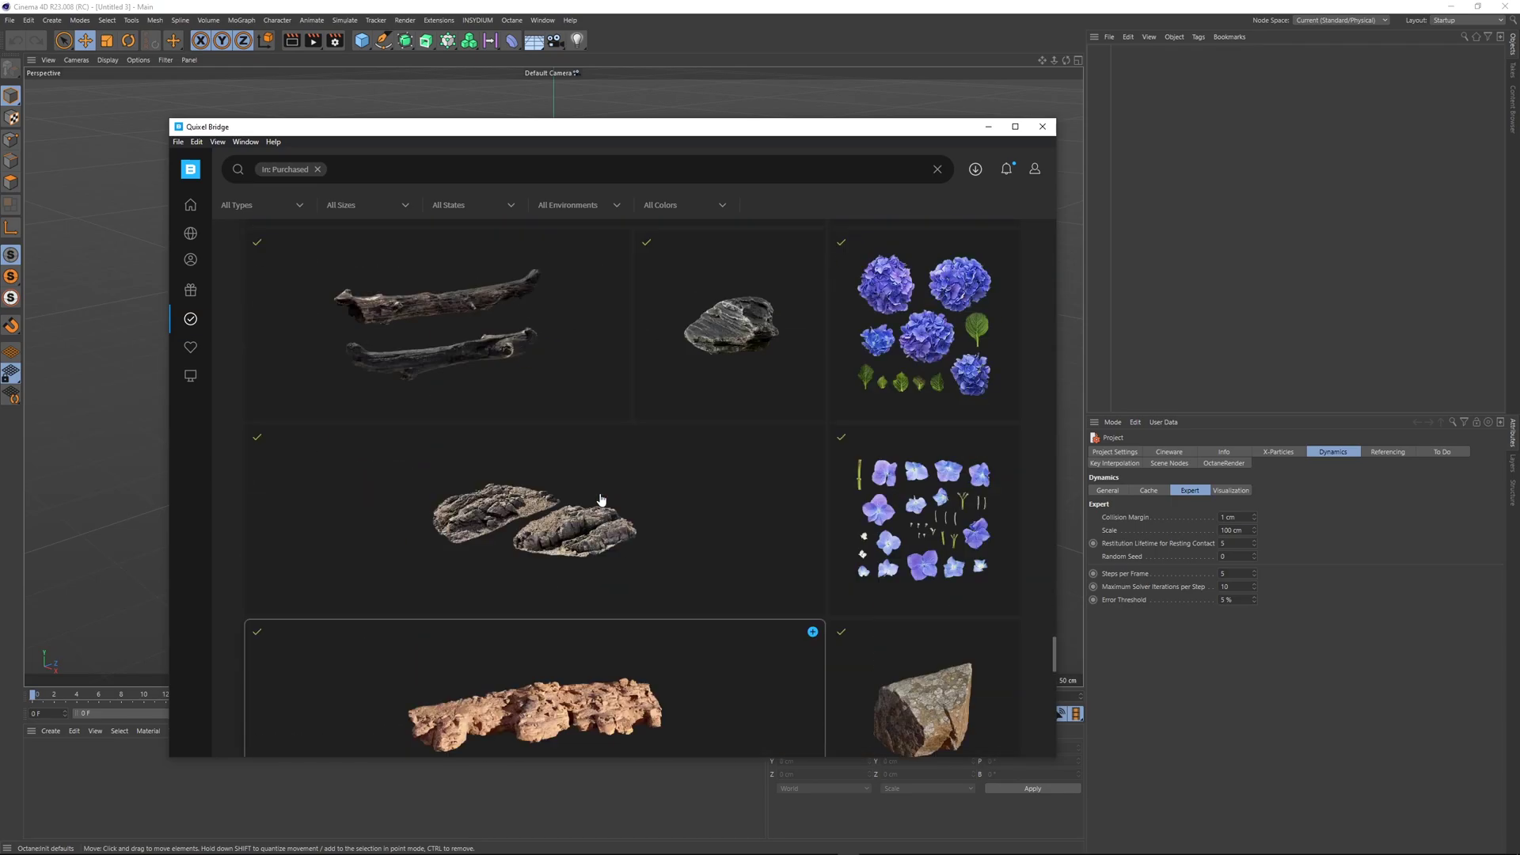
{"action": "scroll", "coordinate": [601, 499], "scroll_direction": "up", "scroll_amount": 1}
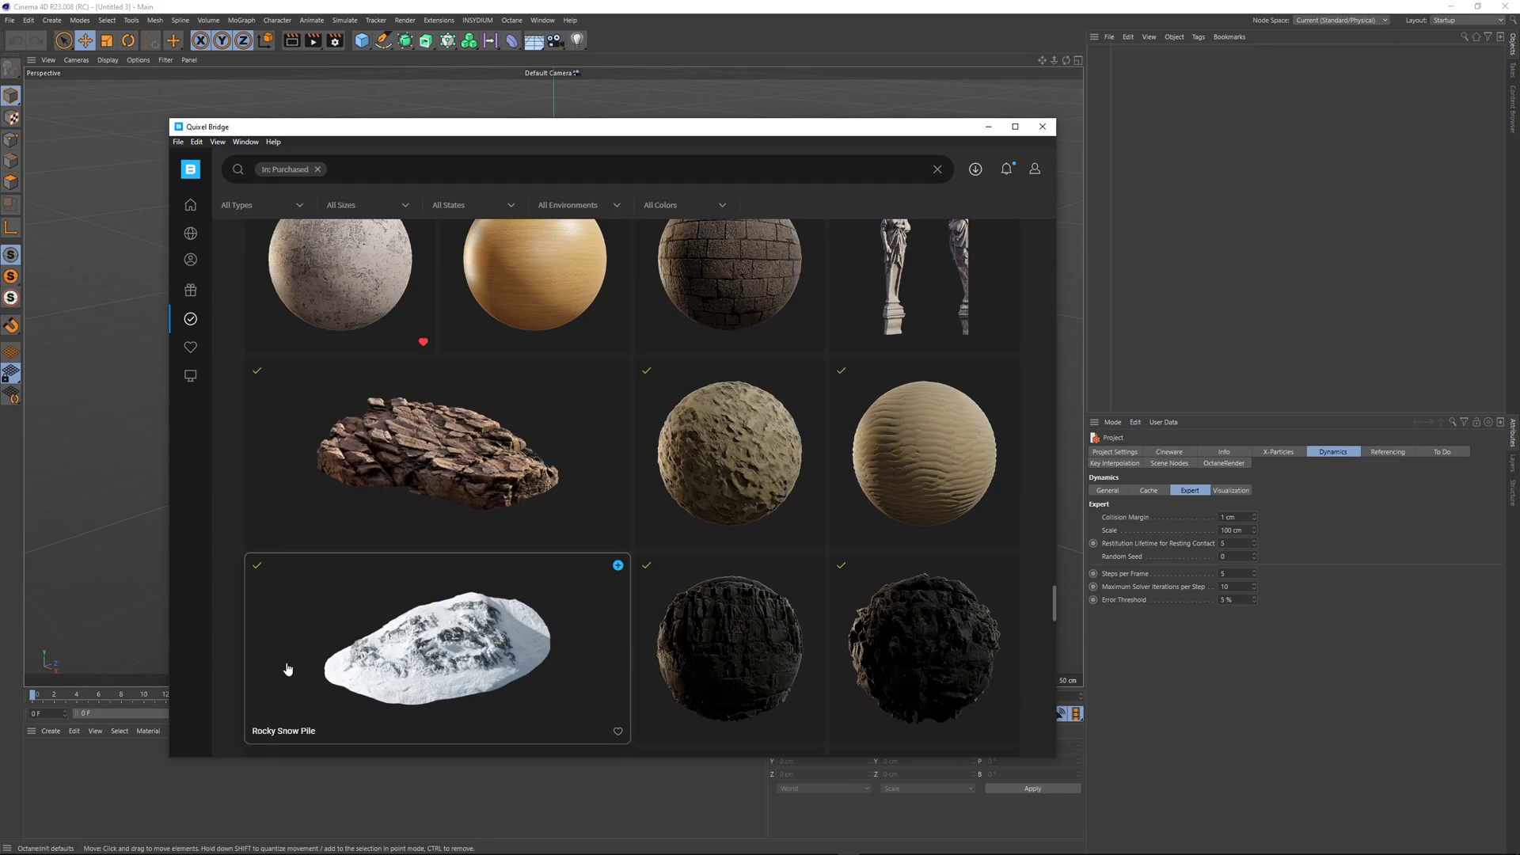
{"action": "scroll", "coordinate": [491, 610], "scroll_direction": "down", "scroll_amount": 12}
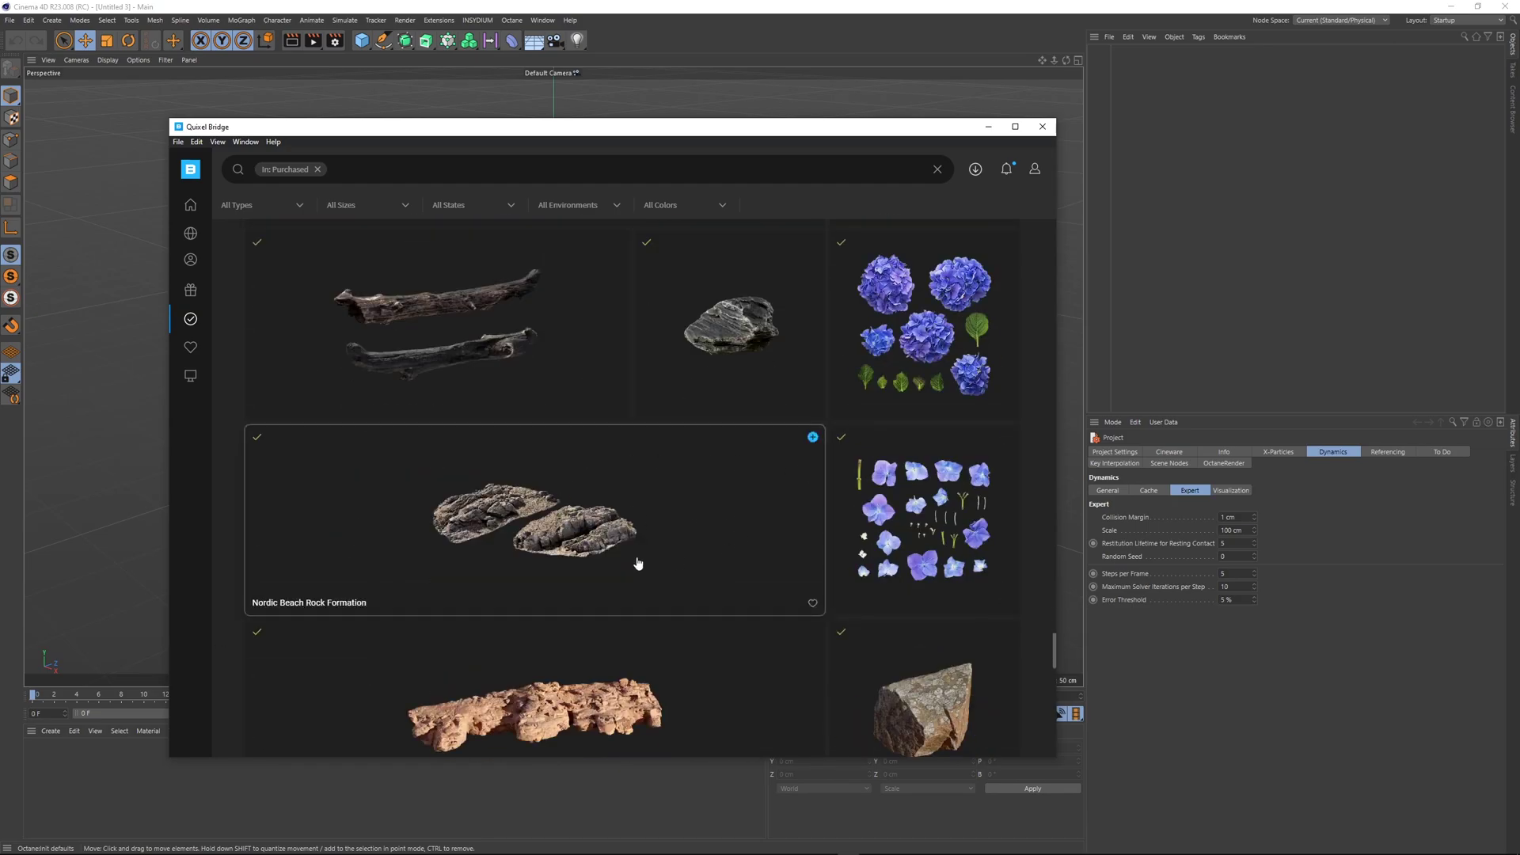
{"action": "scroll", "coordinate": [638, 563], "scroll_direction": "down", "scroll_amount": 12}
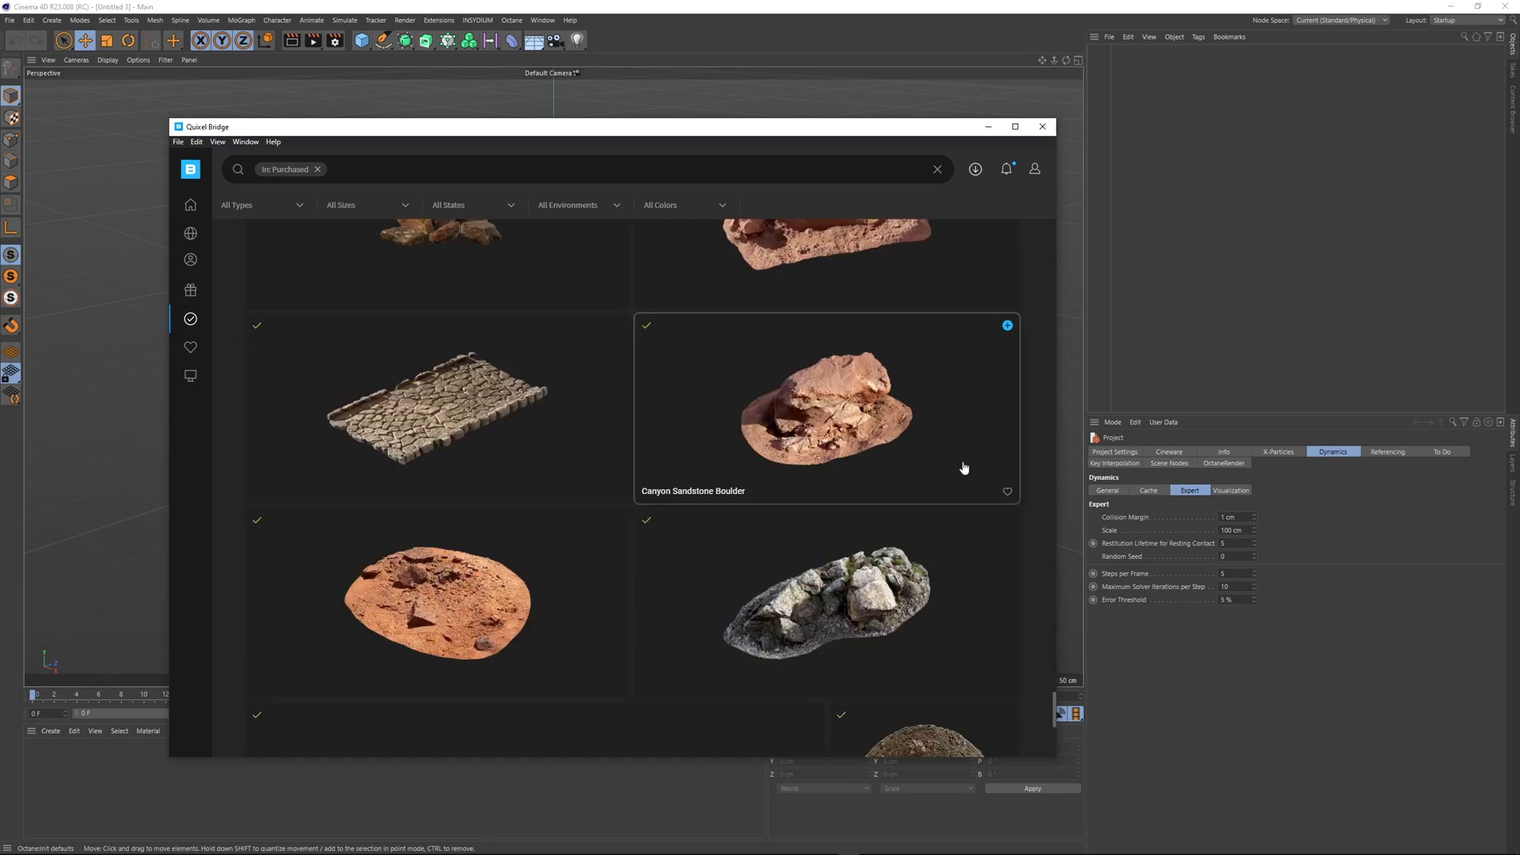
{"action": "scroll", "coordinate": [964, 468], "scroll_direction": "down", "scroll_amount": 8}
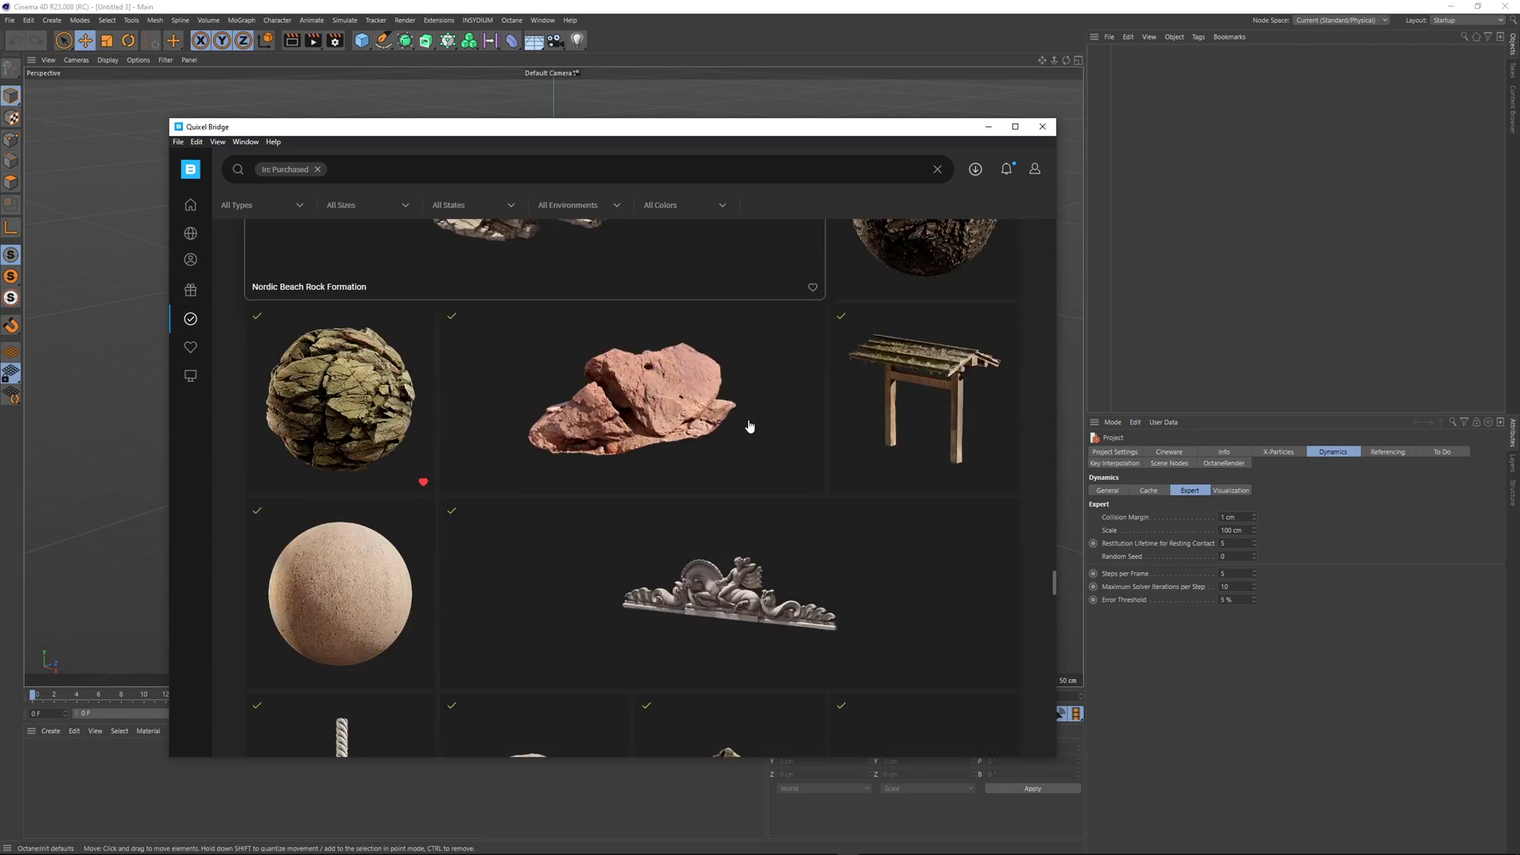
{"action": "scroll", "coordinate": [749, 427], "scroll_direction": "down", "scroll_amount": 15}
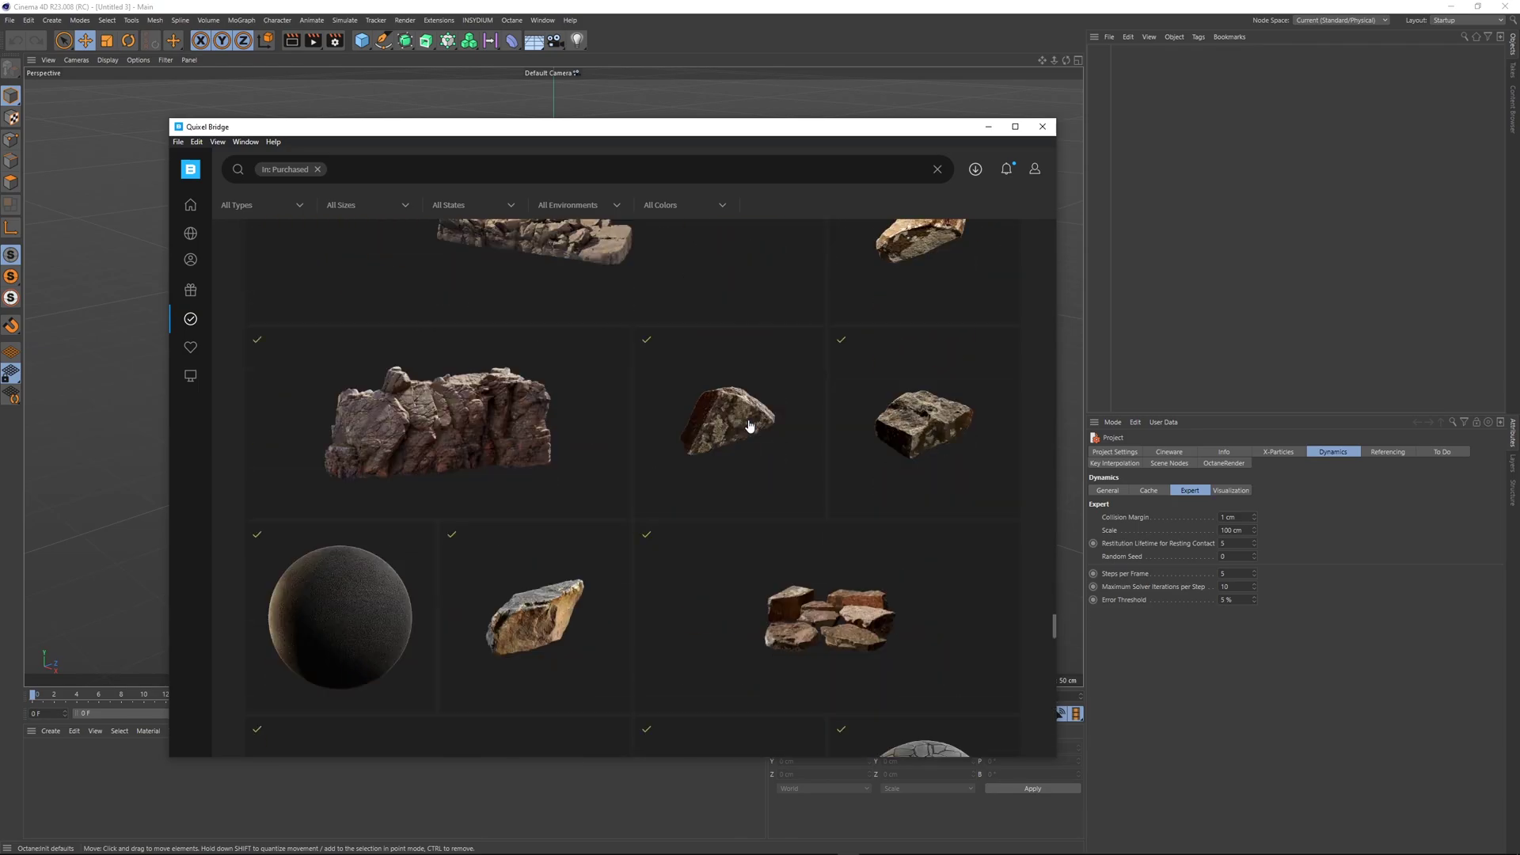
{"action": "scroll", "coordinate": [697, 455], "scroll_direction": "down", "scroll_amount": 6}
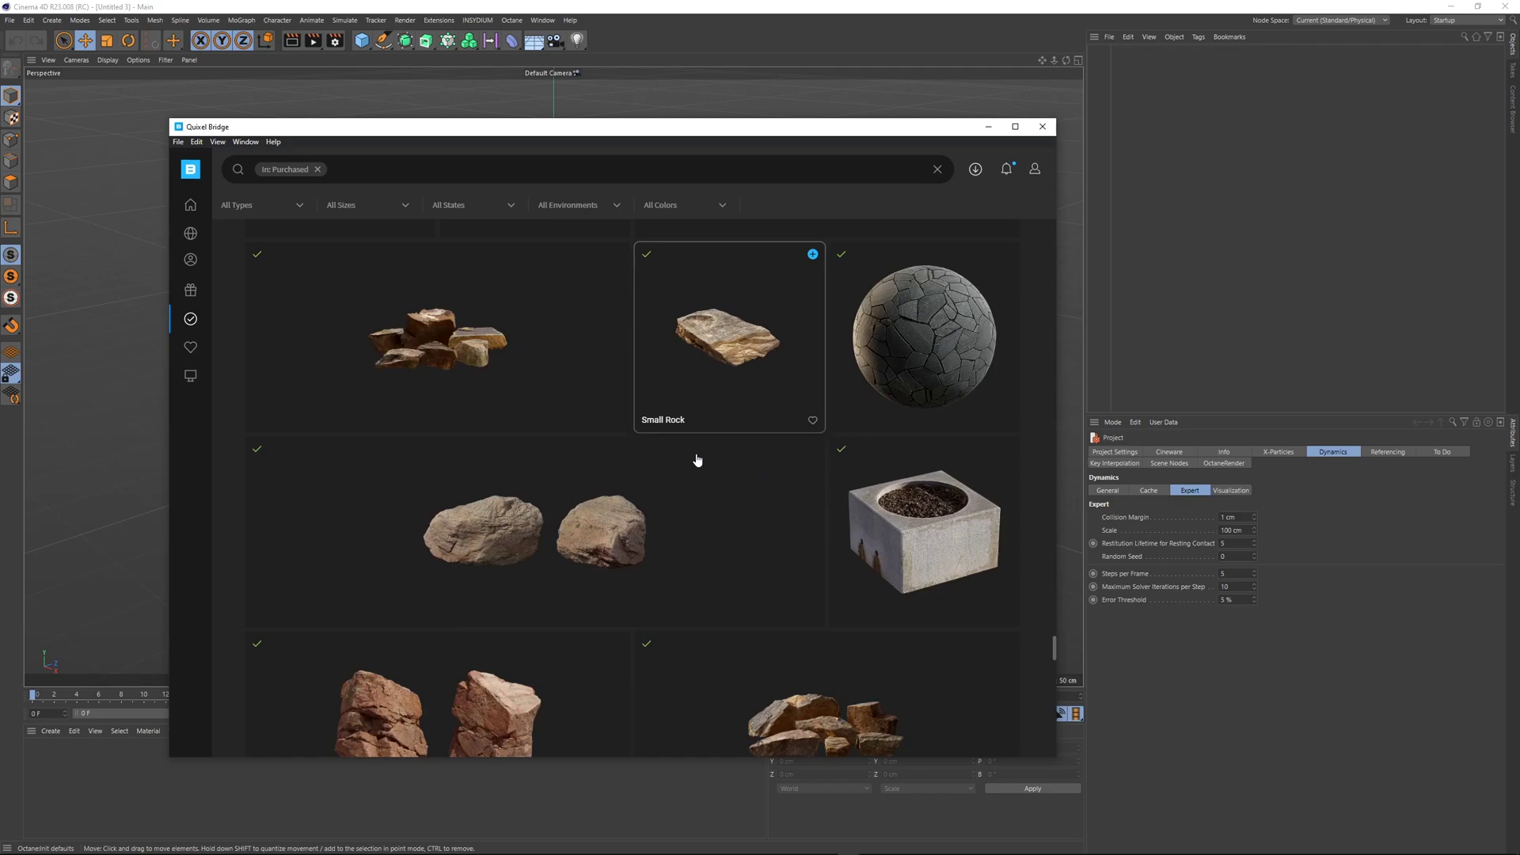
{"action": "scroll", "coordinate": [697, 460], "scroll_direction": "down", "scroll_amount": 2}
{"action": "scroll", "coordinate": [696, 459], "scroll_direction": "down", "scroll_amount": 10}
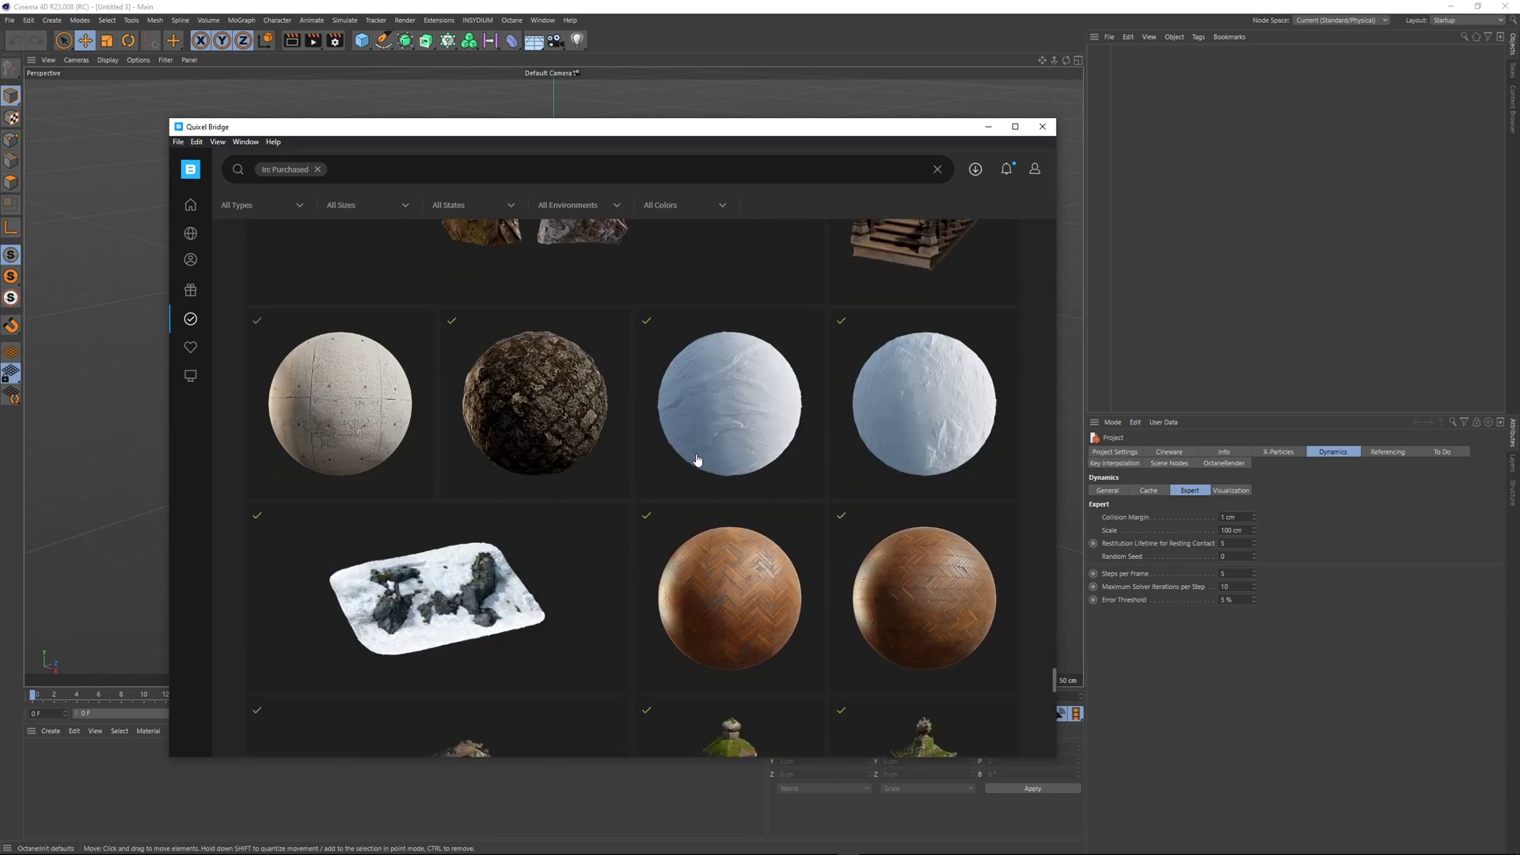
{"action": "scroll", "coordinate": [697, 459], "scroll_direction": "down", "scroll_amount": 5}
{"action": "scroll", "coordinate": [697, 459], "scroll_direction": "down", "scroll_amount": 12}
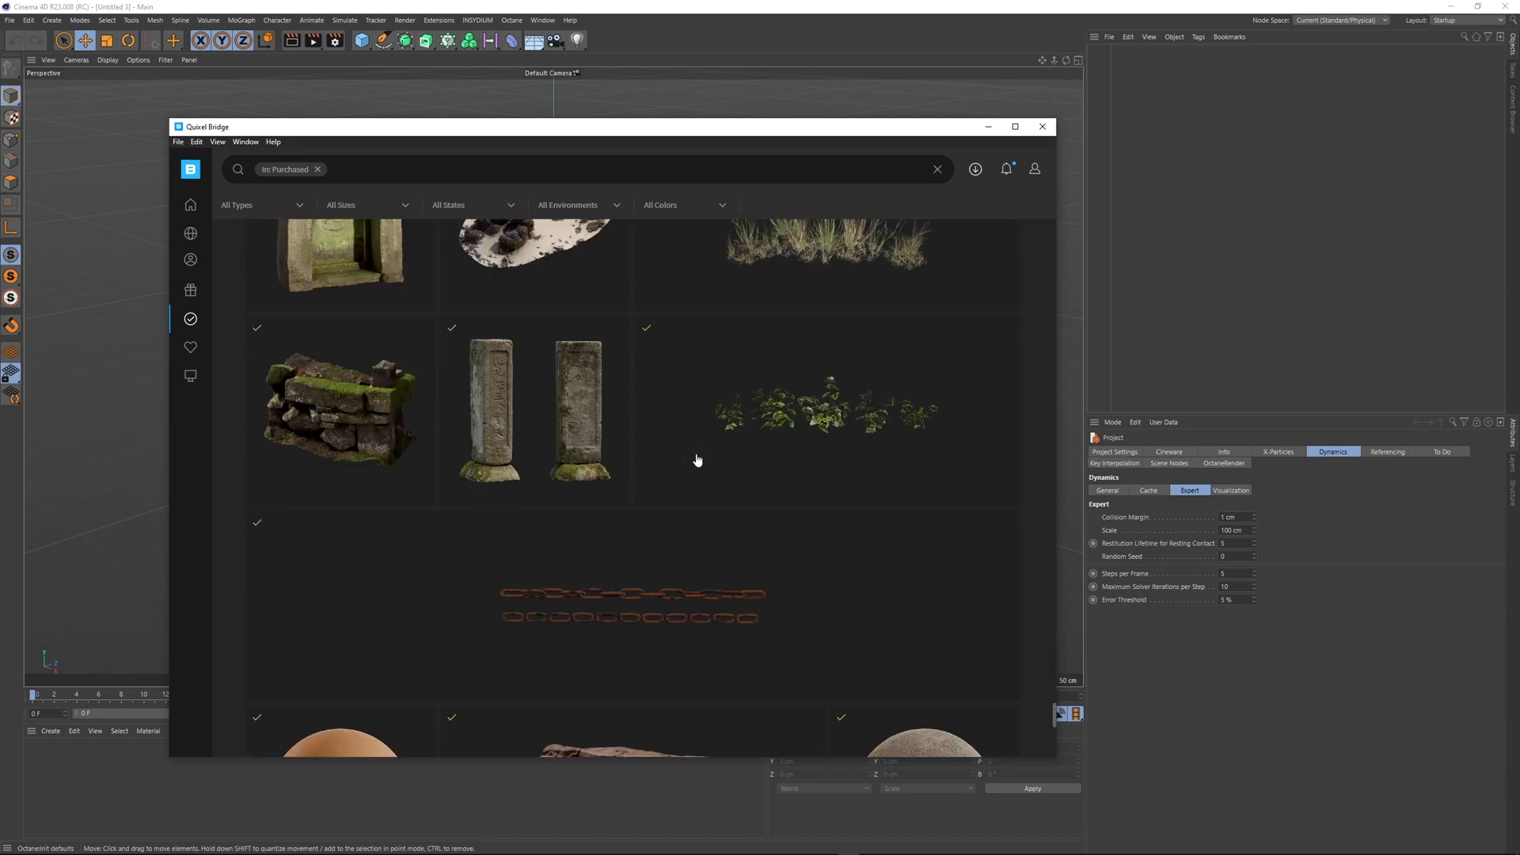
{"action": "scroll", "coordinate": [697, 459], "scroll_direction": "down", "scroll_amount": 12}
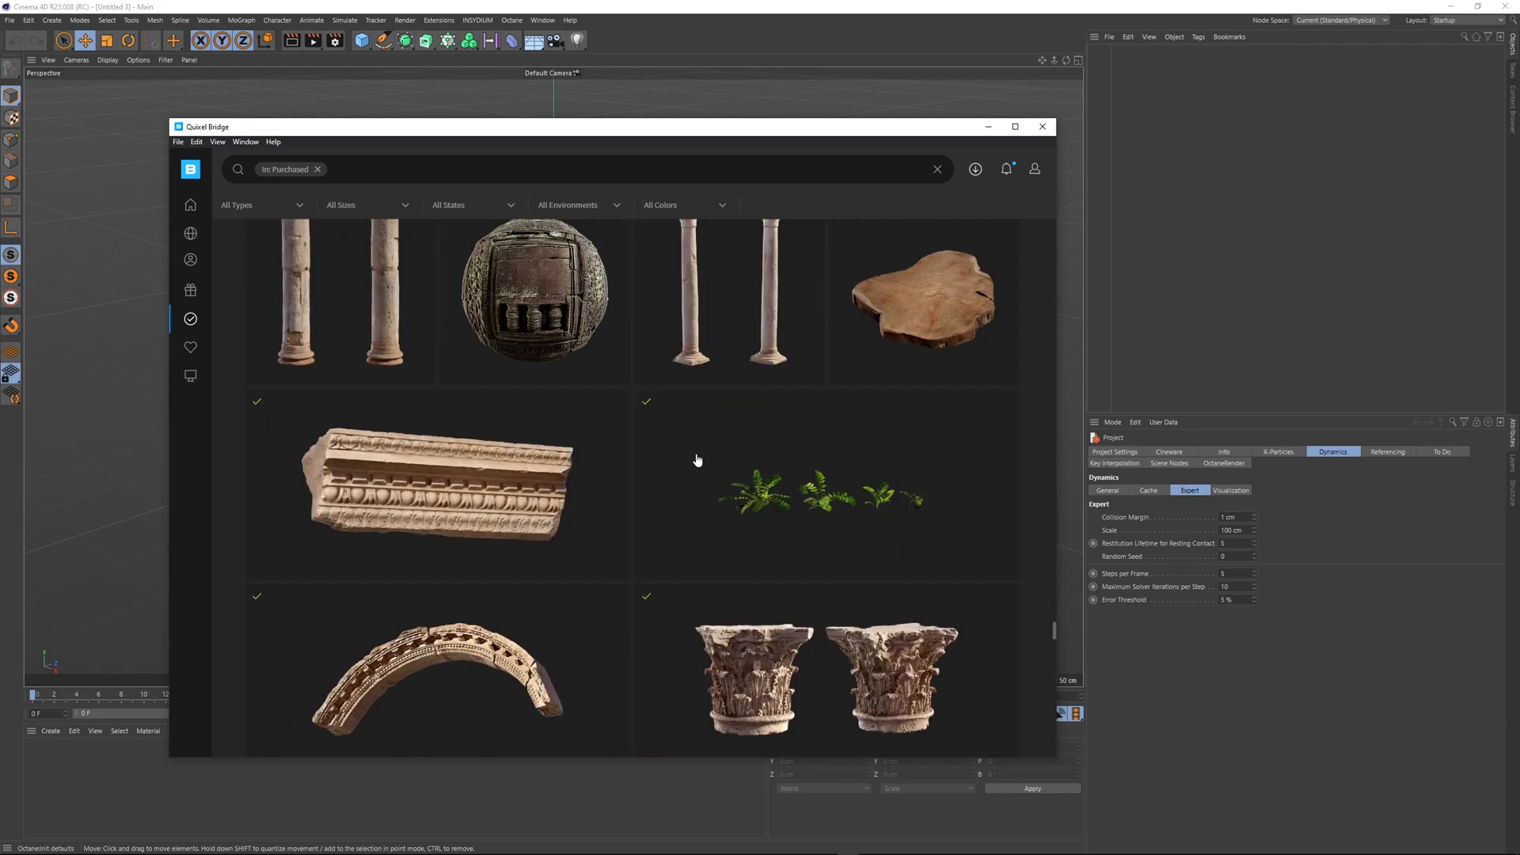
{"action": "scroll", "coordinate": [697, 459], "scroll_direction": "down", "scroll_amount": 12}
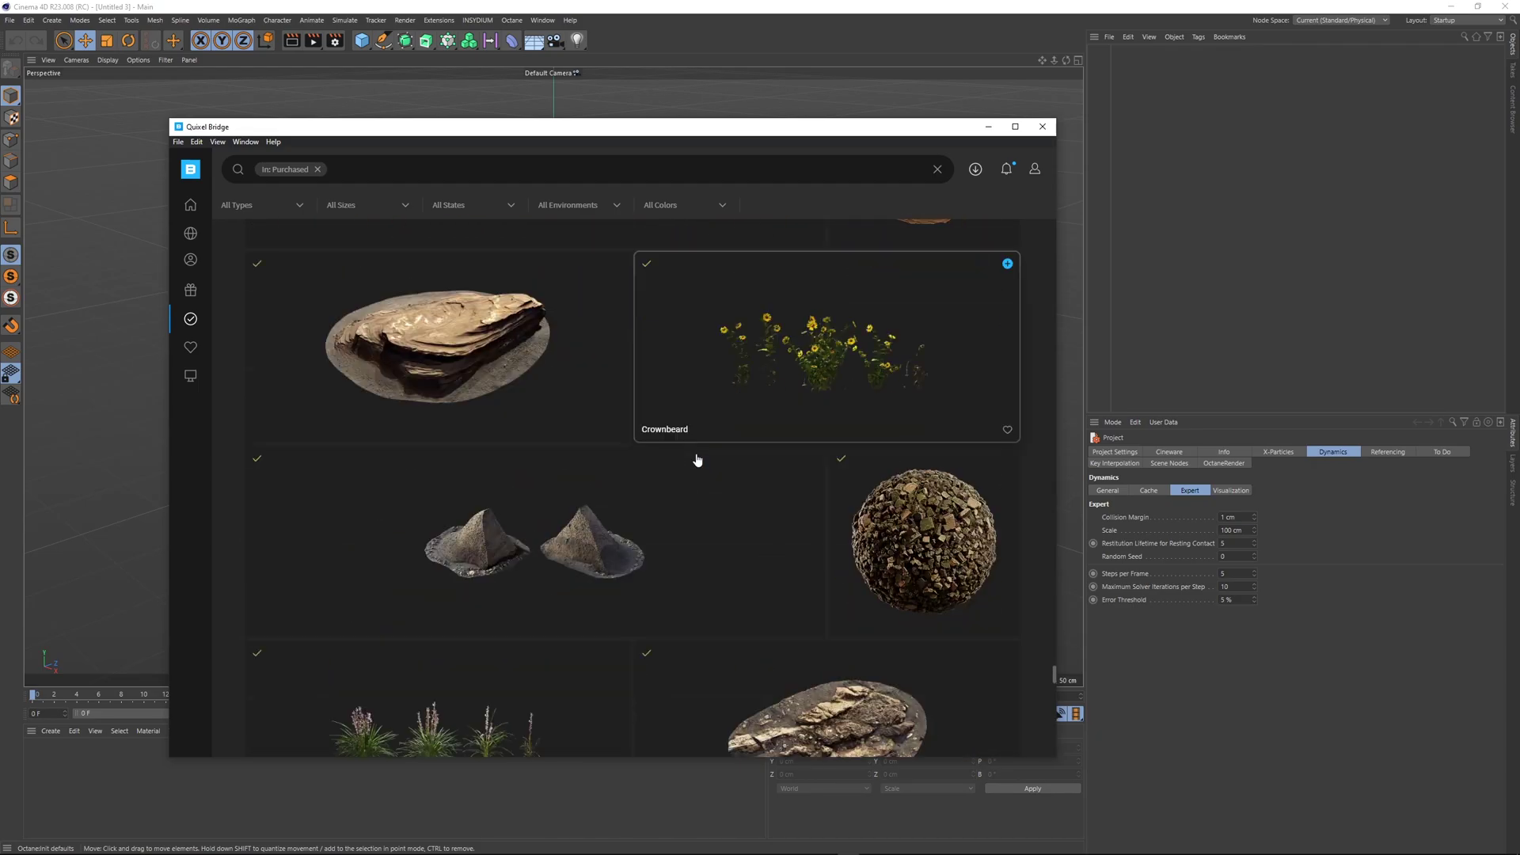
{"action": "scroll", "coordinate": [697, 459], "scroll_direction": "down", "scroll_amount": 8}
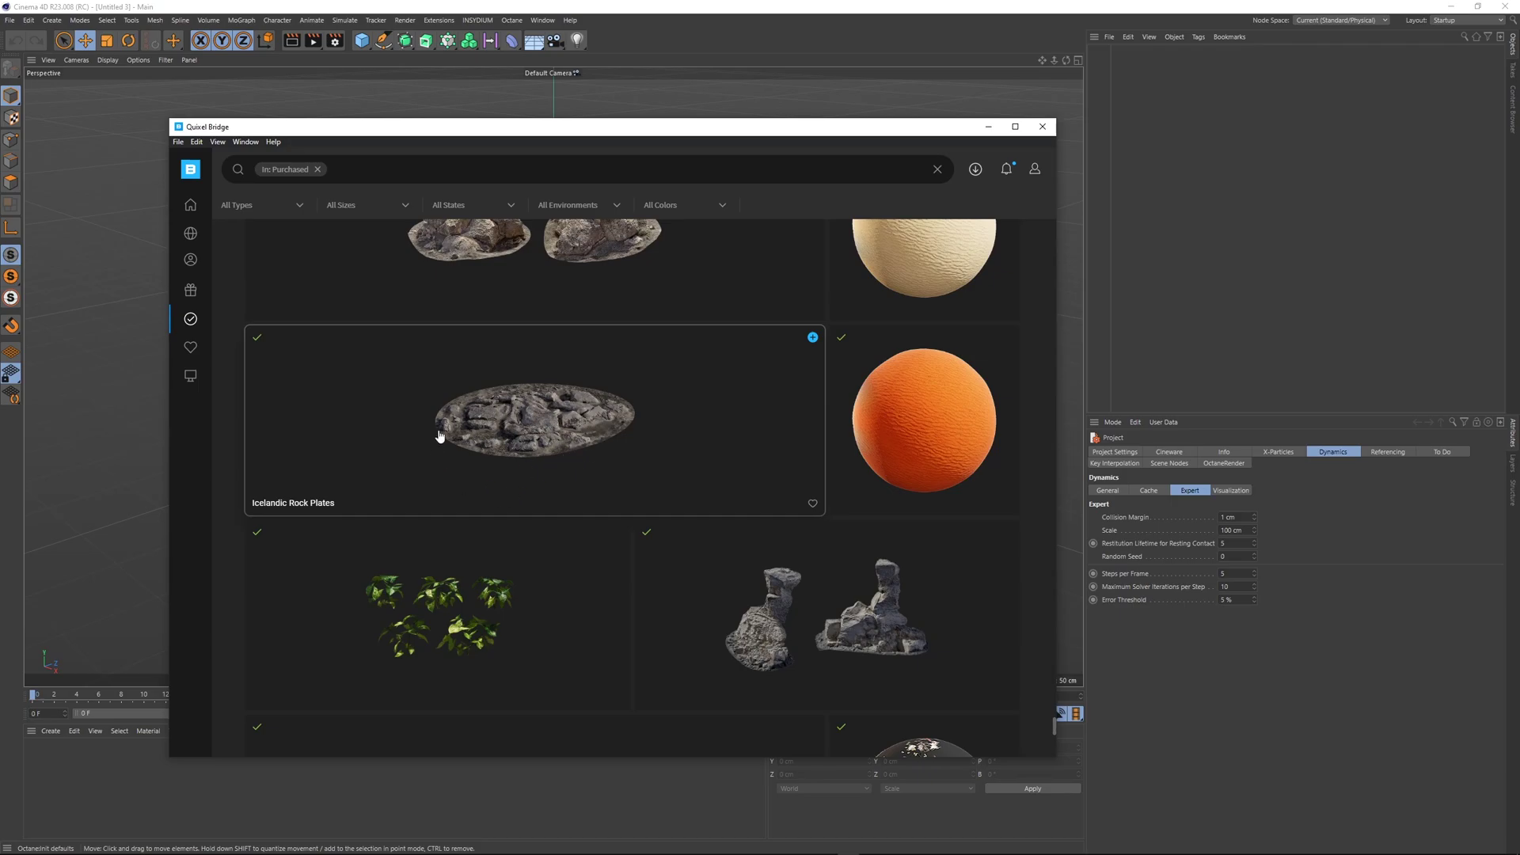
{"action": "scroll", "coordinate": [557, 431], "scroll_direction": "down", "scroll_amount": 10}
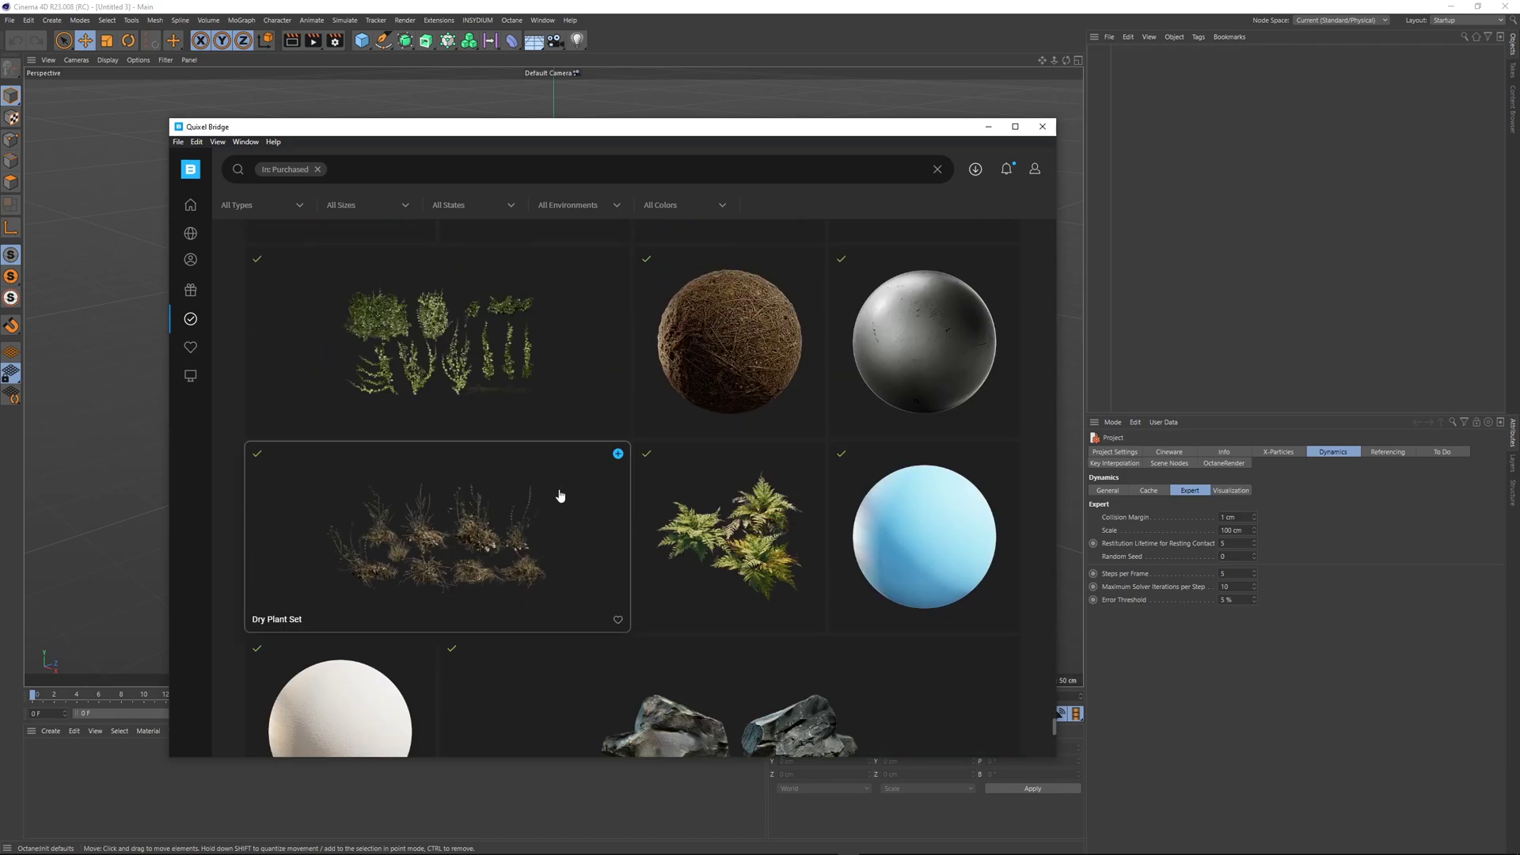
- Compare the Icelandic rock assemblies, lava spires and rock plates among the purchased assets to find a suitable ground piece
{"action": "scroll", "coordinate": [678, 499], "scroll_direction": "down", "scroll_amount": 8}
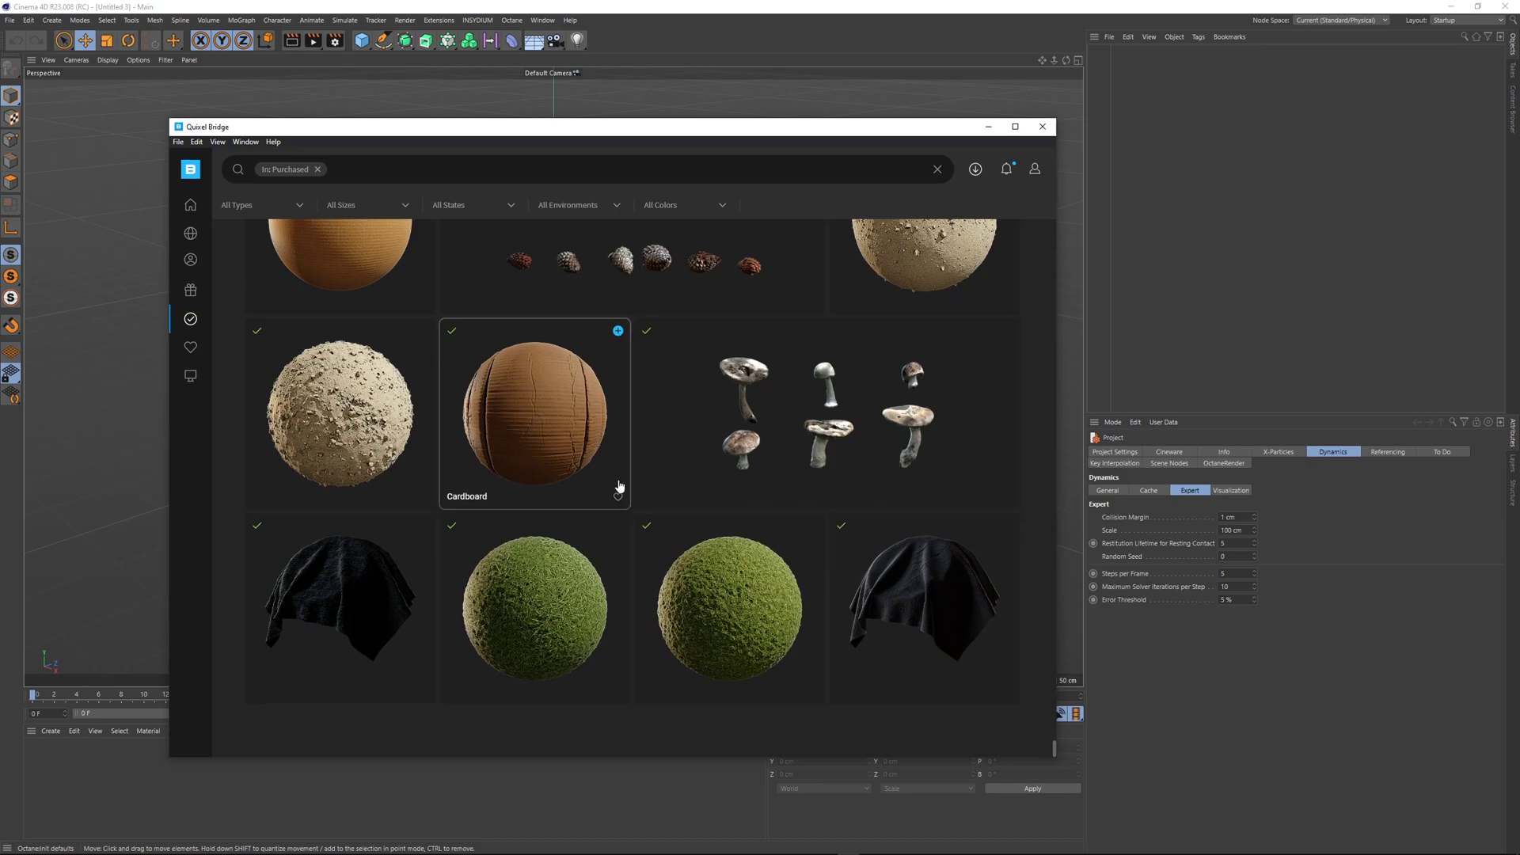
{"action": "scroll", "coordinate": [620, 486], "scroll_direction": "up", "scroll_amount": 15}
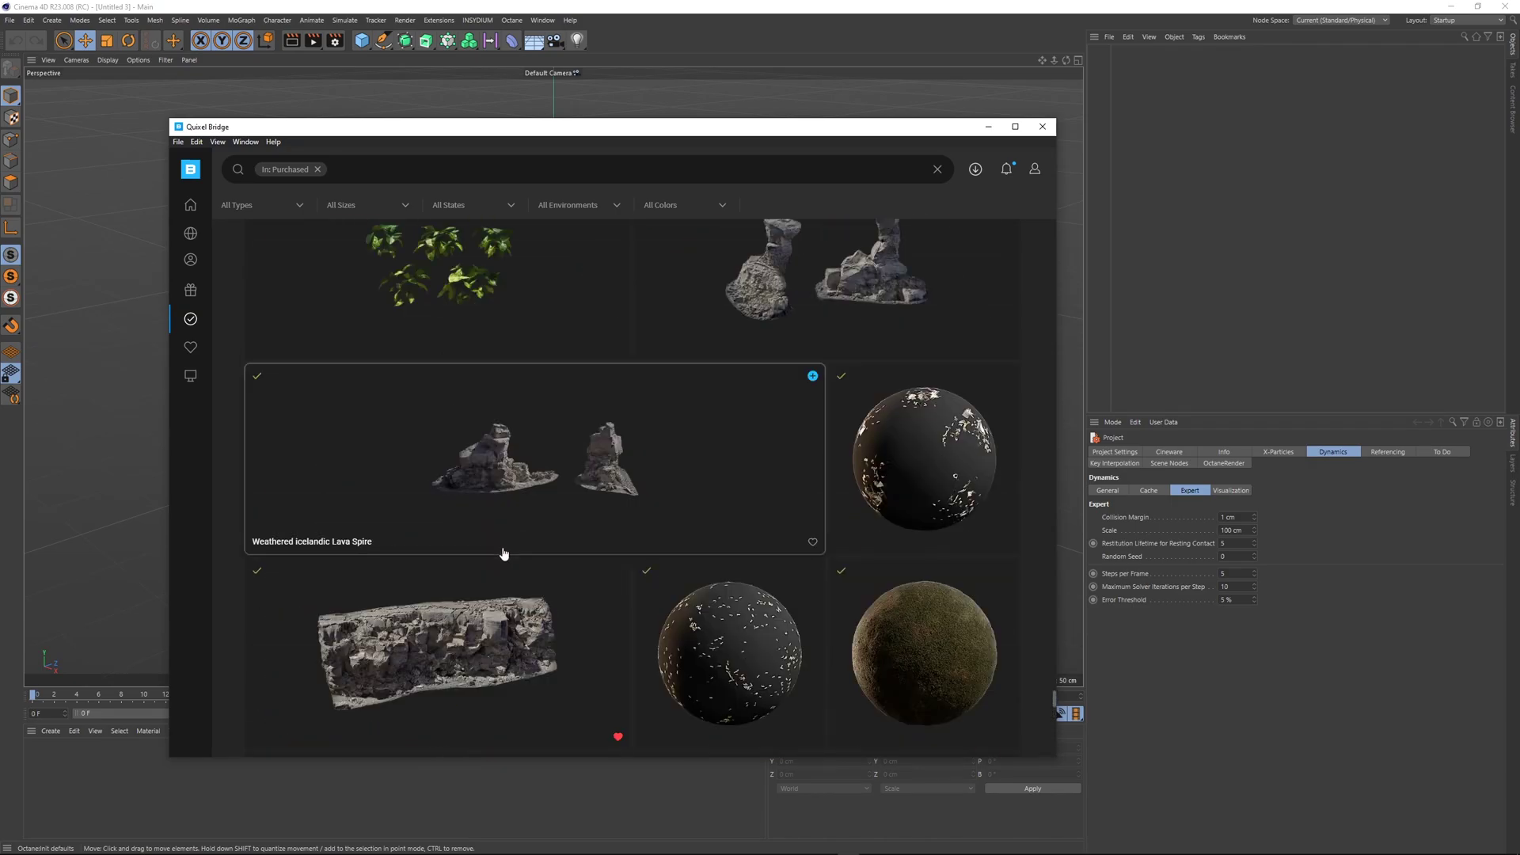
{"action": "scroll", "coordinate": [504, 554], "scroll_direction": "up", "scroll_amount": 4}
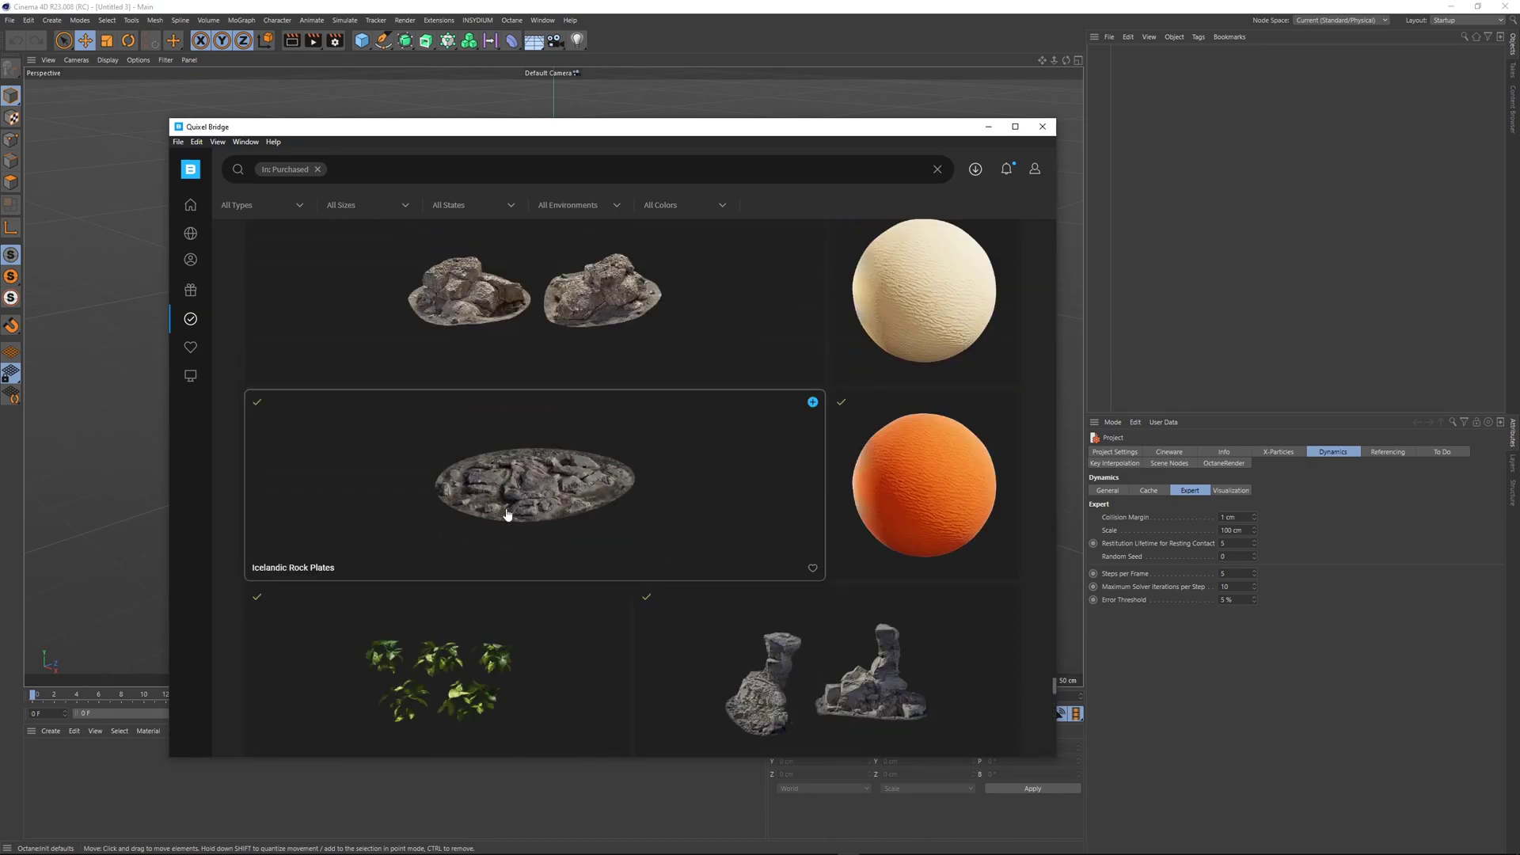
{"action": "scroll", "coordinate": [508, 514], "scroll_direction": "up", "scroll_amount": 6}
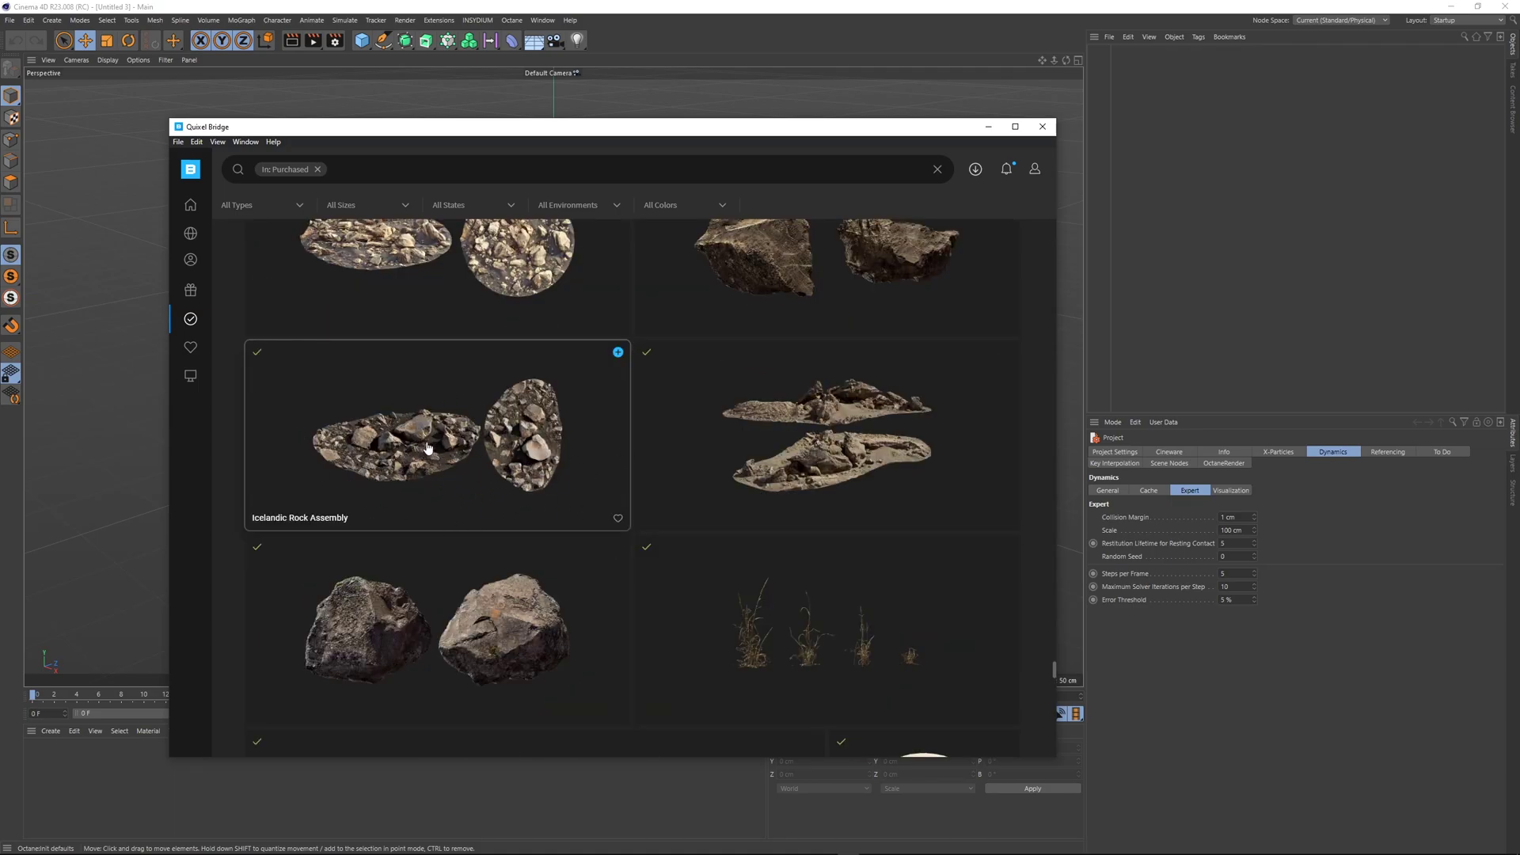
{"action": "scroll", "coordinate": [491, 452], "scroll_direction": "down", "scroll_amount": 6}
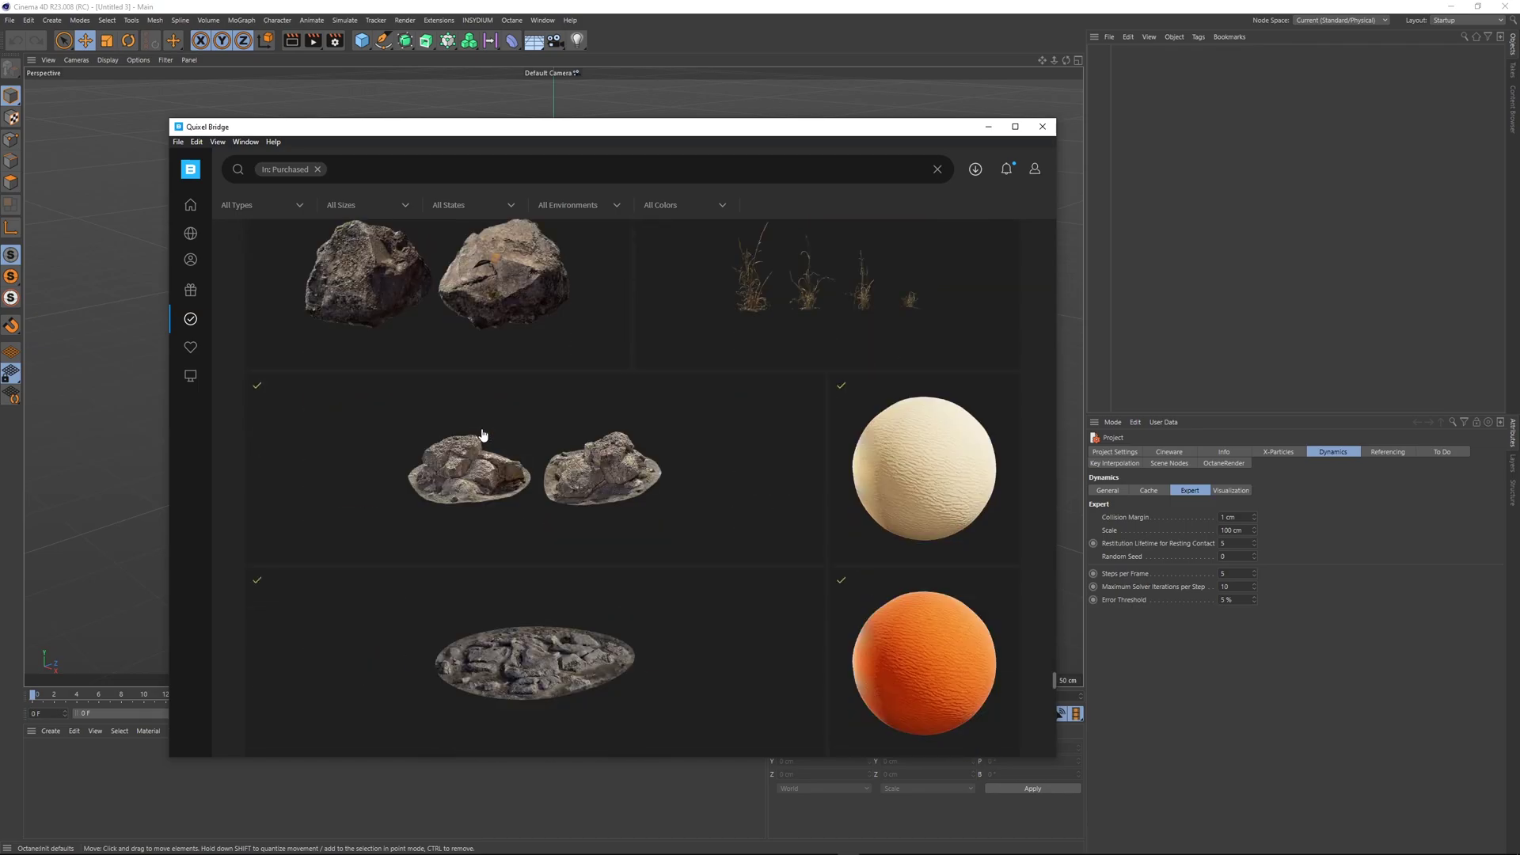
{"action": "scroll", "coordinate": [570, 479], "scroll_direction": "up", "scroll_amount": 4}
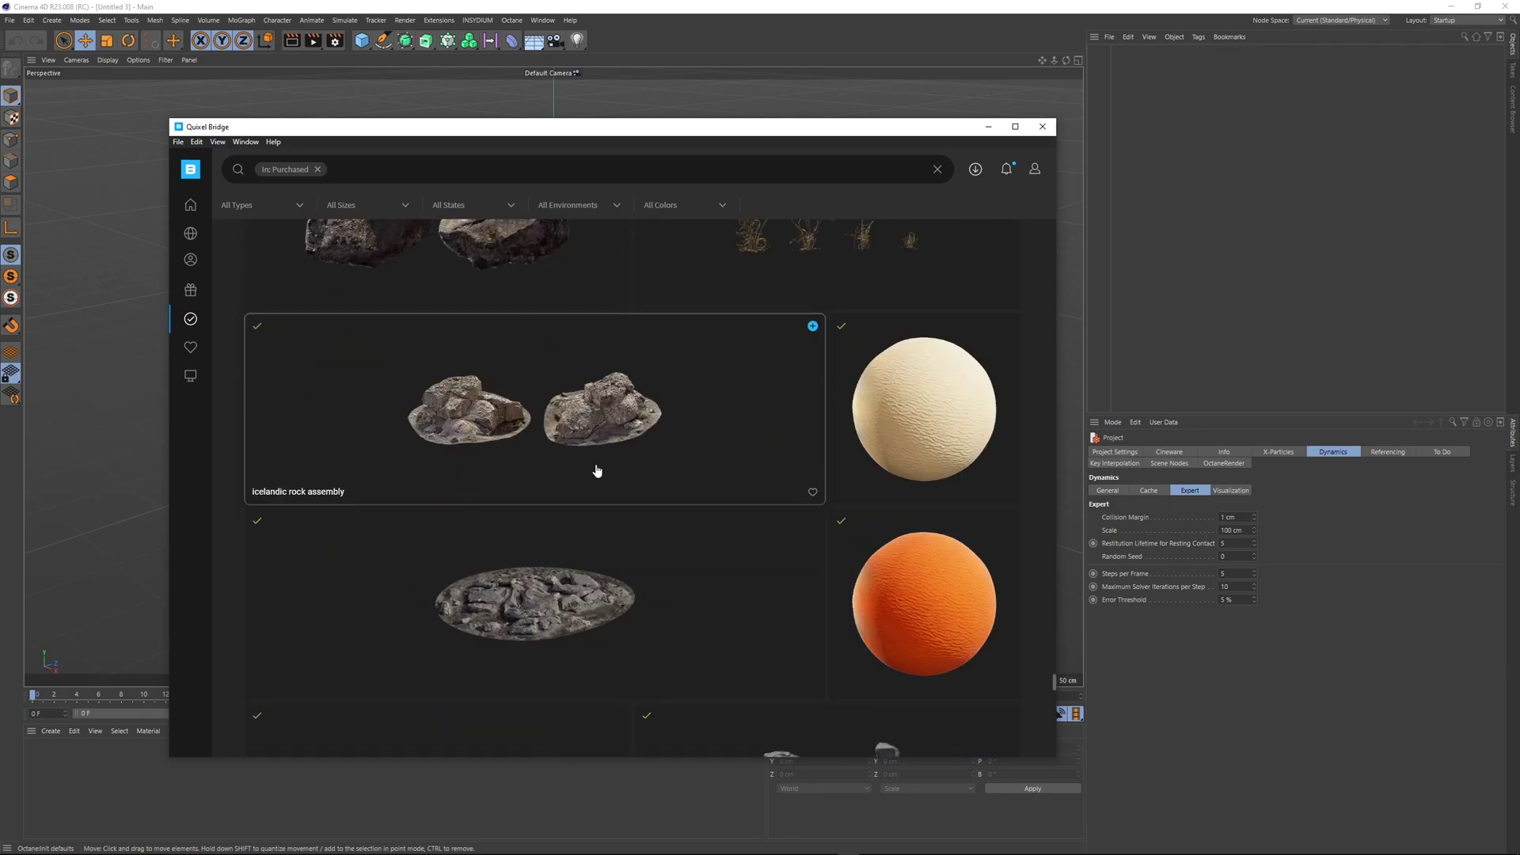
- Switch to Cinema 4D and set the project's renderer to Octane Renderer in the render settings
{"action": "left_click", "coordinate": [335, 40]}
{"action": "left_click", "coordinate": [412, 58]}
{"action": "left_click", "coordinate": [408, 110]}
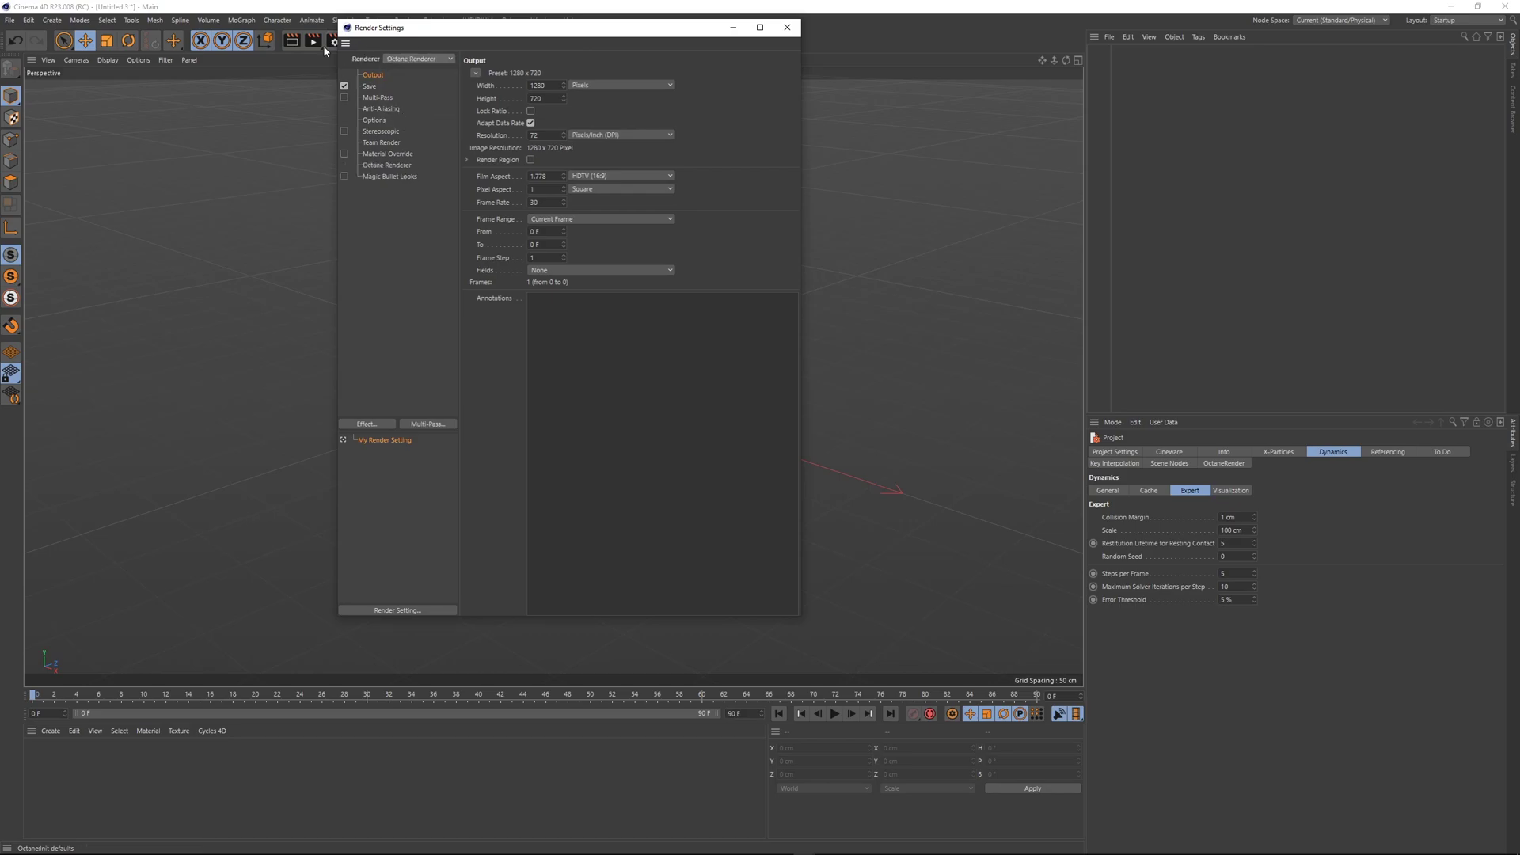
{"action": "left_click", "coordinate": [787, 27]}
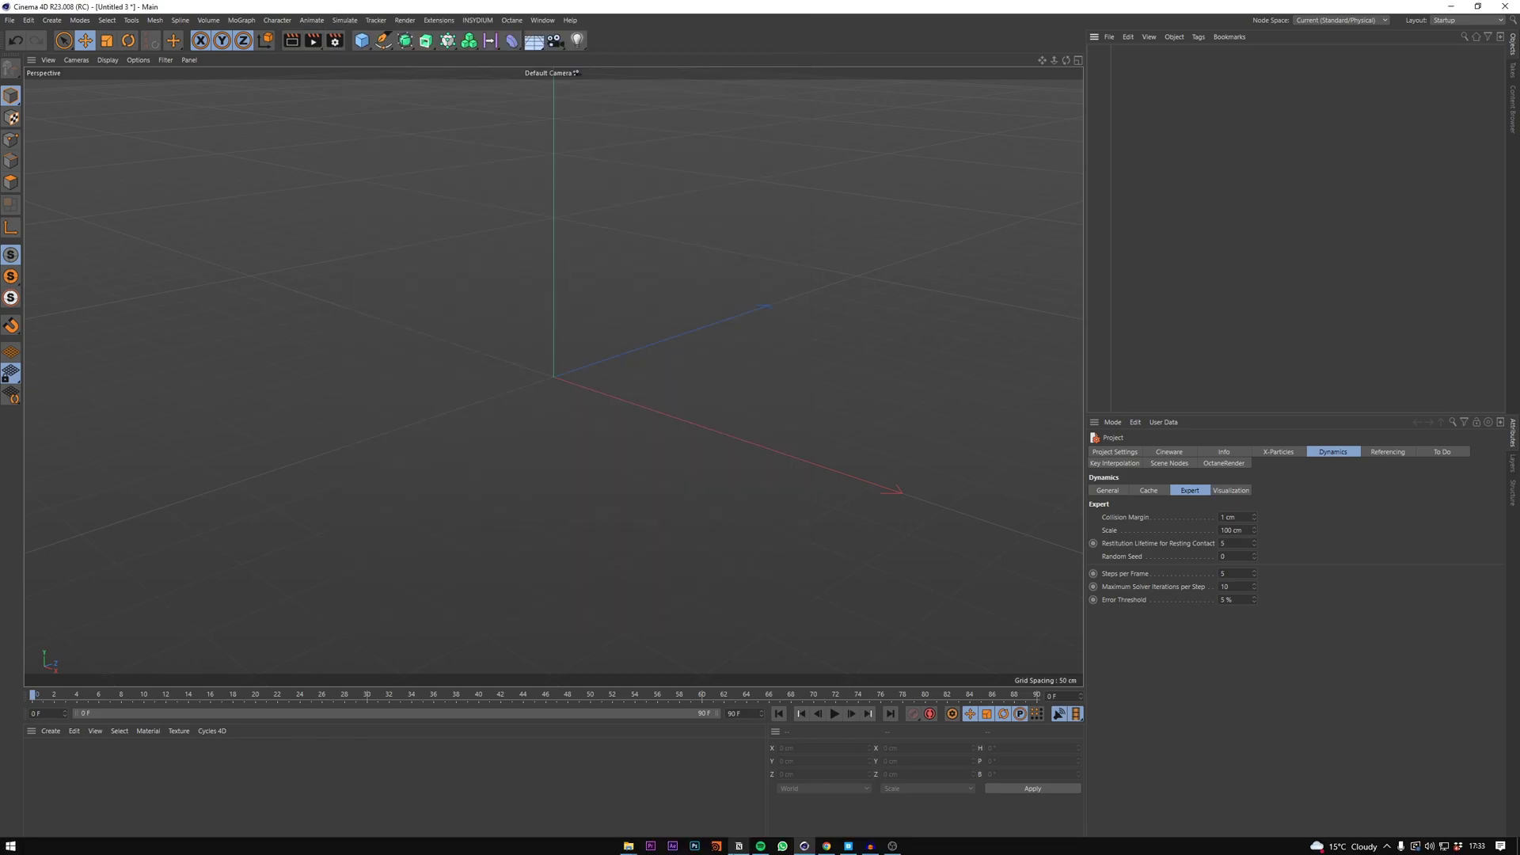
- Switch to Quixel Bridge and export the Icelandic Rock Assembly with the scattered stones to Cinema 4D
{"action": "left_click", "coordinate": [846, 847]}
{"action": "left_click", "coordinate": [617, 412]}
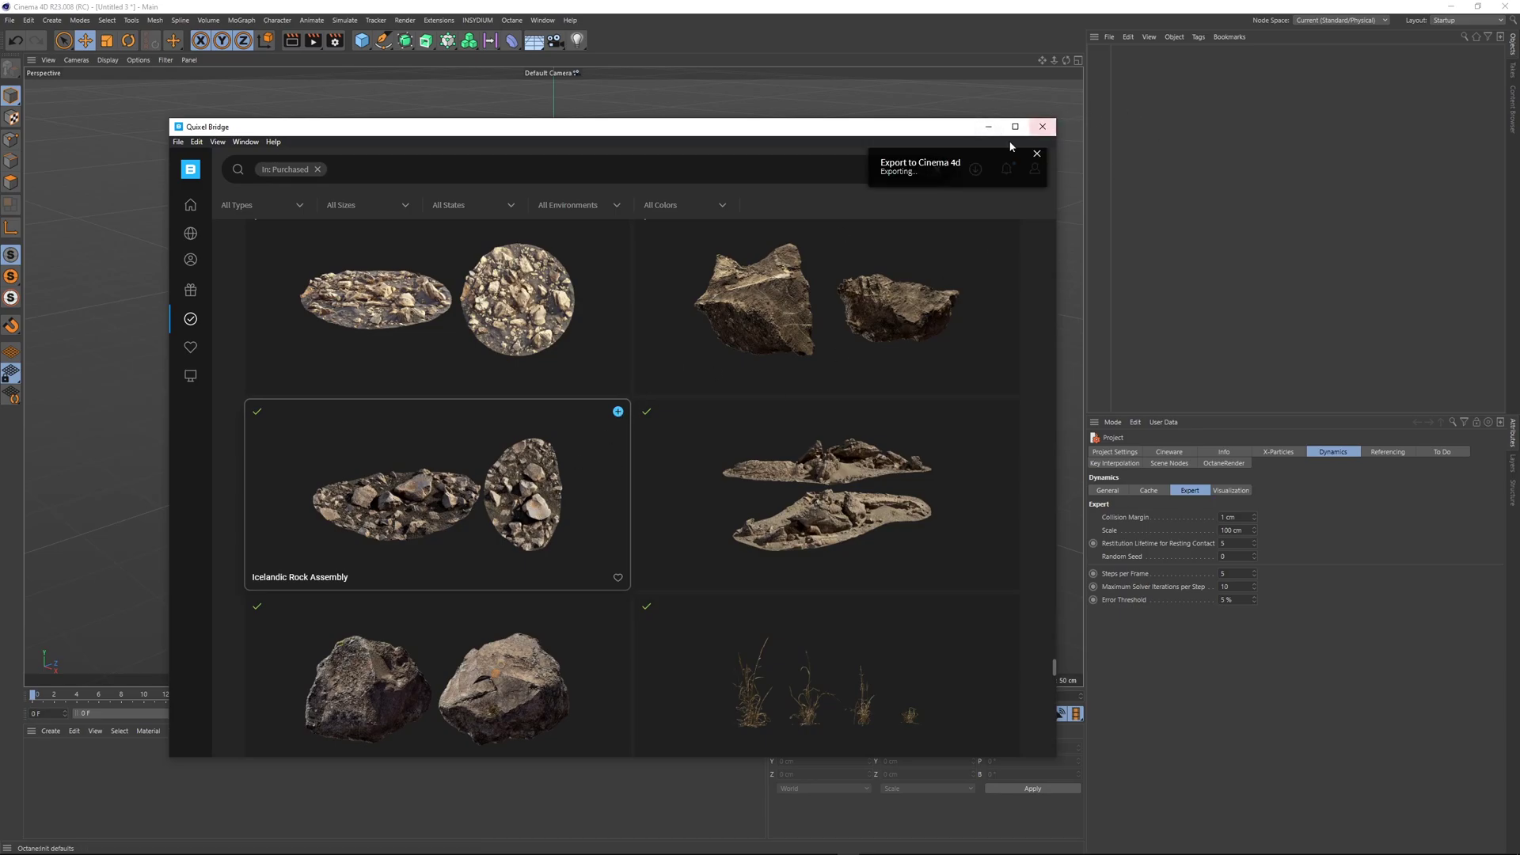
{"action": "left_click", "coordinate": [989, 133]}
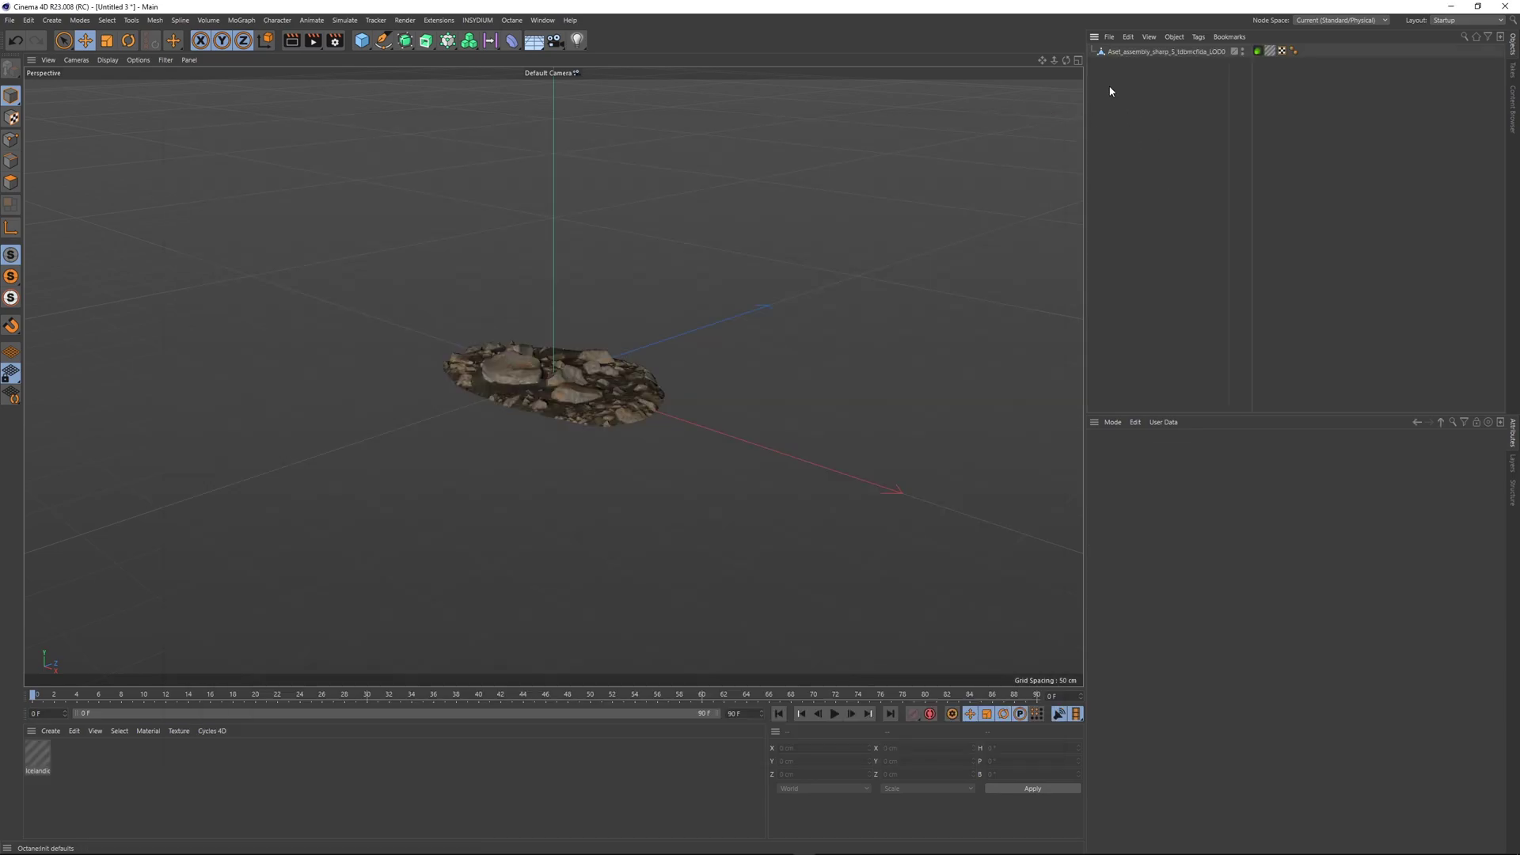
- Scale the imported rock assembly up uniformly to about 429 cm in X
{"action": "left_click", "coordinate": [1165, 51]}
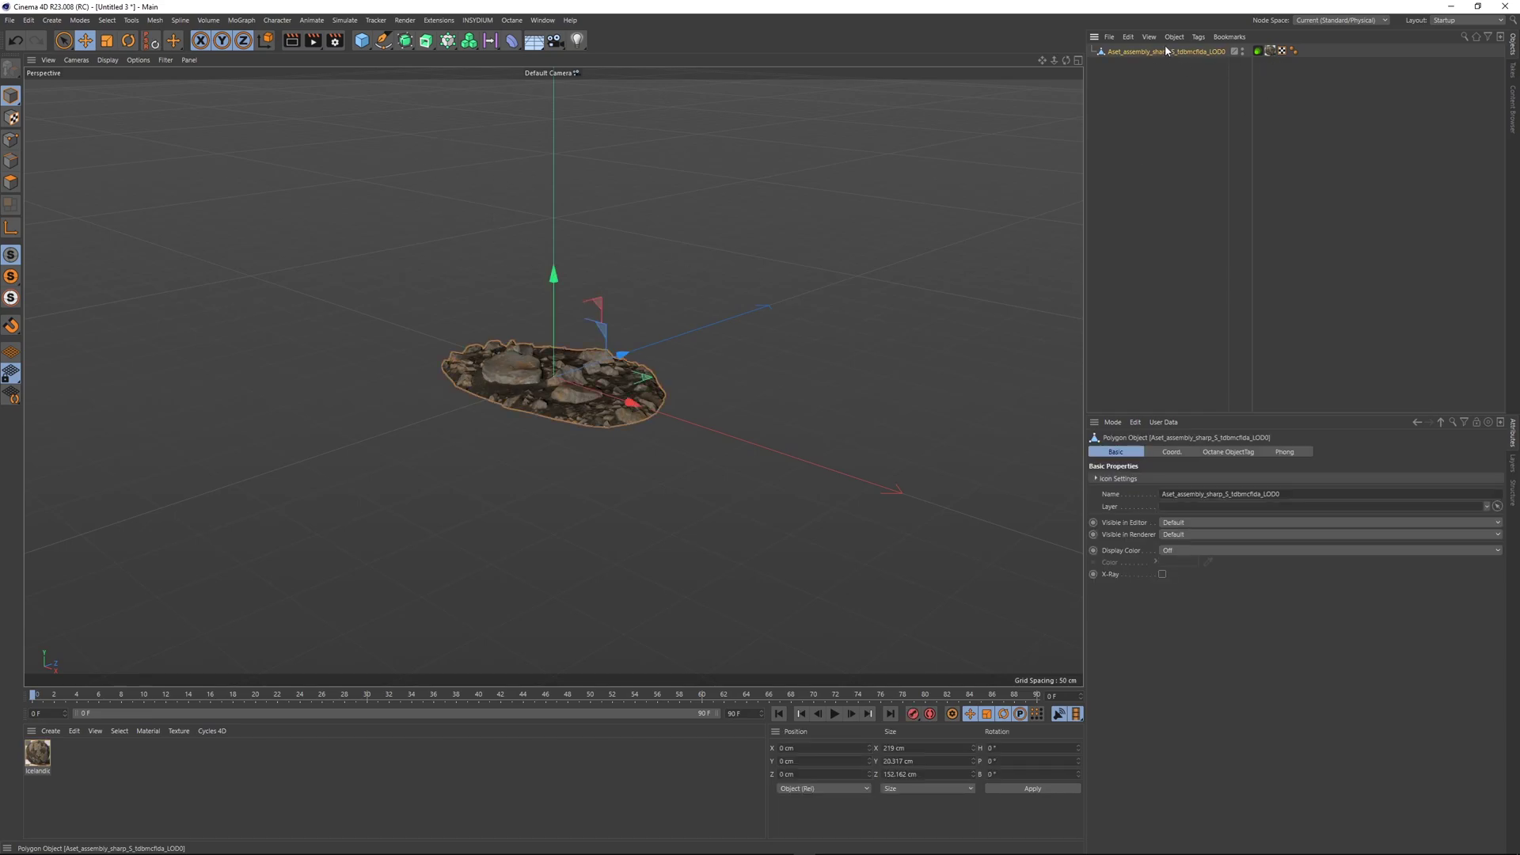
{"action": "key", "text": "t"}
{"action": "left_click_drag", "start_coordinate": [754, 261], "coordinate": [884, 208]}
- Add a default 200 cm cube as a size reference for the rocks and delete it
{"action": "left_click", "coordinate": [362, 41]}
{"action": "left_click", "coordinate": [1115, 52]}
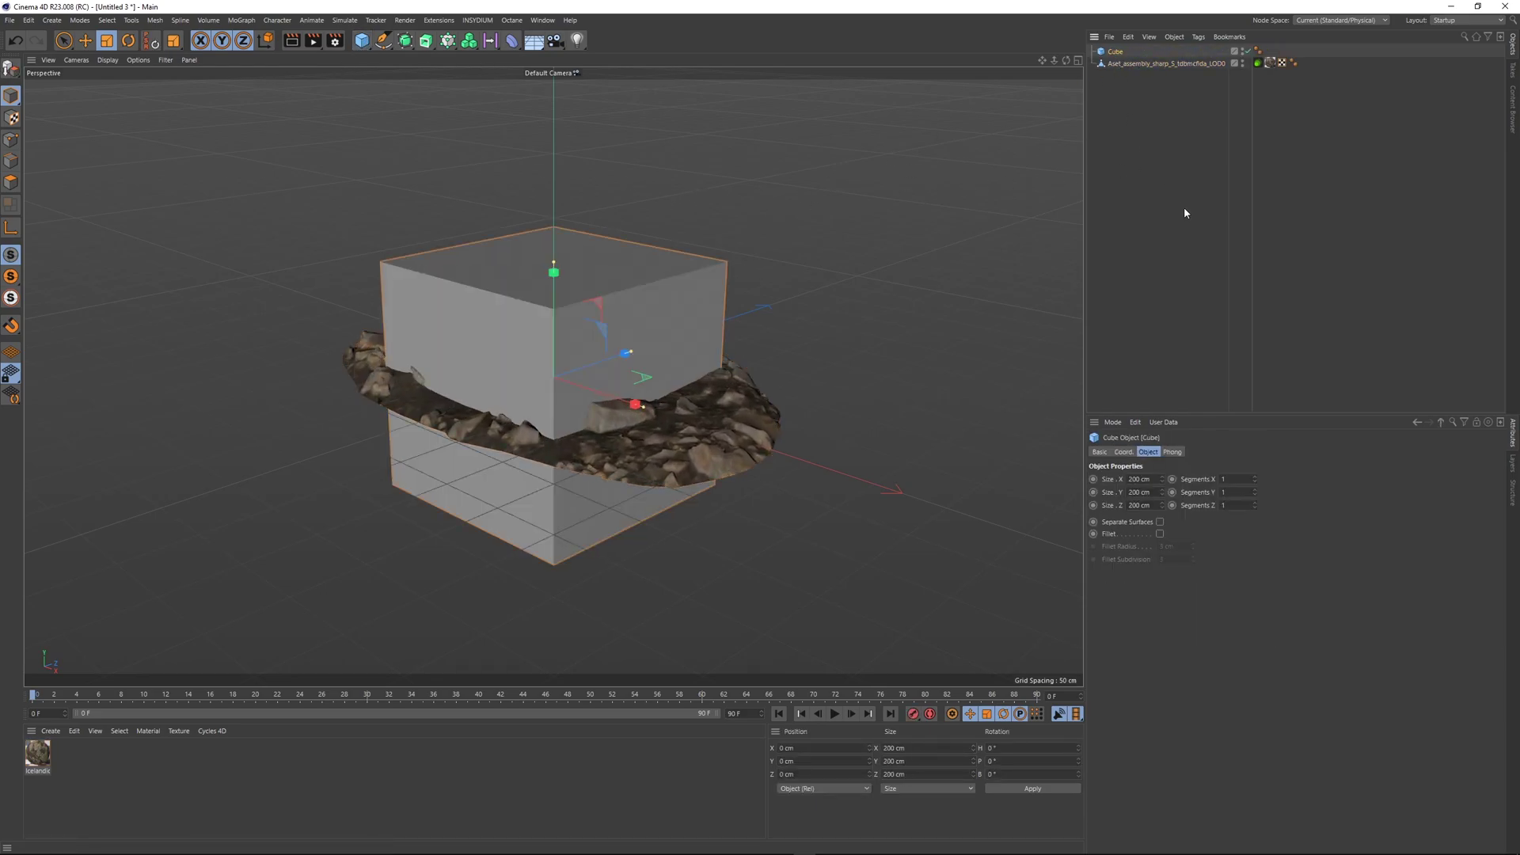
{"action": "key", "text": "Delete"}
- Add an X-Particles system (xpSystem) to the scene with a close view of the rocks
{"action": "left_click_drag", "start_coordinate": [548, 365], "coordinate": [621, 445], "text": "alt"}
{"action": "right_click_drag", "start_coordinate": [529, 377], "coordinate": [562, 351], "text": "alt"}
{"action": "left_click_drag", "start_coordinate": [561, 350], "coordinate": [590, 368], "text": "alt"}
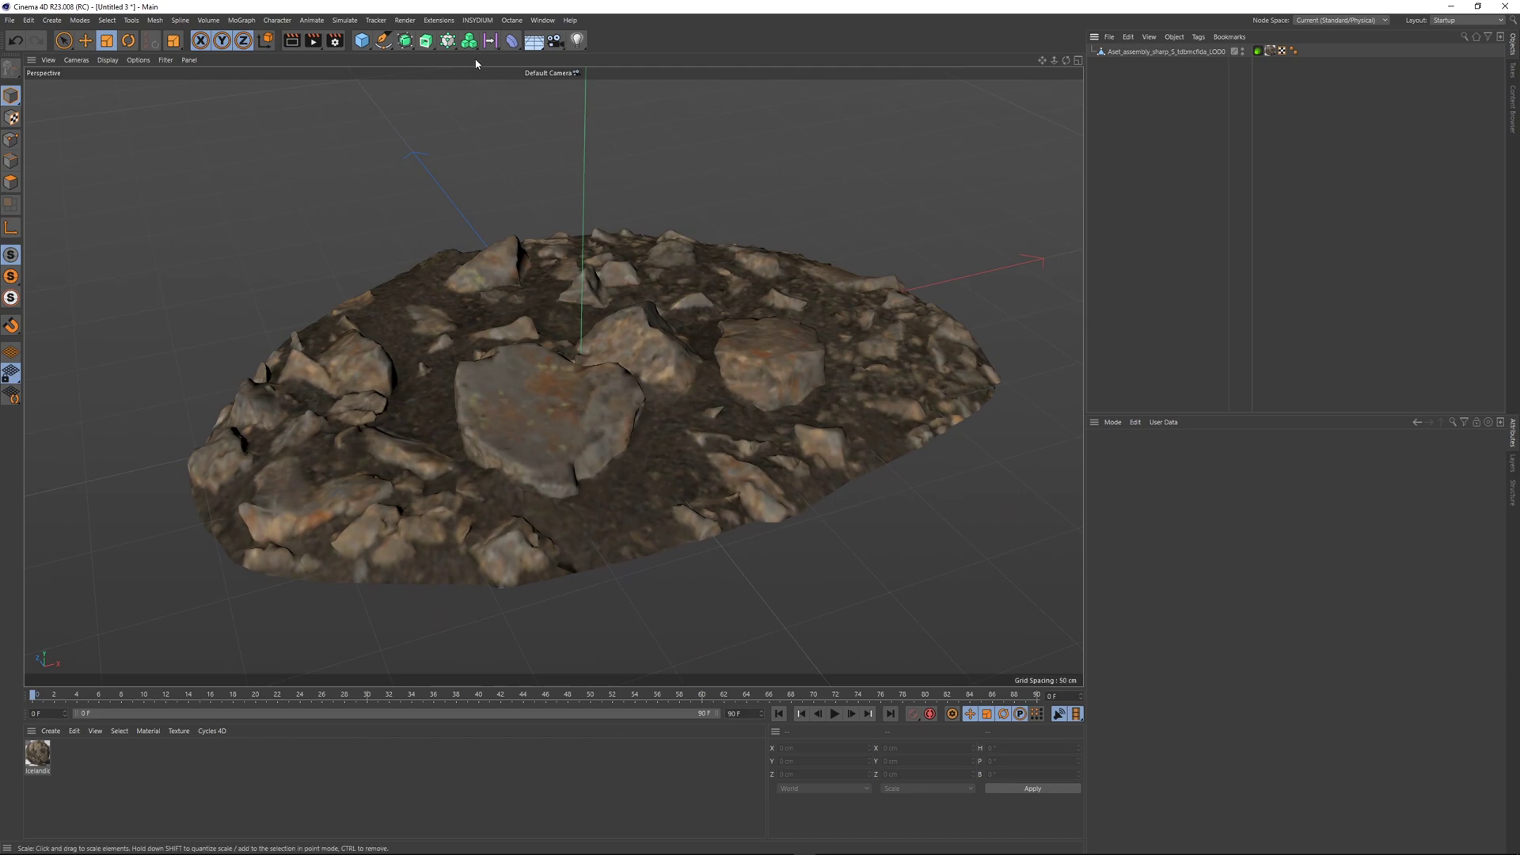
{"action": "left_click", "coordinate": [477, 20]}
{"action": "mouse_move", "coordinate": [507, 56]}
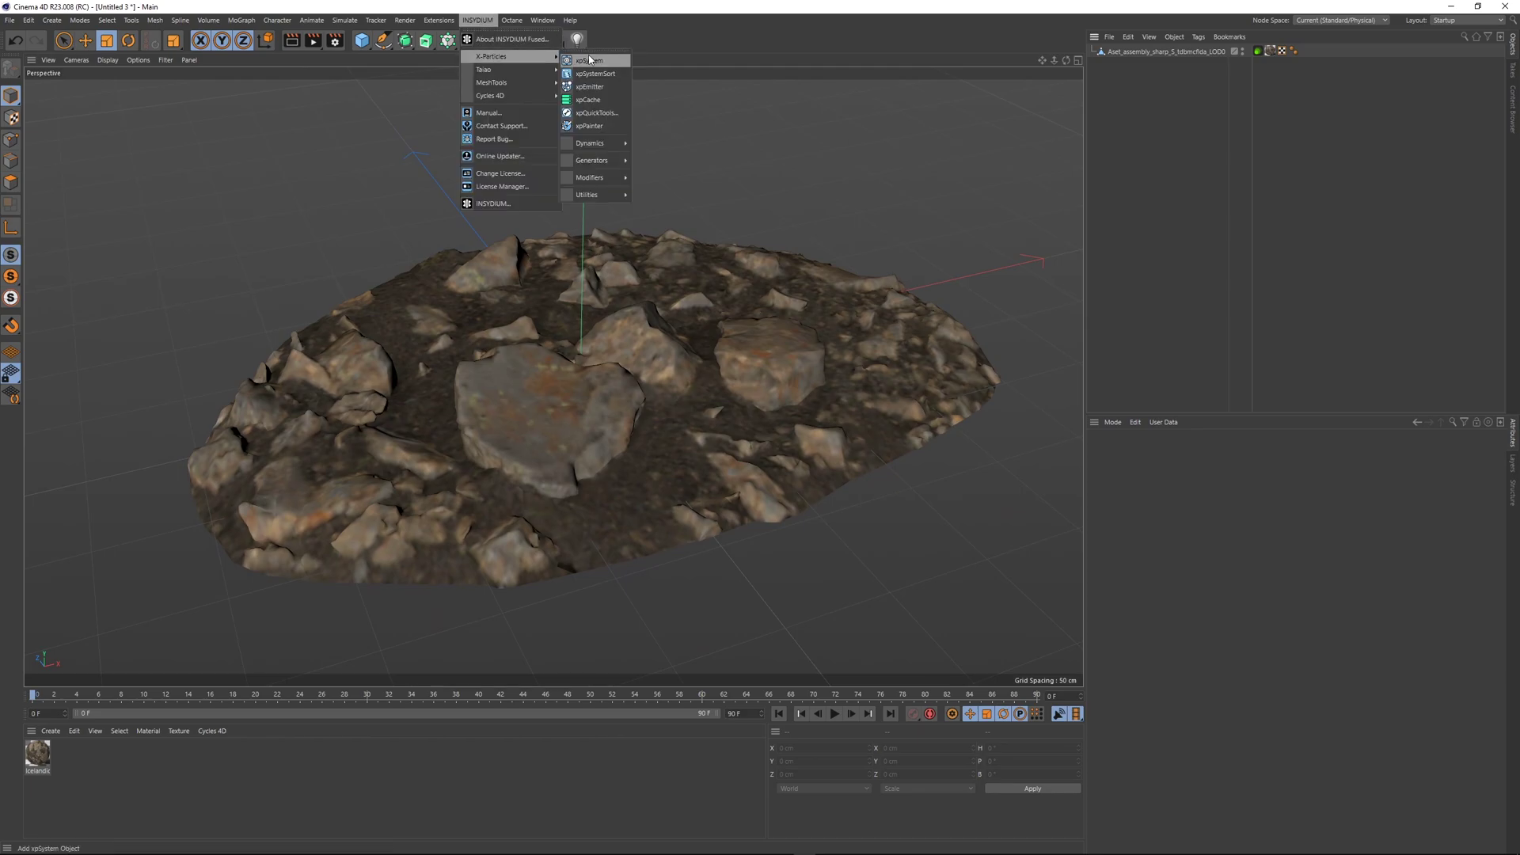
{"action": "left_click", "coordinate": [590, 60]}
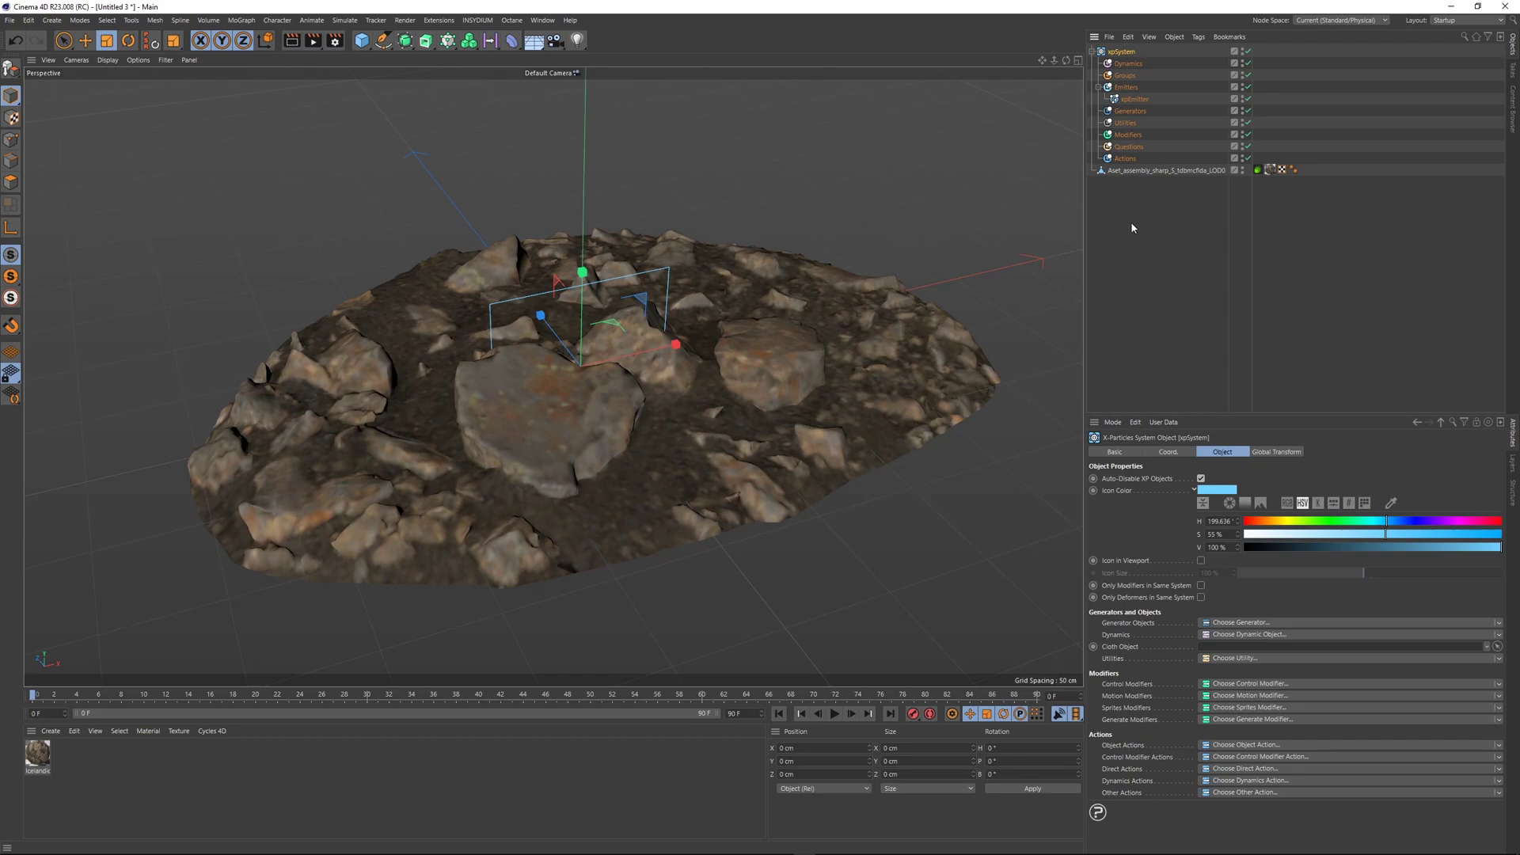
- Set the xpEmitter's shape to Object and assign the rock assembly mesh as its source object
{"action": "left_click", "coordinate": [1136, 100]}
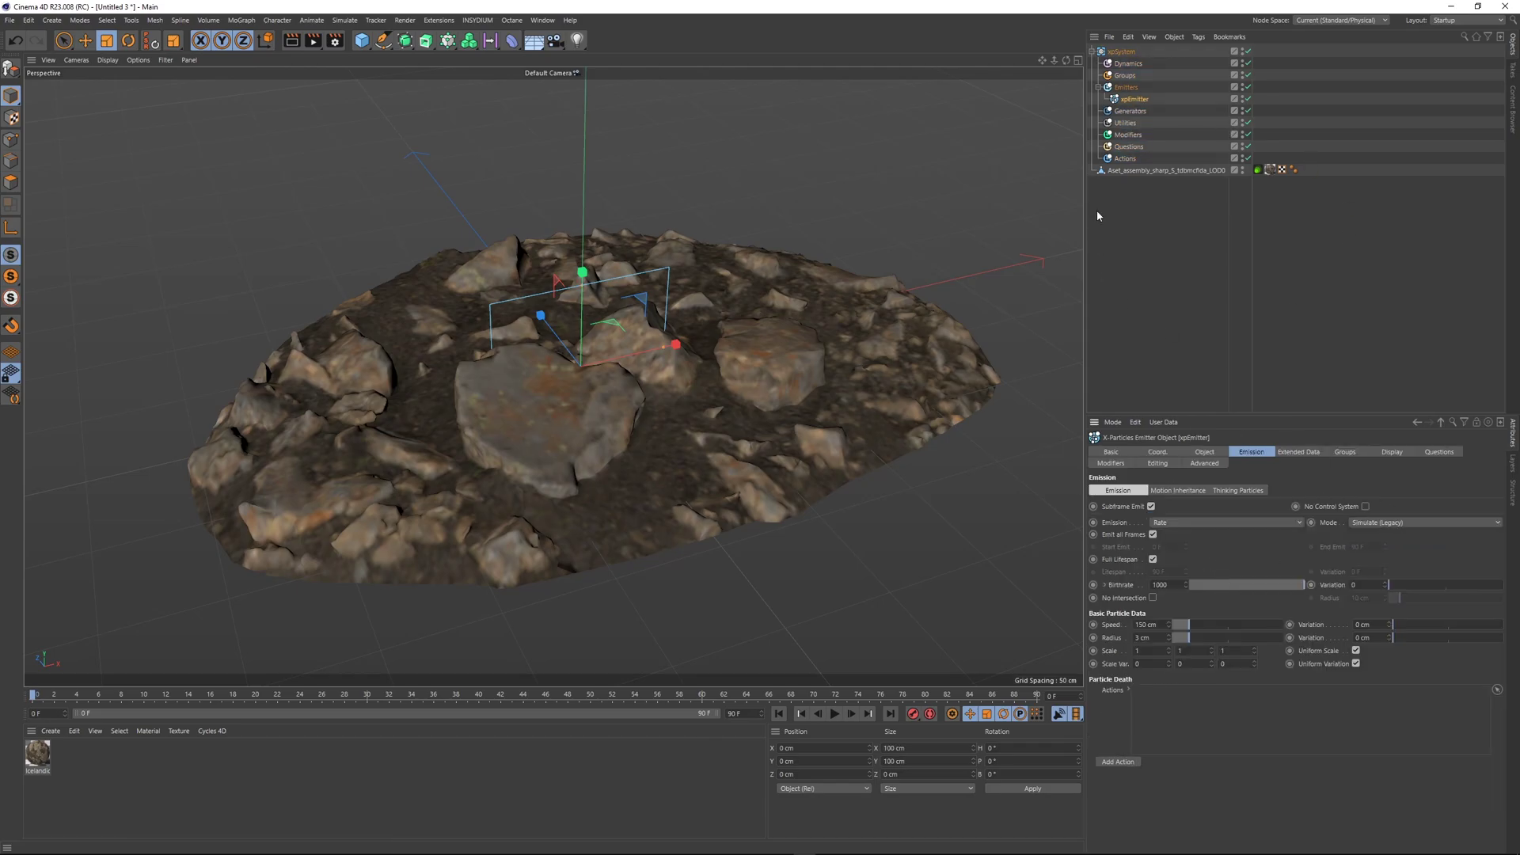
{"action": "left_click", "coordinate": [1205, 453]}
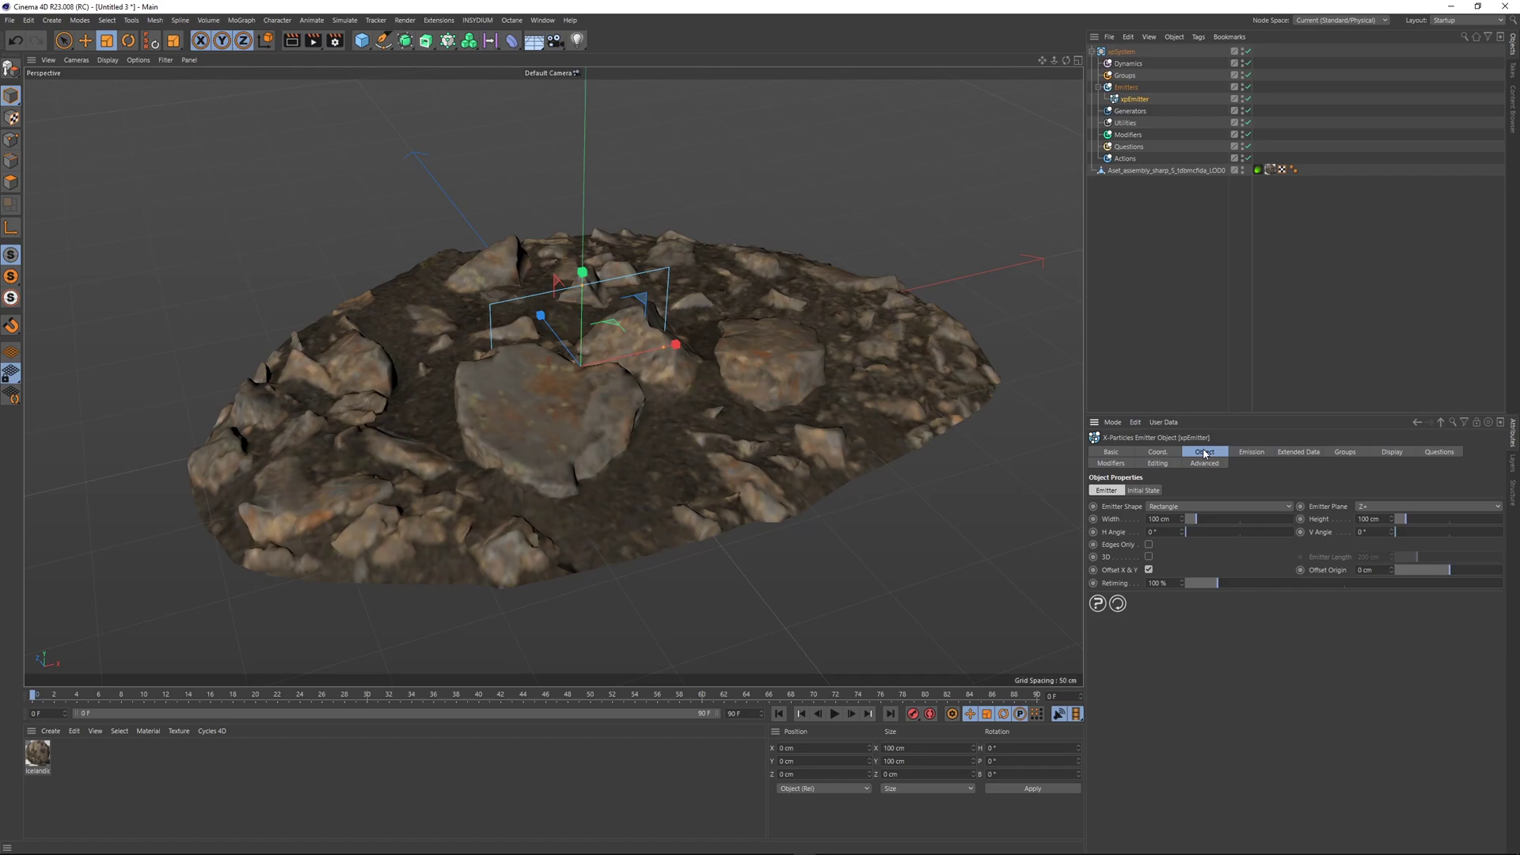
{"action": "left_click", "coordinate": [1168, 515]}
{"action": "left_click", "coordinate": [1291, 616]}
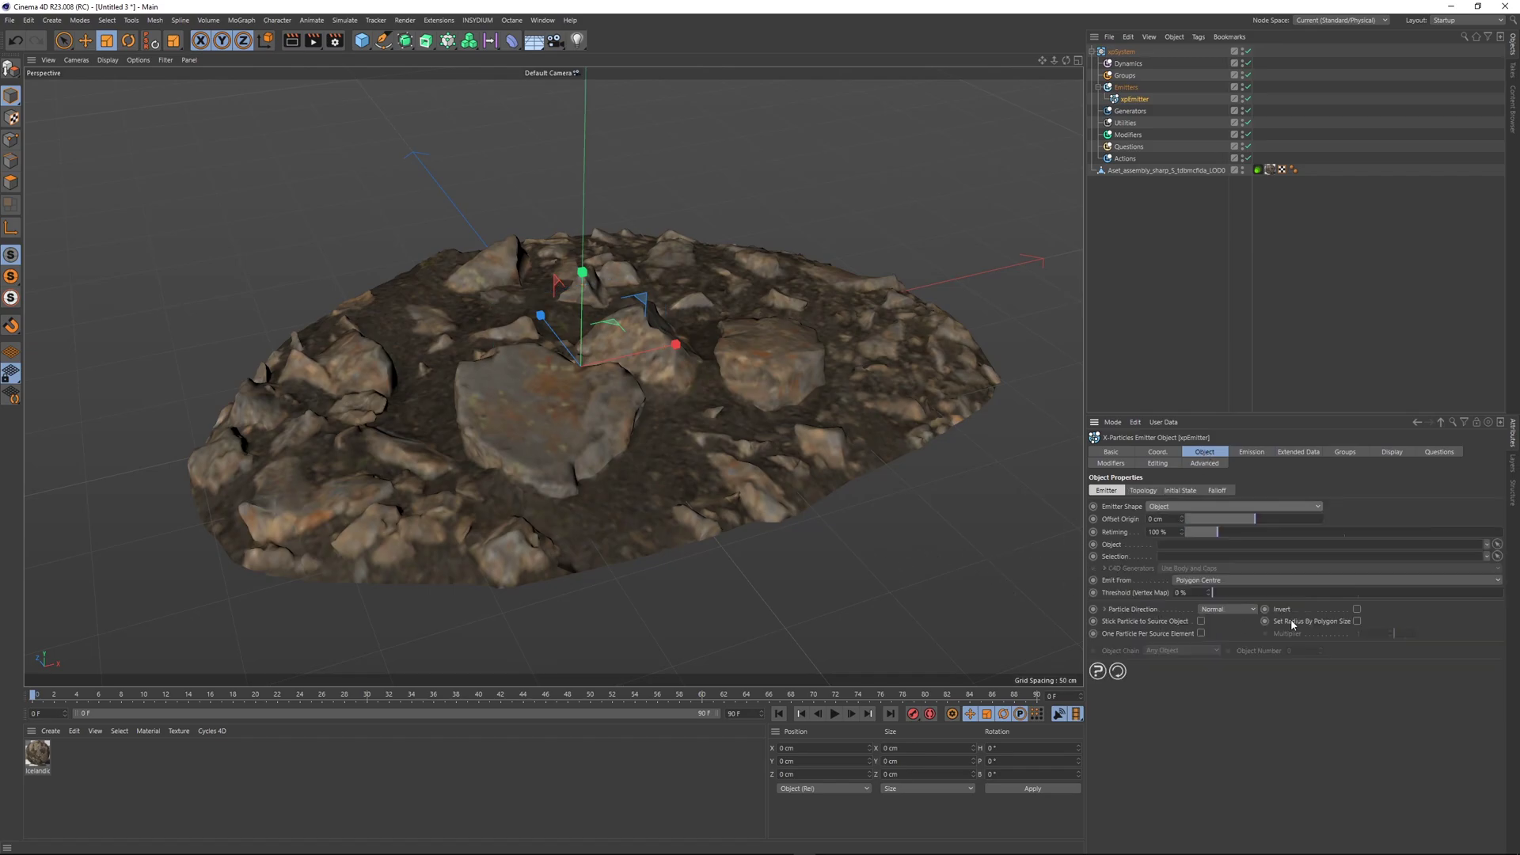
{"action": "left_click_drag", "start_coordinate": [1130, 178], "coordinate": [1181, 548]}
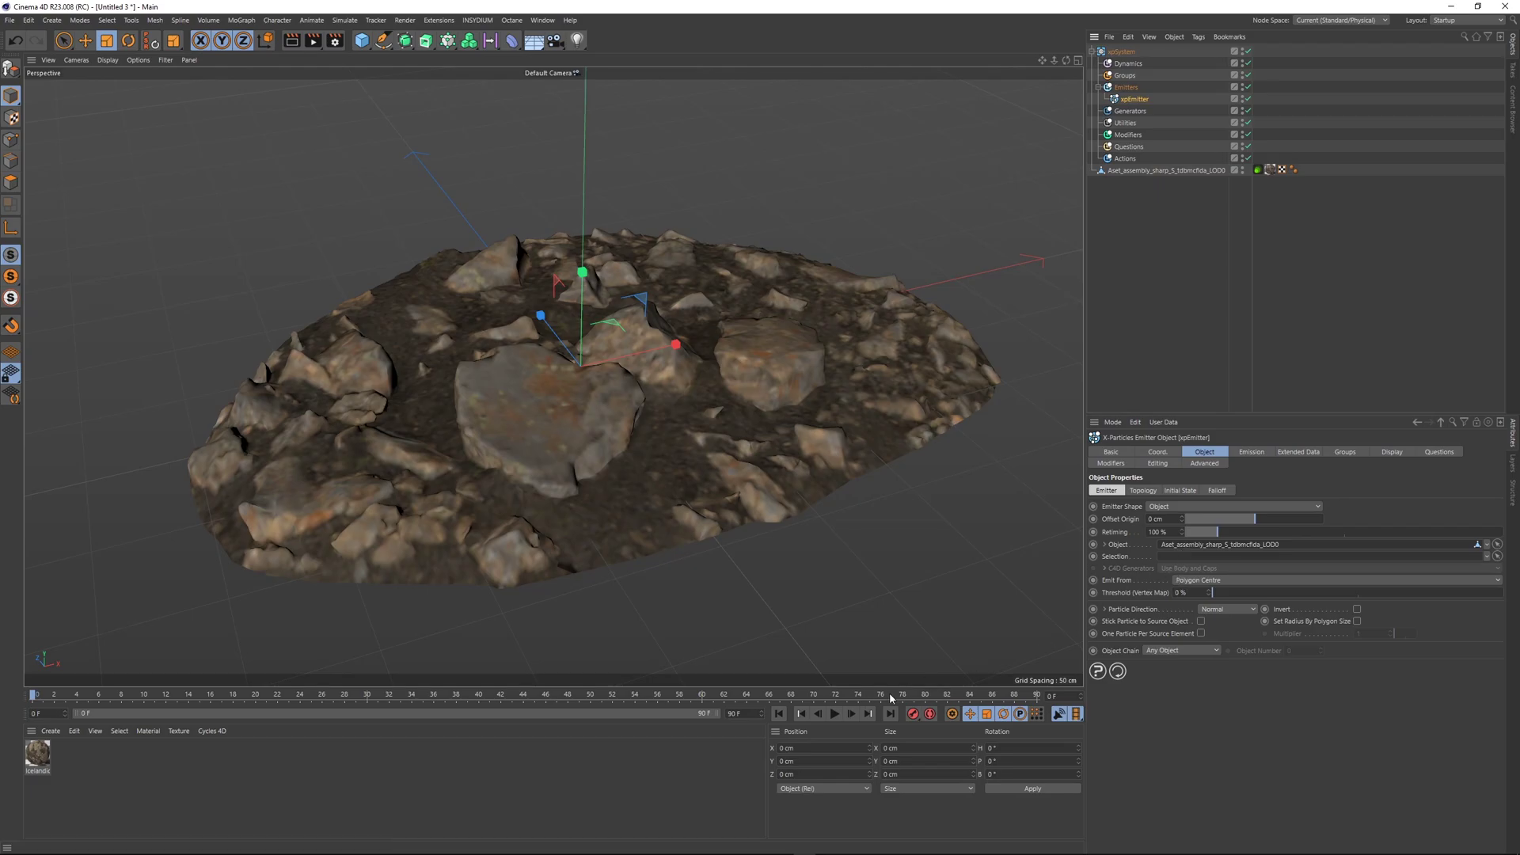
- Extend the timeline to 300 frames and play the particle emission from the rock surface
{"action": "left_click", "coordinate": [835, 713]}
{"action": "left_click", "coordinate": [835, 713]}
{"action": "type", "text": "300"}
{"action": "key", "text": "Return"}
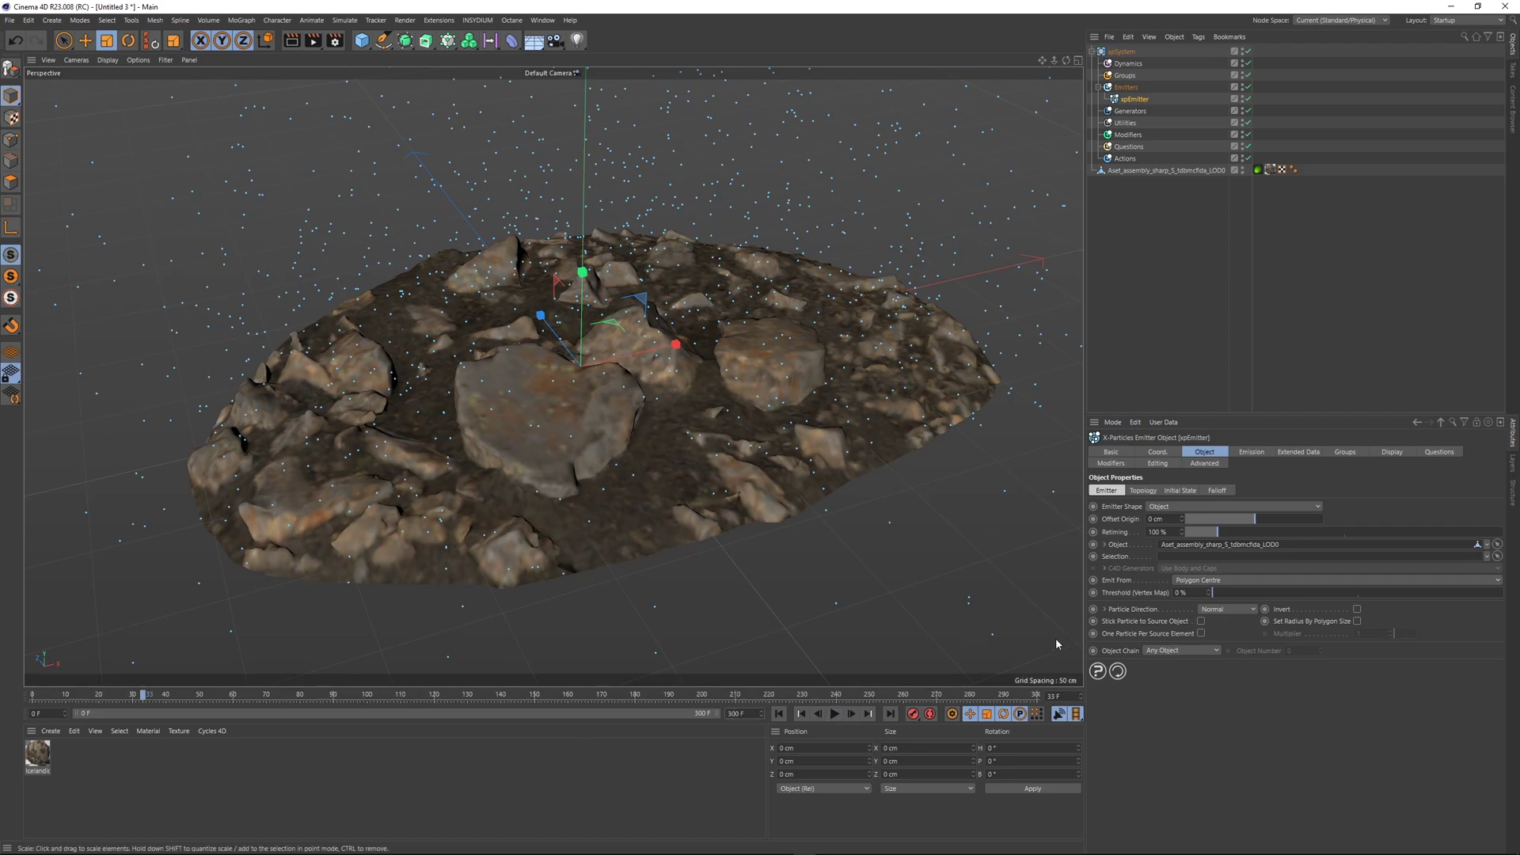
- Set the emitter to emit from the rock mesh's Points and preview the emission
{"action": "left_click", "coordinate": [1185, 586]}
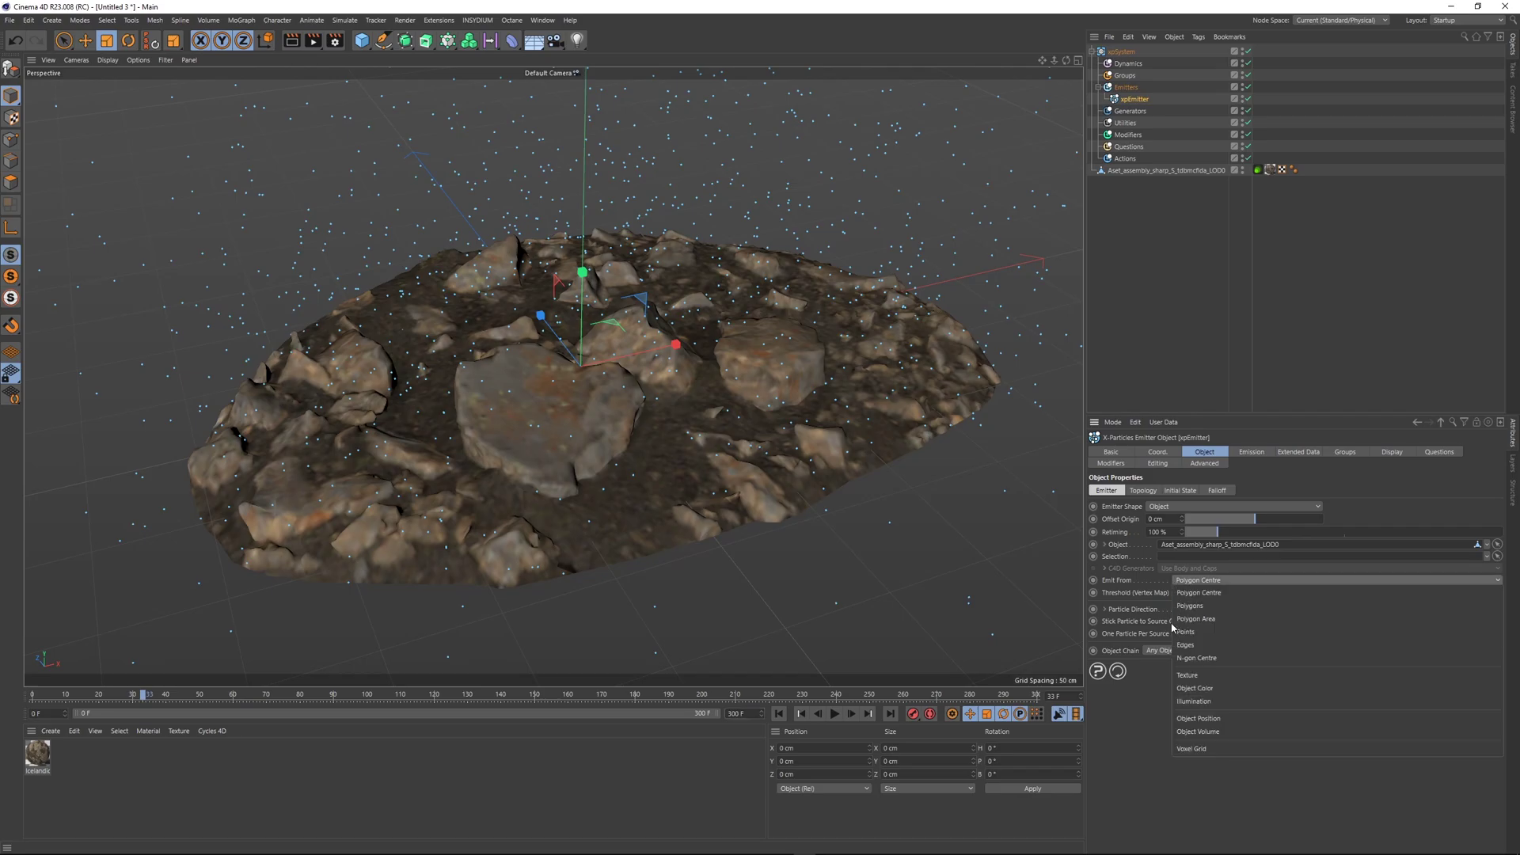
{"action": "left_click", "coordinate": [1188, 611]}
{"action": "left_click", "coordinate": [834, 715]}
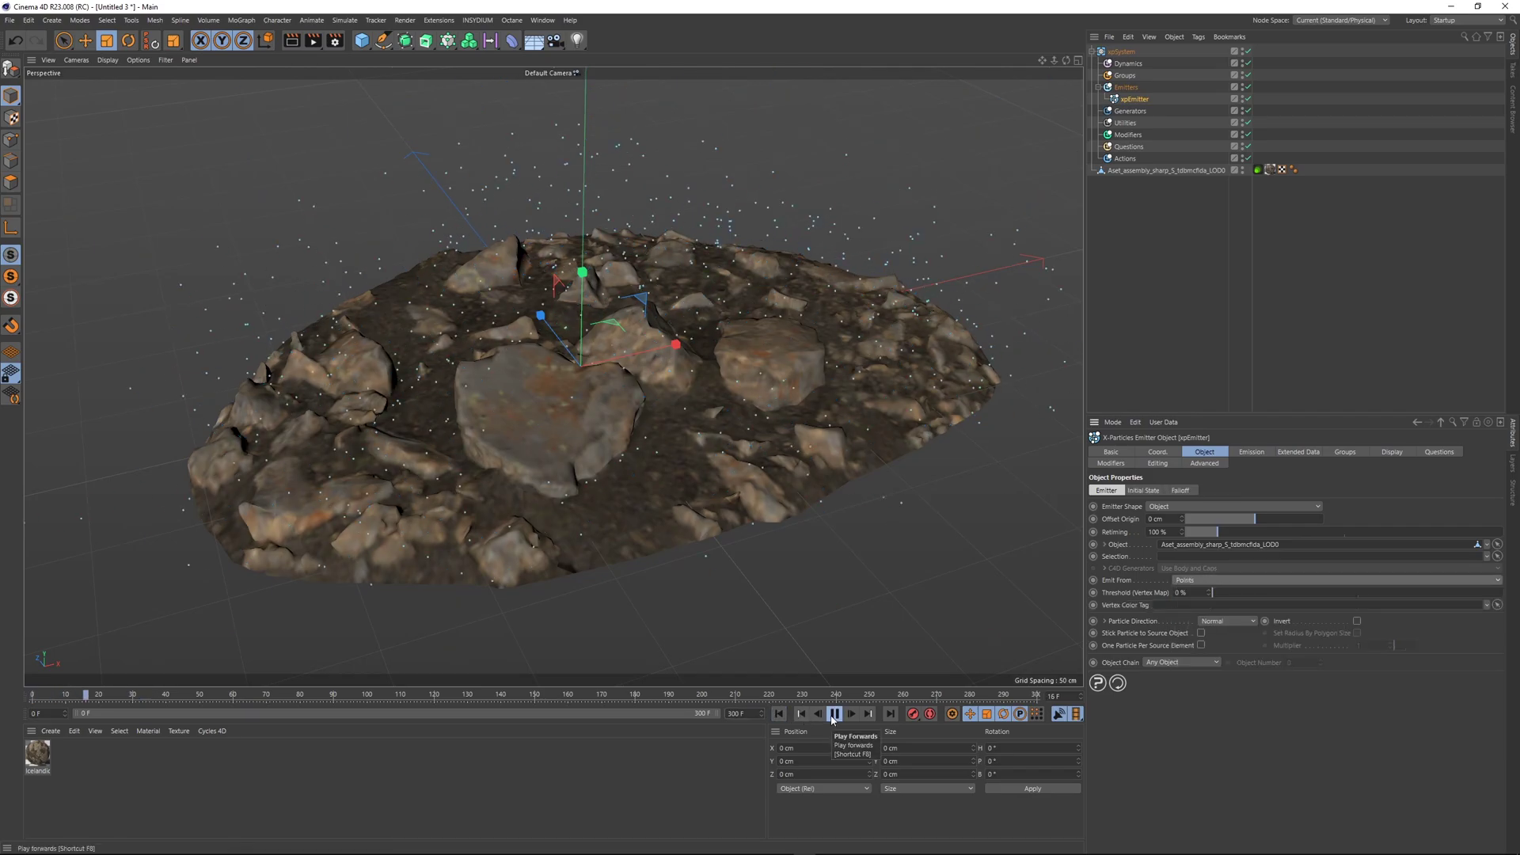
{"action": "left_click", "coordinate": [834, 715]}
- Set the emitter to emit from Polygon Area, preview the emission and return to the first frame
{"action": "left_click", "coordinate": [1225, 580]}
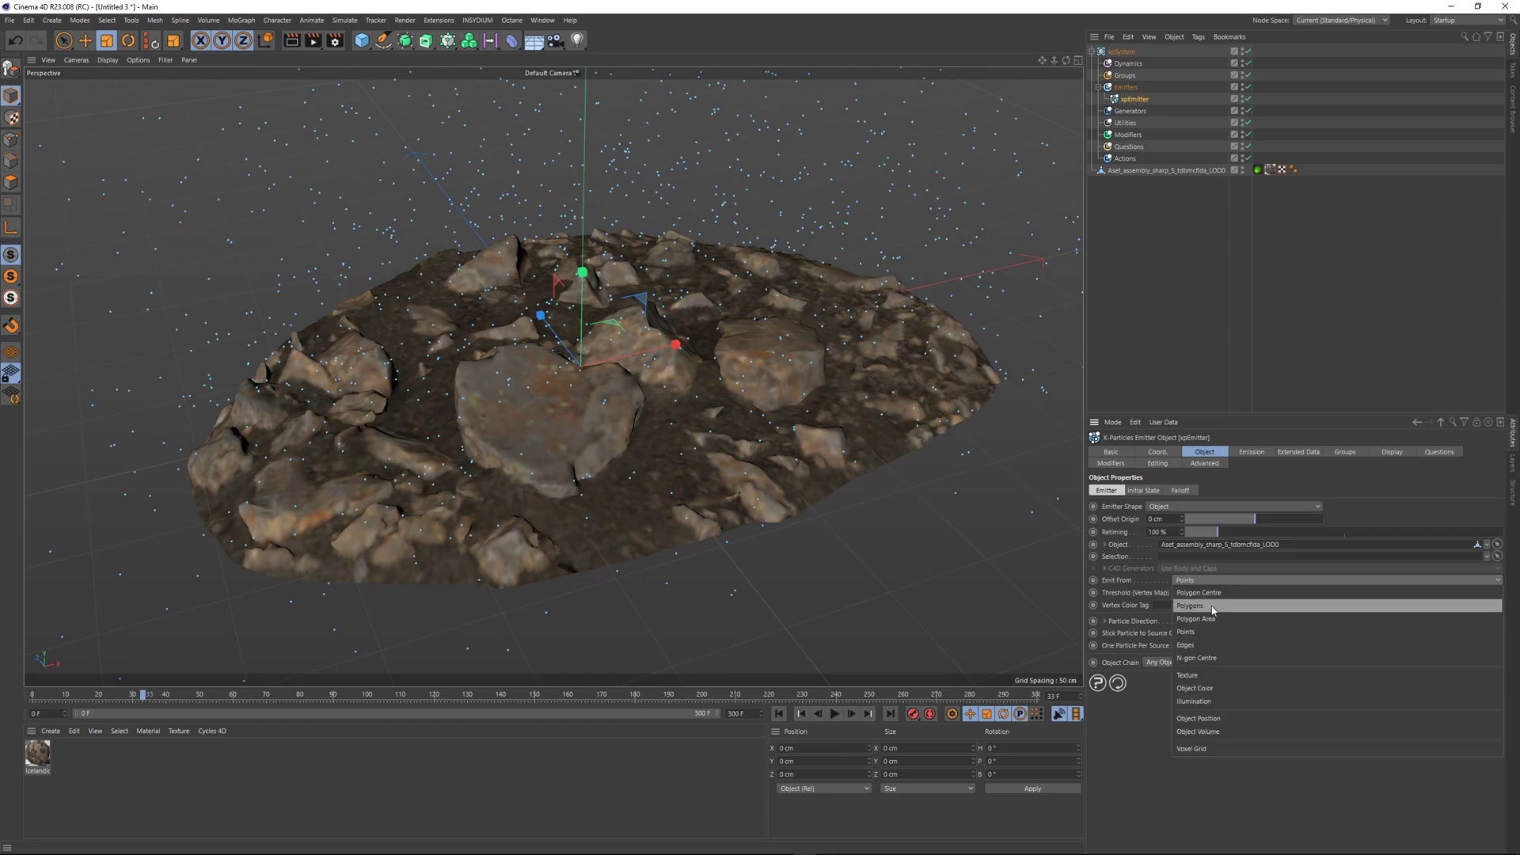
{"action": "left_click", "coordinate": [1203, 630]}
{"action": "left_click", "coordinate": [778, 714]}
{"action": "left_click", "coordinate": [833, 713]}
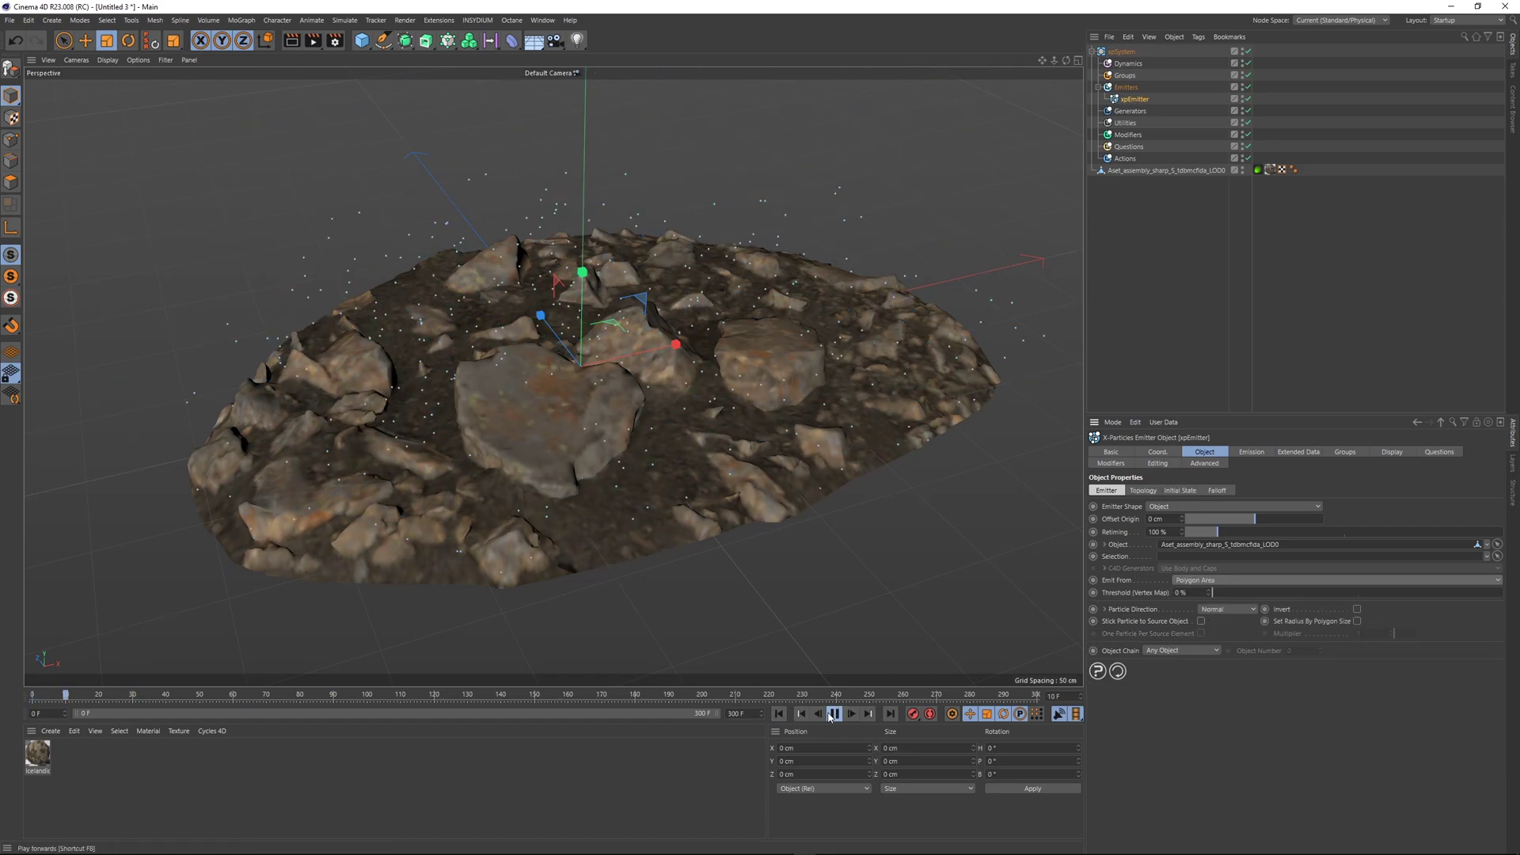
{"action": "left_click", "coordinate": [779, 713]}
- Add an xpGravity modifier to the X-Particles system and play the simulation with it
{"action": "left_click", "coordinate": [1131, 135]}
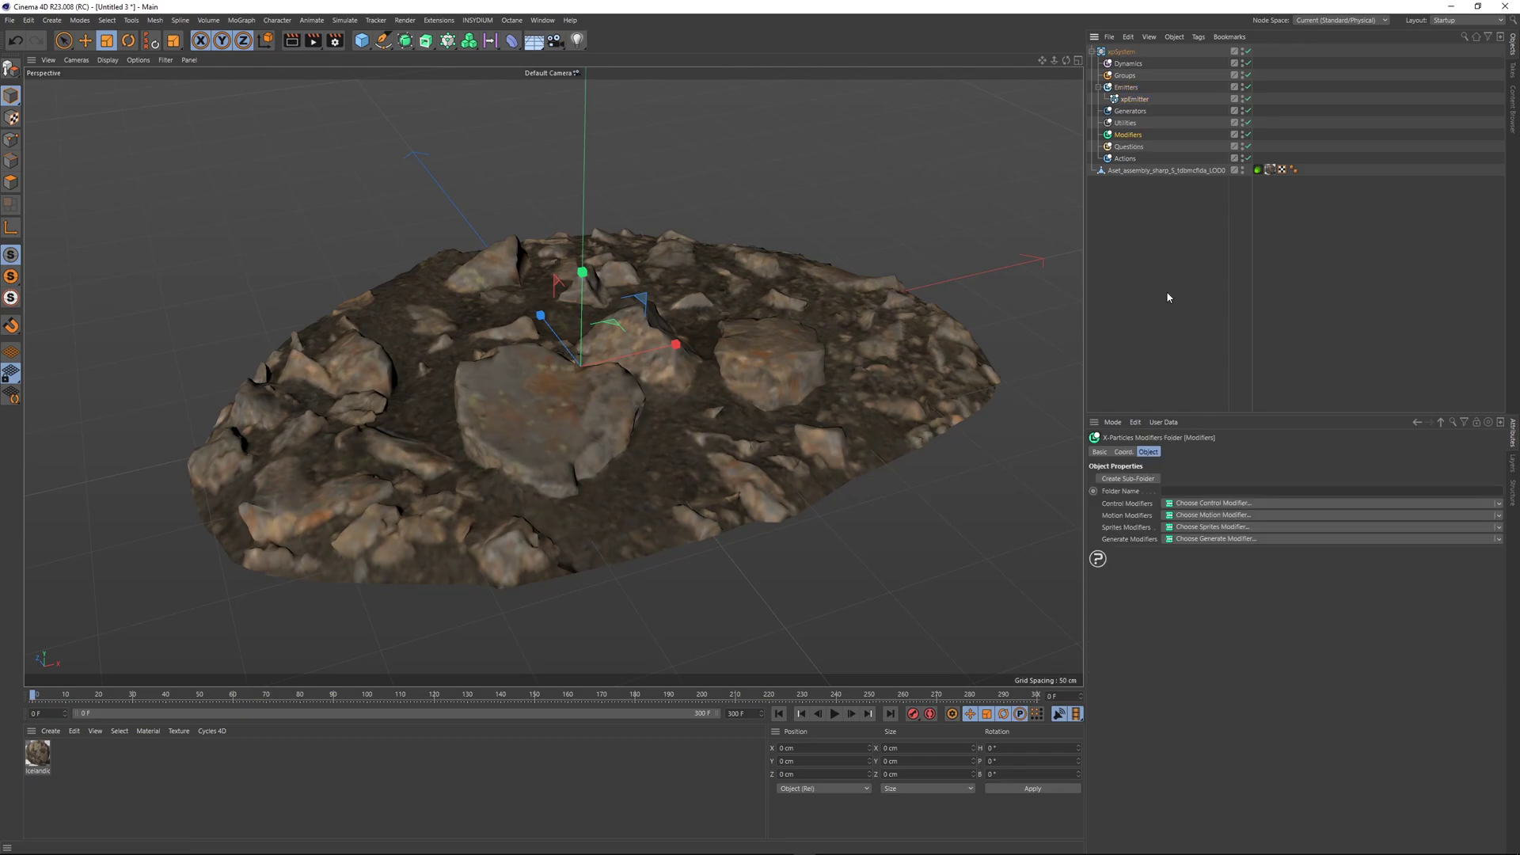
{"action": "left_click", "coordinate": [1496, 514]}
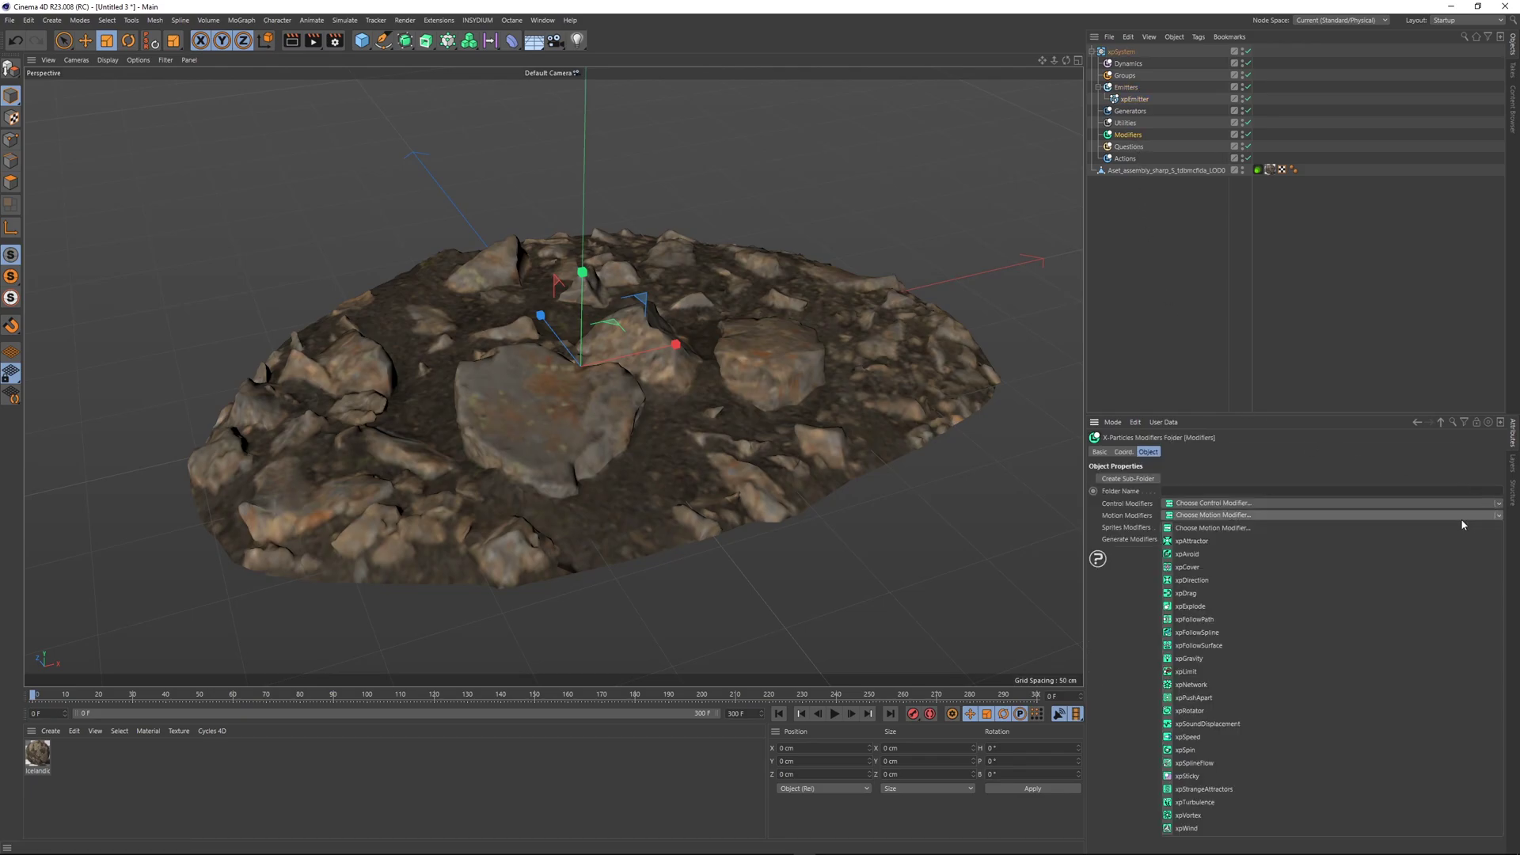
{"action": "left_click", "coordinate": [1189, 658]}
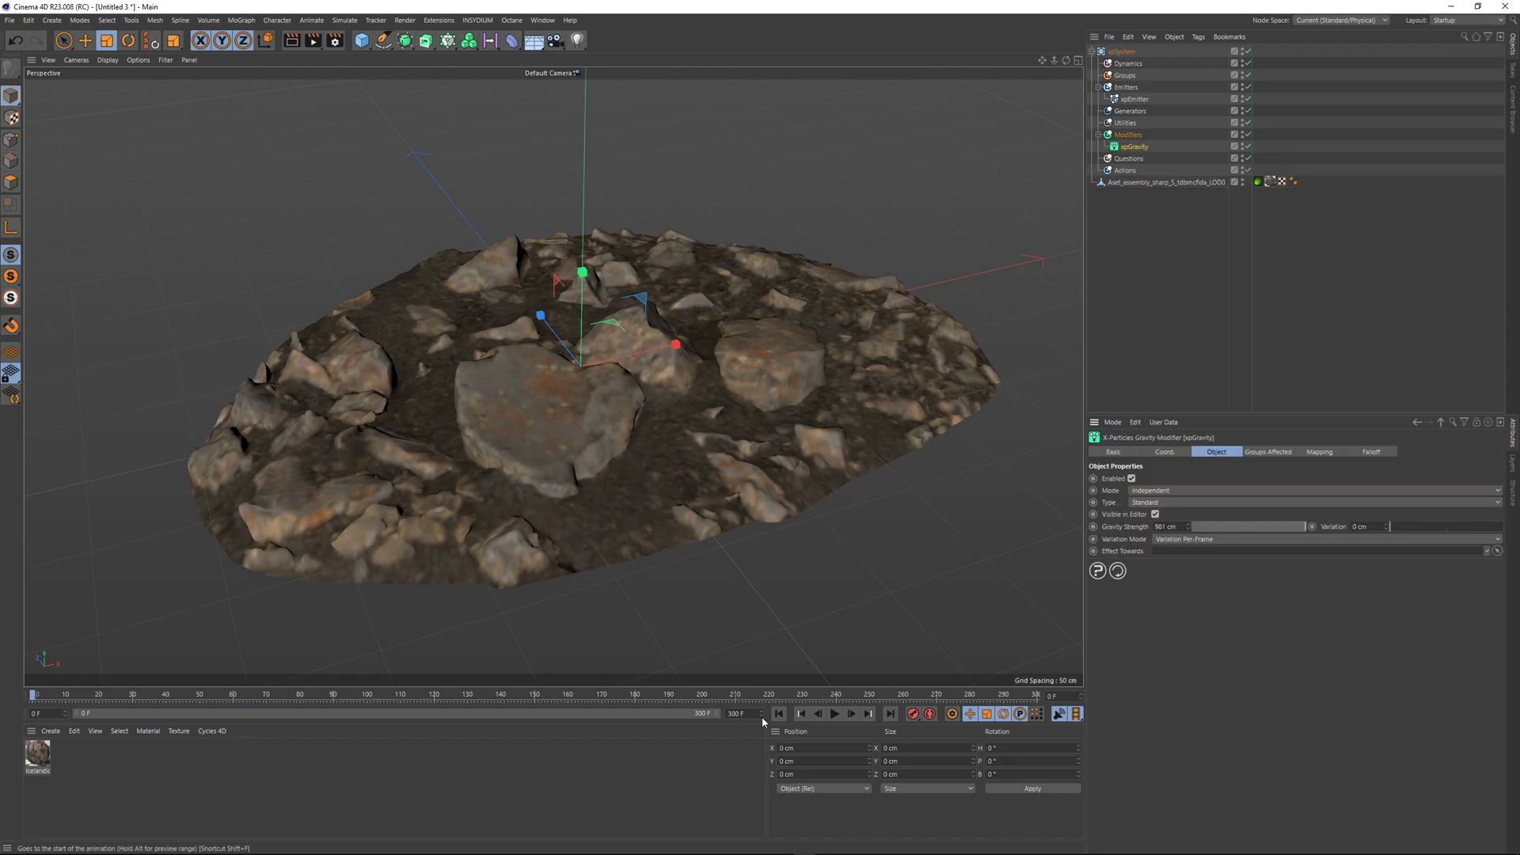
{"action": "left_click", "coordinate": [834, 715]}
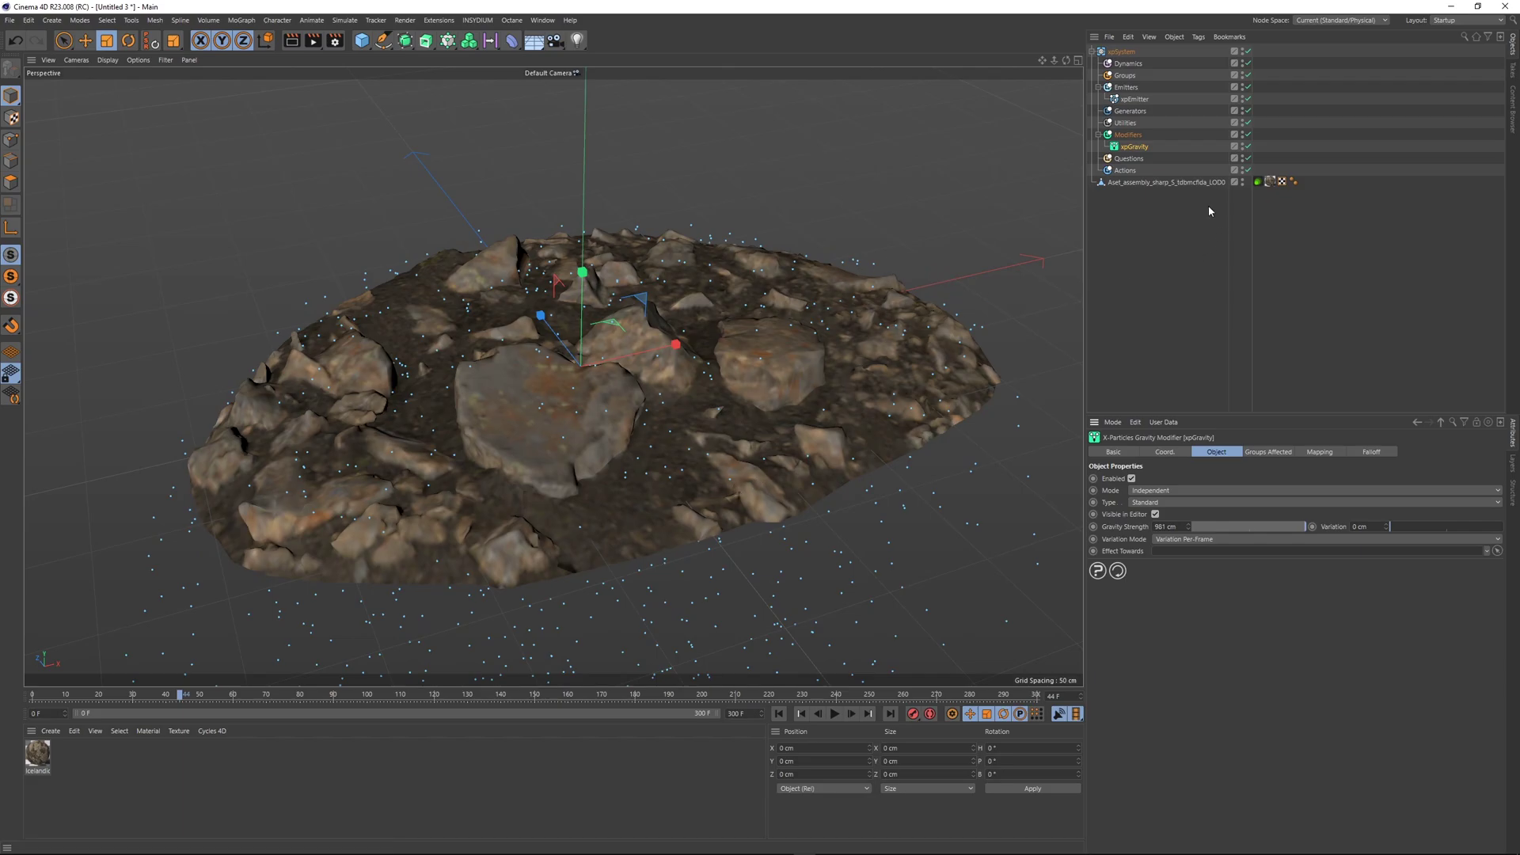
- Rename the rock assembly object as Rocks
{"action": "double_click", "coordinate": [1139, 183]}
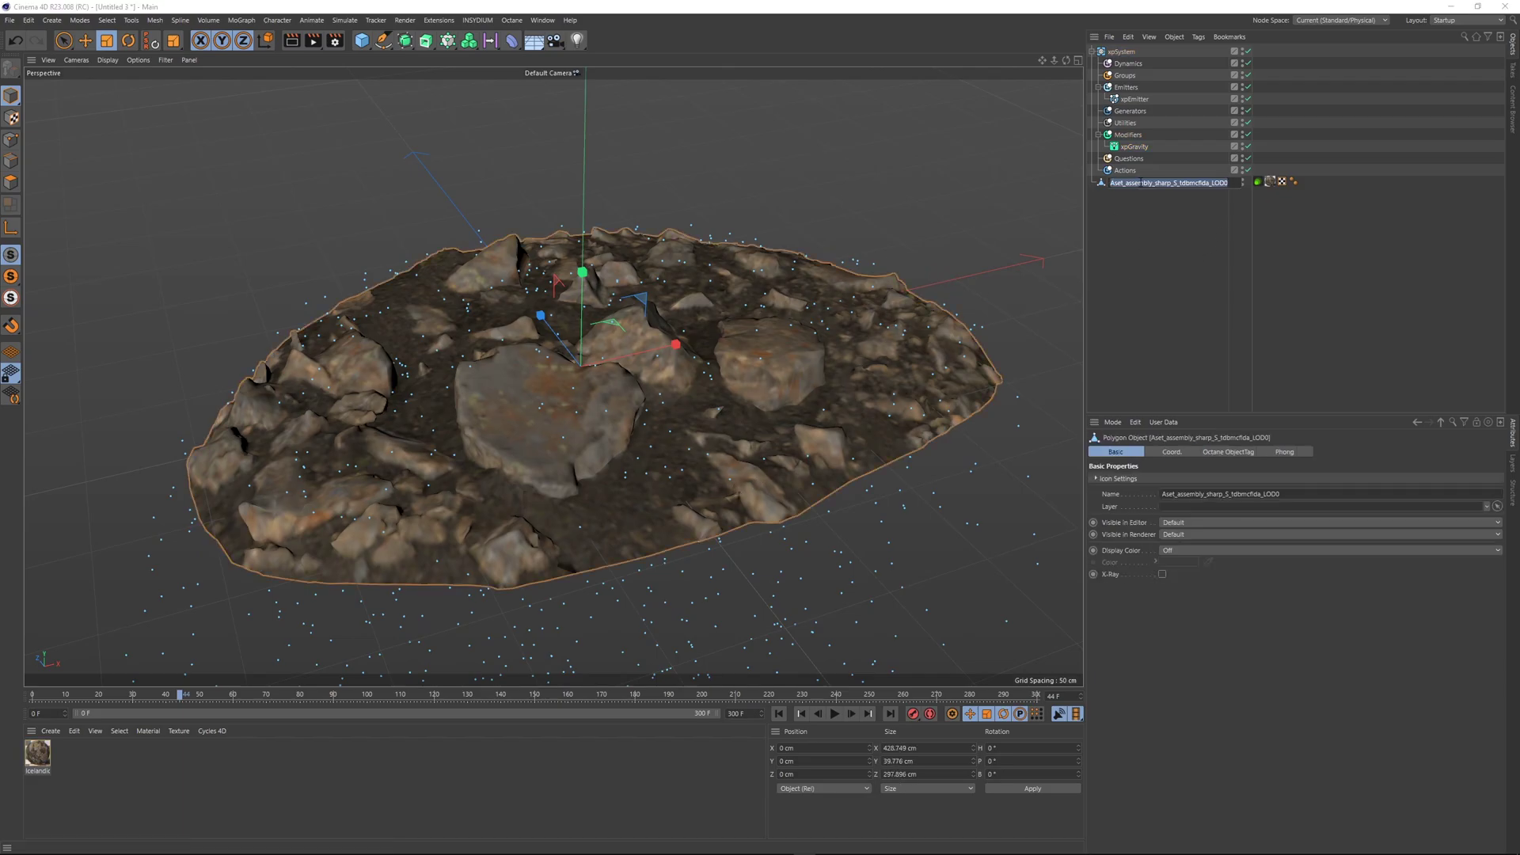
{"action": "type", "text": "F"}
{"action": "key", "text": "Return"}
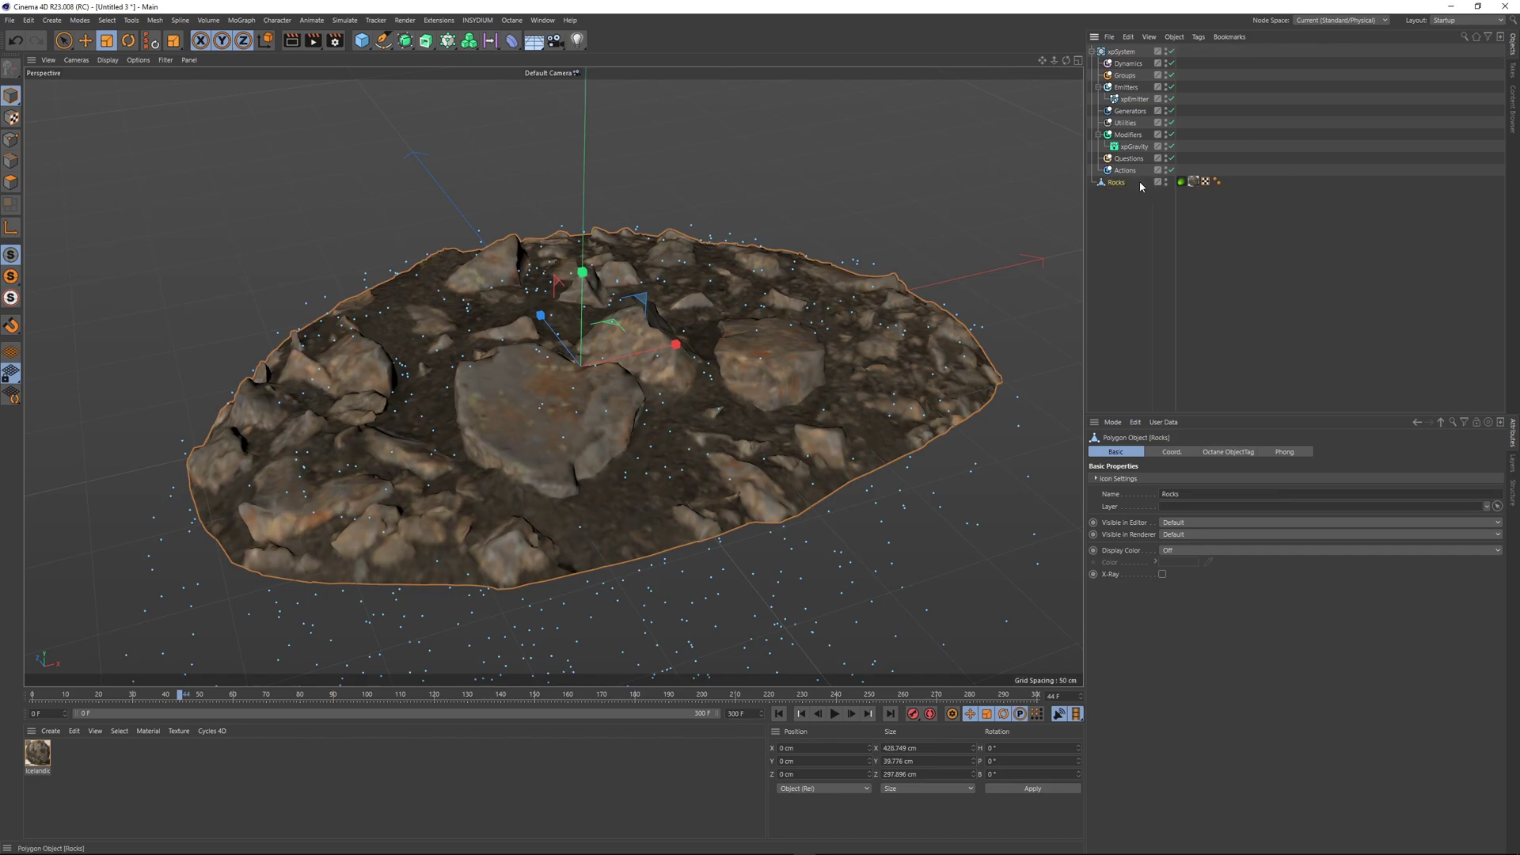
- Add an xpCollider tag to the Rocks object and play the simulation from the first frame to check the collisions
{"action": "right_click", "coordinate": [1092, 190]}
{"action": "mouse_move", "coordinate": [1174, 242]}
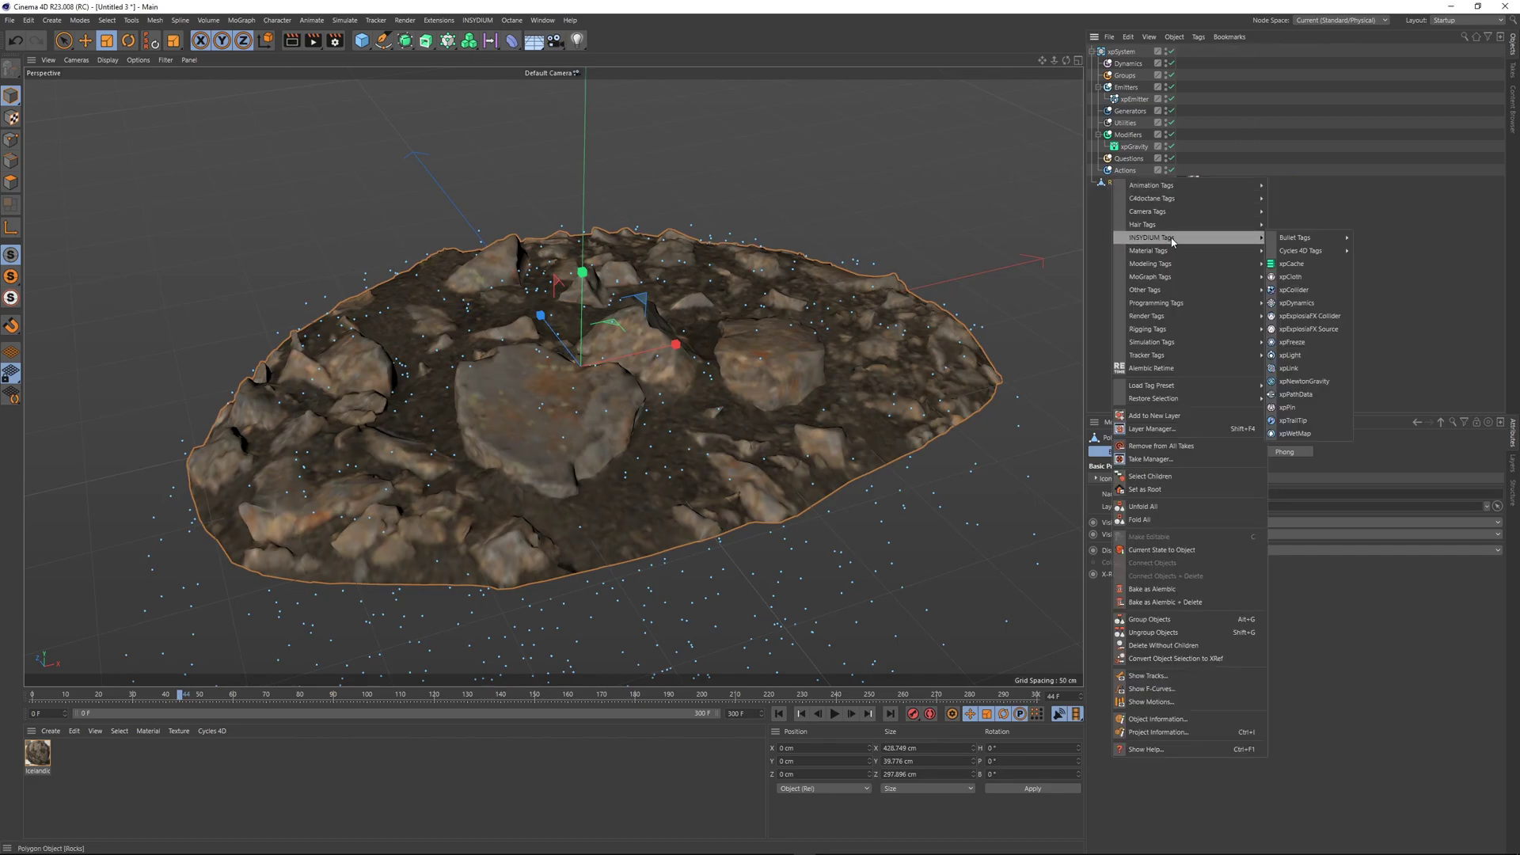
{"action": "left_click", "coordinate": [1305, 291]}
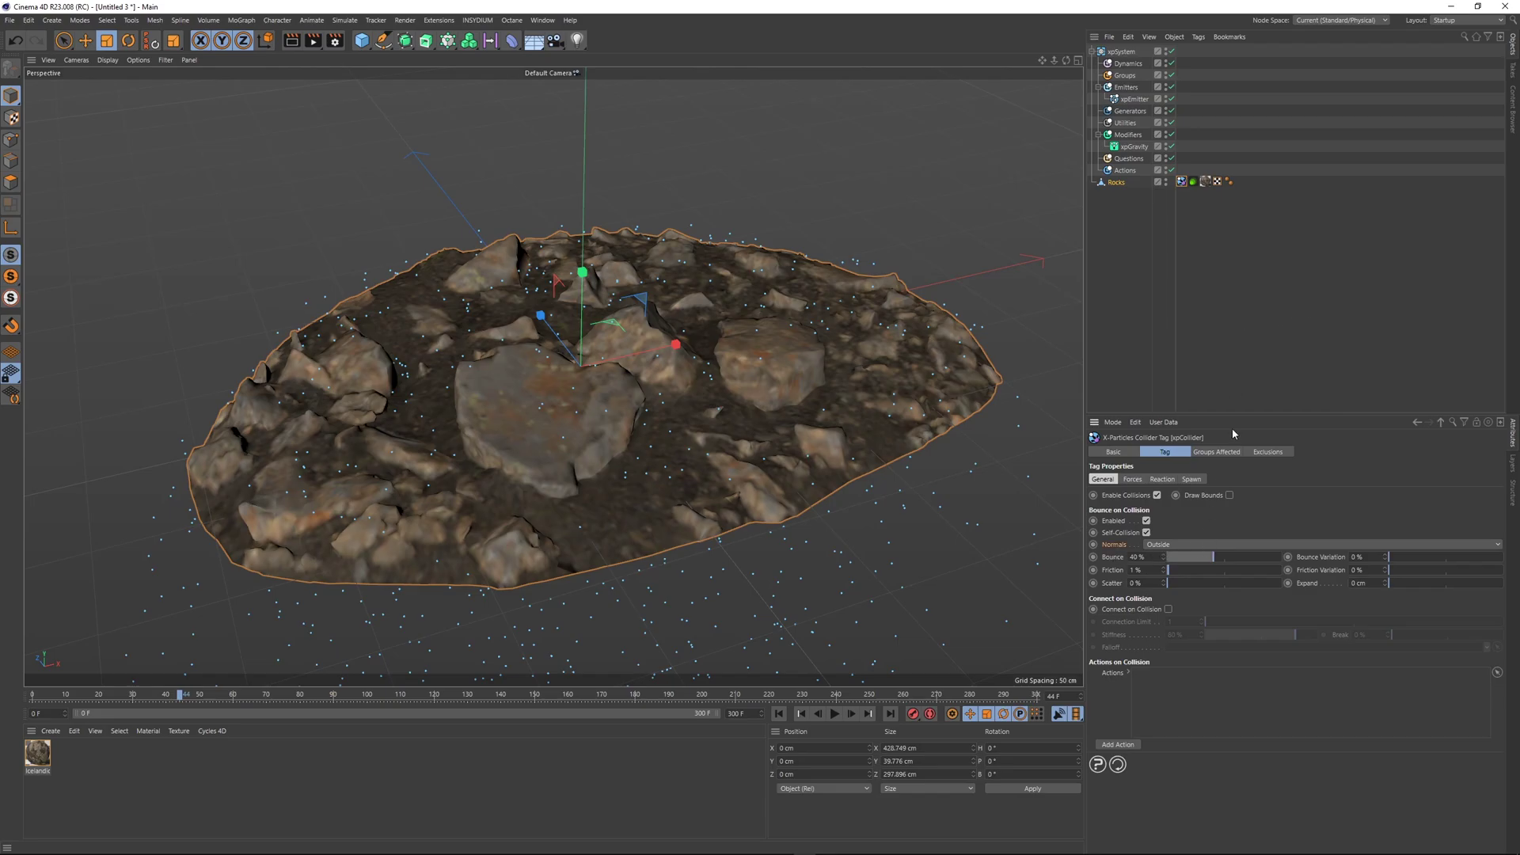
{"action": "left_click", "coordinate": [1276, 310]}
{"action": "left_click", "coordinate": [779, 715]}
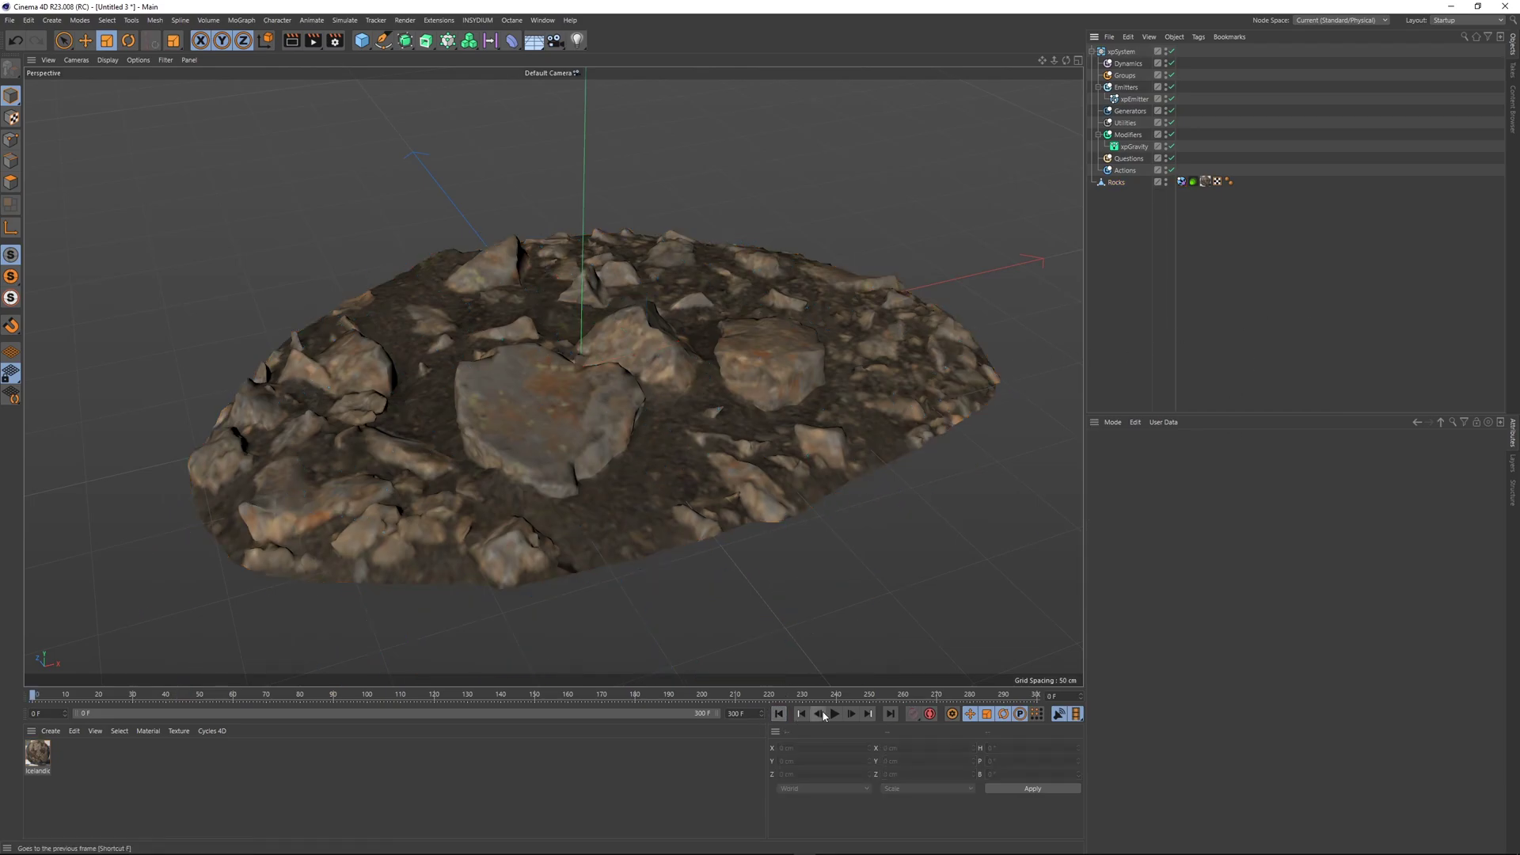
{"action": "left_click", "coordinate": [836, 714]}
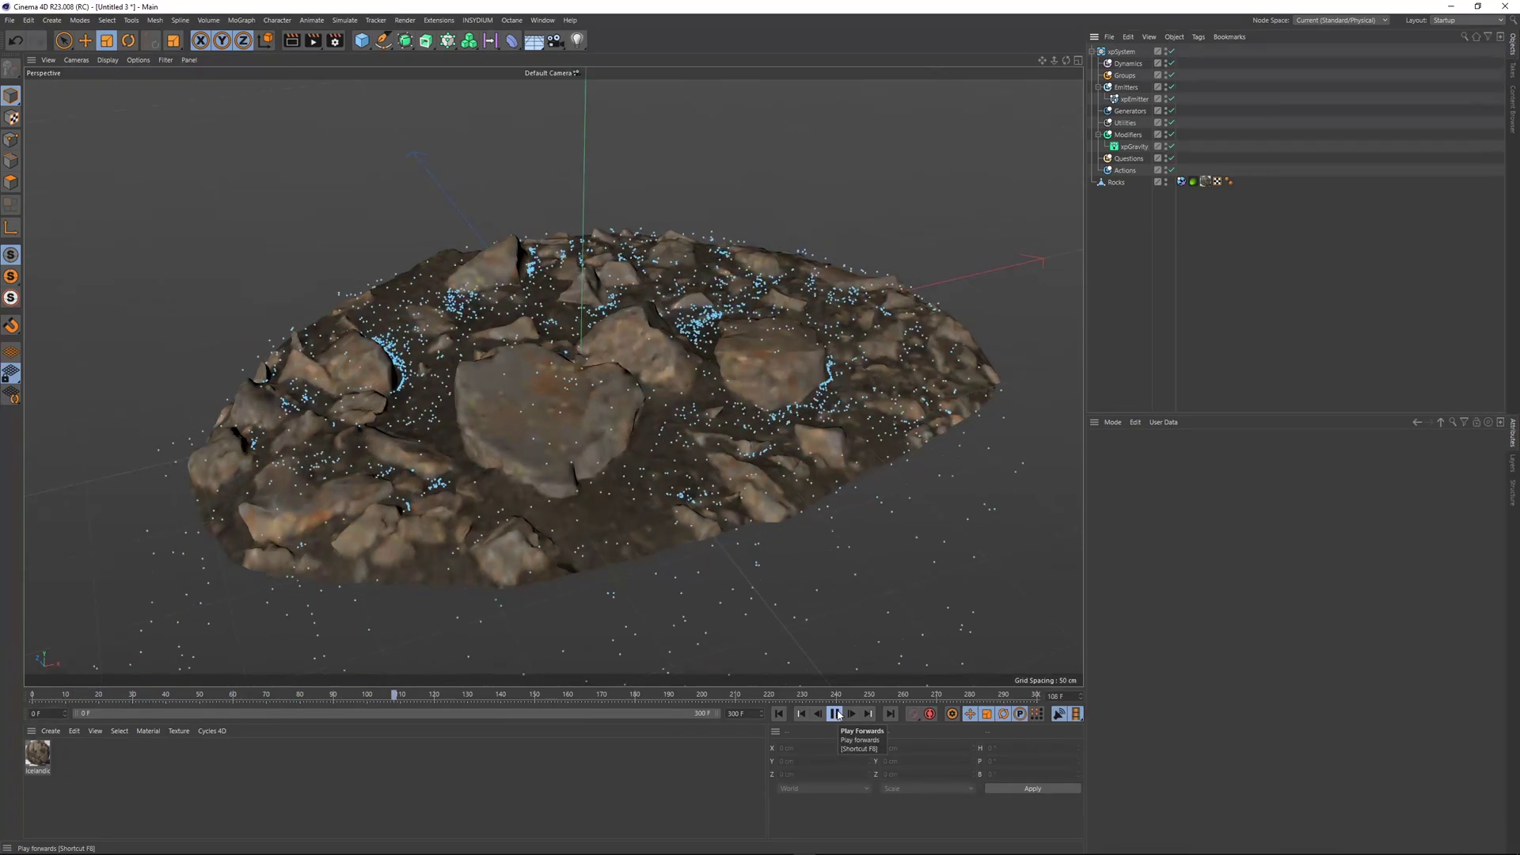
{"action": "left_click", "coordinate": [838, 714]}
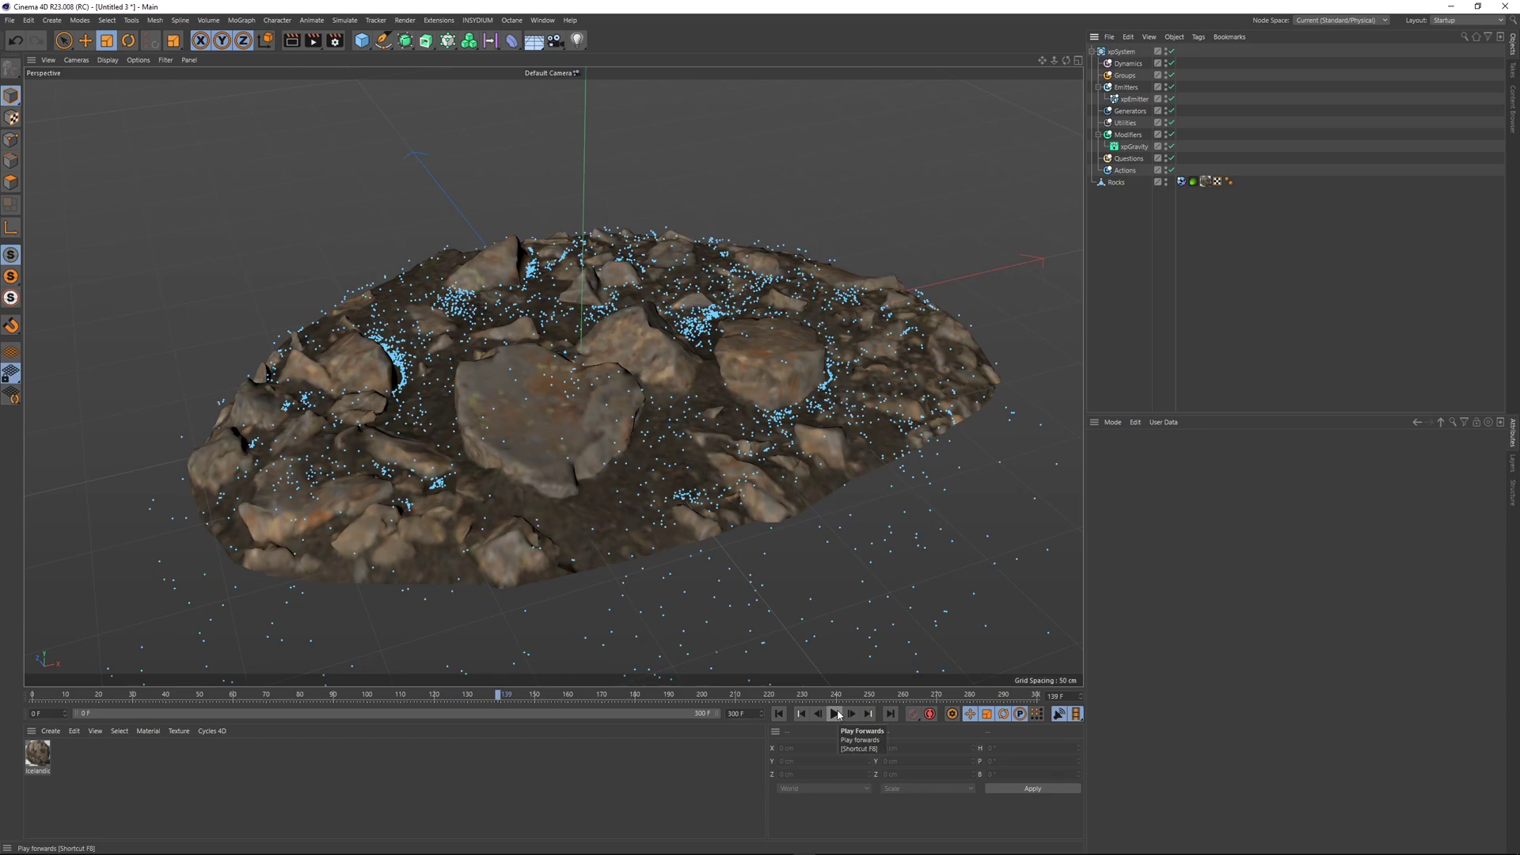
- Replay the simulation from the first frame, stop it and examine the particles falling around the rocks from several angles
{"action": "left_click", "coordinate": [780, 714]}
{"action": "left_click", "coordinate": [835, 715]}
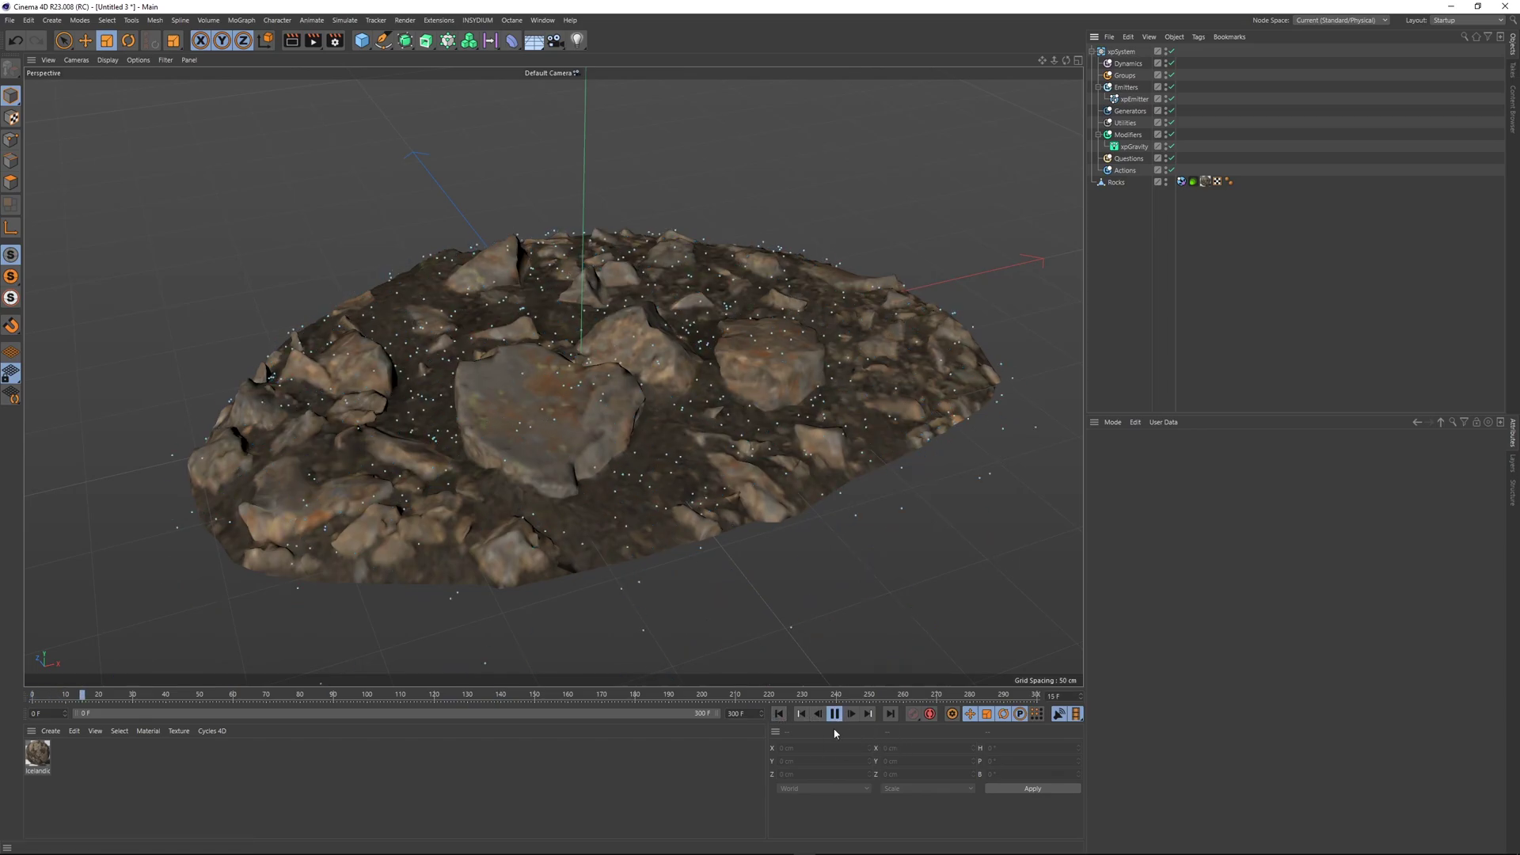
{"action": "left_click", "coordinate": [836, 714]}
{"action": "scroll", "coordinate": [706, 432], "scroll_direction": "down", "scroll_amount": 3}
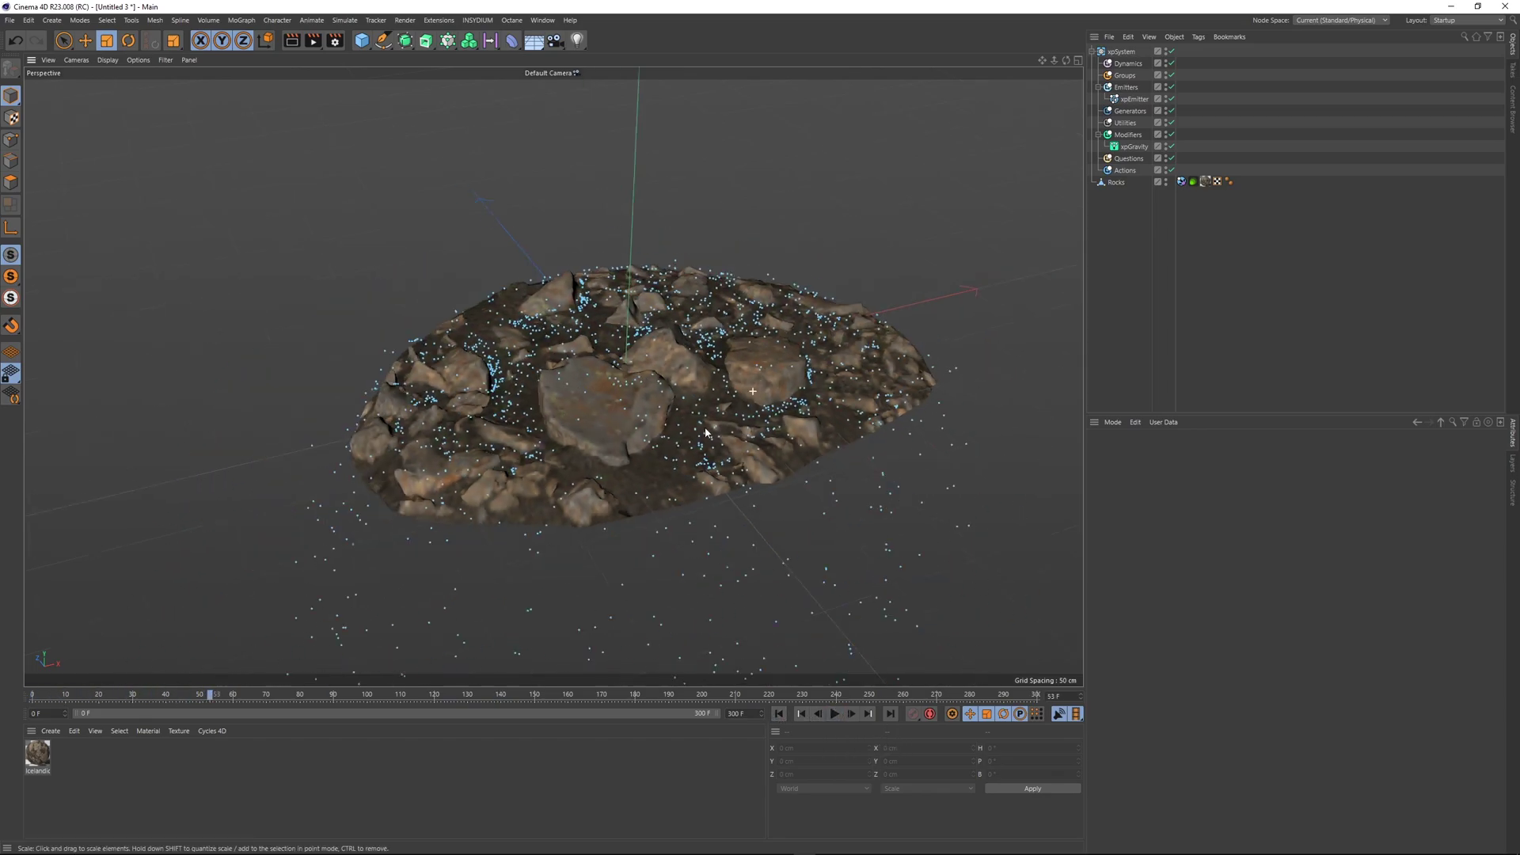
{"action": "scroll", "coordinate": [706, 432], "scroll_direction": "down", "scroll_amount": 5}
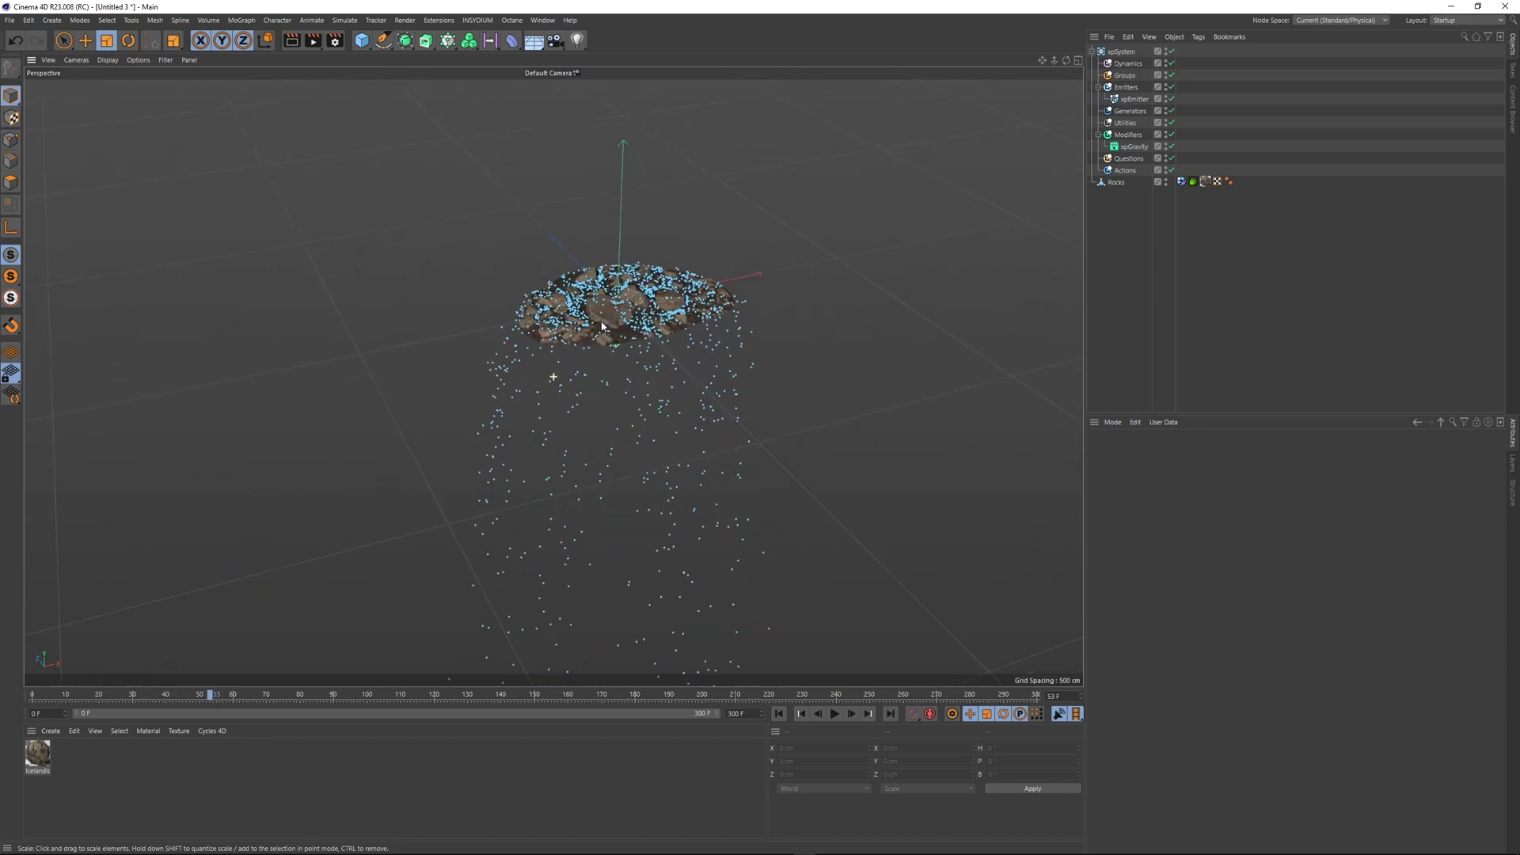
{"action": "middle_click_drag", "start_coordinate": [601, 326], "coordinate": [554, 337], "text": "alt"}
{"action": "left_click_drag", "start_coordinate": [553, 337], "coordinate": [585, 373], "text": "alt"}
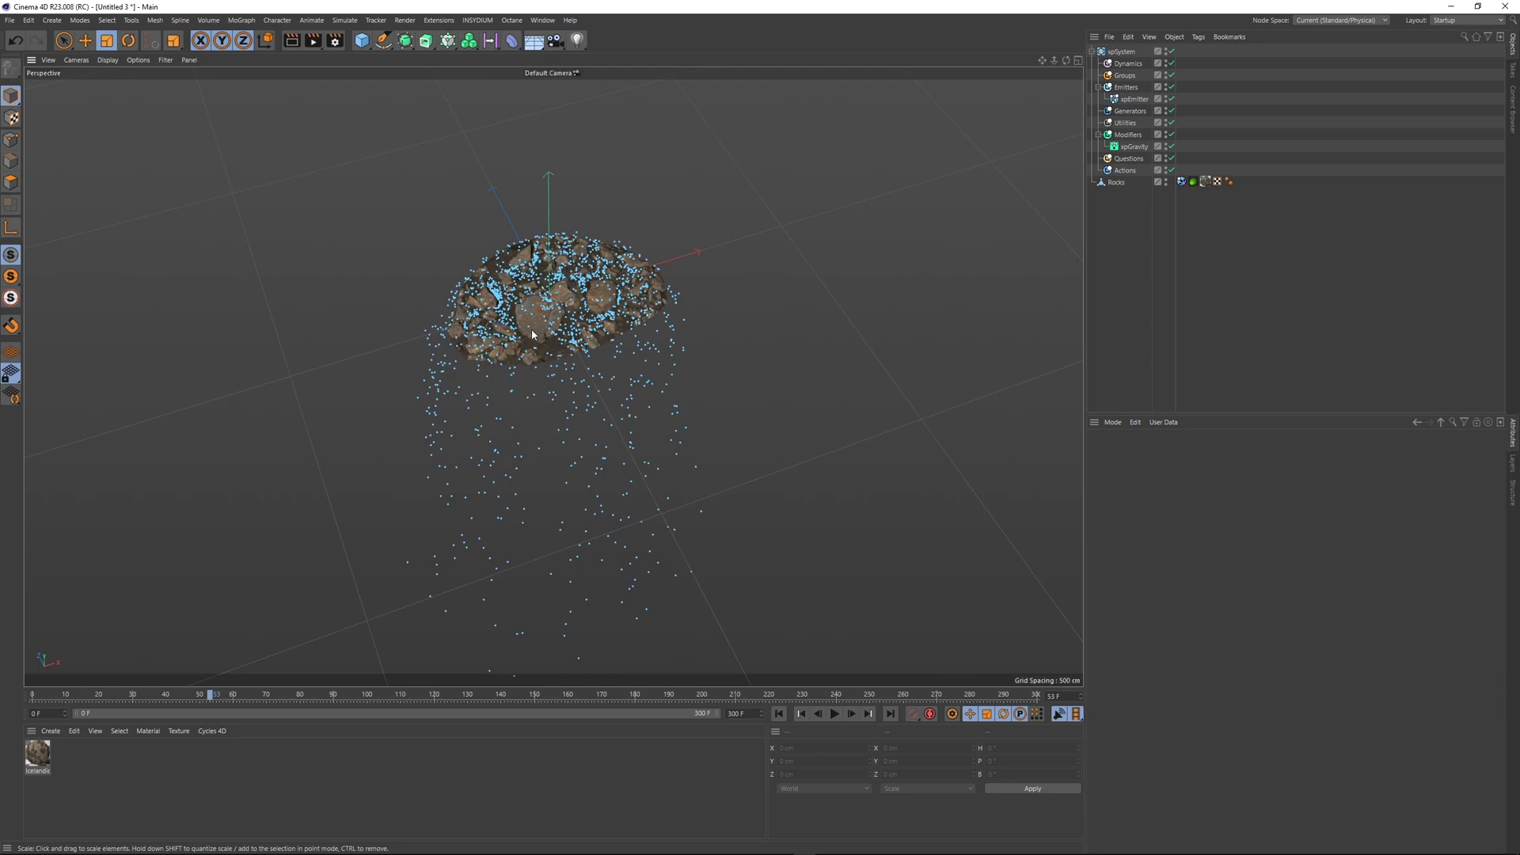
{"action": "right_click_drag", "start_coordinate": [532, 335], "coordinate": [588, 378], "text": "alt"}
{"action": "left_click_drag", "start_coordinate": [587, 379], "coordinate": [595, 315], "text": "alt"}
{"action": "middle_click_drag", "start_coordinate": [595, 315], "coordinate": [587, 377], "text": "alt"}
{"action": "right_click_drag", "start_coordinate": [588, 377], "coordinate": [602, 372], "text": "alt"}
{"action": "middle_click_drag", "start_coordinate": [576, 336], "coordinate": [593, 400], "text": "alt"}
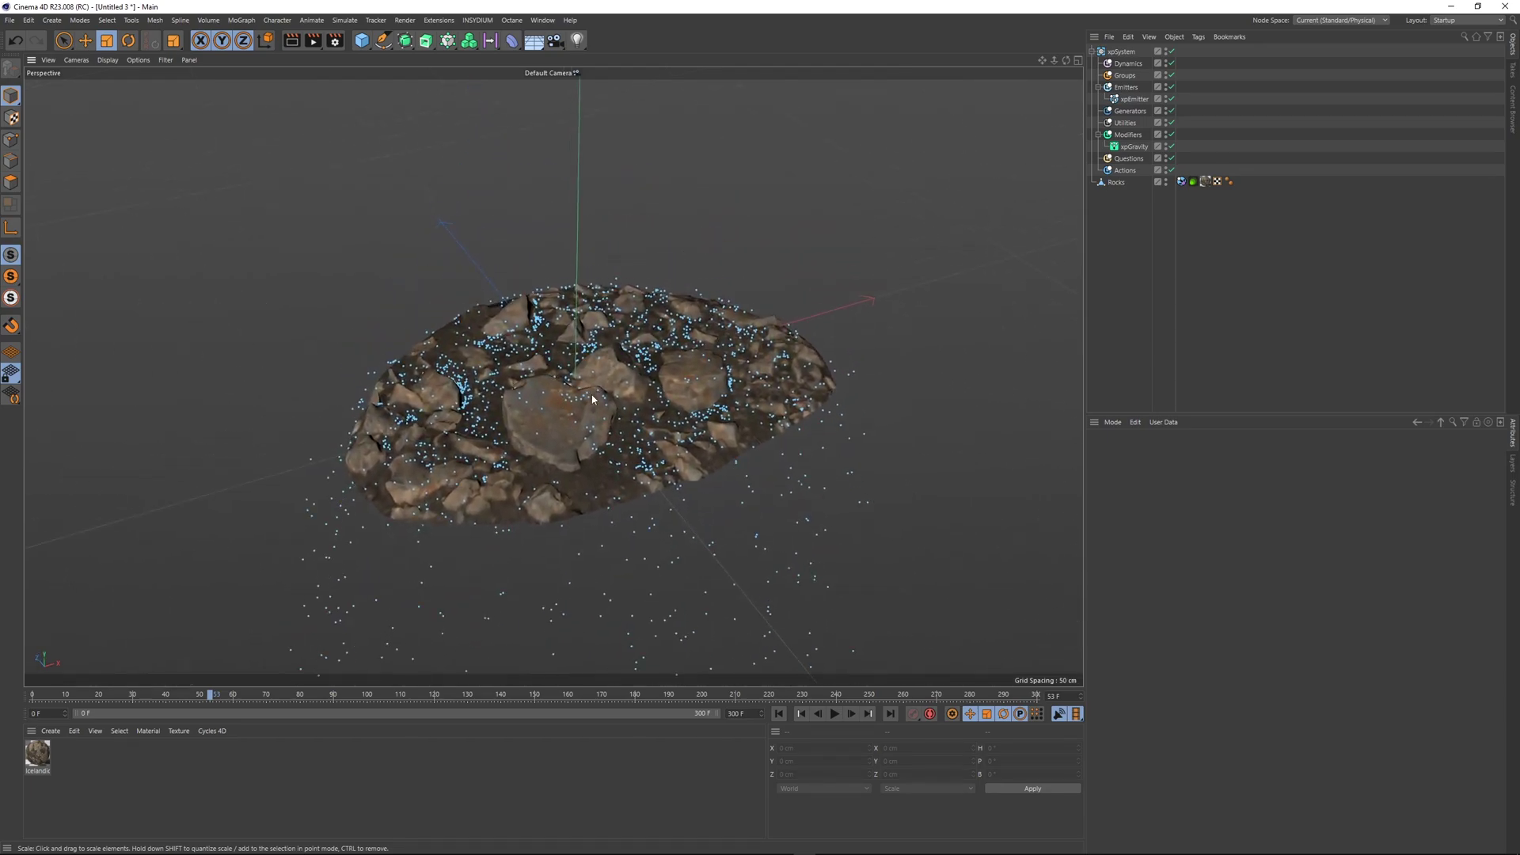
{"action": "right_click_drag", "start_coordinate": [592, 400], "coordinate": [643, 393], "text": "alt"}
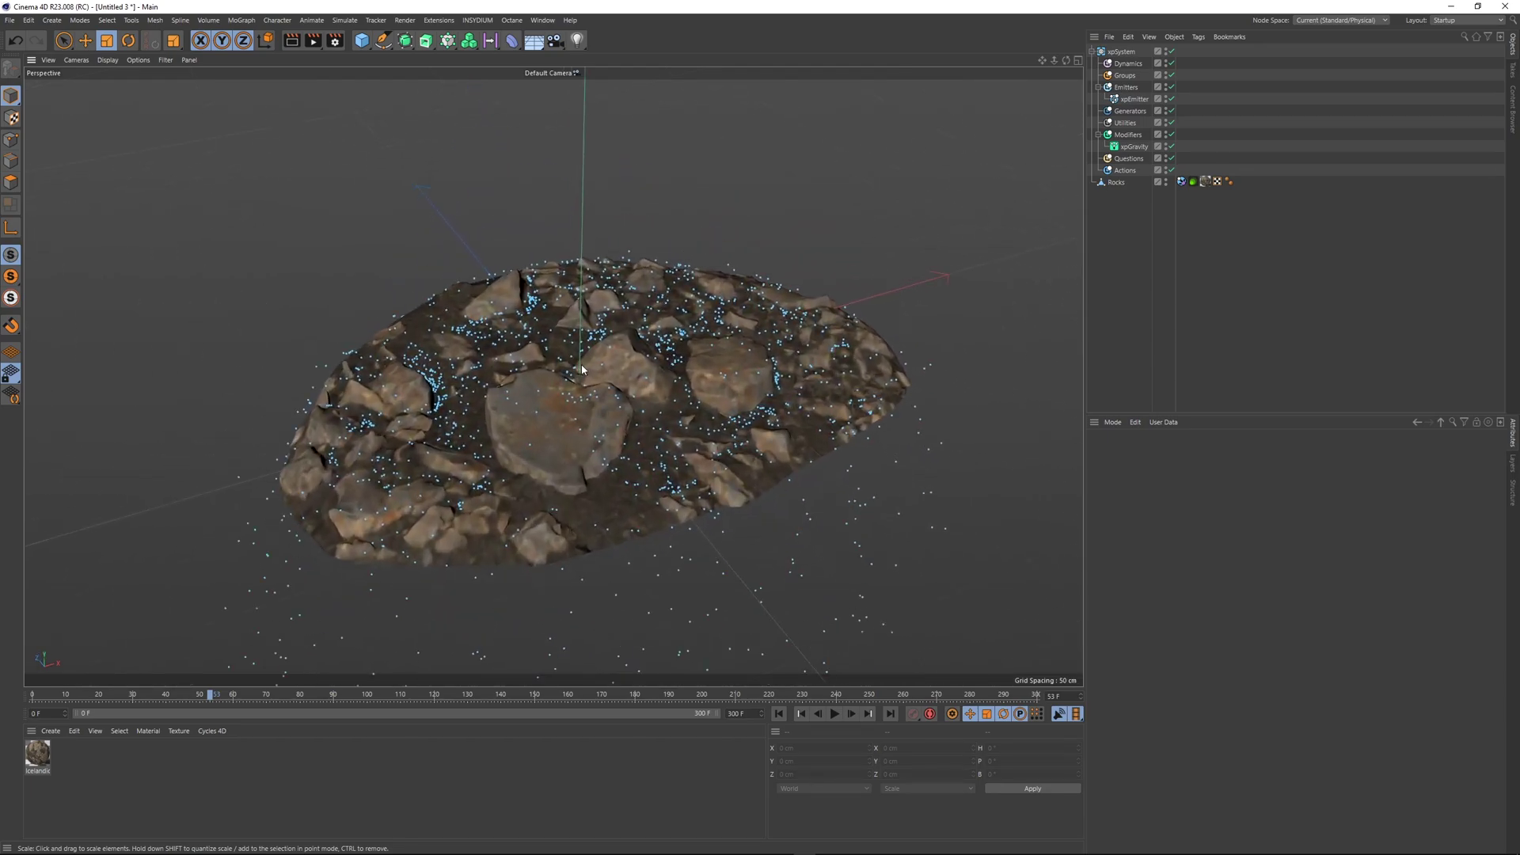
{"action": "left_click", "coordinate": [1115, 183]}
{"action": "key", "text": "e"}
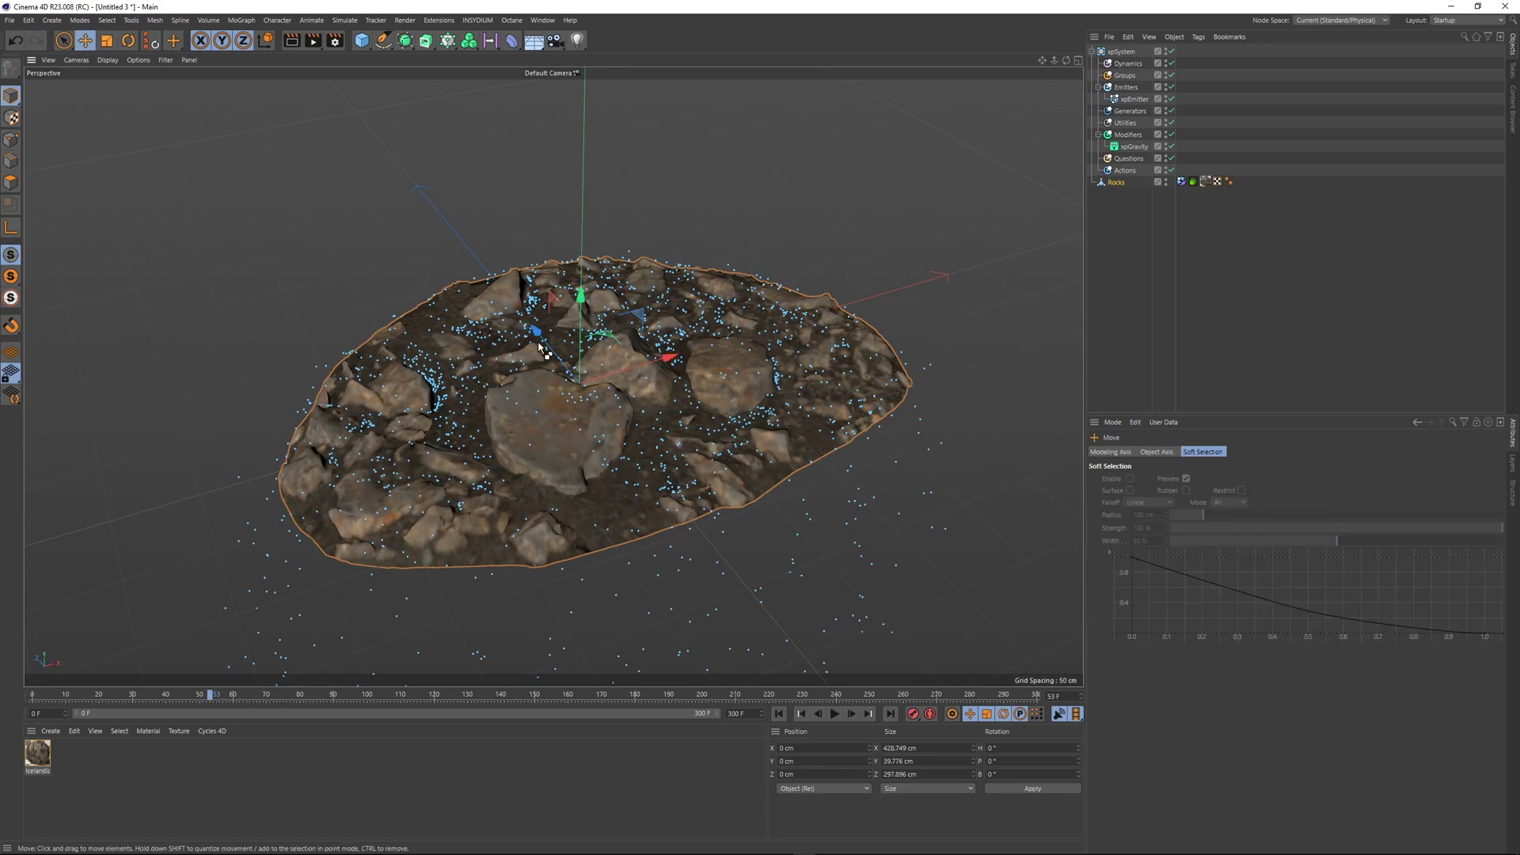
{"action": "left_click", "coordinate": [973, 235]}
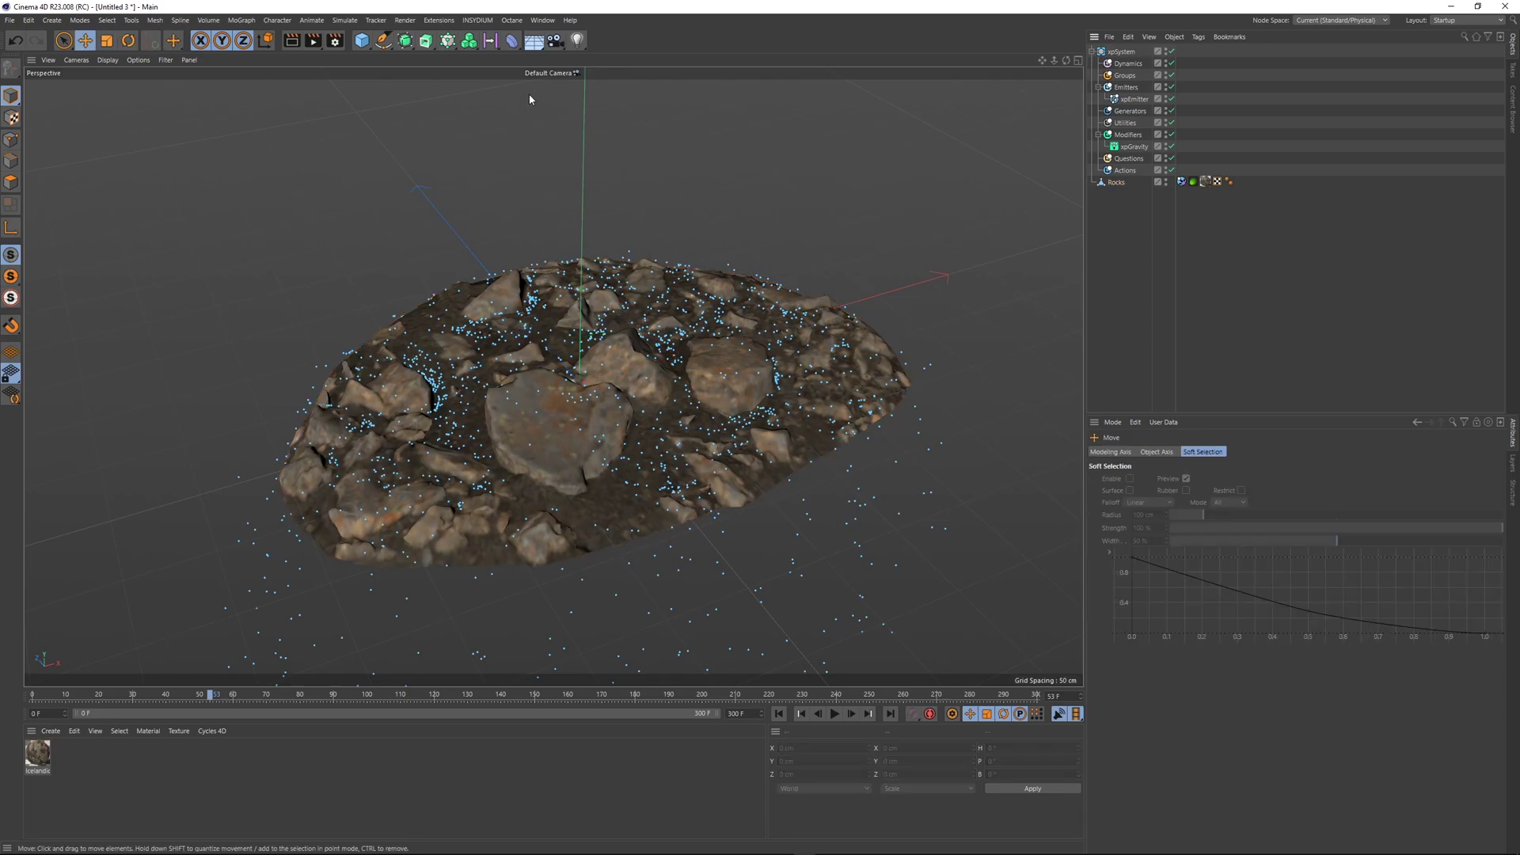
- Add a camera, look through it, and set its X and Z position to 0 cm, heading to 0° and pitch to -90°
{"action": "left_click", "coordinate": [555, 40]}
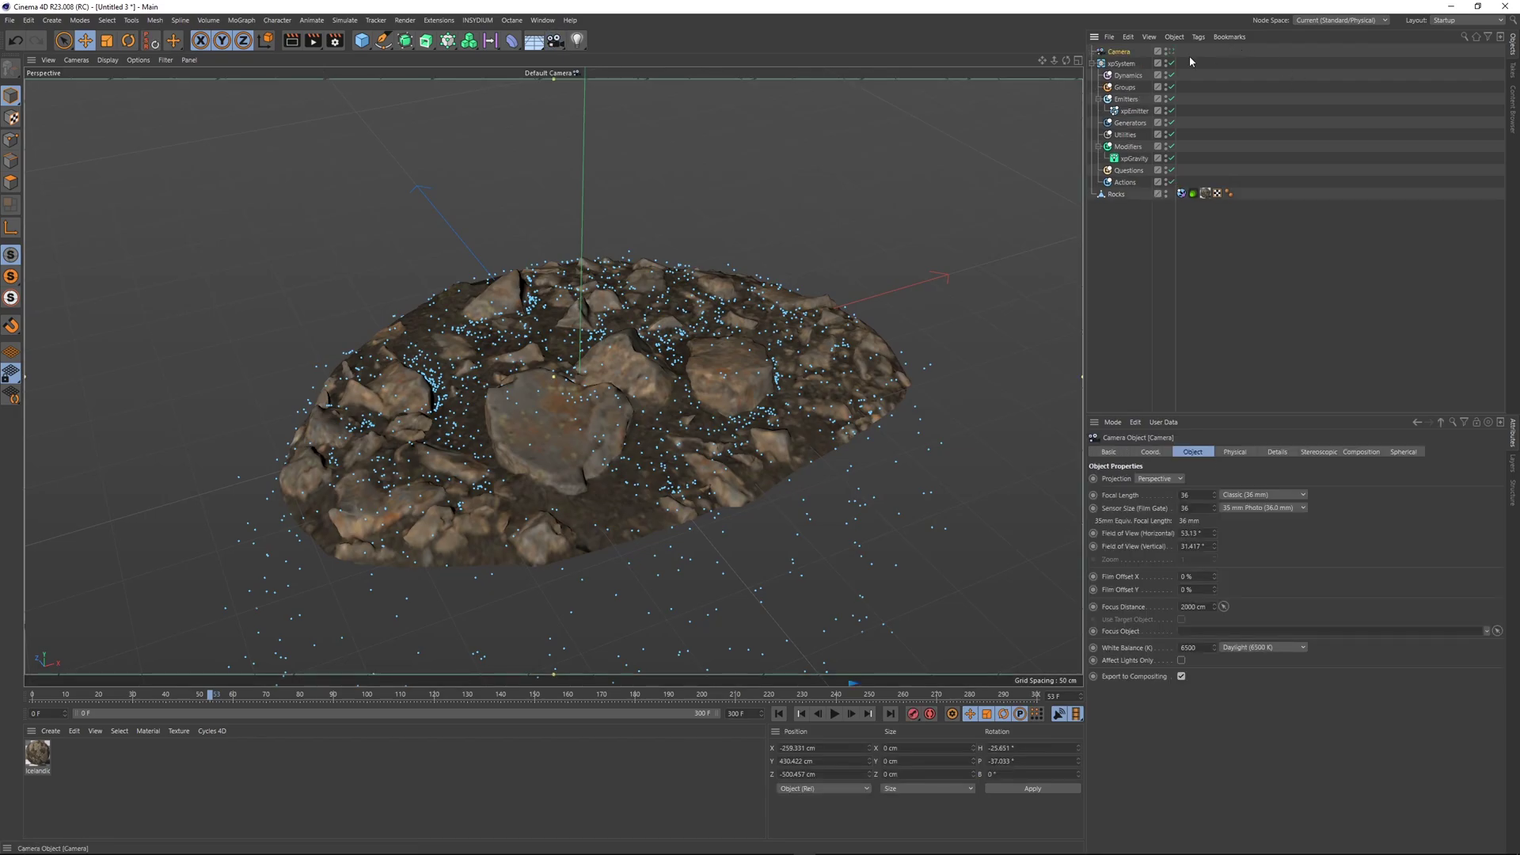
{"action": "left_click", "coordinate": [1171, 53]}
{"action": "left_click", "coordinate": [1151, 451]}
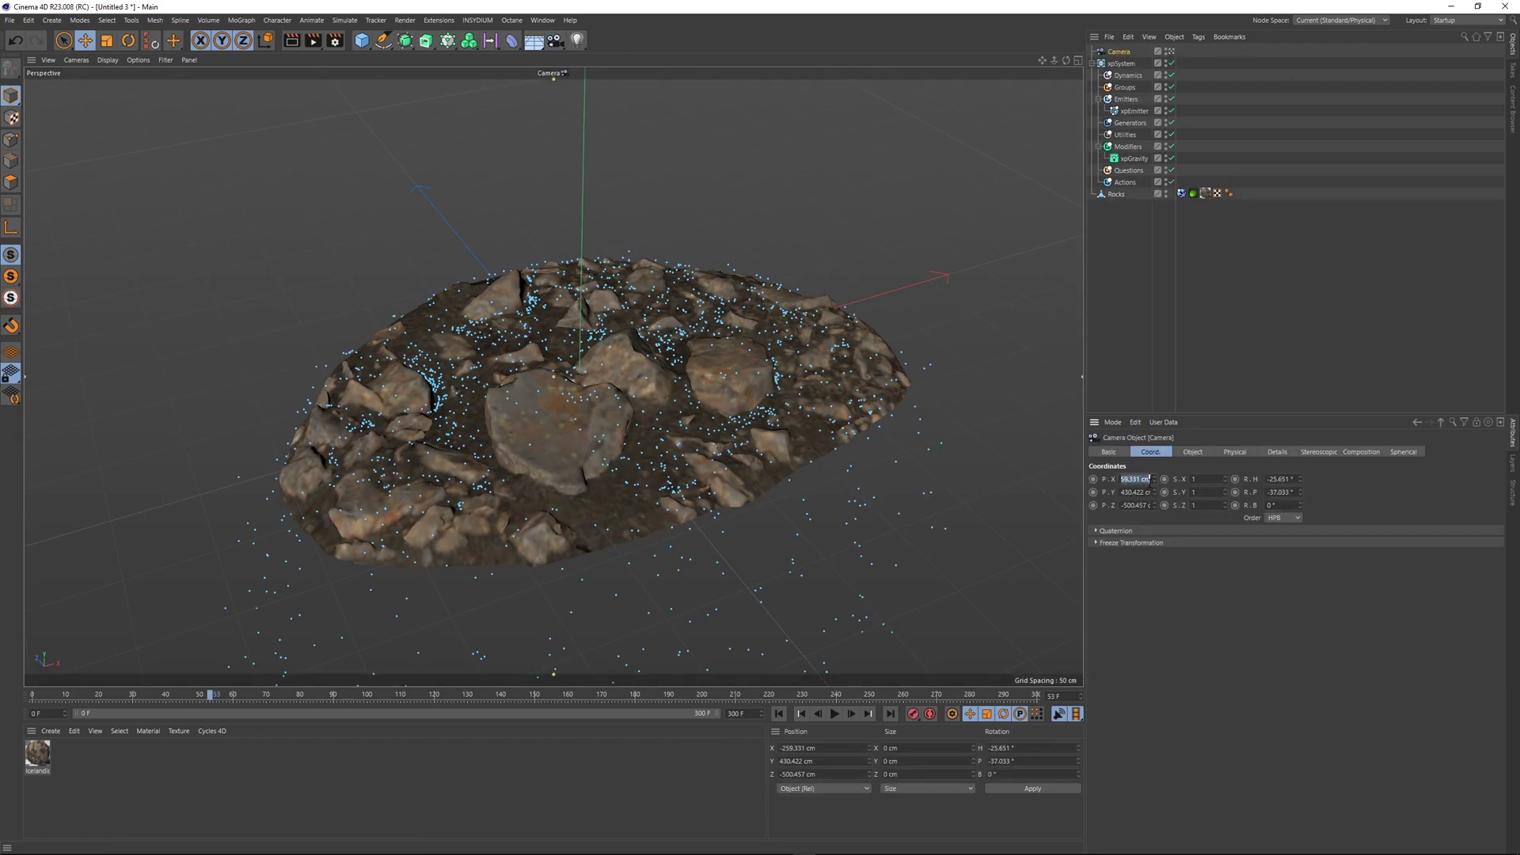
{"action": "type", "text": "0"}
{"action": "key", "text": "Tab"}
{"action": "key", "text": "Tab"}
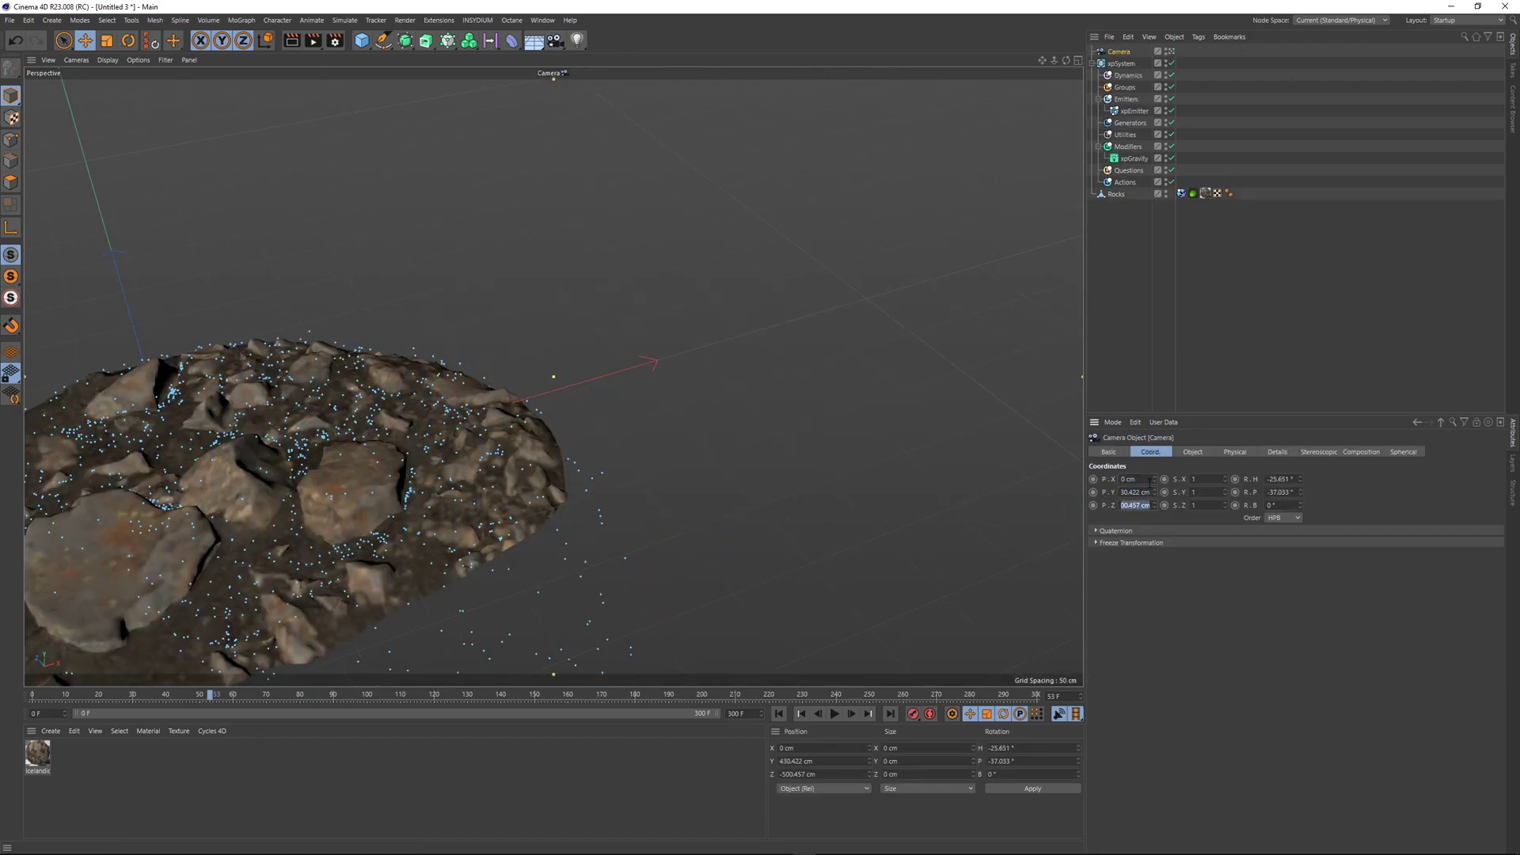
{"action": "key", "text": "Tab"}
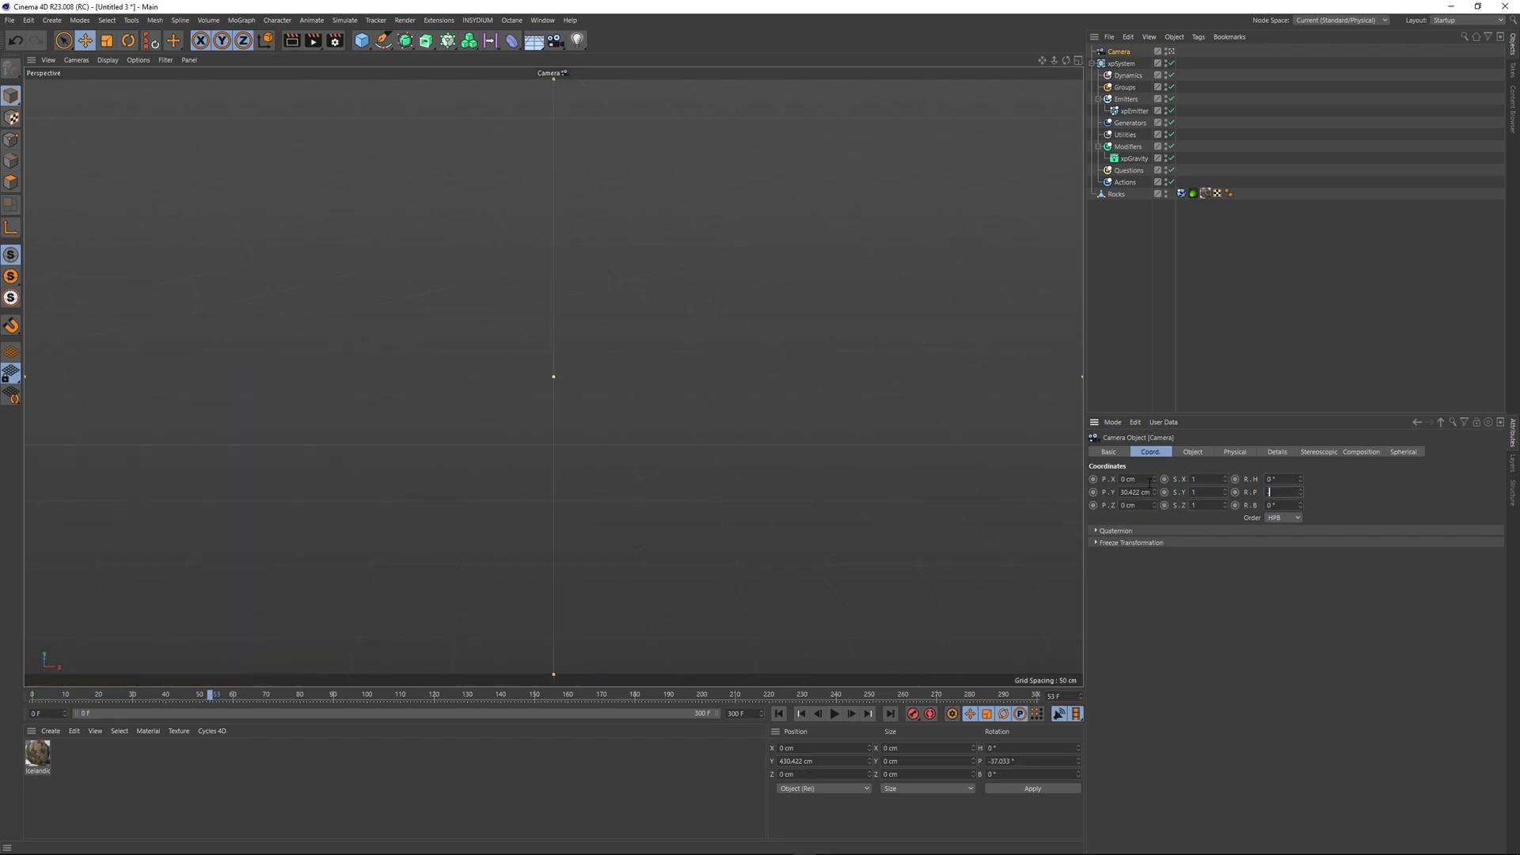
{"action": "type", "text": "-90"}
{"action": "key", "text": "Return"}
{"action": "left_click", "coordinate": [1254, 222]}
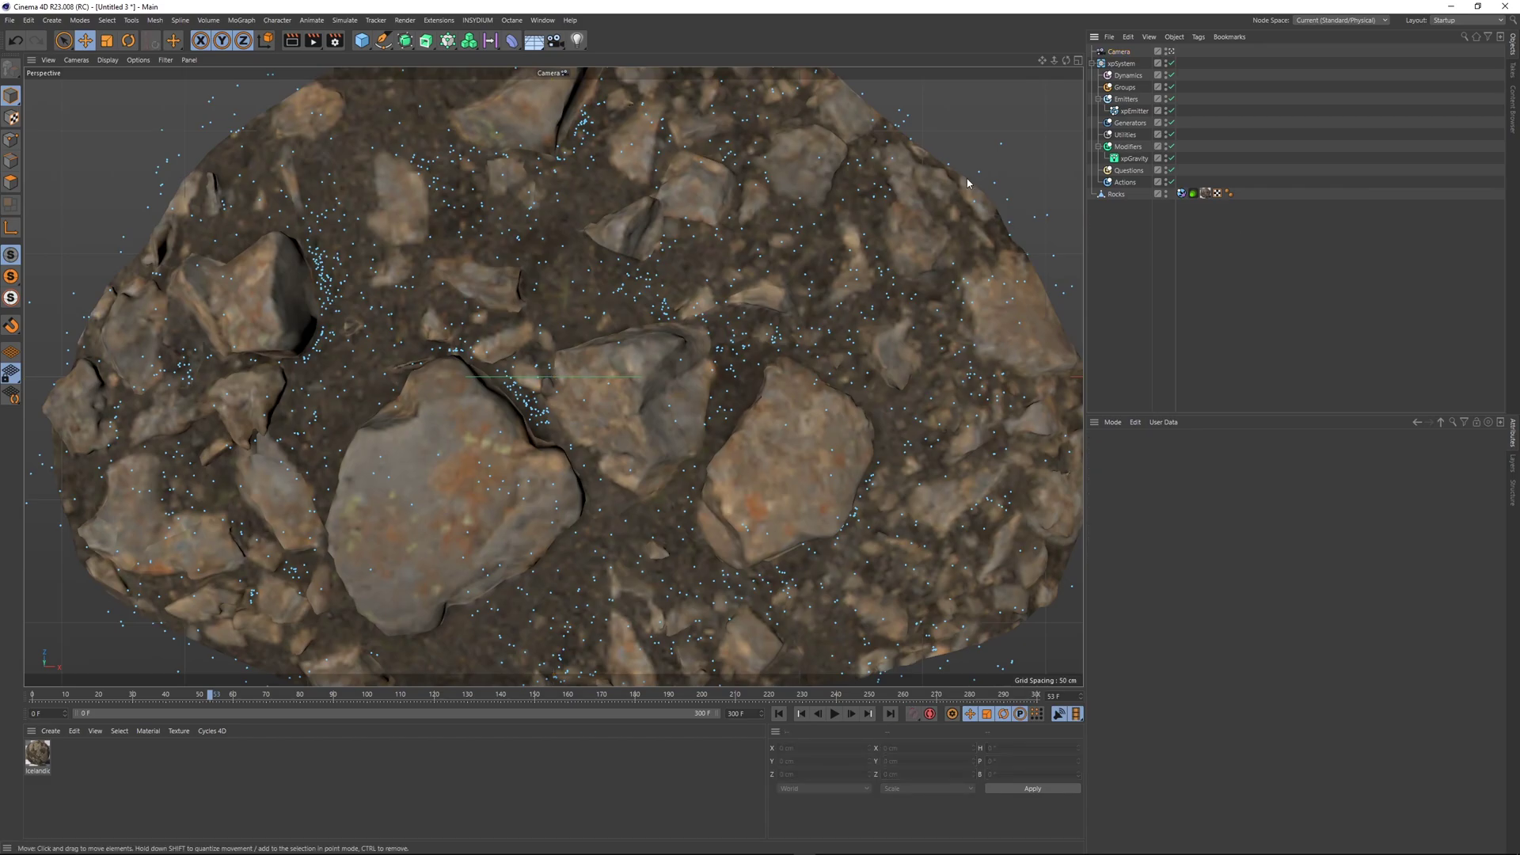
- Switch the viewport from the new top-down camera back to the default camera
{"action": "key", "text": "F2"}
{"action": "key", "text": "F1"}
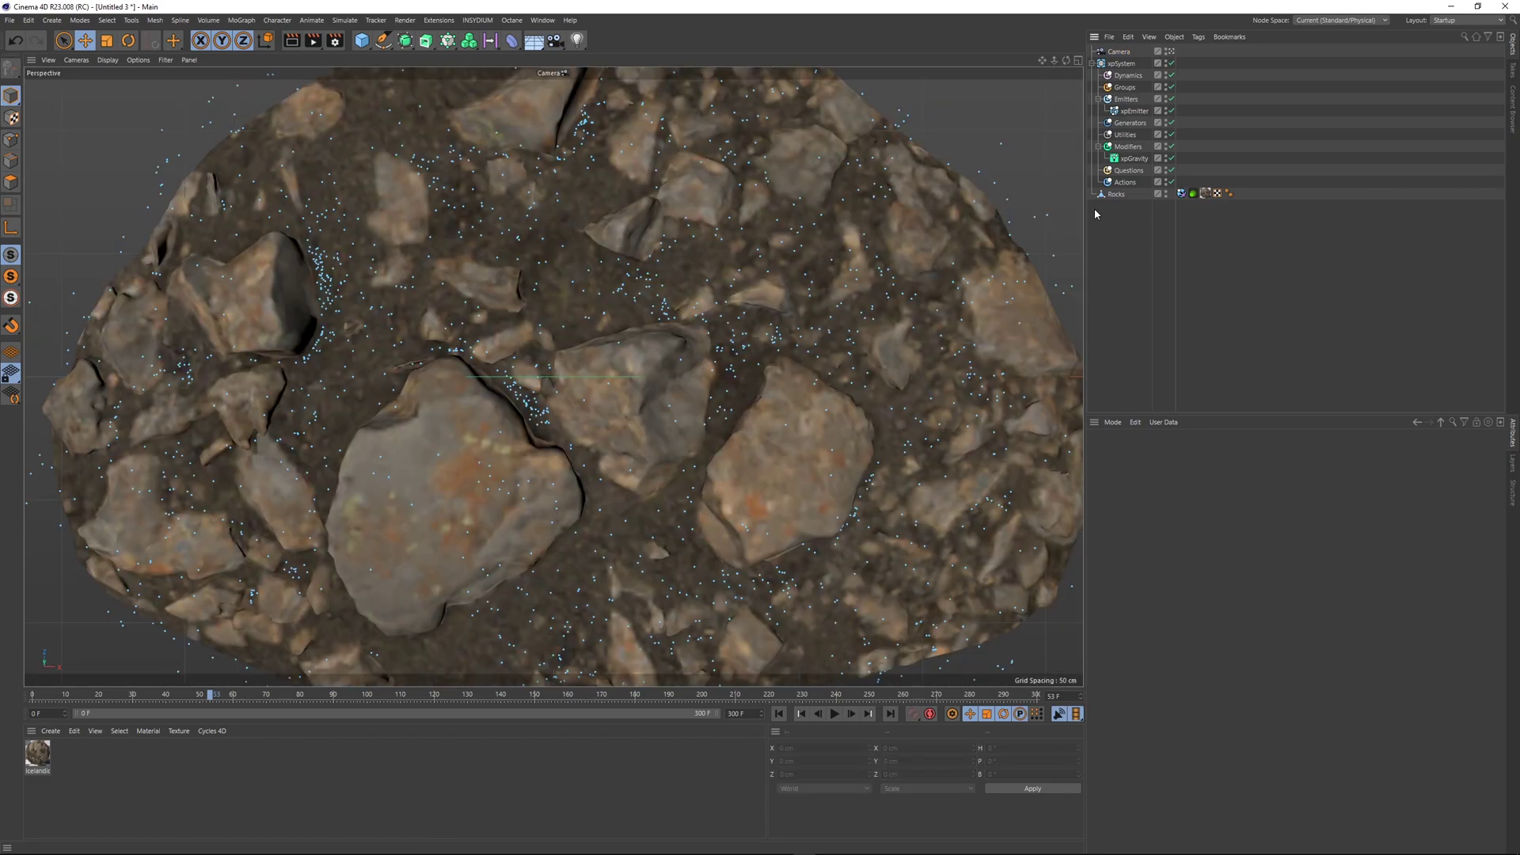
{"action": "left_click", "coordinate": [1172, 51]}
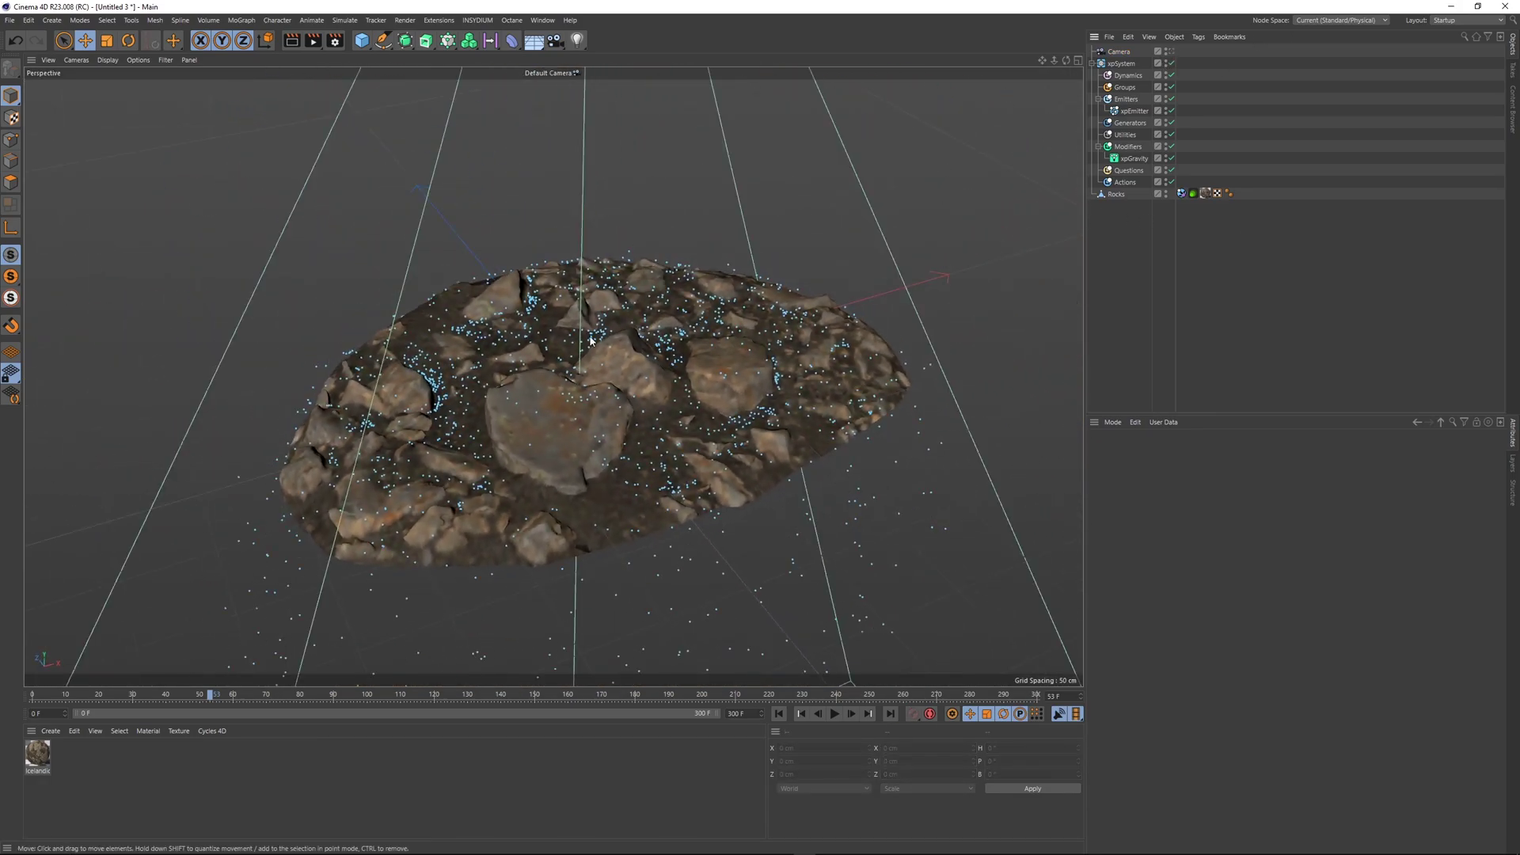
{"action": "left_click_drag", "start_coordinate": [609, 373], "coordinate": [419, 366], "text": "alt"}
{"action": "scroll", "coordinate": [610, 368], "scroll_direction": "up", "scroll_amount": 5}
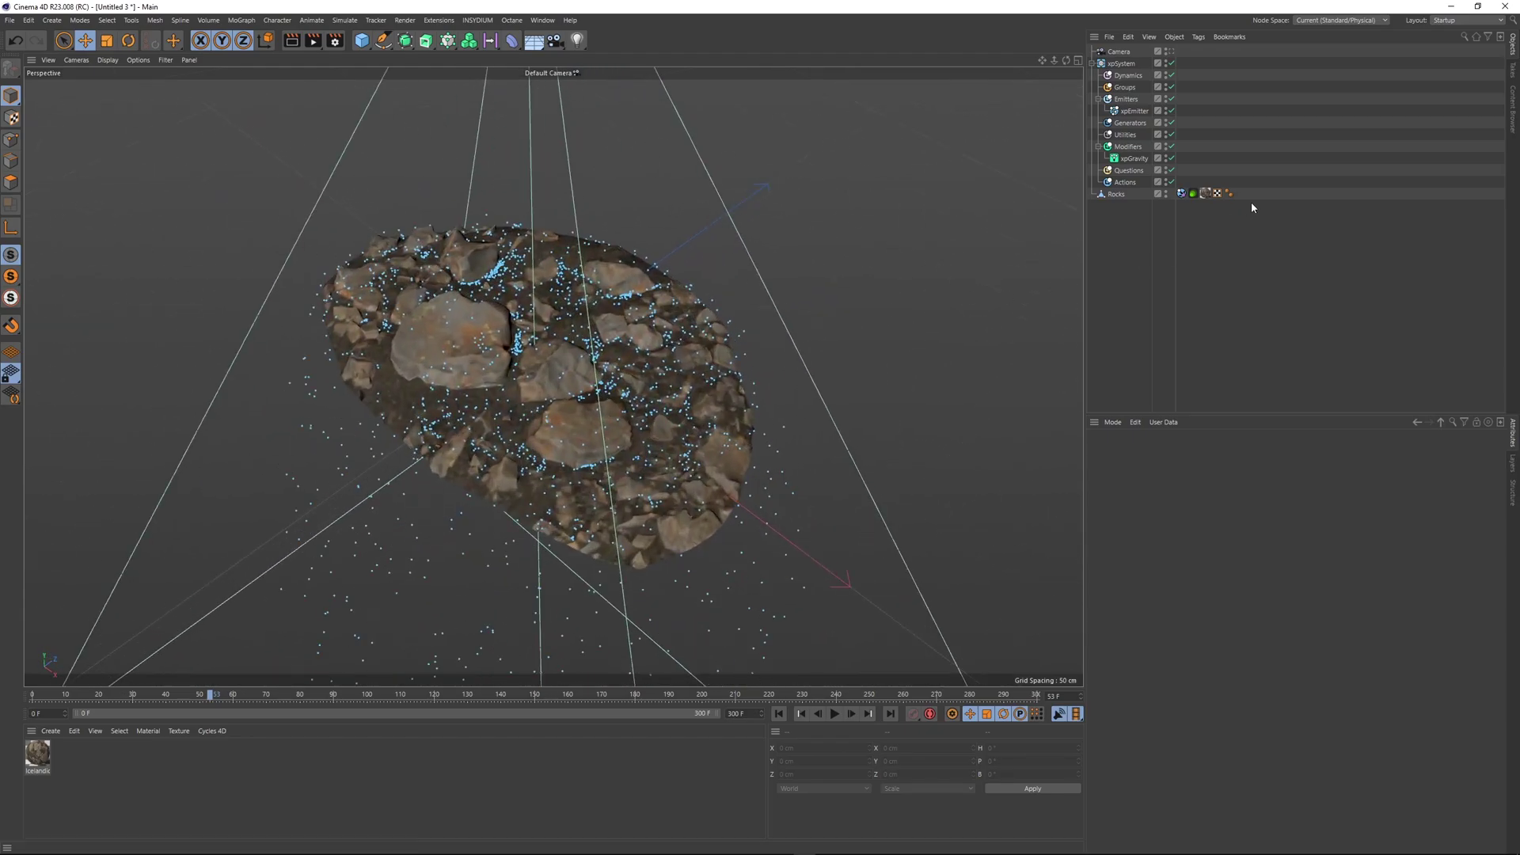
- Duplicate the Rocks object and move the copy along the Z axis to about 210 cm
{"action": "left_click", "coordinate": [1112, 197]}
{"action": "left_click_drag", "start_coordinate": [1116, 195], "coordinate": [1114, 214], "text": "ctrl"}
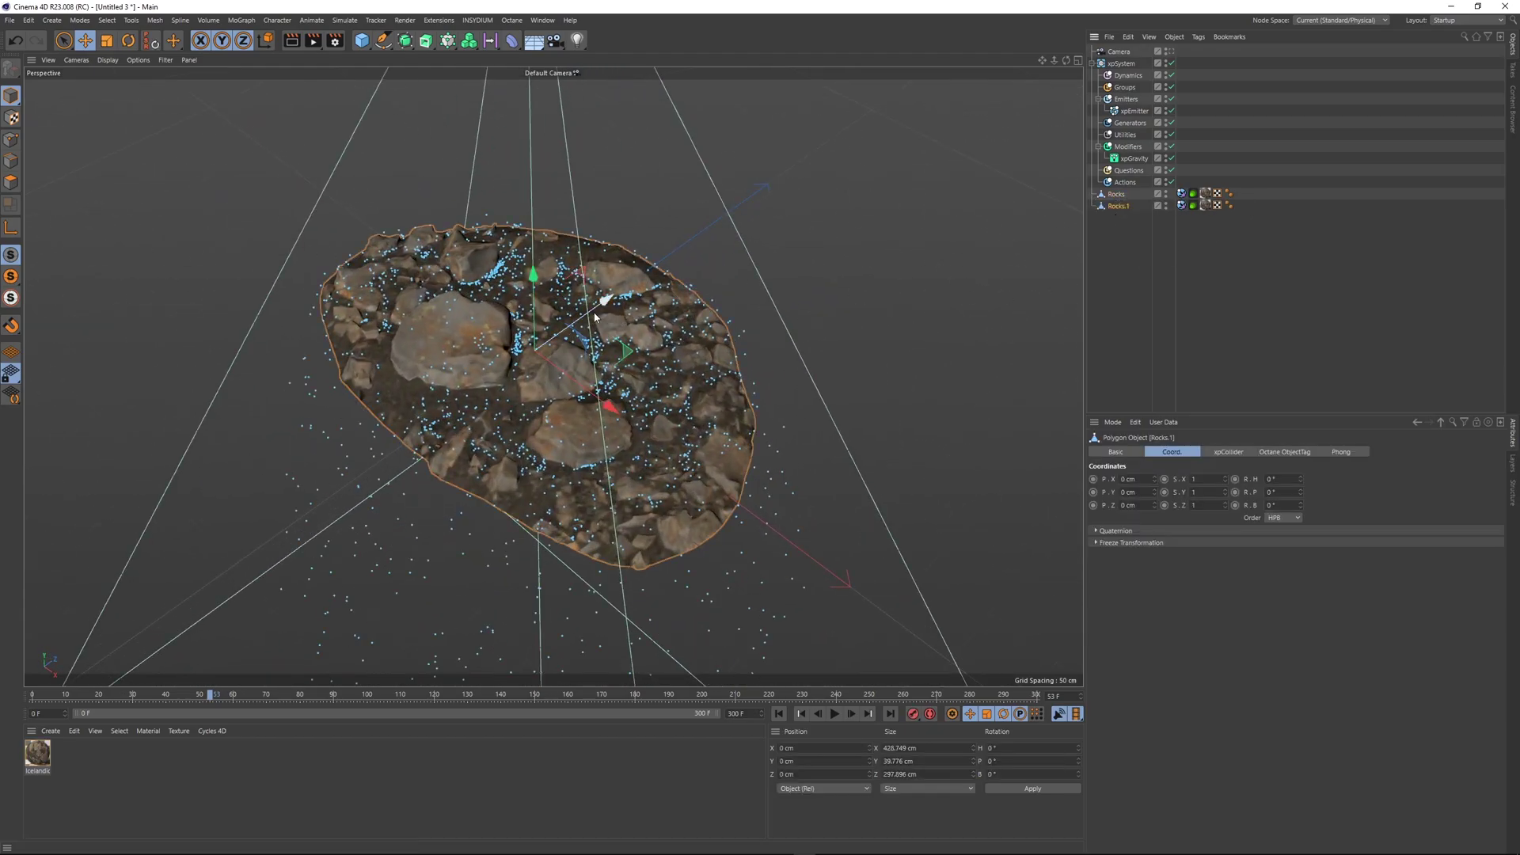
{"action": "left_click_drag", "start_coordinate": [593, 308], "coordinate": [750, 195]}
- Rotate the rock copy 180° in heading, scale it up to about 566 by 393 cm and lower it slightly
{"action": "key", "text": "r"}
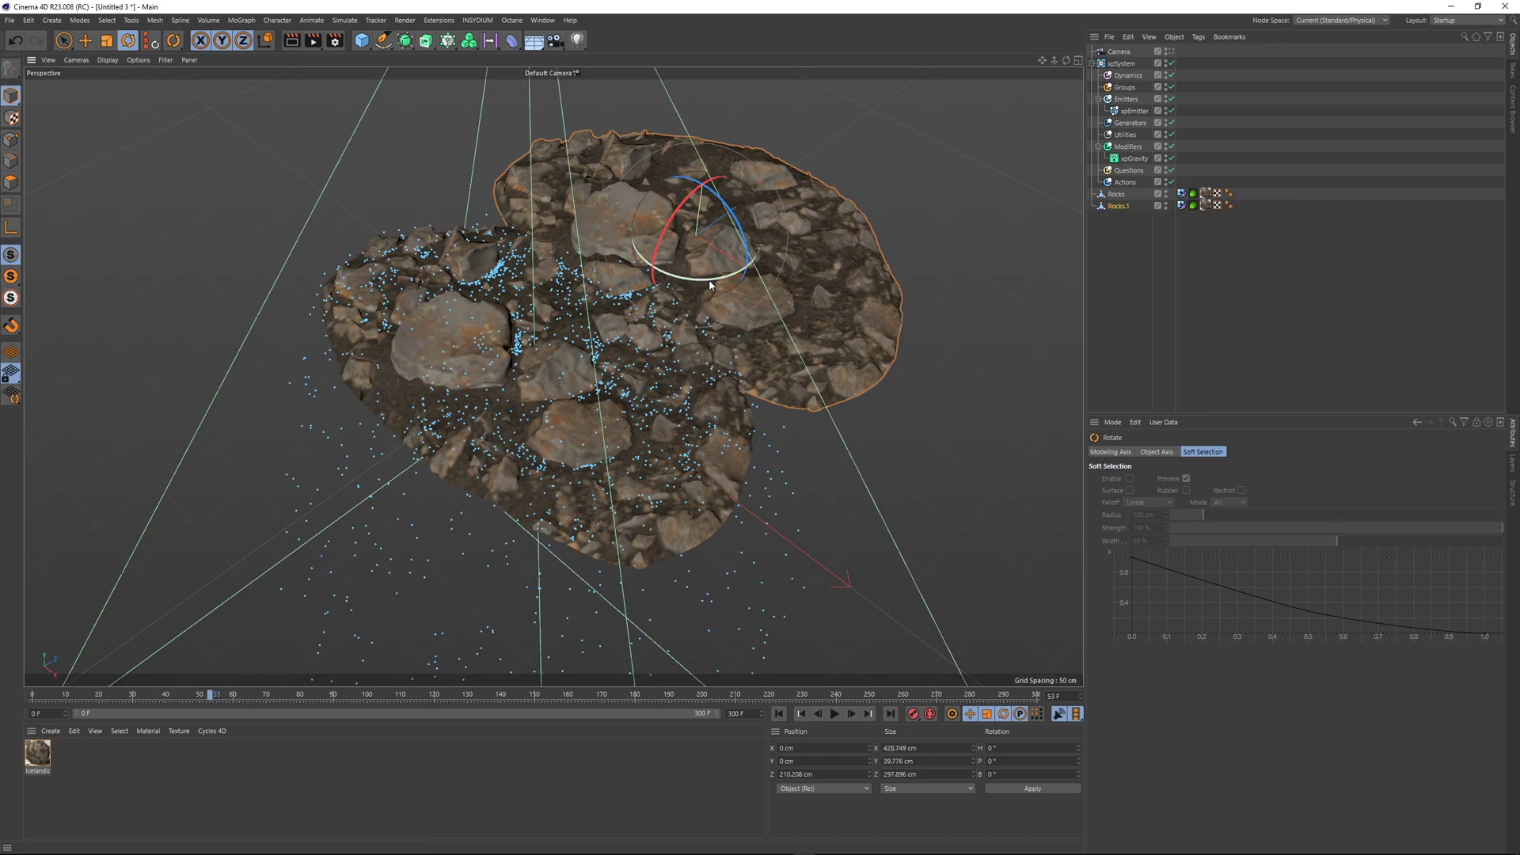
{"action": "left_click_drag", "start_coordinate": [709, 280], "coordinate": [687, 182], "text": "shift"}
{"action": "key", "text": "t"}
{"action": "left_click_drag", "start_coordinate": [750, 248], "coordinate": [970, 220]}
{"action": "key", "text": "e"}
{"action": "left_click_drag", "start_coordinate": [699, 192], "coordinate": [697, 197]}
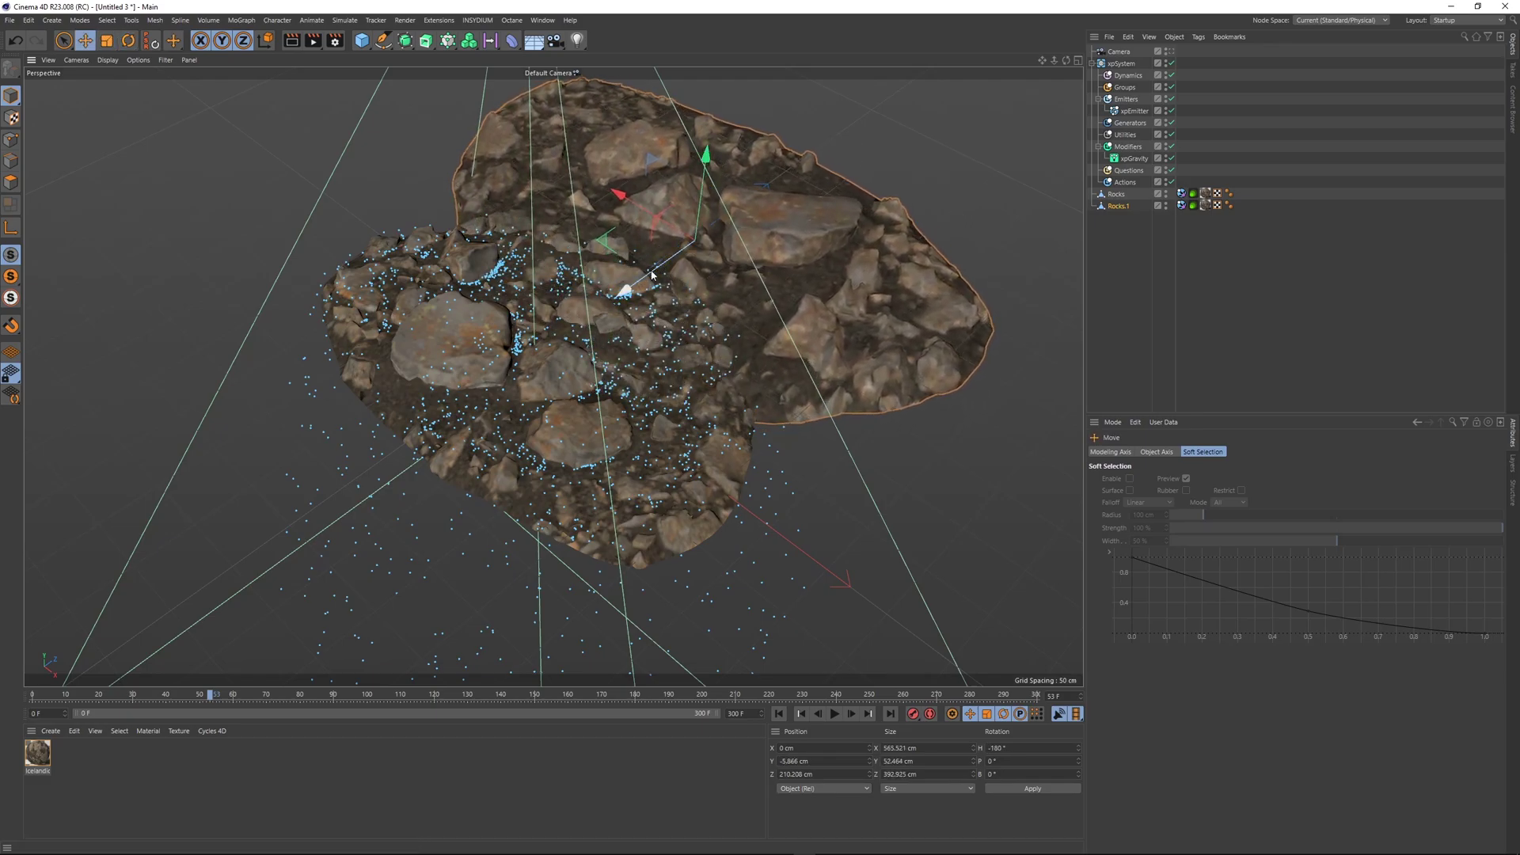
{"action": "left_click_drag", "start_coordinate": [661, 276], "coordinate": [242, 487]}
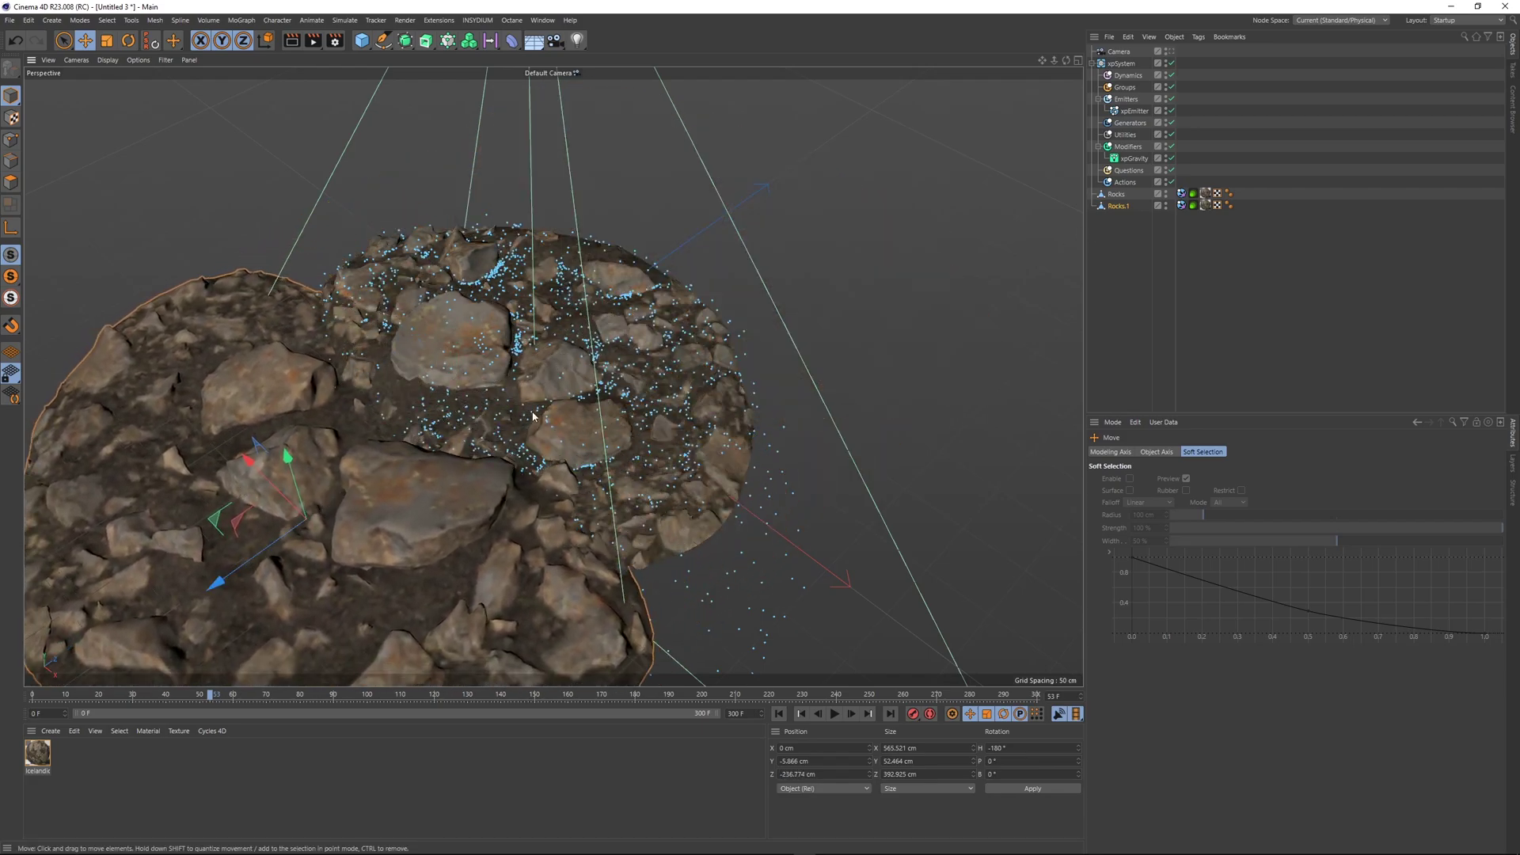
{"action": "key", "text": "t"}
{"action": "left_click_drag", "start_coordinate": [533, 417], "coordinate": [477, 429]}
{"action": "key", "text": "ctrl+z"}
{"action": "key", "text": "ctrl+z"}
{"action": "key", "text": "e"}
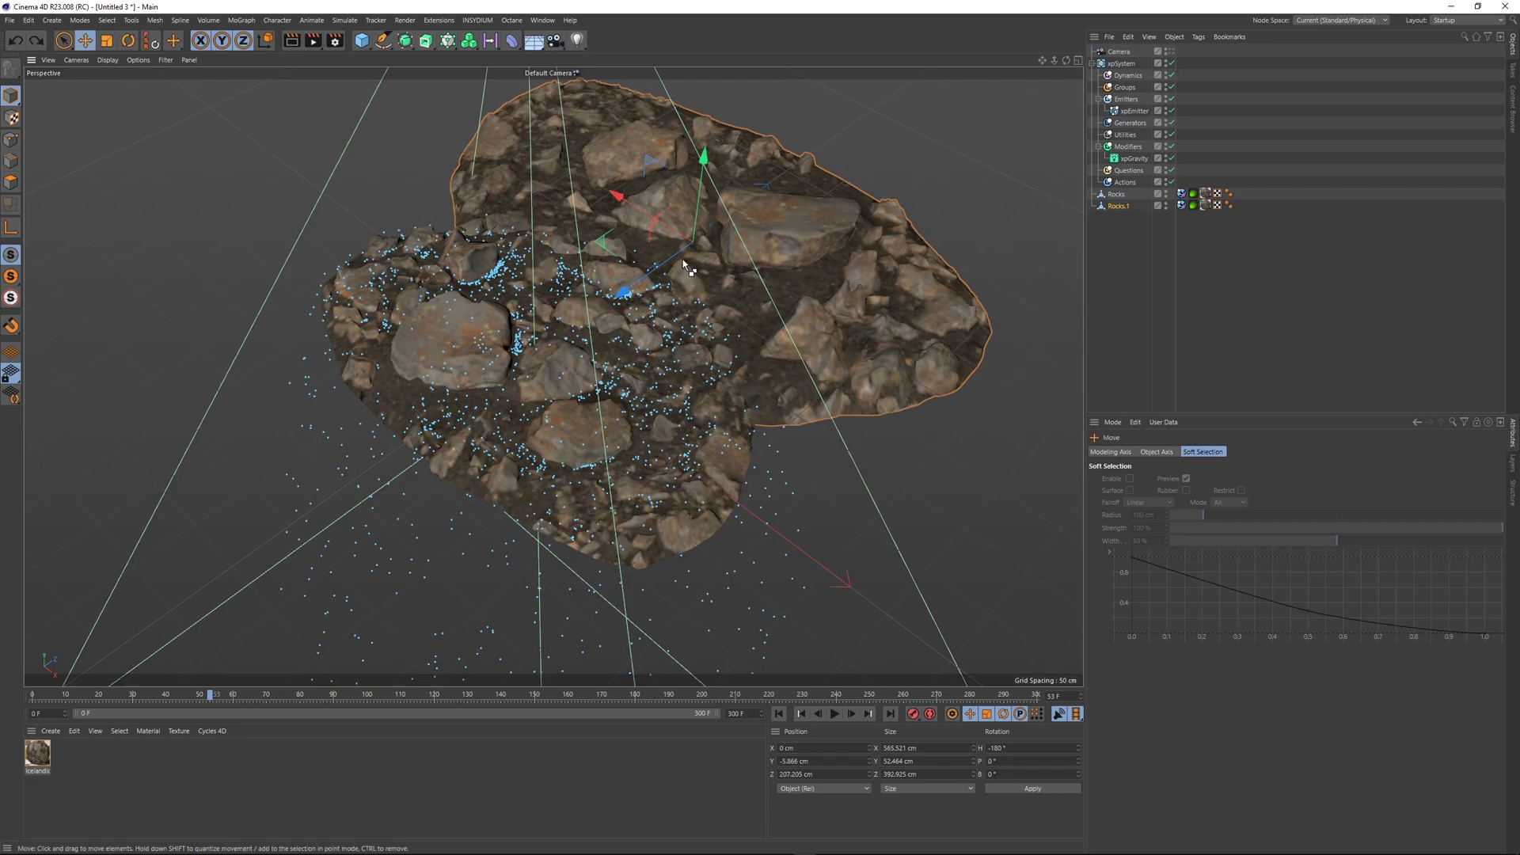
- Duplicate the enlarged rock copy to the opposite side at about Z -206 cm and scale it down to about 504 cm wide
{"action": "left_click_drag", "start_coordinate": [661, 276], "coordinate": [285, 463], "text": "ctrl"}
{"action": "key", "text": "t"}
{"action": "left_click_drag", "start_coordinate": [585, 345], "coordinate": [548, 360]}
- Turn the second rock copy to a heading of about -352° and move it to about X -48 cm, Z -174 cm
{"action": "key", "text": "r"}
{"action": "left_click_drag", "start_coordinate": [388, 524], "coordinate": [235, 459], "text": "shift"}
{"action": "key", "text": "ctrl+z"}
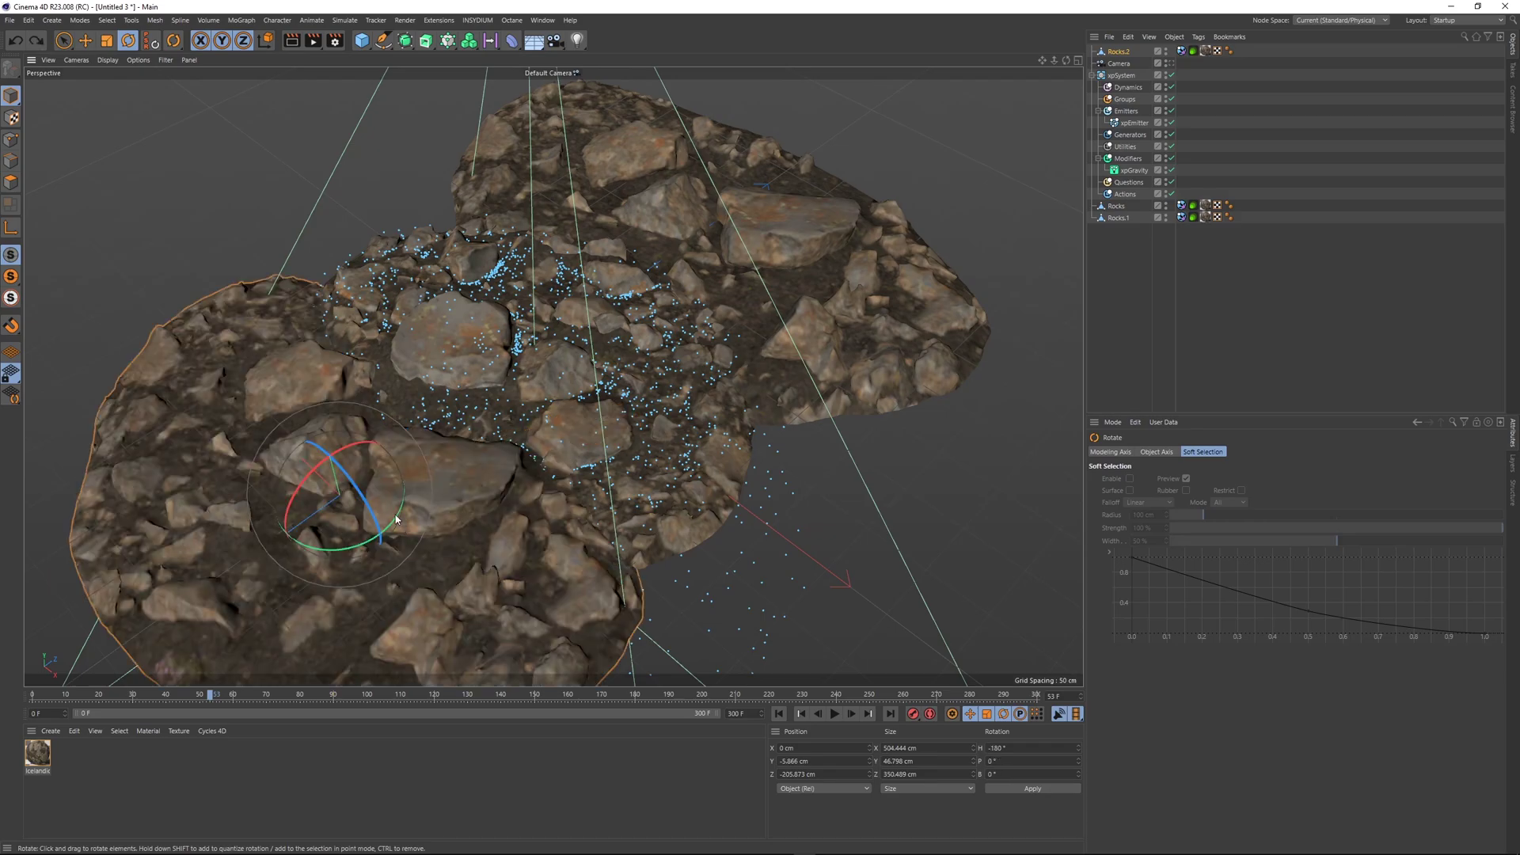
{"action": "left_click_drag", "start_coordinate": [400, 520], "coordinate": [294, 485], "text": "shift"}
{"action": "key", "text": "e"}
{"action": "left_click_drag", "start_coordinate": [373, 525], "coordinate": [378, 445]}
{"action": "key", "text": "r"}
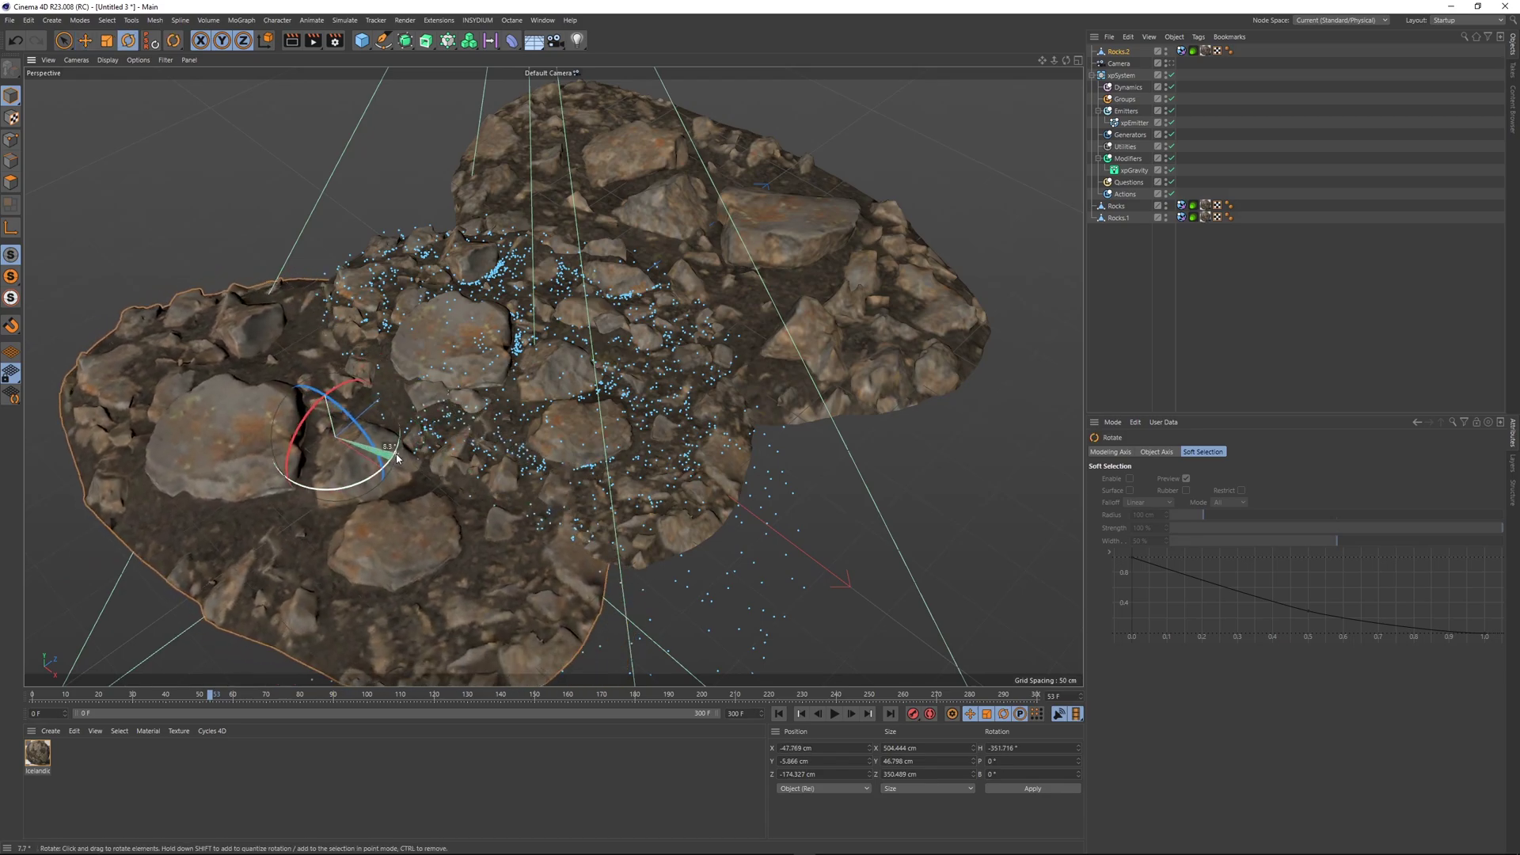
{"action": "left_click", "coordinate": [1222, 251]}
- Place Rocks.2 below Rocks.1 in the object hierarchy and play the simulation from the first frame
{"action": "left_click_drag", "start_coordinate": [1118, 52], "coordinate": [1117, 230]}
{"action": "left_click", "coordinate": [977, 484]}
{"action": "left_click", "coordinate": [779, 713]}
{"action": "left_click", "coordinate": [833, 713]}
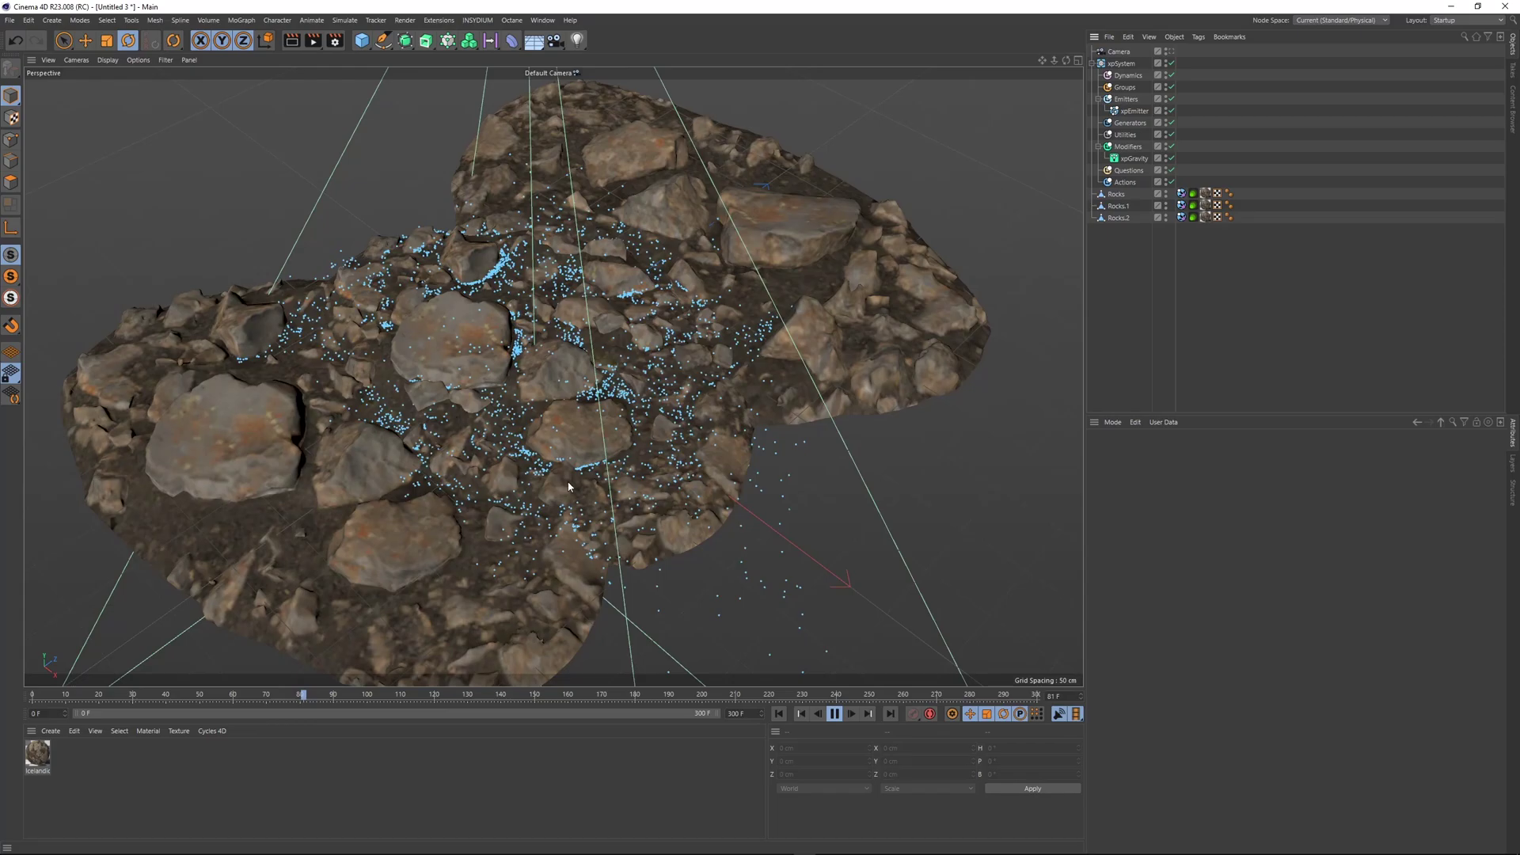
{"action": "left_click", "coordinate": [835, 713]}
- Add a Plane under the rocks and lower it to about -4 cm in Y
{"action": "left_click", "coordinate": [362, 40]}
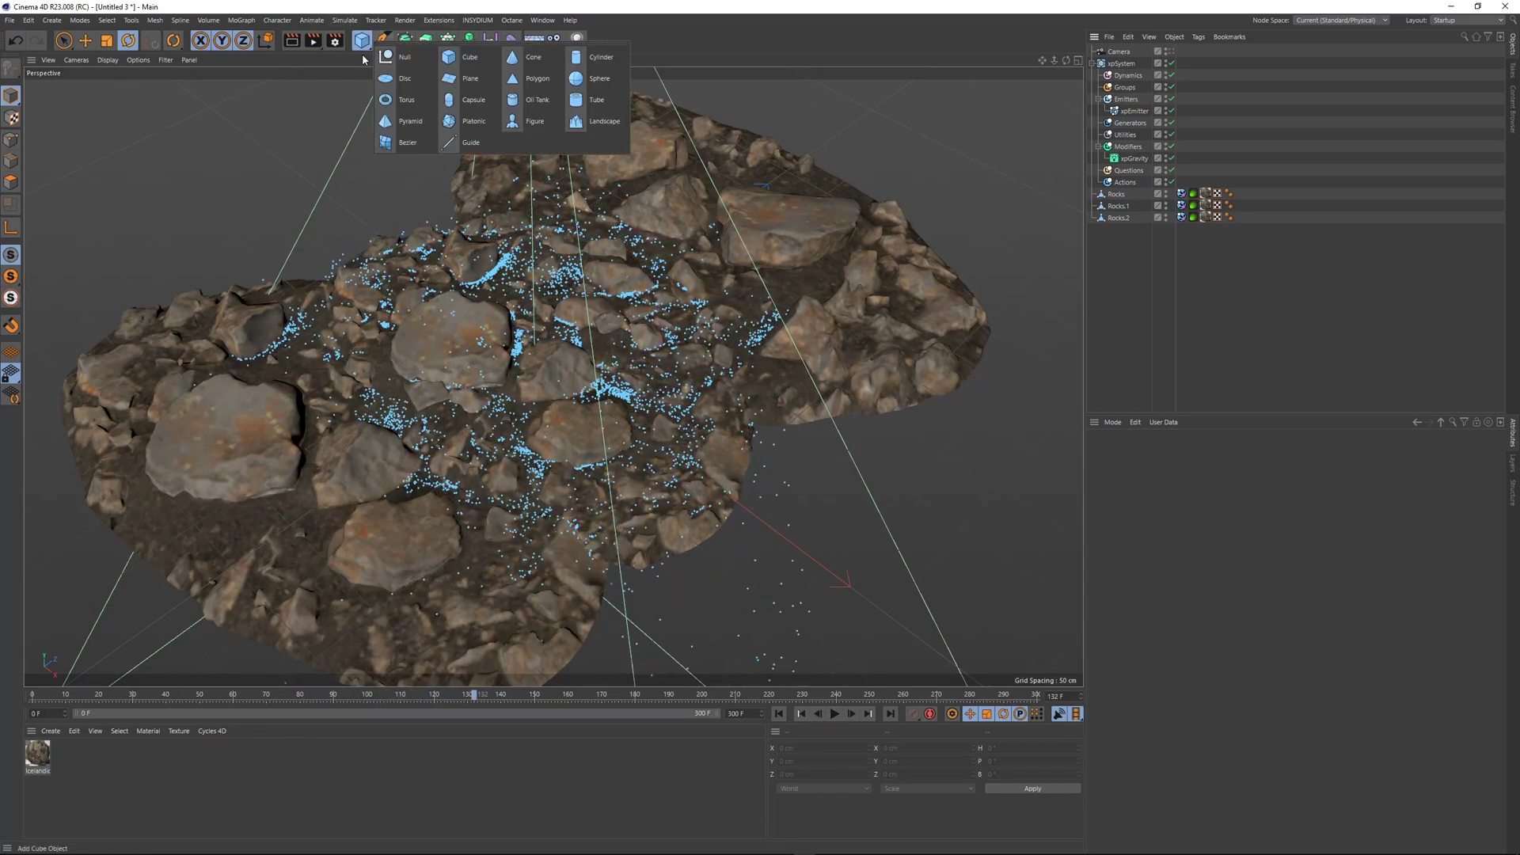
{"action": "left_click", "coordinate": [466, 77]}
{"action": "key", "text": "e"}
{"action": "mouse_move", "coordinate": [535, 297]}
{"action": "left_mouse_down"}
{"action": "mouse_move", "coordinate": [534, 312]}
{"action": "mouse_move", "coordinate": [543, 298]}
{"action": "left_mouse_up"}
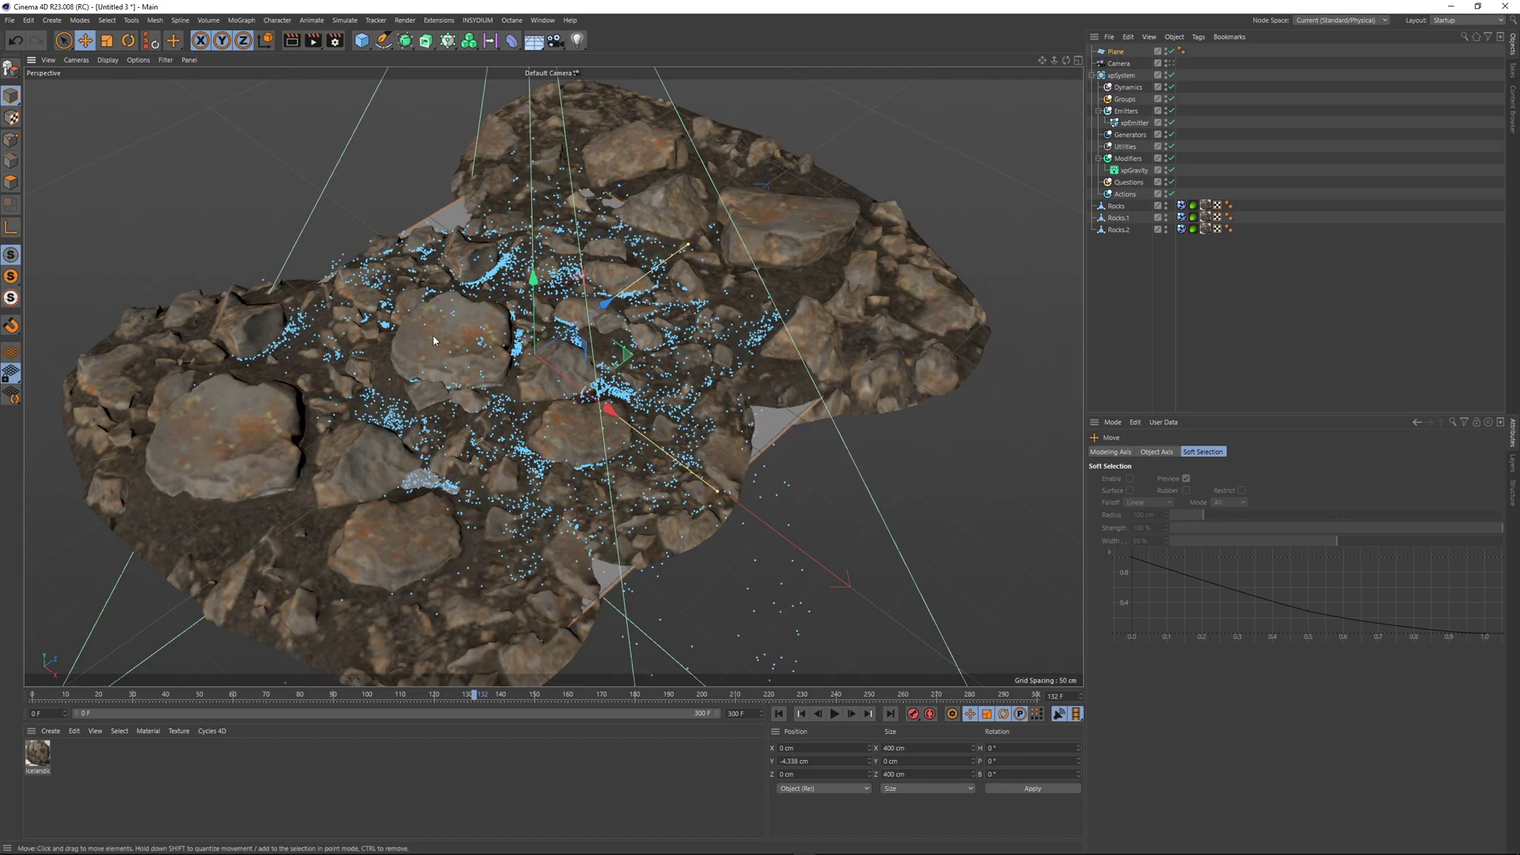
- Set the plane's width and height to 4000 cm and hide the viewport's grid
{"action": "left_click", "coordinate": [1117, 52]}
{"action": "left_click", "coordinate": [1149, 452]}
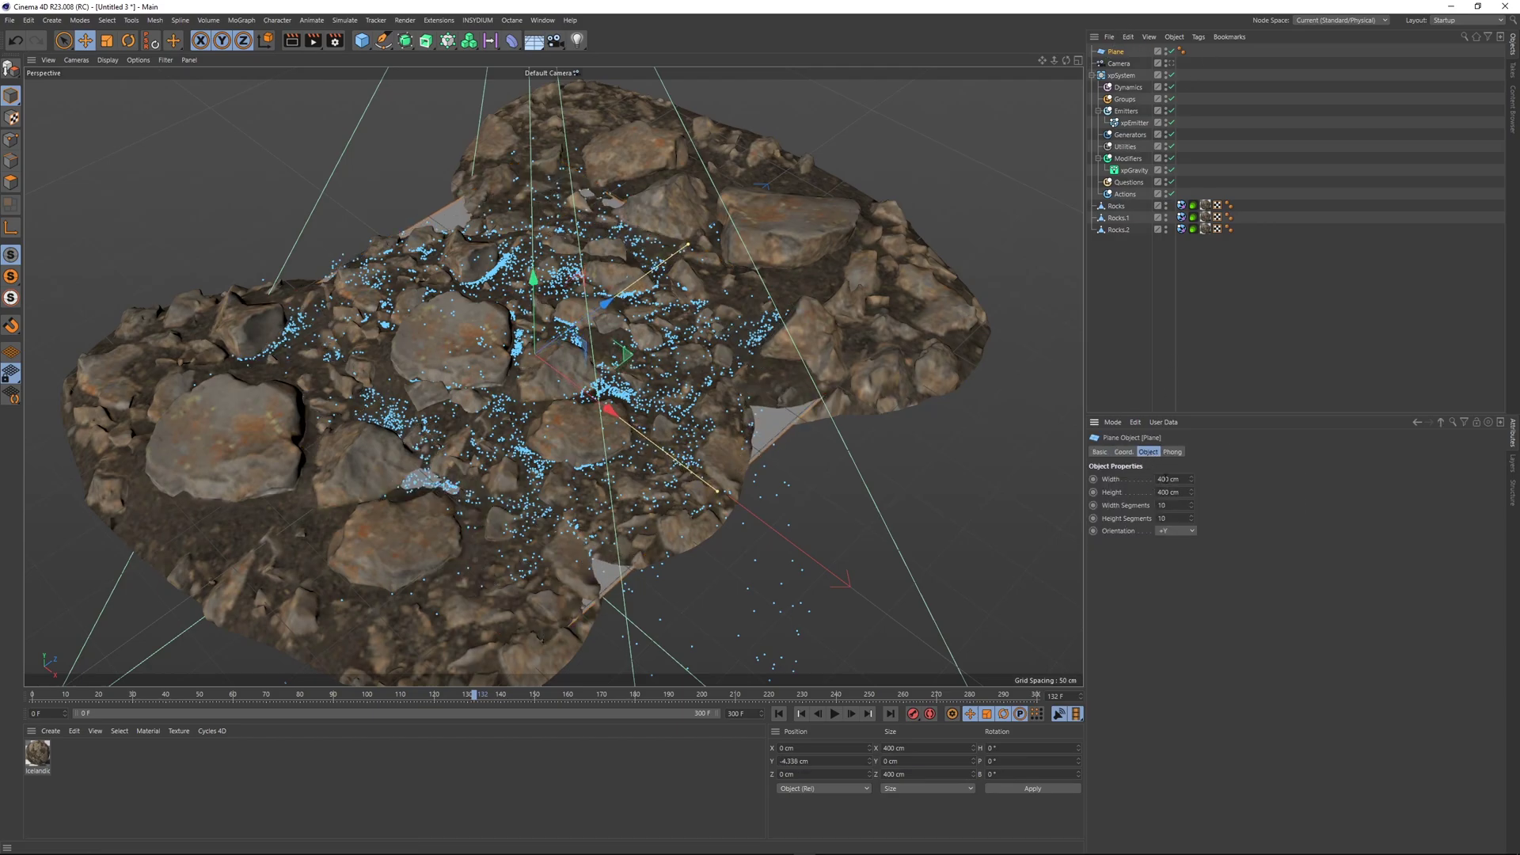
{"action": "double_click", "coordinate": [1164, 479]}
{"action": "type", "text": "4000"}
{"action": "key", "text": "Tab"}
{"action": "type", "text": "4000"}
{"action": "key", "text": "Return"}
{"action": "left_click", "coordinate": [1290, 292]}
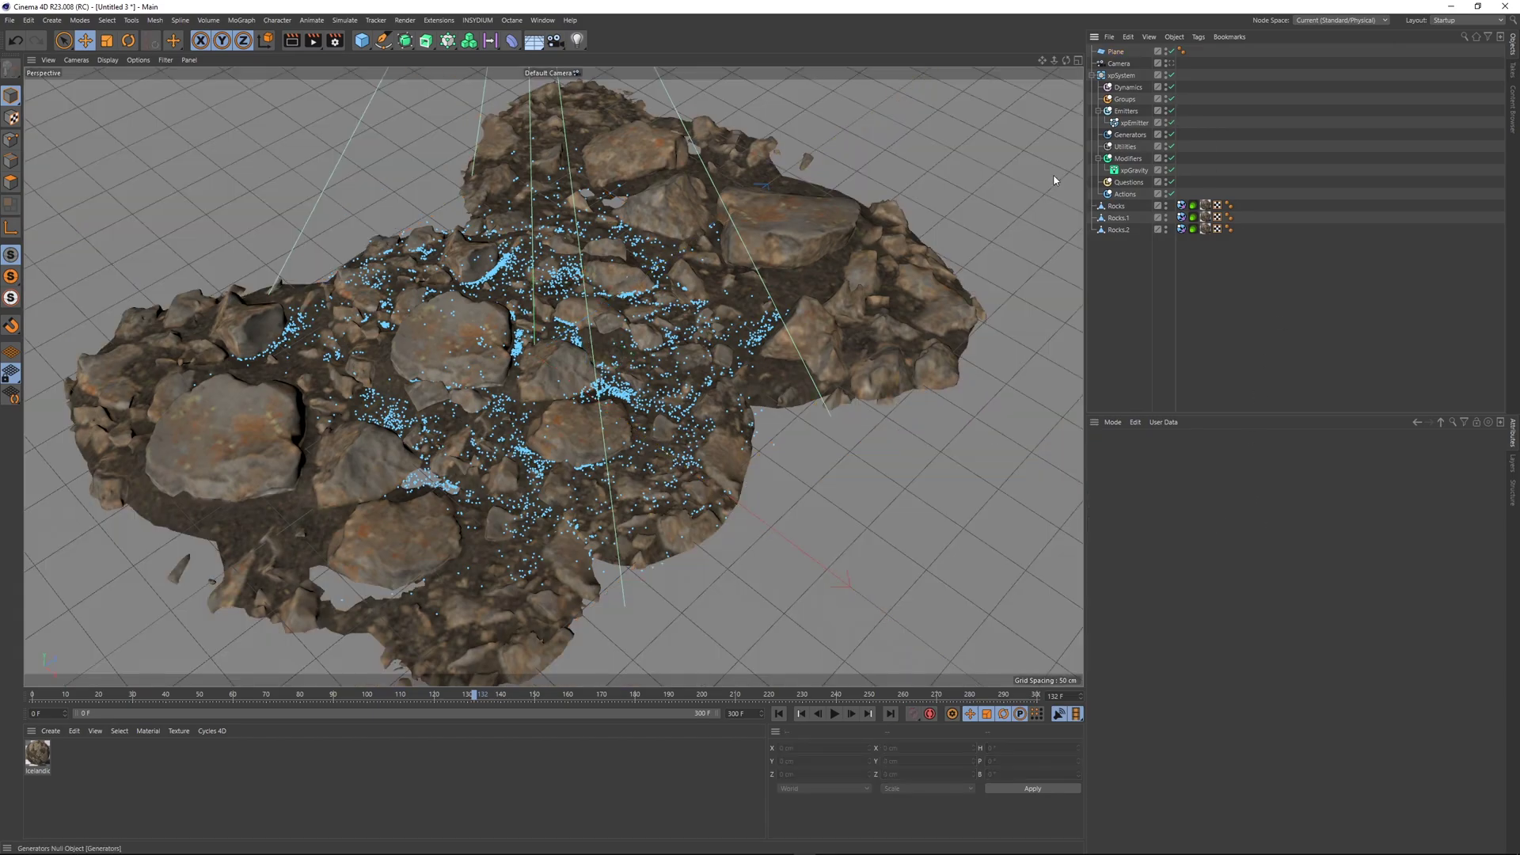
{"action": "left_click", "coordinate": [166, 60]}
{"action": "left_click", "coordinate": [196, 312]}
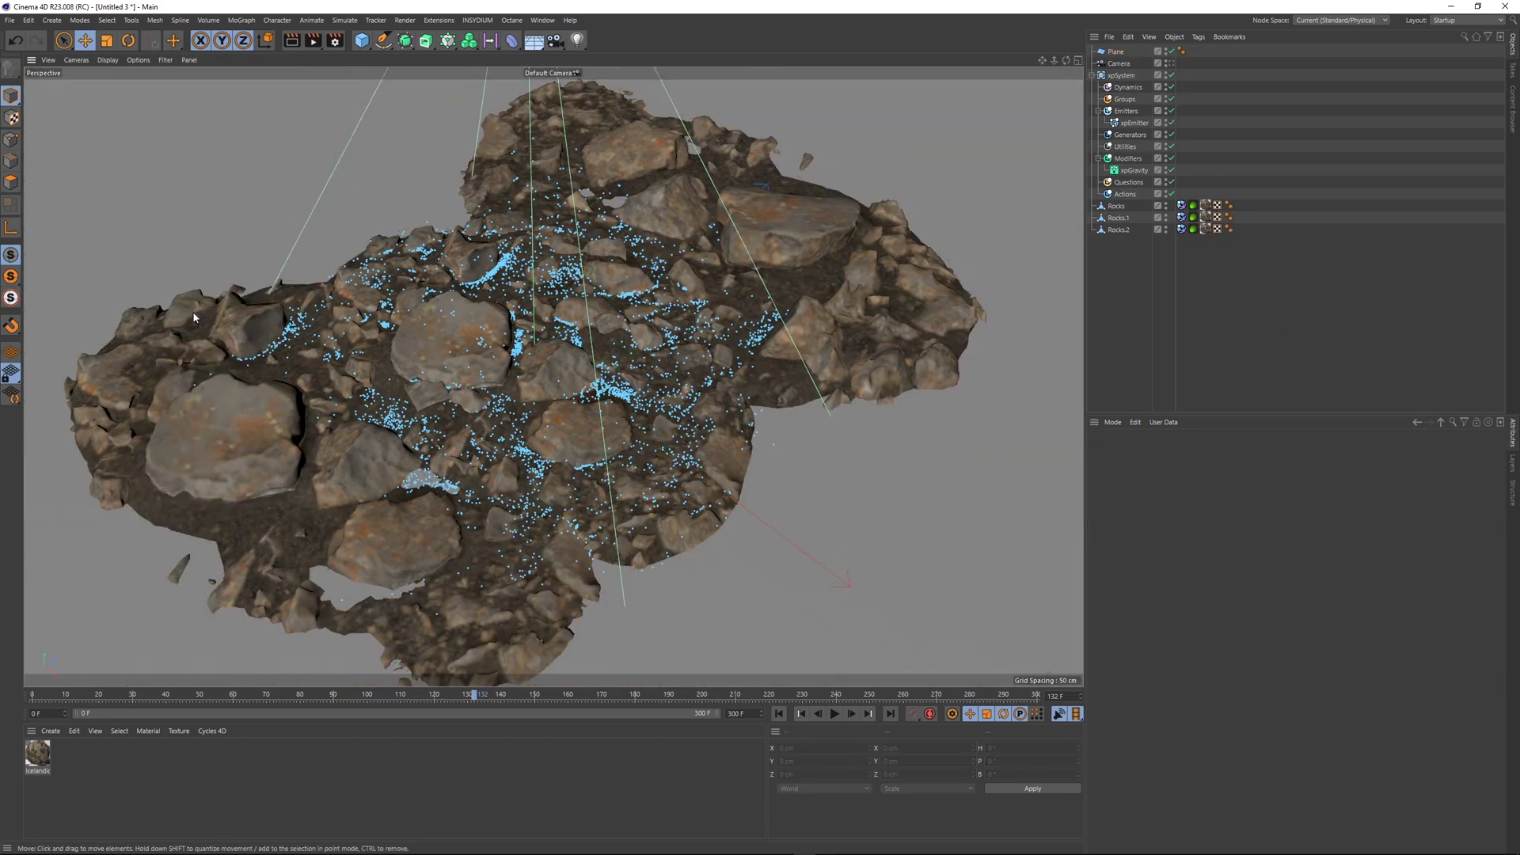
- Copy the xpCollider tag from Rocks to the Plane and place the Plane below Rocks.2 in the object hierarchy
{"action": "left_click_drag", "start_coordinate": [1182, 205], "coordinate": [1193, 52], "text": "ctrl"}
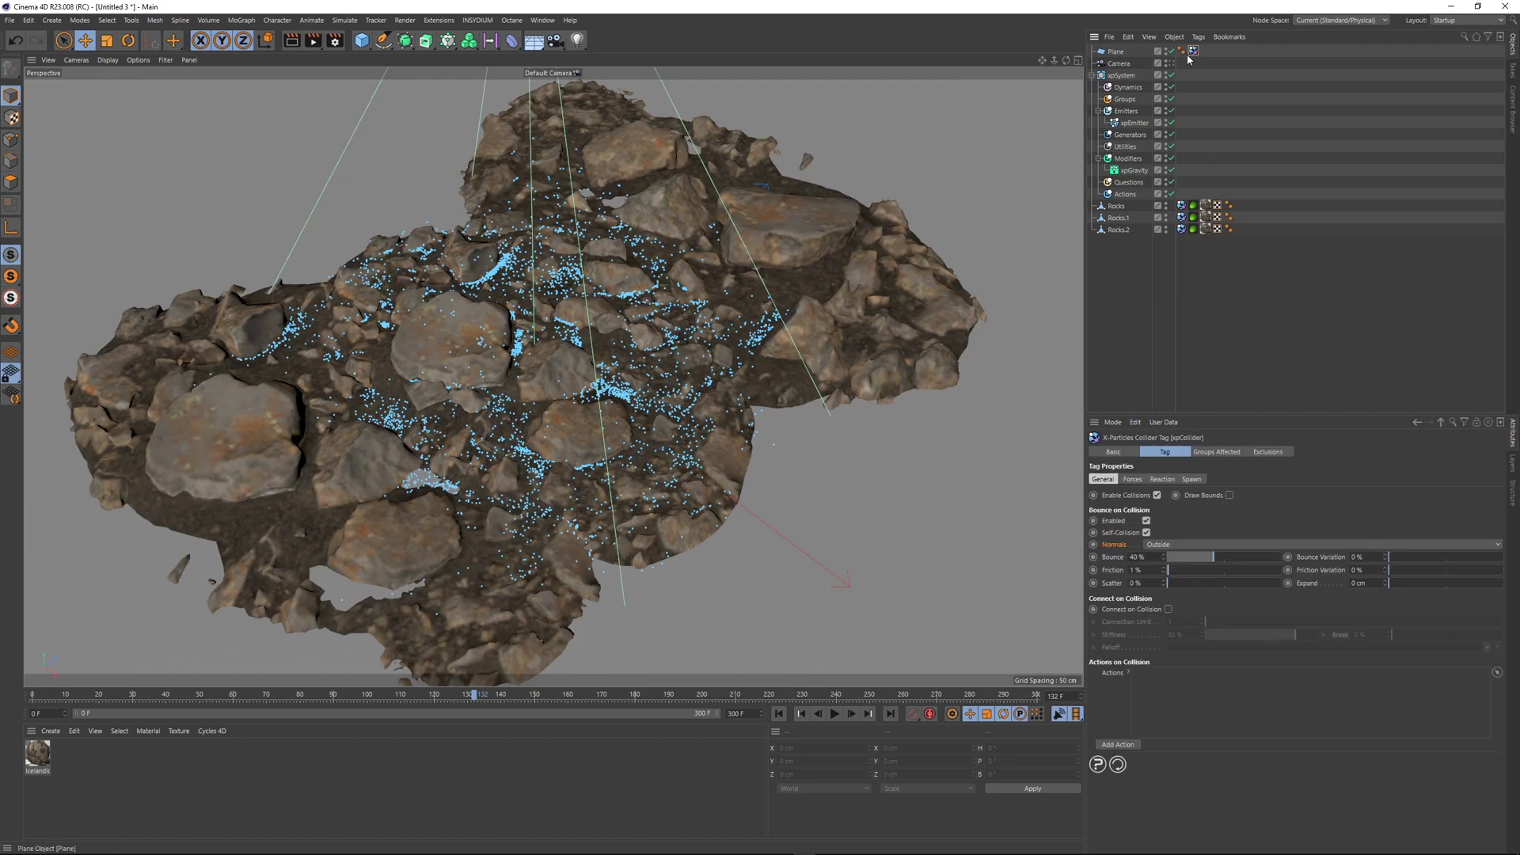
{"action": "left_click_drag", "start_coordinate": [1146, 269], "coordinate": [1148, 271]}
- Play the simulation from the first frame and check the particle collisions with the ground plane, up close and from a wide view
{"action": "left_click", "coordinate": [778, 714]}
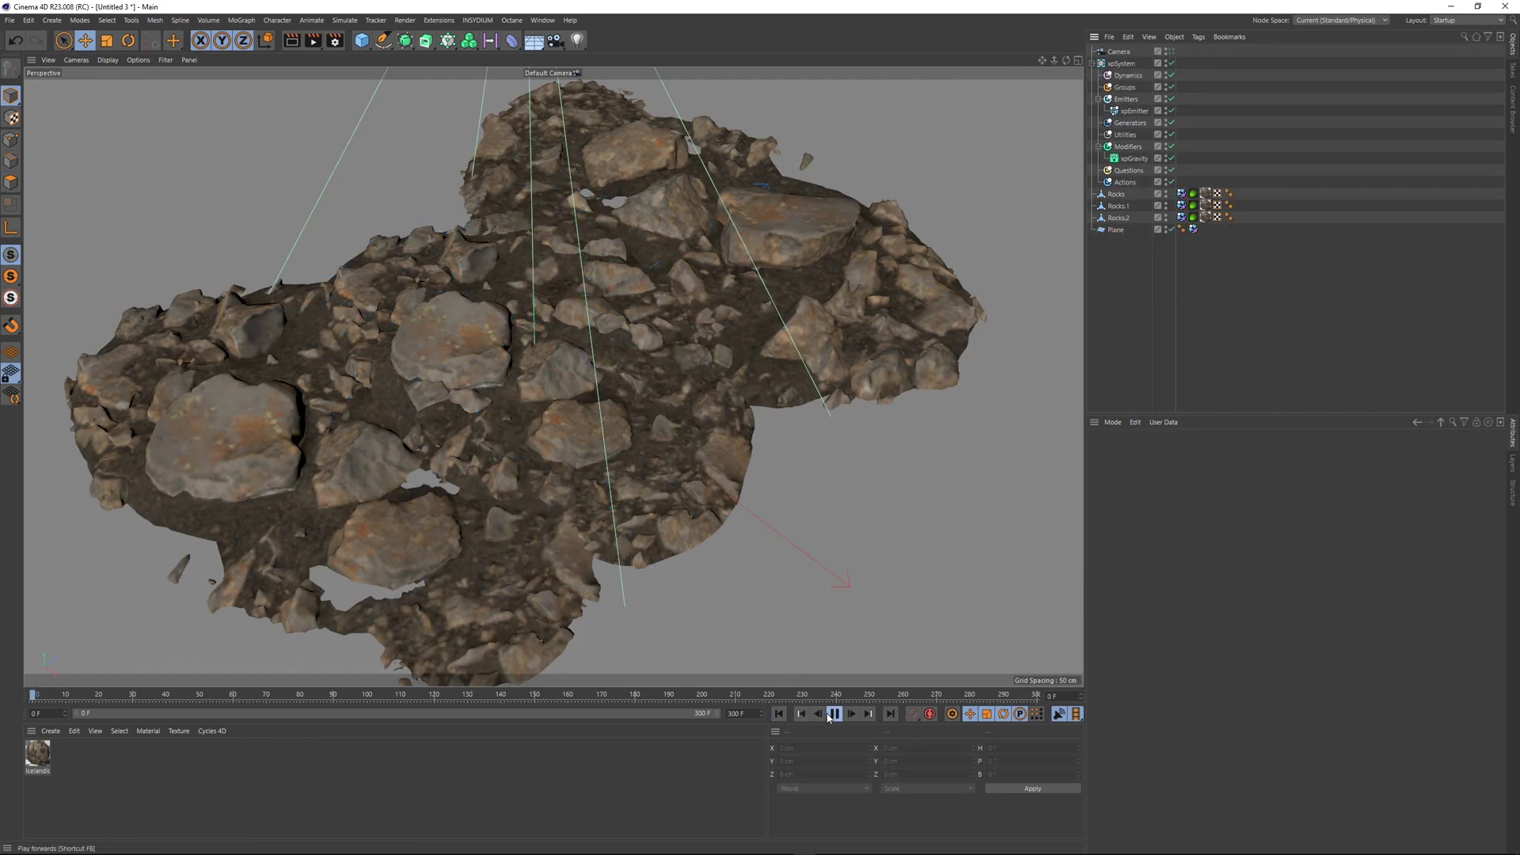
{"action": "left_click", "coordinate": [833, 715]}
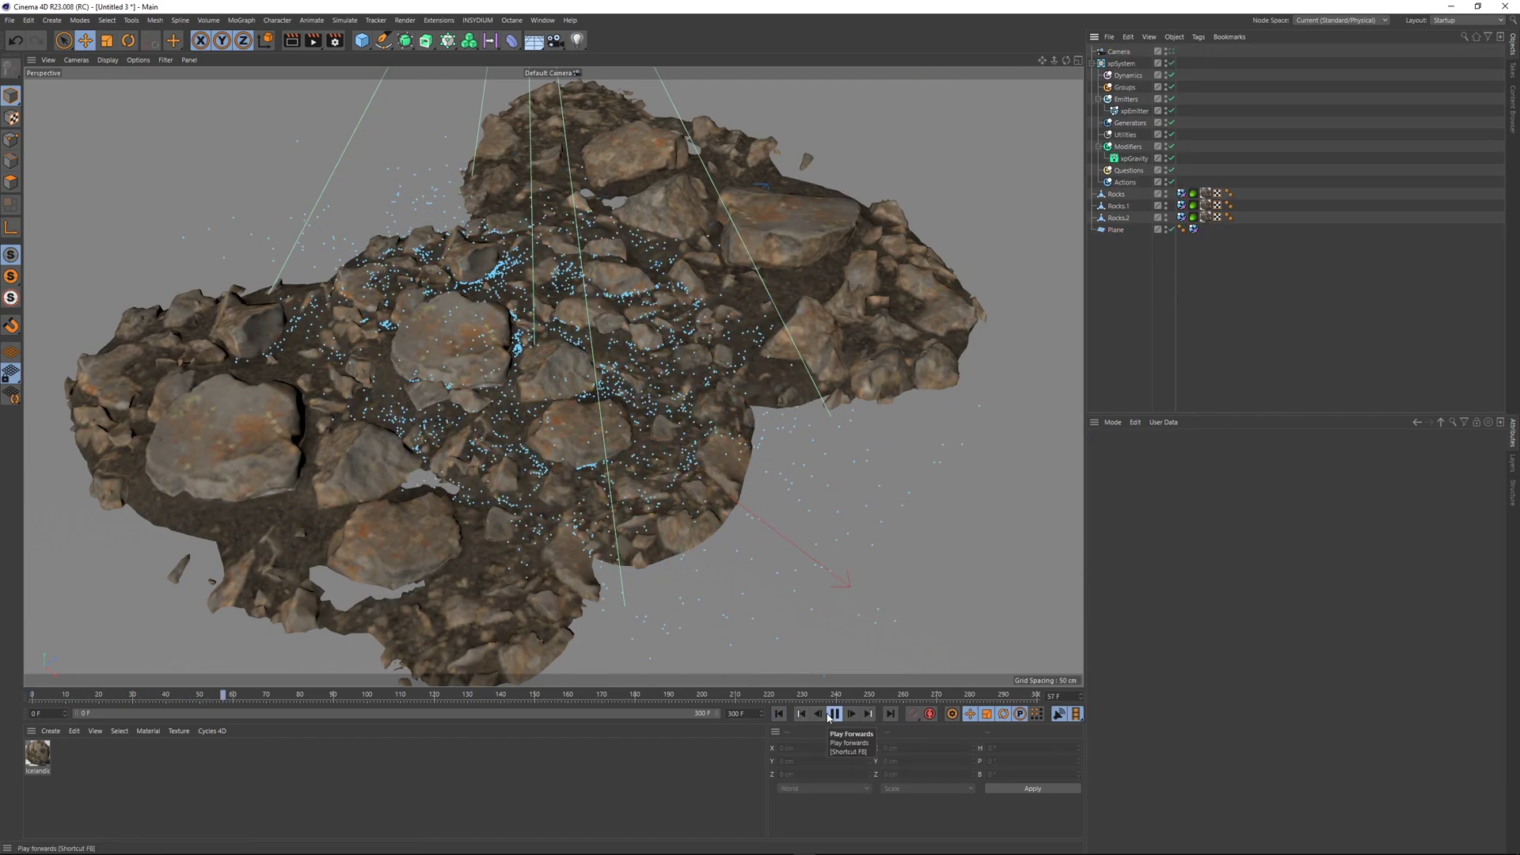
{"action": "left_click", "coordinate": [833, 714]}
{"action": "scroll", "coordinate": [571, 330], "scroll_direction": "down", "scroll_amount": 10}
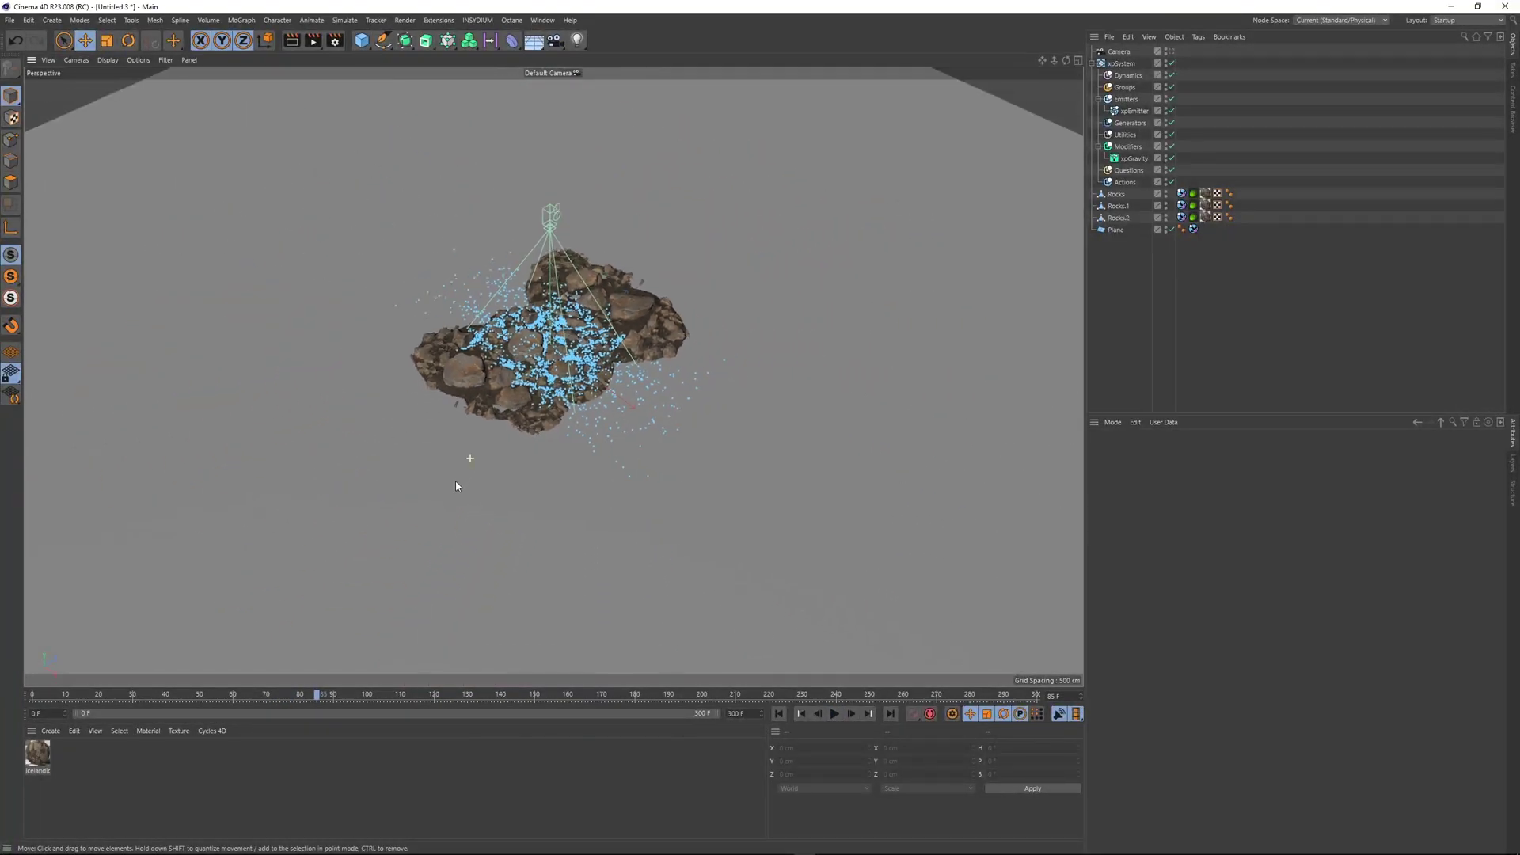
{"action": "left_click_drag", "start_coordinate": [543, 392], "coordinate": [544, 341], "text": "alt"}
{"action": "scroll", "coordinate": [544, 342], "scroll_direction": "up", "scroll_amount": 5}
{"action": "left_click", "coordinate": [778, 715]}
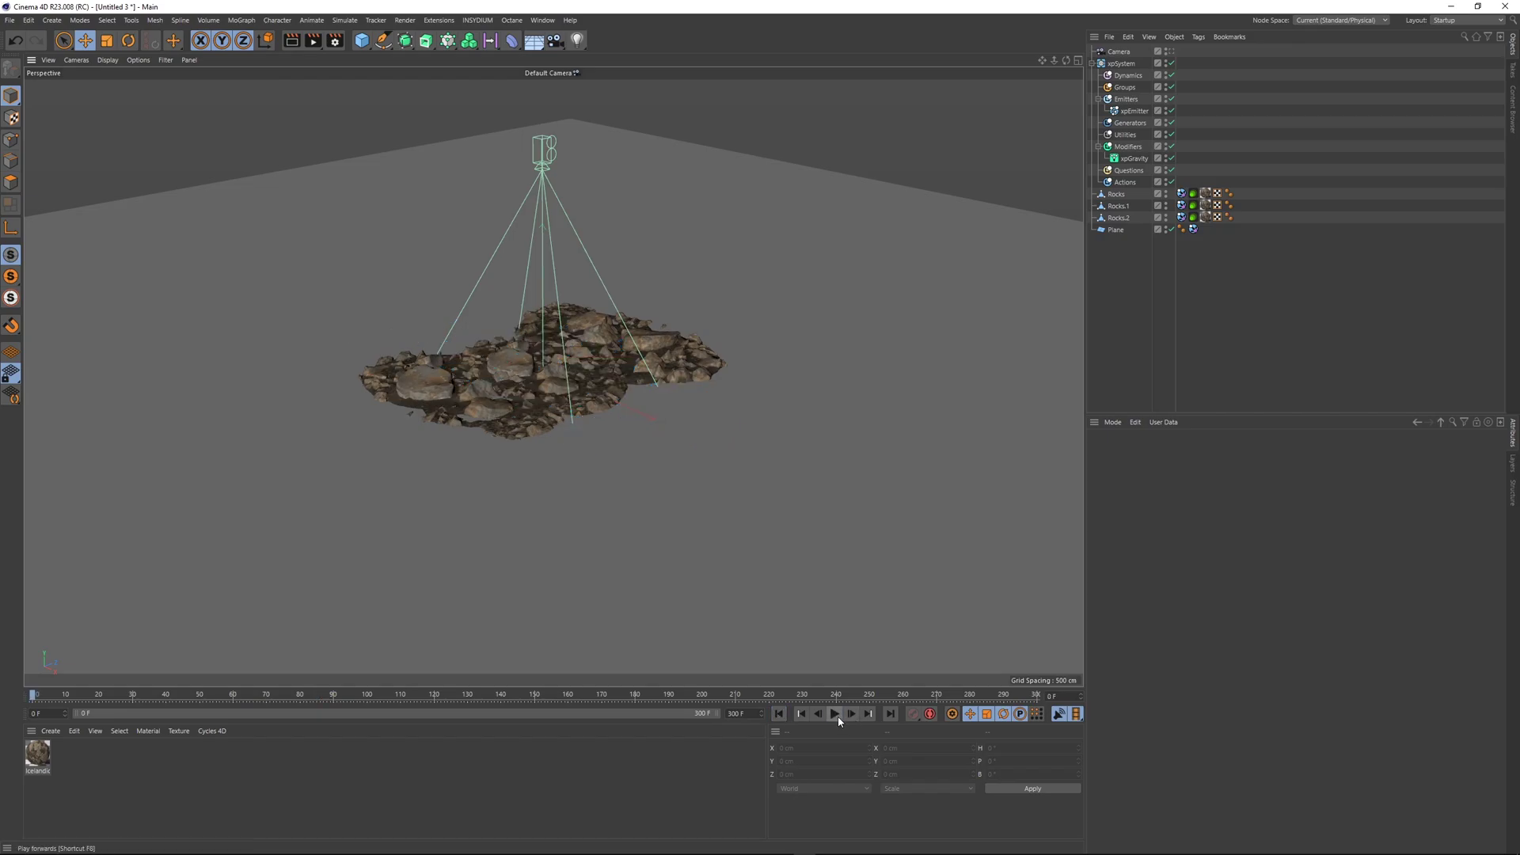
{"action": "left_click", "coordinate": [833, 714]}
{"action": "left_click", "coordinate": [834, 715]}
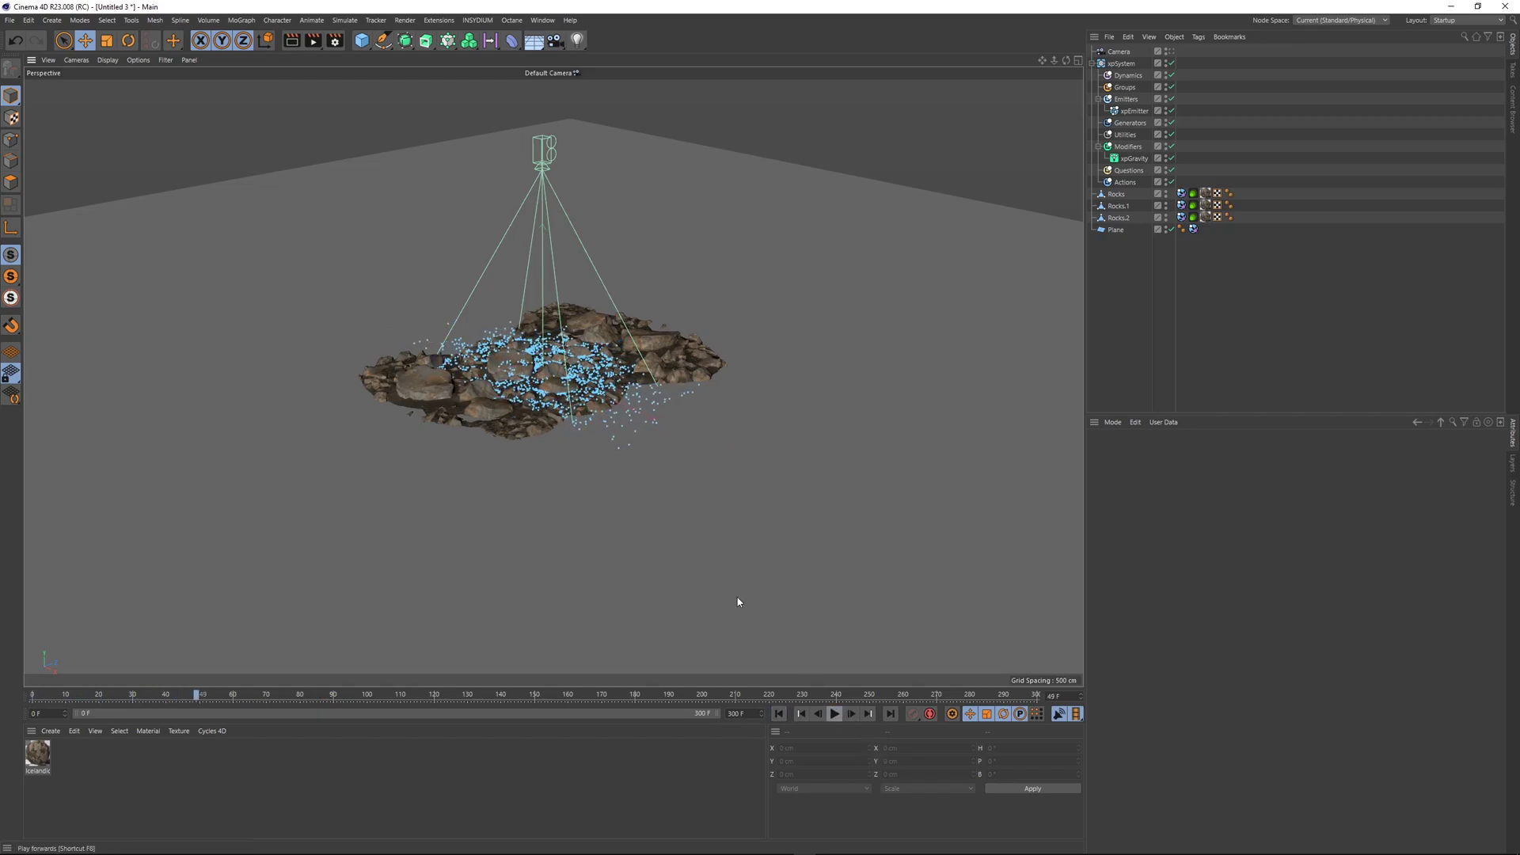
- Inspect the particles along the rocks' edge, disabling the Plane briefly and re-enabling it to compare the ground with and without it
{"action": "scroll", "coordinate": [873, 319], "scroll_direction": "up", "scroll_amount": 8}
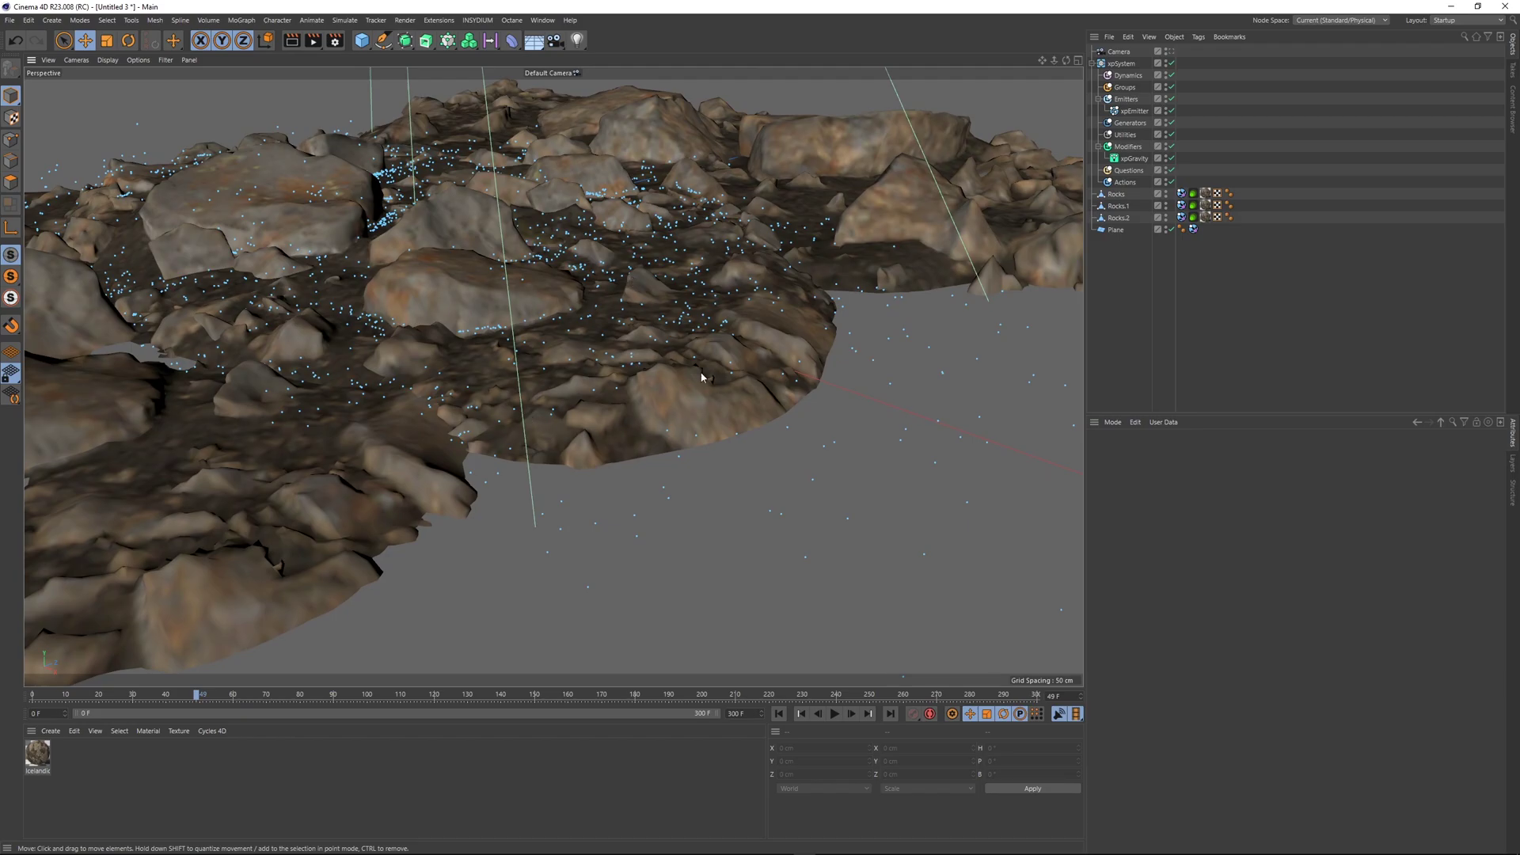
{"action": "scroll", "coordinate": [596, 434], "scroll_direction": "up", "scroll_amount": 3}
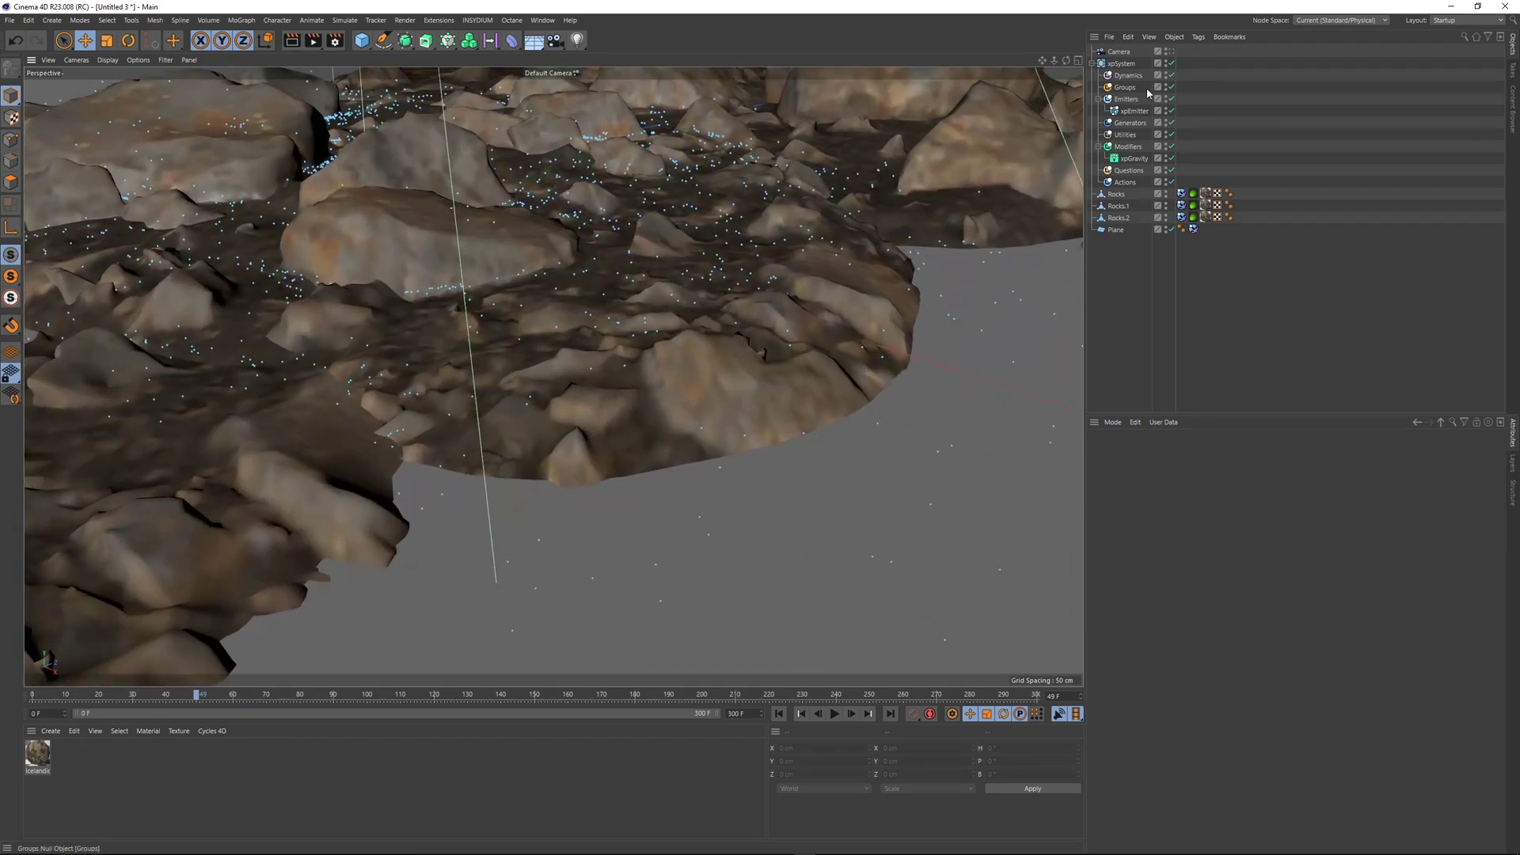
{"action": "left_click", "coordinate": [1172, 230]}
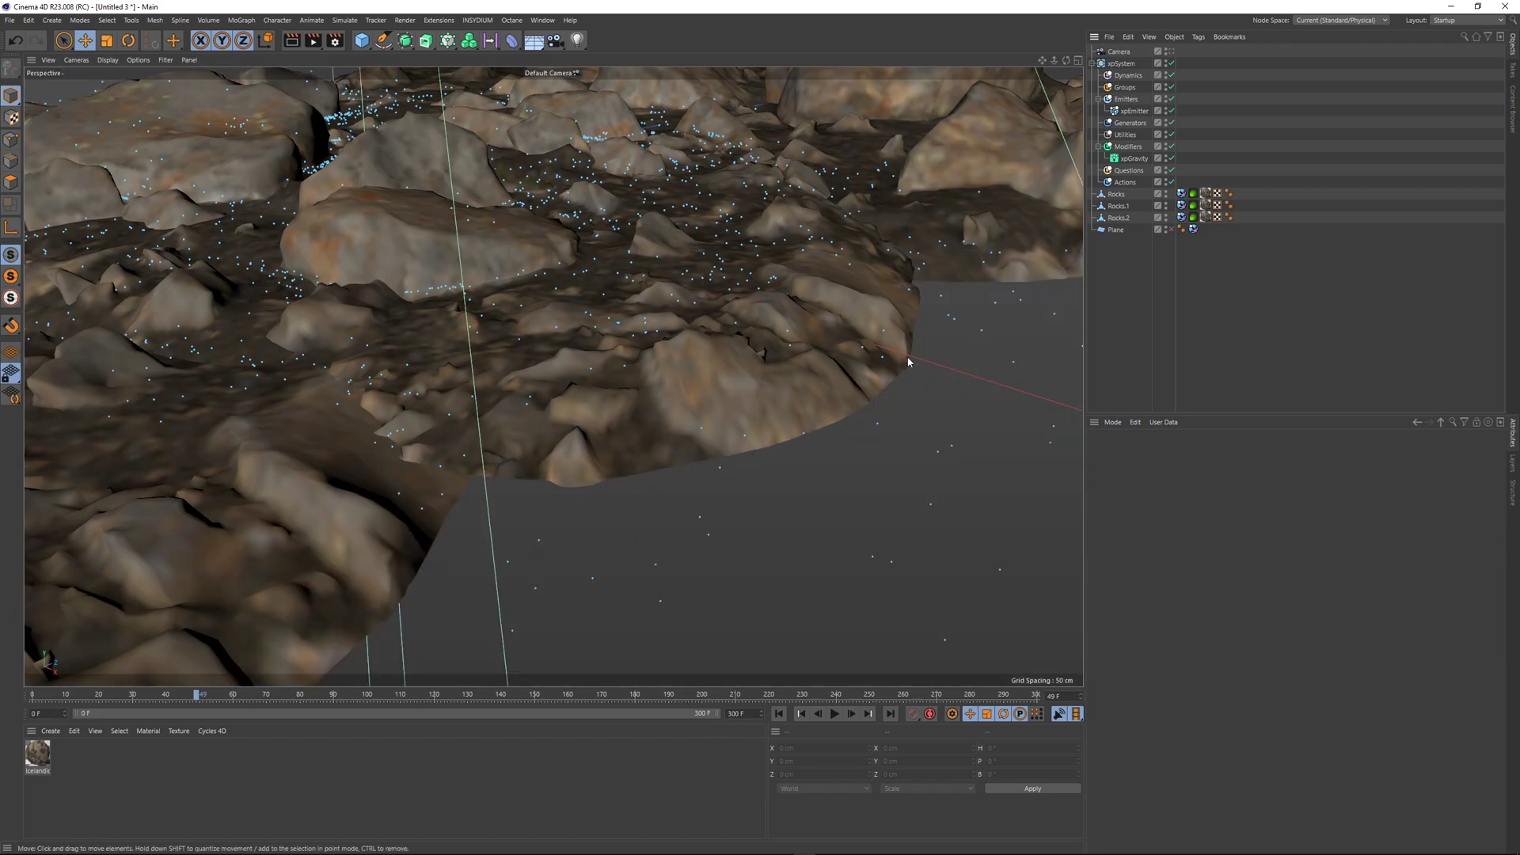
{"action": "scroll", "coordinate": [651, 322], "scroll_direction": "down", "scroll_amount": 5}
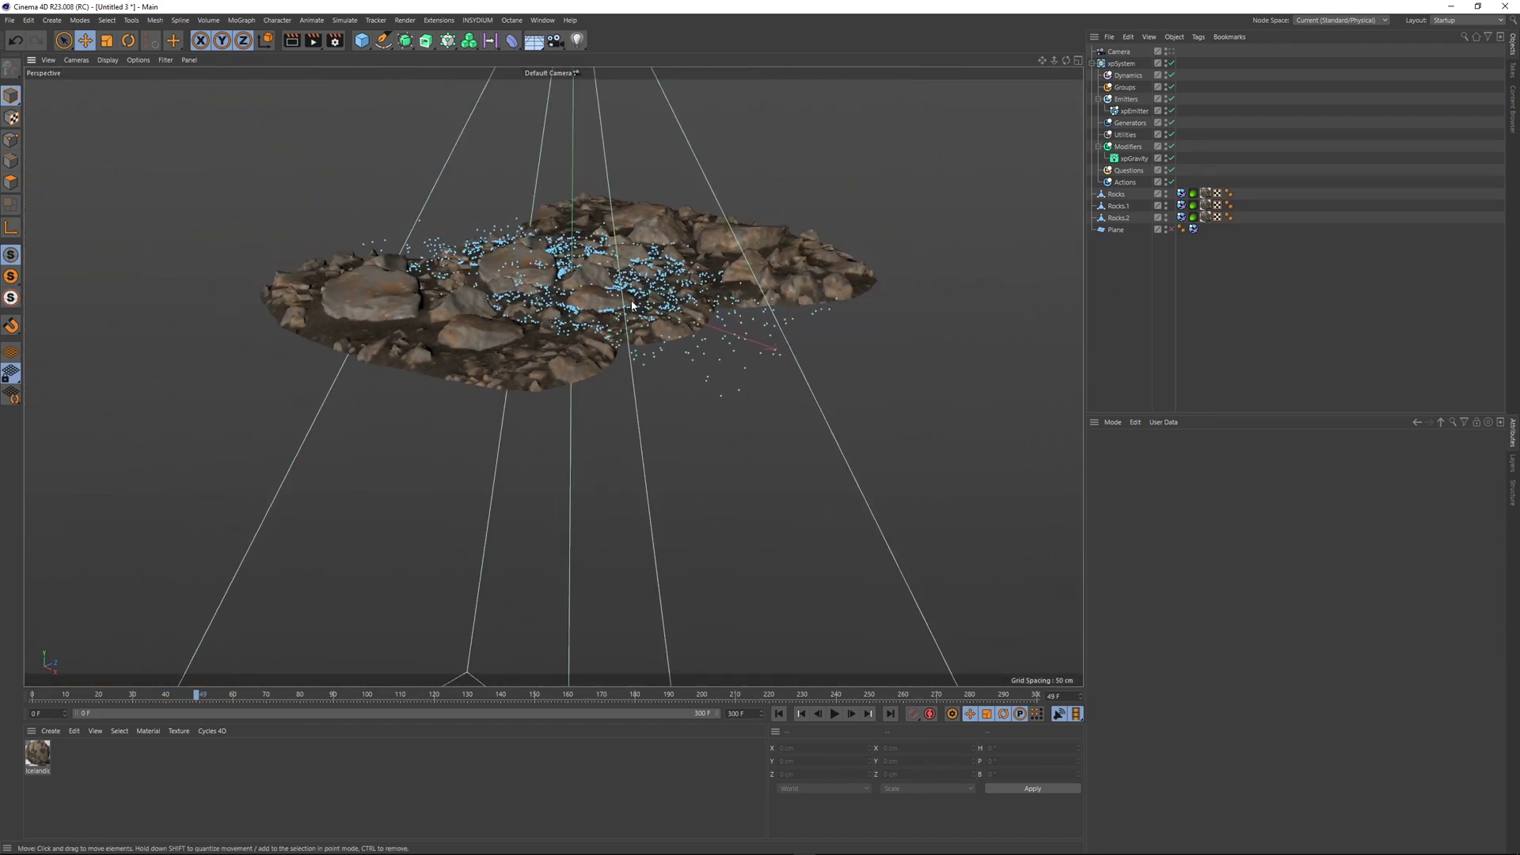
{"action": "left_click", "coordinate": [1172, 230]}
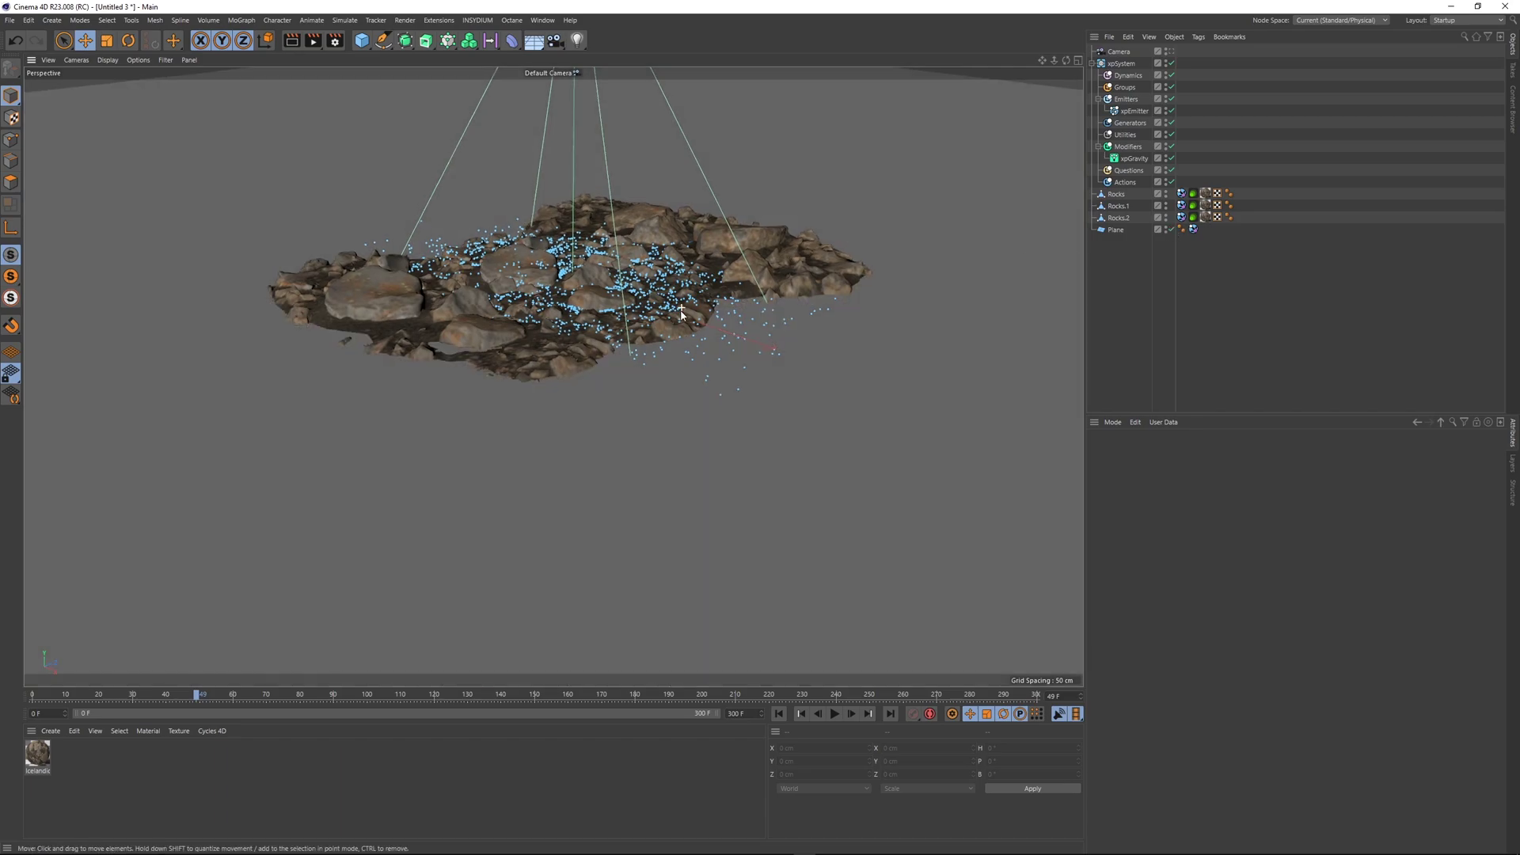
{"action": "scroll", "coordinate": [668, 234], "scroll_direction": "down", "scroll_amount": 5}
- Replay the simulation from the first frame and examine how the particles settle in the gaps between the rocks
{"action": "left_click", "coordinate": [779, 714]}
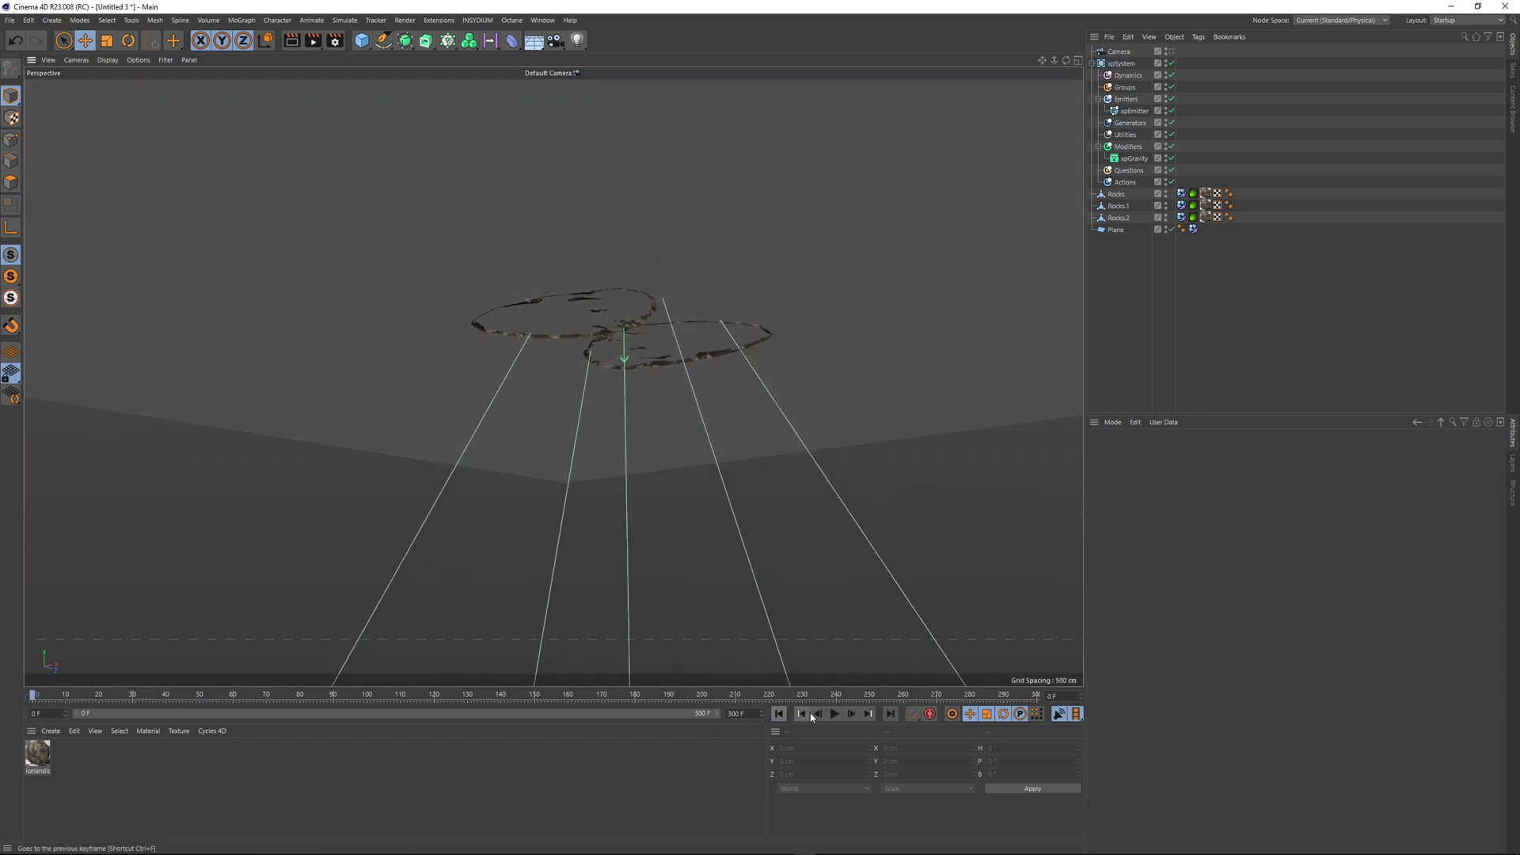
{"action": "left_click", "coordinate": [834, 714]}
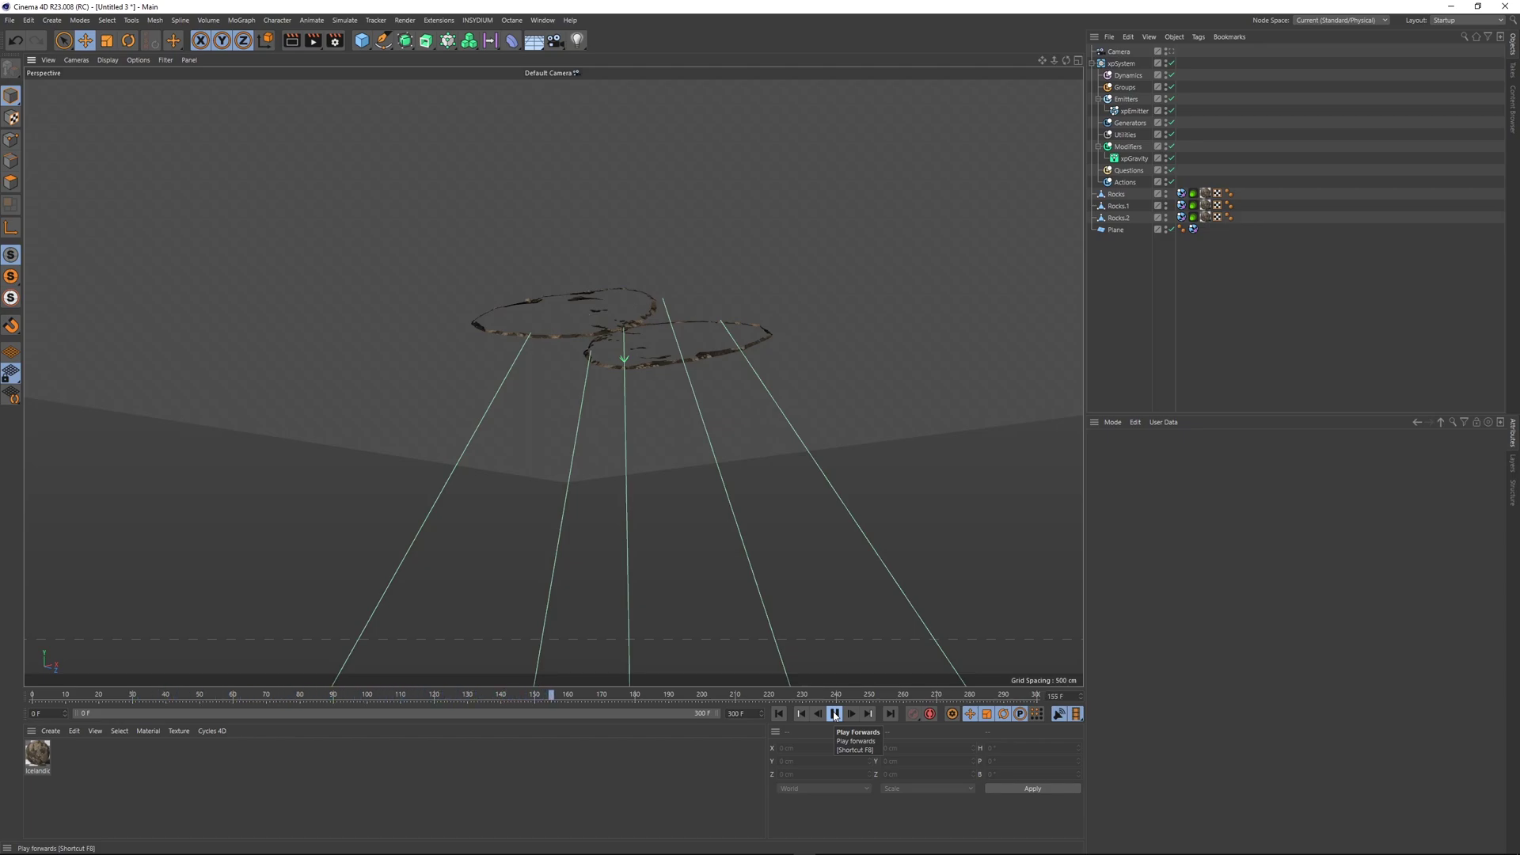
{"action": "left_click", "coordinate": [835, 714]}
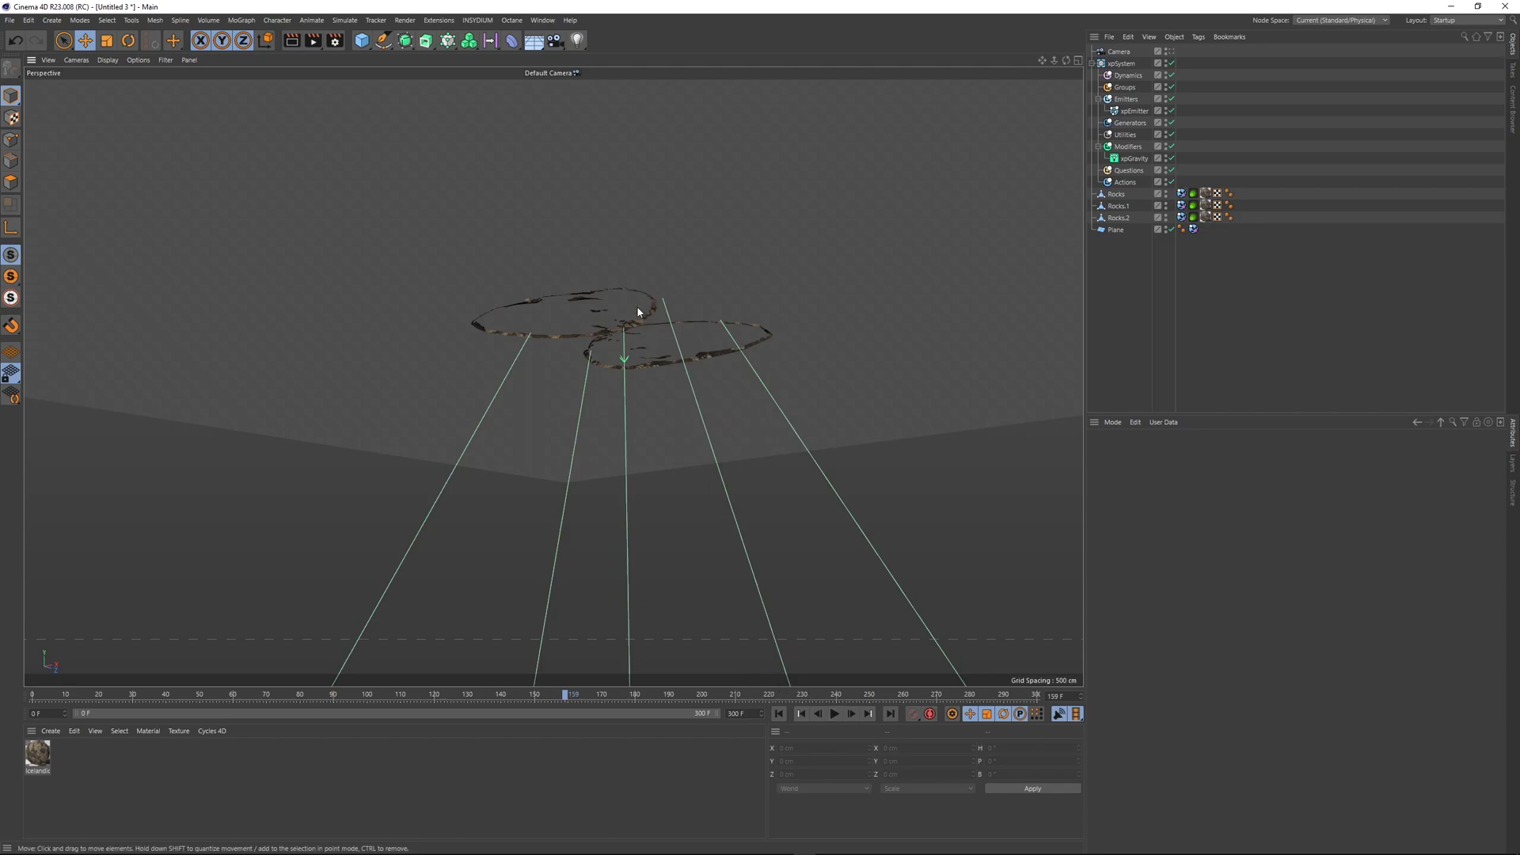
{"action": "left_click_drag", "start_coordinate": [637, 301], "coordinate": [641, 356], "text": "alt"}
{"action": "middle_click_drag", "start_coordinate": [638, 292], "coordinate": [628, 372], "text": "alt"}
{"action": "right_click_drag", "start_coordinate": [628, 373], "coordinate": [631, 403], "text": "alt"}
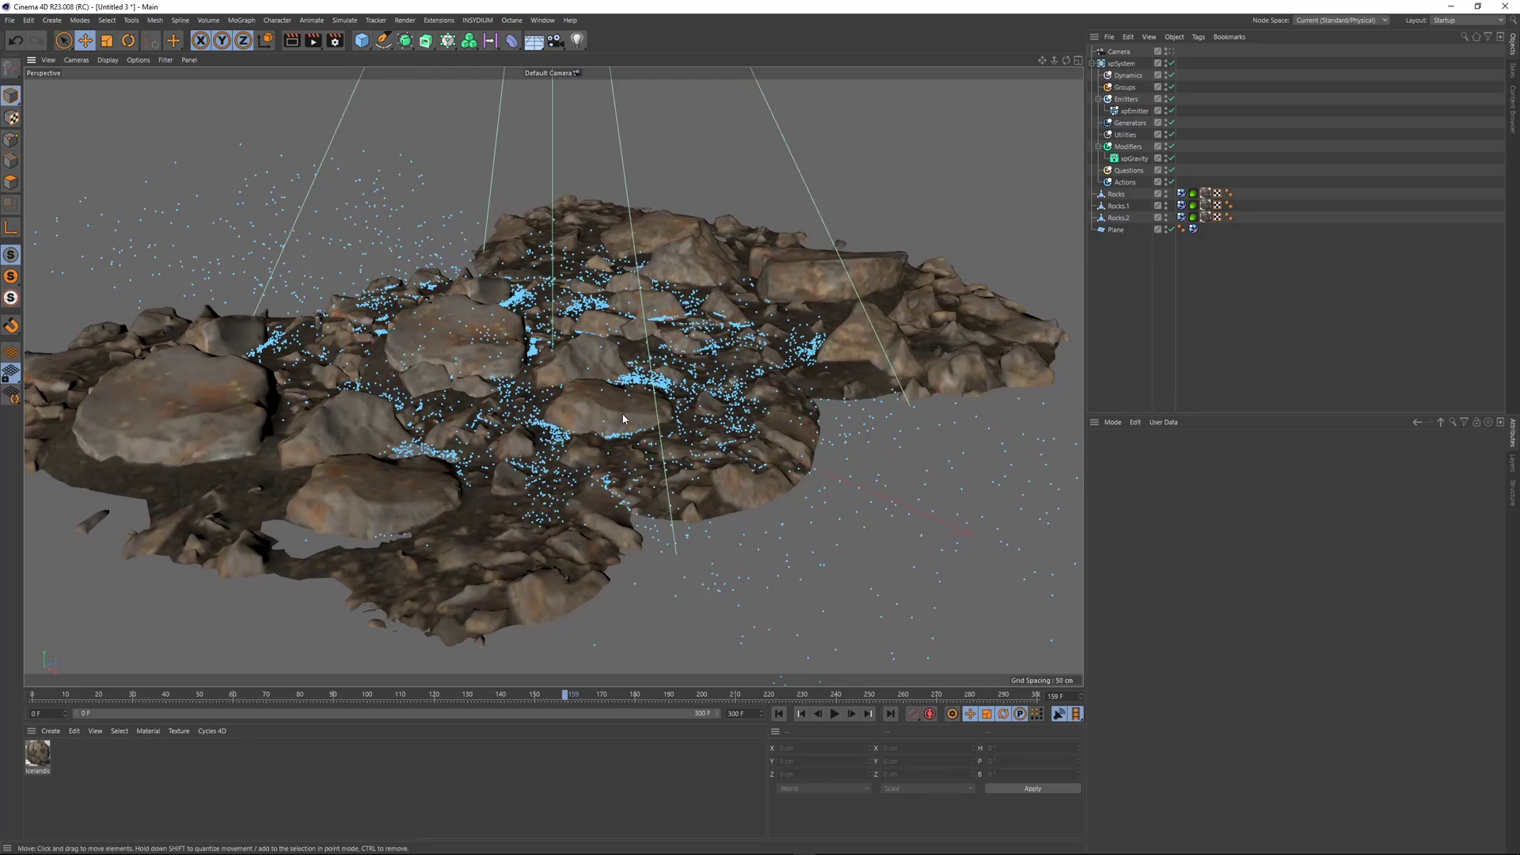
{"action": "left_click_drag", "start_coordinate": [570, 338], "coordinate": [592, 358], "text": "alt"}
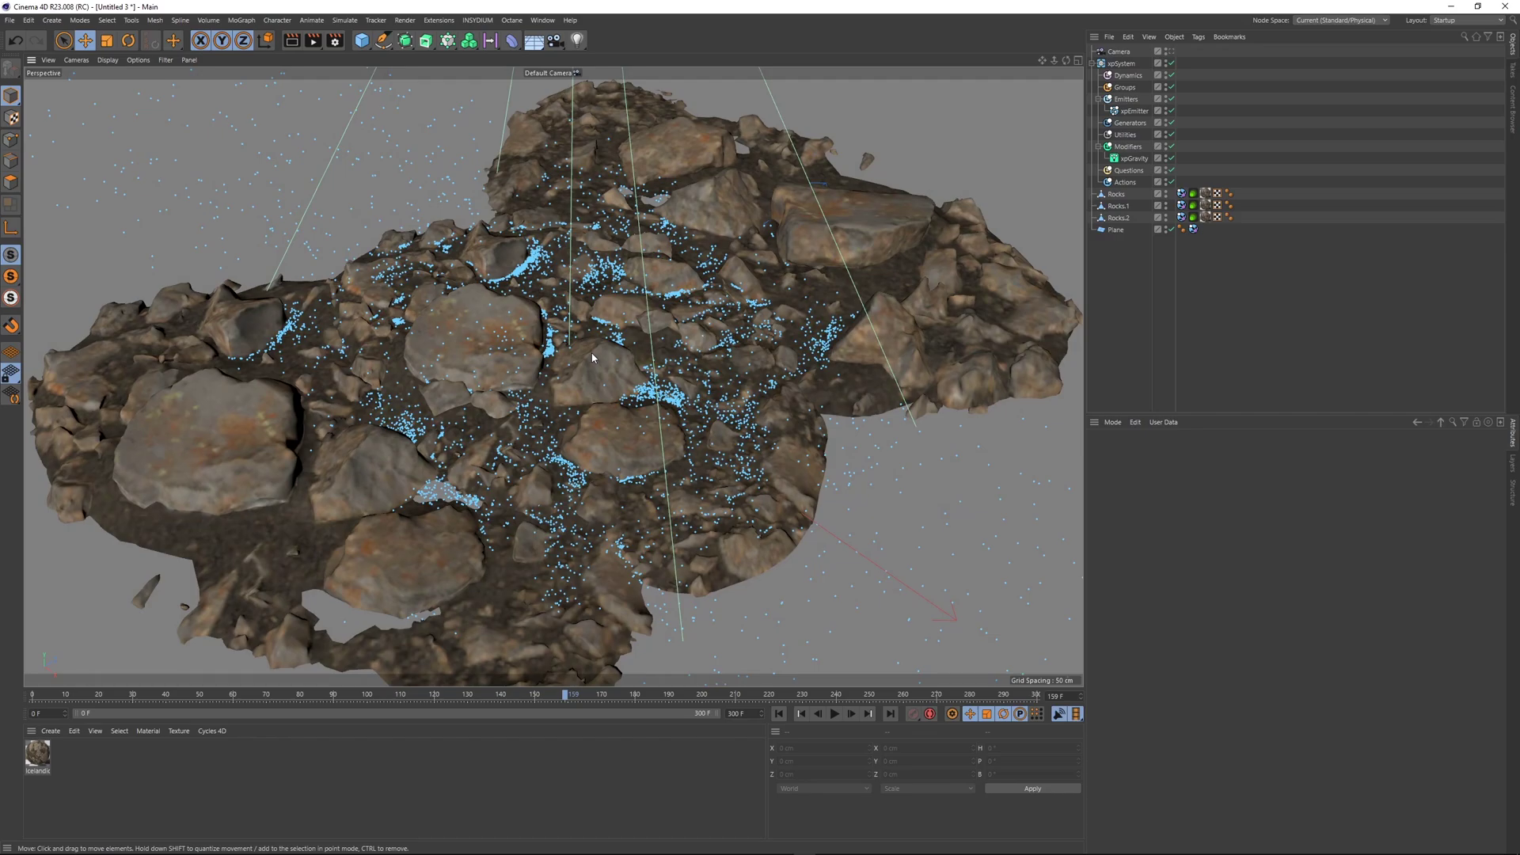
{"action": "scroll", "coordinate": [593, 358], "scroll_direction": "down", "scroll_amount": 3}
{"action": "scroll", "coordinate": [590, 357], "scroll_direction": "up", "scroll_amount": 3}
{"action": "mouse_move", "coordinate": [624, 346]}
{"action": "right_mouse_down", "text": "alt"}
{"action": "mouse_move", "coordinate": [583, 400]}
{"action": "mouse_move", "coordinate": [418, 511]}
{"action": "mouse_move", "coordinate": [373, 465]}
{"action": "mouse_move", "coordinate": [646, 330]}
{"action": "right_mouse_up", "text": "alt"}
{"action": "left_click_drag", "start_coordinate": [645, 329], "coordinate": [594, 395], "text": "alt"}
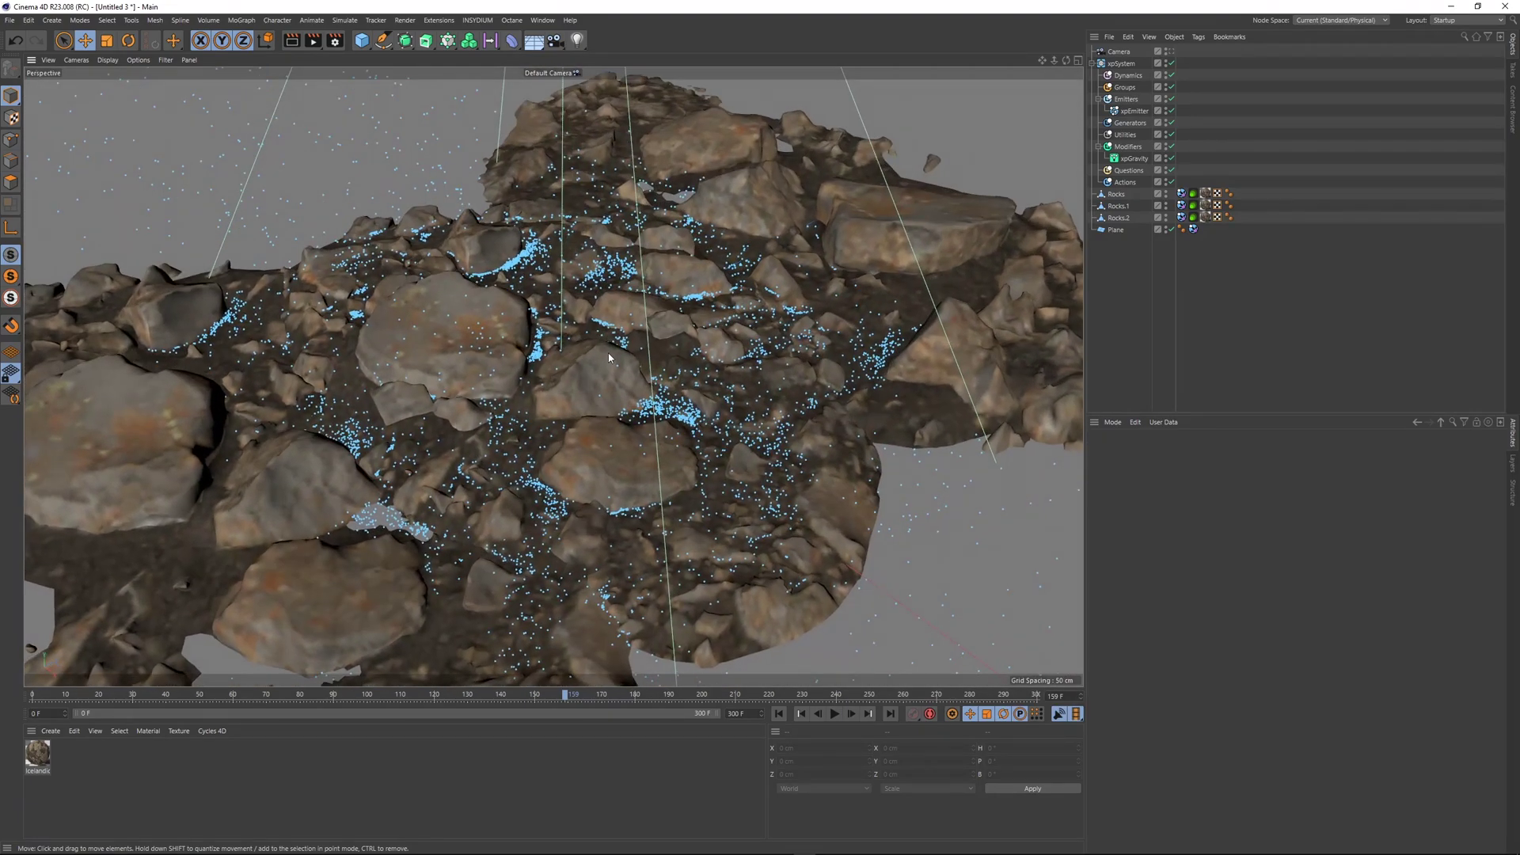
{"action": "middle_click_drag", "start_coordinate": [593, 395], "coordinate": [641, 318], "text": "alt"}
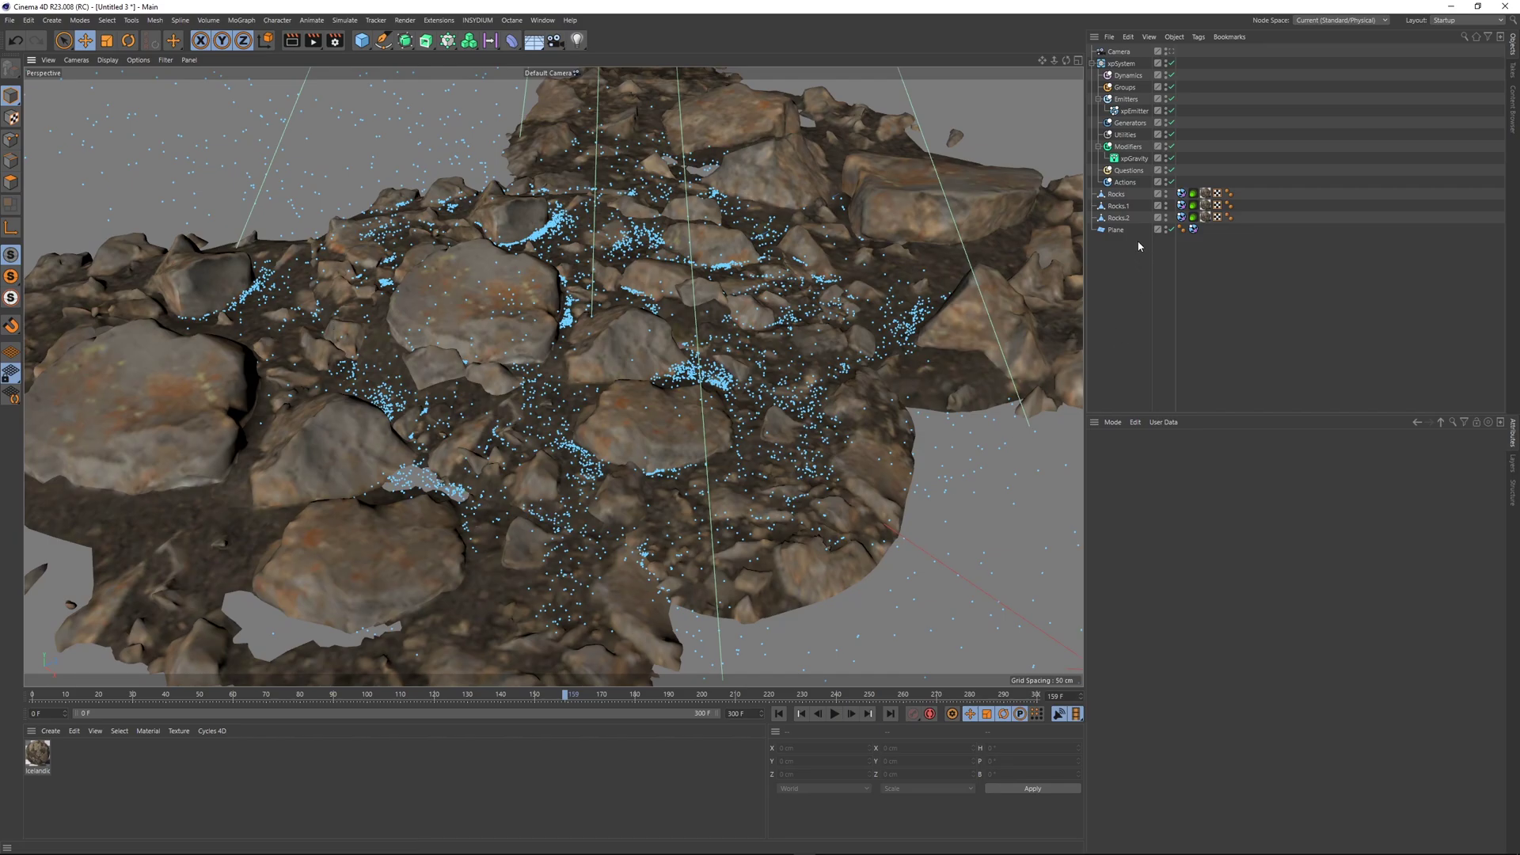
{"action": "left_click", "coordinate": [1126, 136]}
{"action": "left_click", "coordinate": [1498, 505]}
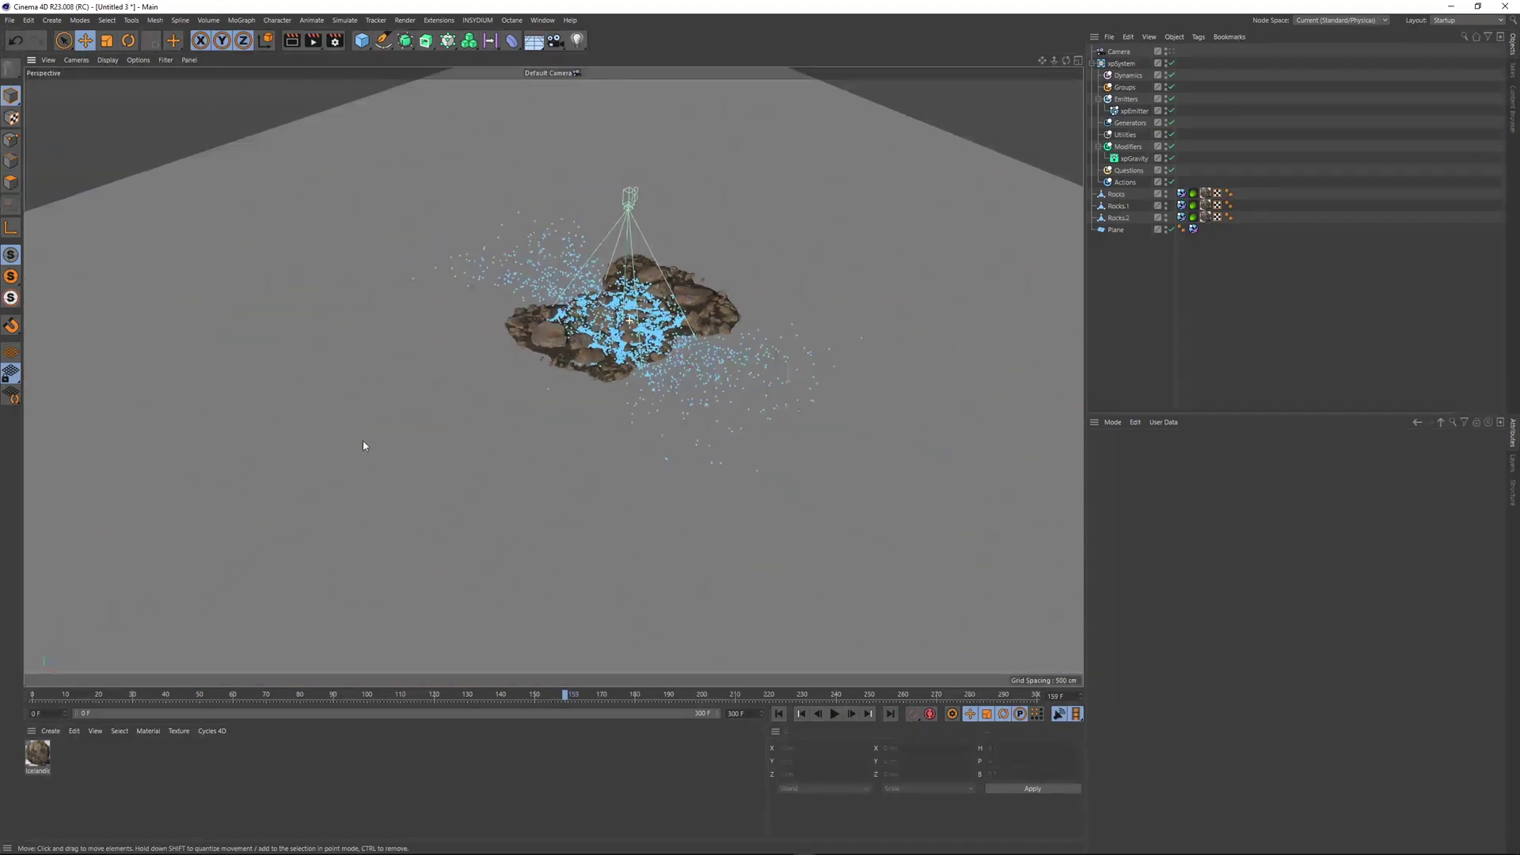
{"action": "left_click_drag", "start_coordinate": [628, 328], "coordinate": [621, 297], "text": "alt"}
{"action": "right_click_drag", "start_coordinate": [622, 297], "coordinate": [851, 248], "text": "alt"}
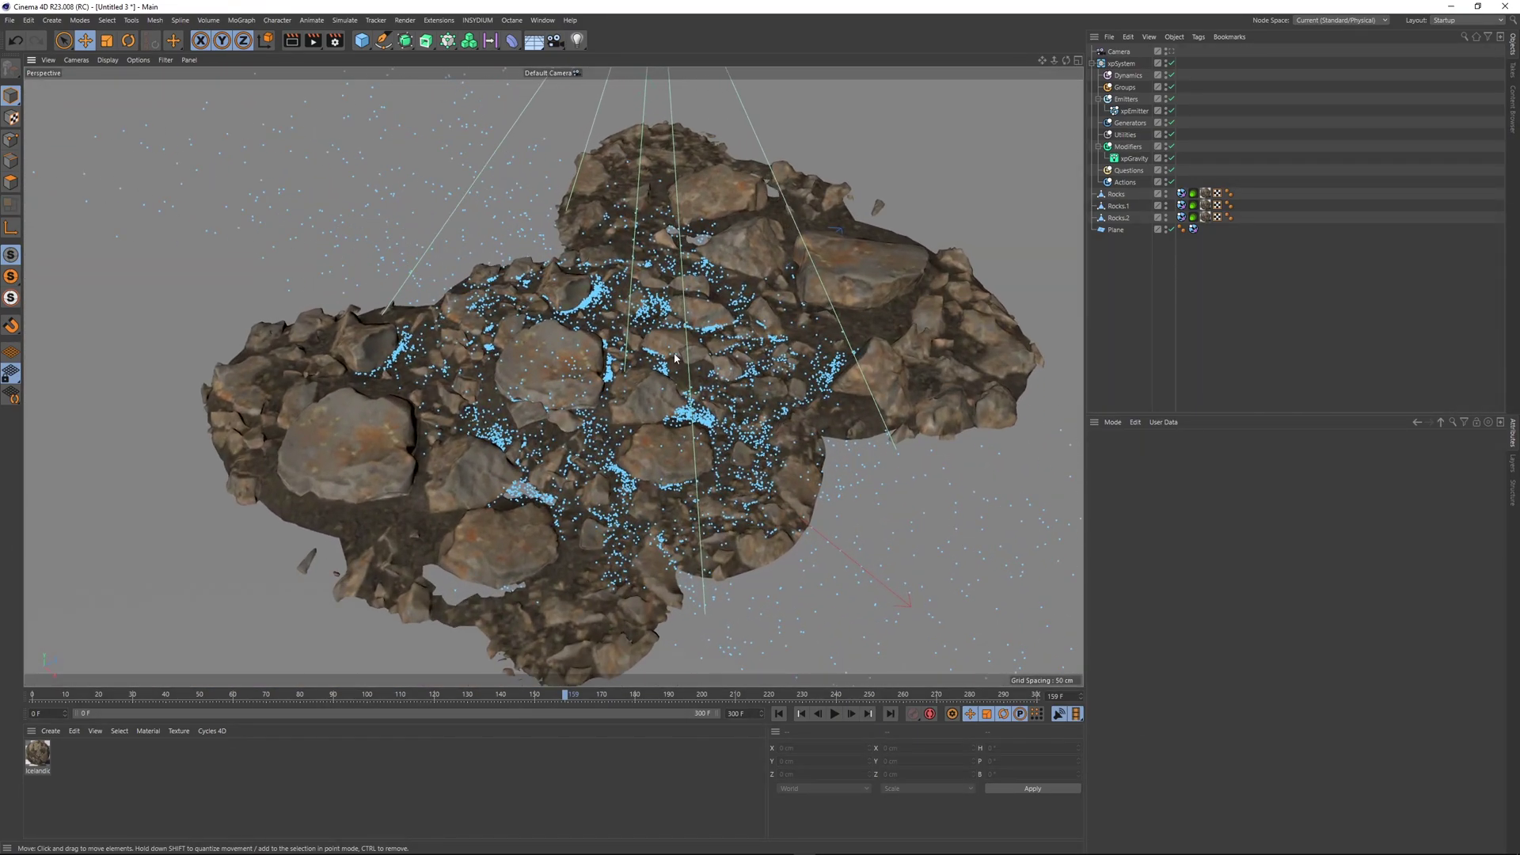
{"action": "left_click_drag", "start_coordinate": [673, 357], "coordinate": [667, 333], "text": "alt"}
{"action": "middle_click_drag", "start_coordinate": [647, 364], "coordinate": [610, 341], "text": "alt"}
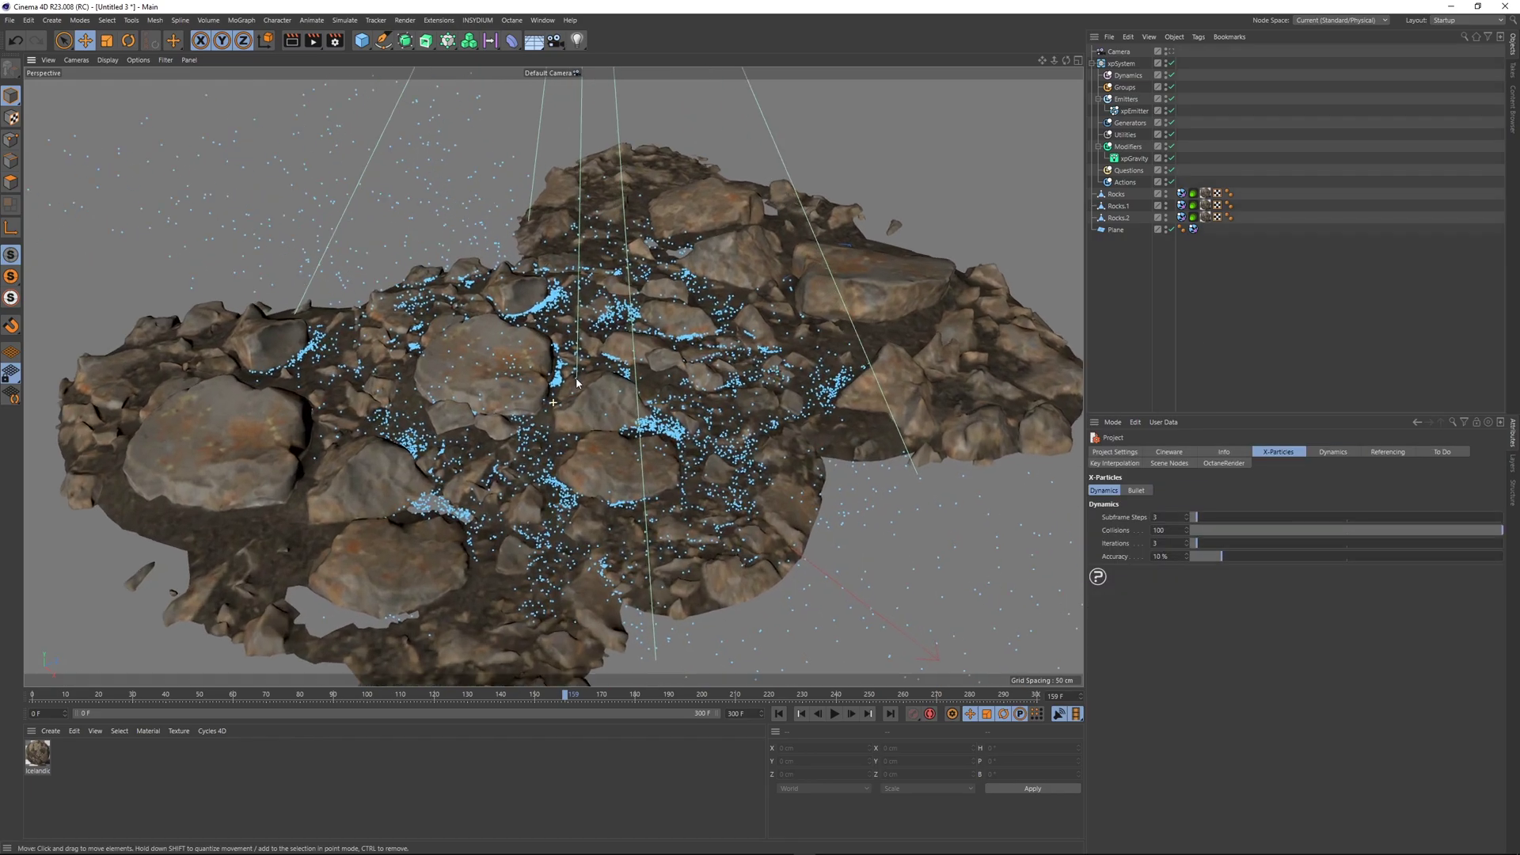
{"action": "middle_click_drag", "start_coordinate": [643, 449], "coordinate": [635, 413], "text": "alt"}
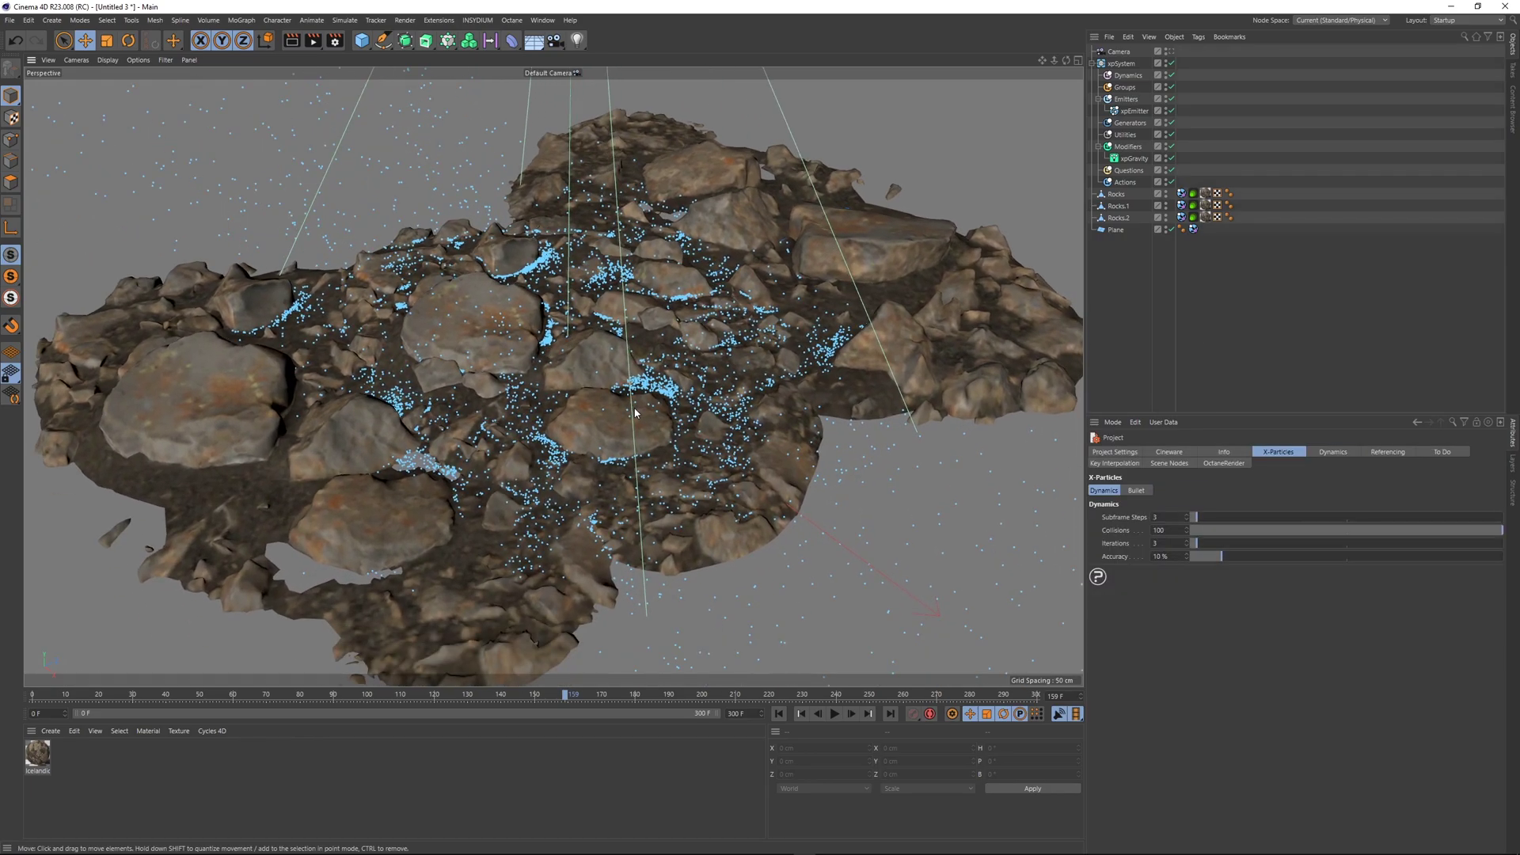
- Return to the first frame and set the xpEmitter's birthrate to 20000
{"action": "left_click", "coordinate": [780, 714]}
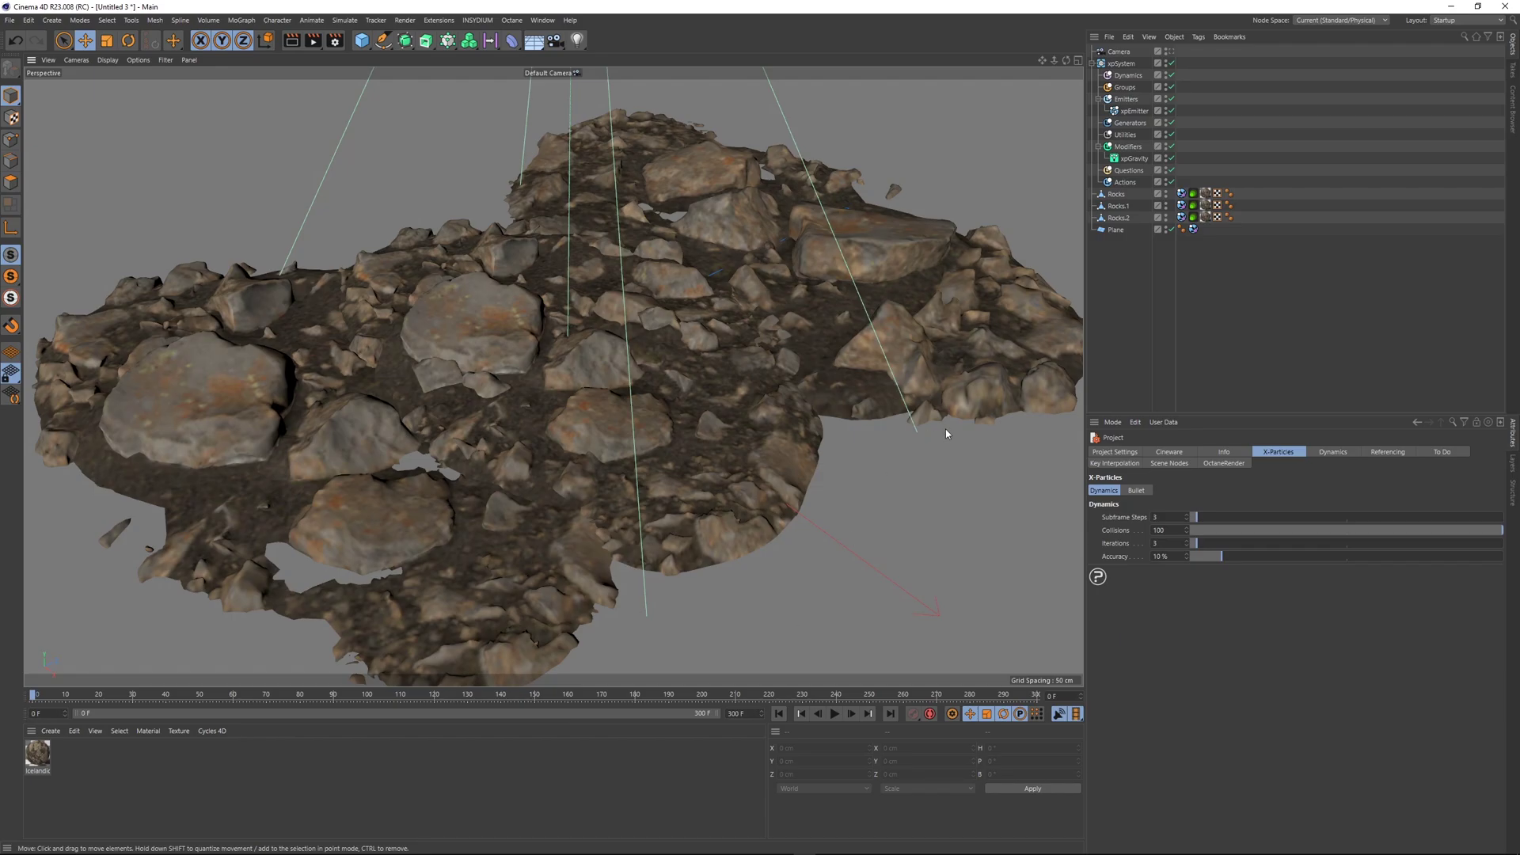
{"action": "left_click", "coordinate": [1132, 112]}
{"action": "left_click", "coordinate": [1241, 454]}
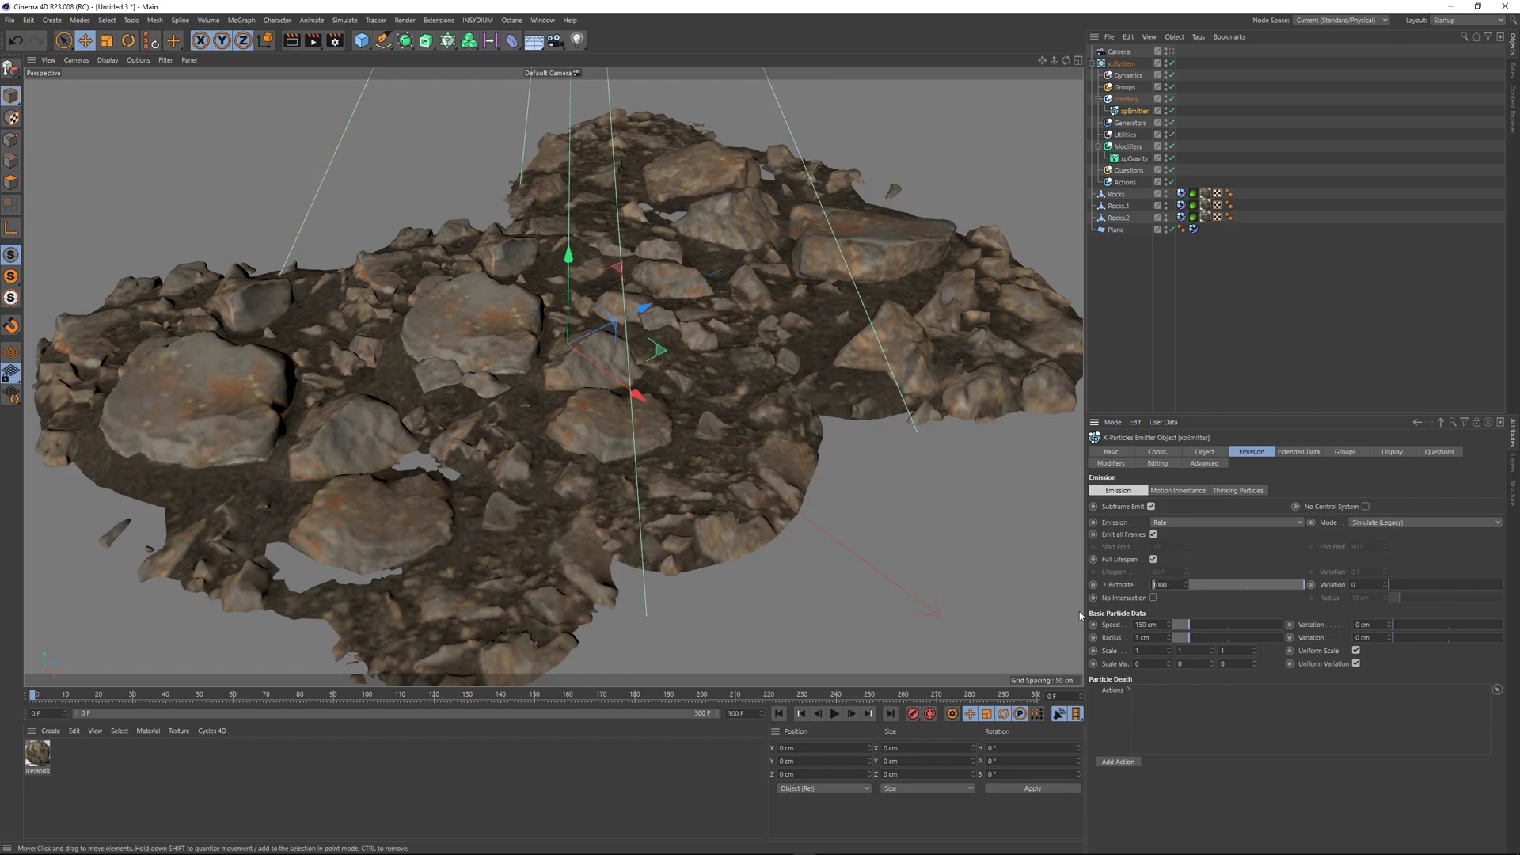
{"action": "type", "text": "20000"}
{"action": "key", "text": "Return"}
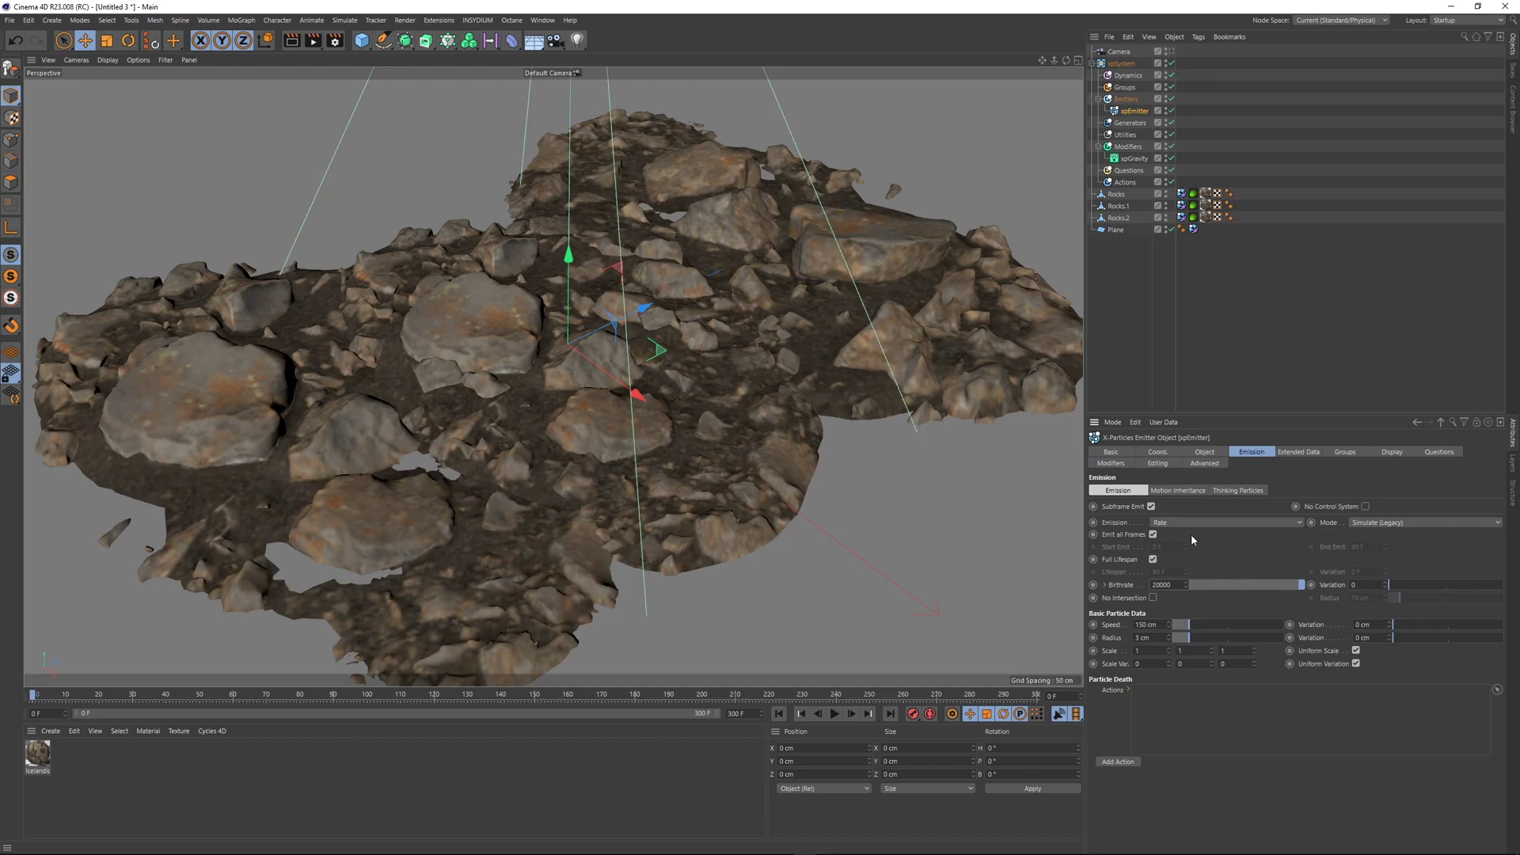
- Turn off Emit all Frames on the emitter and set its End Emit to 40 F
{"action": "left_click", "coordinate": [1153, 535]}
{"action": "left_click_drag", "start_coordinate": [1366, 549], "coordinate": [1225, 607]}
{"action": "type", "text": "4"}
- Play the denser emission and inspect the particle coverage over the rocks, both up close and from above
{"action": "left_click", "coordinate": [838, 717]}
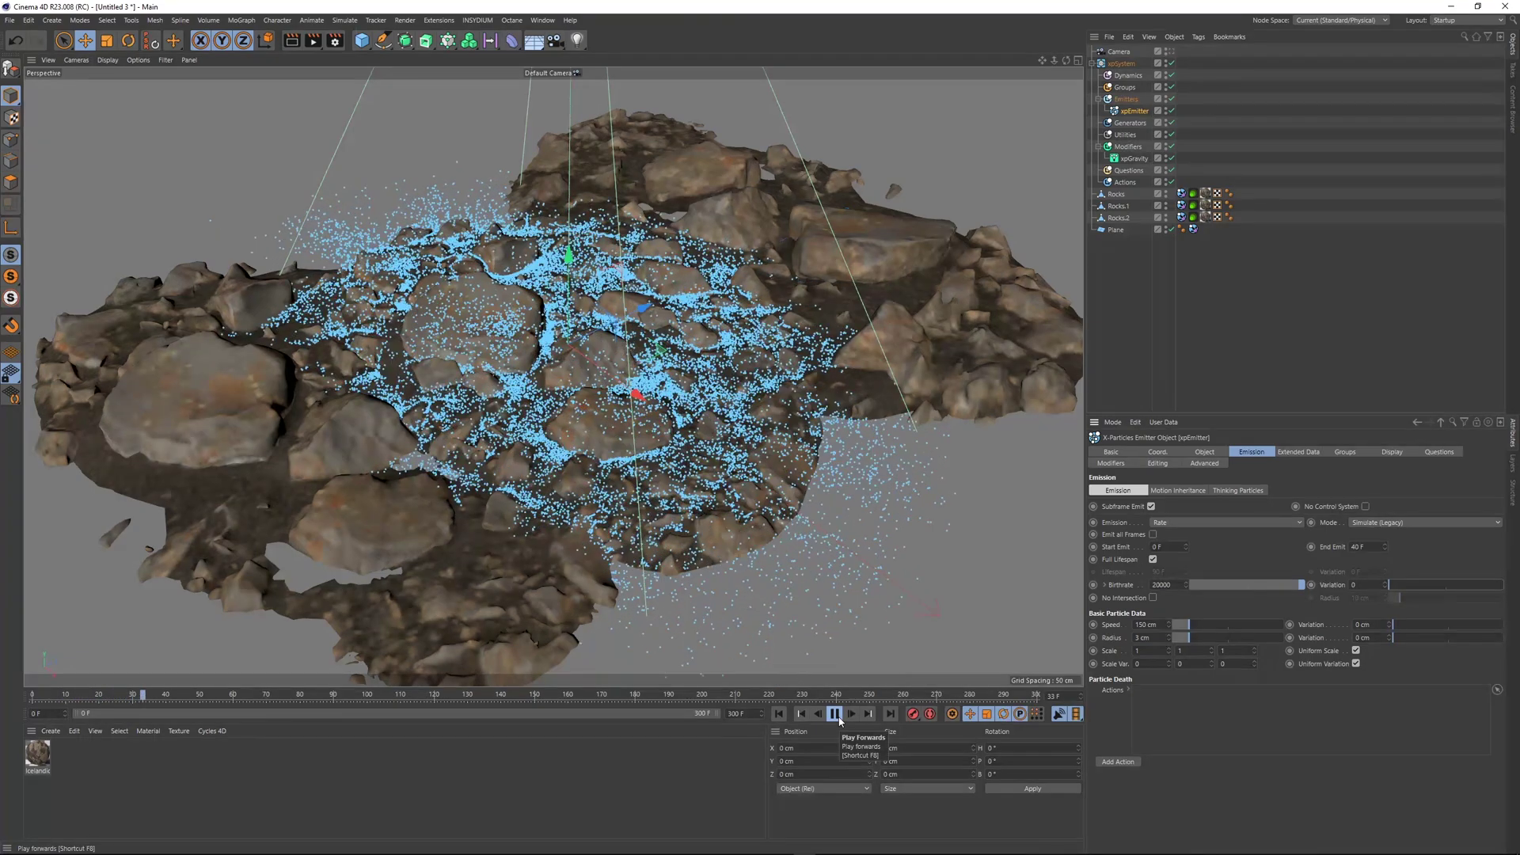
{"action": "left_click", "coordinate": [838, 715]}
{"action": "scroll", "coordinate": [578, 353], "scroll_direction": "up", "scroll_amount": 10}
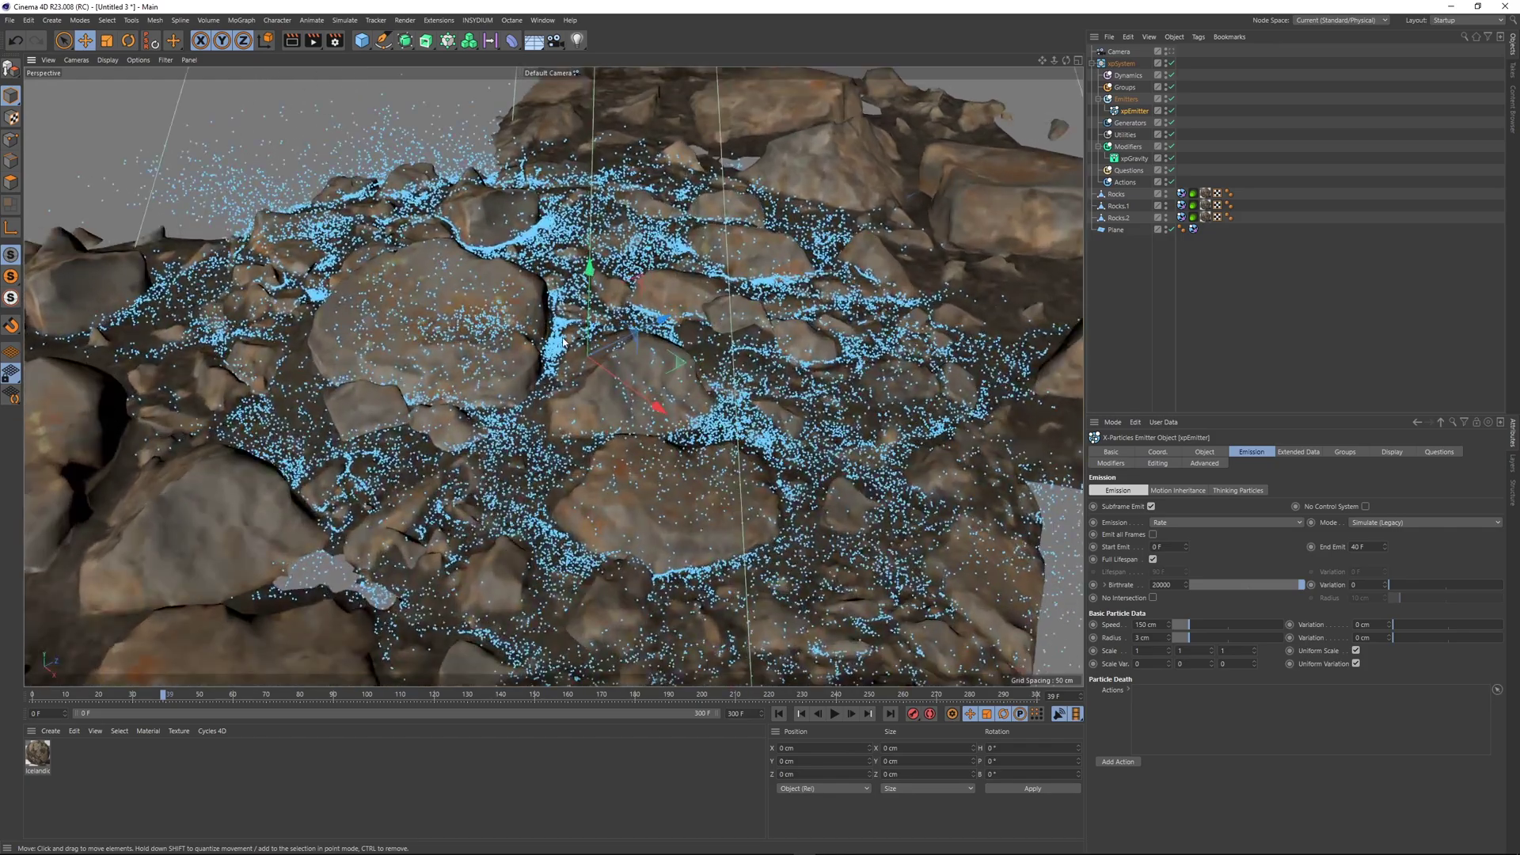
{"action": "scroll", "coordinate": [578, 352], "scroll_direction": "down", "scroll_amount": 7}
{"action": "mouse_move", "coordinate": [578, 352]}
{"action": "left_mouse_down", "text": "alt"}
{"action": "mouse_move", "coordinate": [673, 340]}
{"action": "mouse_move", "coordinate": [662, 381]}
{"action": "mouse_move", "coordinate": [597, 363]}
{"action": "left_mouse_up", "text": "alt"}
- Add an xpFluidFX object to the Dynamics folder of the xpSystem
{"action": "left_click", "coordinate": [1128, 75]}
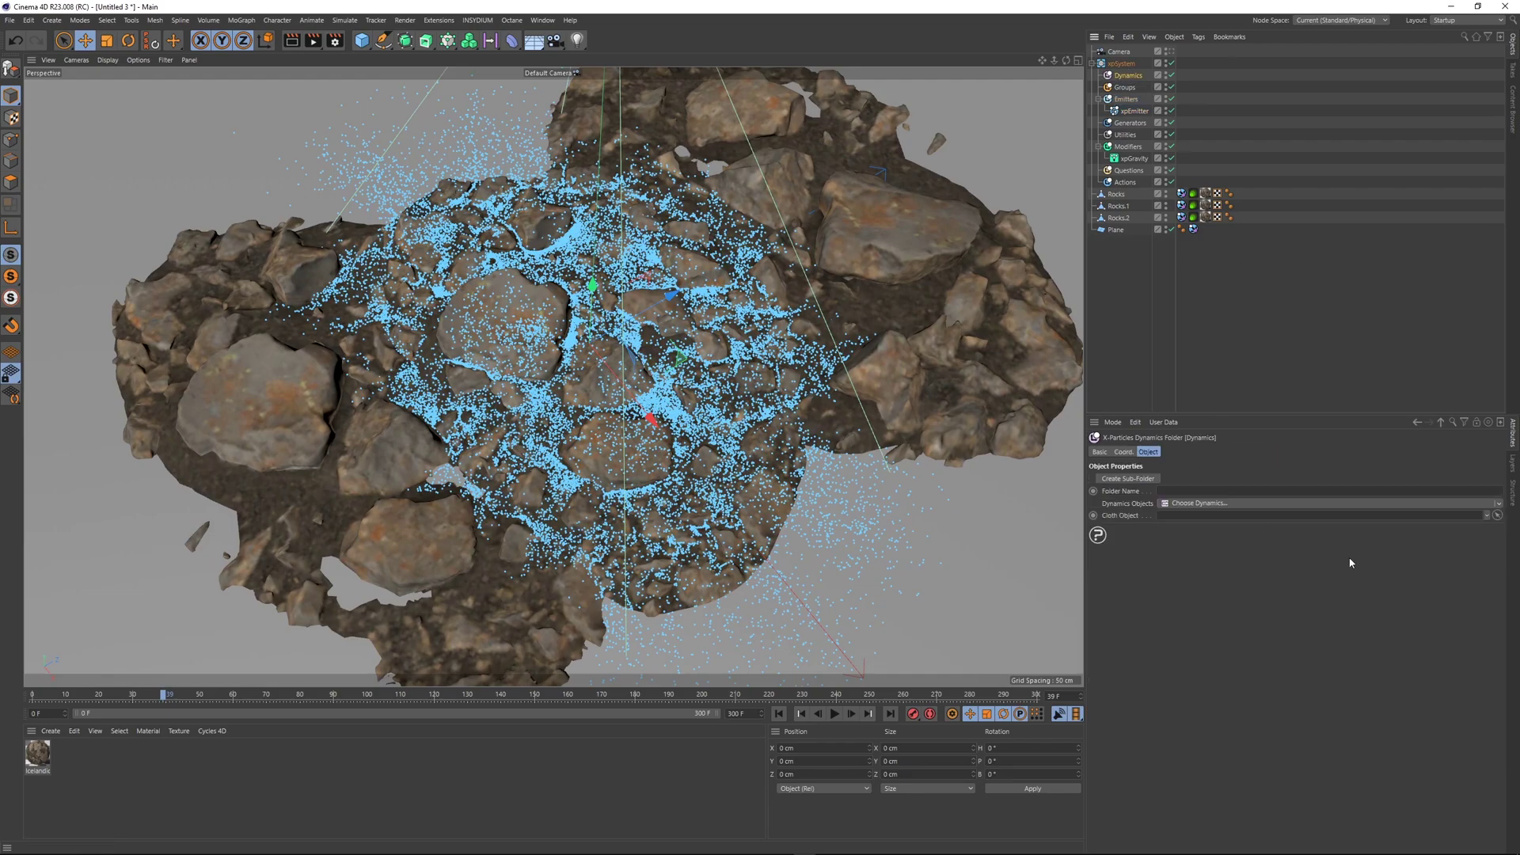
{"action": "left_click", "coordinate": [1499, 502]}
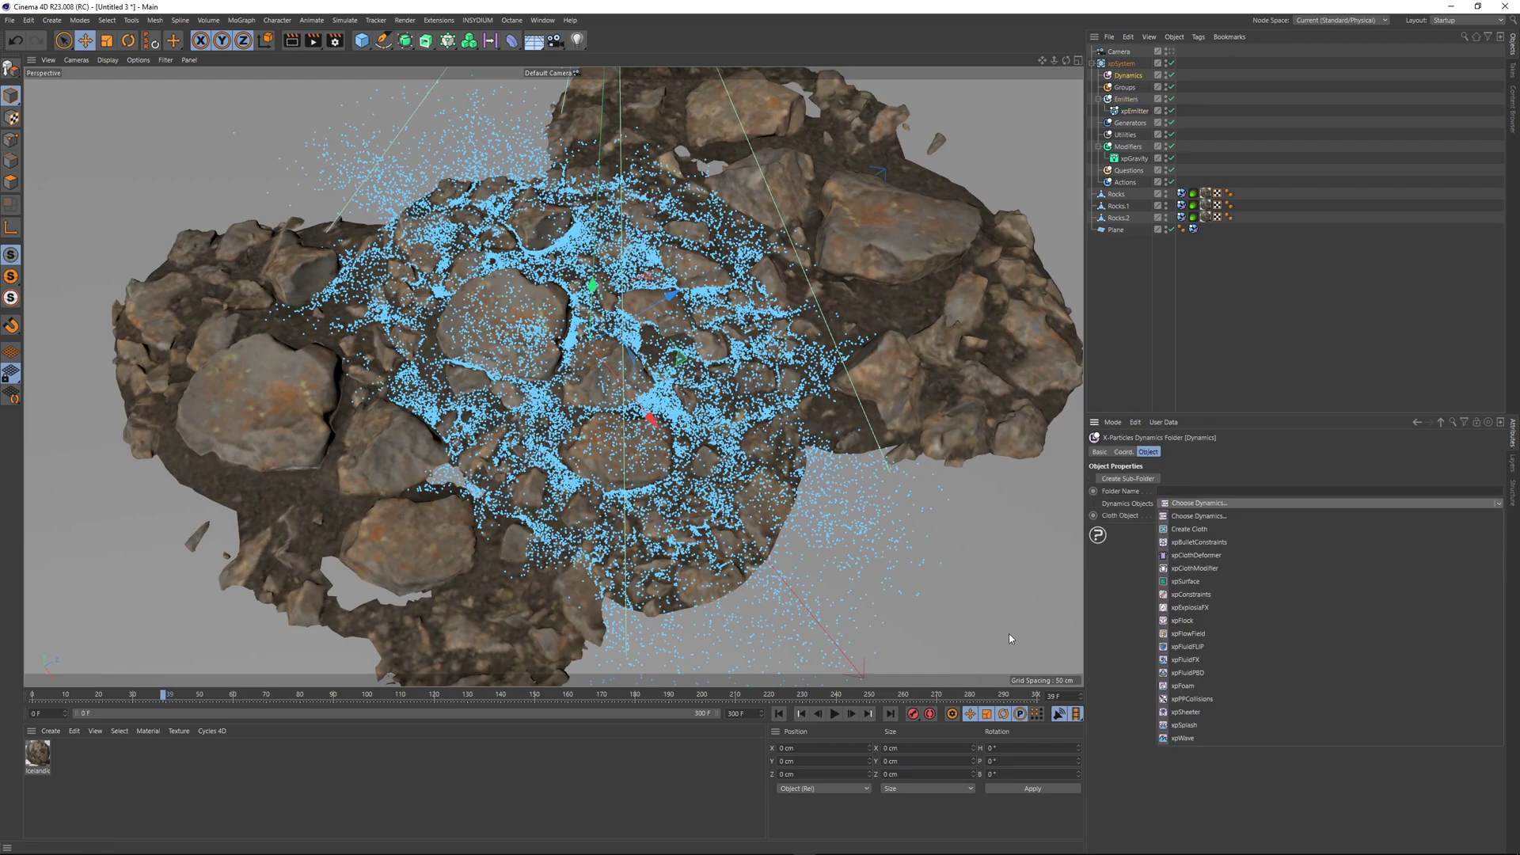
{"action": "left_click", "coordinate": [1225, 665]}
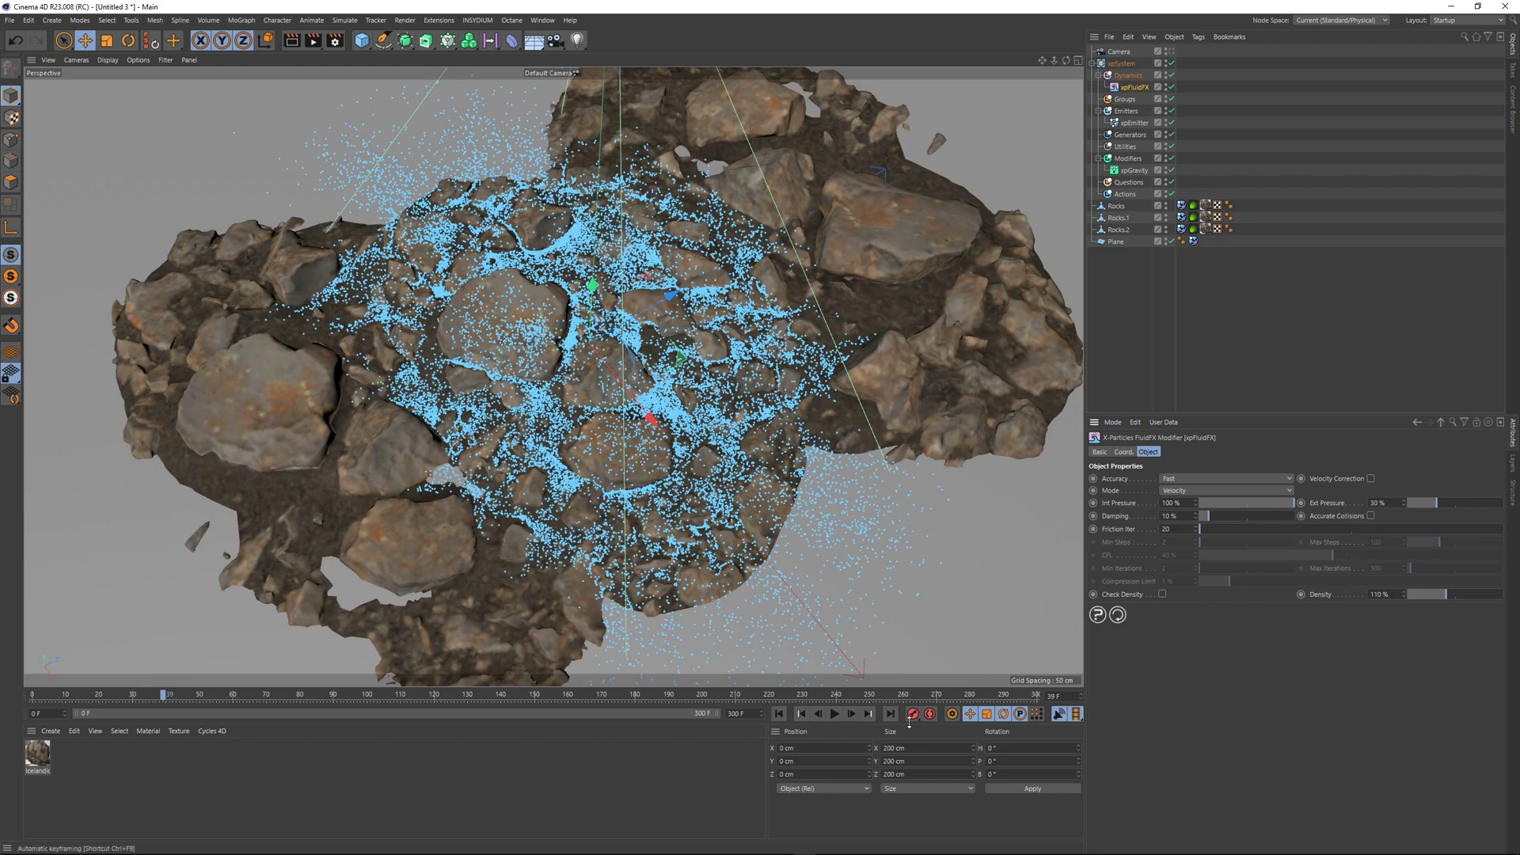
- Replay the simulation from the first frame with xpFluidFX active and examine how the fluid particles spread over the rocks
{"action": "left_click", "coordinate": [779, 714]}
{"action": "left_click", "coordinate": [839, 714]}
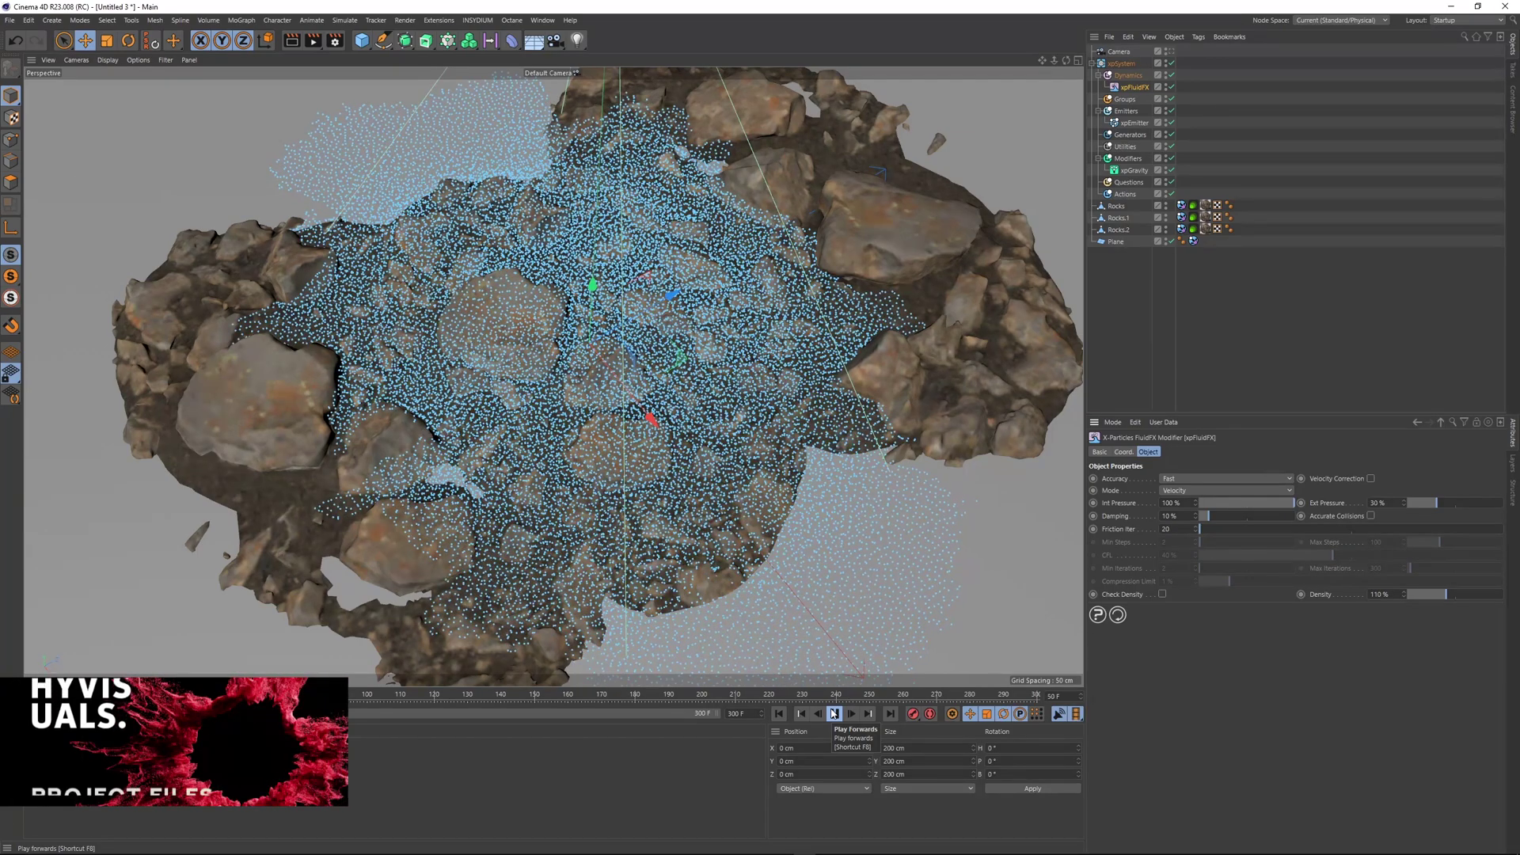
{"action": "left_click", "coordinate": [834, 713]}
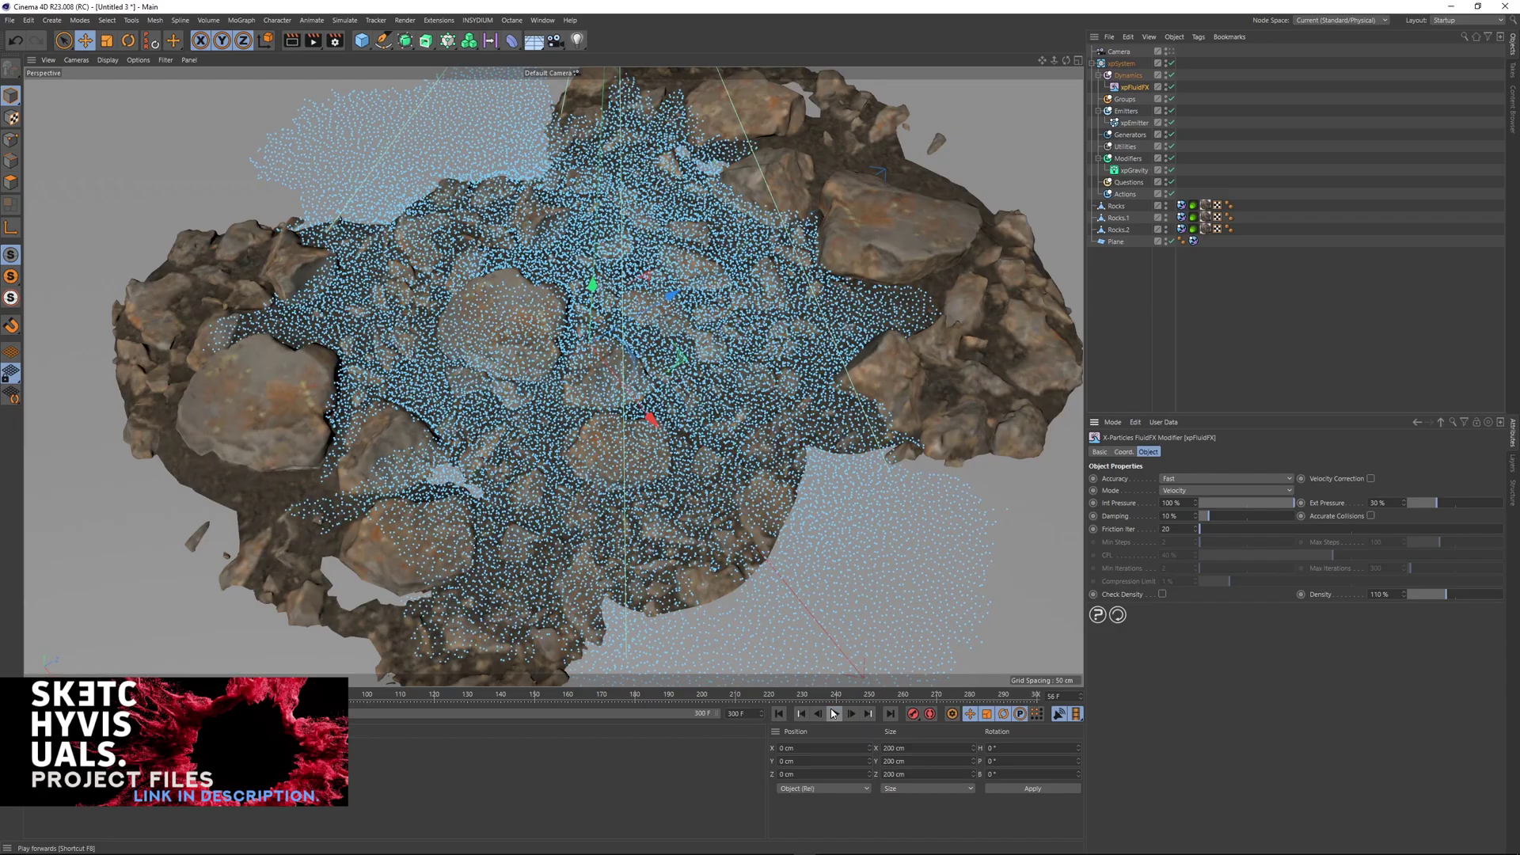
{"action": "right_click_drag", "start_coordinate": [597, 315], "coordinate": [842, 200], "text": "alt"}
{"action": "left_click_drag", "start_coordinate": [740, 306], "coordinate": [750, 271], "text": "alt"}
{"action": "right_click_drag", "start_coordinate": [751, 271], "coordinate": [488, 389], "text": "alt"}
{"action": "middle_click_drag", "start_coordinate": [723, 270], "coordinate": [596, 354], "text": "alt"}
{"action": "right_click_drag", "start_coordinate": [596, 353], "coordinate": [697, 321], "text": "alt"}
{"action": "left_click_drag", "start_coordinate": [616, 331], "coordinate": [655, 324], "text": "alt"}
{"action": "right_click_drag", "start_coordinate": [667, 299], "coordinate": [629, 361], "text": "alt"}
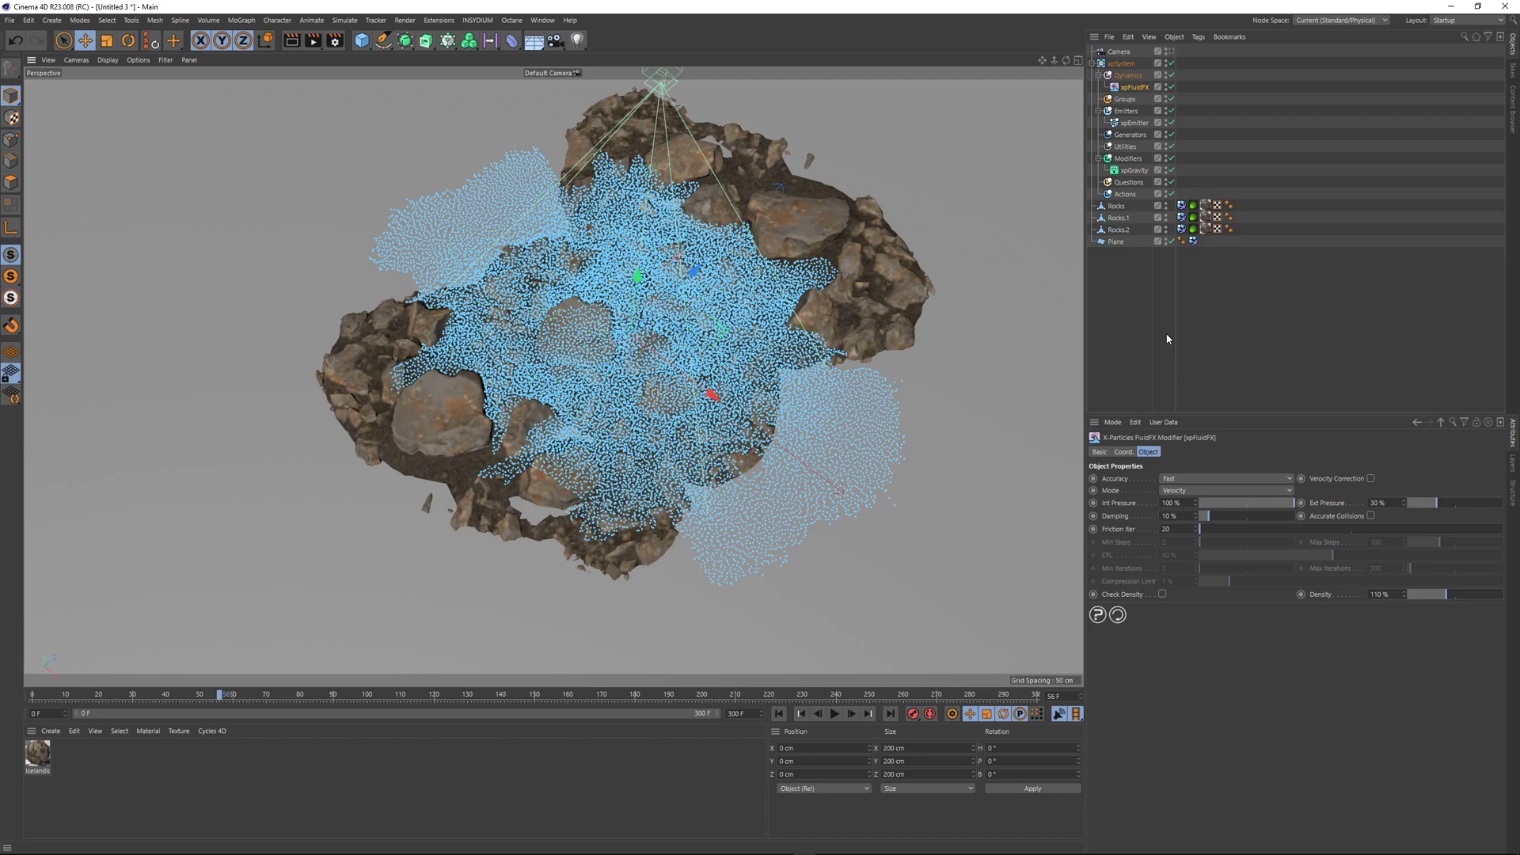
- Widen the name column of the object hierarchy slightly and set the xpEmitter's particle radius to 1 cm
{"action": "left_click_drag", "start_coordinate": [1176, 295], "coordinate": [1196, 294]}
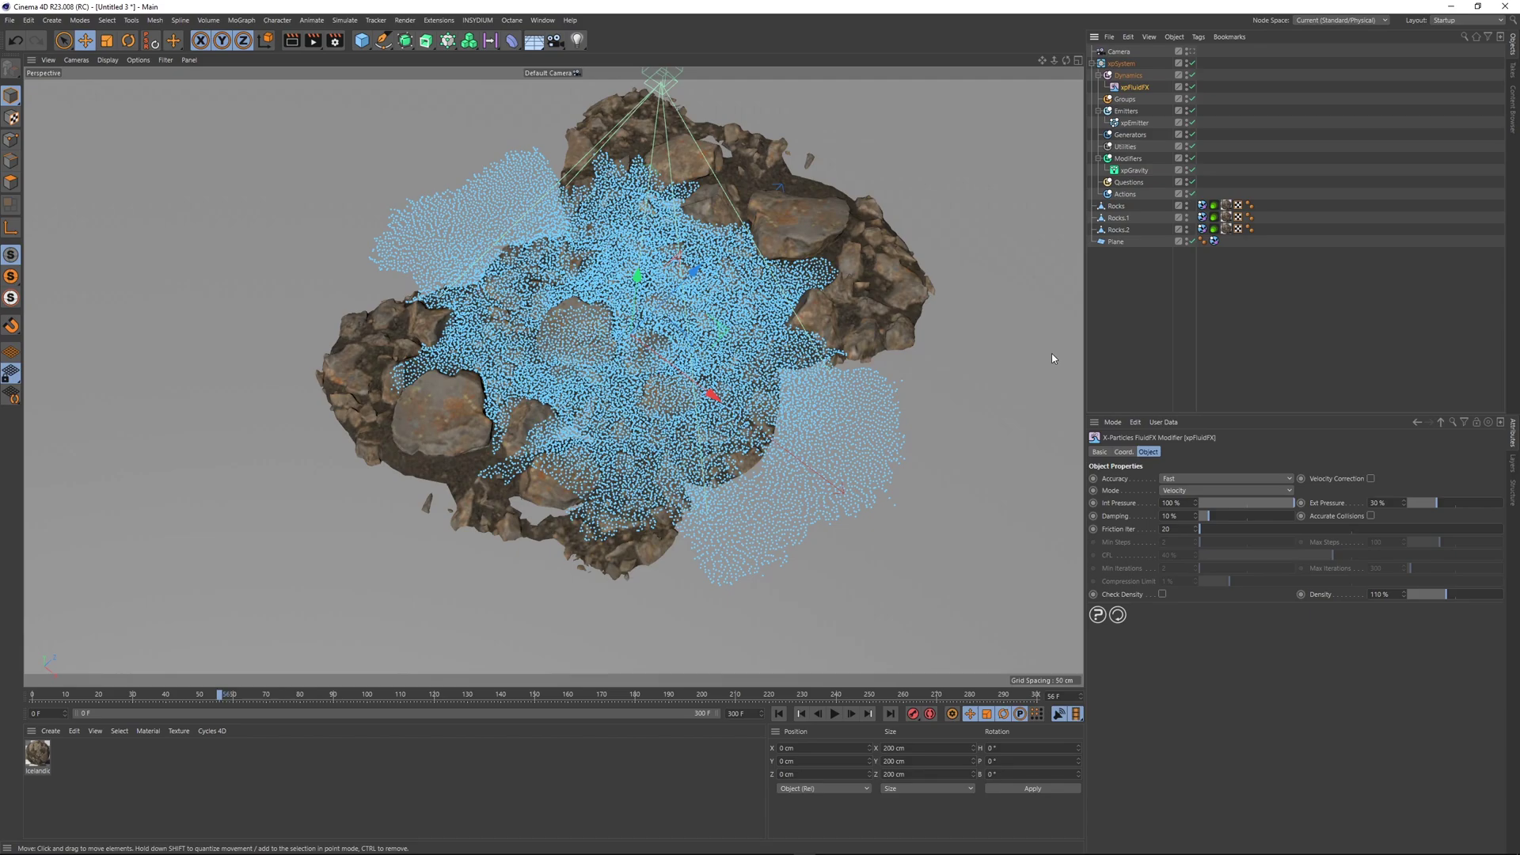
{"action": "scroll", "coordinate": [659, 395], "scroll_direction": "up", "scroll_amount": 1}
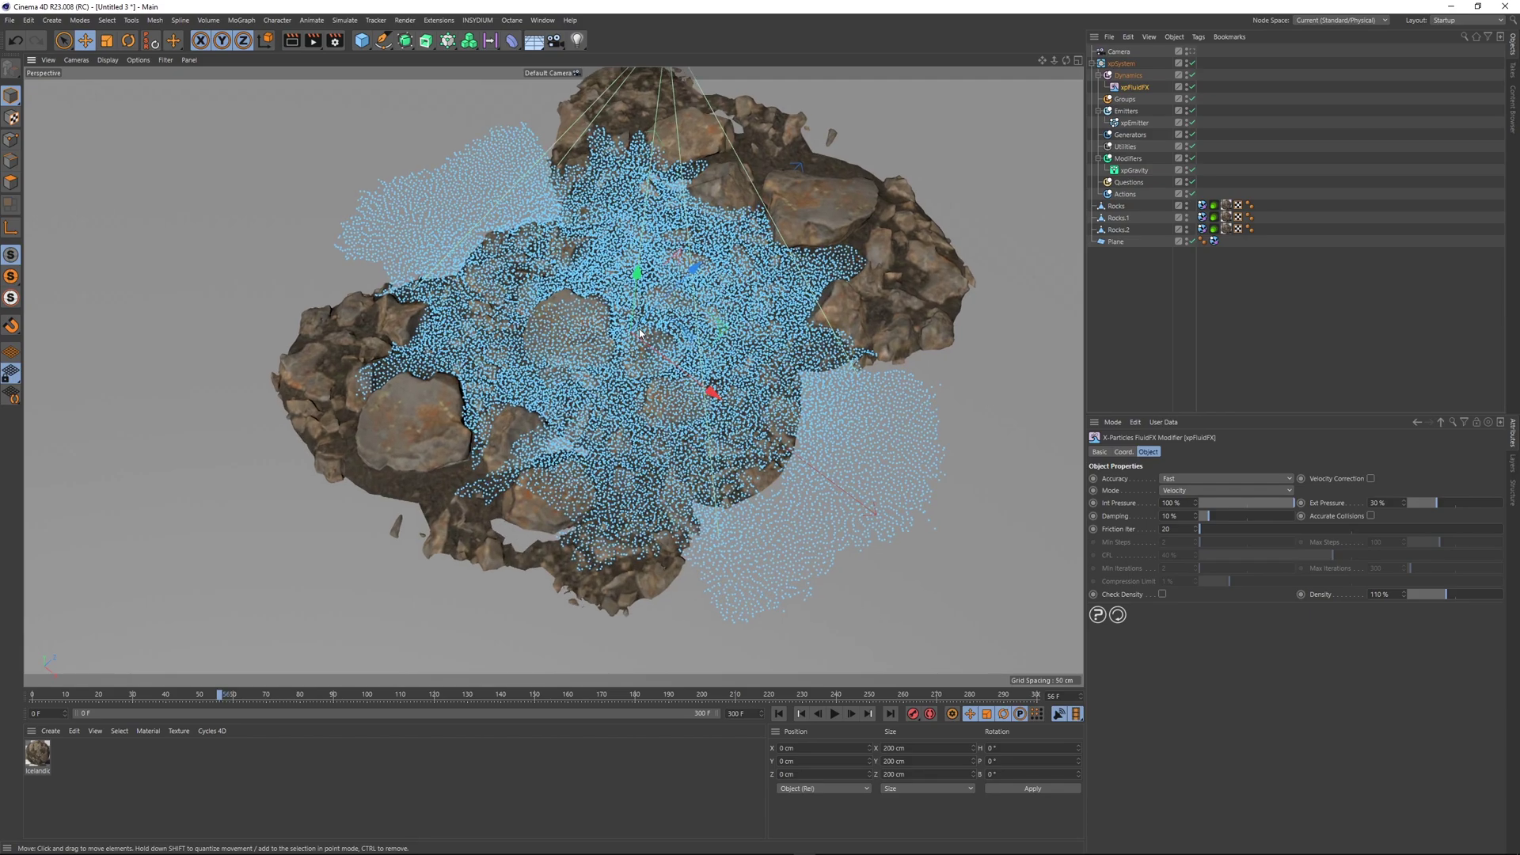
{"action": "middle_click_drag", "start_coordinate": [659, 396], "coordinate": [633, 415], "text": "alt"}
{"action": "left_click_drag", "start_coordinate": [610, 342], "coordinate": [579, 315], "text": "alt"}
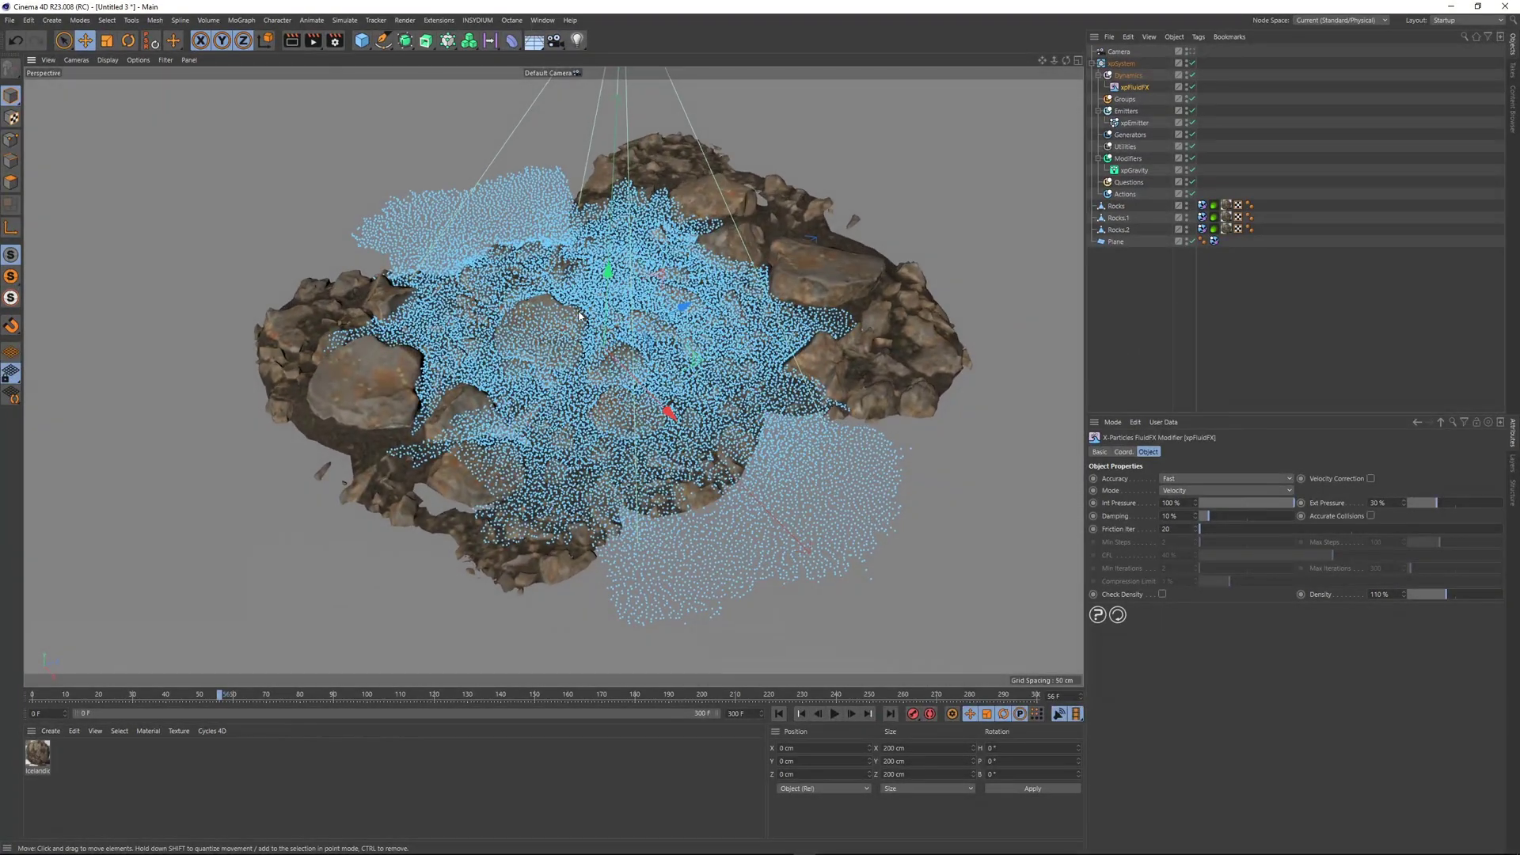
{"action": "left_click", "coordinate": [1099, 337]}
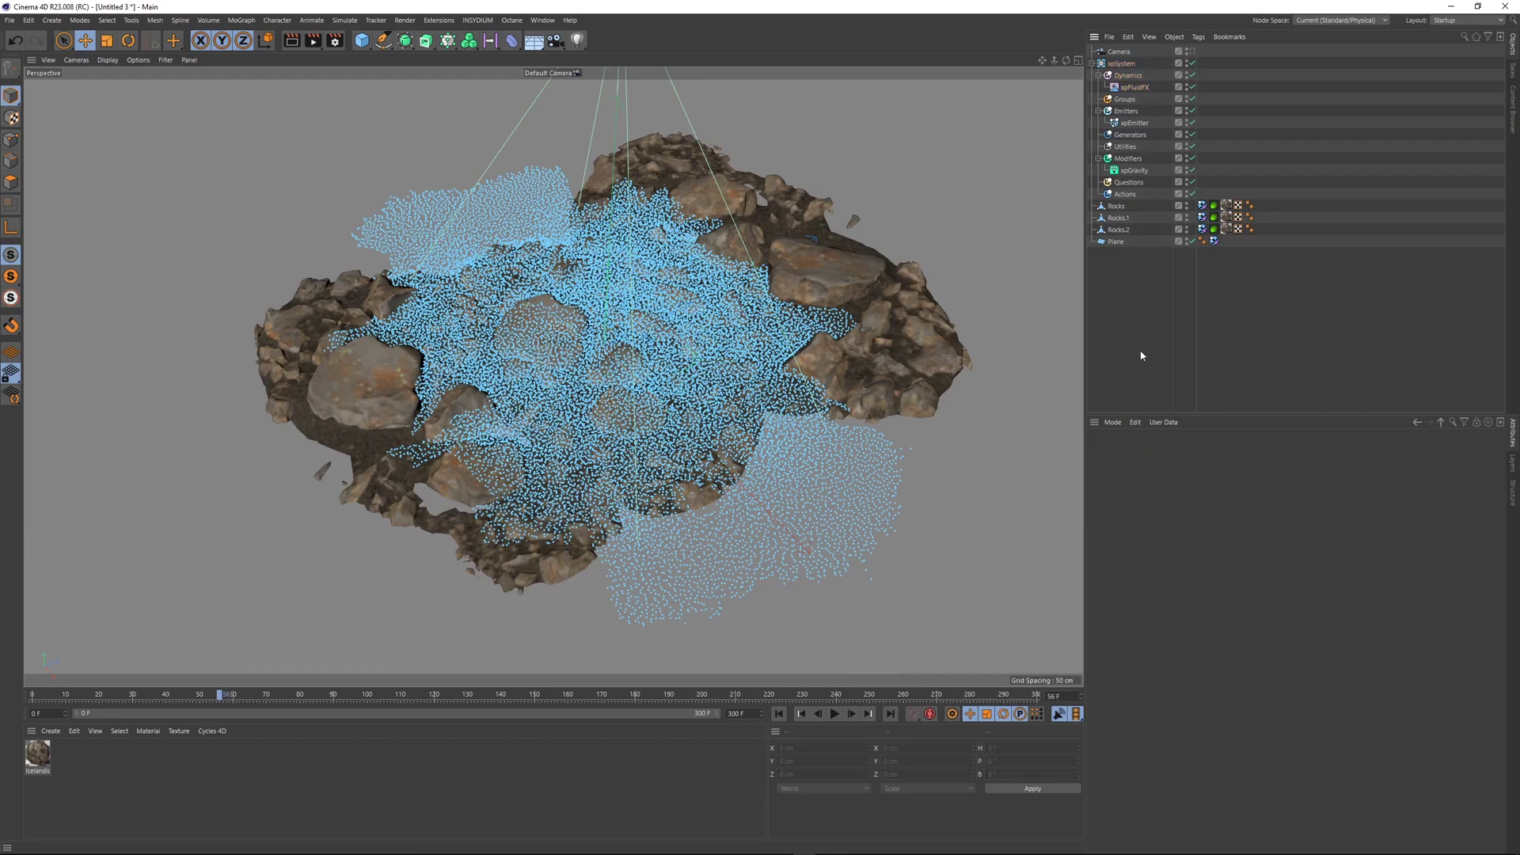
{"action": "left_click", "coordinate": [1138, 125]}
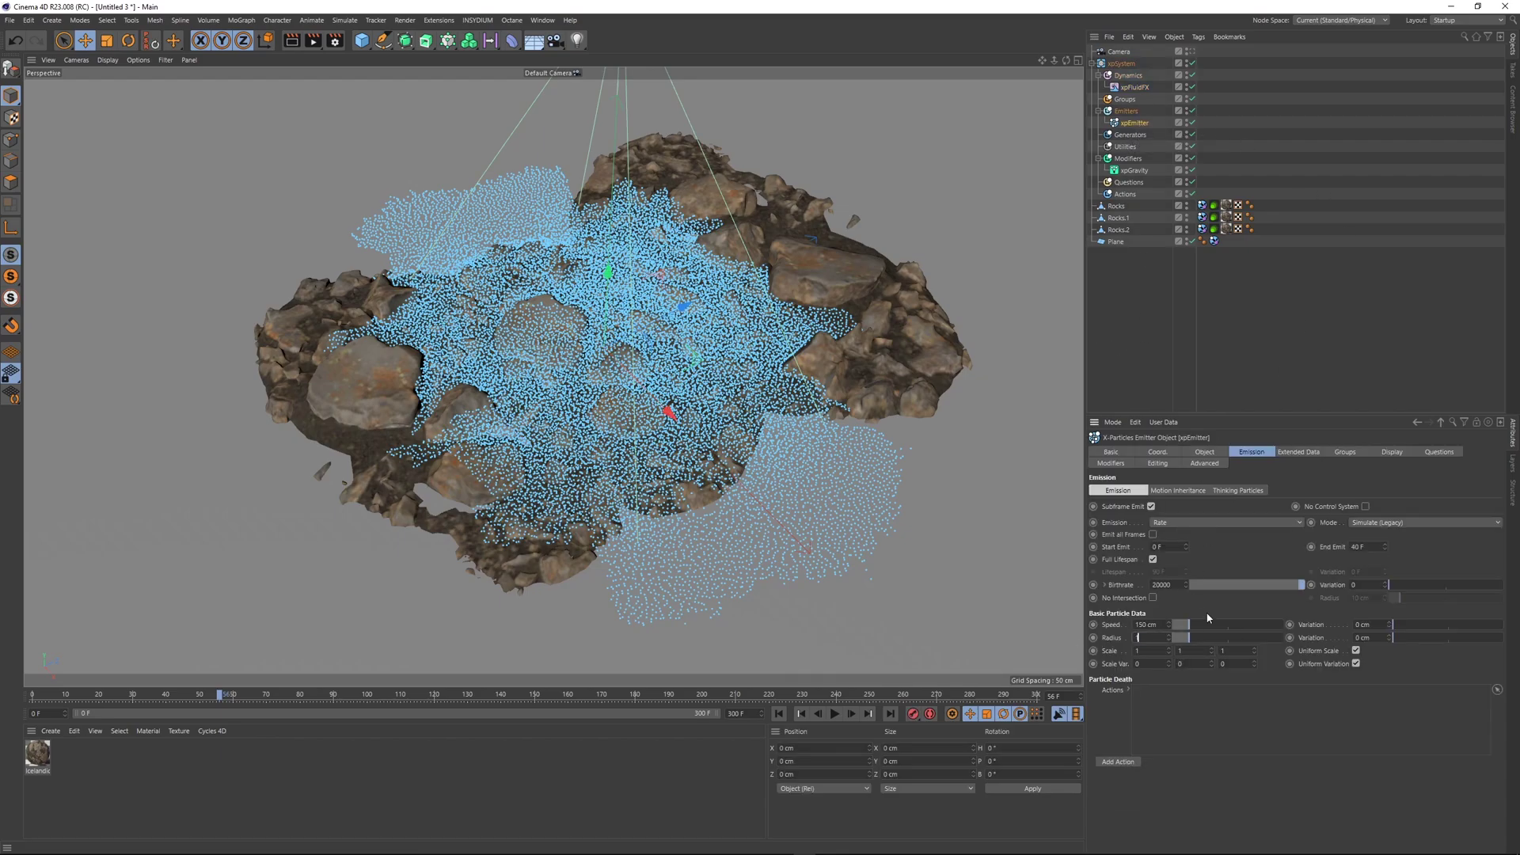
- Replay the fluid simulation from the first frame to check the effect of the 1 cm particle radius
{"action": "left_click", "coordinate": [779, 714]}
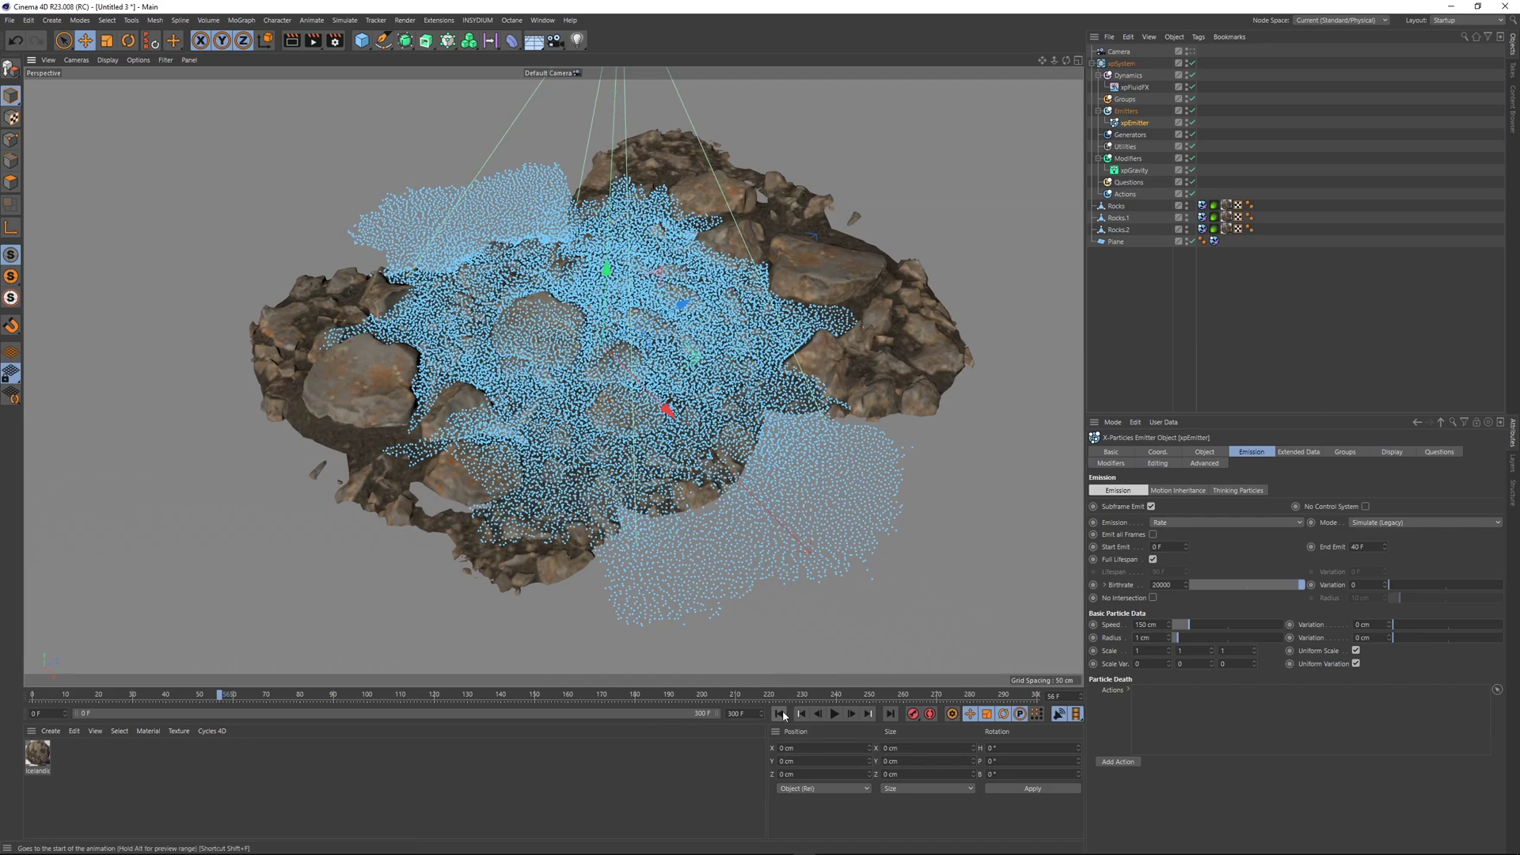
{"action": "left_click", "coordinate": [837, 715]}
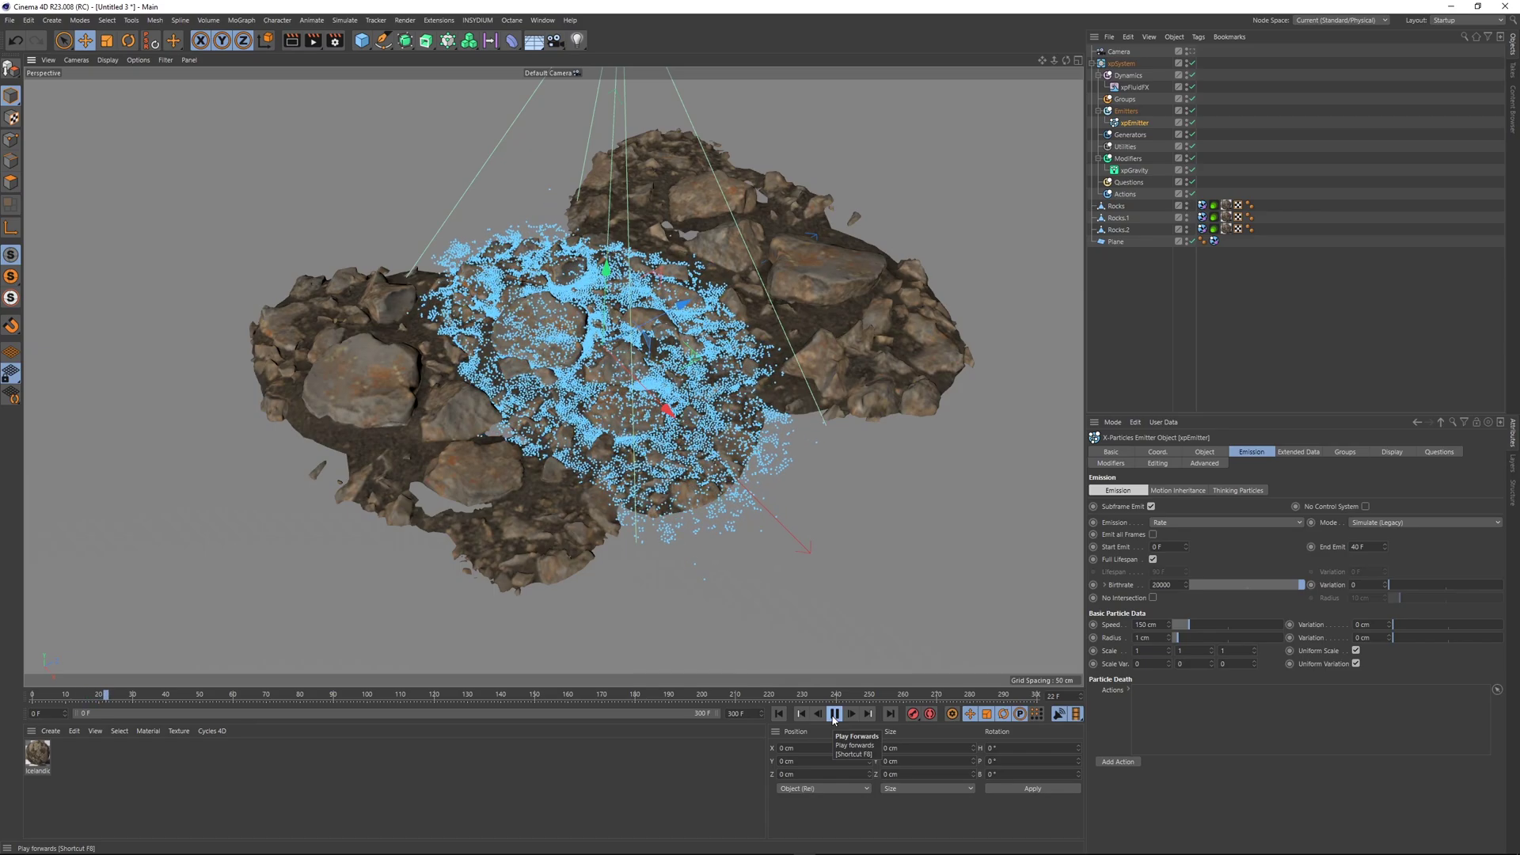
{"action": "left_click", "coordinate": [834, 715]}
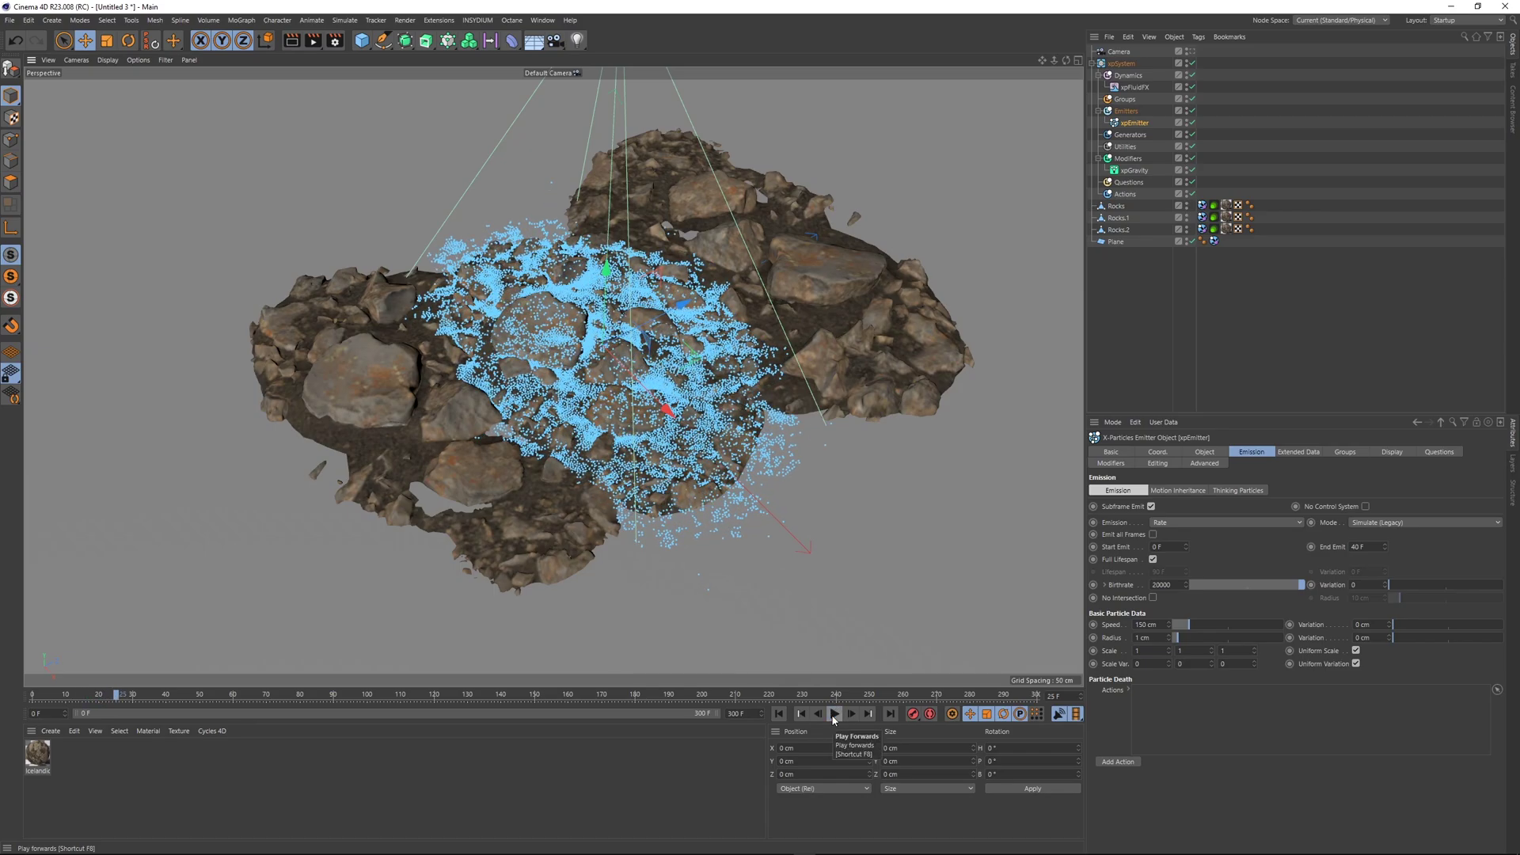
- Resume the fluid simulation, pause it around frame 47 and examine closely how the particles flow between the rocks
{"action": "left_click", "coordinate": [833, 715]}
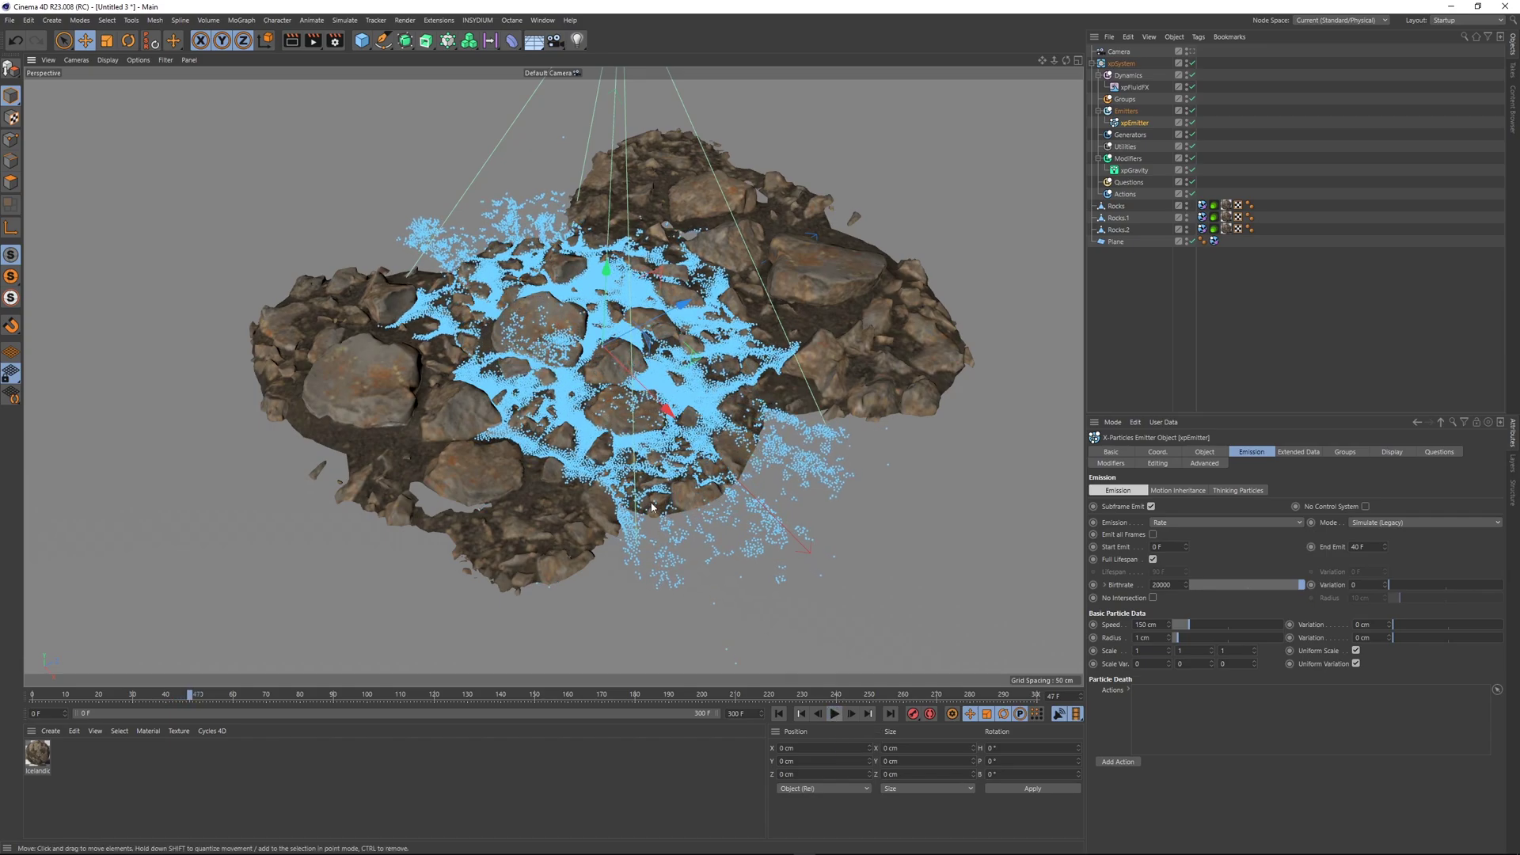
{"action": "left_click", "coordinate": [835, 714]}
{"action": "scroll", "coordinate": [705, 460], "scroll_direction": "up", "scroll_amount": 5}
{"action": "left_click_drag", "start_coordinate": [705, 460], "coordinate": [621, 353], "text": "alt"}
{"action": "scroll", "coordinate": [591, 339], "scroll_direction": "up", "scroll_amount": 4}
{"action": "scroll", "coordinate": [621, 352], "scroll_direction": "down", "scroll_amount": 3}
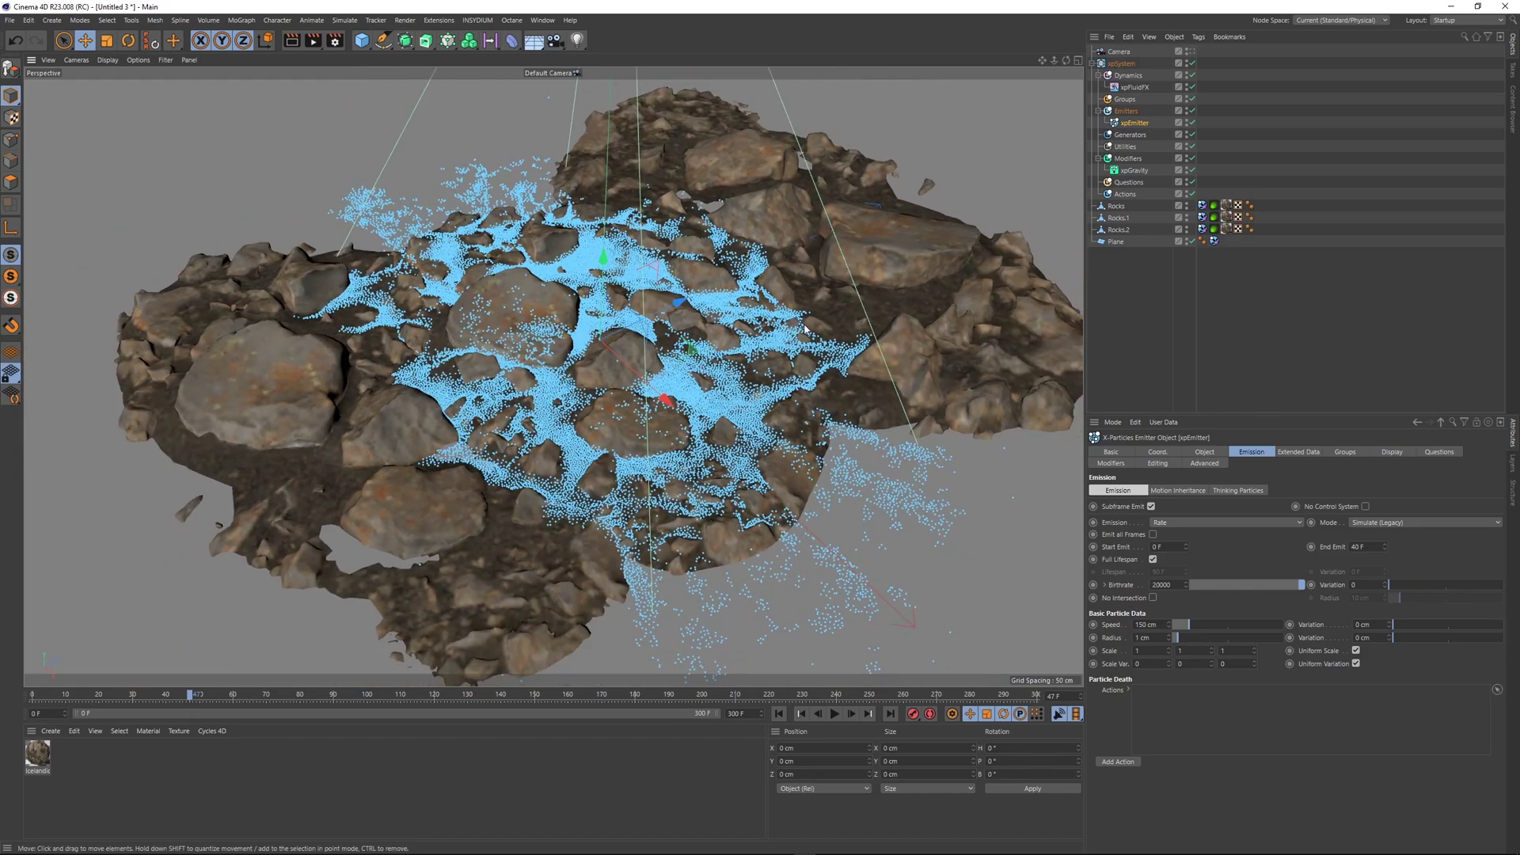
- Set the xpEmitter's fluid type to Granular with viscosity 50, stability 20 and cohesion 25%
{"action": "left_click", "coordinate": [1289, 453]}
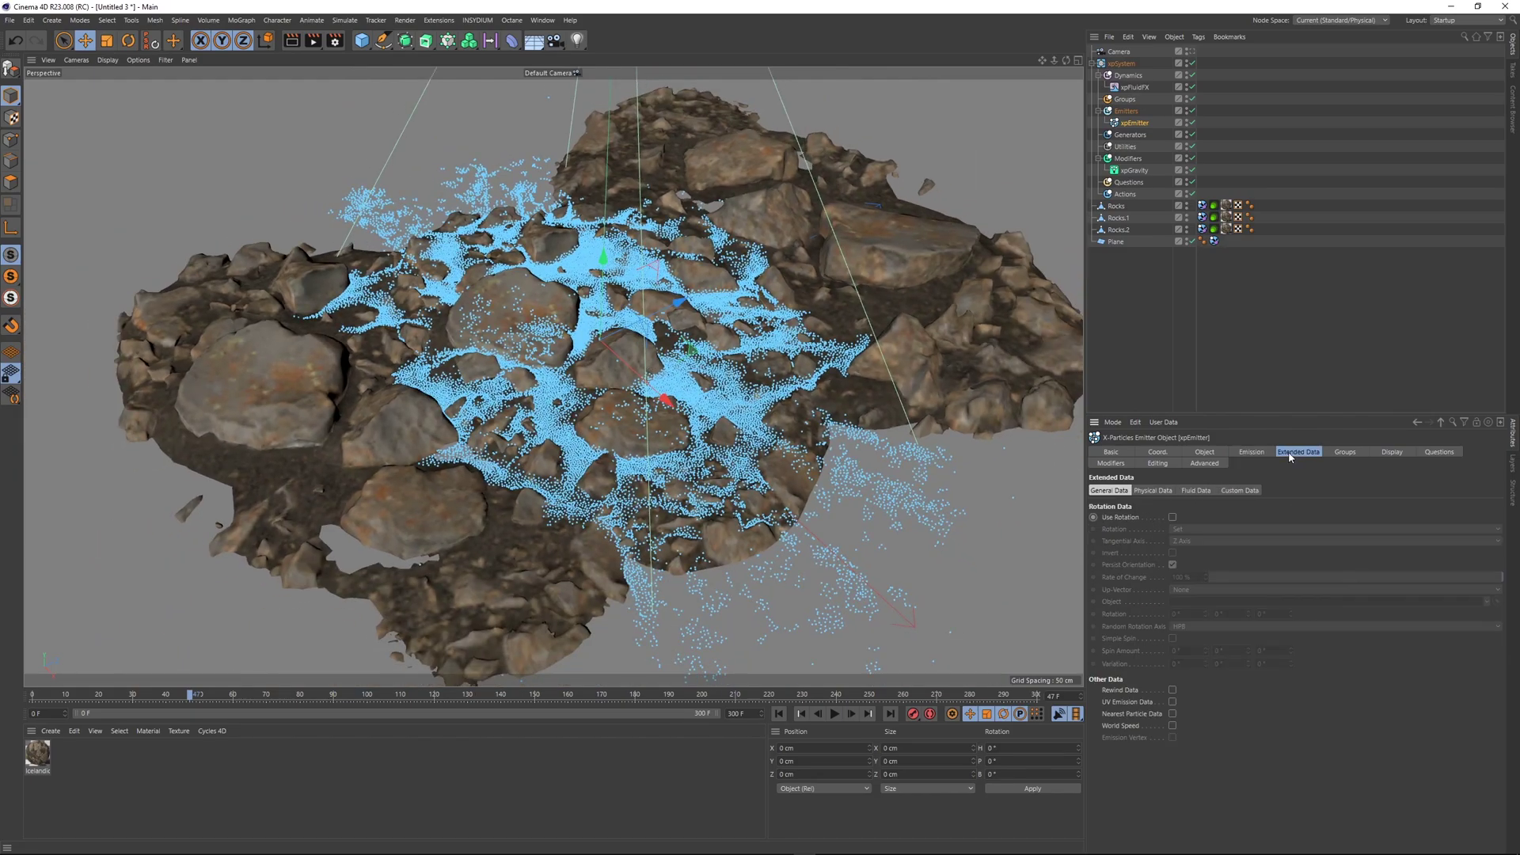
{"action": "left_click", "coordinate": [1196, 490]}
{"action": "left_click", "coordinate": [1179, 513]}
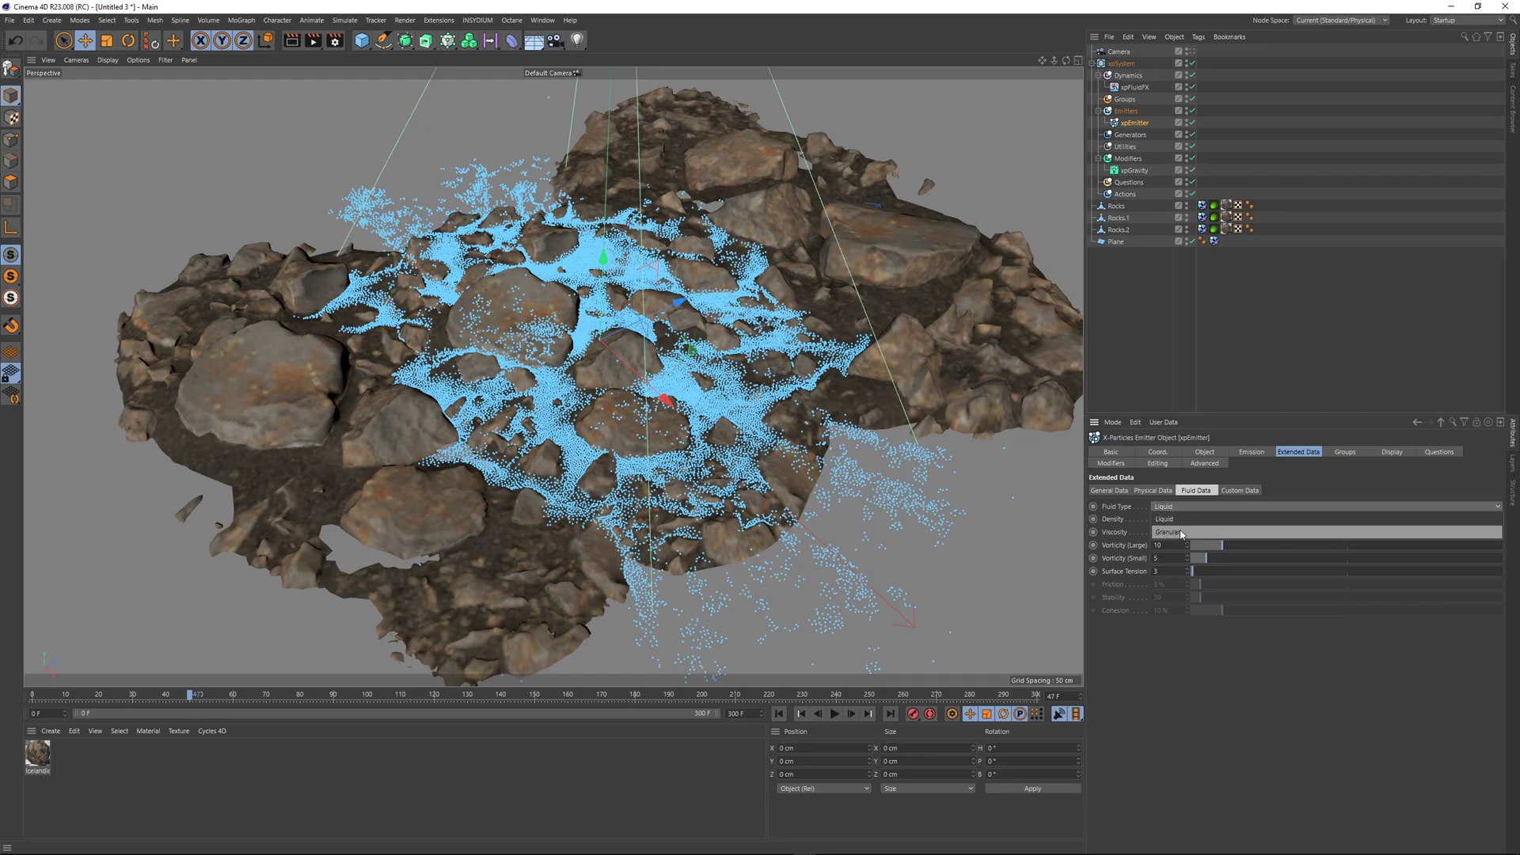
{"action": "left_click", "coordinate": [1168, 531]}
{"action": "left_click", "coordinate": [1175, 534]}
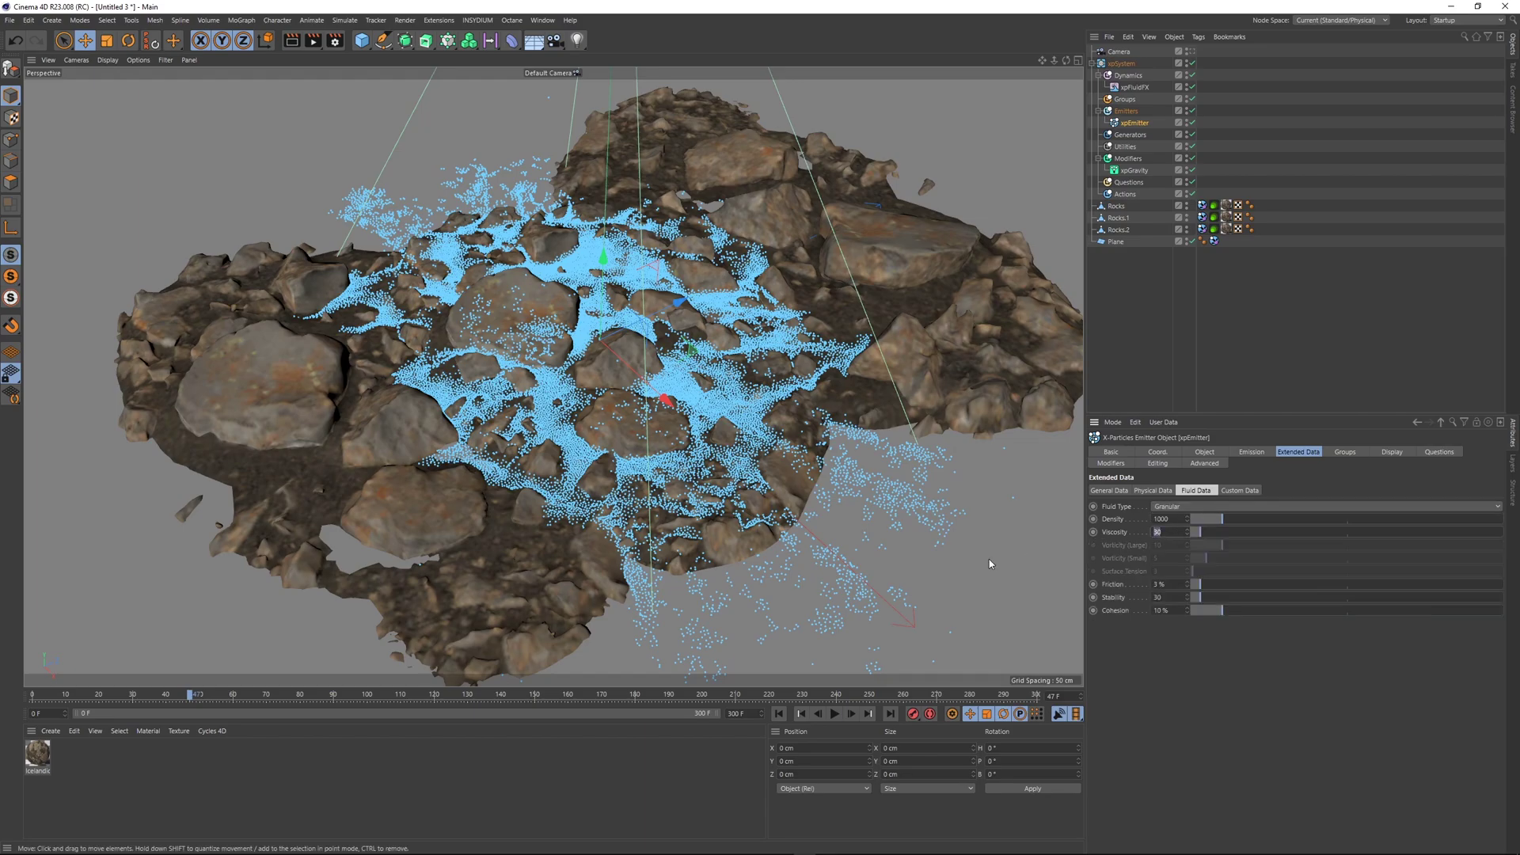
{"action": "type", "text": "50"}
{"action": "key", "text": "Tab"}
{"action": "type", "text": "2"}
{"action": "left_click_drag", "start_coordinate": [1169, 611], "coordinate": [1048, 649]}
{"action": "type", "text": "25"}
{"action": "key", "text": "Return"}
- Replay the granular simulation from the first frame, pause it and view the result through the top-down camera
{"action": "left_click", "coordinate": [784, 717]}
{"action": "left_click", "coordinate": [833, 714]}
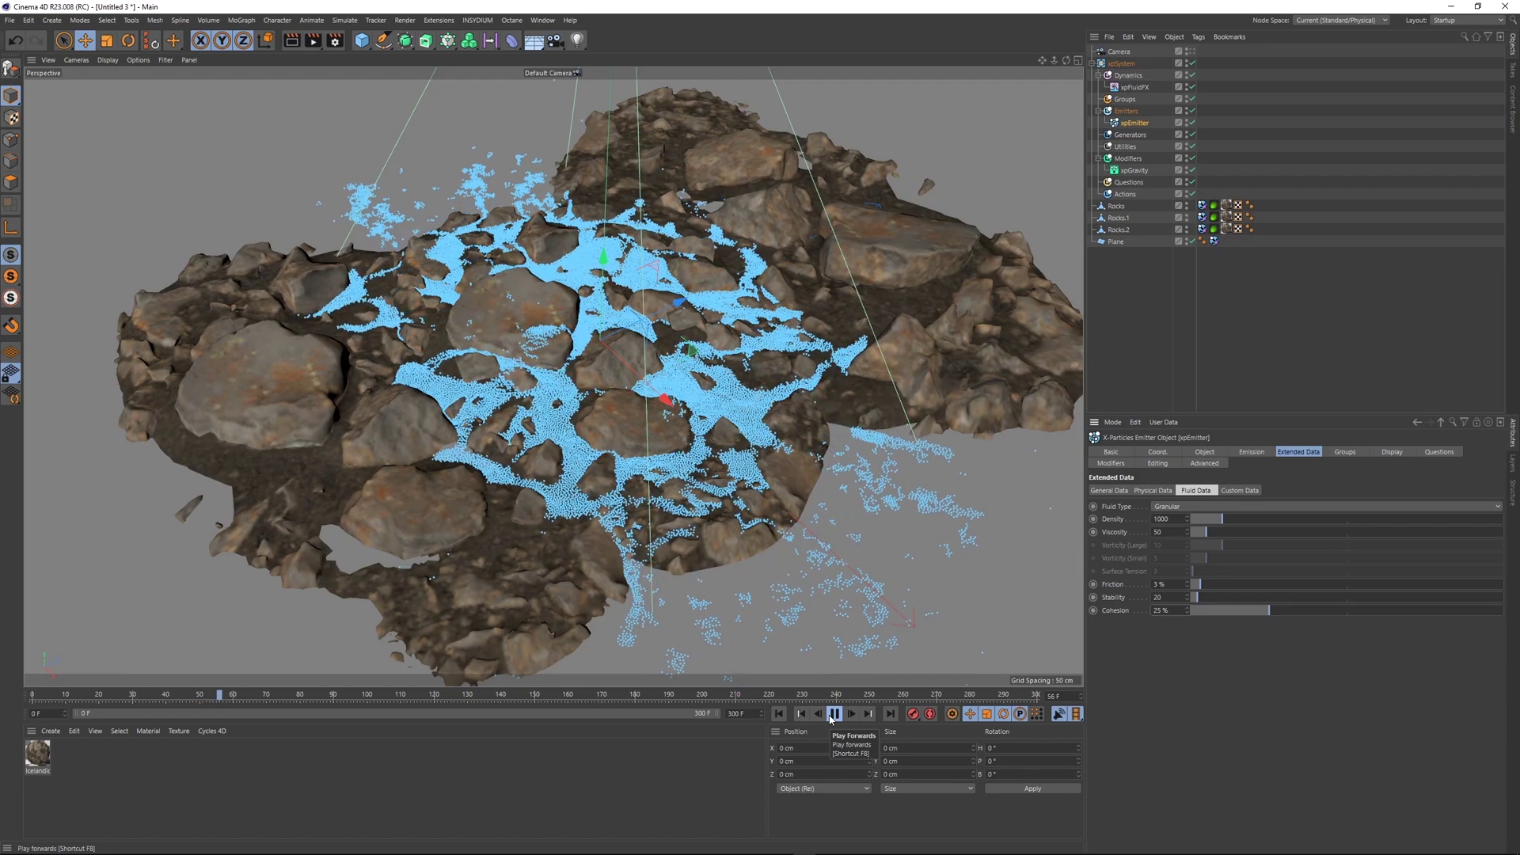
{"action": "left_click", "coordinate": [833, 715]}
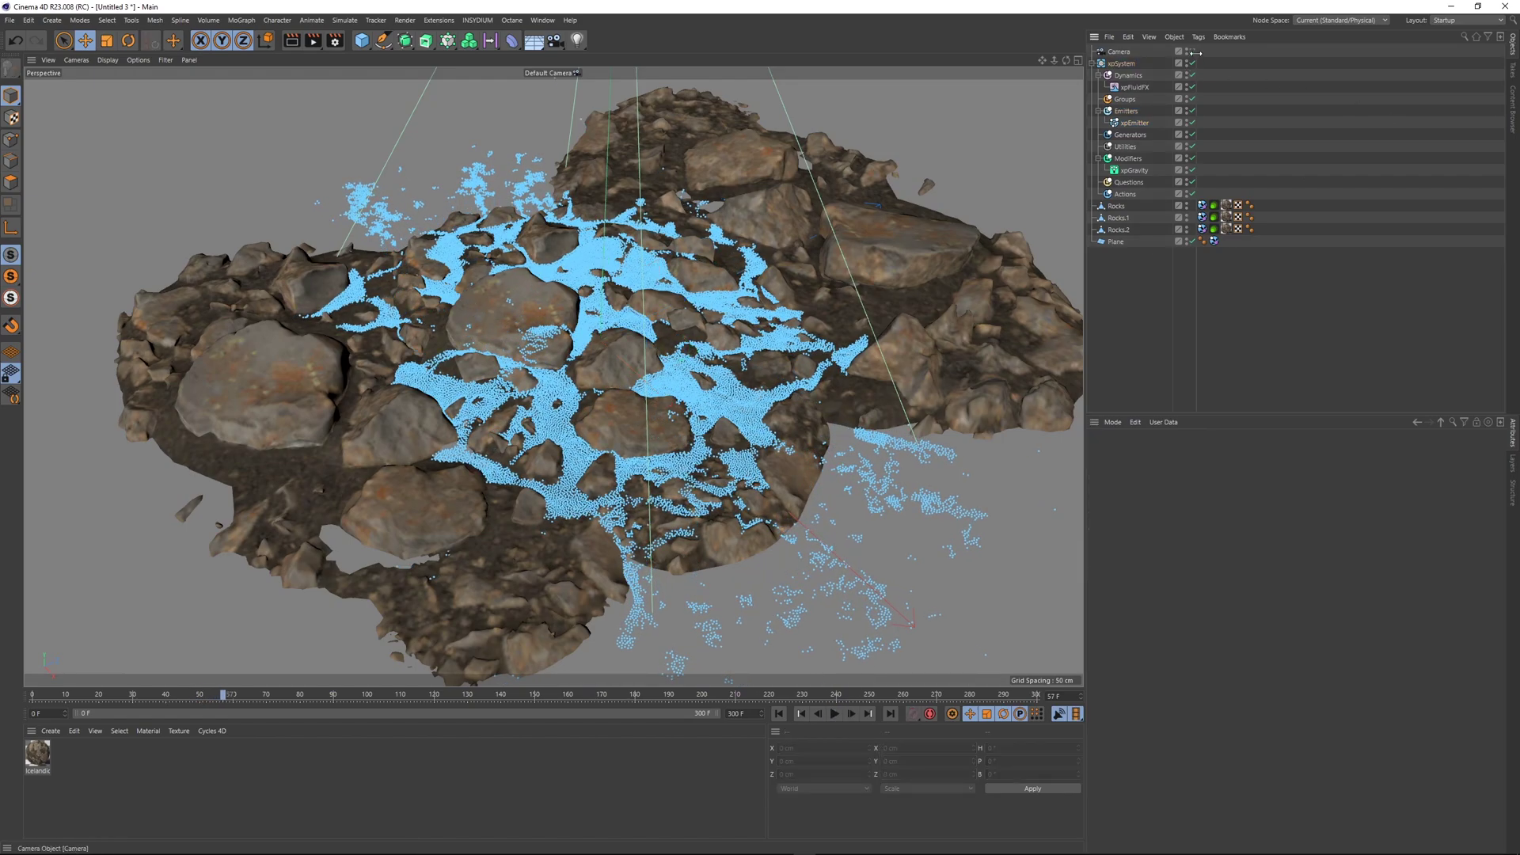
{"action": "left_click", "coordinate": [1191, 52]}
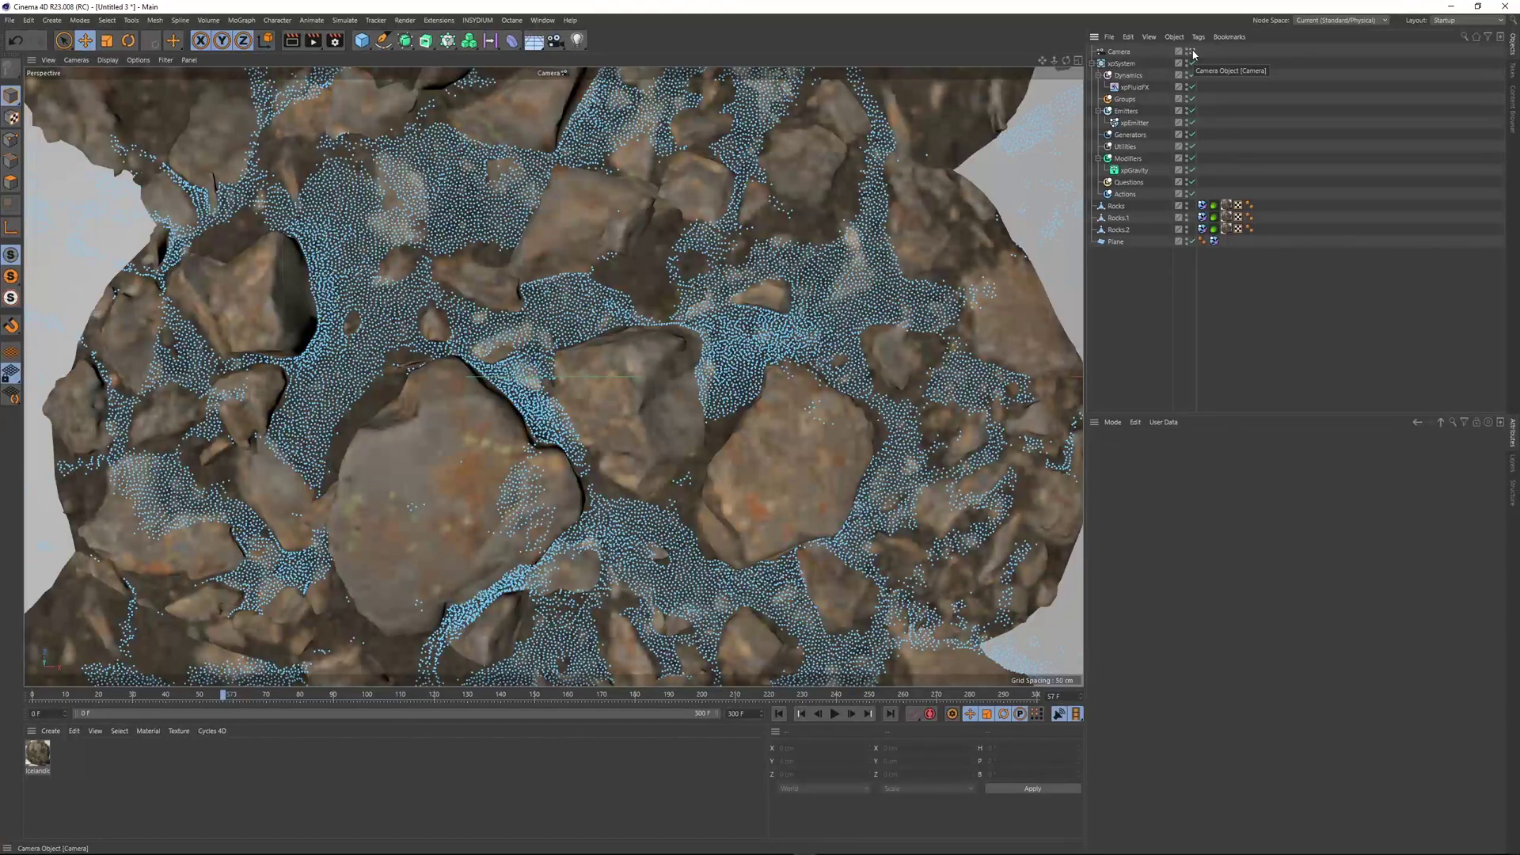
- Enlarge the xpEmitter's particles in the viewport display
{"action": "left_click", "coordinate": [1135, 122]}
{"action": "left_click_drag", "start_coordinate": [1423, 554], "coordinate": [1426, 554]}
{"action": "left_click", "coordinate": [1269, 277]}
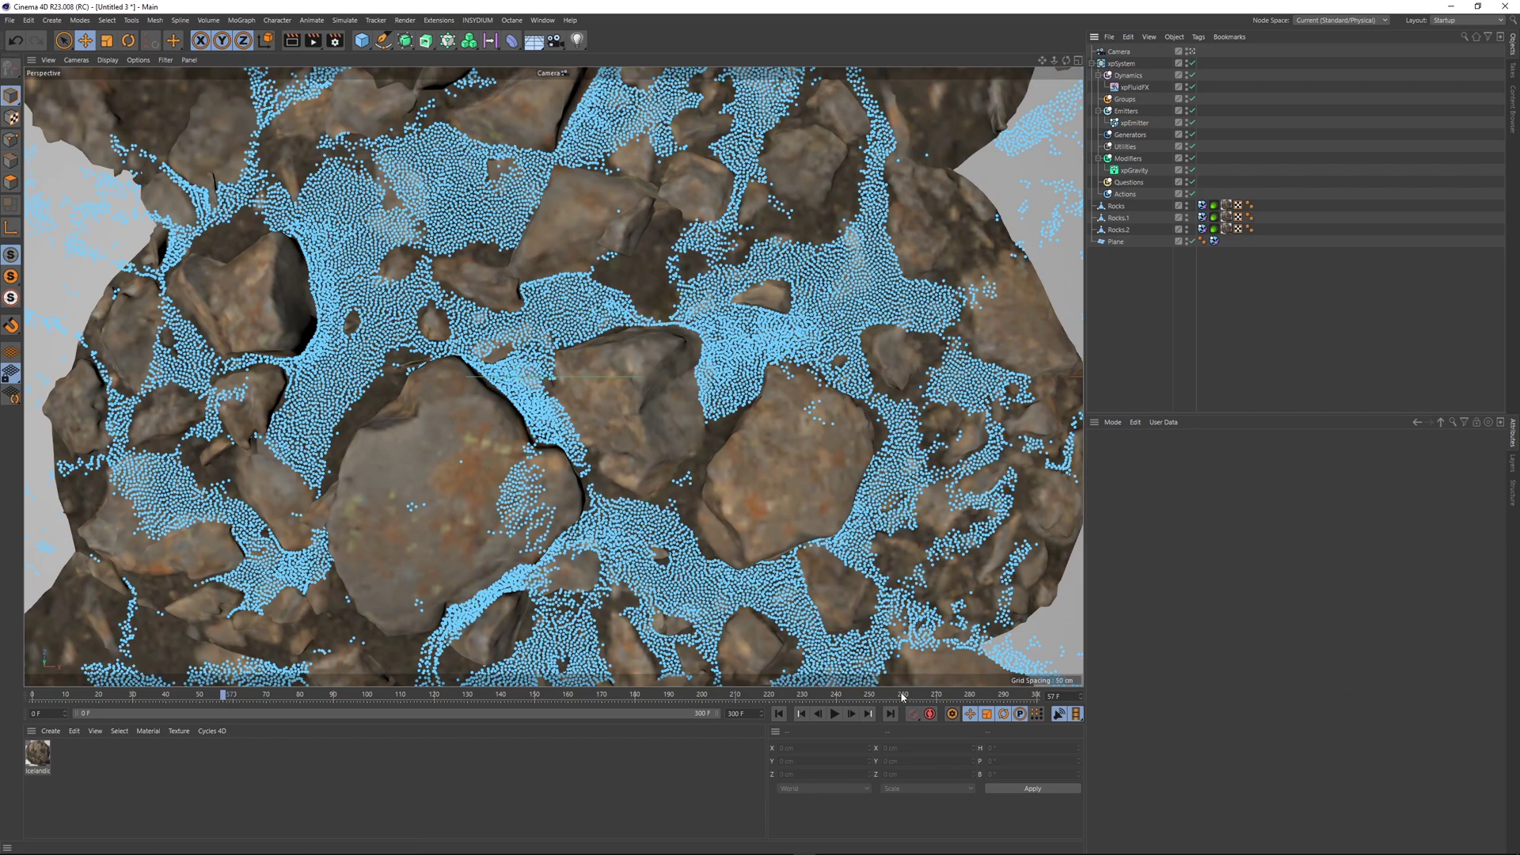
- Leave the camera view and set xpFluidFX accuracy to Custom with 3 min steps, 4 max steps and 3 max iterations
{"action": "left_click", "coordinate": [1192, 51]}
{"action": "left_click", "coordinate": [1133, 87]}
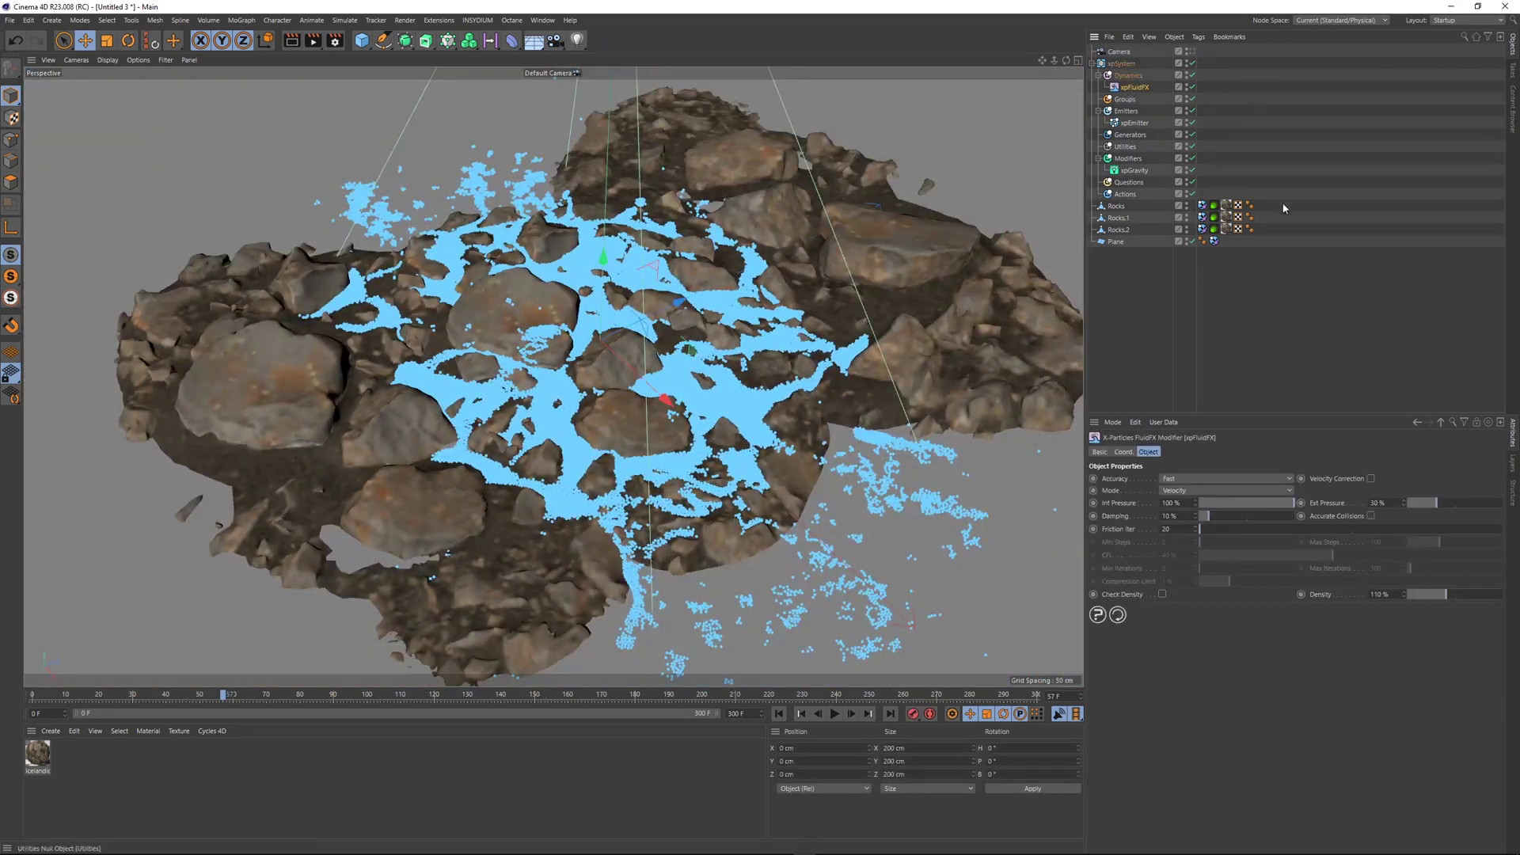
{"action": "left_click", "coordinate": [1195, 479]}
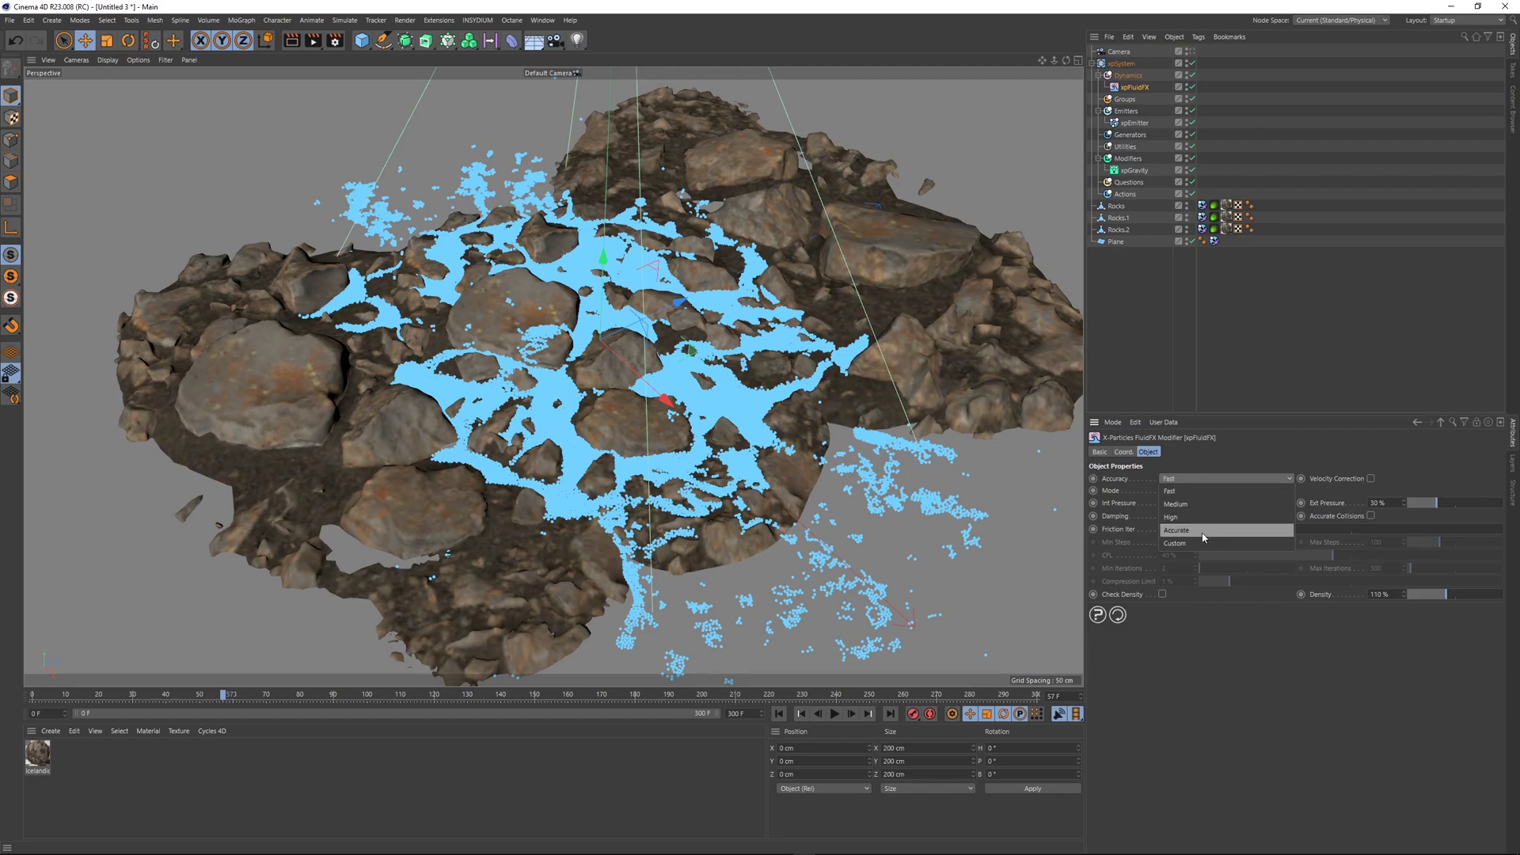
{"action": "left_click", "coordinate": [1182, 542]}
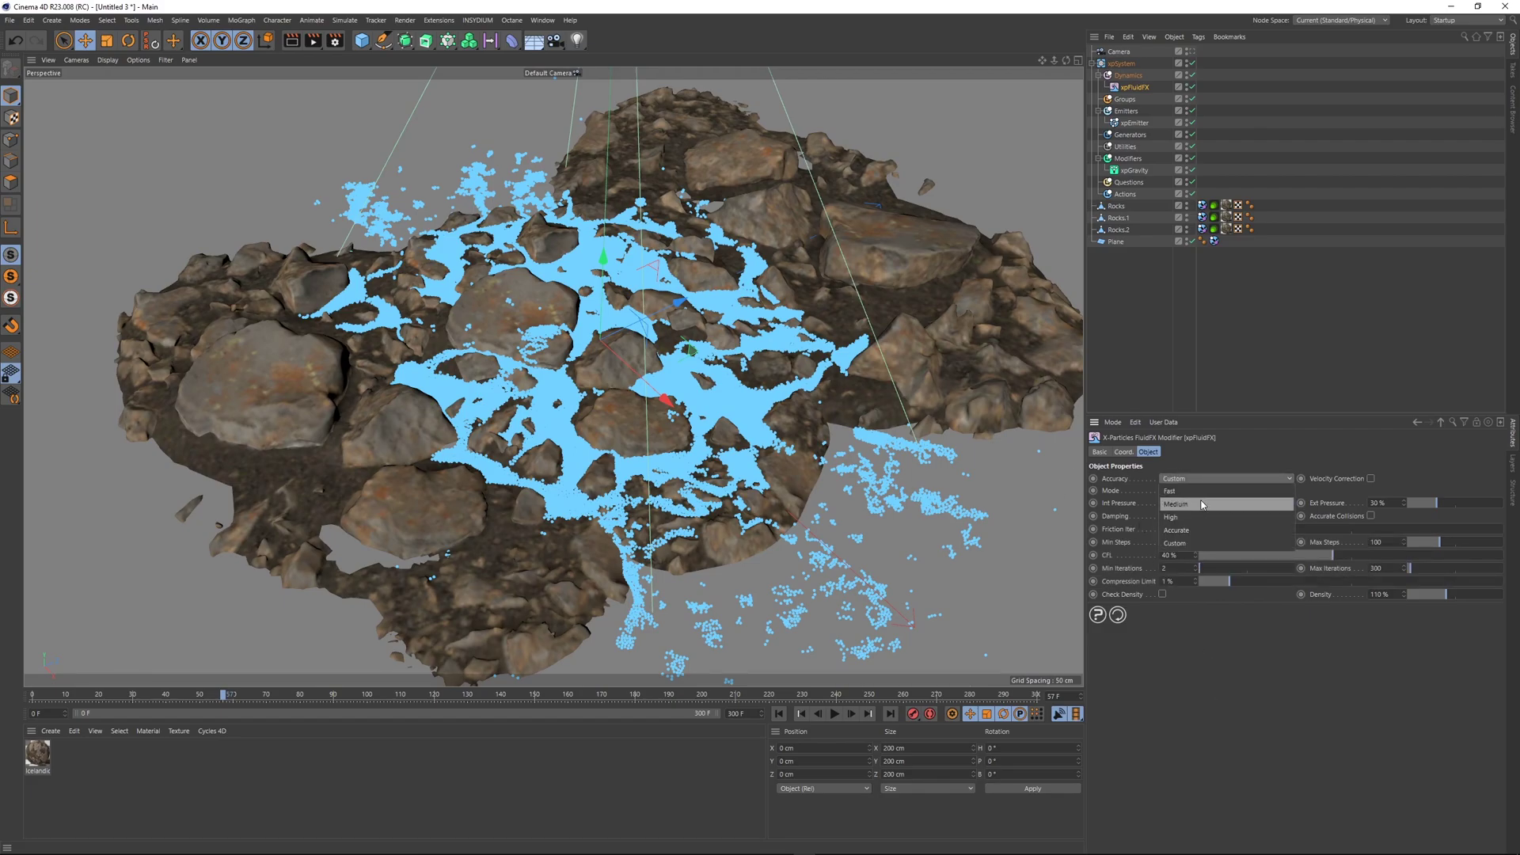
{"action": "left_click", "coordinate": [1177, 479]}
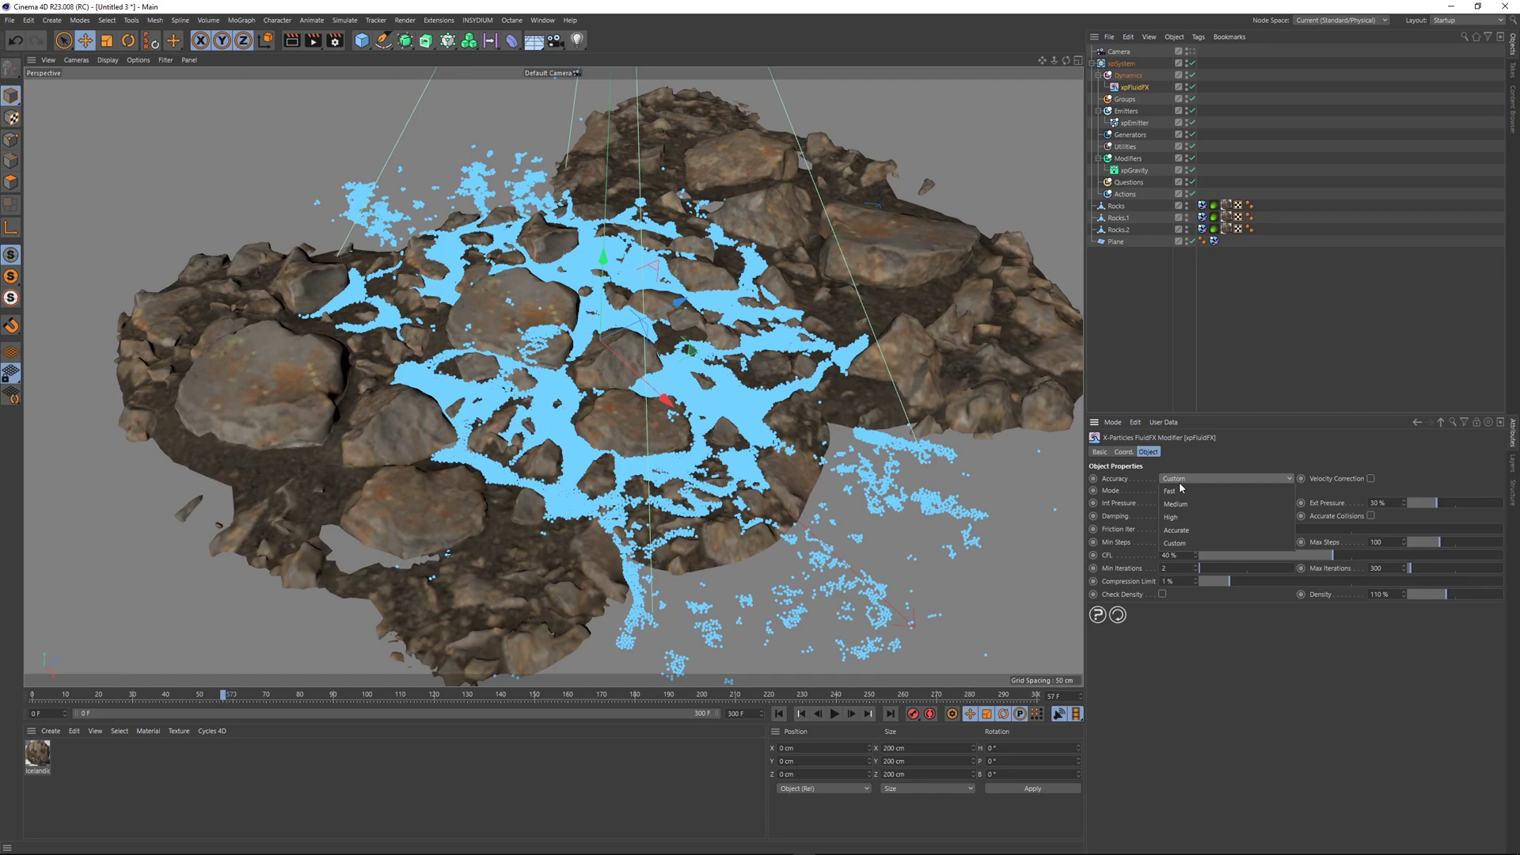
{"action": "left_click", "coordinate": [1187, 544]}
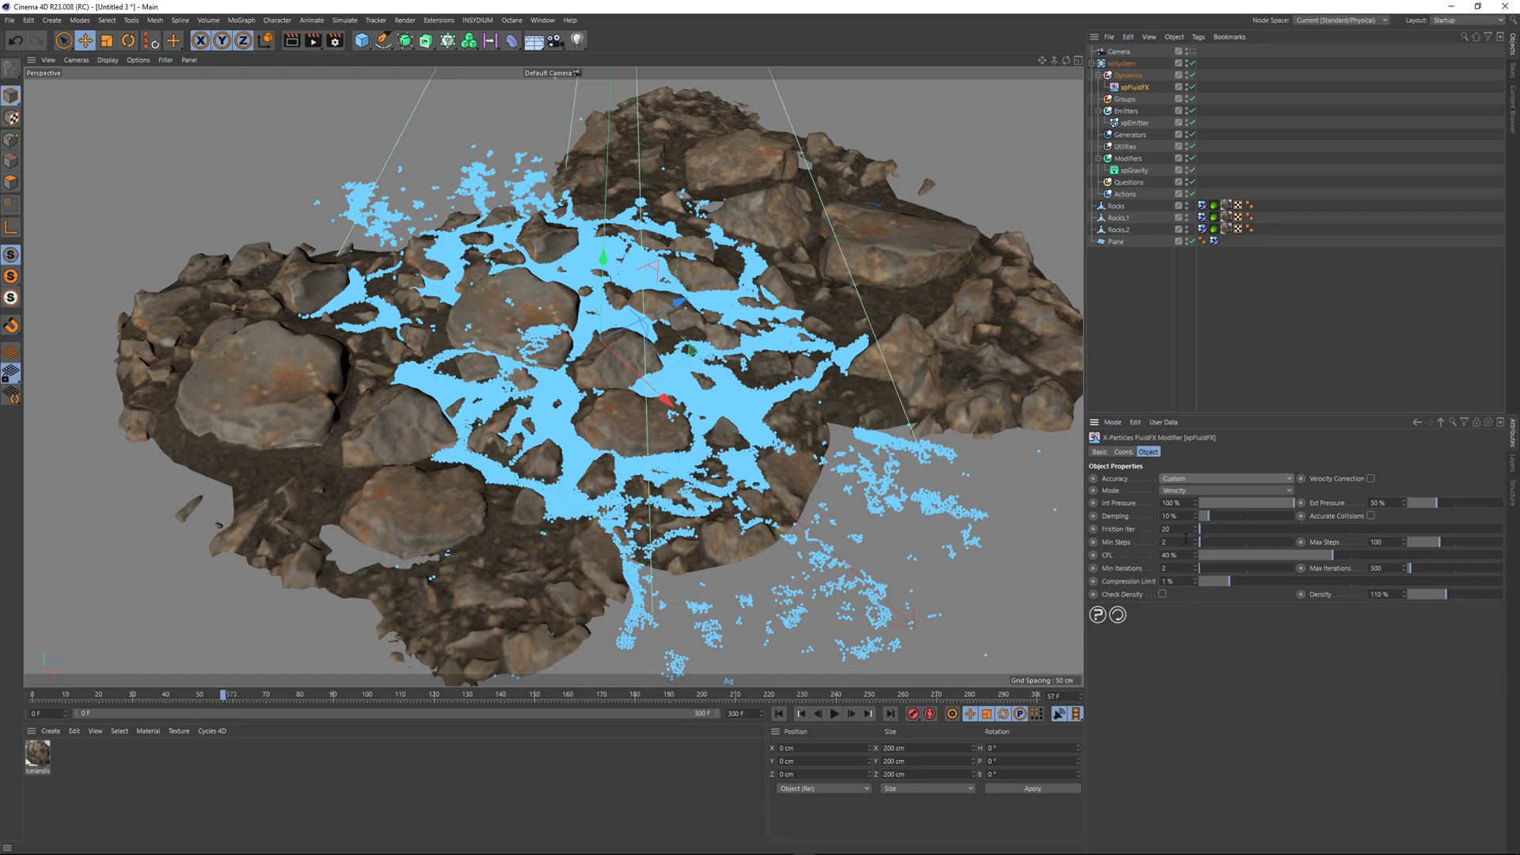
{"action": "left_click", "coordinate": [1192, 542]}
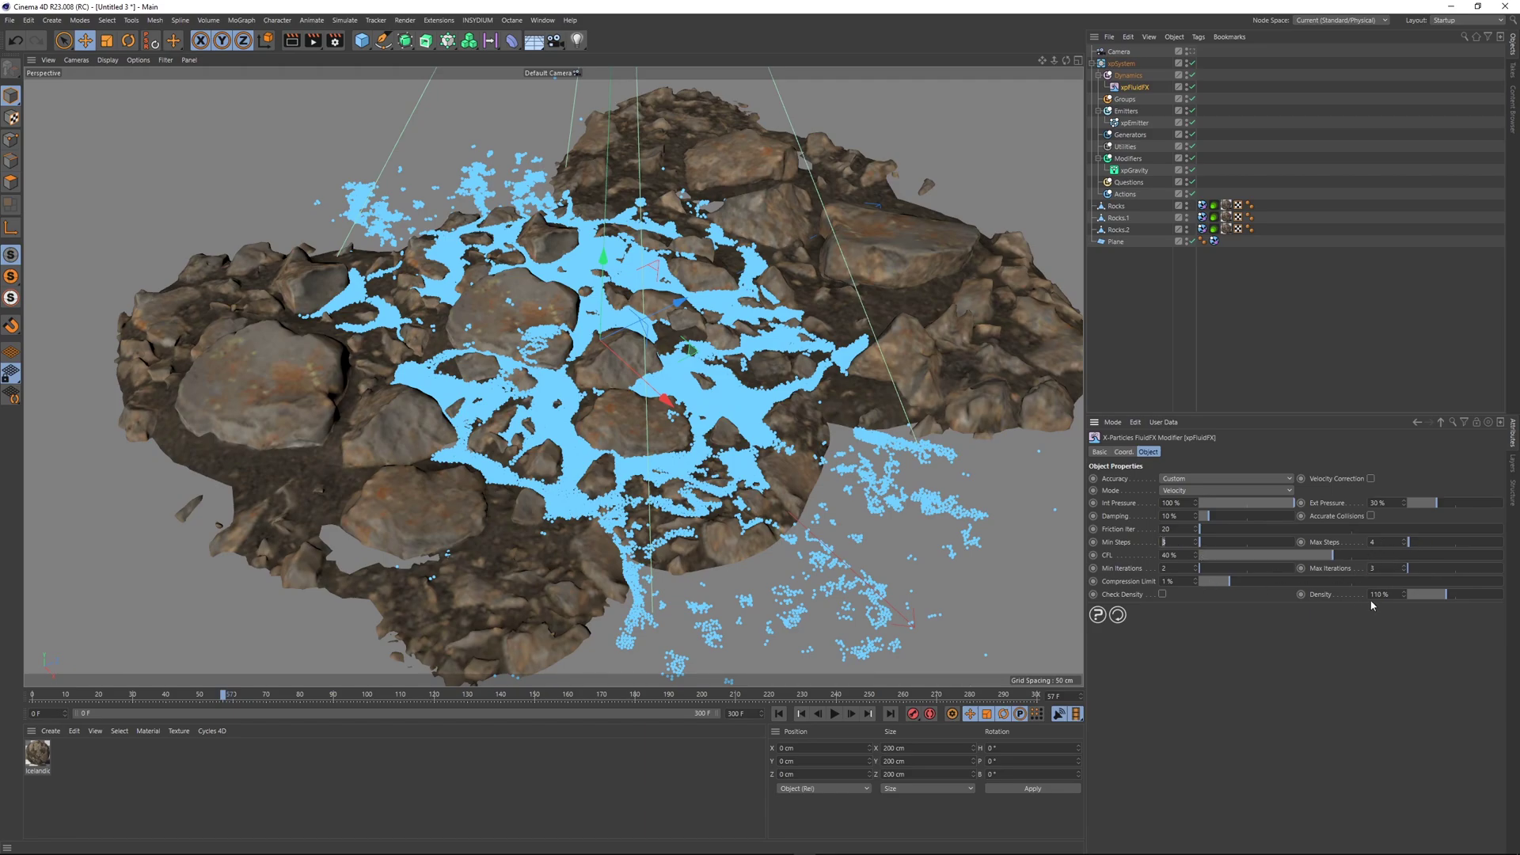
- Replay the simulation from the first frame with the custom accuracy and check it through the top-down camera
{"action": "left_click", "coordinate": [779, 714]}
{"action": "left_click", "coordinate": [834, 714]}
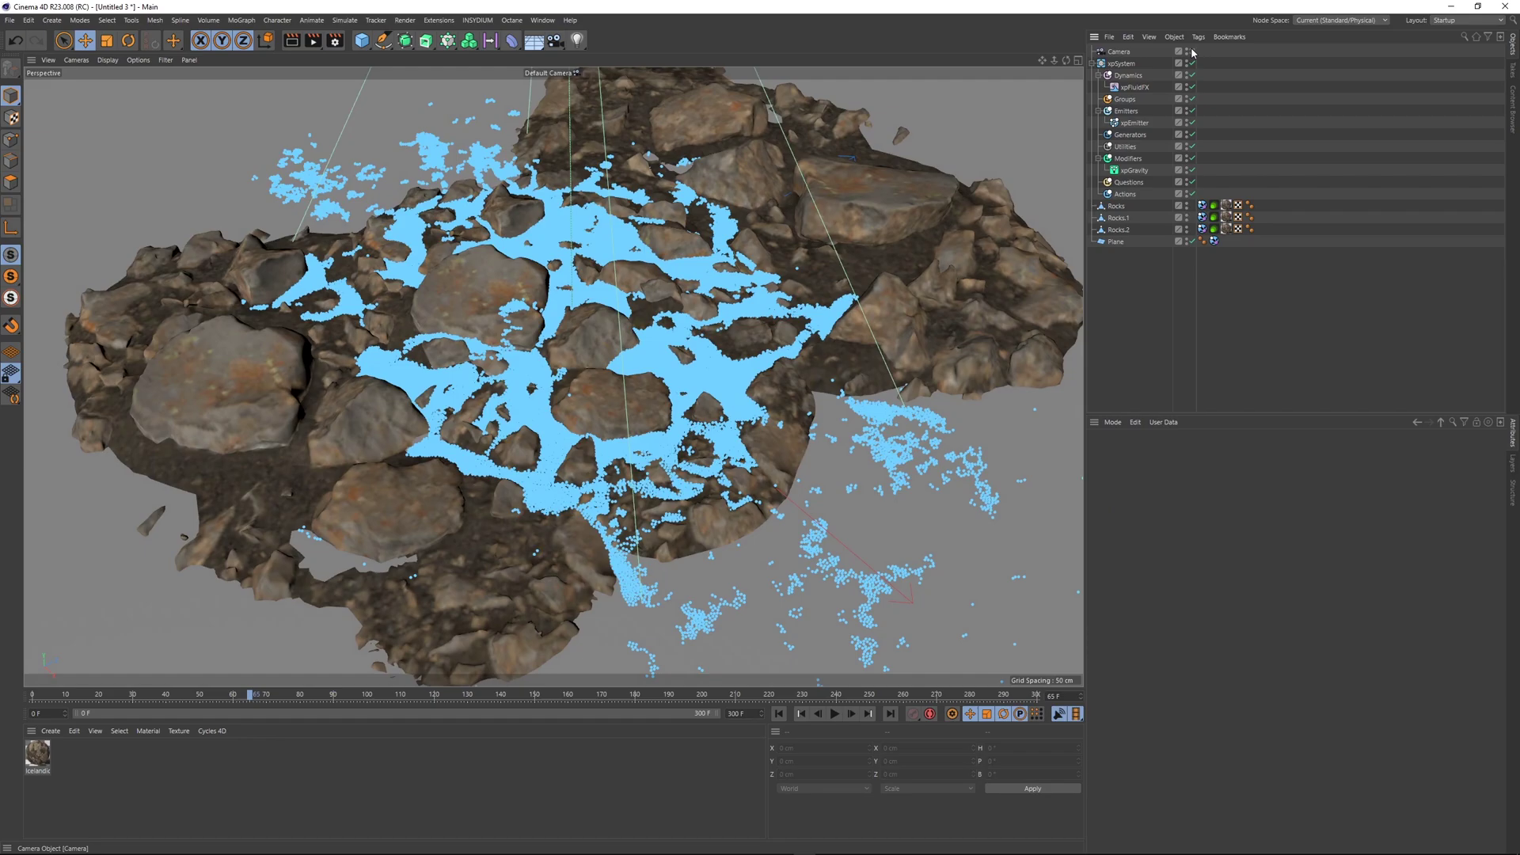
{"action": "left_click", "coordinate": [1191, 52]}
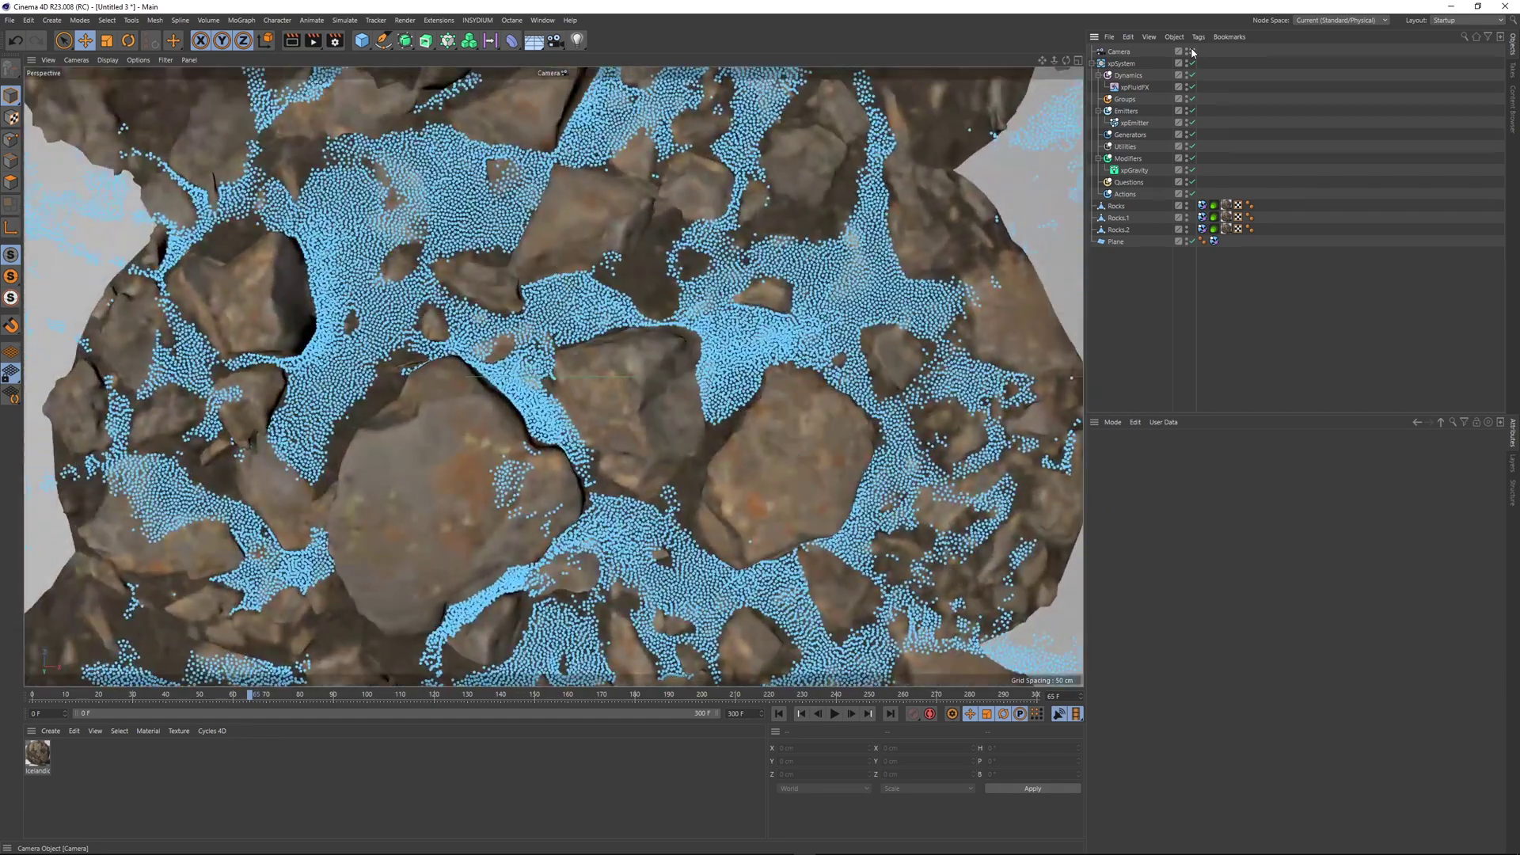
- Pull the top-down camera back to frame more of the rocks, and return to the default perspective view
{"action": "scroll", "coordinate": [602, 349], "scroll_direction": "down", "scroll_amount": 3}
{"action": "mouse_move", "coordinate": [609, 408]}
{"action": "middle_mouse_down", "text": "alt"}
{"action": "mouse_move", "coordinate": [627, 394]}
{"action": "mouse_move", "coordinate": [607, 398]}
{"action": "middle_mouse_up", "text": "alt"}
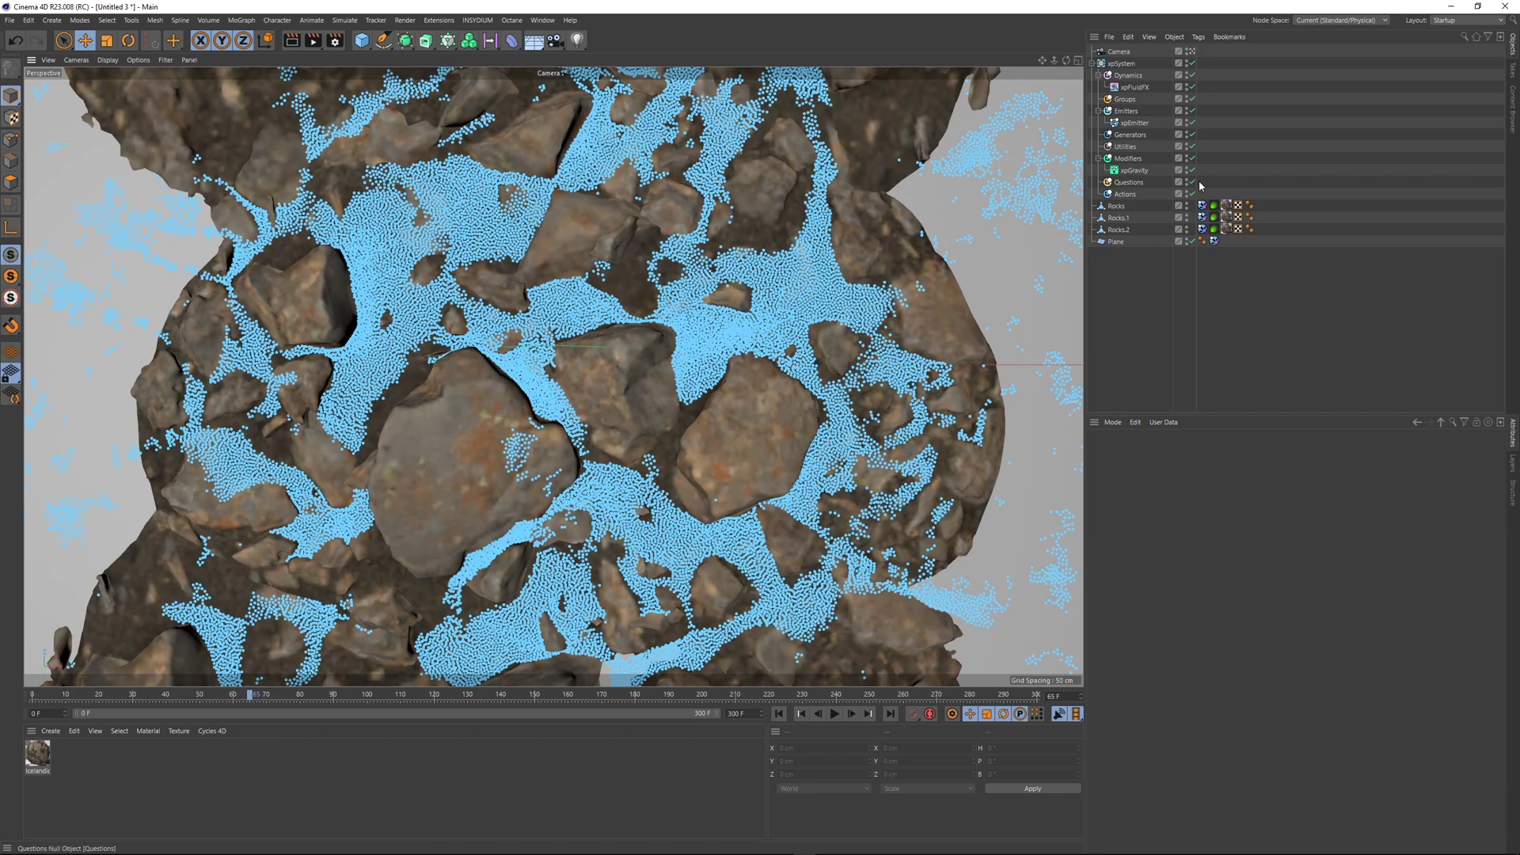
{"action": "left_click", "coordinate": [1192, 52]}
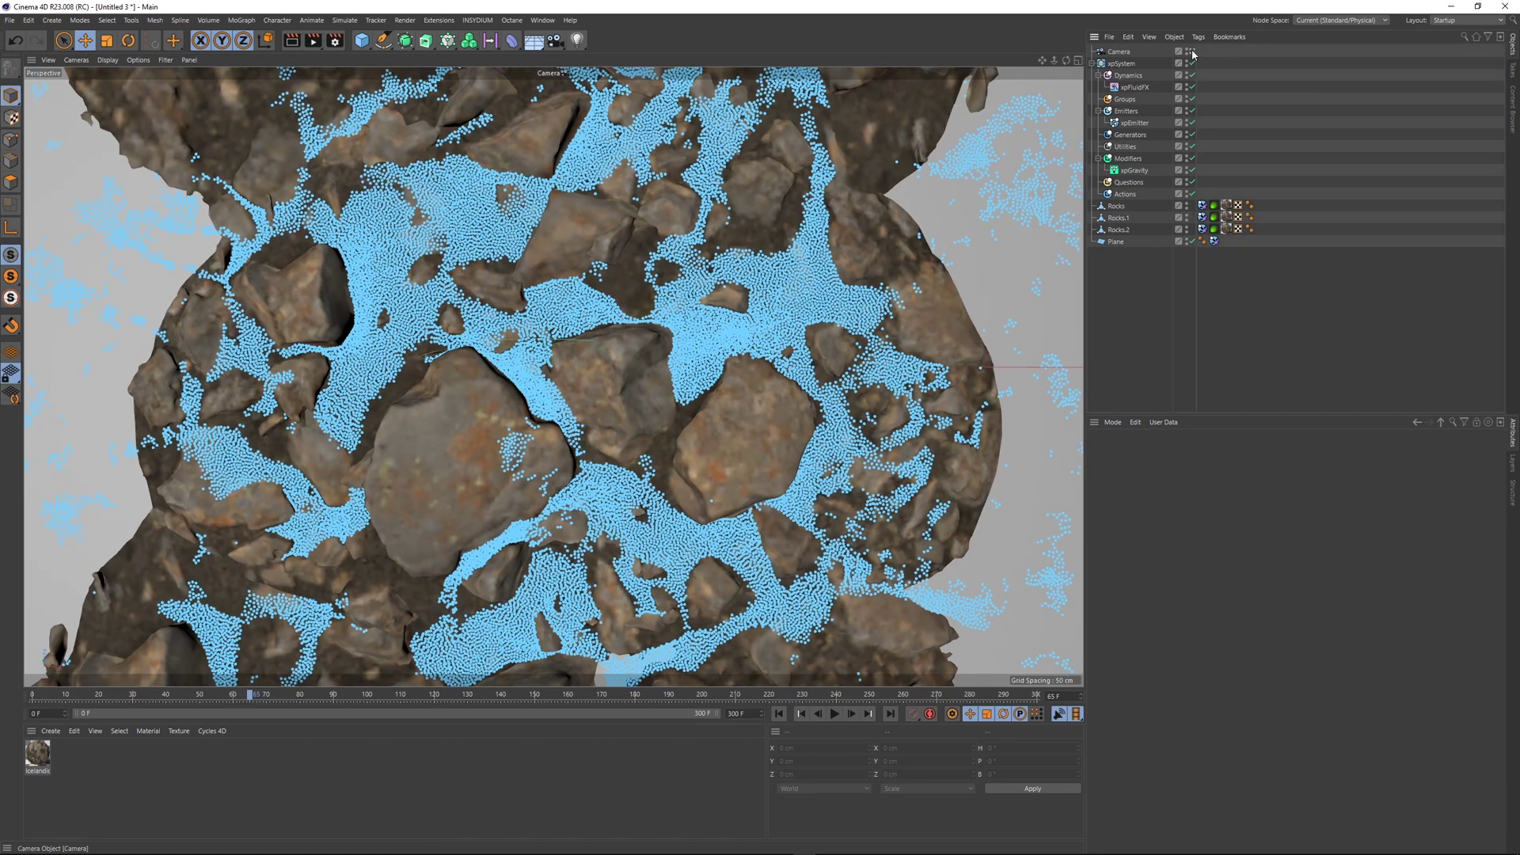
{"action": "left_click_drag", "start_coordinate": [630, 382], "coordinate": [667, 357], "text": "alt"}
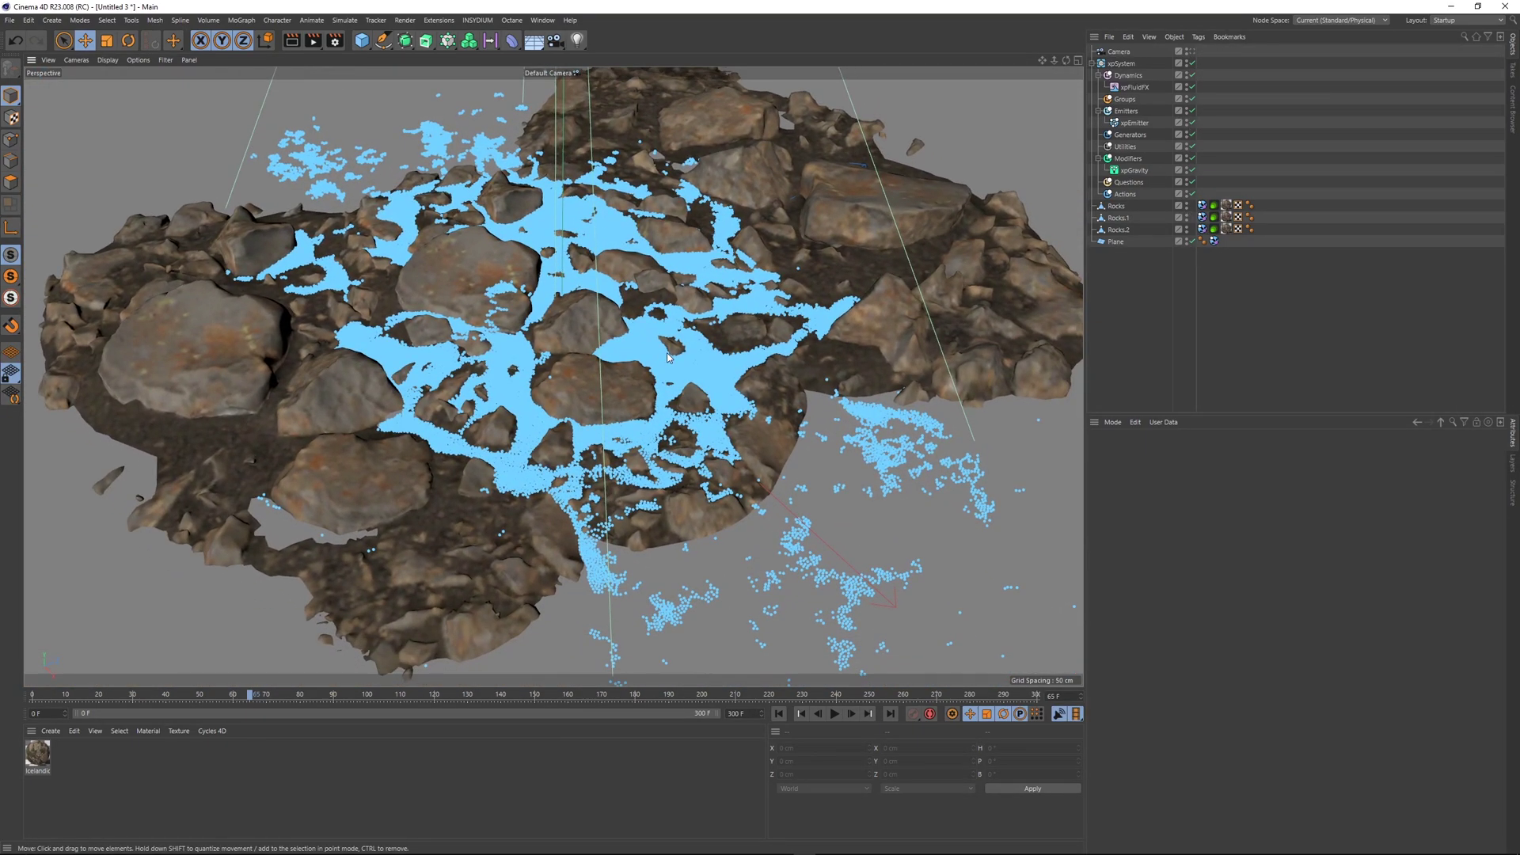
- Review the settings of the xpEmitter, xpGravity and xpFluidFX objects
{"action": "left_click", "coordinate": [1134, 123]}
{"action": "left_click", "coordinate": [1138, 171]}
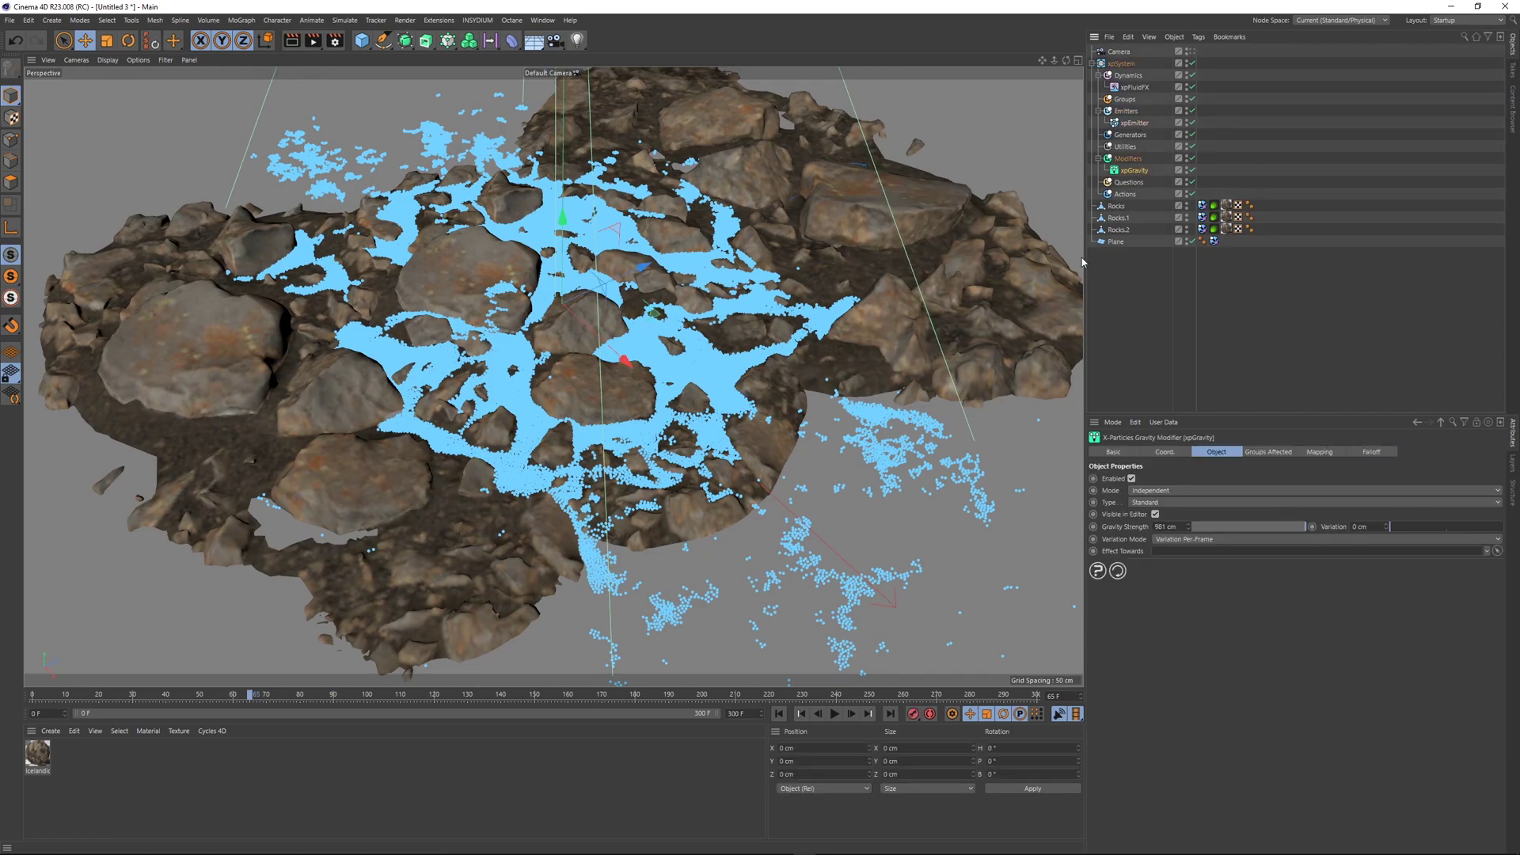
{"action": "left_click", "coordinate": [1132, 88]}
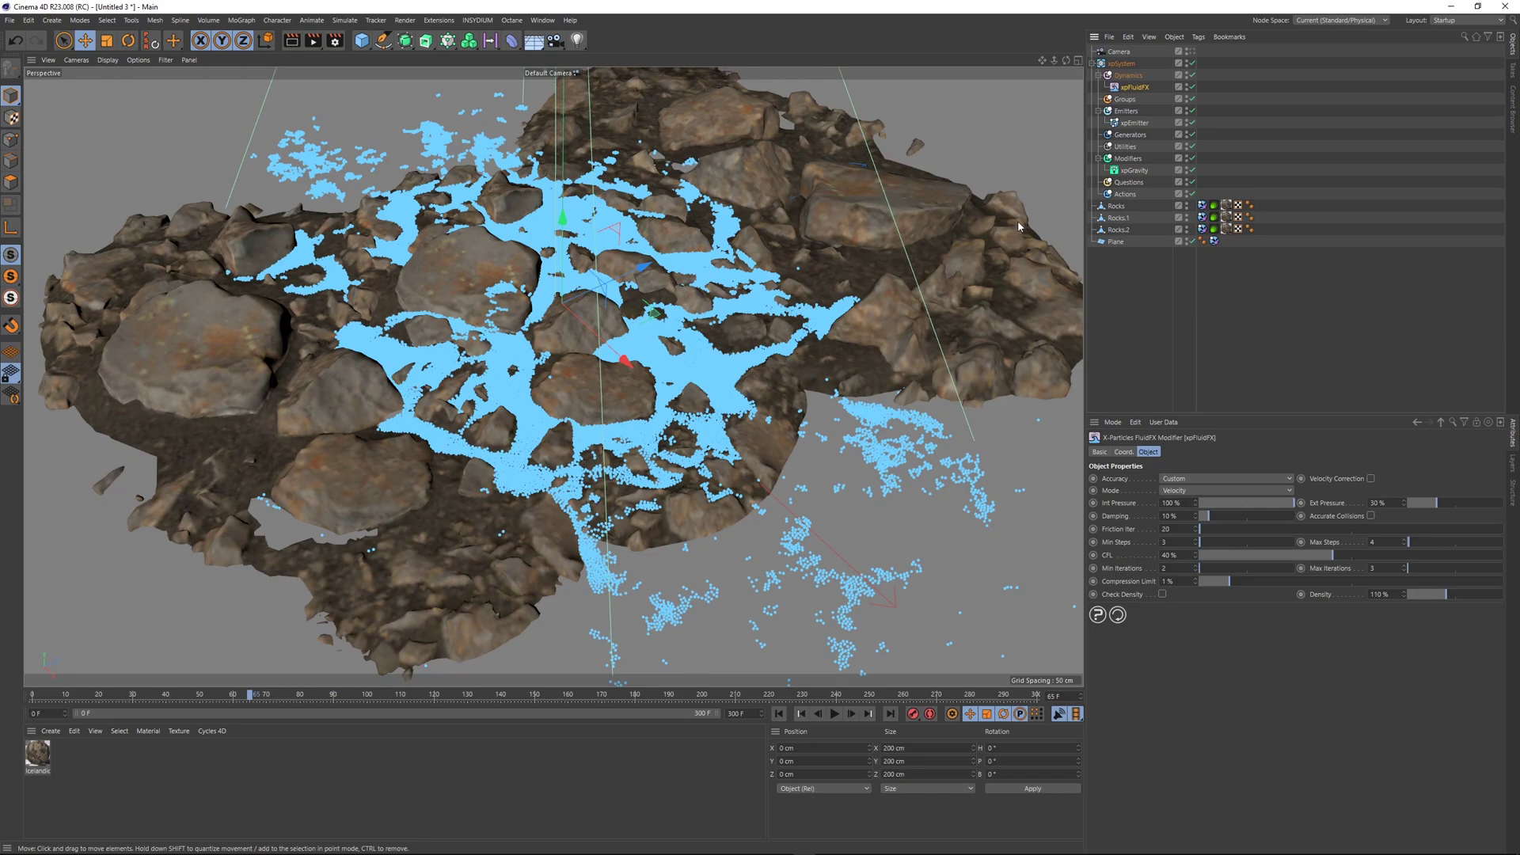
{"action": "left_click", "coordinate": [1154, 334]}
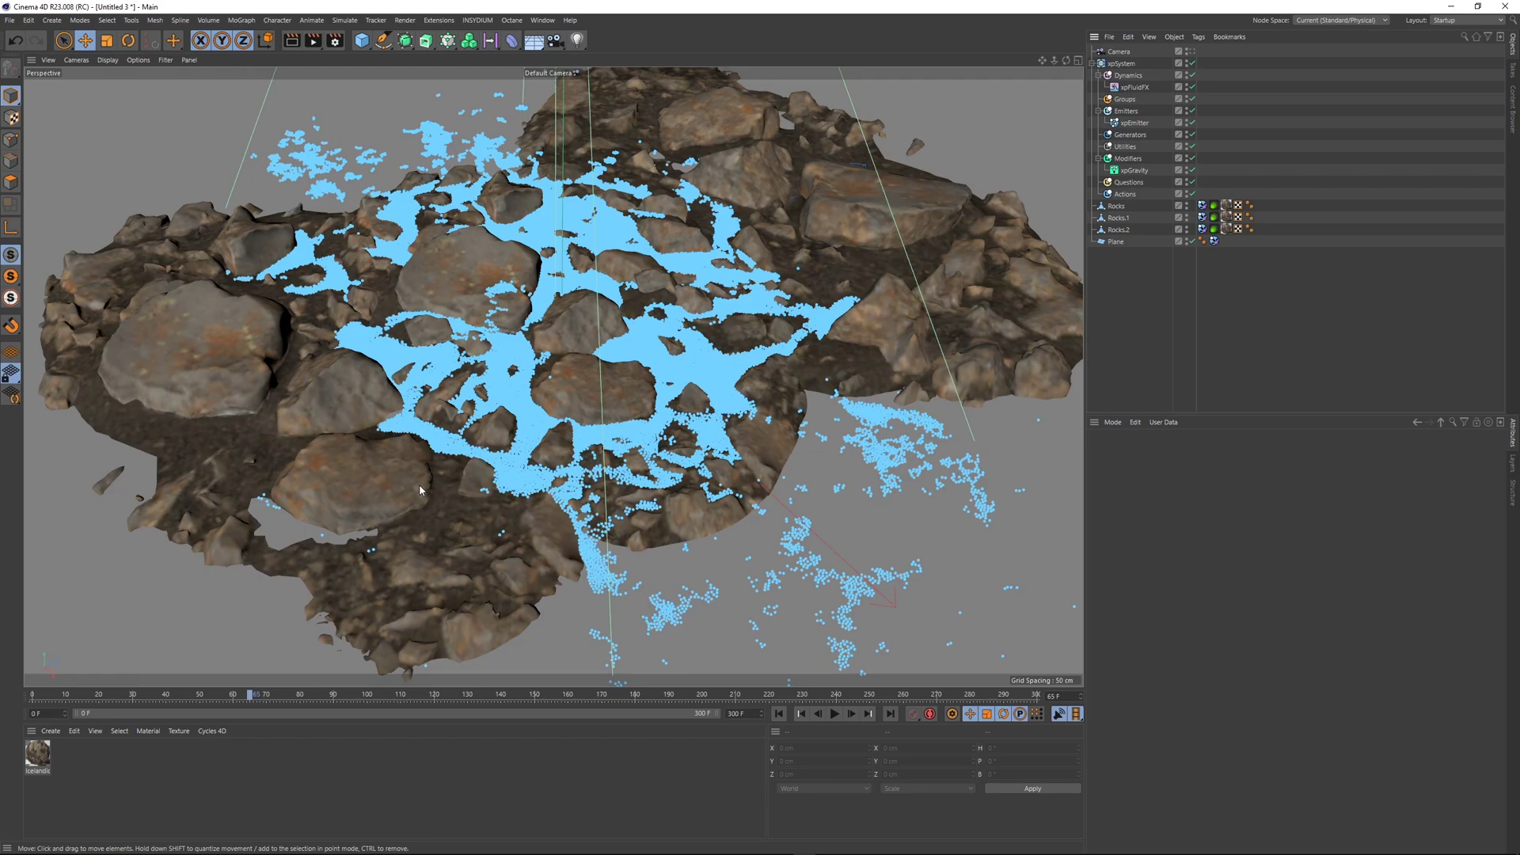
- Open the Octane Live Viewer and start a live render of the scene
{"action": "left_click", "coordinate": [512, 20]}
{"action": "left_click", "coordinate": [529, 32]}
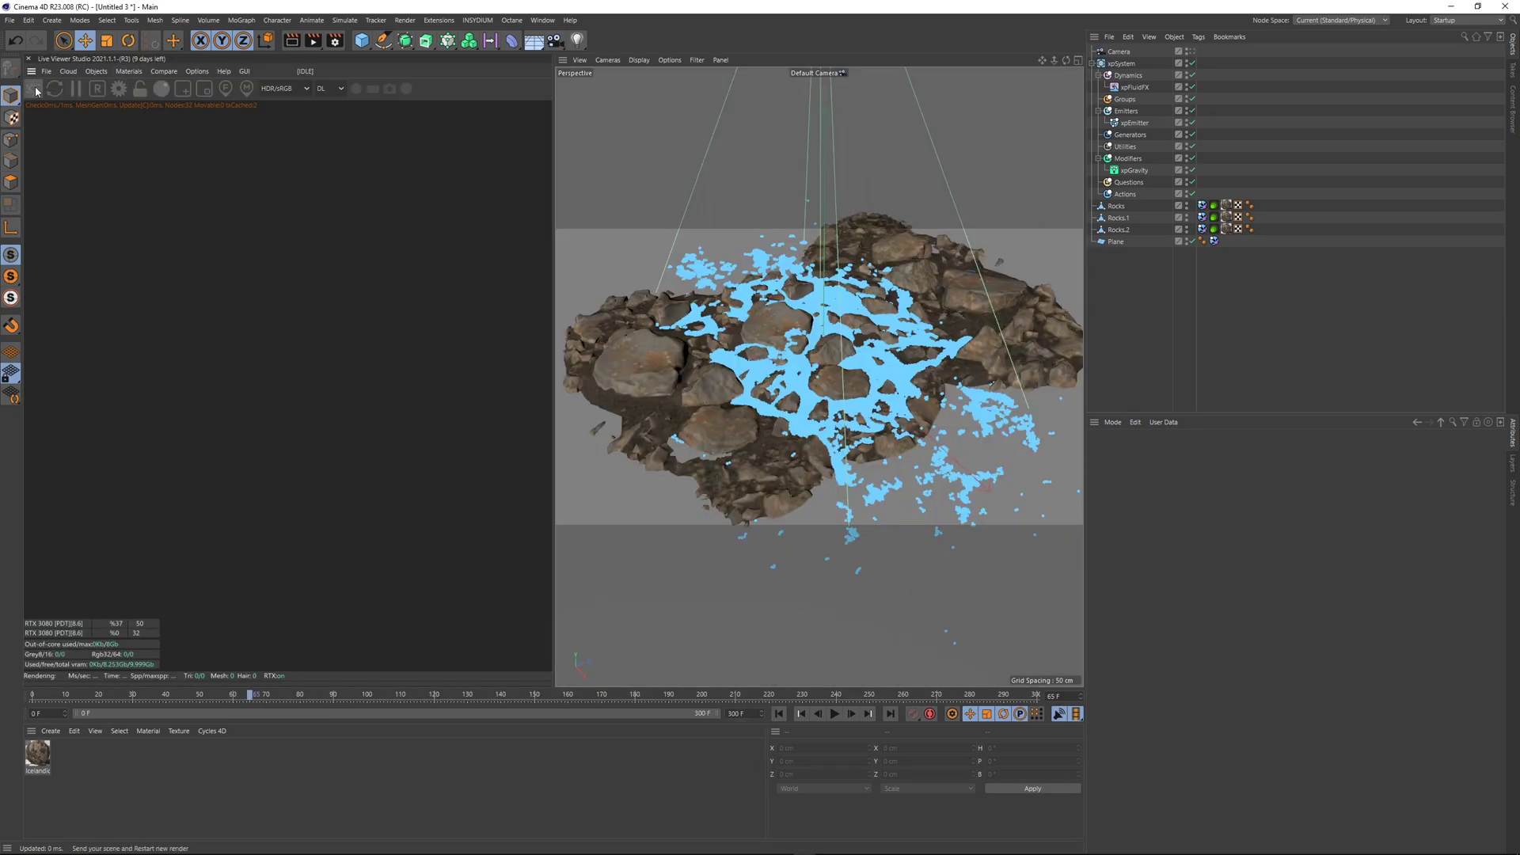
{"action": "left_click", "coordinate": [34, 89]}
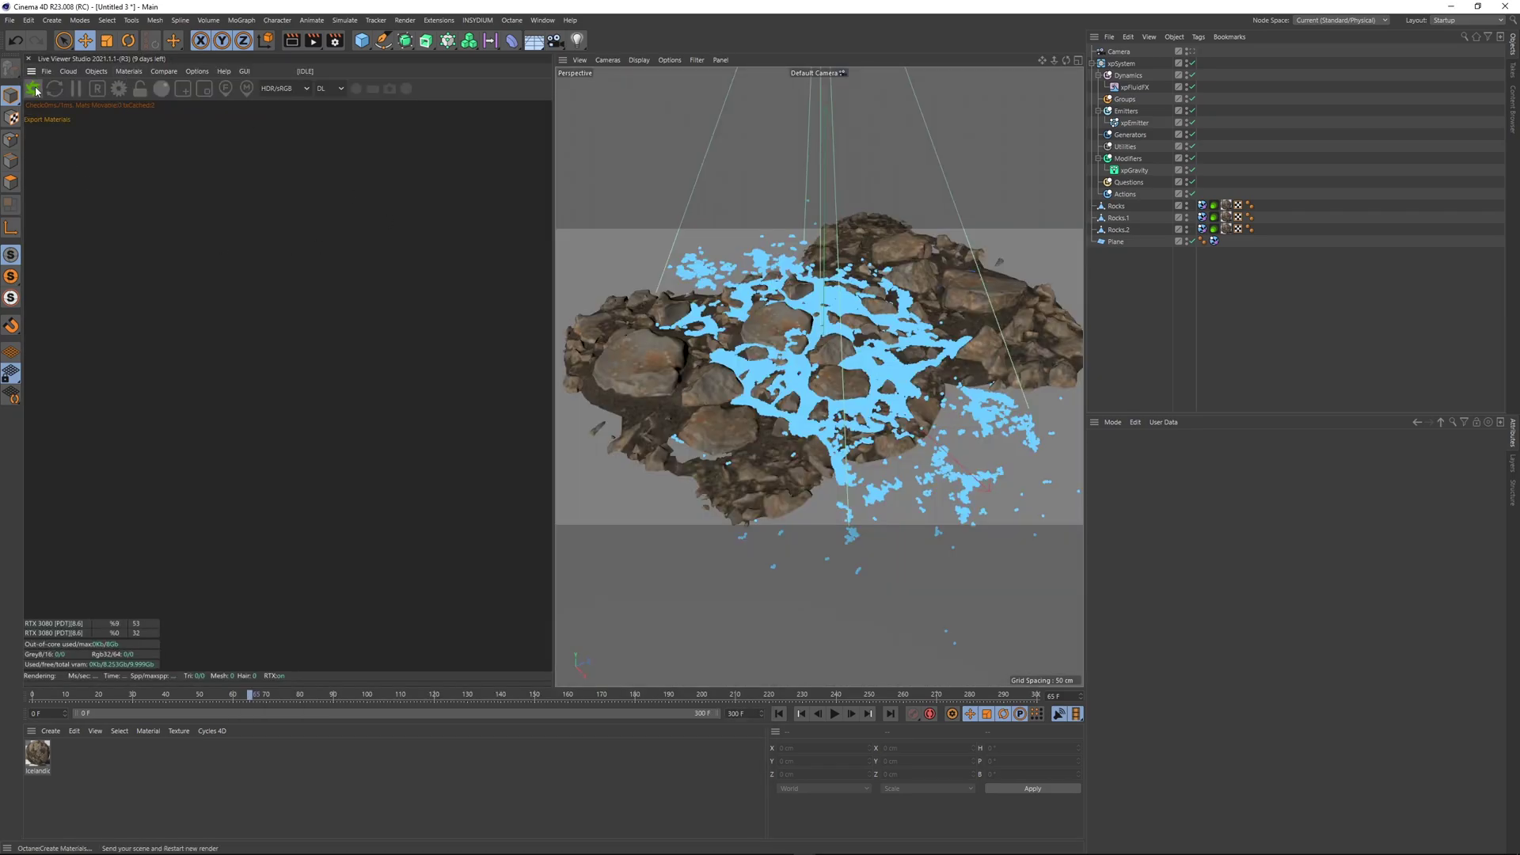
- Set the render output resolution to 2048 x 2048 pixels
{"action": "left_click", "coordinate": [335, 40]}
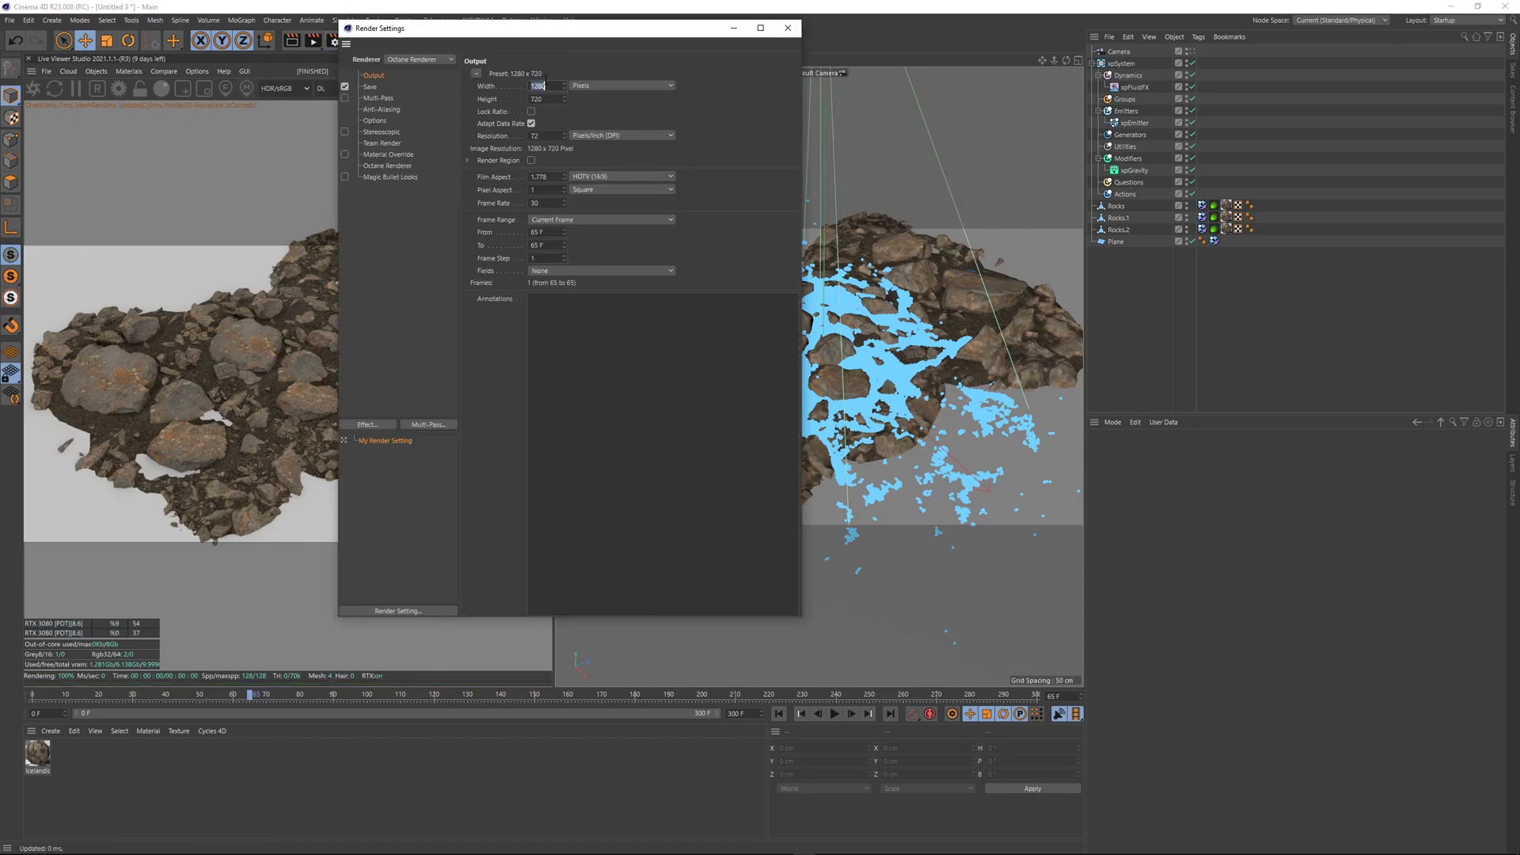
{"action": "type", "text": "80"}
{"action": "key", "text": "Tab"}
{"action": "type", "text": "10"}
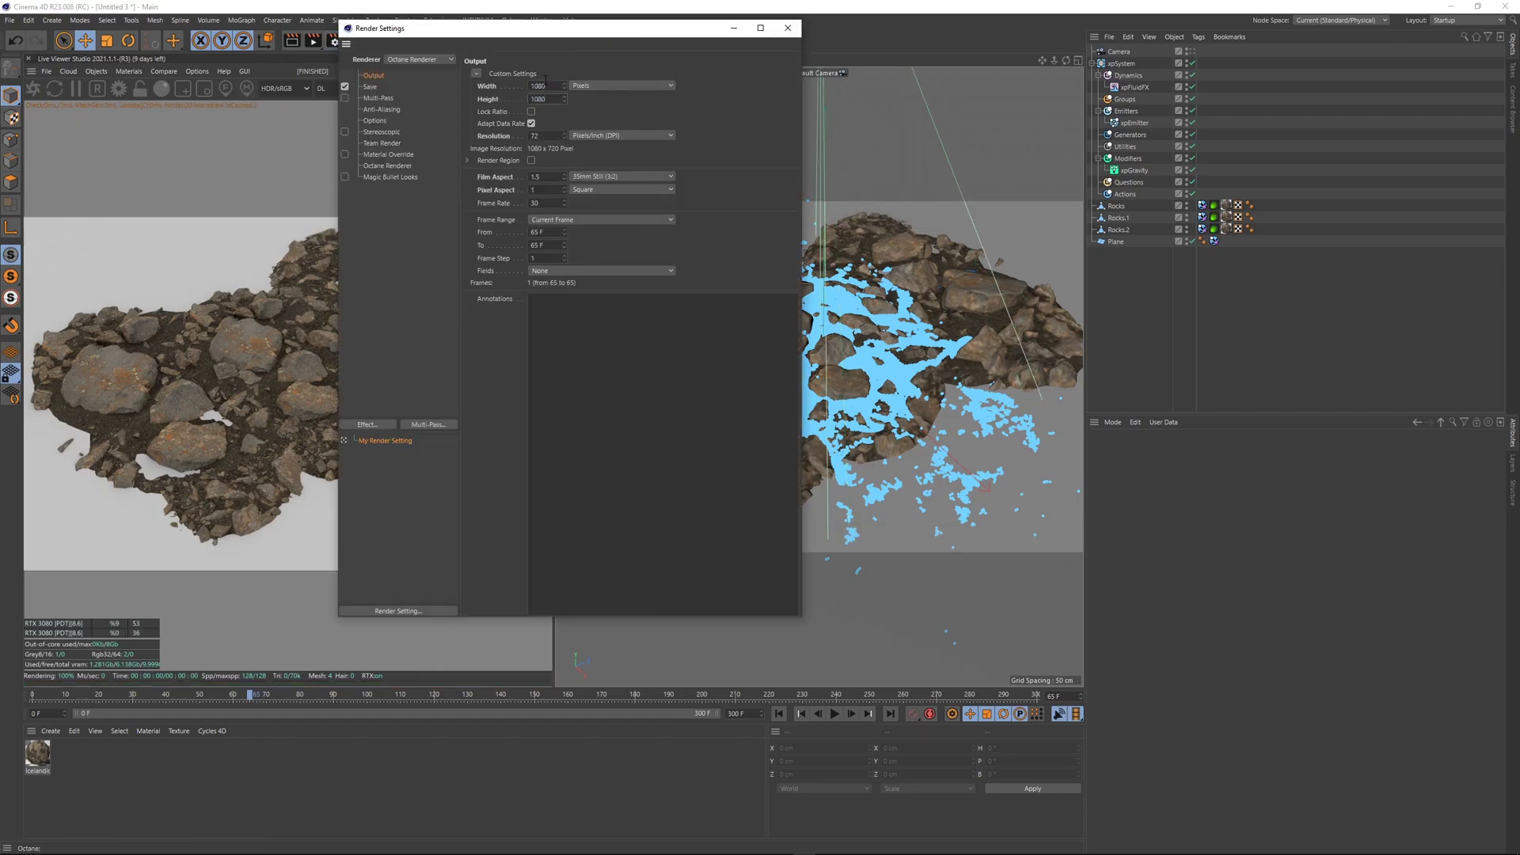
{"action": "key", "text": "Tab"}
{"action": "type", "text": "20"}
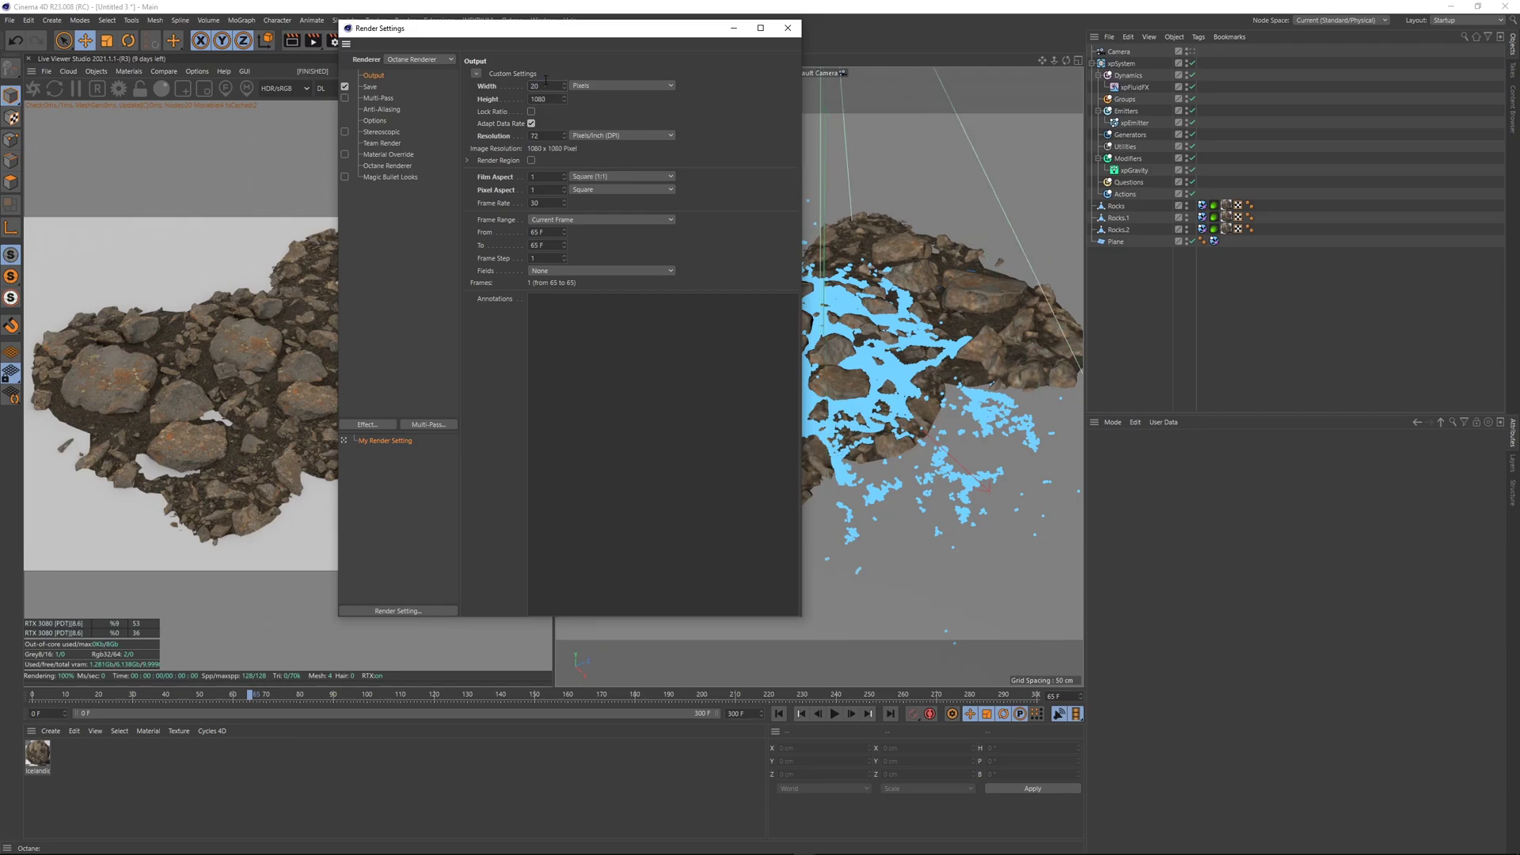
{"action": "type", "text": "48"}
{"action": "key", "text": "Tab"}
{"action": "type", "text": "204"}
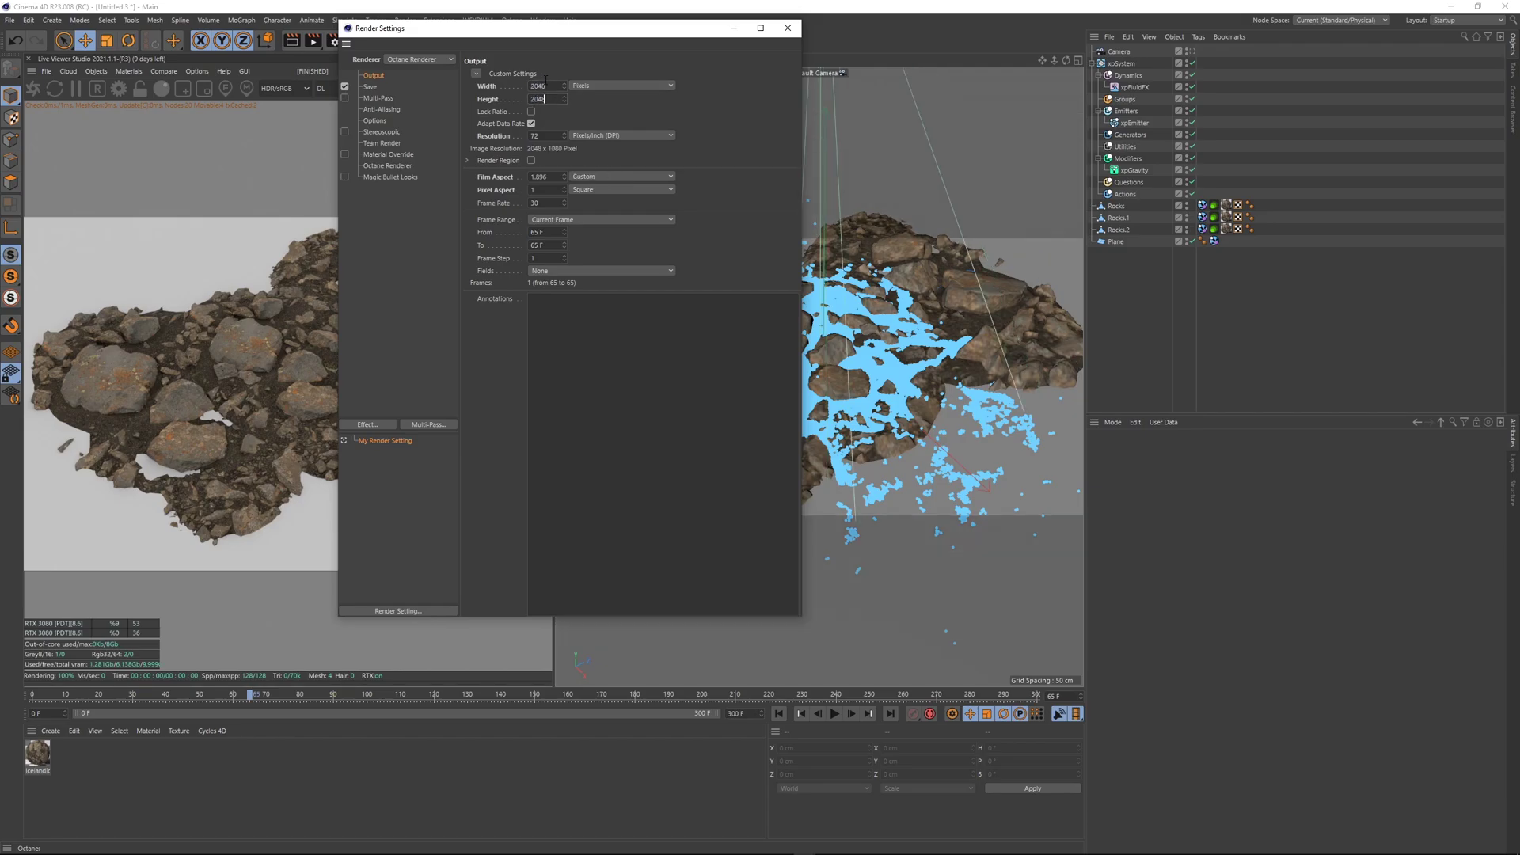
{"action": "type", "text": "8"}
{"action": "key", "text": "Tab"}
{"action": "left_click", "coordinate": [788, 28]}
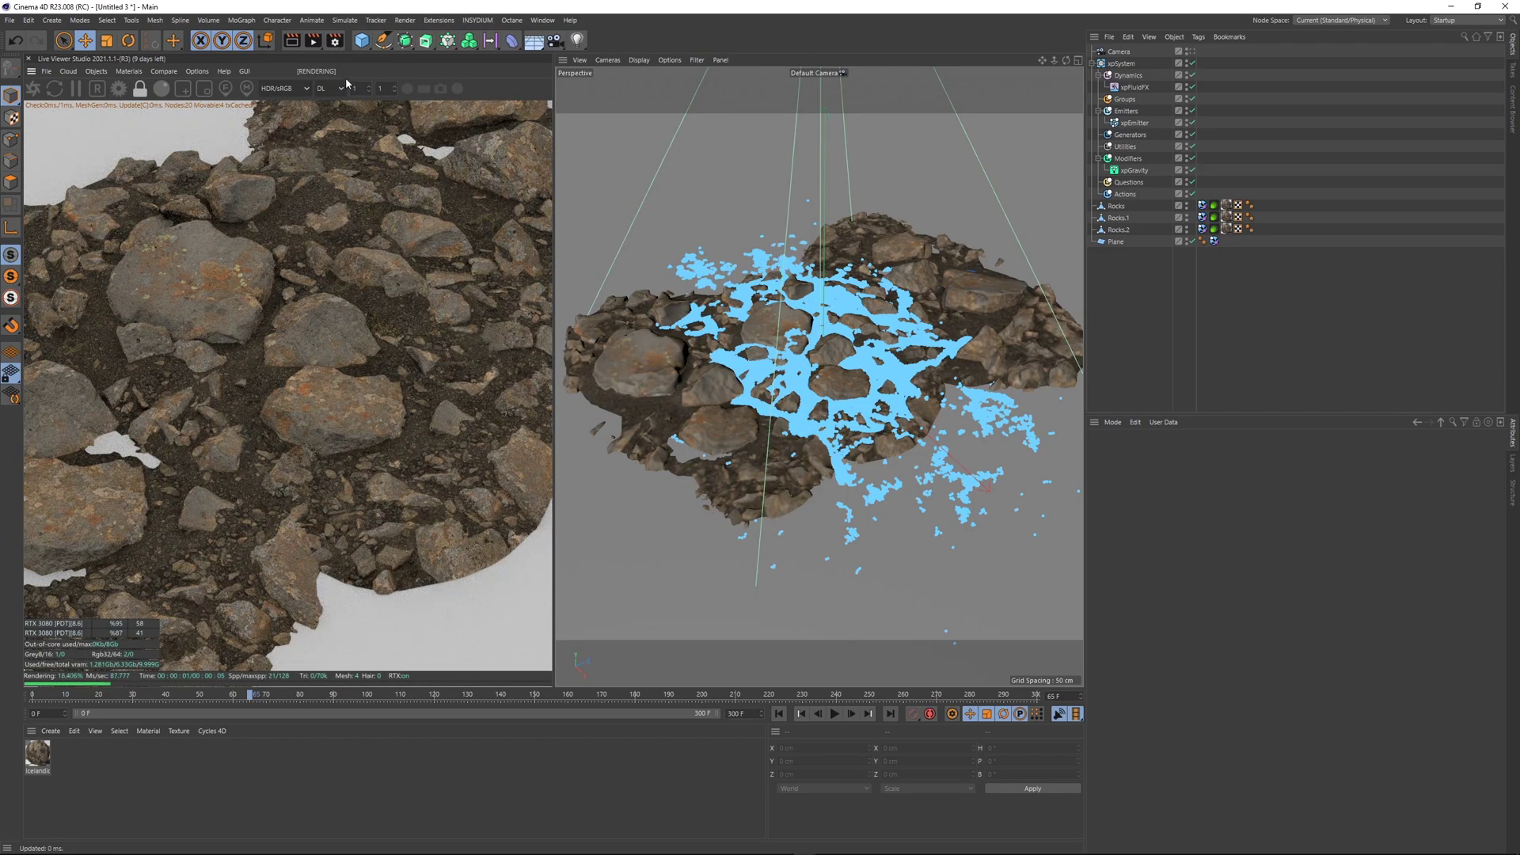
- Switch the Octane live render to path tracing (PT) and fit more of the rendered image in the viewer
{"action": "left_click", "coordinate": [319, 89]}
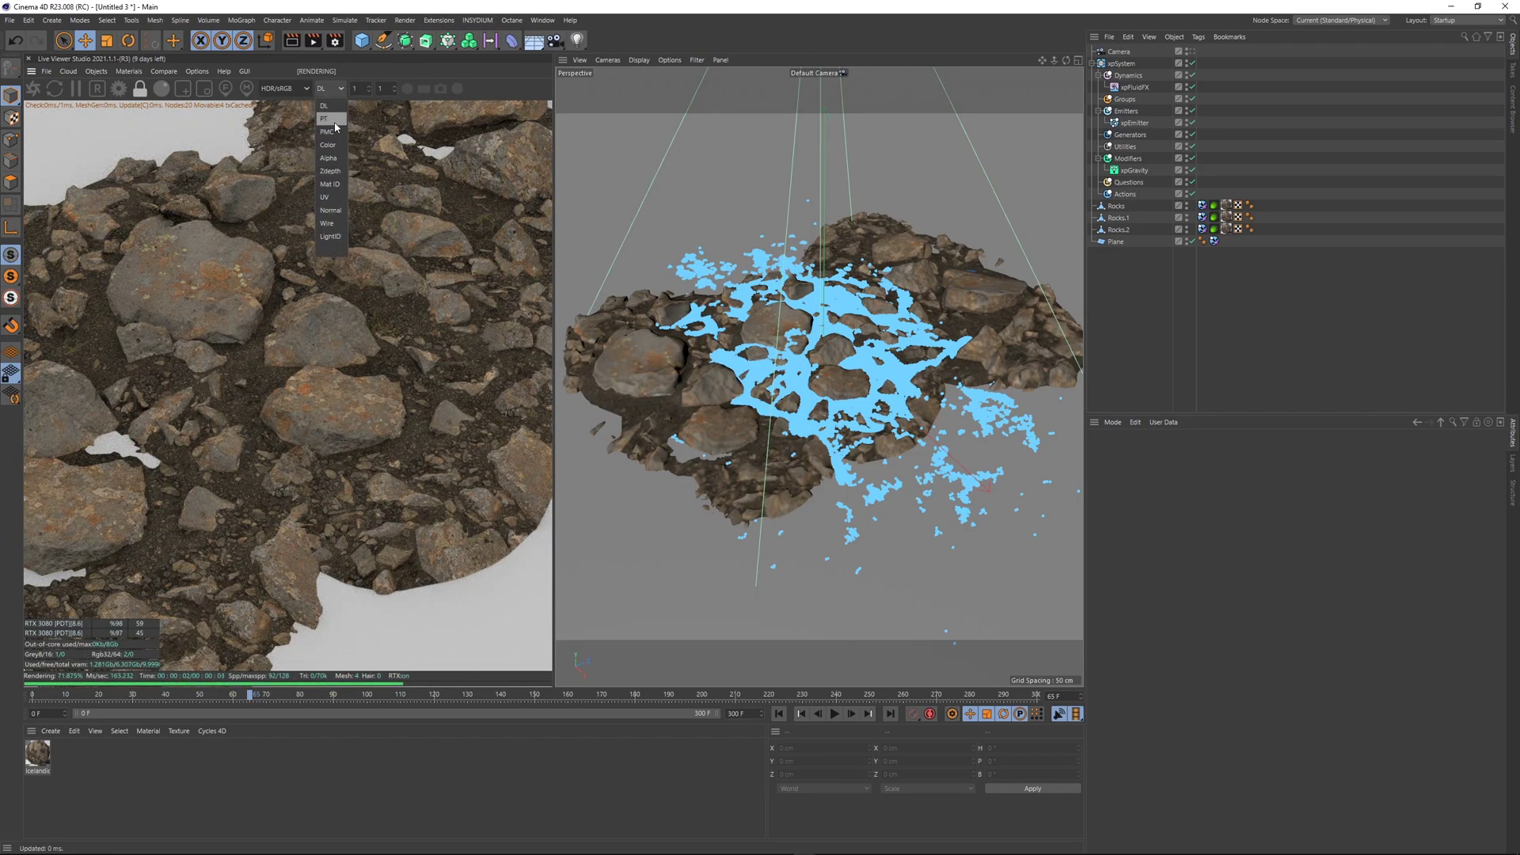
{"action": "left_click", "coordinate": [328, 117]}
{"action": "scroll", "coordinate": [244, 349], "scroll_direction": "down", "scroll_amount": 4}
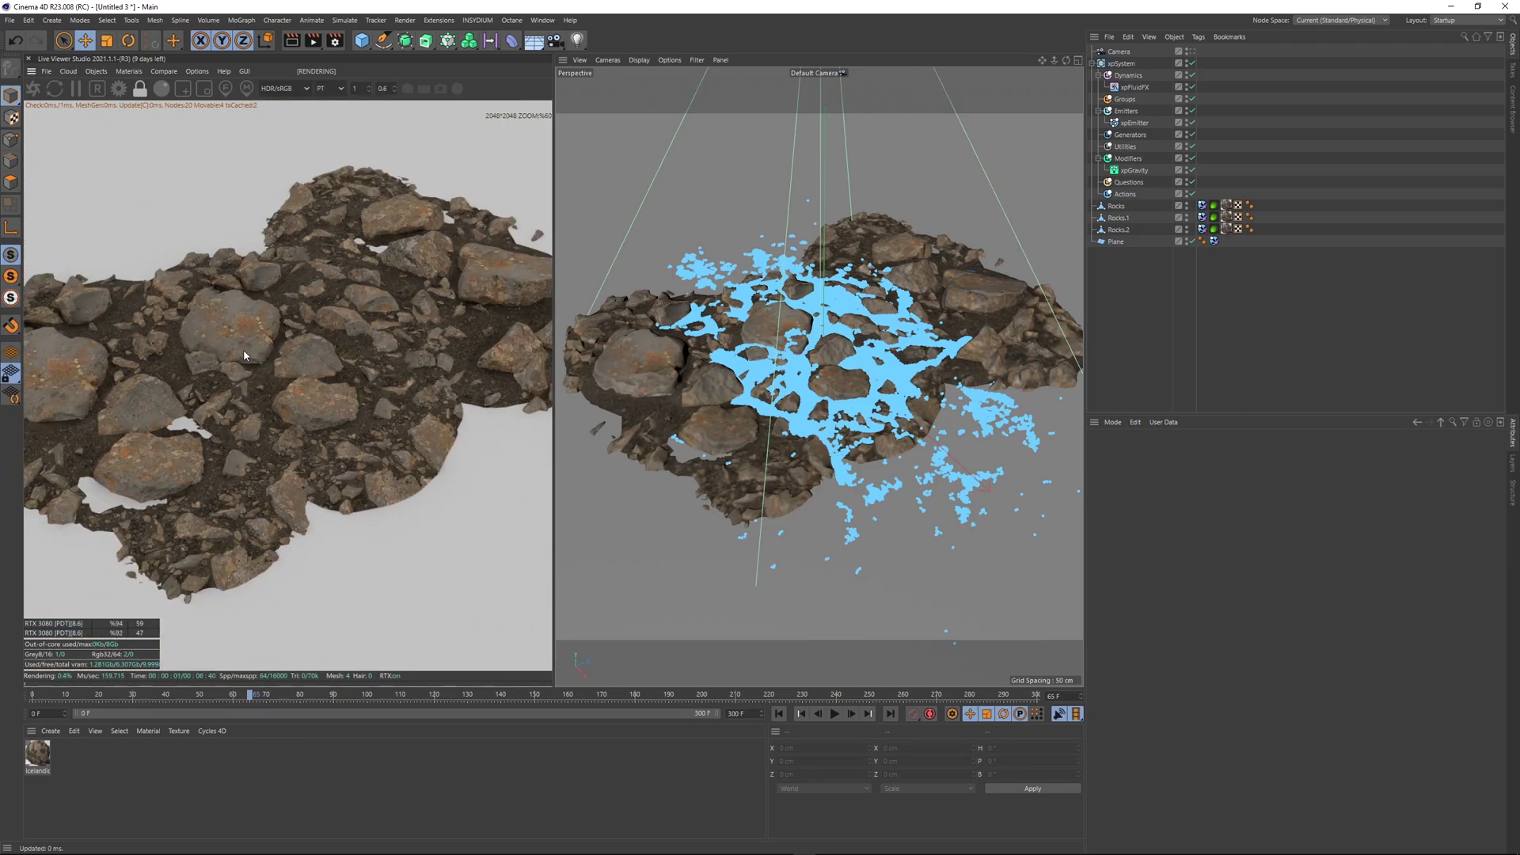
- Look through the scene camera, set its focal length to Tele (135 mm) and raise it to about Y 1177 cm above the rocks
{"action": "left_click", "coordinate": [1190, 52]}
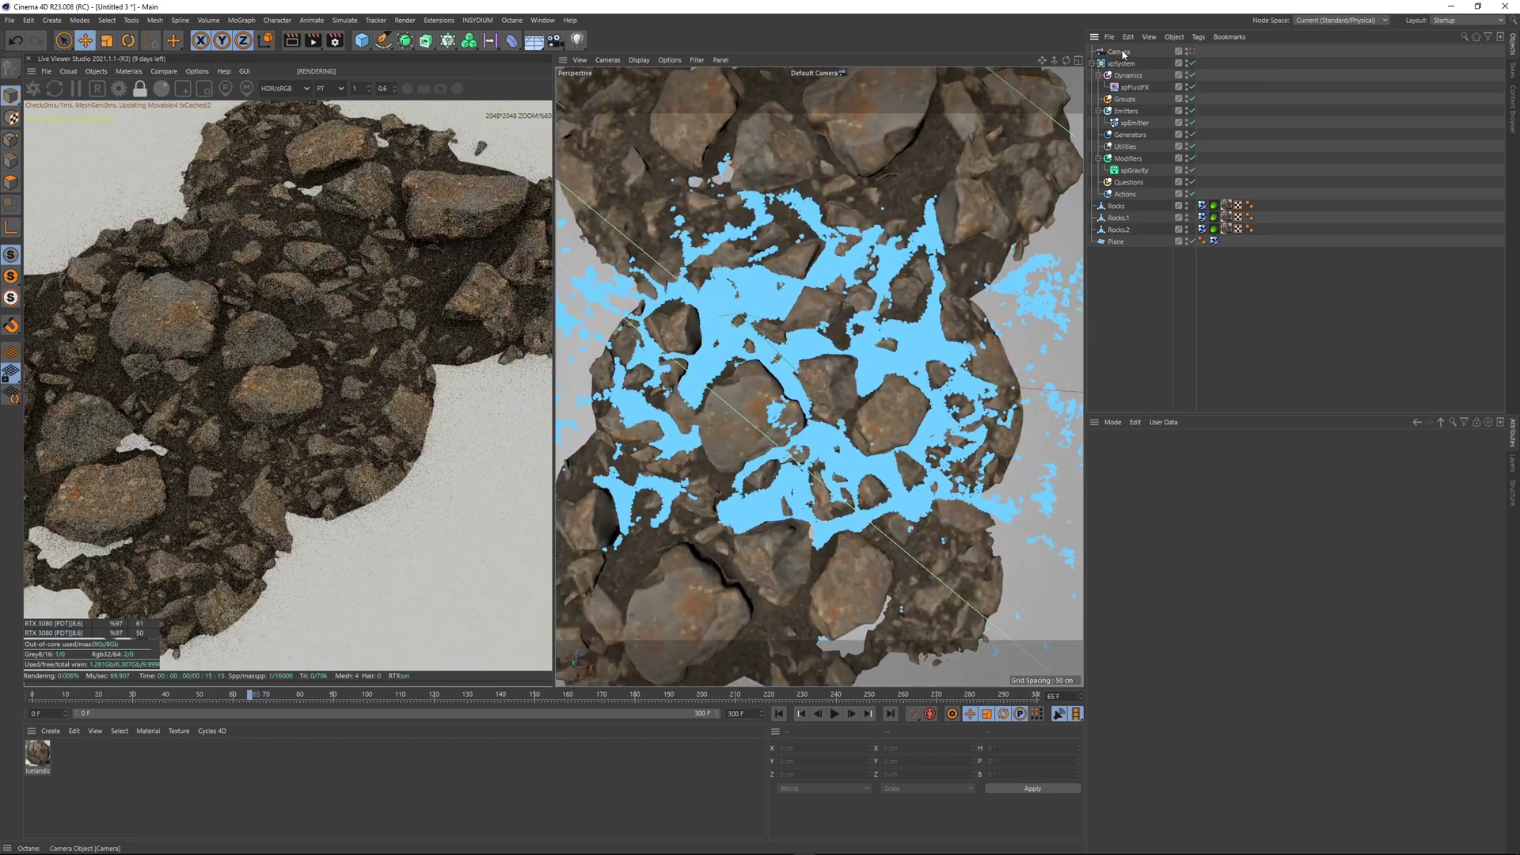
{"action": "left_click", "coordinate": [1119, 51]}
{"action": "scroll", "coordinate": [336, 263], "scroll_direction": "down", "scroll_amount": 1}
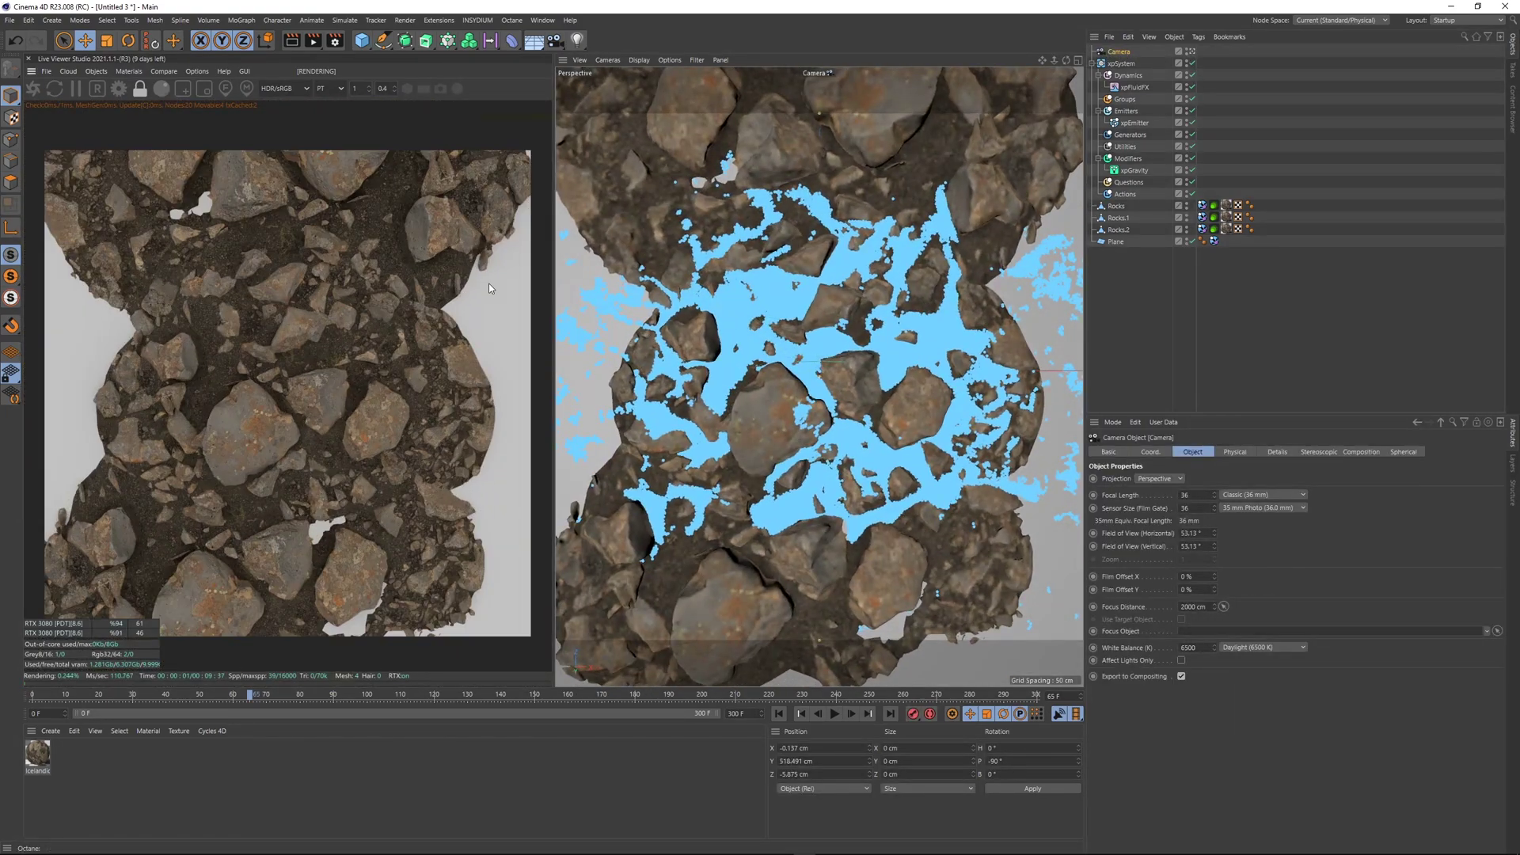
{"action": "left_click", "coordinate": [1264, 495]}
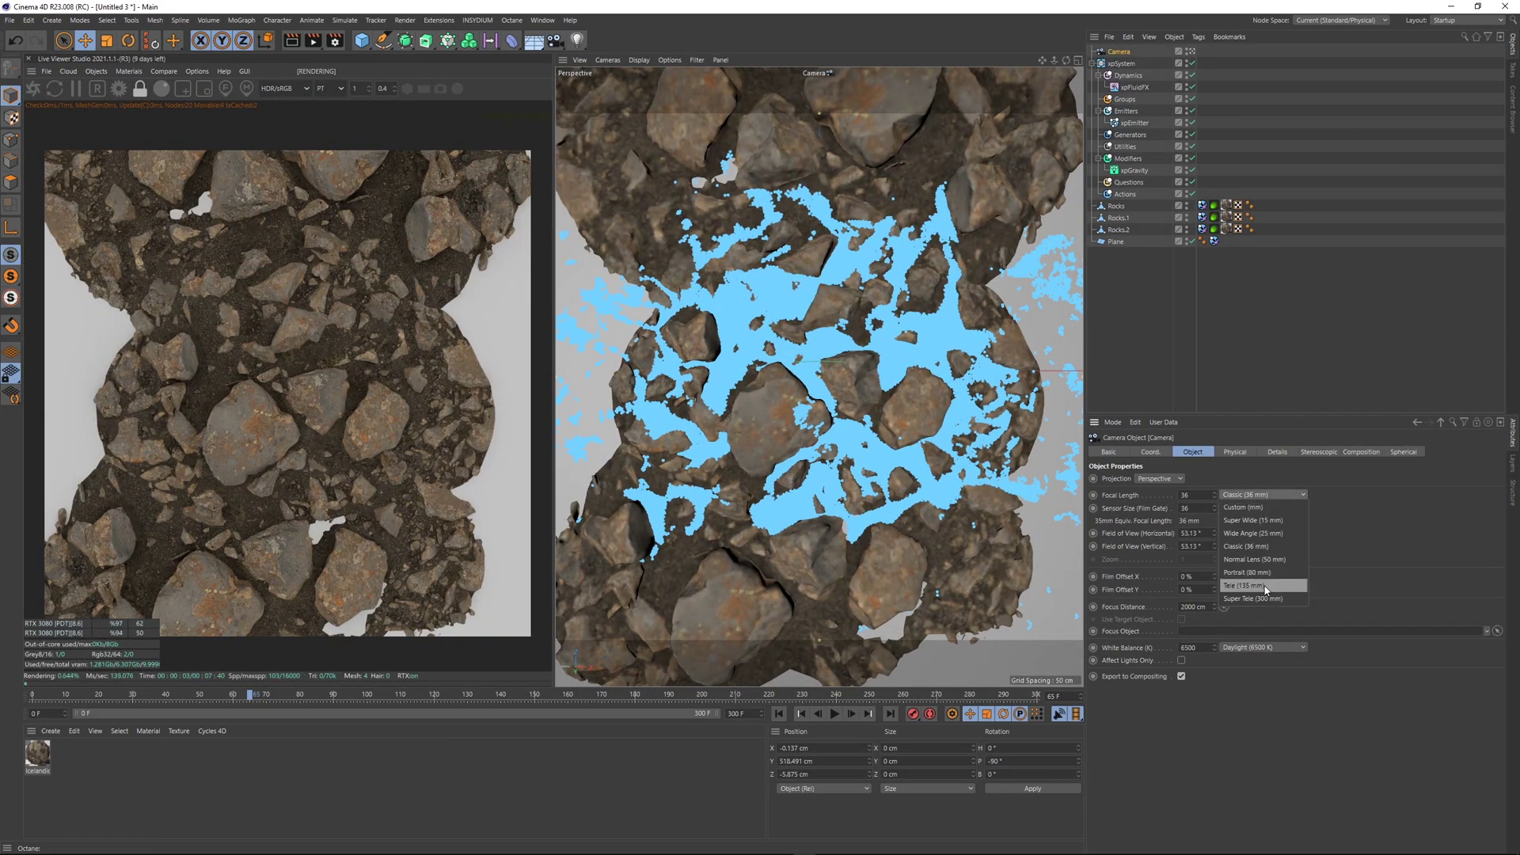
{"action": "left_click", "coordinate": [1255, 586]}
{"action": "left_click_drag", "start_coordinate": [1052, 62], "coordinate": [1001, 64]}
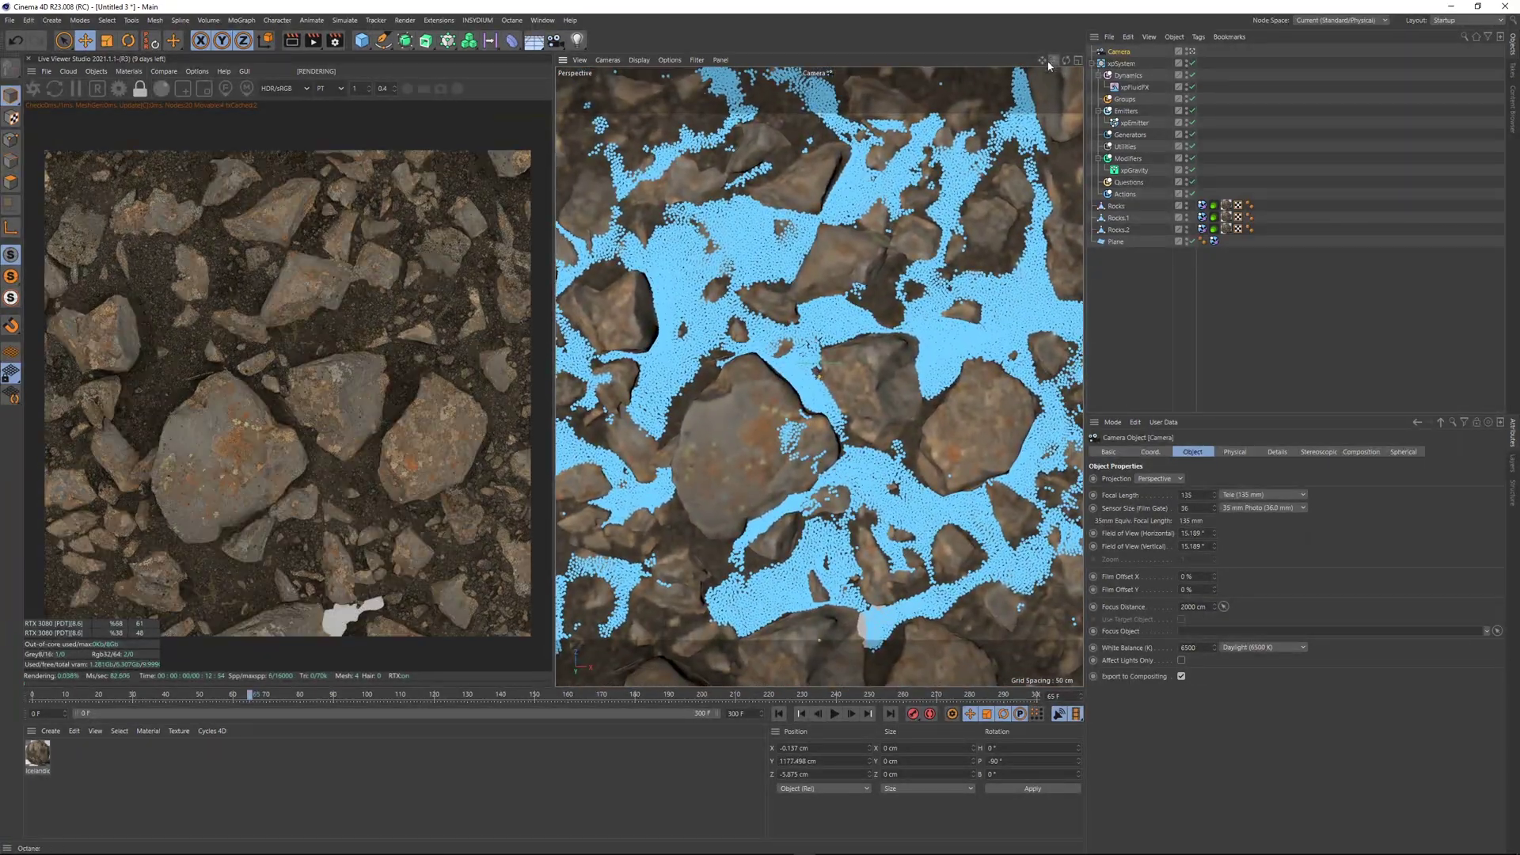
{"action": "left_click", "coordinate": [1249, 342]}
- Set up a separate perspective working view with shaded display, independent of the render camera
{"action": "key", "text": "F2"}
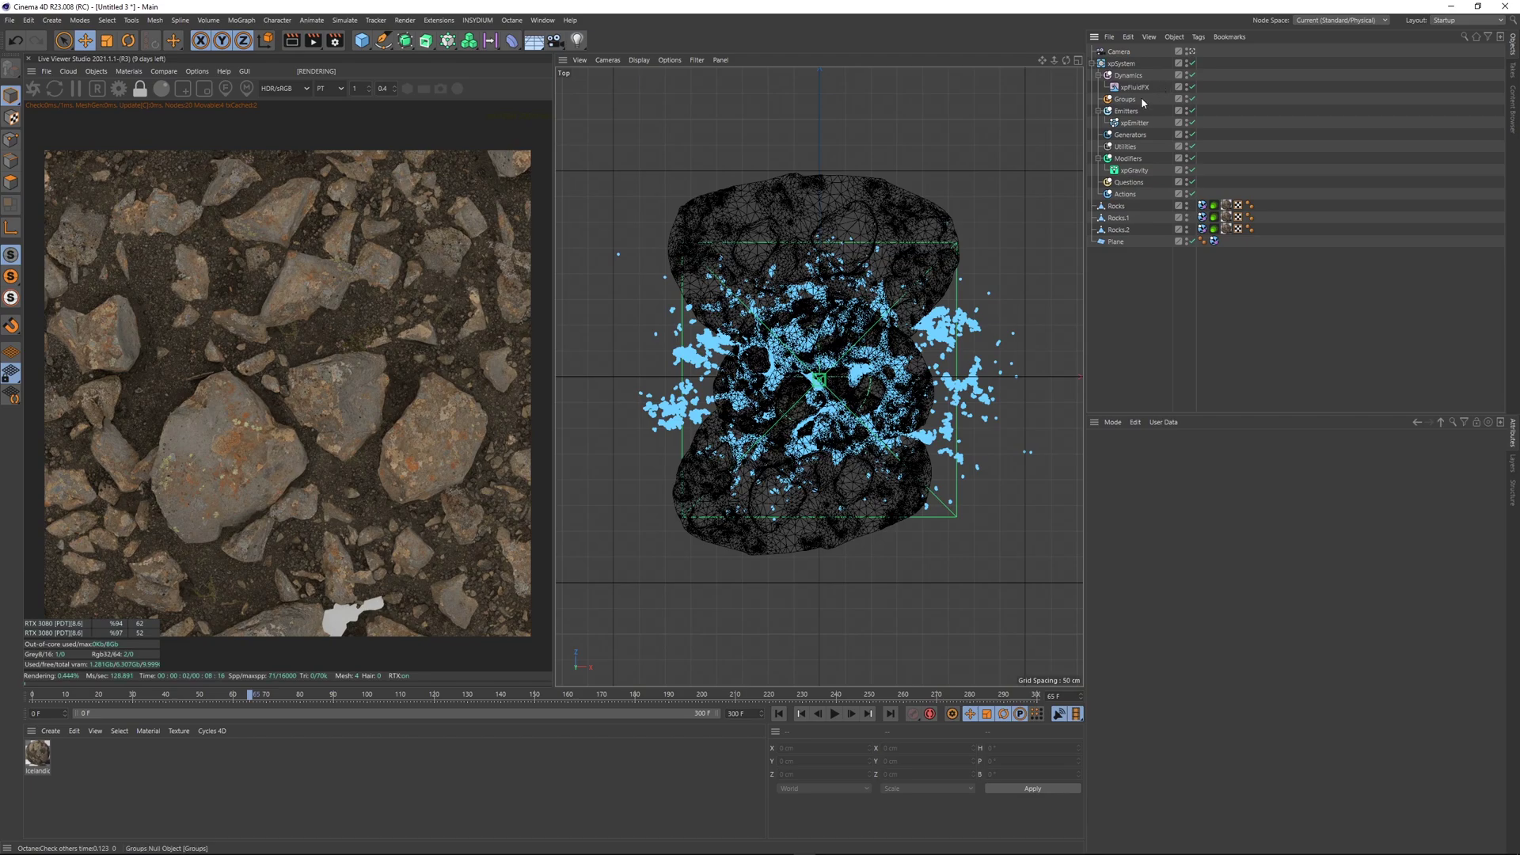
{"action": "key", "text": "F1"}
{"action": "key", "text": "F2"}
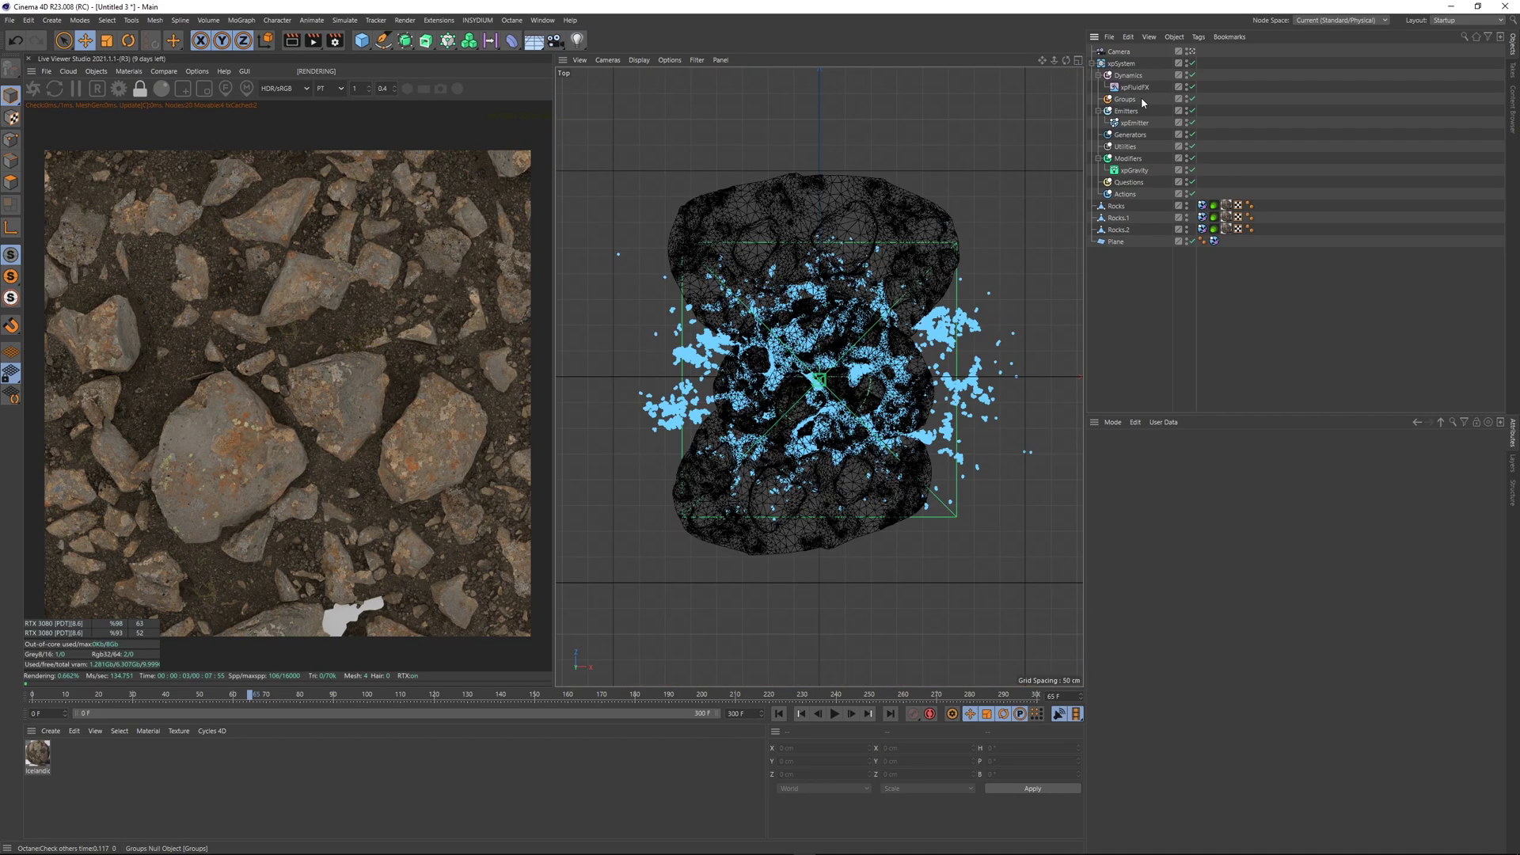
{"action": "left_click", "coordinate": [606, 60]}
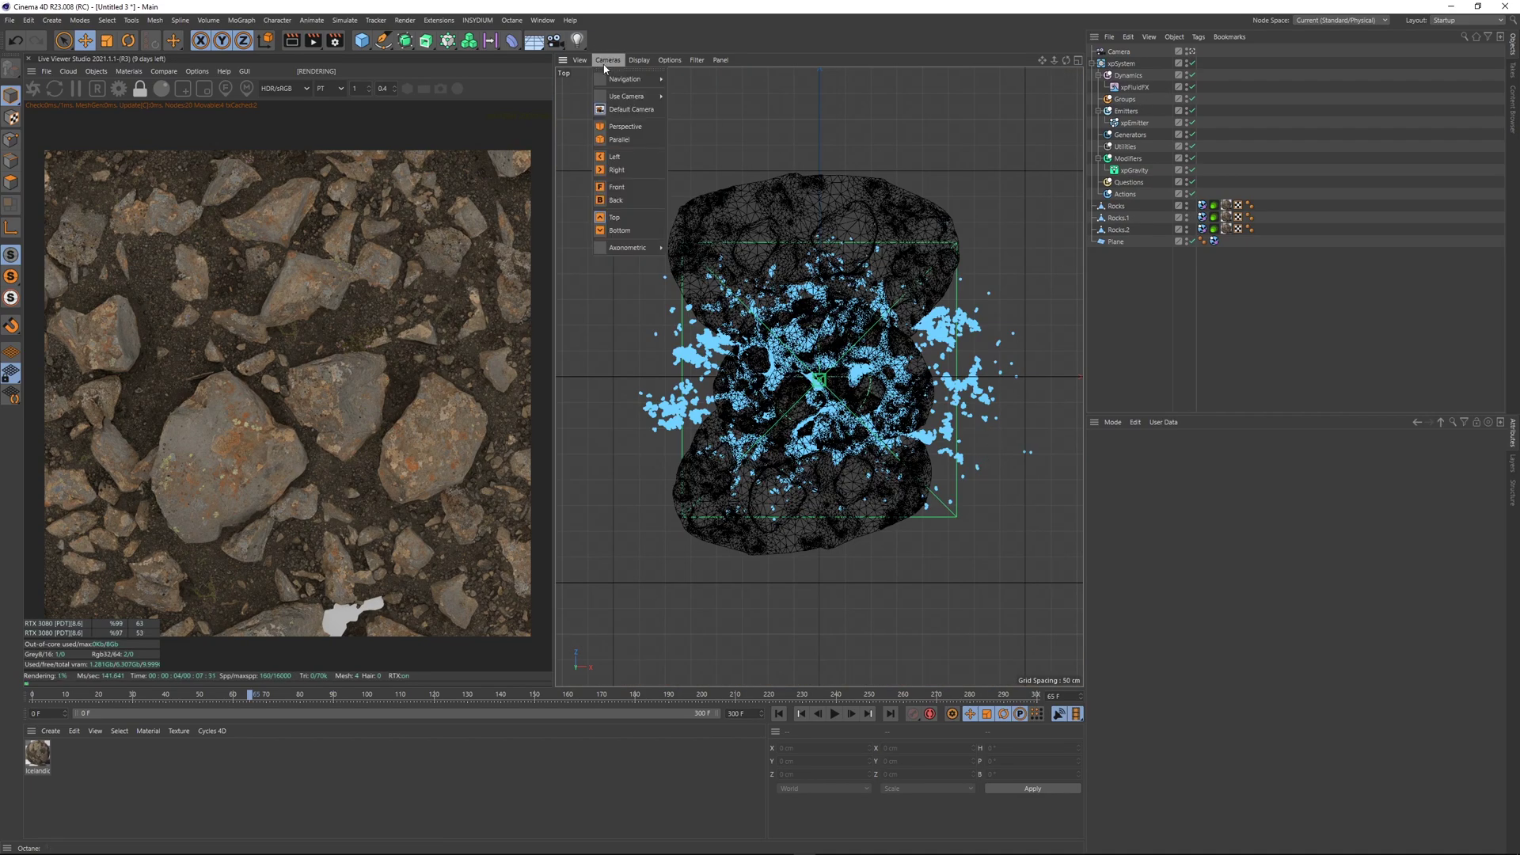
{"action": "left_click", "coordinate": [627, 126]}
{"action": "key", "text": "n"}
{"action": "key", "text": "a"}
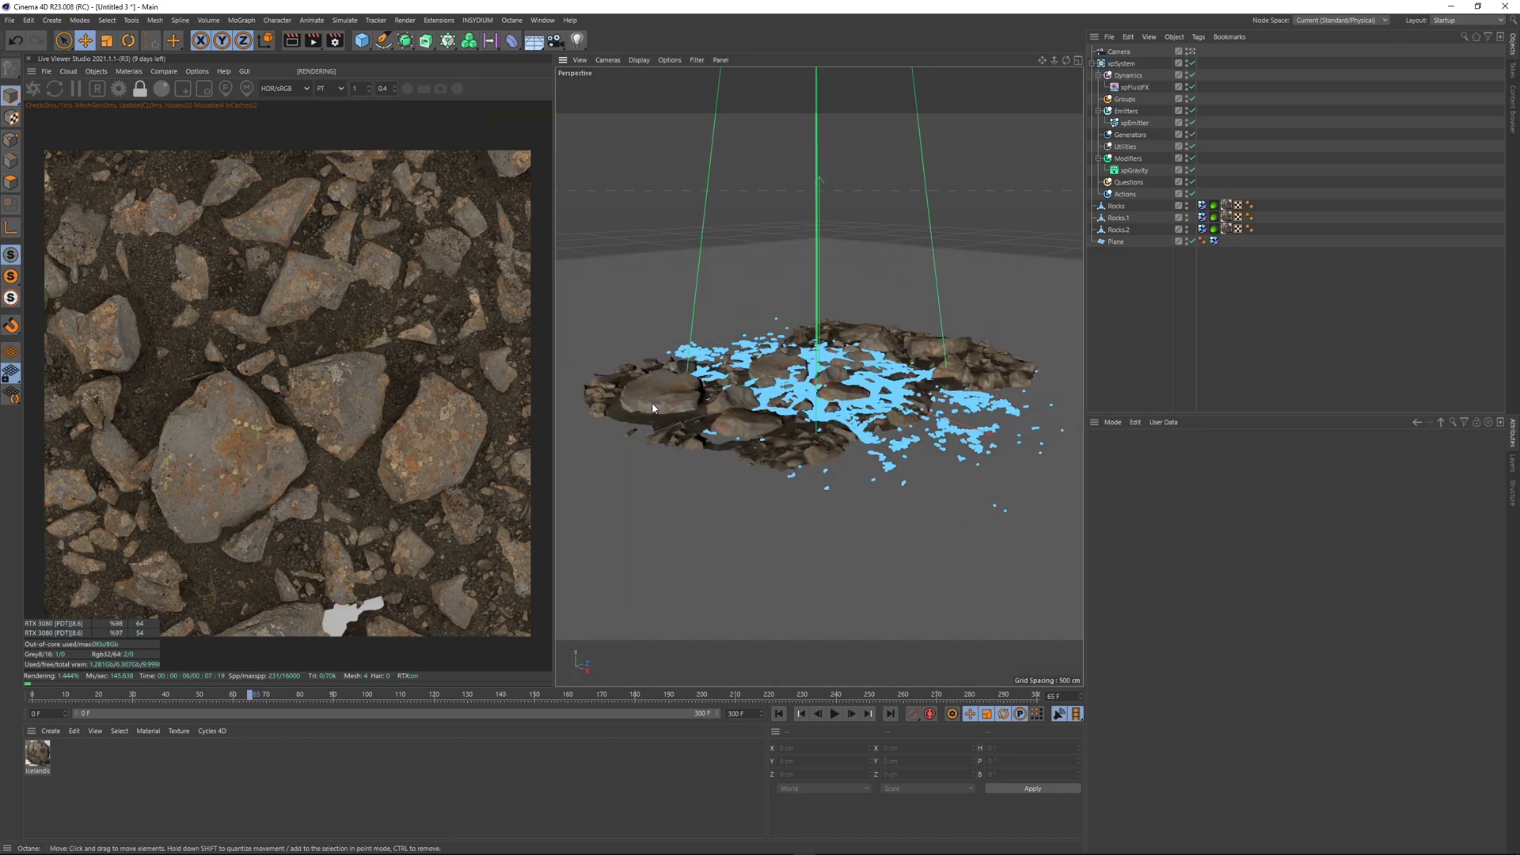
- Lower the ground plane slightly beneath the rocks to about Y -9.5 cm
{"action": "left_click", "coordinate": [621, 556]}
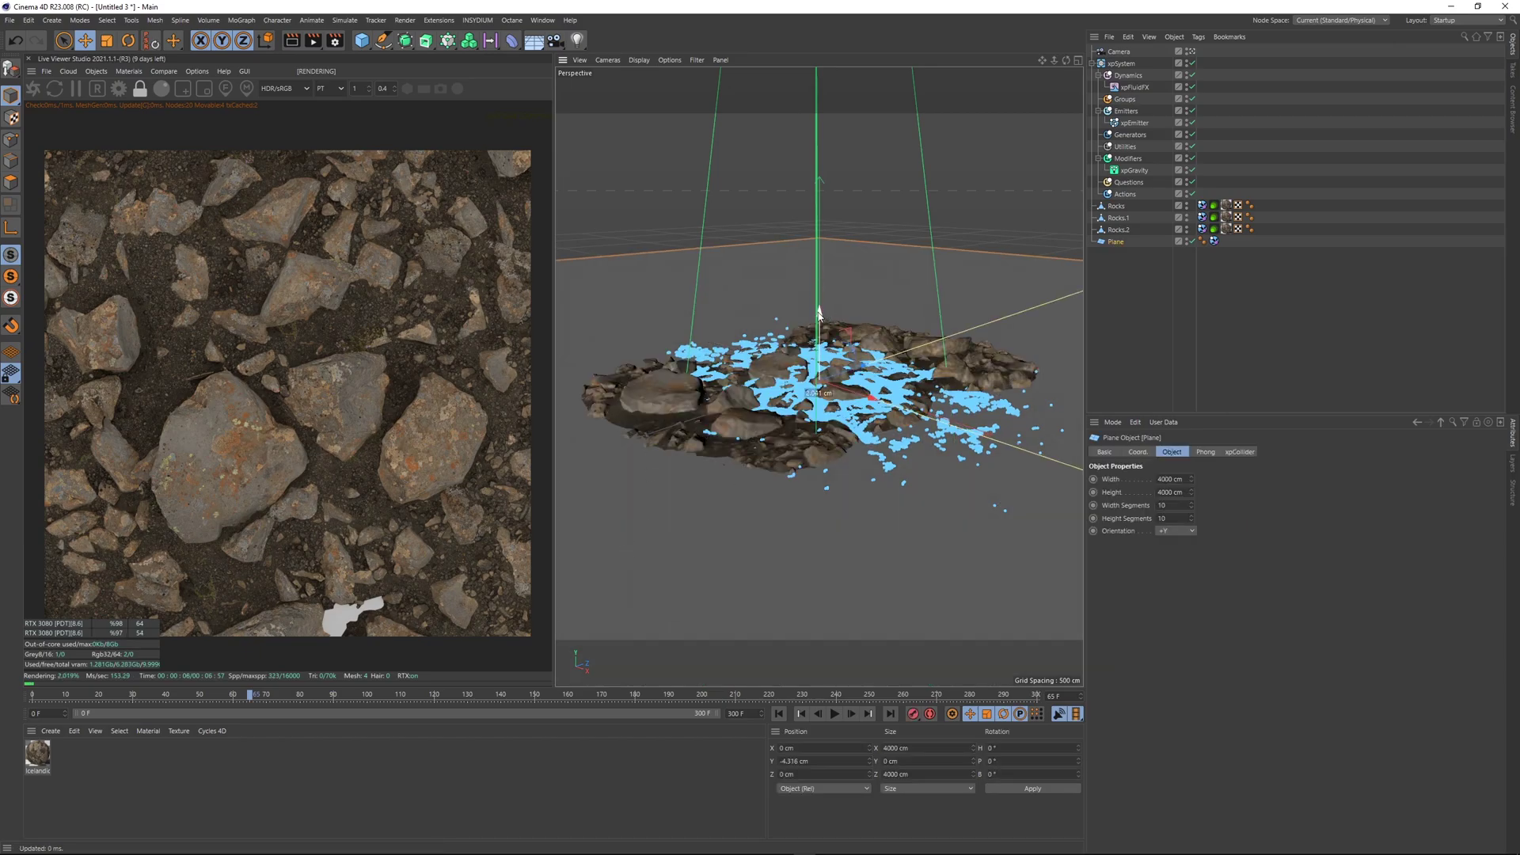
{"action": "left_click_drag", "start_coordinate": [821, 318], "coordinate": [821, 316]}
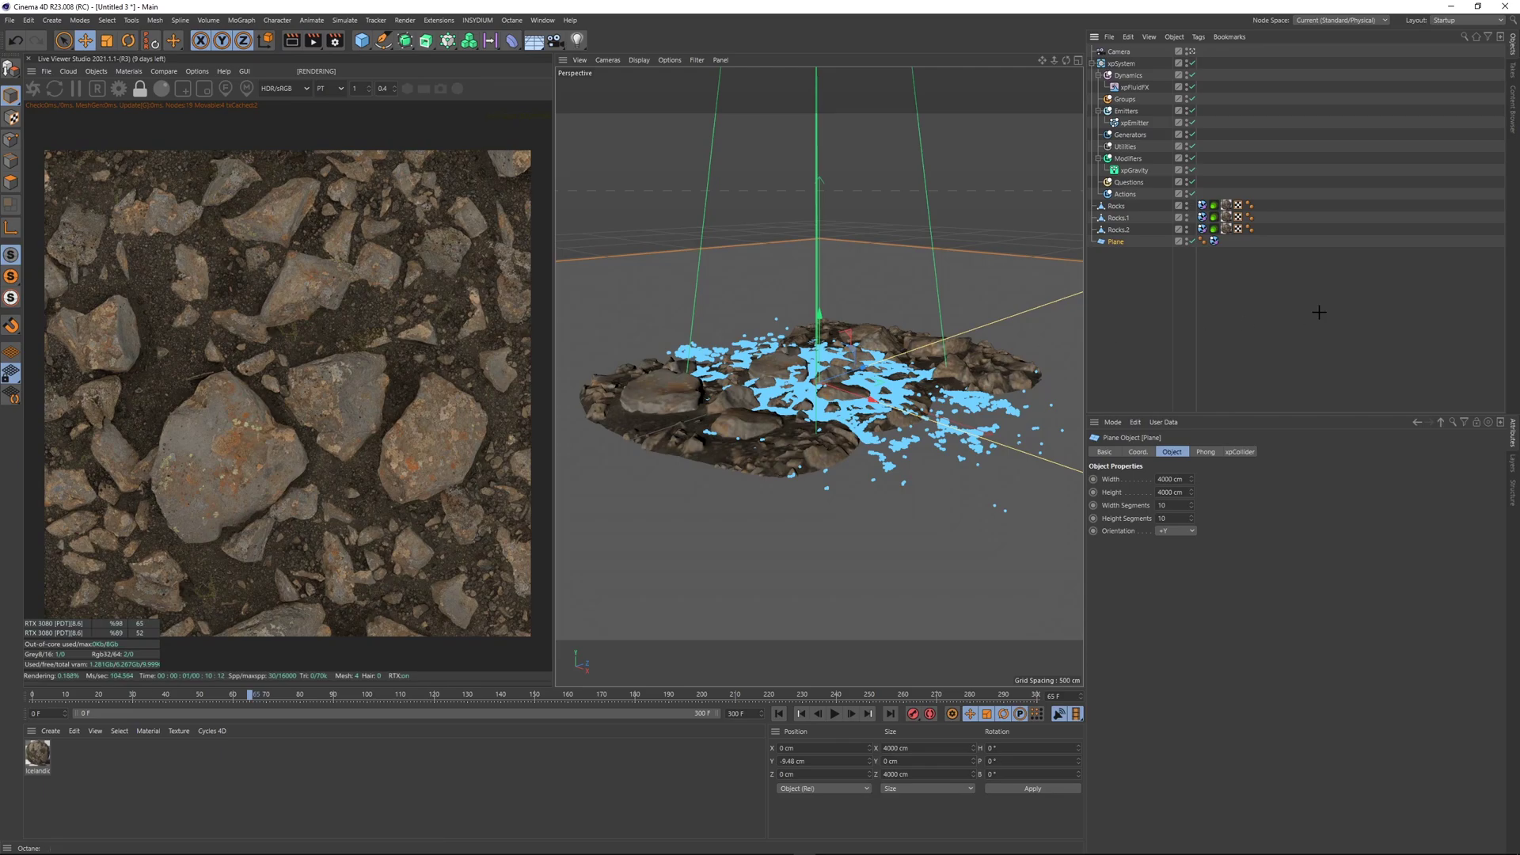
{"action": "left_click", "coordinate": [1320, 310]}
- Add an Octane ObjectTag to the xpEmitter
{"action": "right_click", "coordinate": [1138, 123]}
{"action": "mouse_move", "coordinate": [1251, 148]}
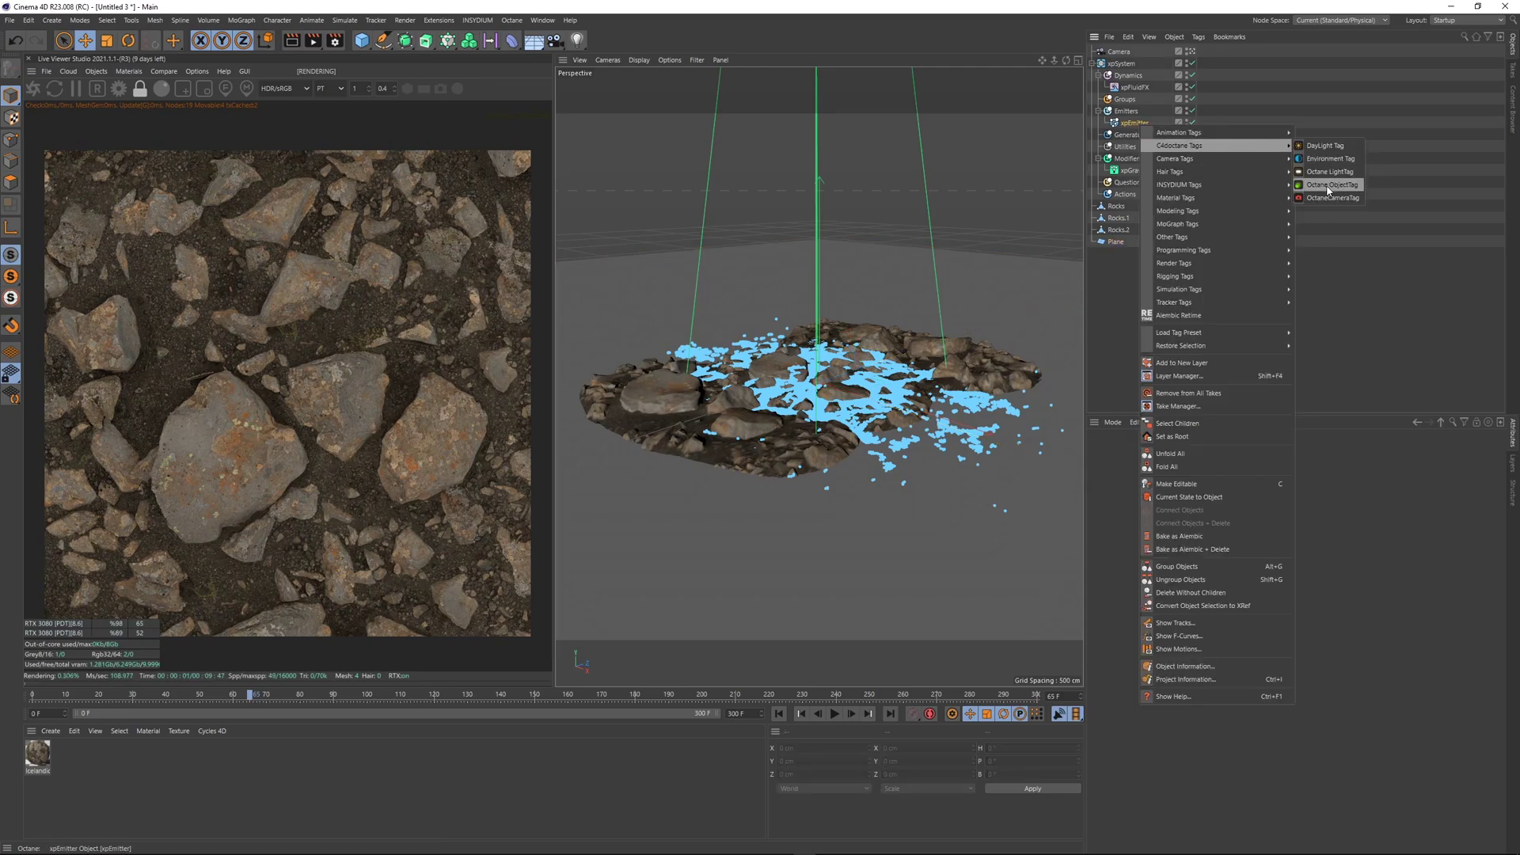
{"action": "left_click", "coordinate": [1327, 176]}
- Create a sphere with a 1 cm radius and set the emitter's Octane particle rendering to Geometry using that sphere
{"action": "left_click", "coordinate": [362, 41]}
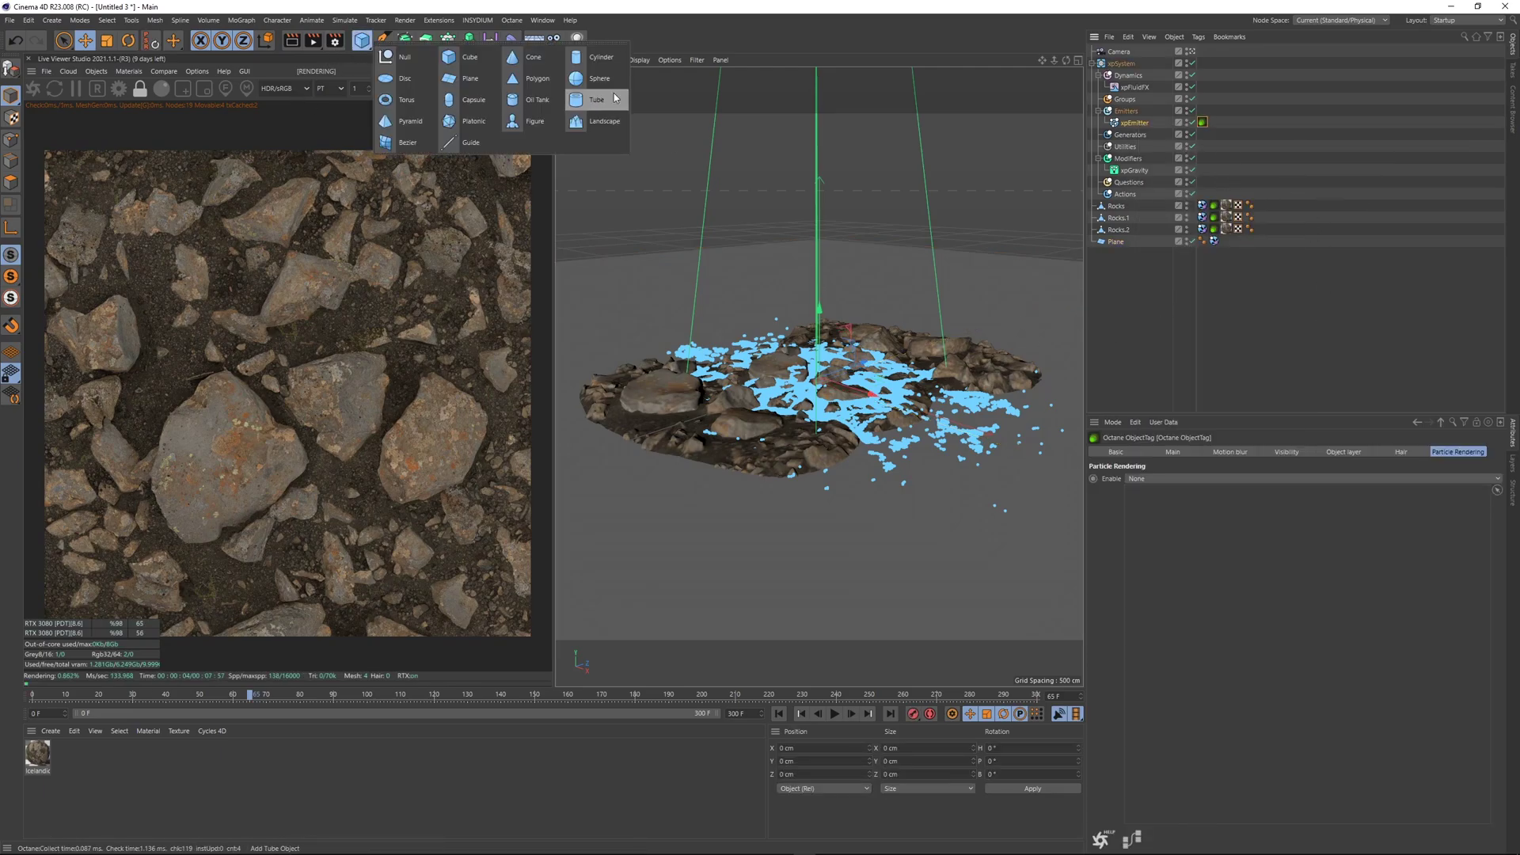
{"action": "left_click", "coordinate": [599, 79]}
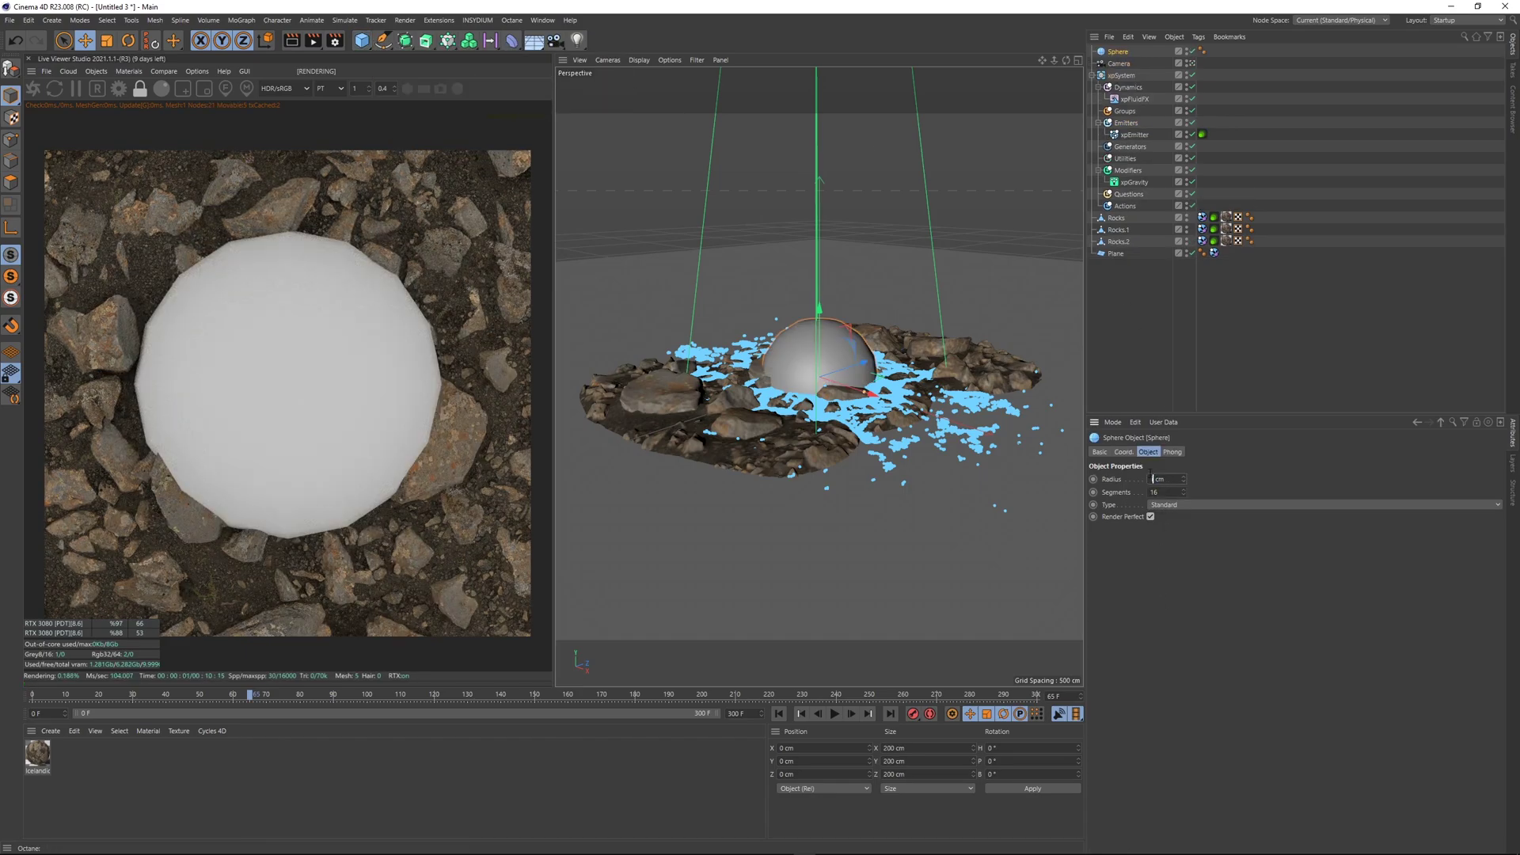
{"action": "left_click", "coordinate": [1203, 134]}
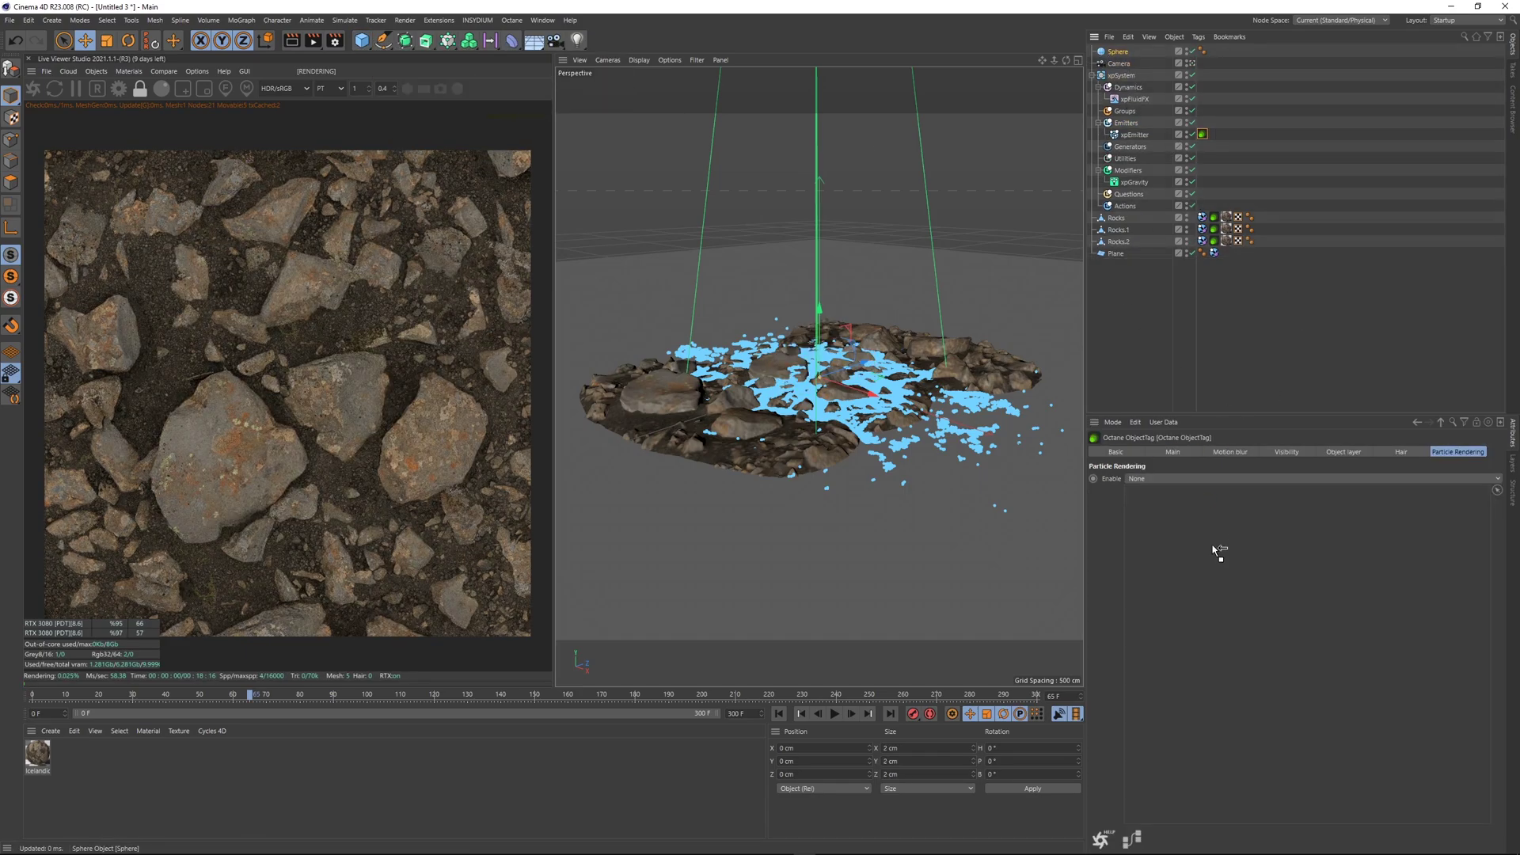
{"action": "left_click", "coordinate": [1155, 479]}
{"action": "left_click", "coordinate": [1144, 504]}
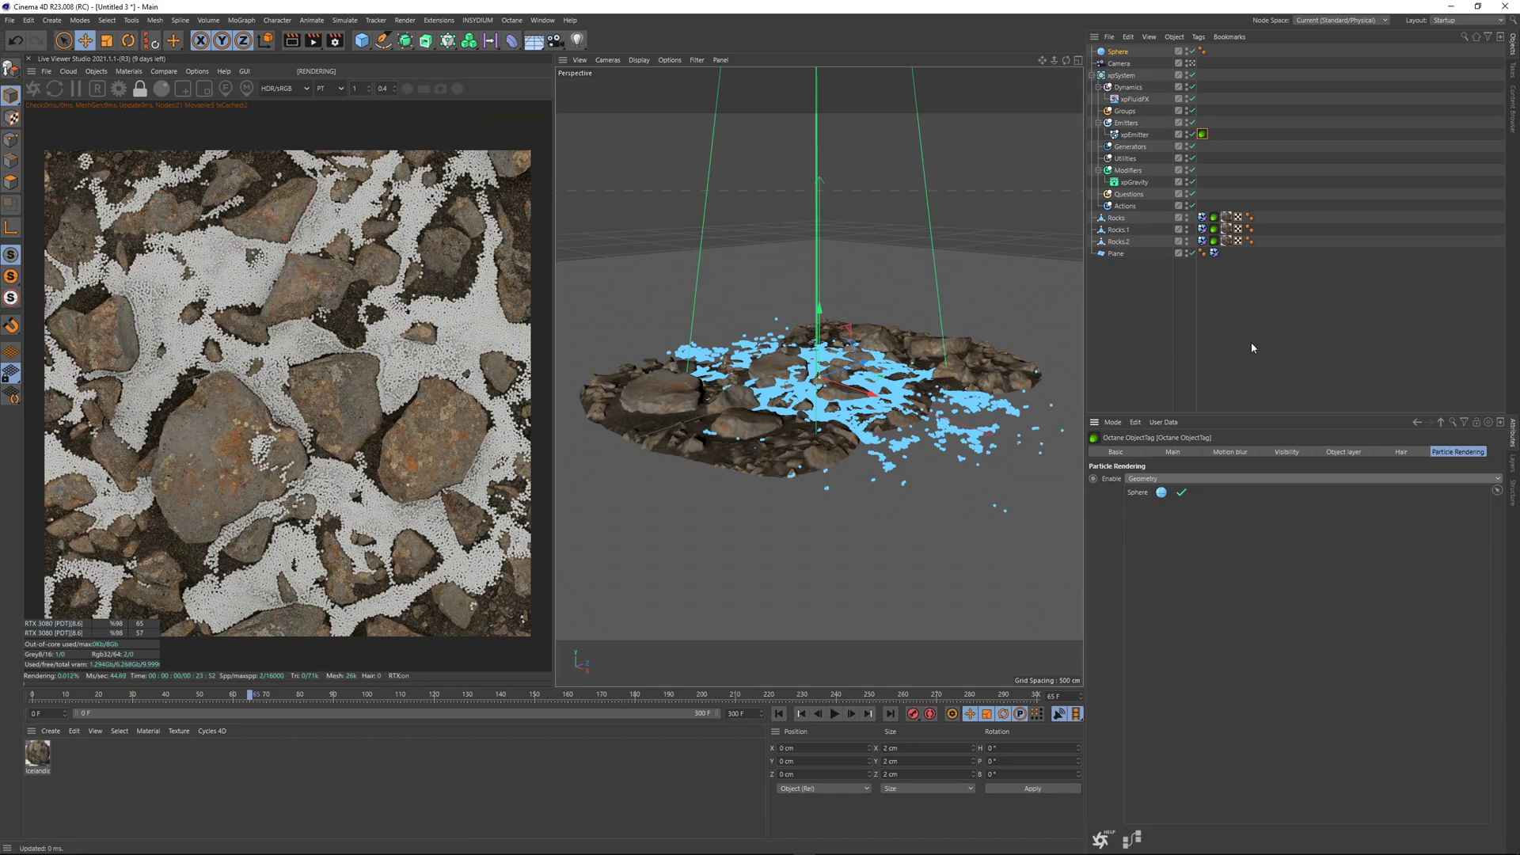
{"action": "left_click", "coordinate": [1274, 365]}
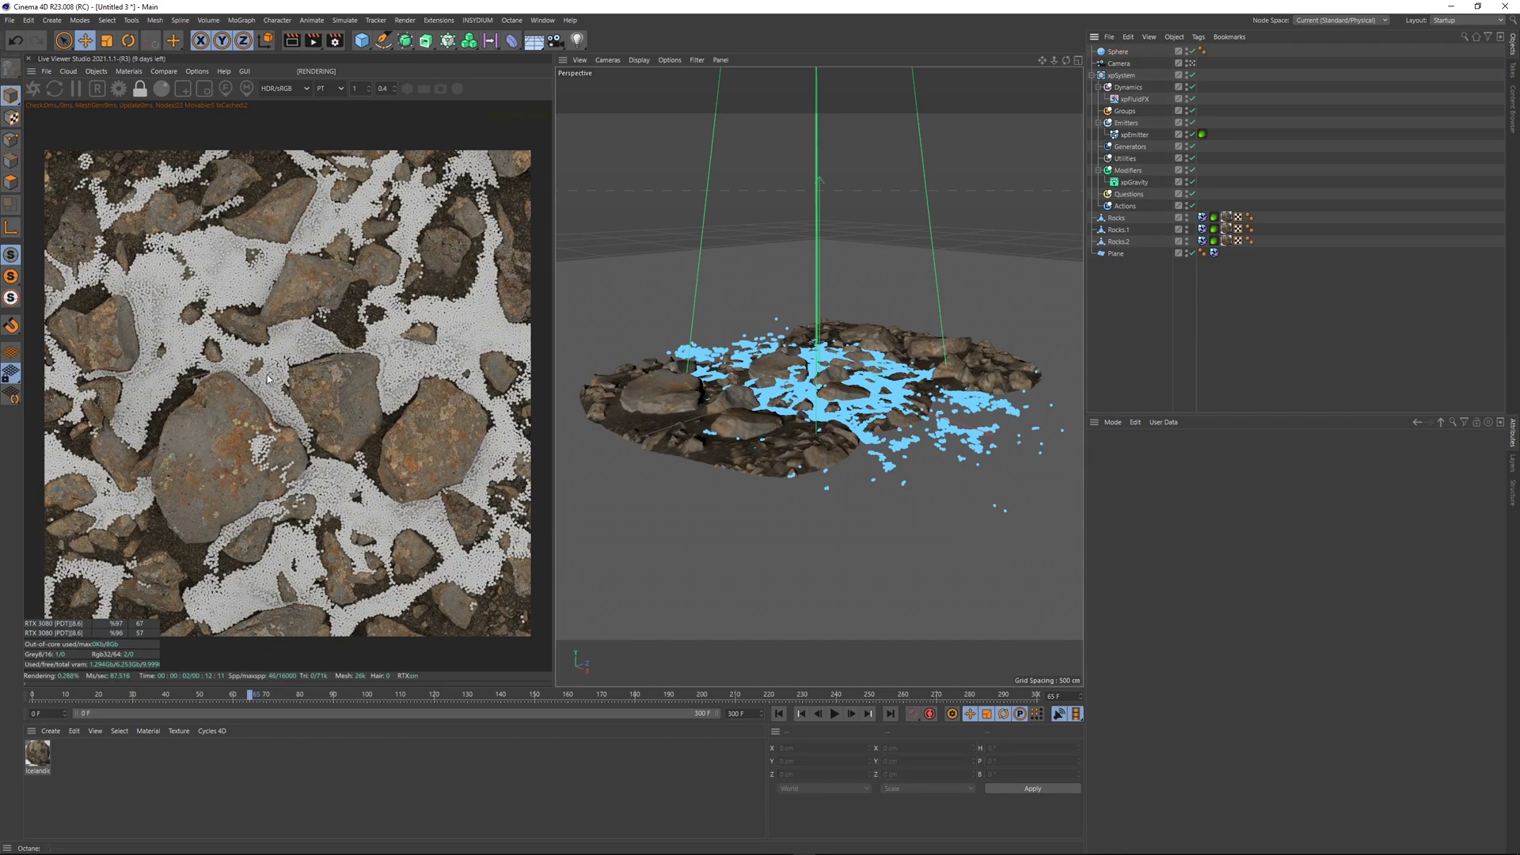
- Add a black Octane texture environment and an Octane area light to the scene
{"action": "left_click", "coordinate": [95, 71]}
{"action": "left_click", "coordinate": [126, 100]}
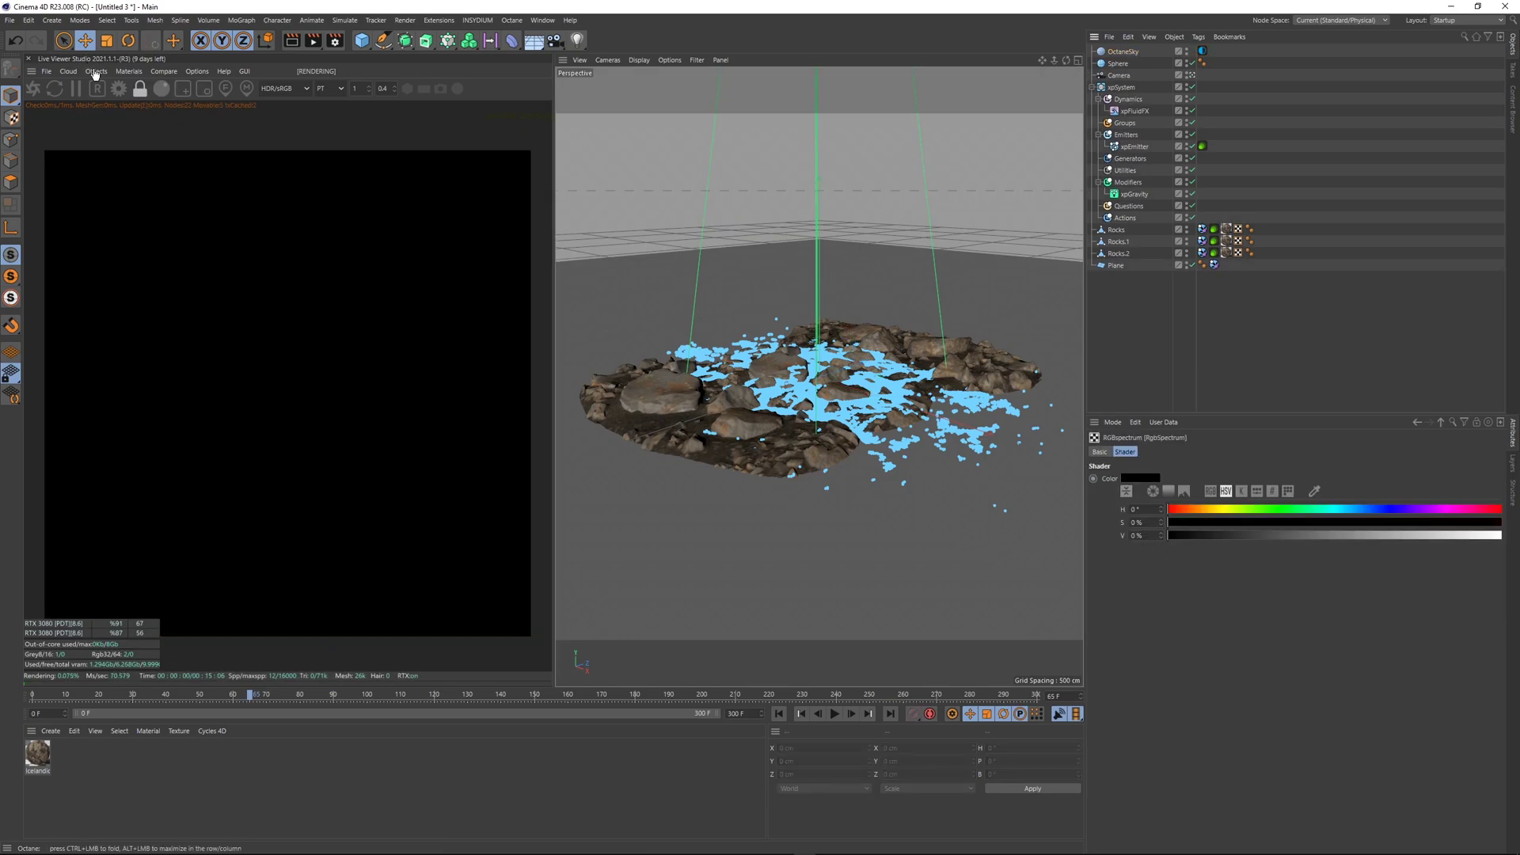
{"action": "left_click", "coordinate": [95, 71]}
{"action": "mouse_move", "coordinate": [119, 125]}
{"action": "left_click", "coordinate": [216, 142]}
- Add a Target tag to the Octane light and set xpSystem as its target object
{"action": "right_click", "coordinate": [1129, 52]}
{"action": "mouse_move", "coordinate": [1204, 60]}
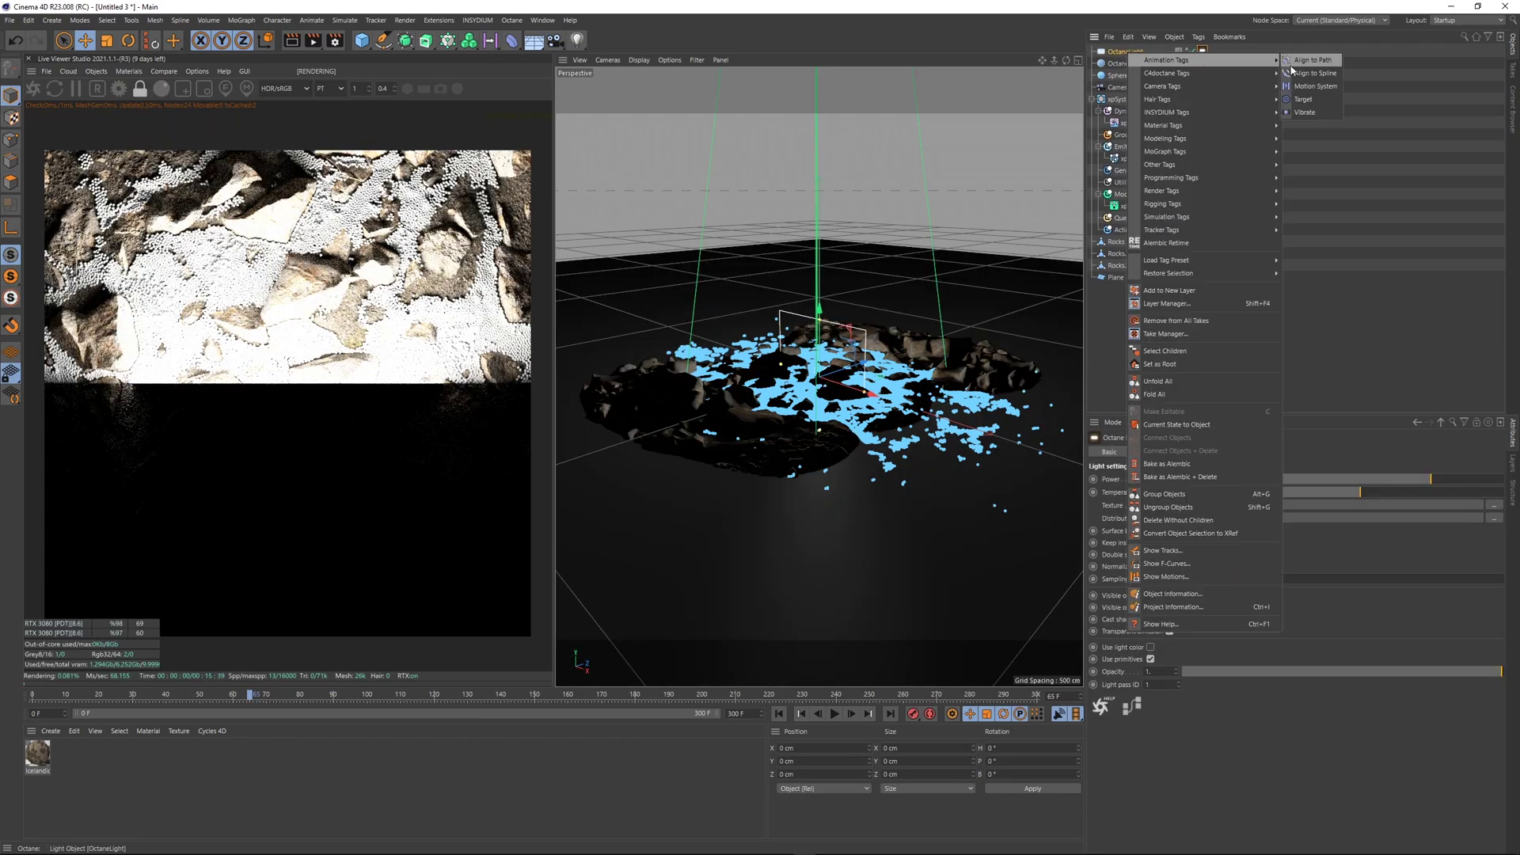
{"action": "left_click", "coordinate": [1303, 99]}
{"action": "left_click", "coordinate": [1498, 479]}
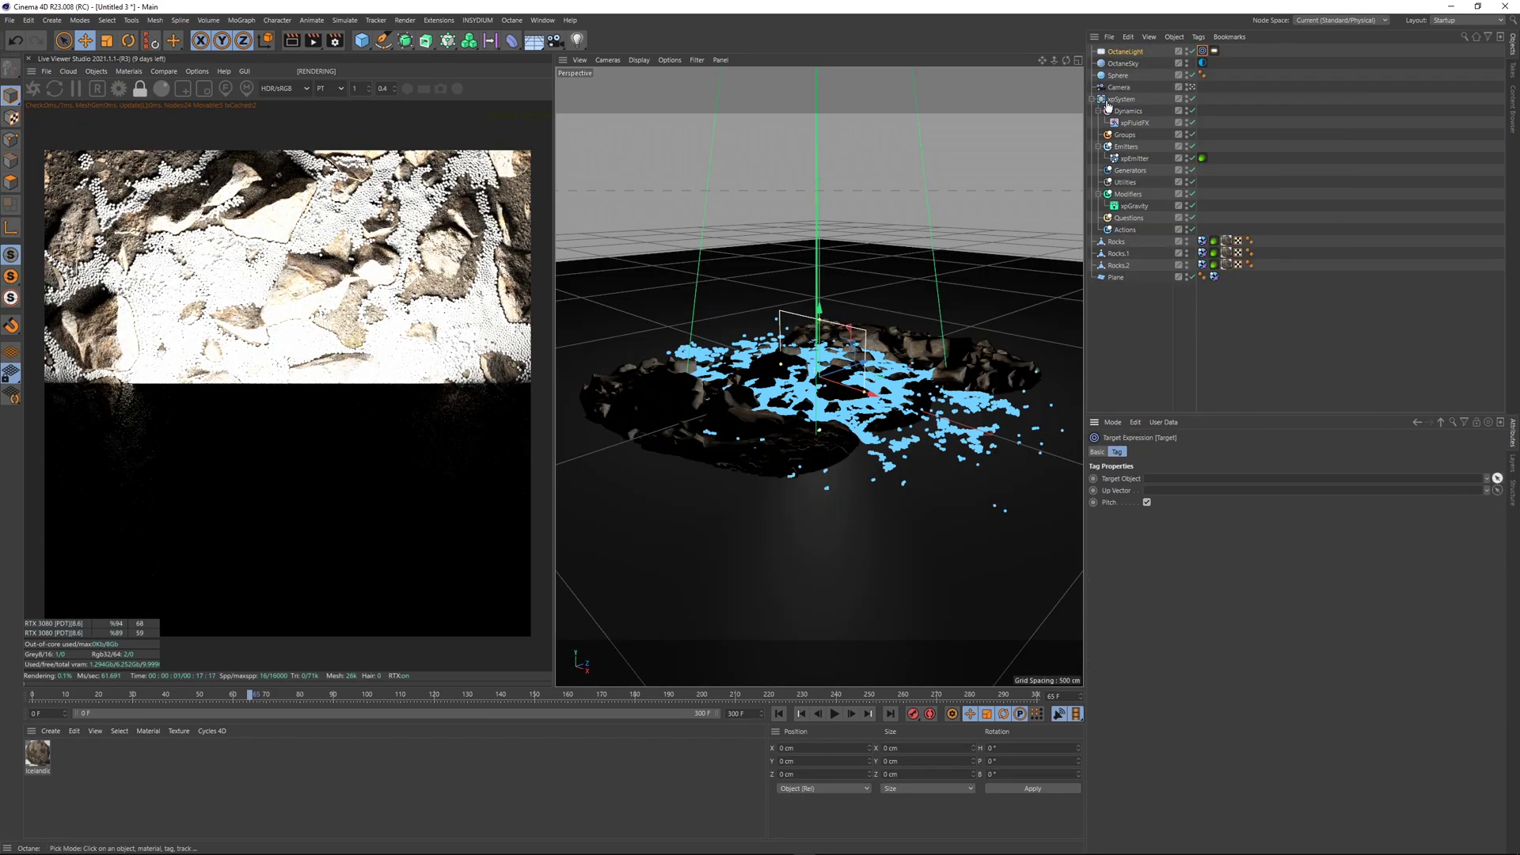
{"action": "left_click", "coordinate": [1122, 99]}
{"action": "left_click", "coordinate": [1391, 95]}
- Move the Octane light beside the rocks to about X -649 cm, Y 157 cm, Z 18 cm
{"action": "left_click", "coordinate": [1127, 51]}
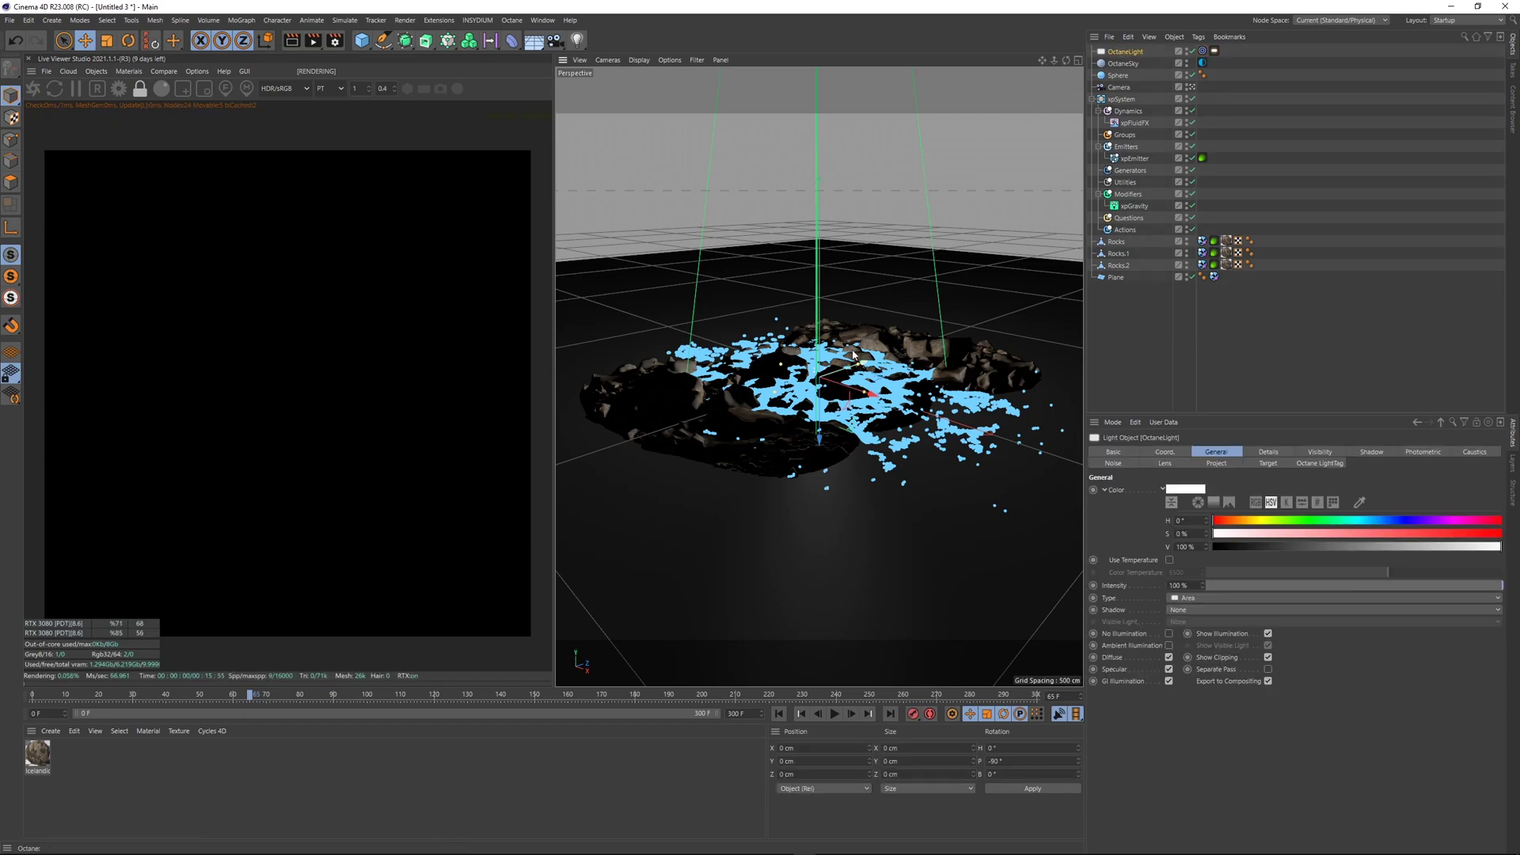
{"action": "scroll", "coordinate": [853, 325], "scroll_direction": "down", "scroll_amount": 5}
{"action": "left_click_drag", "start_coordinate": [890, 364], "coordinate": [689, 197]}
{"action": "left_click_drag", "start_coordinate": [710, 279], "coordinate": [773, 309]}
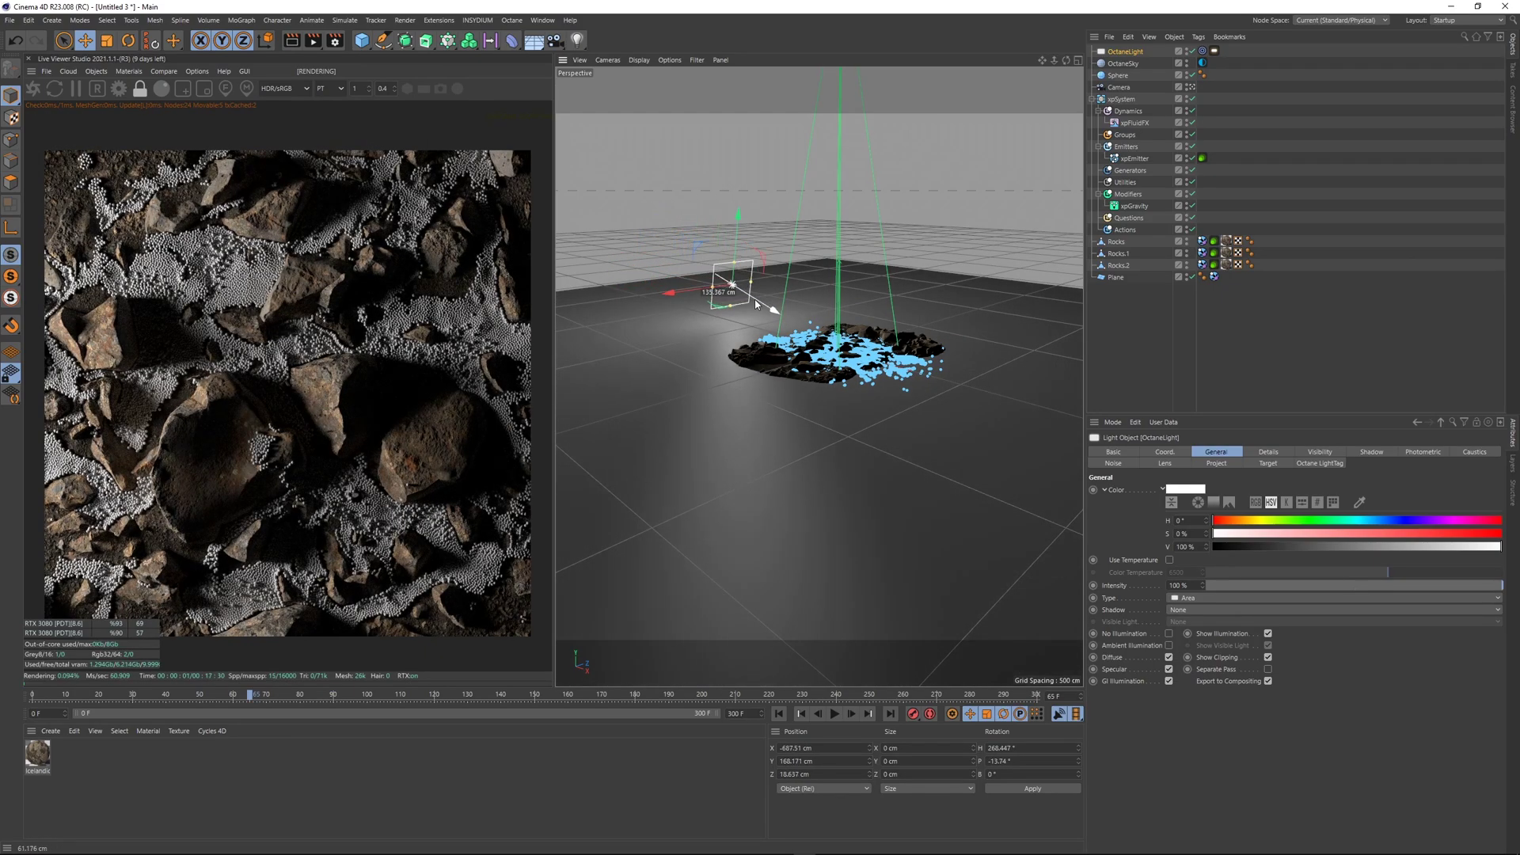
- Hide the grid in the perspective viewport
{"action": "scroll", "coordinate": [799, 326], "scroll_direction": "down", "scroll_amount": 5}
{"action": "middle_click_drag", "start_coordinate": [835, 357], "coordinate": [807, 373], "text": "alt"}
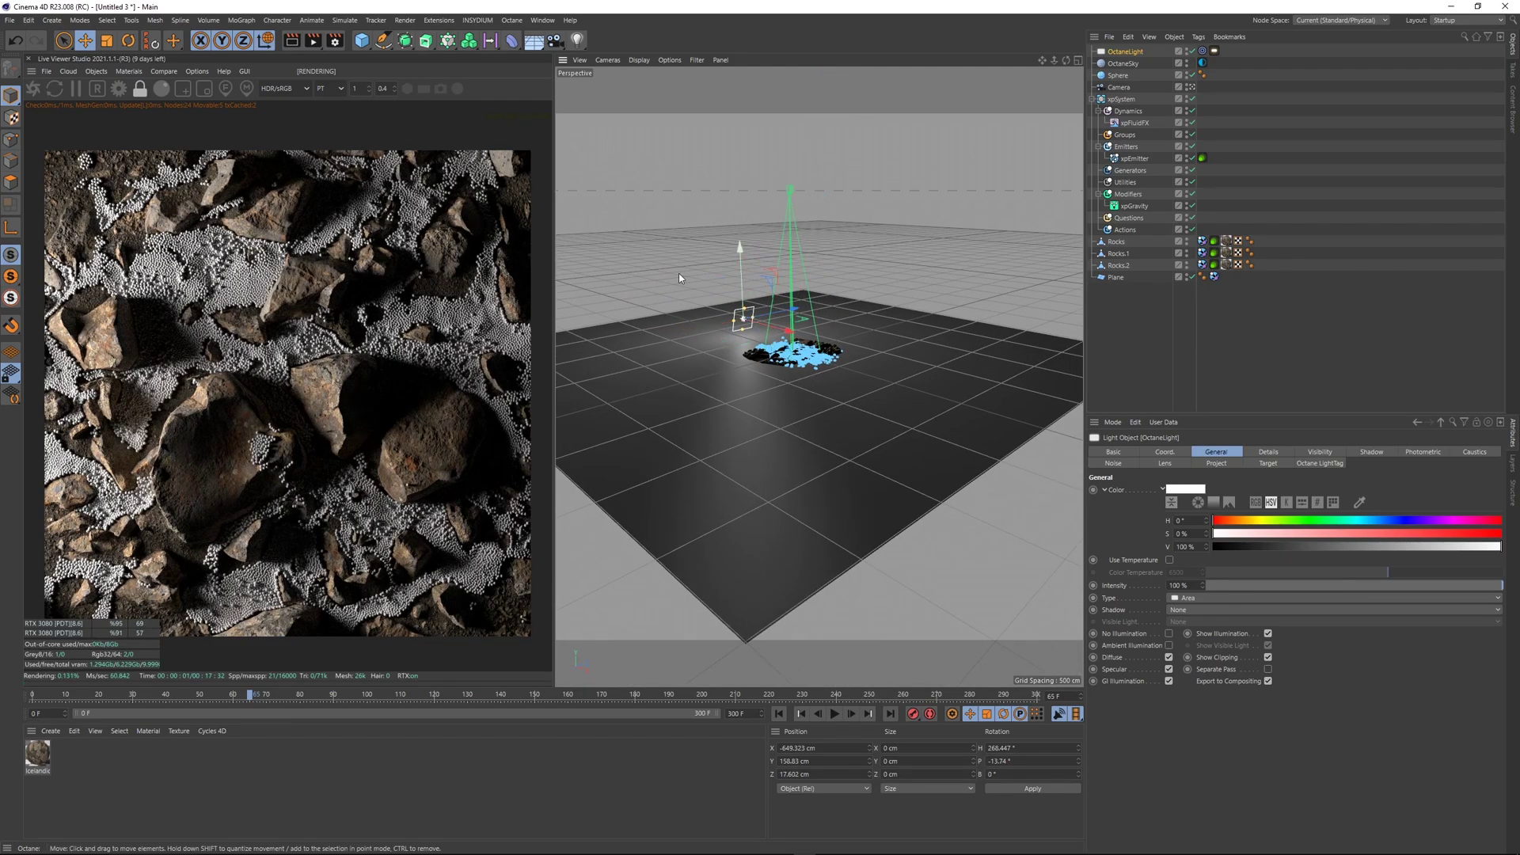
{"action": "left_click", "coordinate": [697, 59]}
{"action": "left_click", "coordinate": [716, 302]}
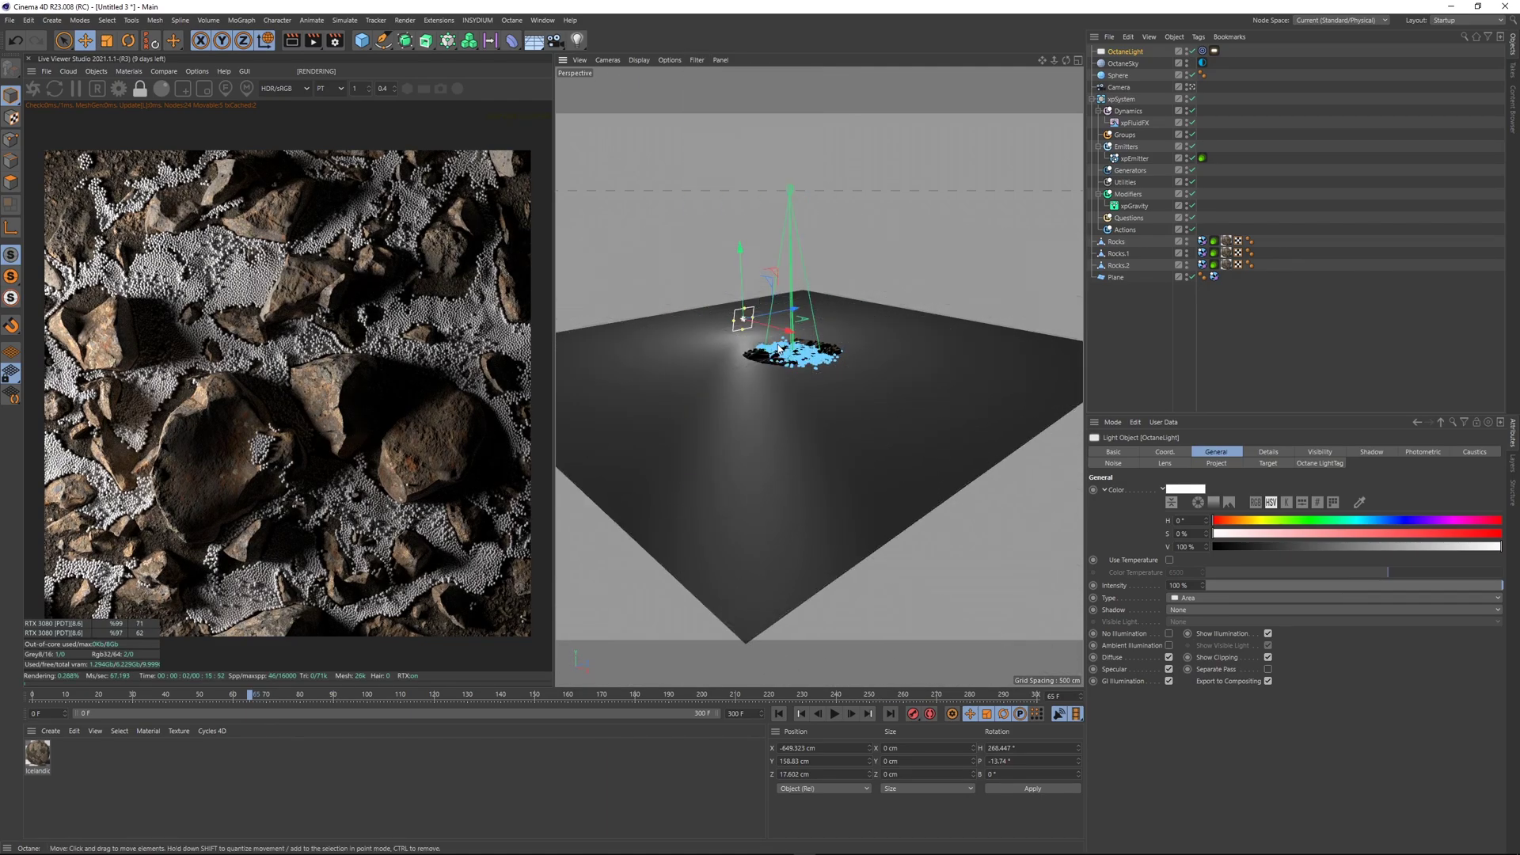
- Duplicate the Octane light and place the copy on another side of the rocks
{"action": "left_click_drag", "start_coordinate": [773, 327], "coordinate": [926, 397], "text": "ctrl"}
{"action": "middle_click_drag", "start_coordinate": [776, 381], "coordinate": [710, 388], "text": "alt"}
{"action": "left_click_drag", "start_coordinate": [891, 387], "coordinate": [909, 391]}
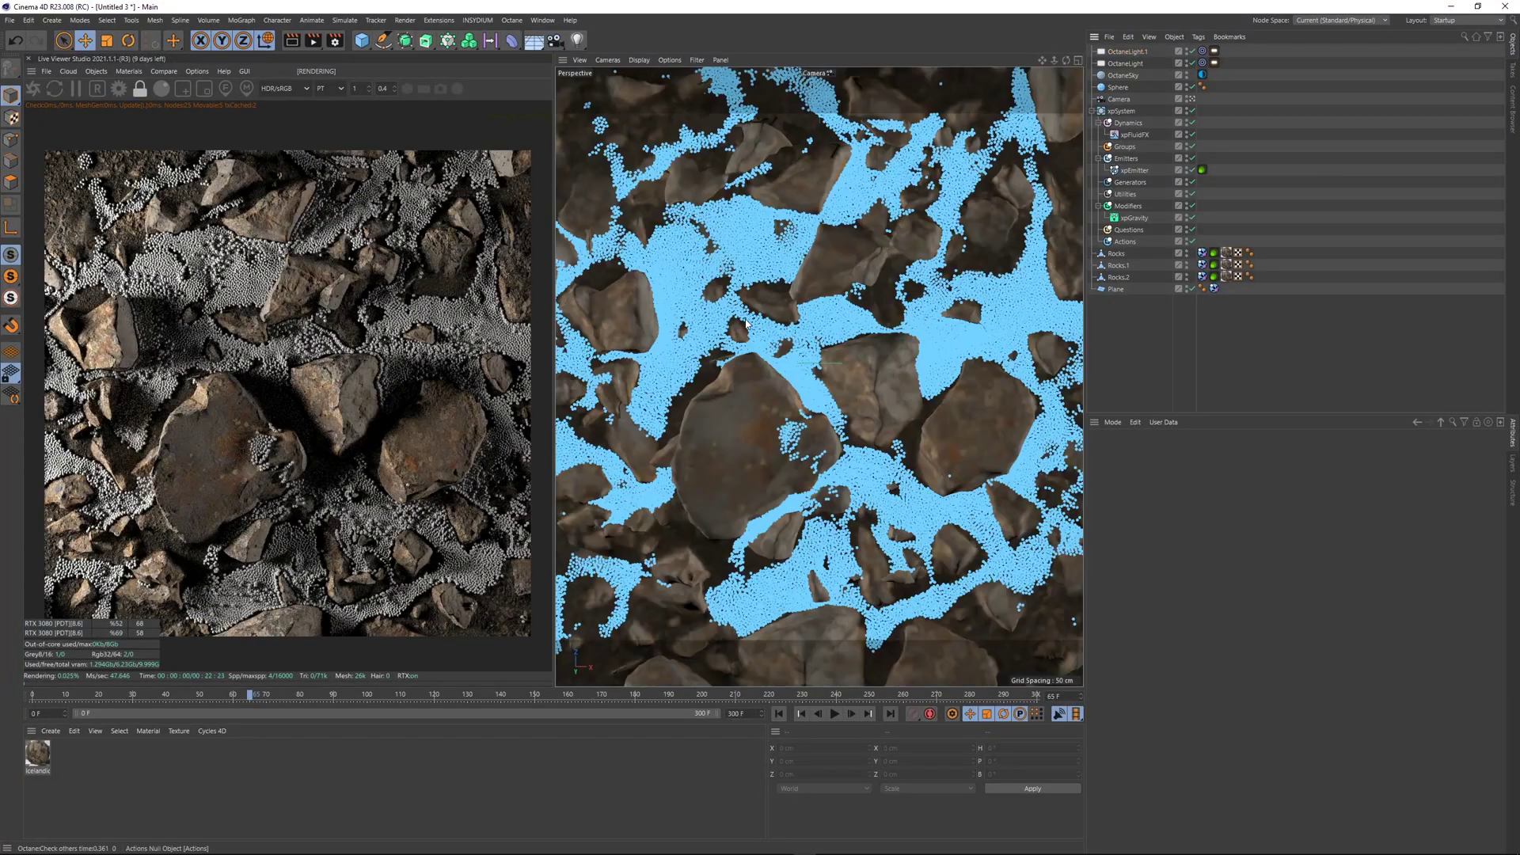
{"action": "scroll", "coordinate": [361, 337], "scroll_direction": "down", "scroll_amount": 2}
{"action": "scroll", "coordinate": [361, 336], "scroll_direction": "up", "scroll_amount": 2}
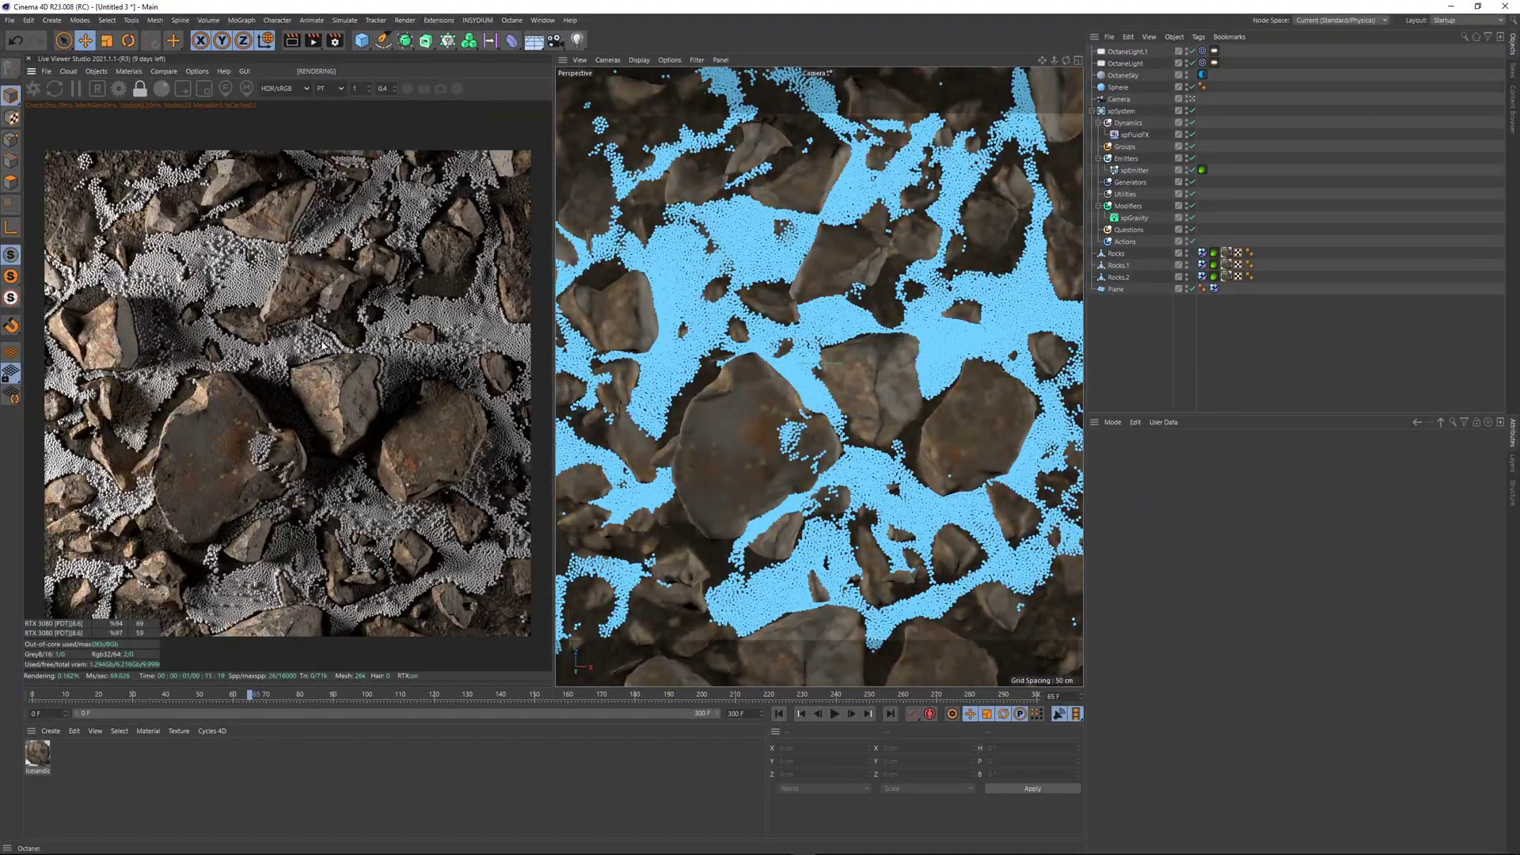
- Create an Octane glossy material and set its diffuse color to about H 40°, S 61%, V 100%
{"action": "left_click", "coordinate": [128, 71]}
{"action": "mouse_move", "coordinate": [166, 129]}
{"action": "left_click", "coordinate": [282, 144]}
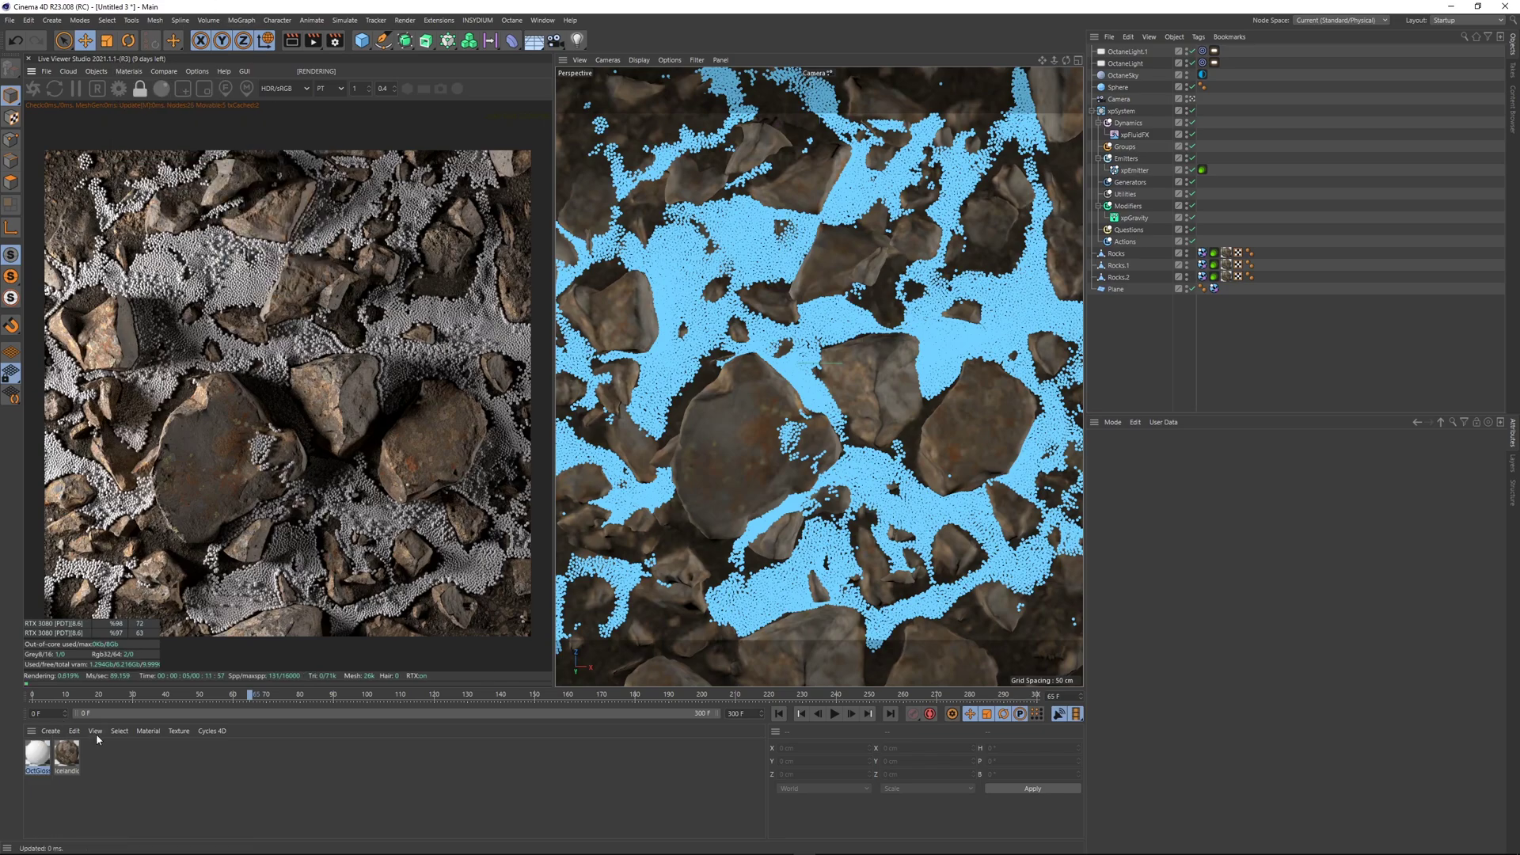
{"action": "left_click_drag", "start_coordinate": [1240, 596], "coordinate": [1209, 596]}
{"action": "left_click_drag", "start_coordinate": [1311, 620], "coordinate": [1504, 620]}
{"action": "left_click_drag", "start_coordinate": [1358, 607], "coordinate": [1374, 609]}
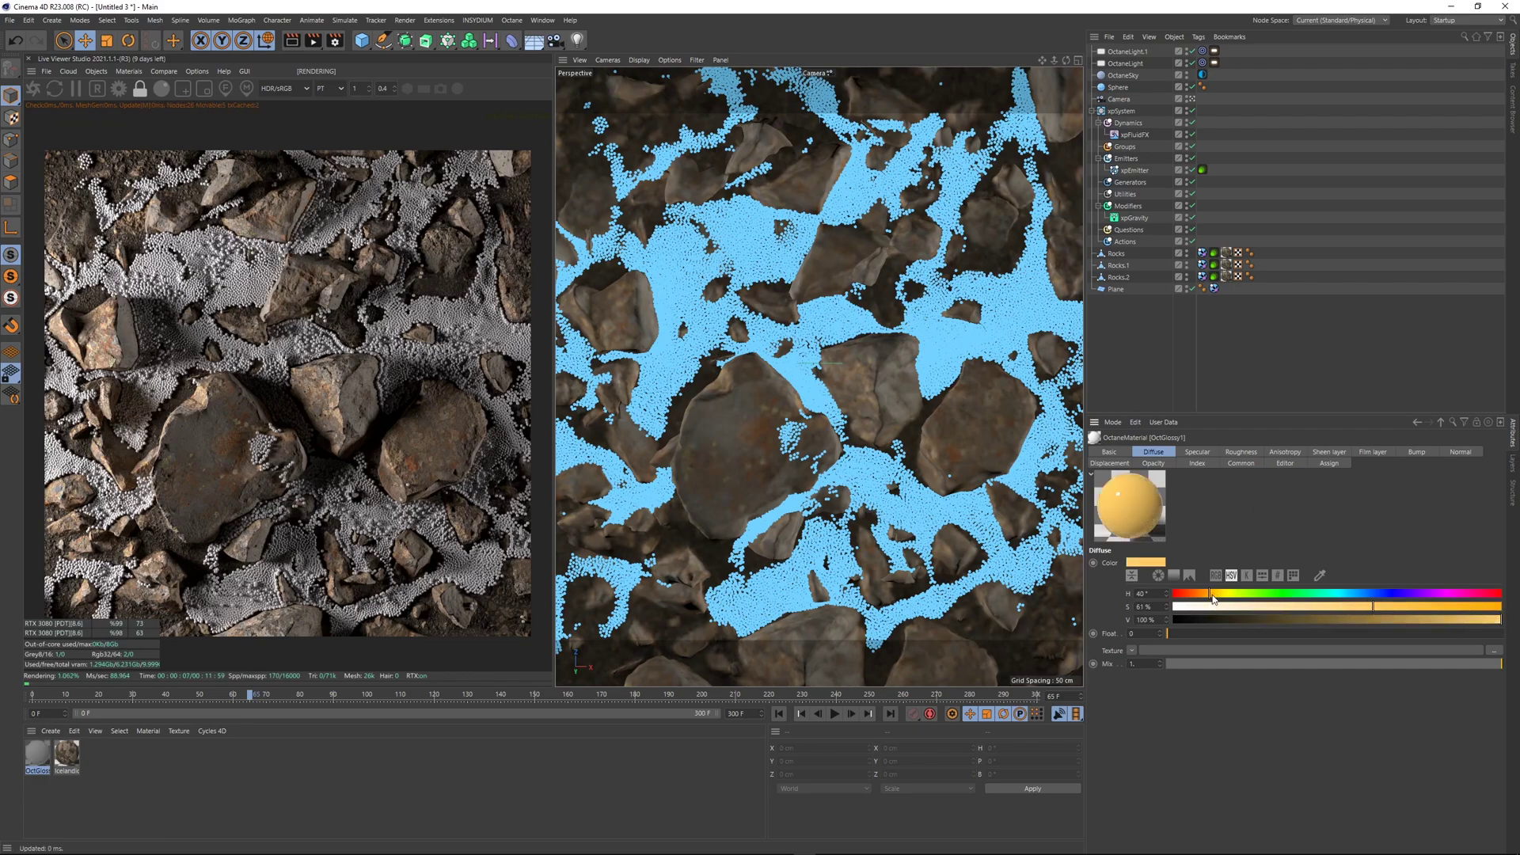
{"action": "left_click", "coordinate": [1208, 594]}
- Apply the yellow glossy material to the sphere and inspect the particles in the live render
{"action": "left_click_drag", "start_coordinate": [37, 753], "coordinate": [1185, 132]}
{"action": "left_click_drag", "start_coordinate": [1123, 90], "coordinate": [1123, 88]}
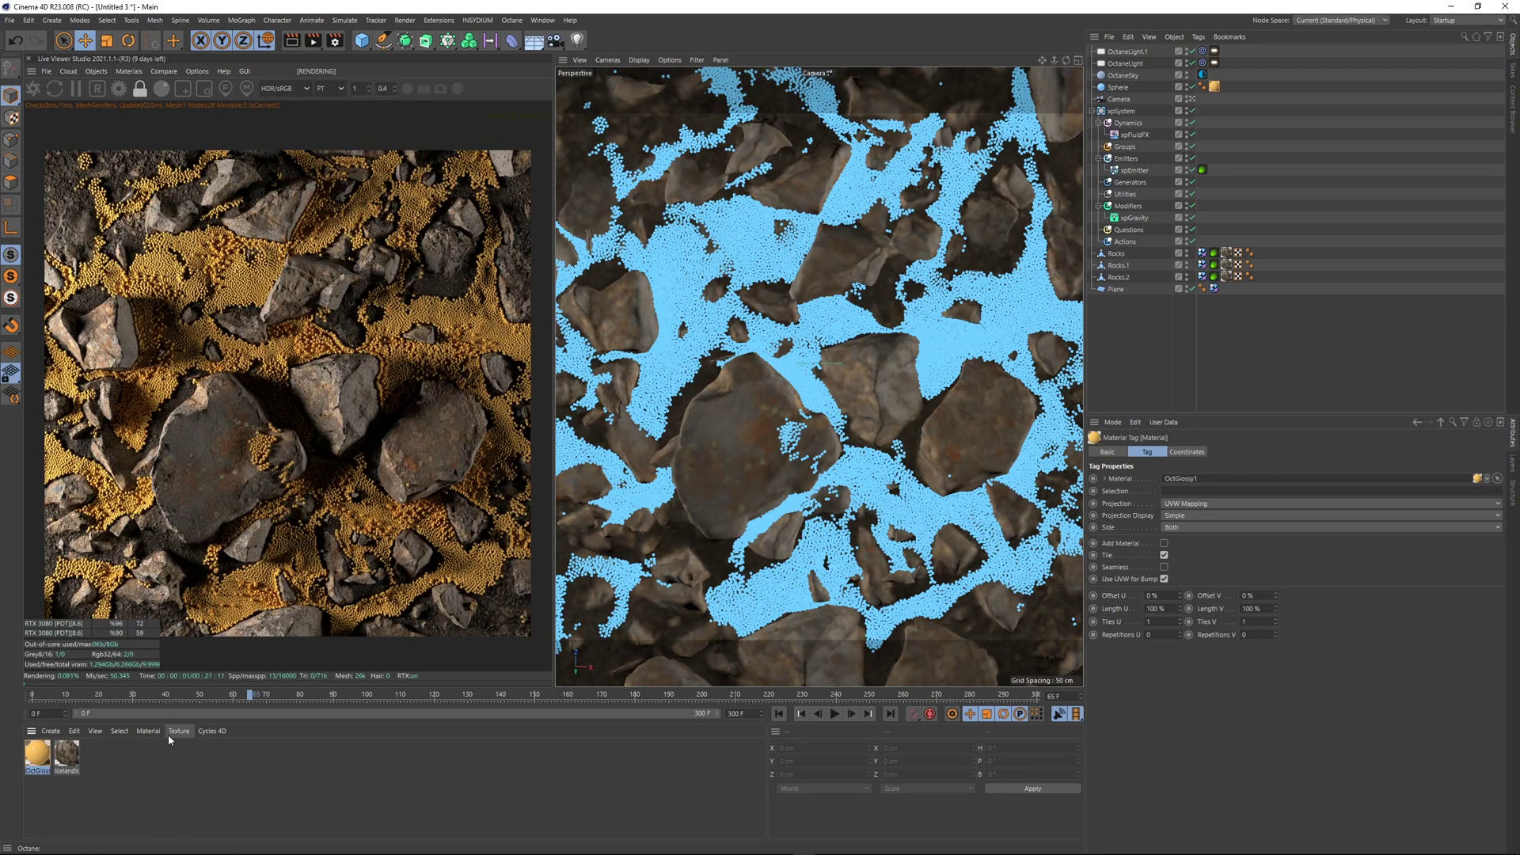
{"action": "scroll", "coordinate": [319, 496], "scroll_direction": "up", "scroll_amount": 1}
{"action": "scroll", "coordinate": [316, 331], "scroll_direction": "up", "scroll_amount": 2}
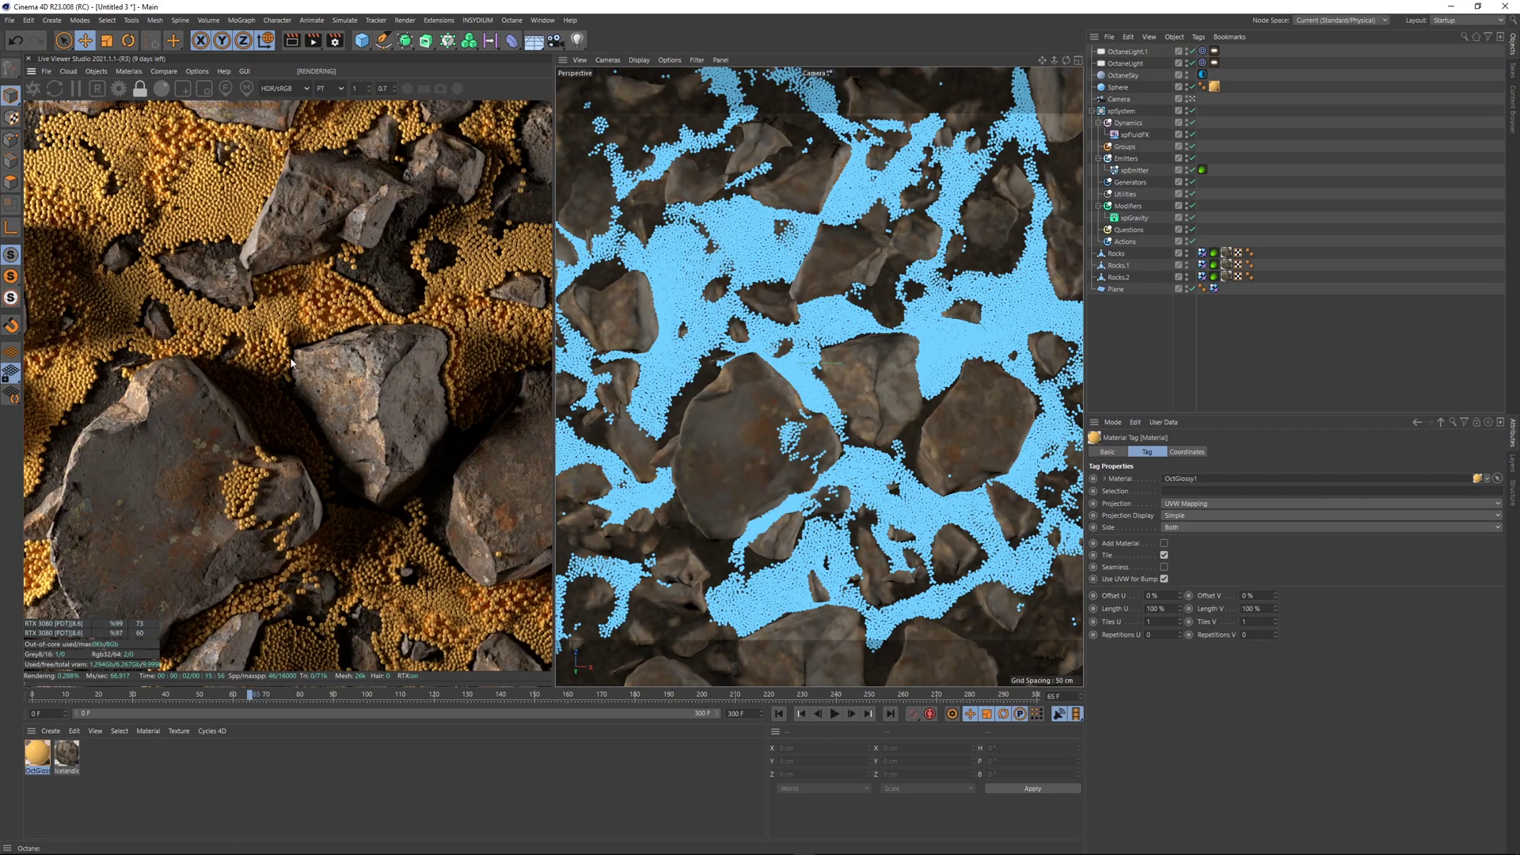
{"action": "scroll", "coordinate": [338, 390], "scroll_direction": "down", "scroll_amount": 3}
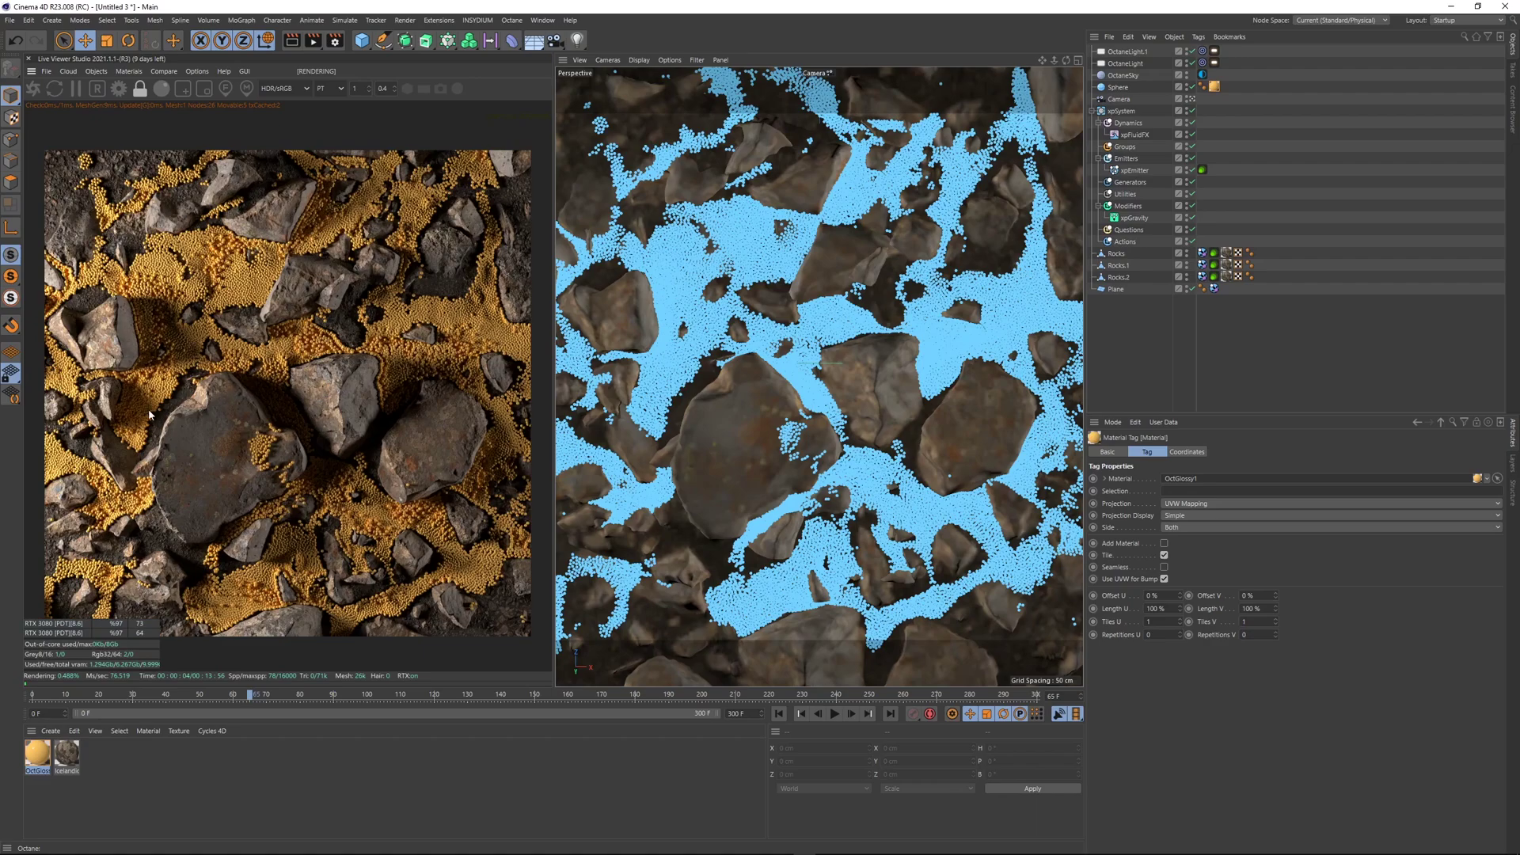
- Play the particle simulation forward to frame 69 and stop it there
{"action": "left_click", "coordinate": [1259, 123]}
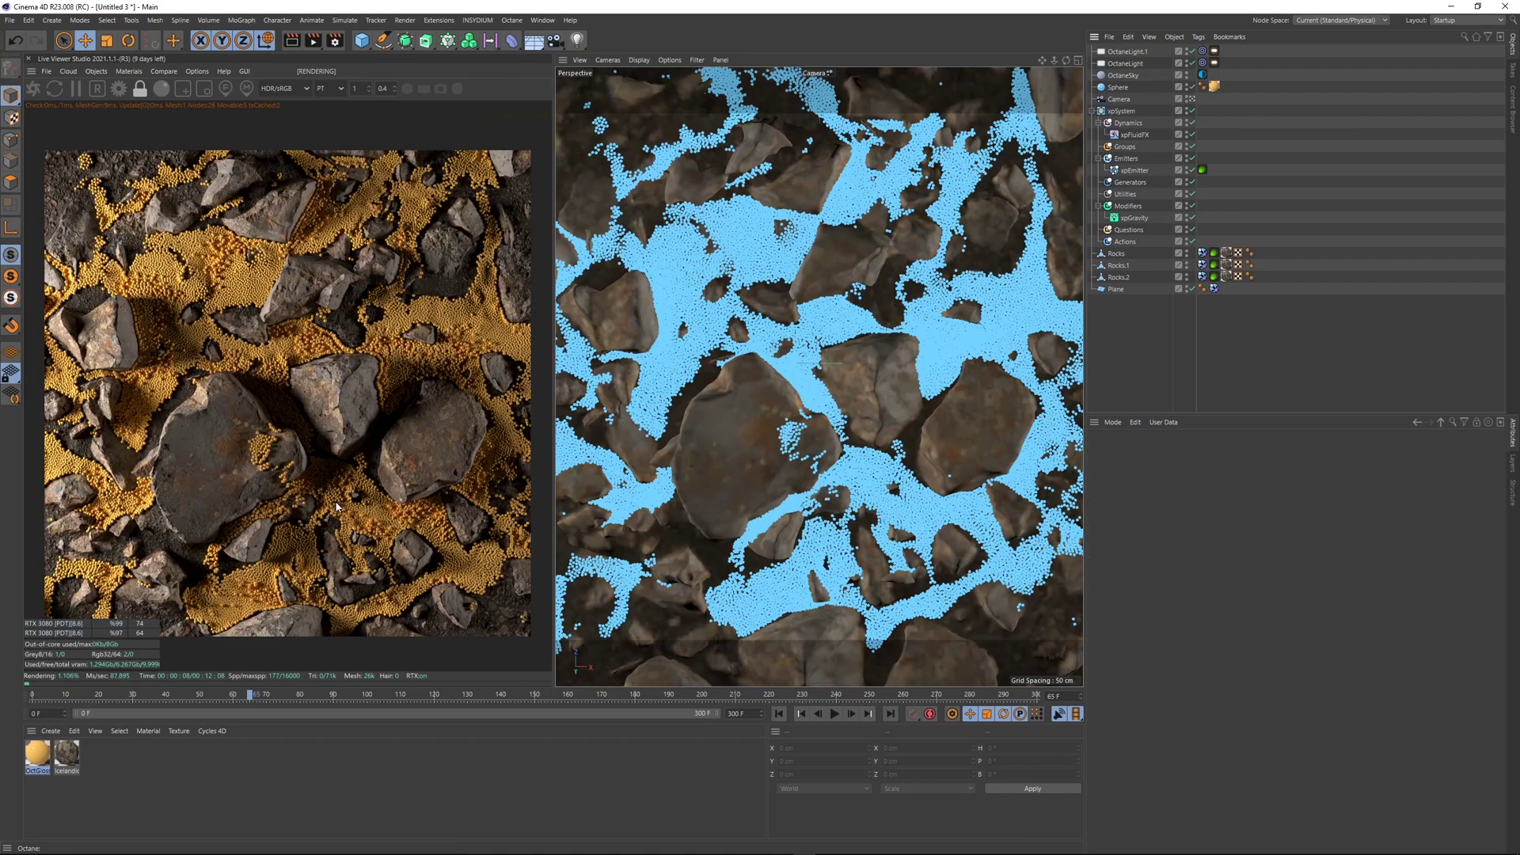
{"action": "left_click", "coordinate": [834, 714]}
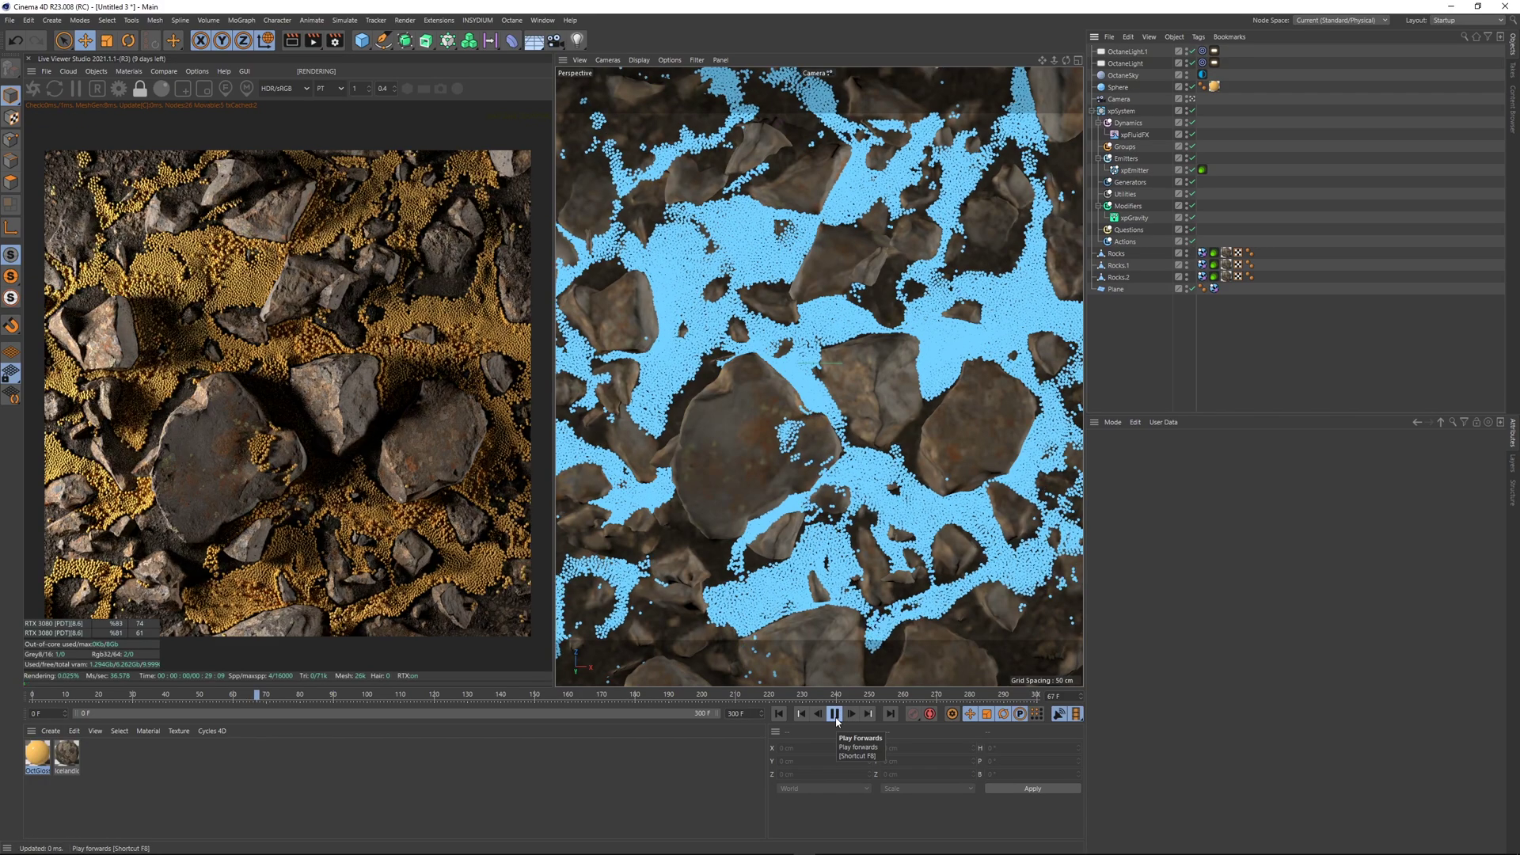
{"action": "left_click", "coordinate": [835, 714]}
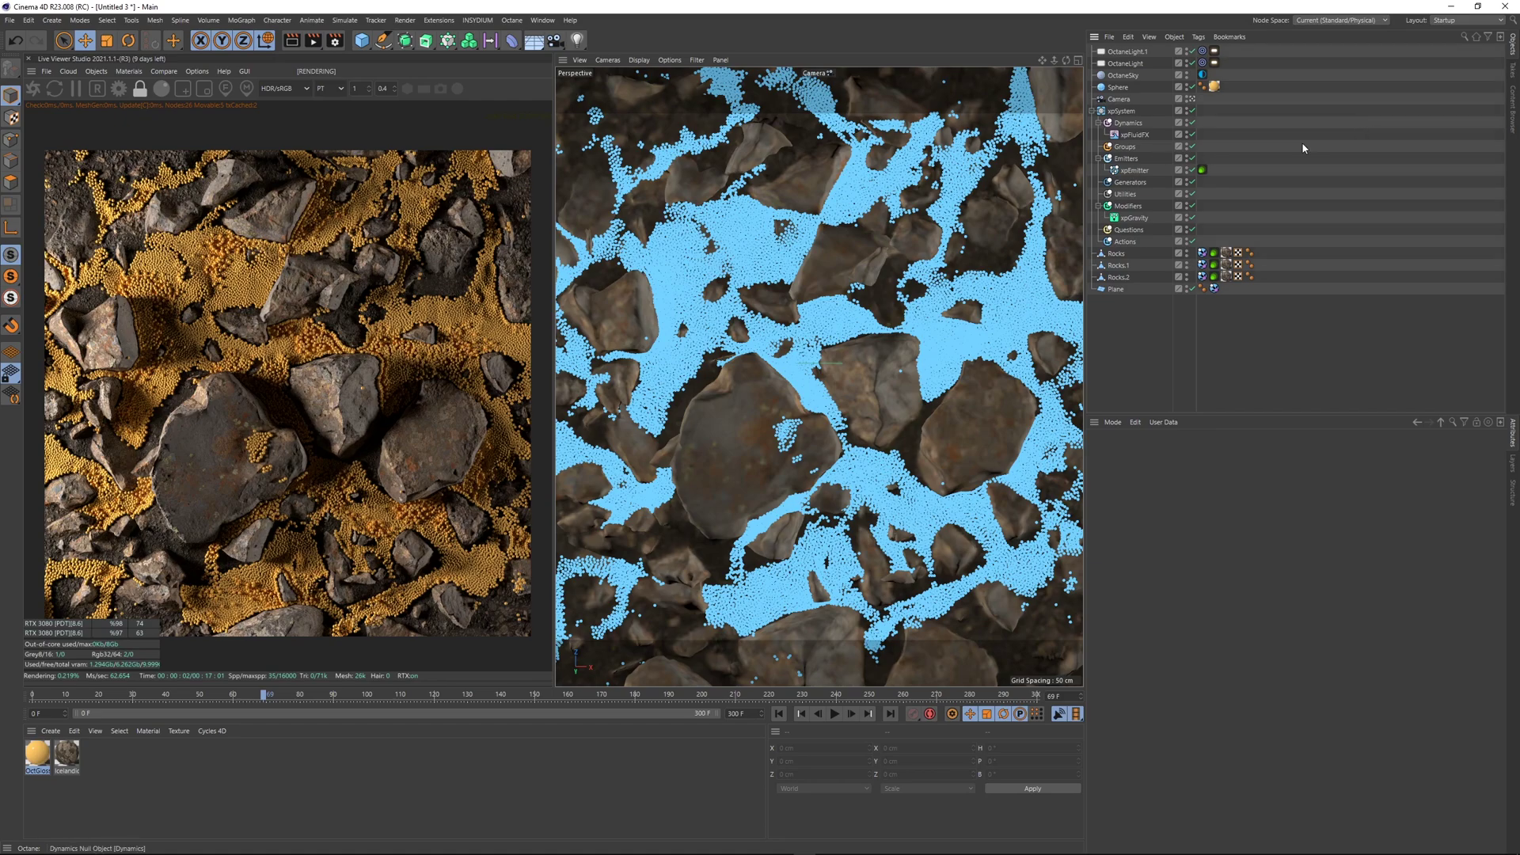
- Review the xpEmitter's extended data, comparing its general settings with the granular fluid settings
{"action": "left_click", "coordinate": [1132, 171]}
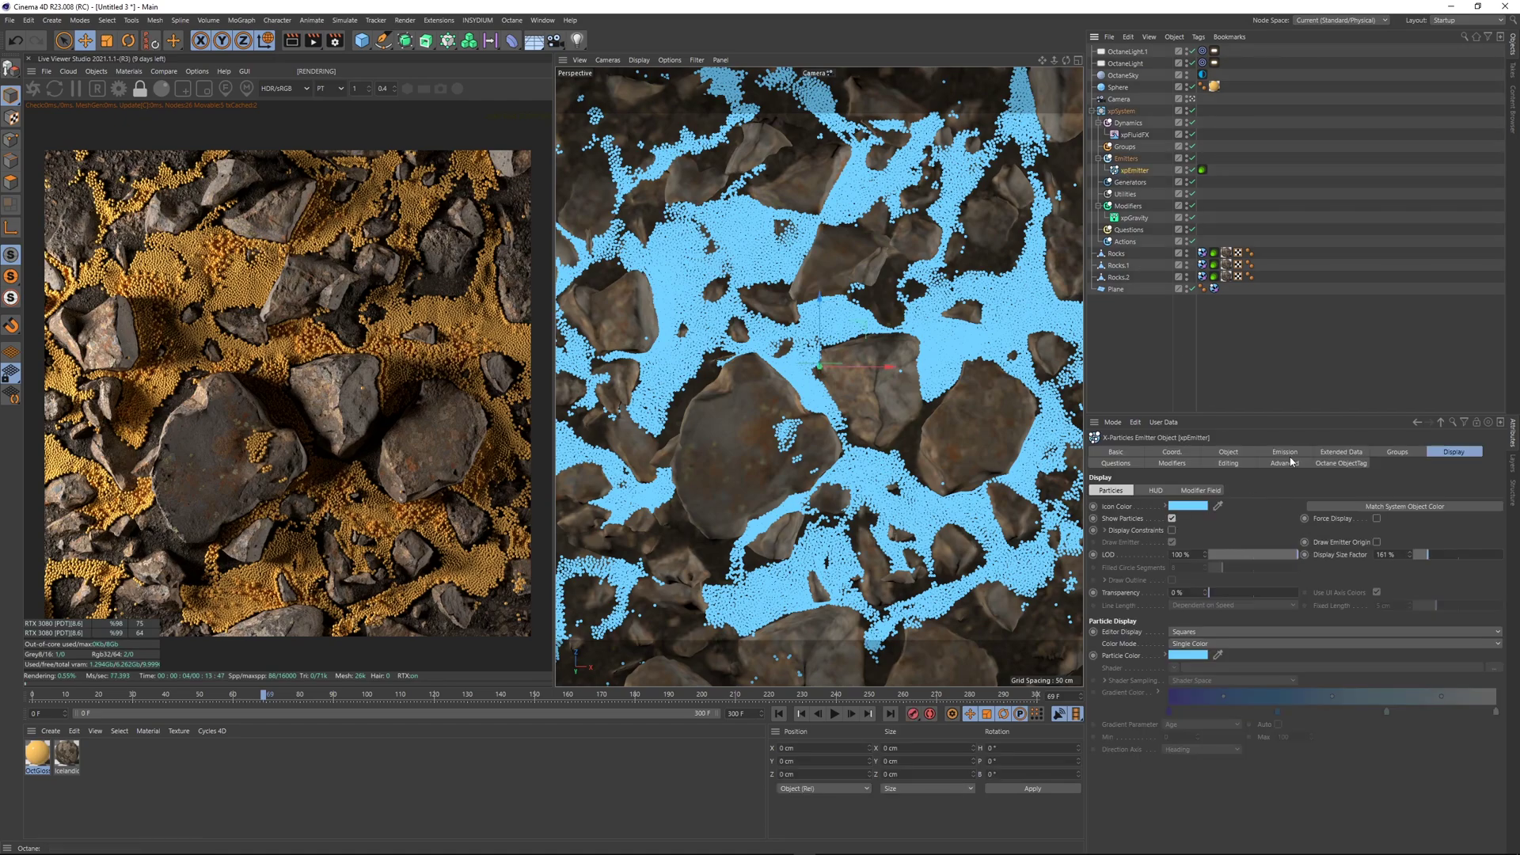
{"action": "left_click", "coordinate": [1238, 456]}
{"action": "left_click", "coordinate": [1341, 452]}
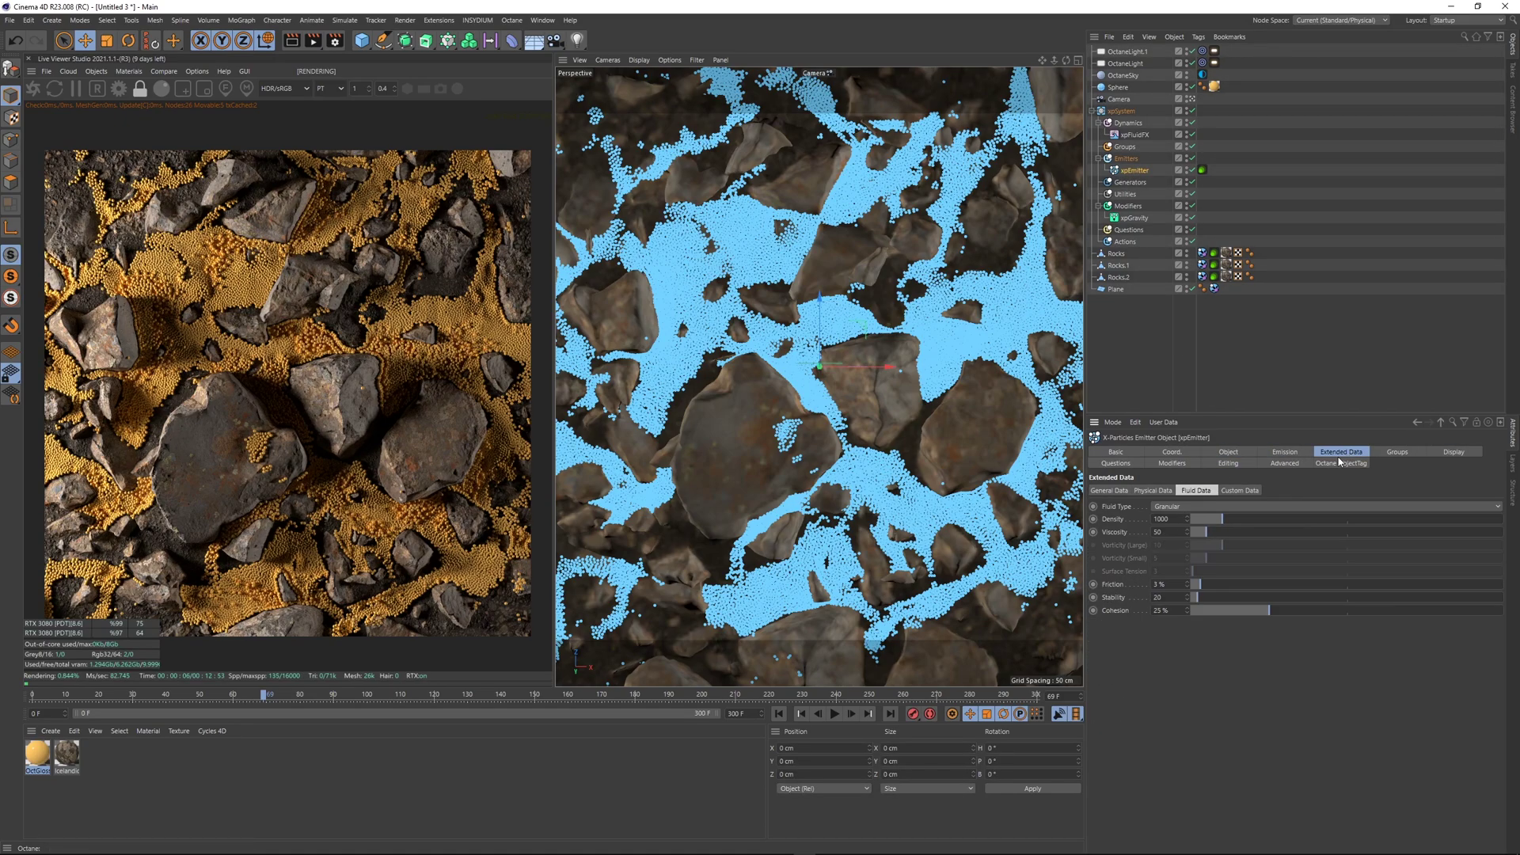
{"action": "left_click", "coordinate": [1109, 490]}
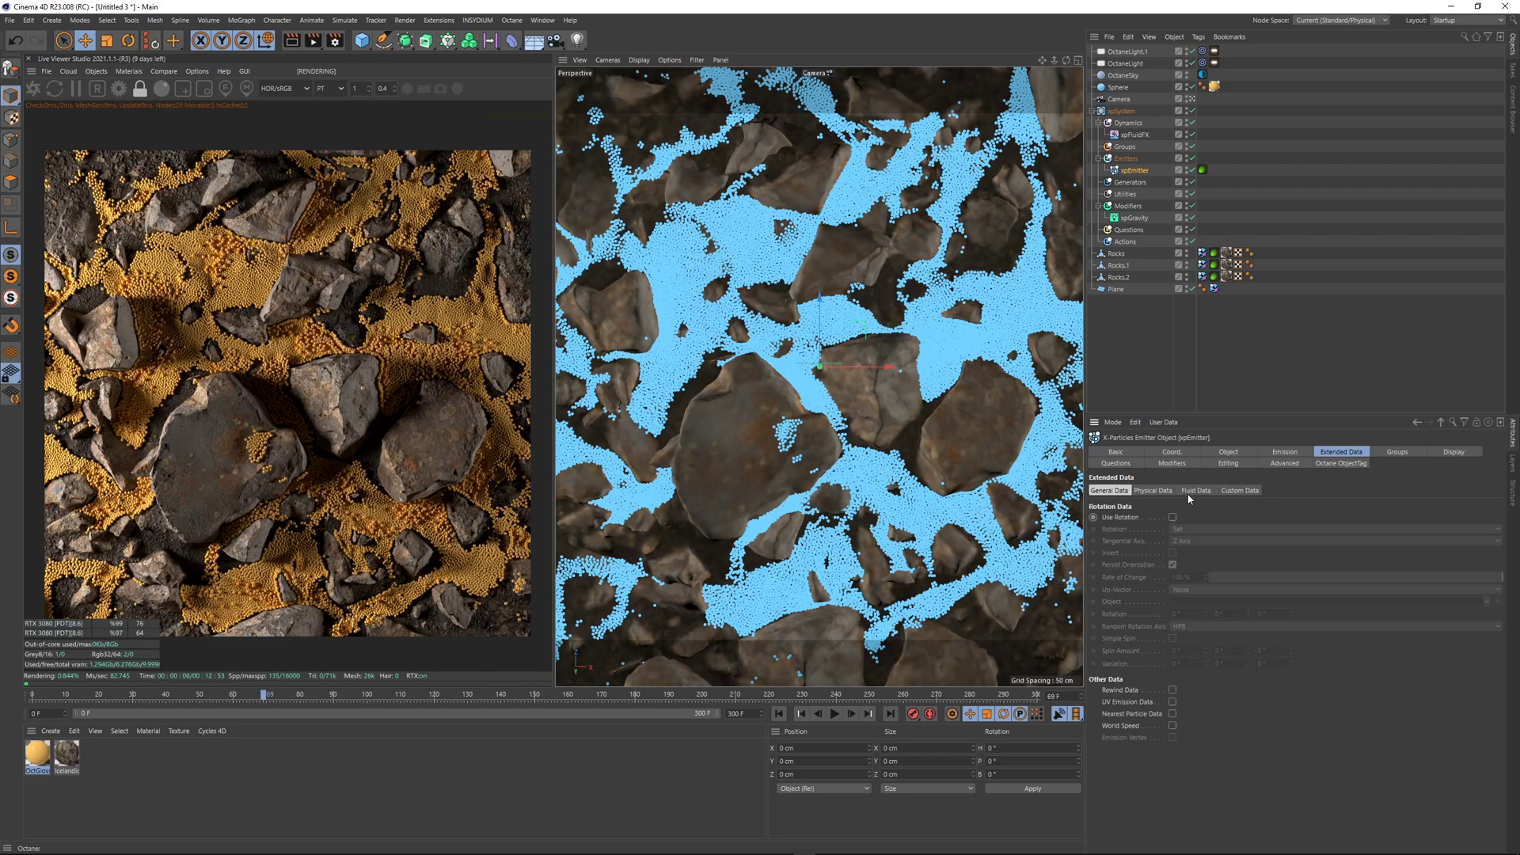
{"action": "left_click", "coordinate": [1191, 490]}
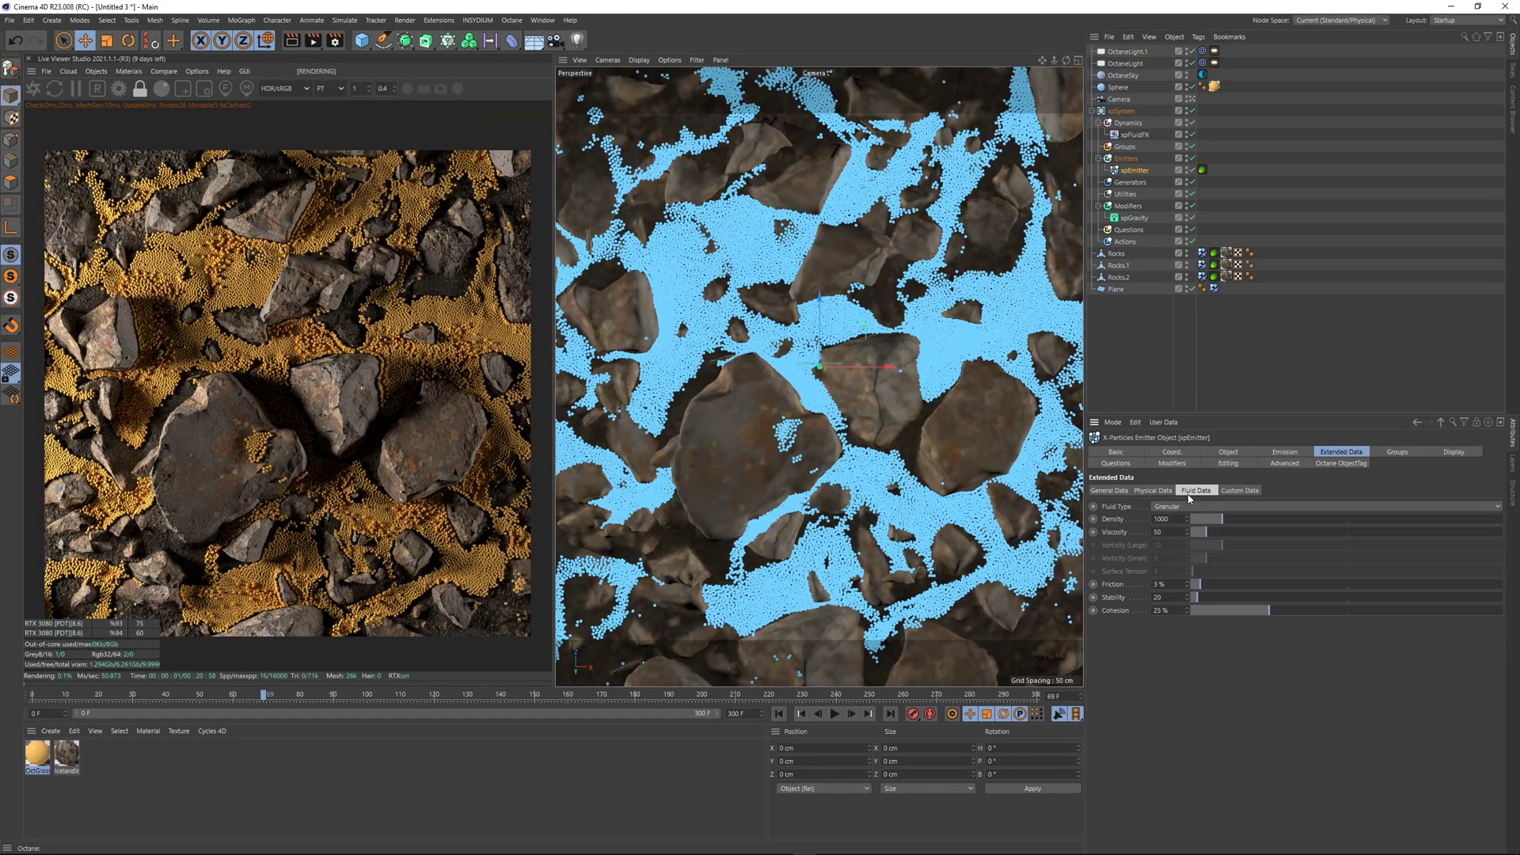
{"action": "left_click", "coordinate": [1172, 296]}
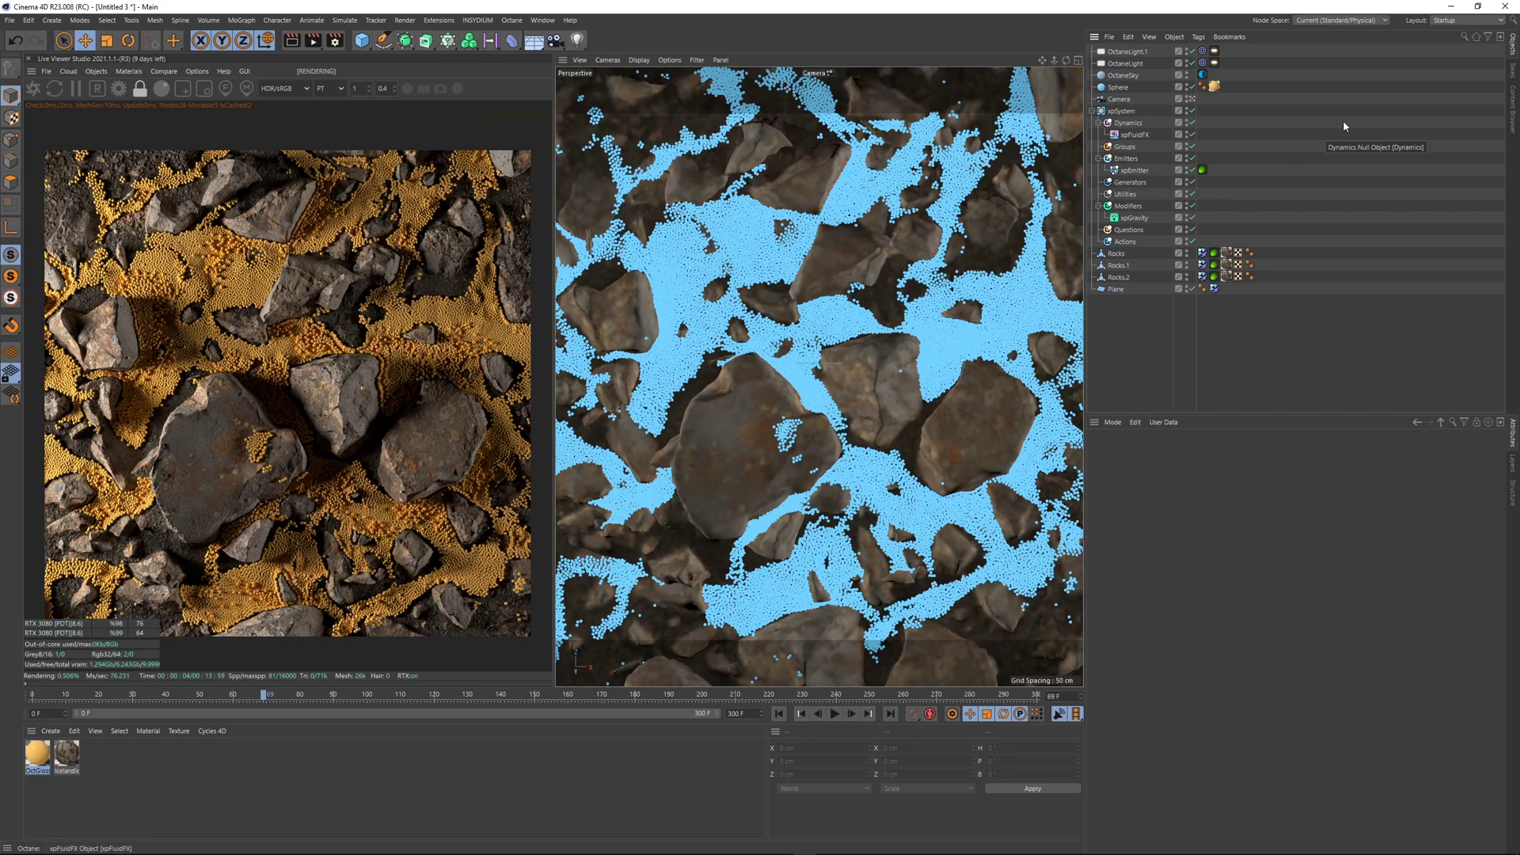
- Add an Octane camera tag to the camera, enable its camera imager and post processing, and raise bloom power to about 2.06
{"action": "right_click", "coordinate": [1121, 100]}
{"action": "left_click", "coordinate": [1306, 180]}
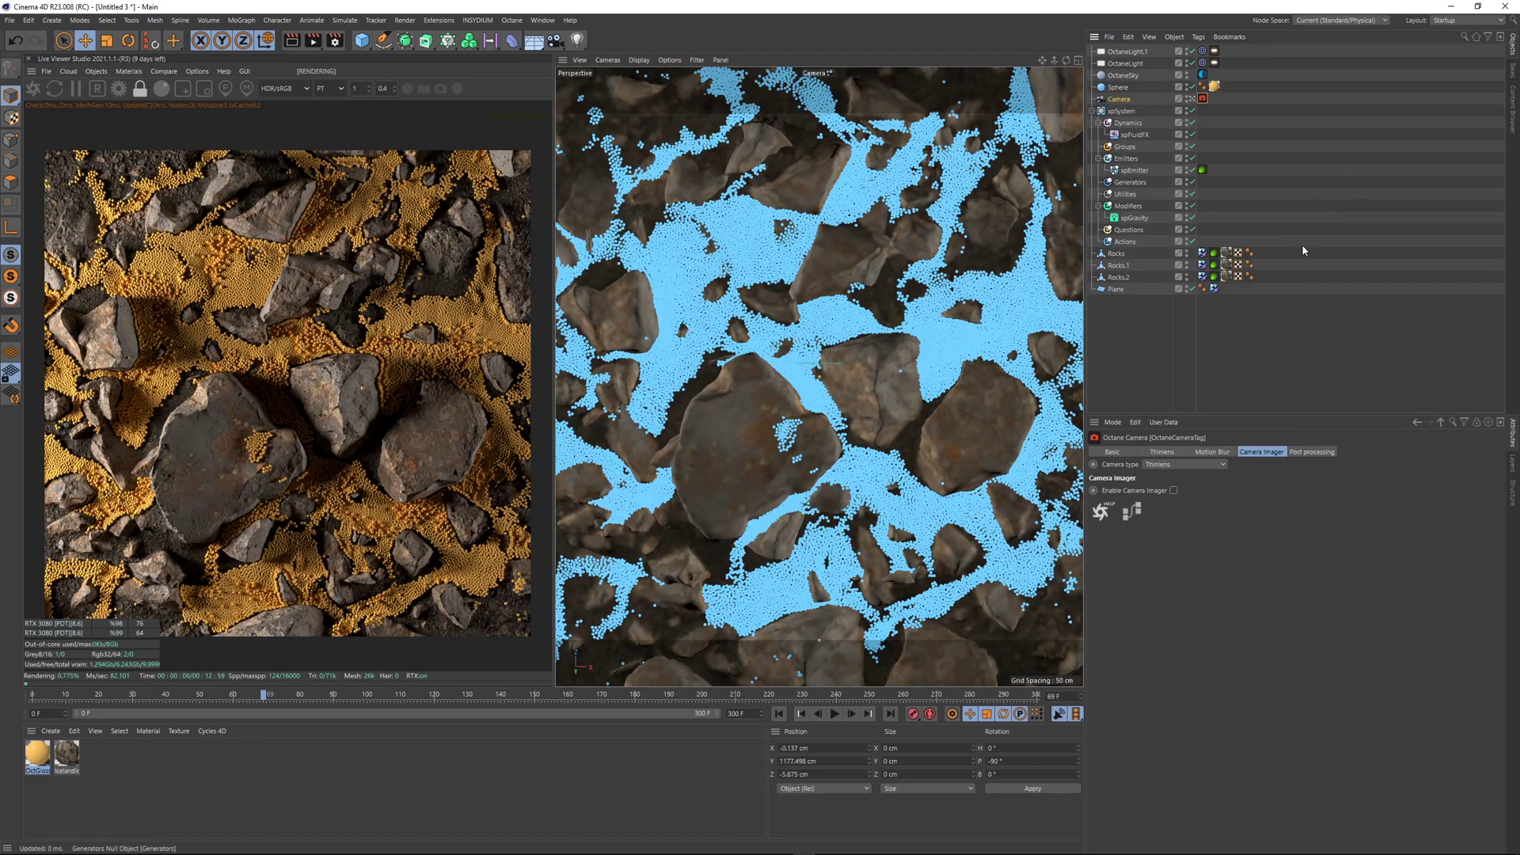
{"action": "left_click", "coordinate": [1174, 490]}
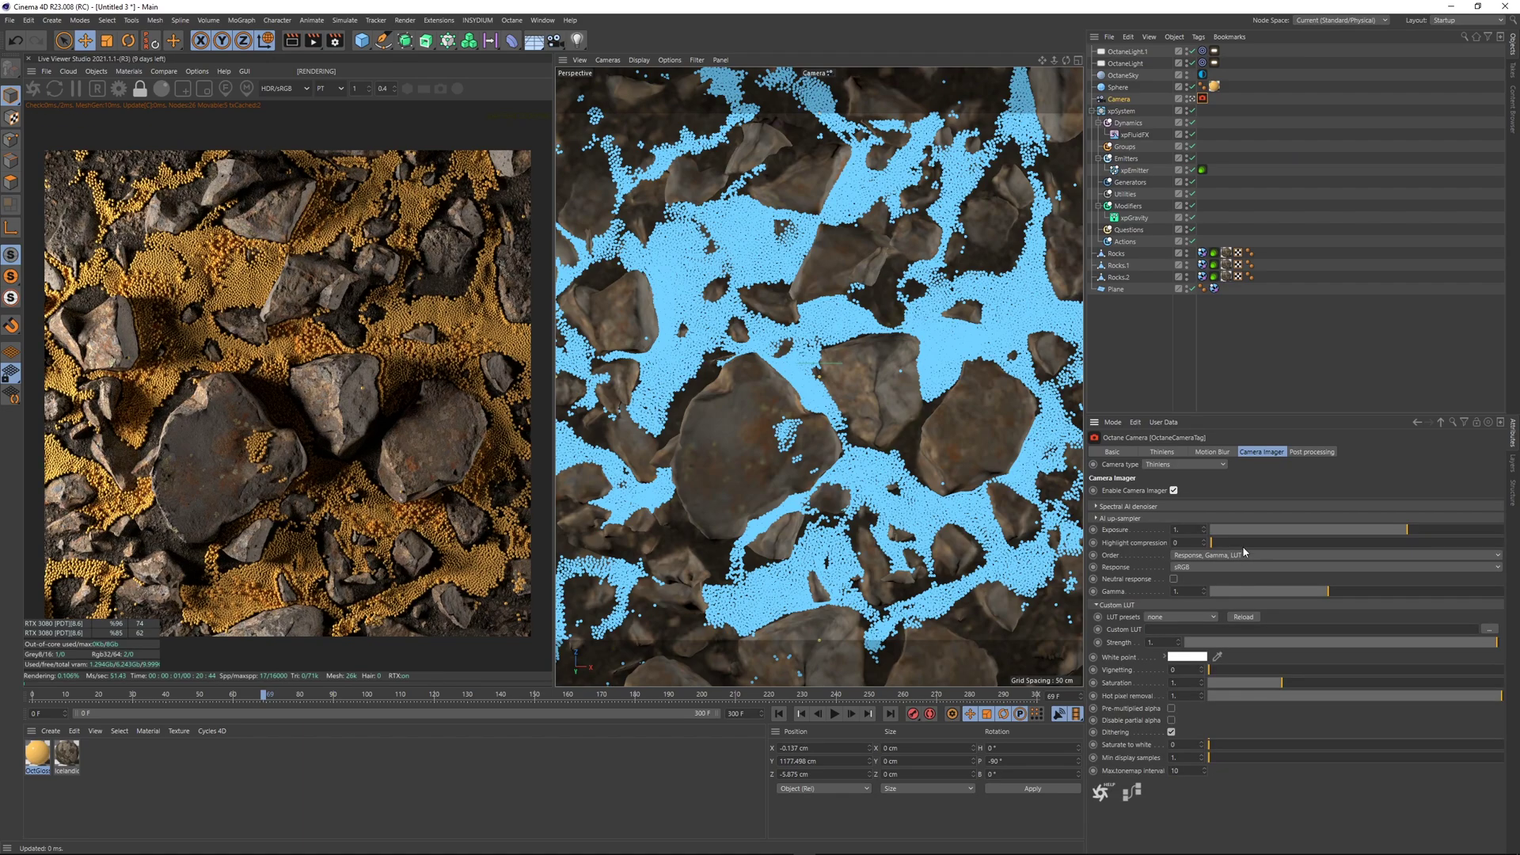
{"action": "left_click", "coordinate": [1311, 452]}
{"action": "left_click", "coordinate": [1129, 490]}
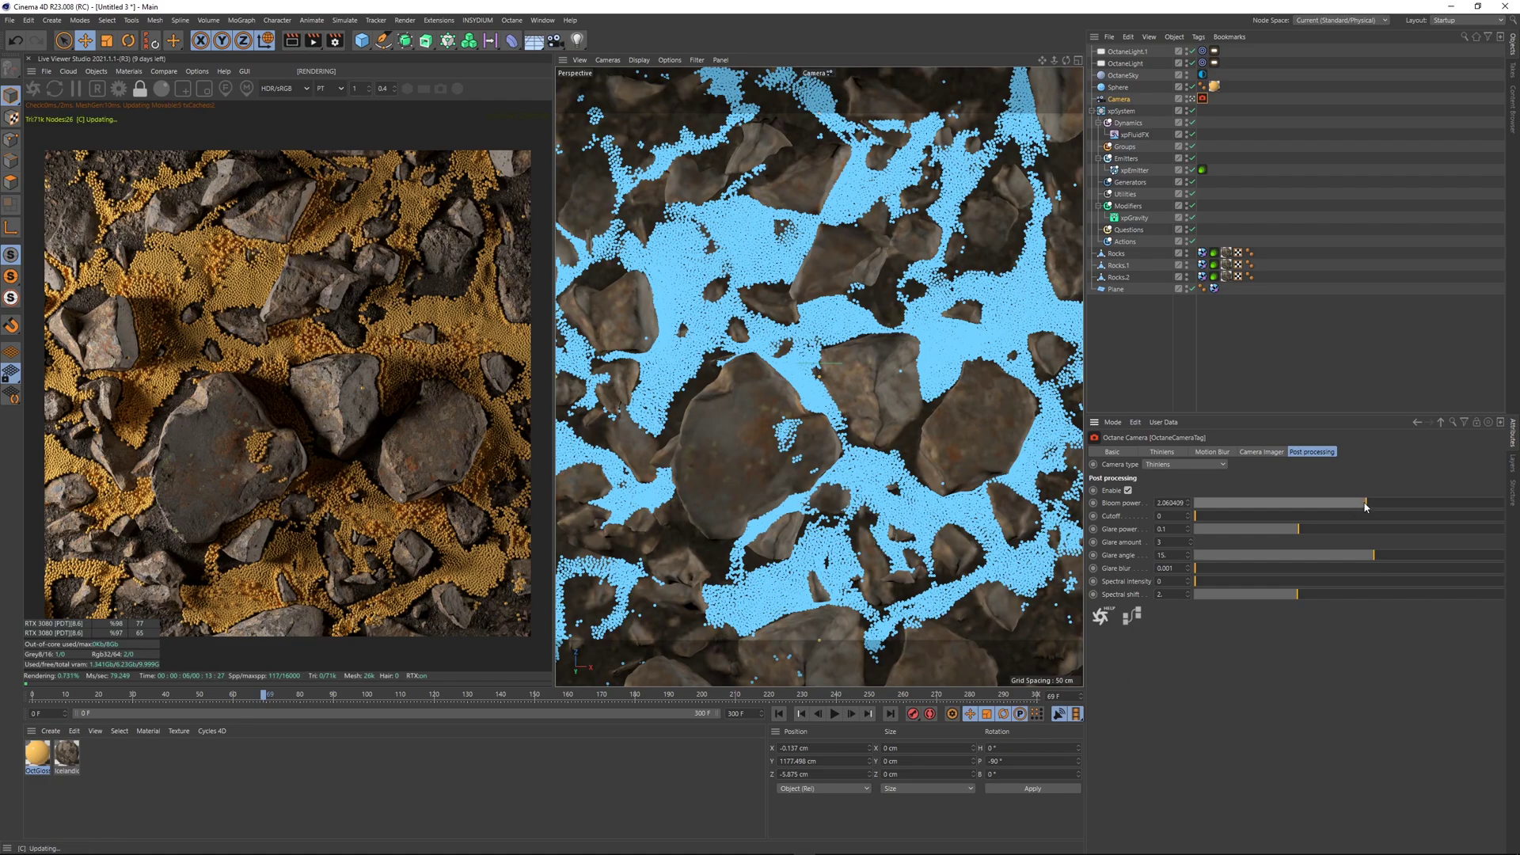
{"action": "left_click", "coordinate": [1257, 342]}
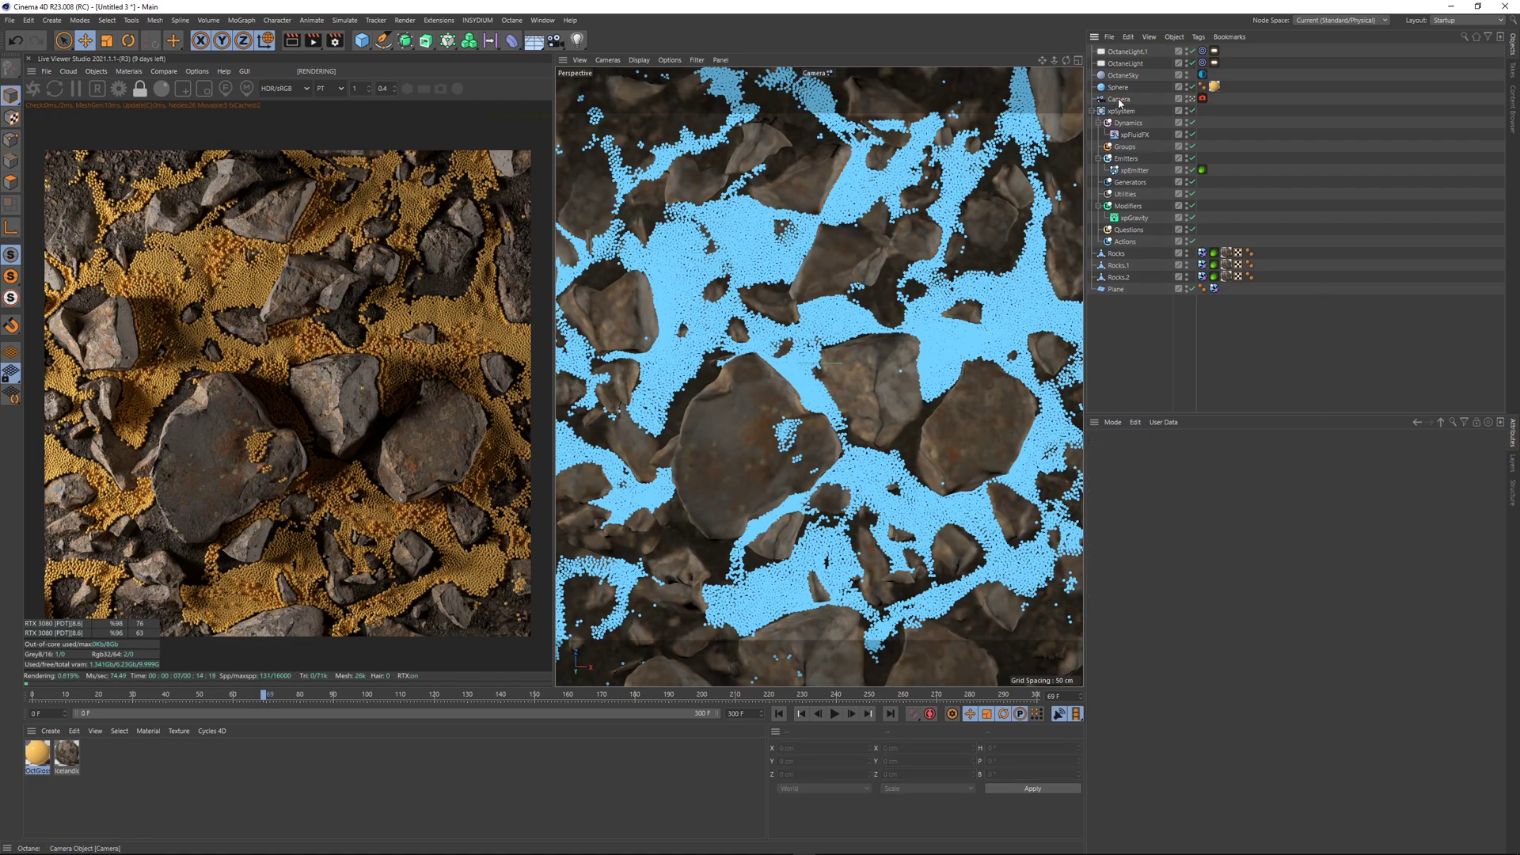
- Duplicate the camera, look through the copy and frame a closer, lower-angled view of the rocks, then inspect its live render
{"action": "left_click_drag", "start_coordinate": [1119, 102], "coordinate": [1164, 116], "text": "ctrl"}
{"action": "left_click", "coordinate": [1194, 110]}
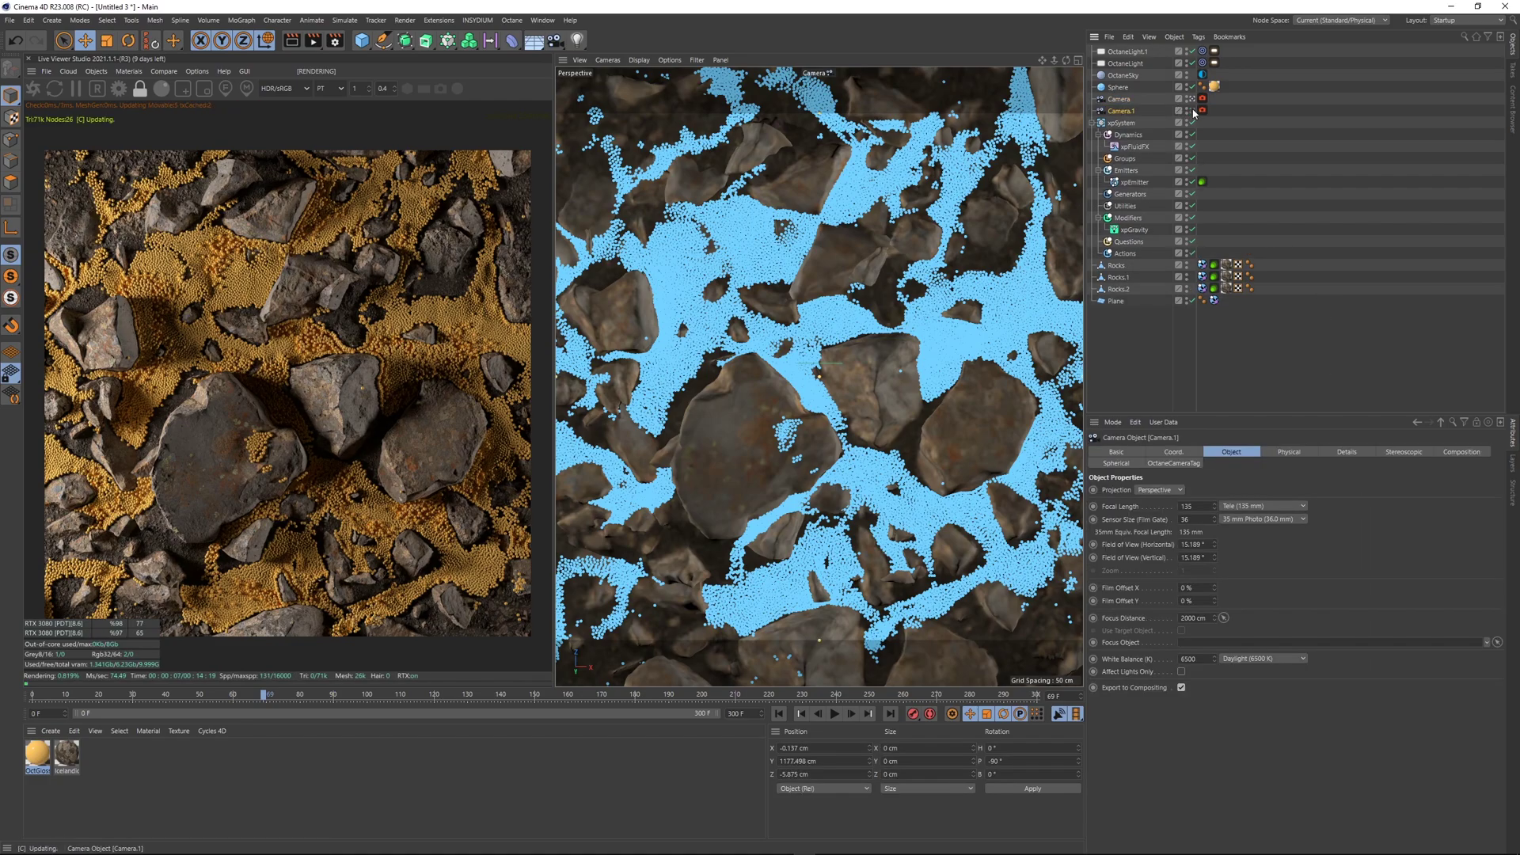
{"action": "left_click_drag", "start_coordinate": [828, 364], "coordinate": [859, 343], "text": "alt"}
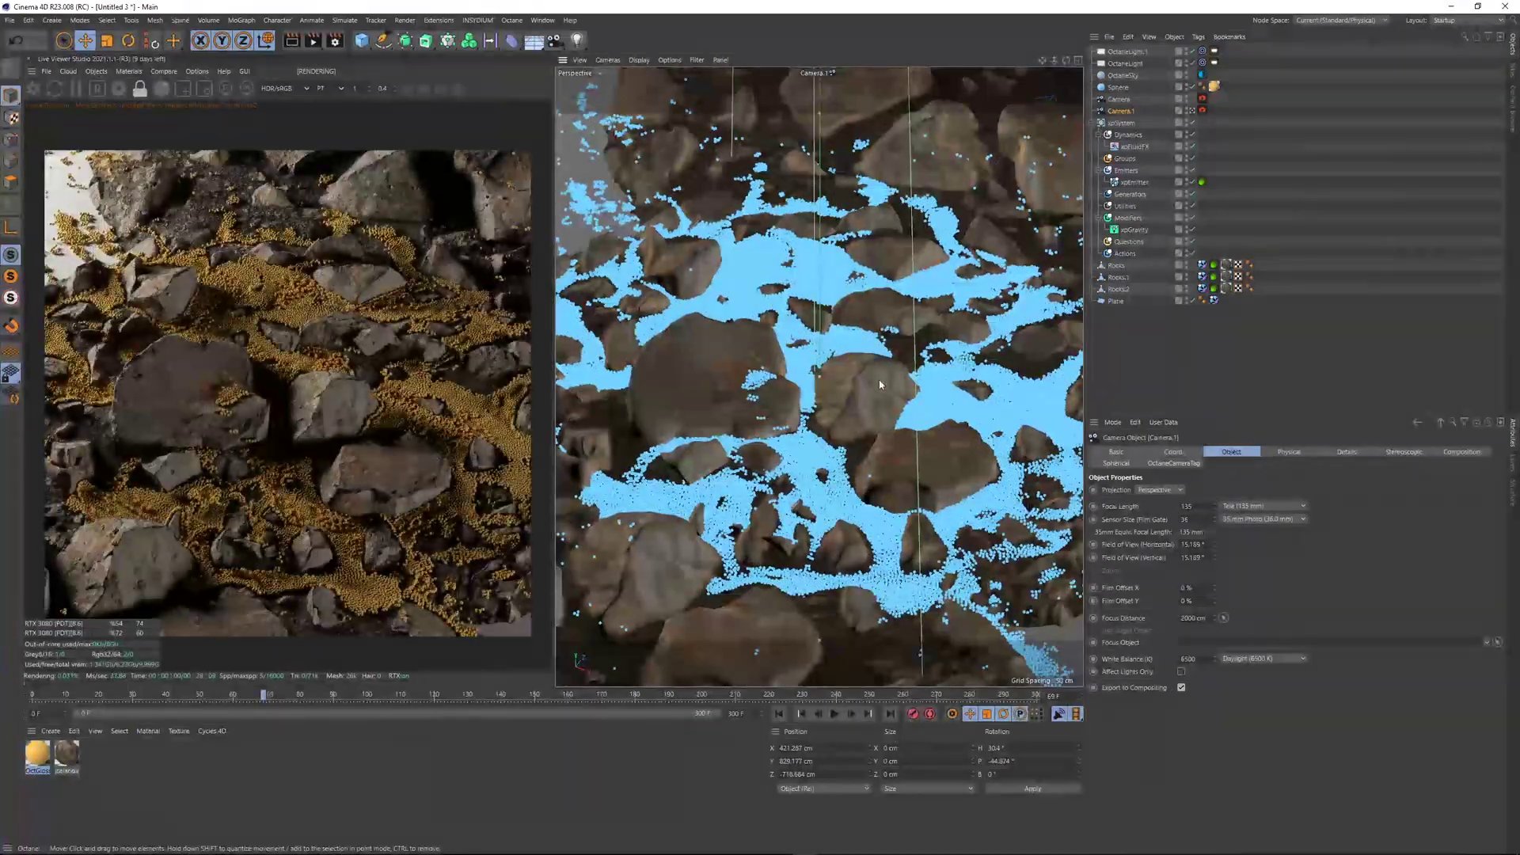
{"action": "scroll", "coordinate": [858, 339], "scroll_direction": "up", "scroll_amount": 5}
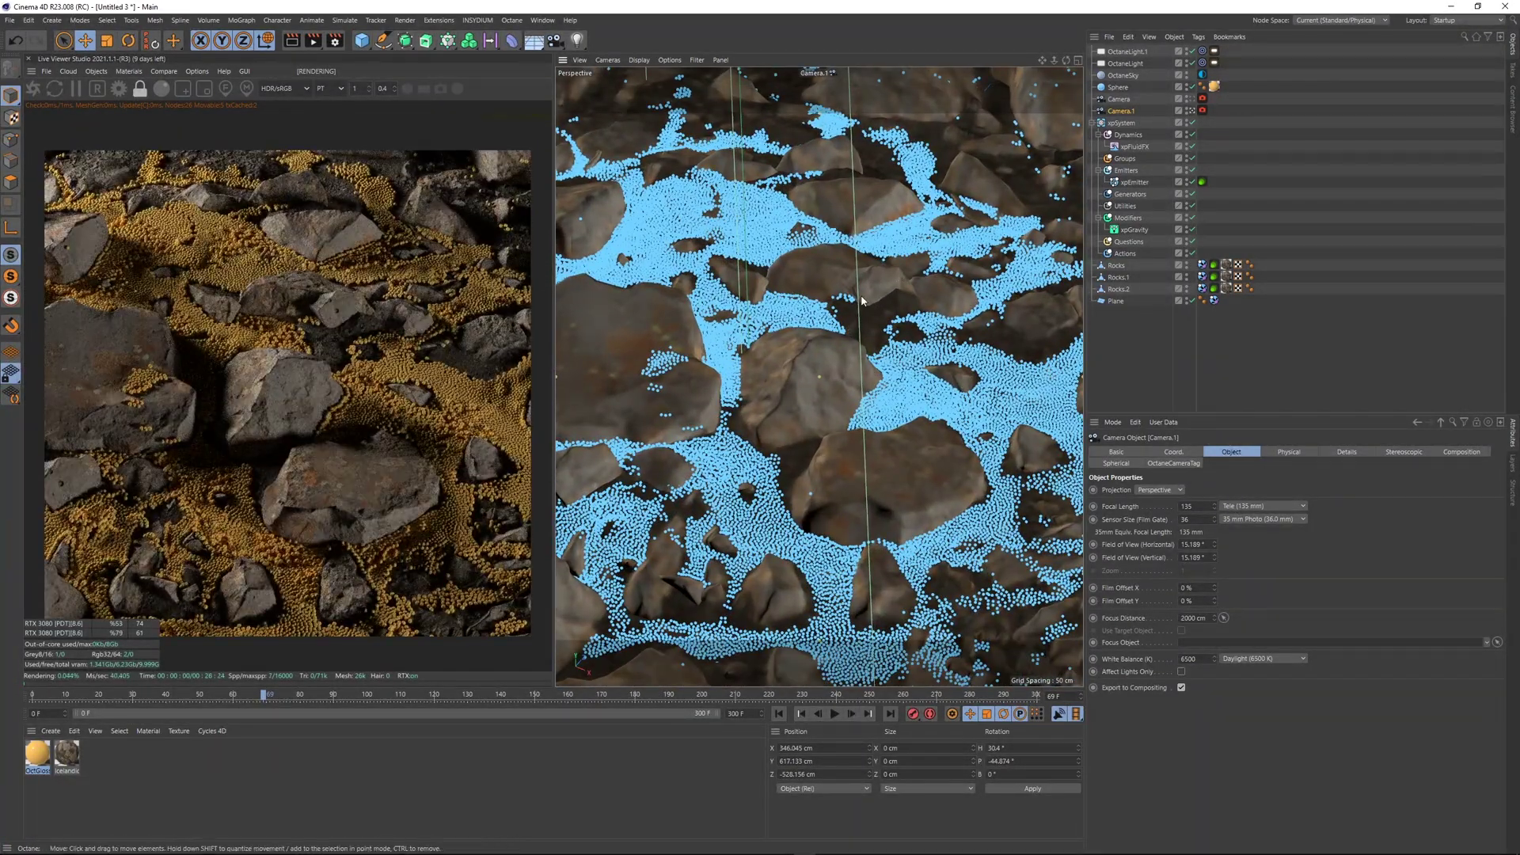
{"action": "left_click_drag", "start_coordinate": [899, 275], "coordinate": [911, 312], "text": "alt"}
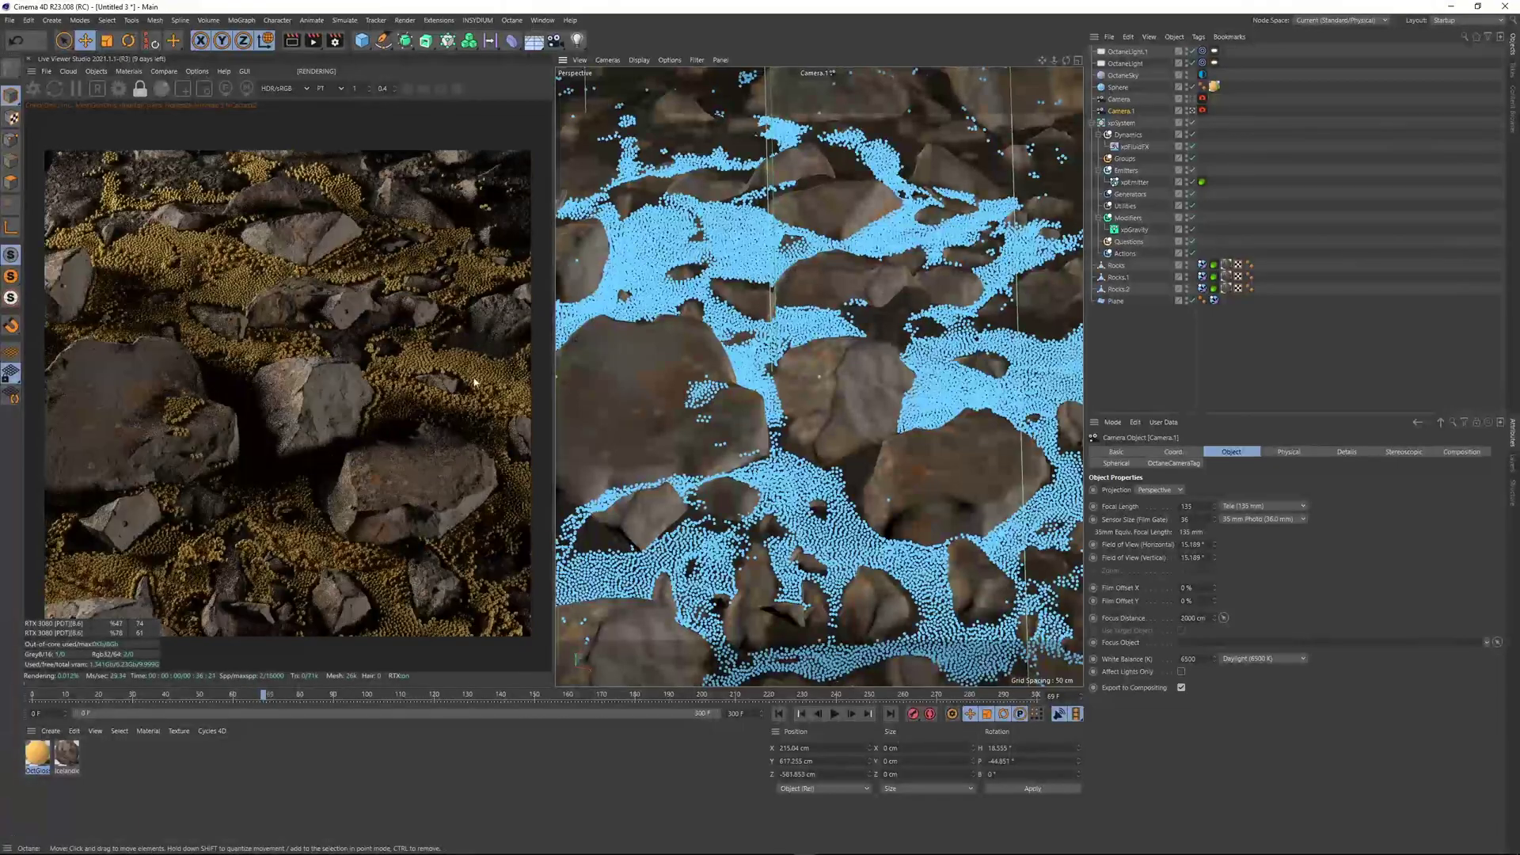
{"action": "scroll", "coordinate": [293, 457], "scroll_direction": "up", "scroll_amount": 2}
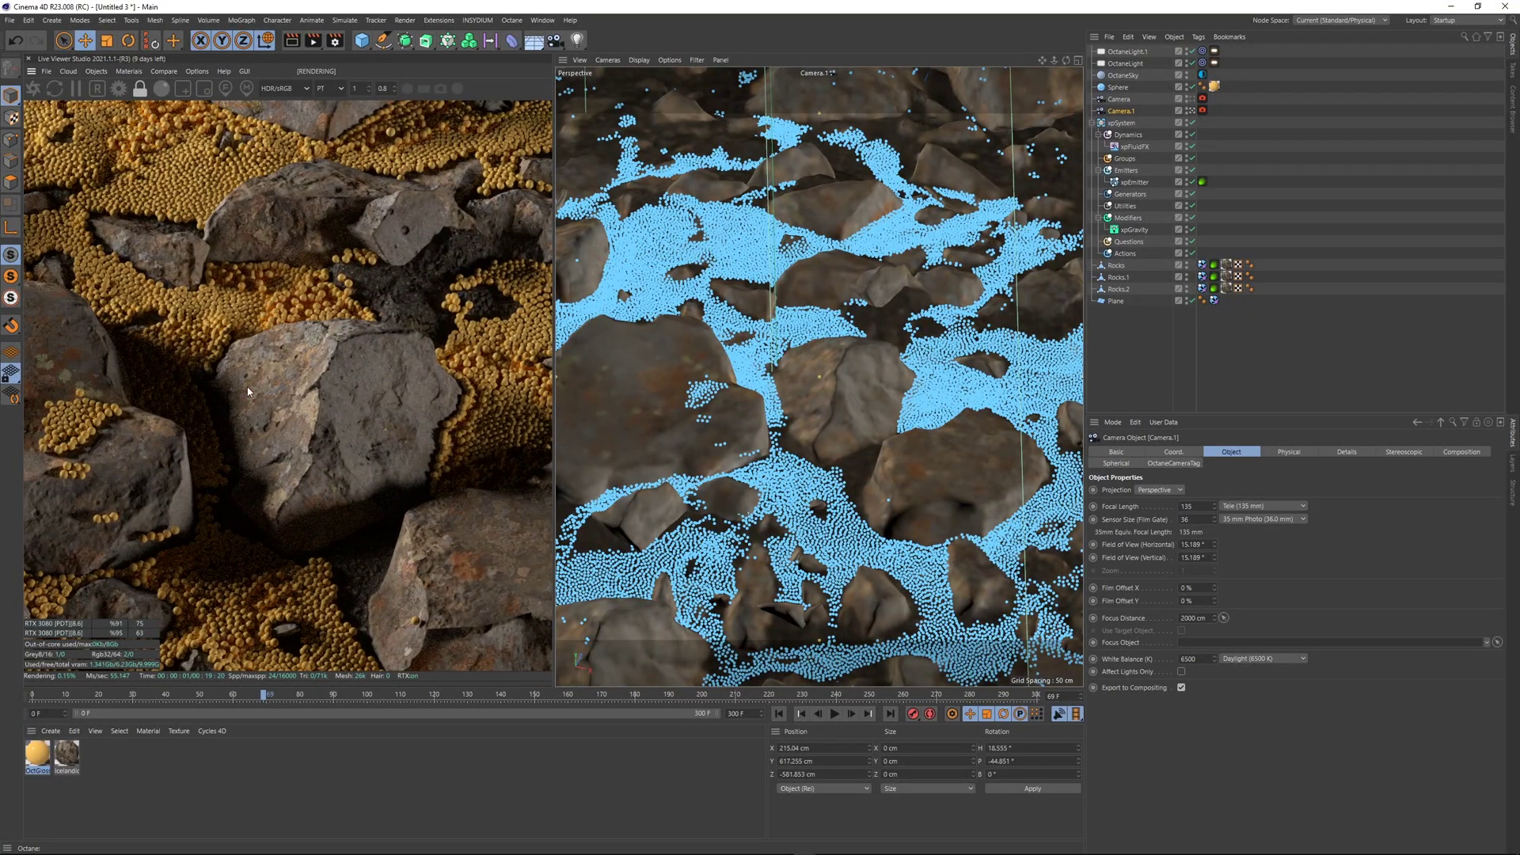
{"action": "scroll", "coordinate": [228, 364], "scroll_direction": "down", "scroll_amount": 2}
{"action": "middle_click_drag", "start_coordinate": [258, 369], "coordinate": [296, 321]}
{"action": "scroll", "coordinate": [252, 296], "scroll_direction": "down", "scroll_amount": 1}
- Set OctaneLight's power to 1000 and use a falloff map in Normal vs. vector 90deg mode as its distribution
{"action": "left_click", "coordinate": [1193, 111]}
{"action": "left_click", "coordinate": [1259, 106]}
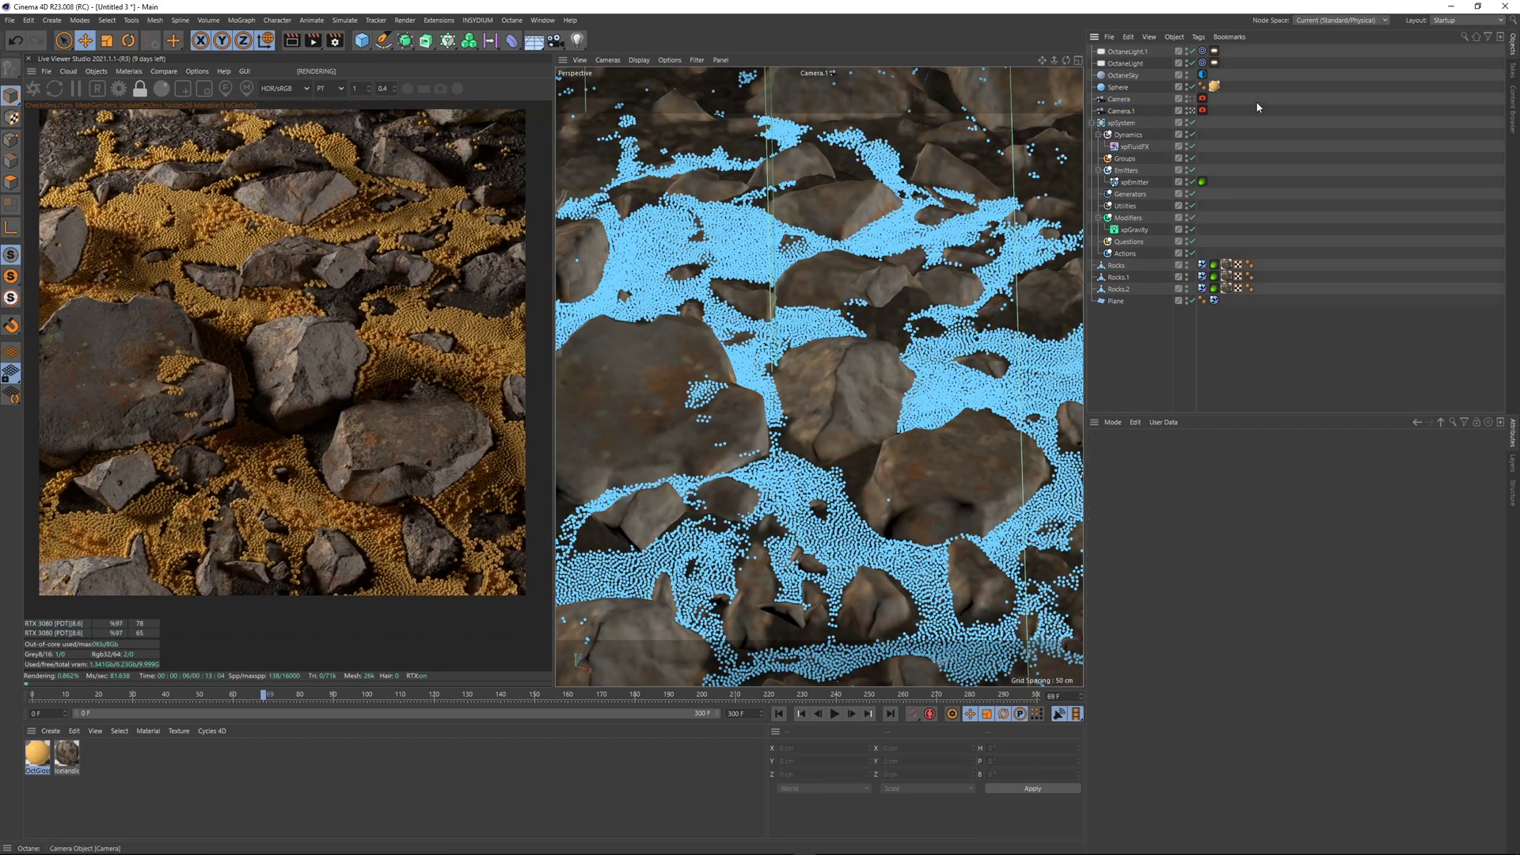
{"action": "right_click_drag", "start_coordinate": [686, 355], "coordinate": [718, 347], "text": "alt"}
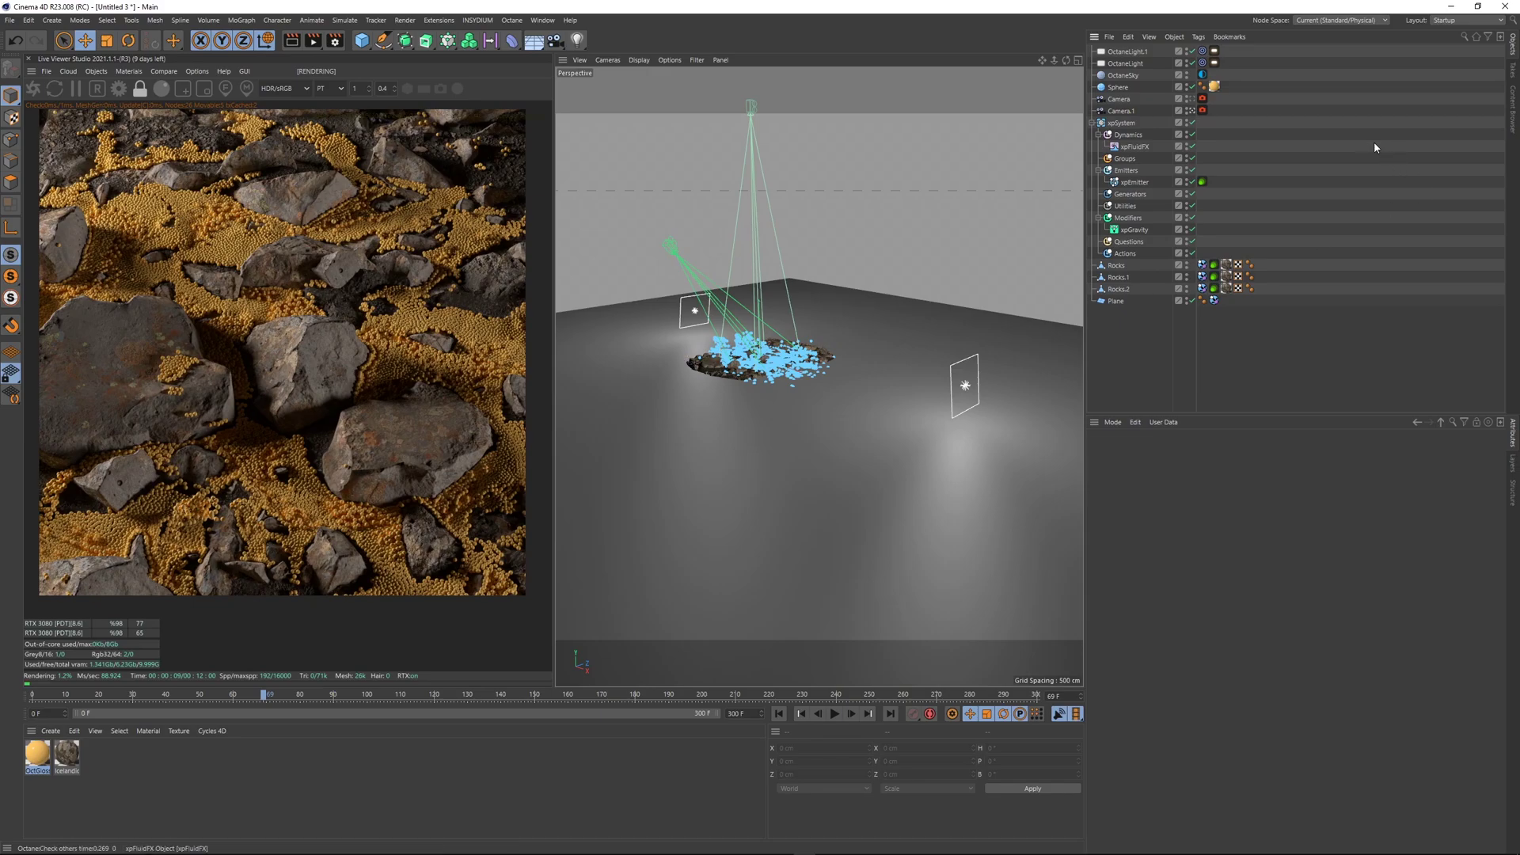
{"action": "left_click", "coordinate": [1214, 63]}
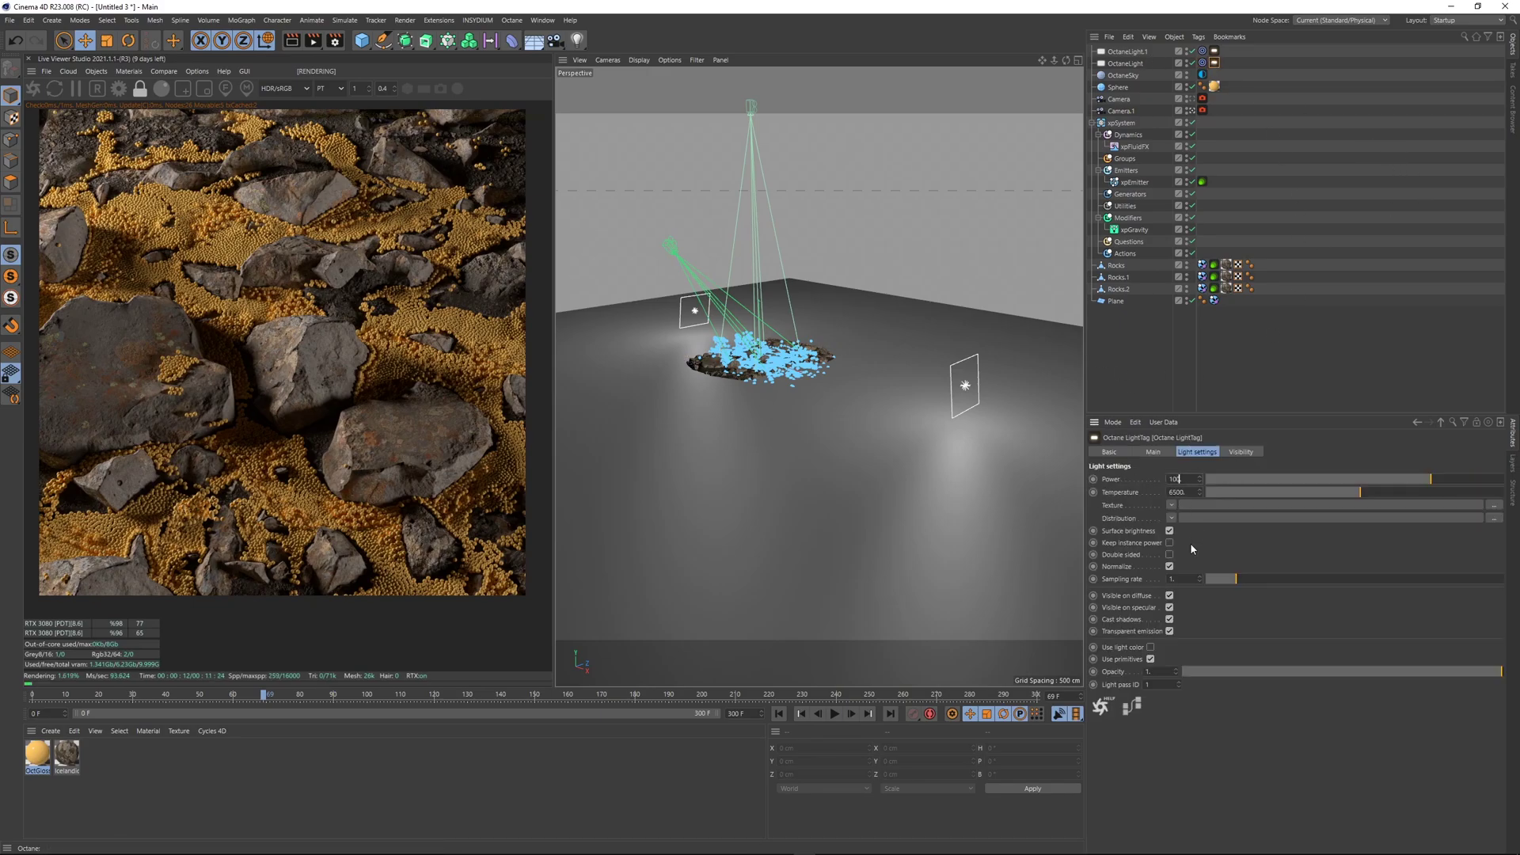
{"action": "left_click", "coordinate": [1171, 530]}
{"action": "left_click", "coordinate": [1171, 518]}
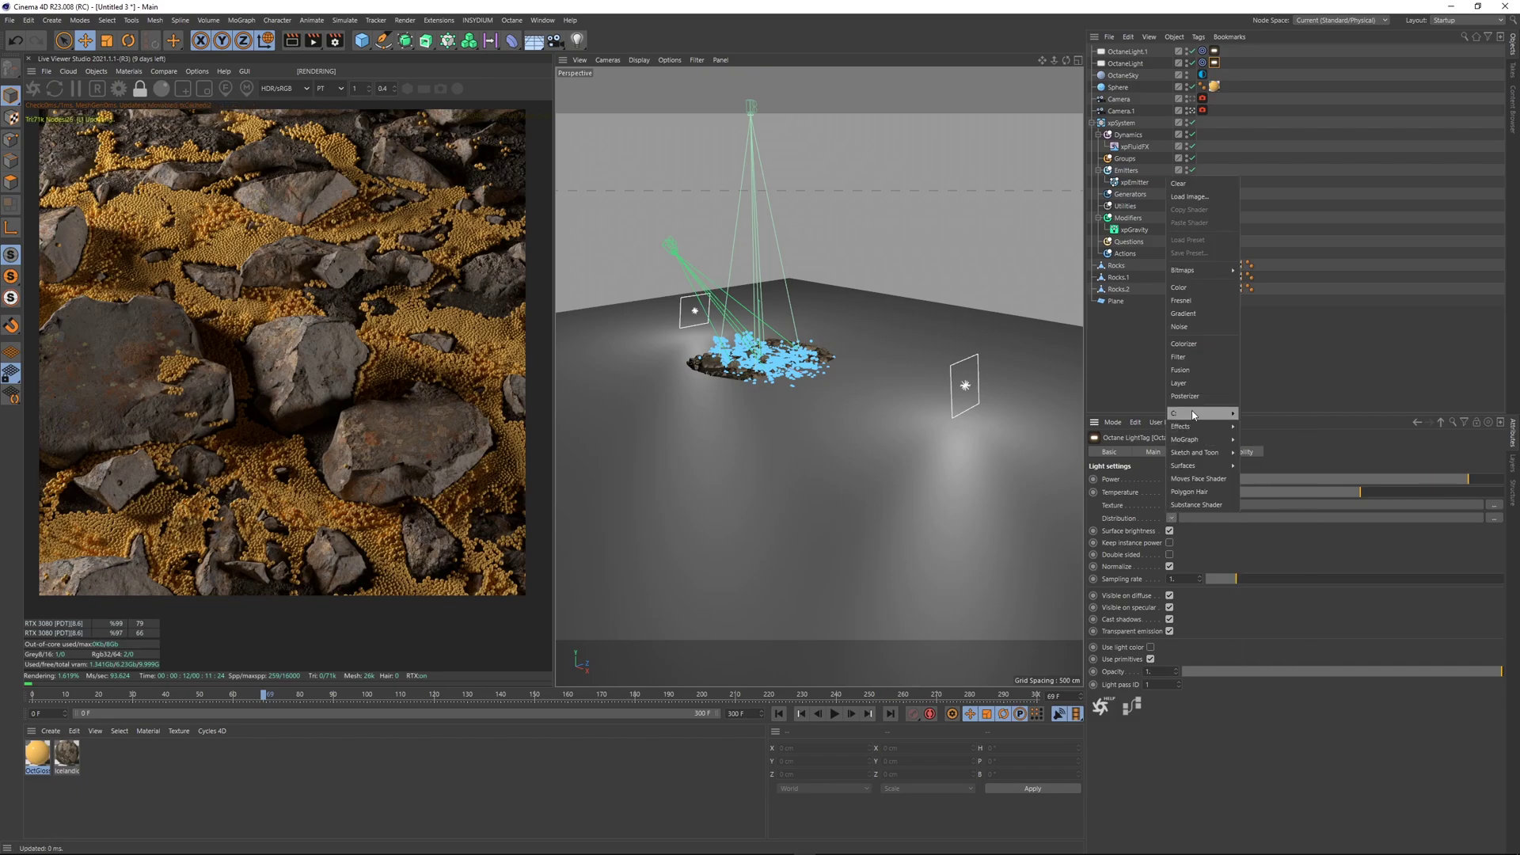
{"action": "mouse_move", "coordinate": [1193, 413]}
{"action": "mouse_move", "coordinate": [1259, 414]}
{"action": "left_click", "coordinate": [1299, 337]}
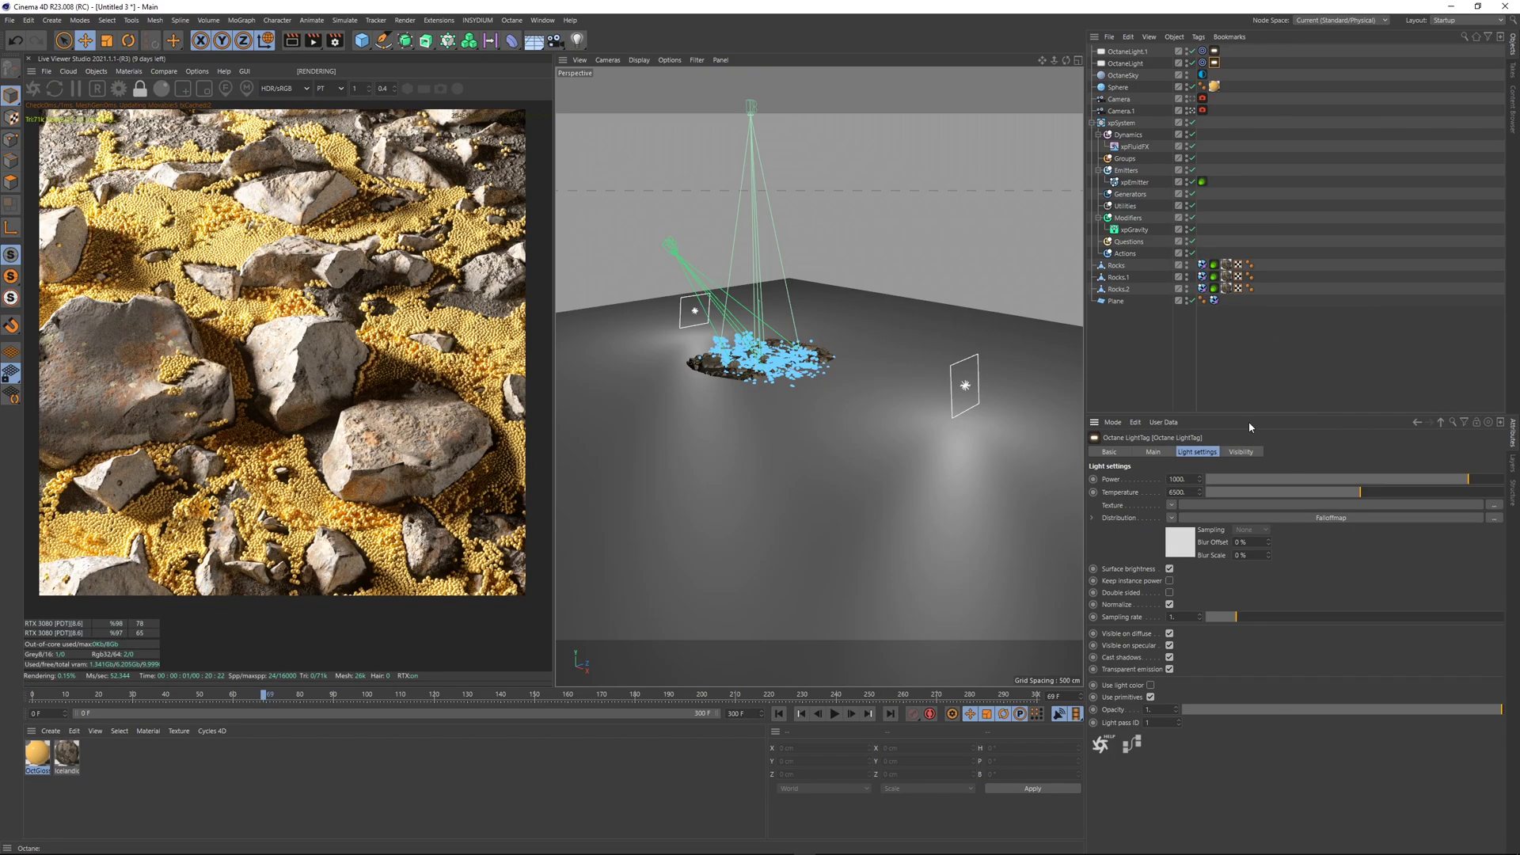
{"action": "left_click", "coordinate": [1175, 543]}
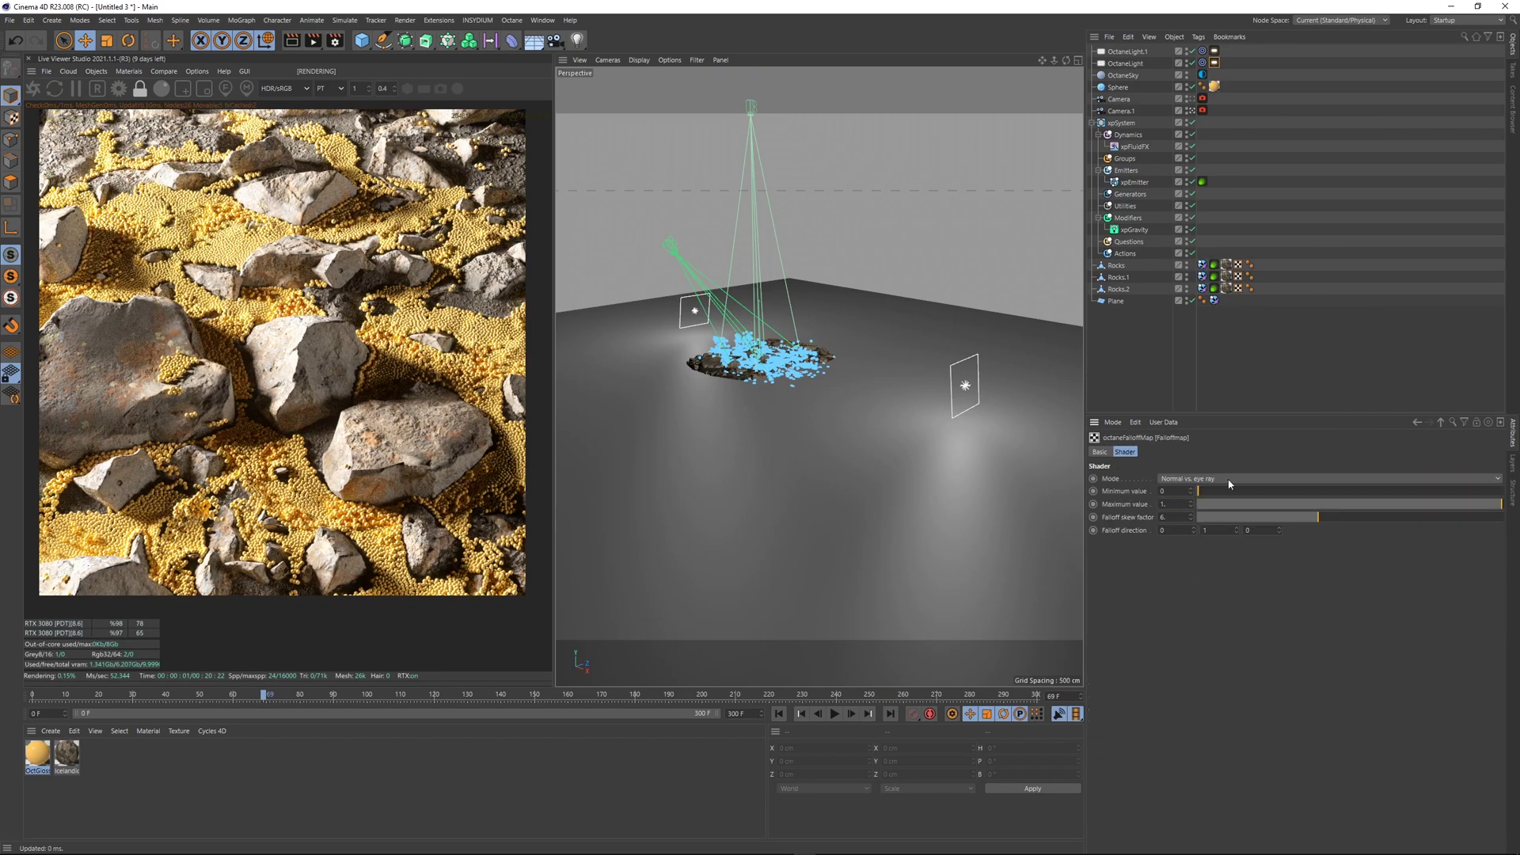
{"action": "left_click", "coordinate": [1438, 423]}
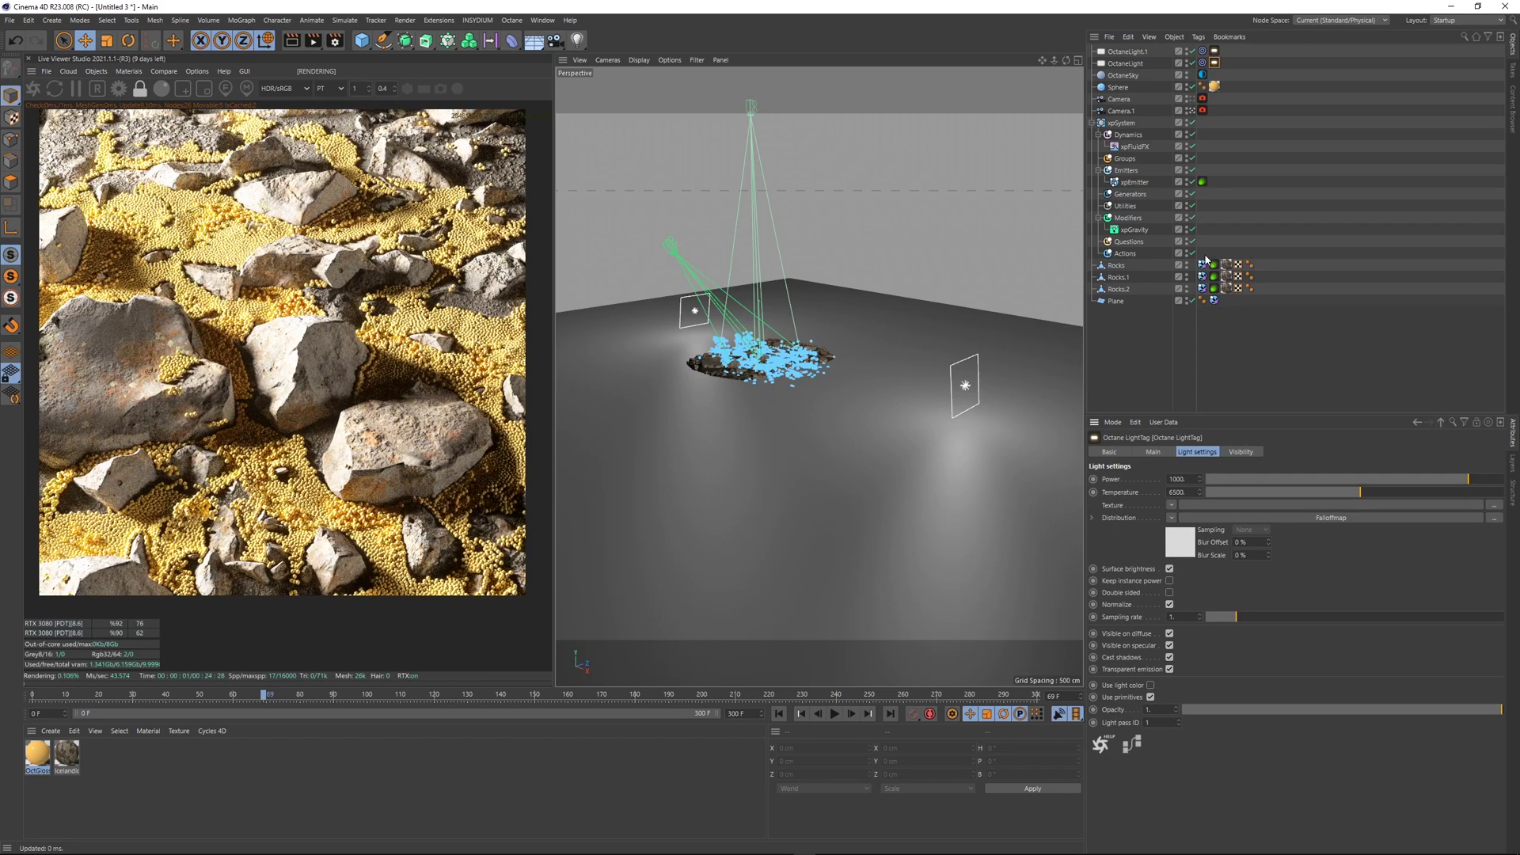
- Set the sampling rate of both Octane light tags to 3000
{"action": "left_click", "coordinate": [1215, 52], "text": "ctrl"}
{"action": "left_click", "coordinate": [1188, 580]}
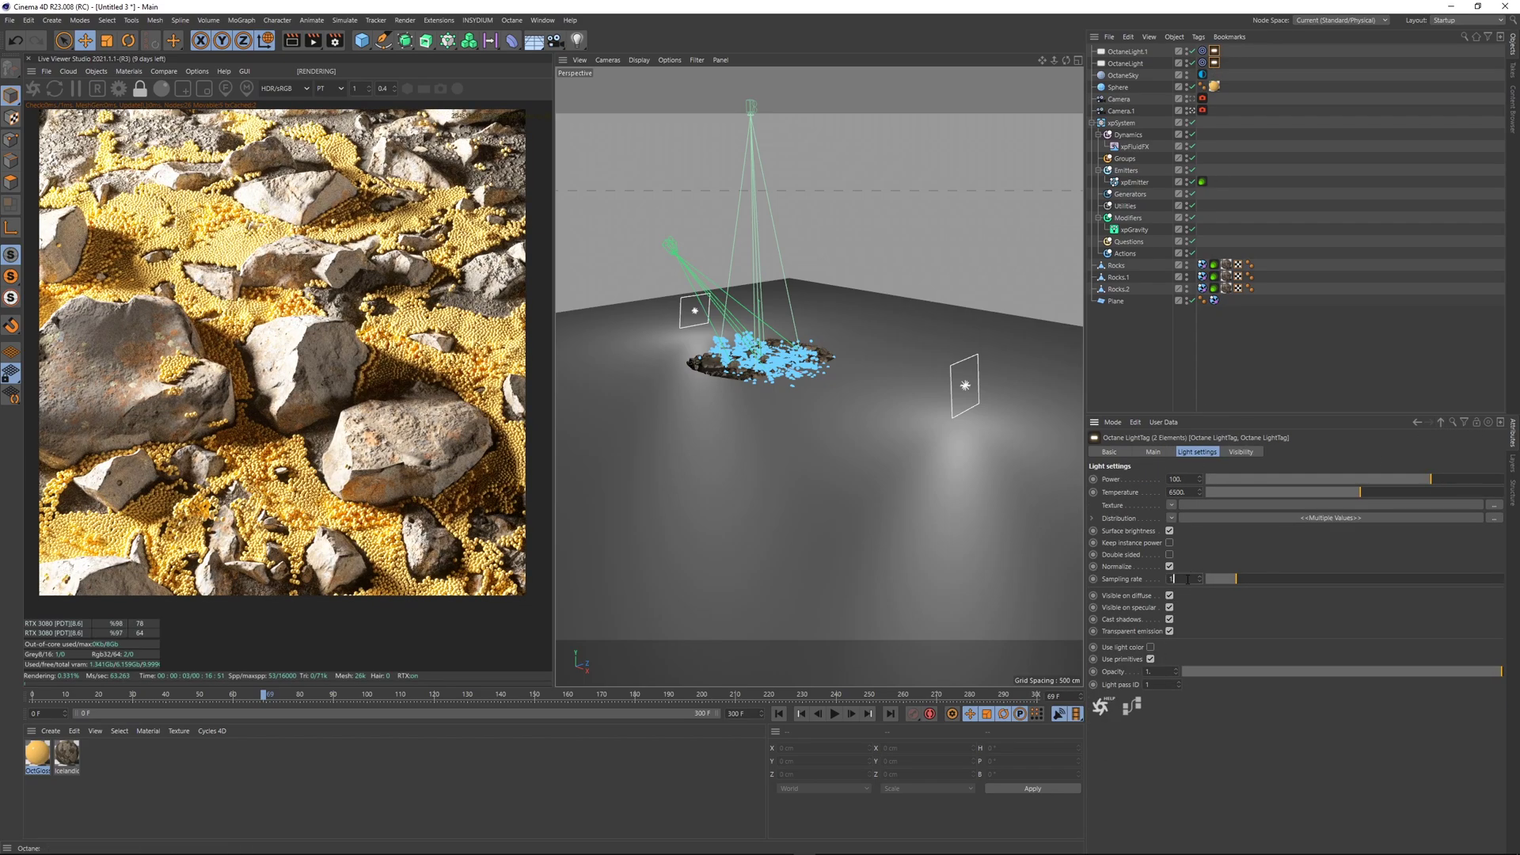
{"action": "type", "text": "3000"}
{"action": "key", "text": "Return"}
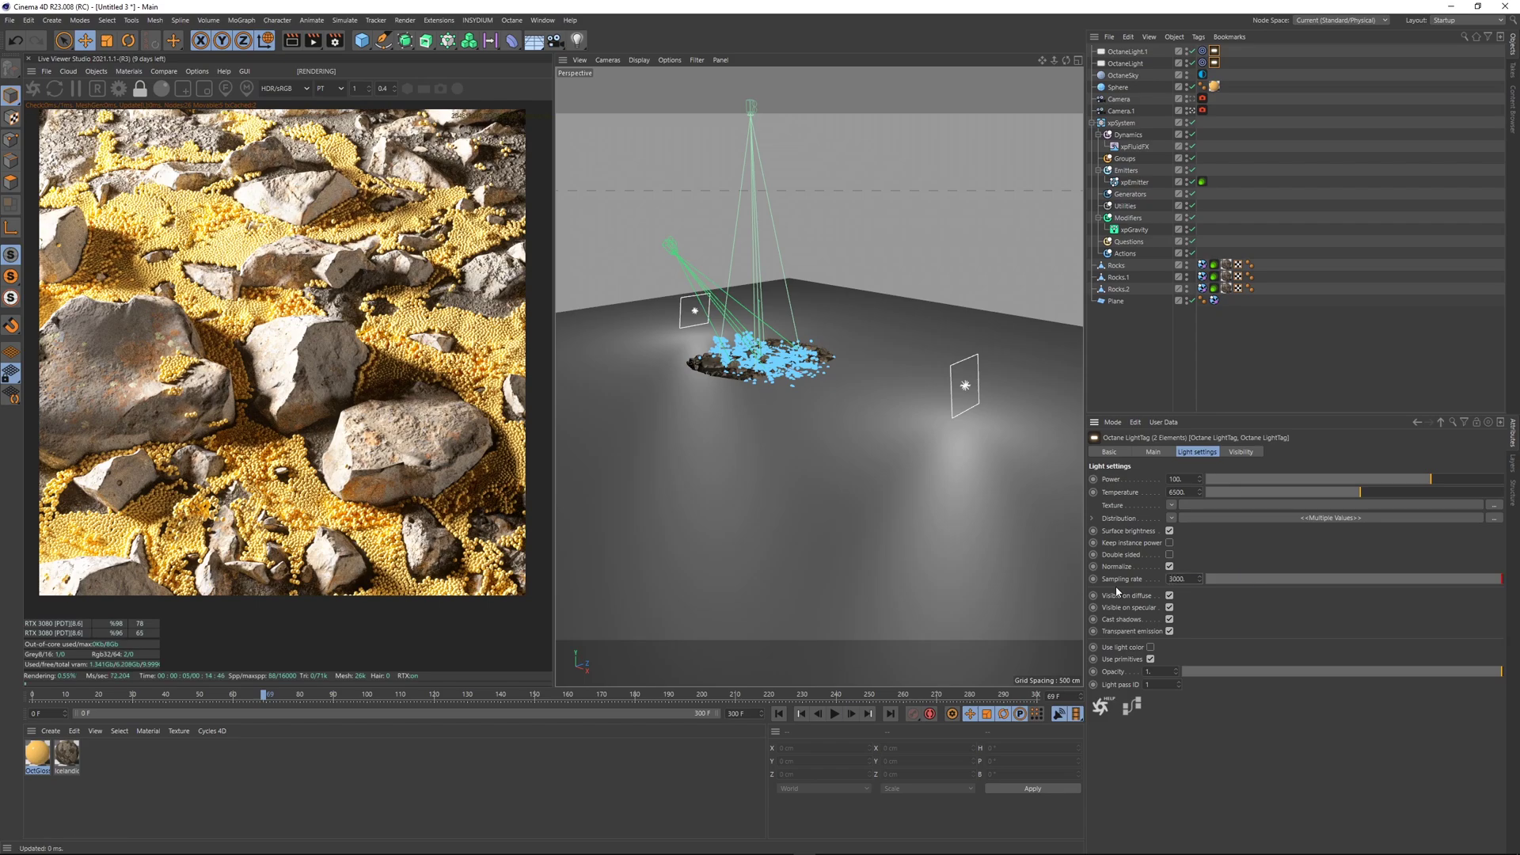
{"action": "scroll", "coordinate": [303, 369], "scroll_direction": "down", "scroll_amount": 1}
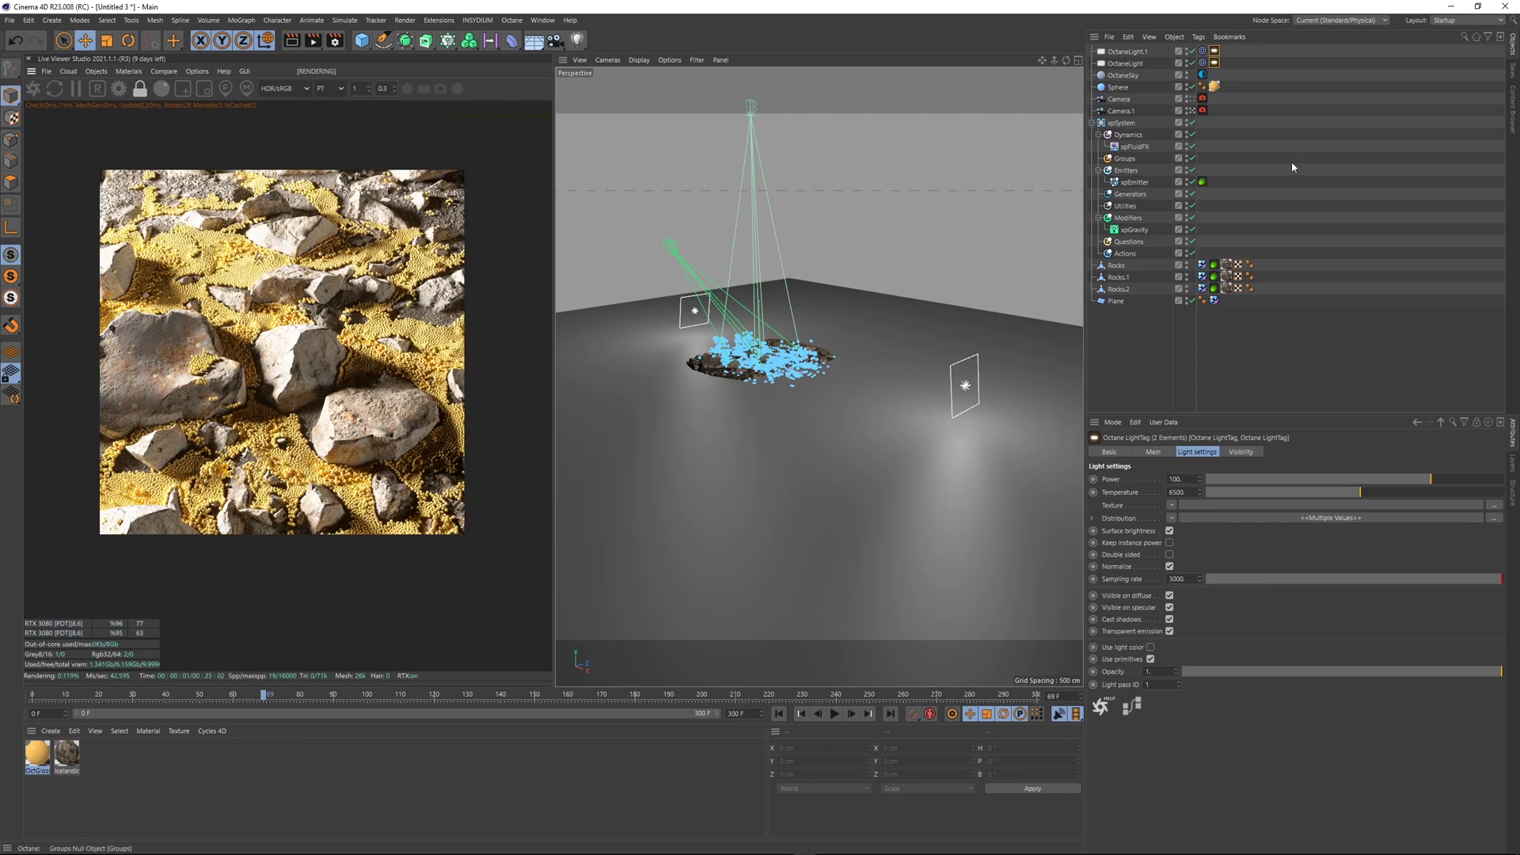
- Reduce both area lights' height and move OctaneLight to about X -743, Y 225 cm and OctaneLight.1 to about X 1168 cm
{"action": "left_click", "coordinate": [1293, 167]}
{"action": "left_click", "coordinate": [1125, 63]}
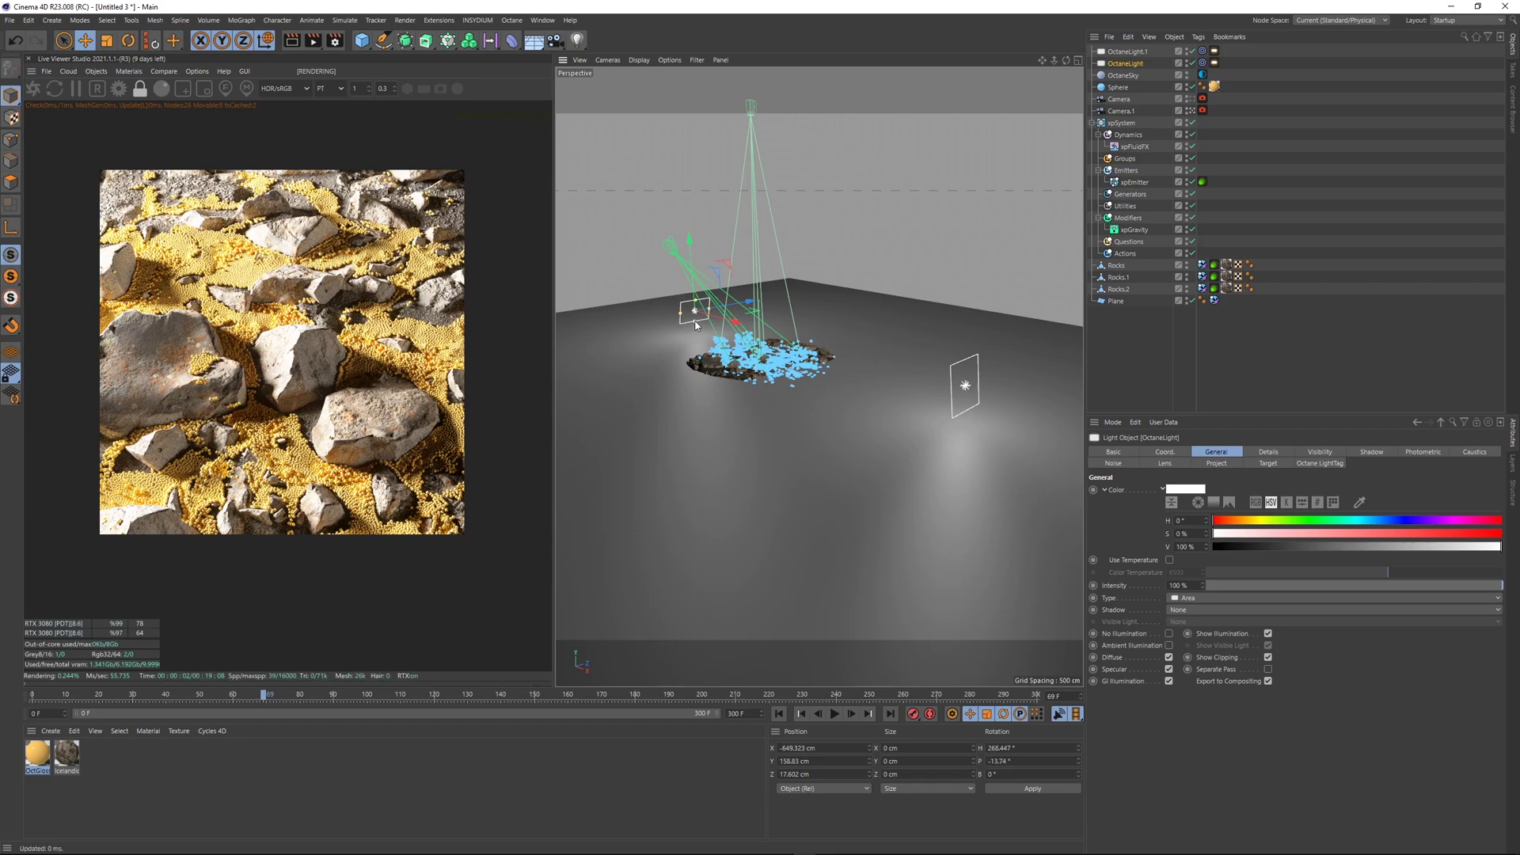
{"action": "left_click_drag", "start_coordinate": [695, 330], "coordinate": [685, 278]}
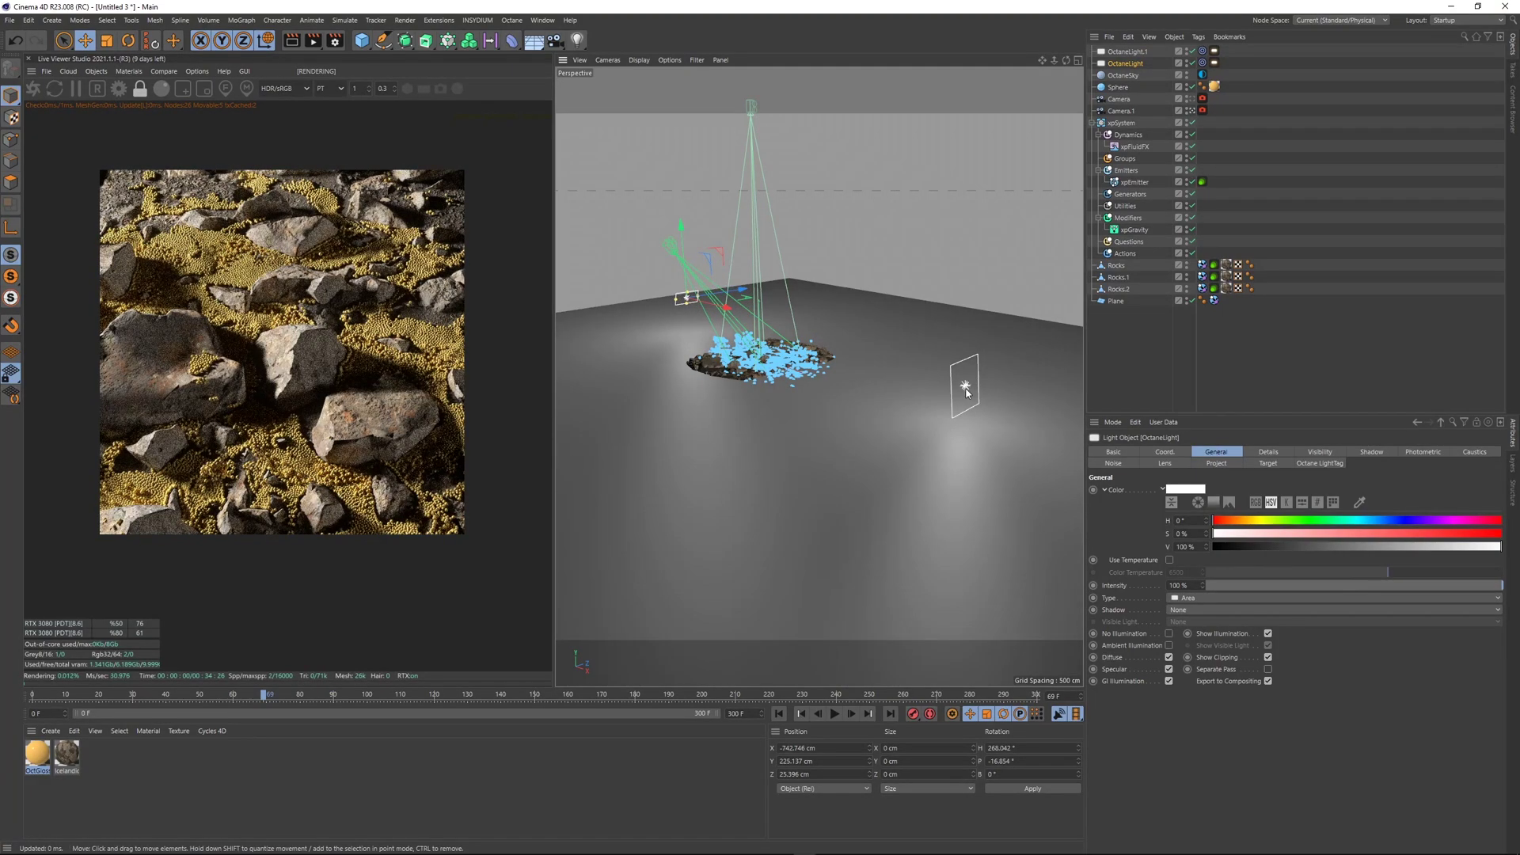
{"action": "left_click", "coordinate": [965, 416]}
{"action": "left_click_drag", "start_coordinate": [984, 390], "coordinate": [976, 388]}
- Replace OctaneLight.1's light tag with a copy of OctaneLight's tag and set the copy's falloff maximum value to about 0.106
{"action": "left_click", "coordinate": [1214, 51]}
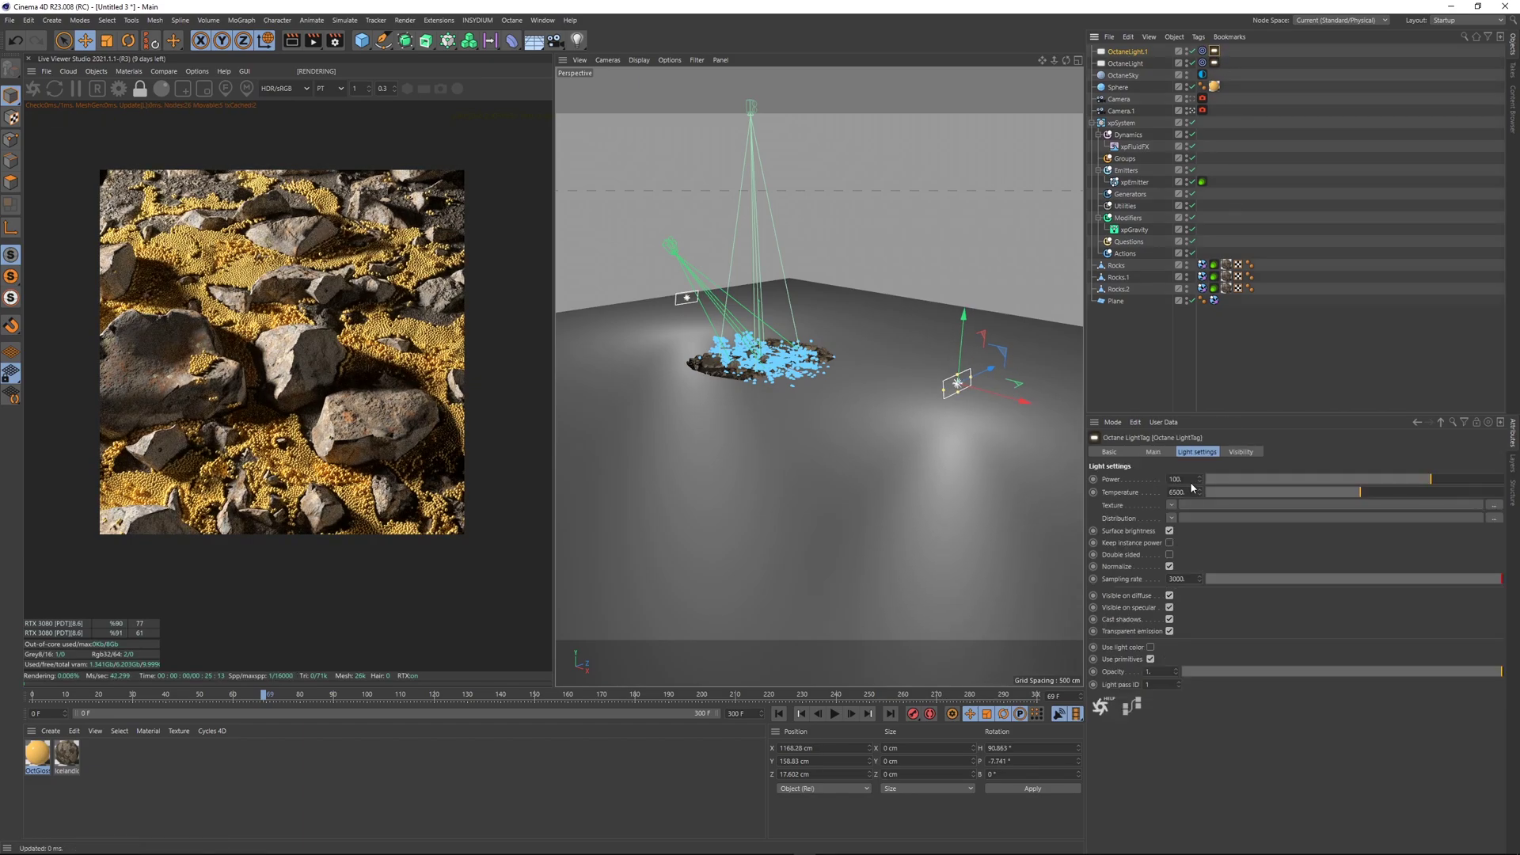
{"action": "left_click", "coordinate": [1216, 64]}
{"action": "left_click", "coordinate": [1218, 52]}
{"action": "key", "text": "Delete"}
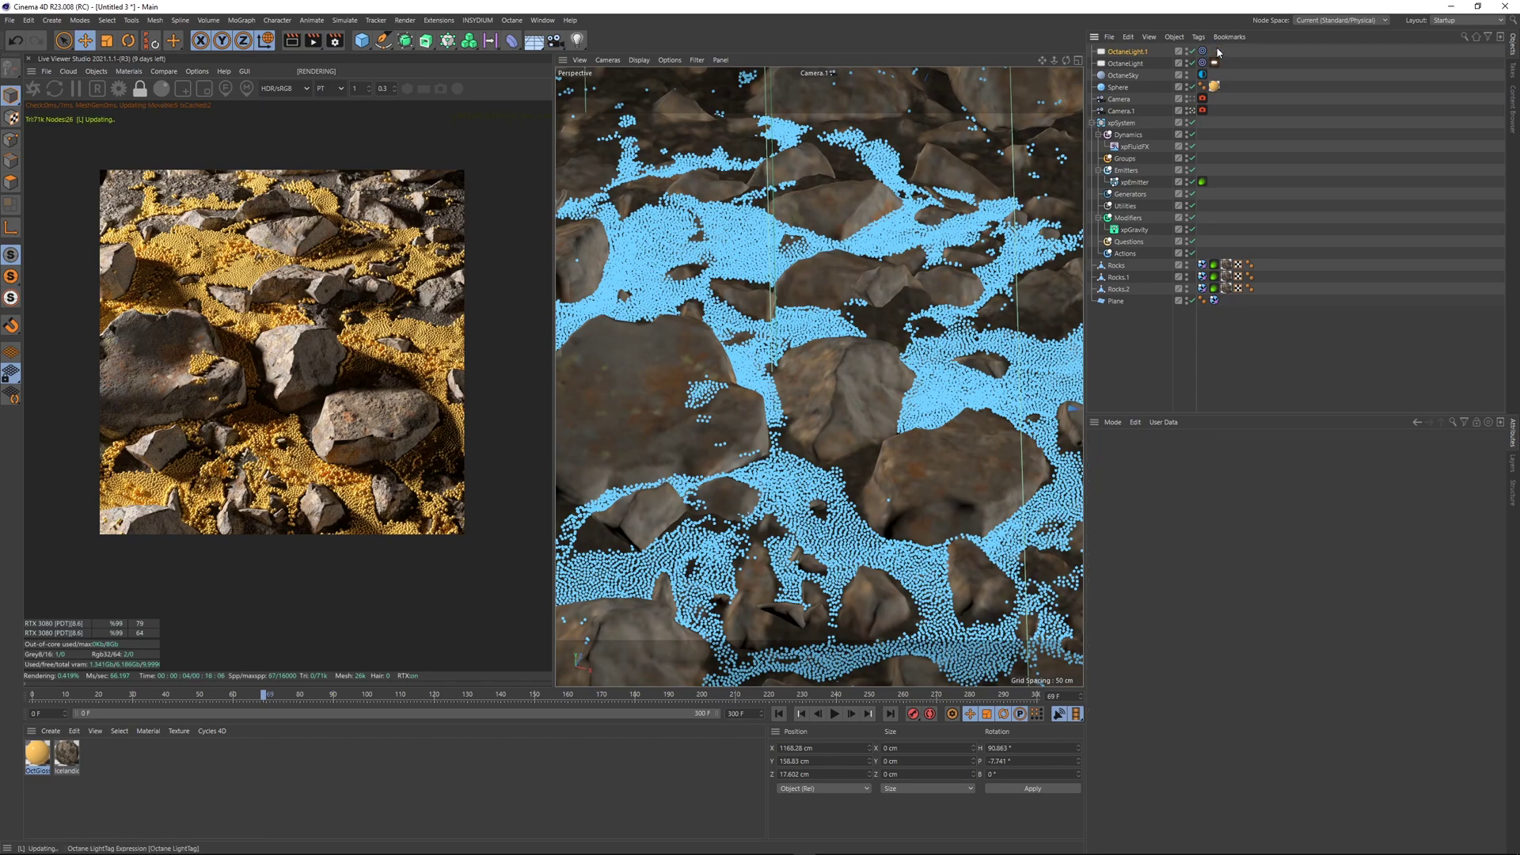
{"action": "key", "text": "ctrl+z"}
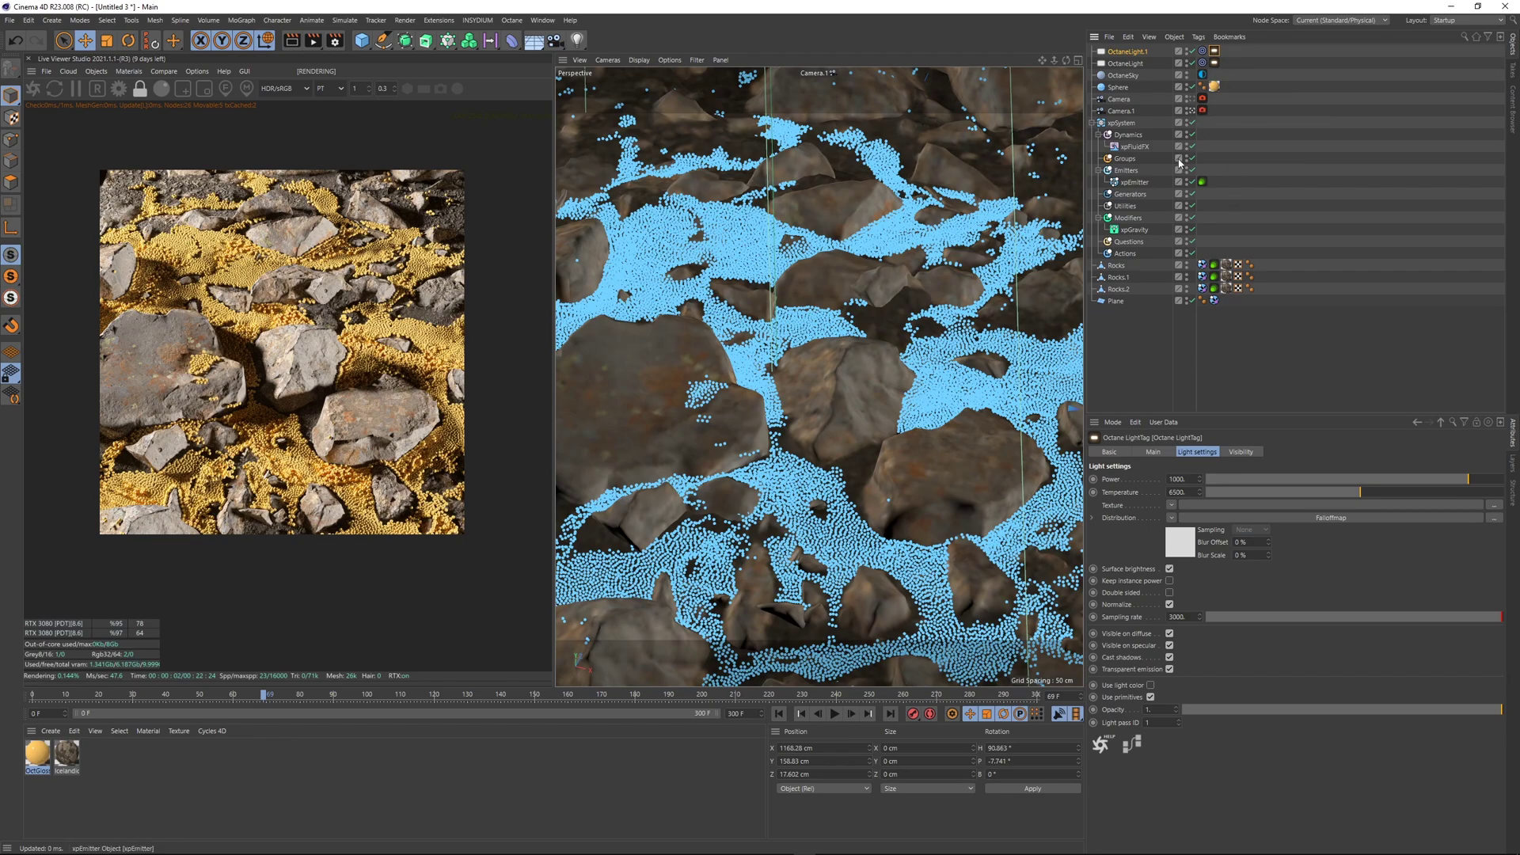
{"action": "left_click", "coordinate": [1280, 519]}
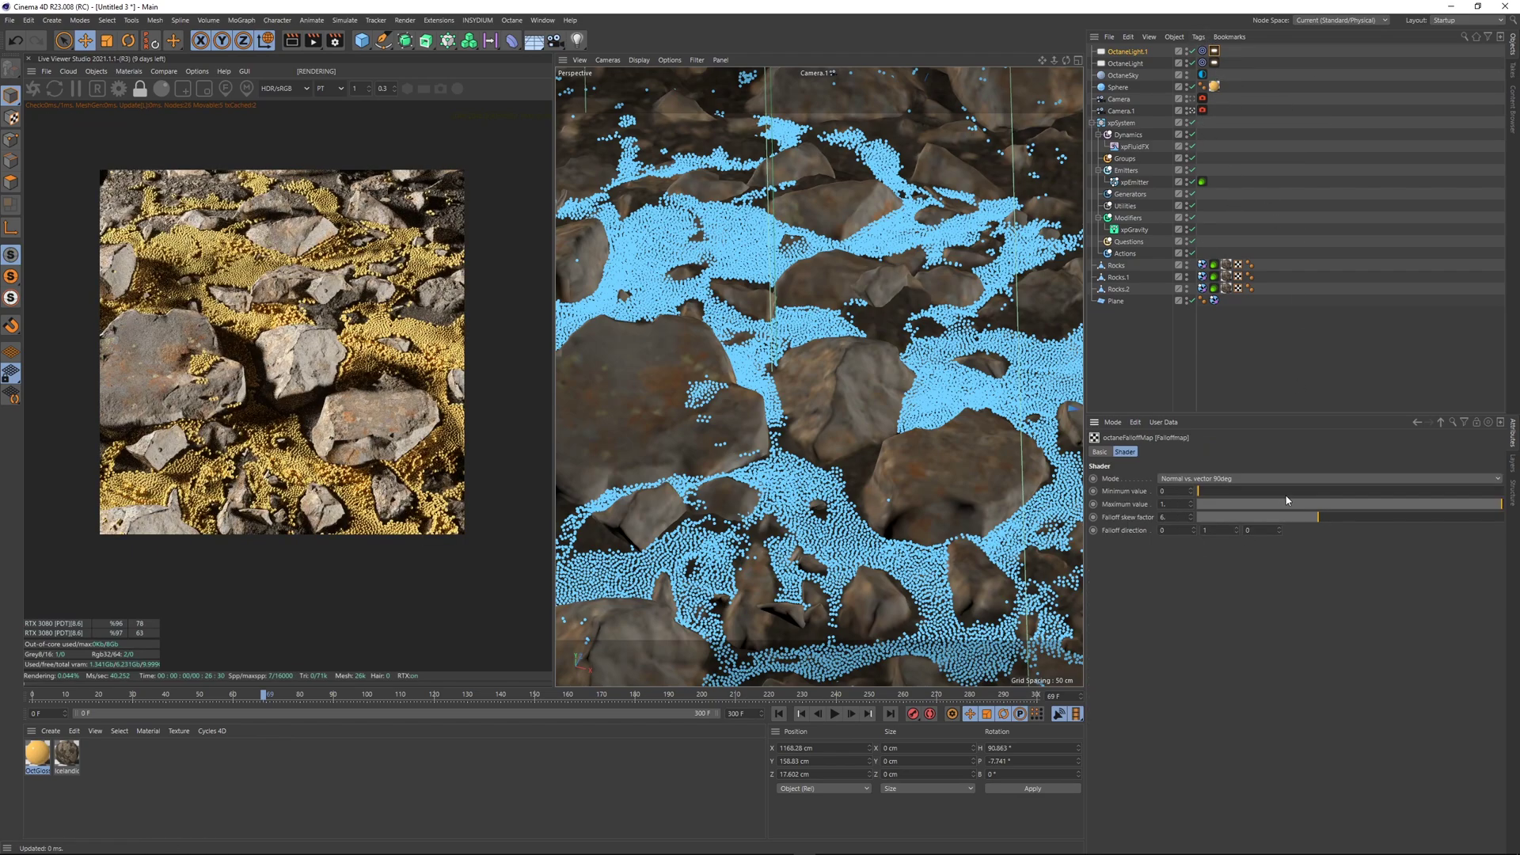
{"action": "left_click_drag", "start_coordinate": [1286, 504], "coordinate": [1230, 499]}
- Move OctaneLight farther from the rocks to about X -988, Y 344 cm and check the angled camera's render
{"action": "left_click", "coordinate": [1125, 63]}
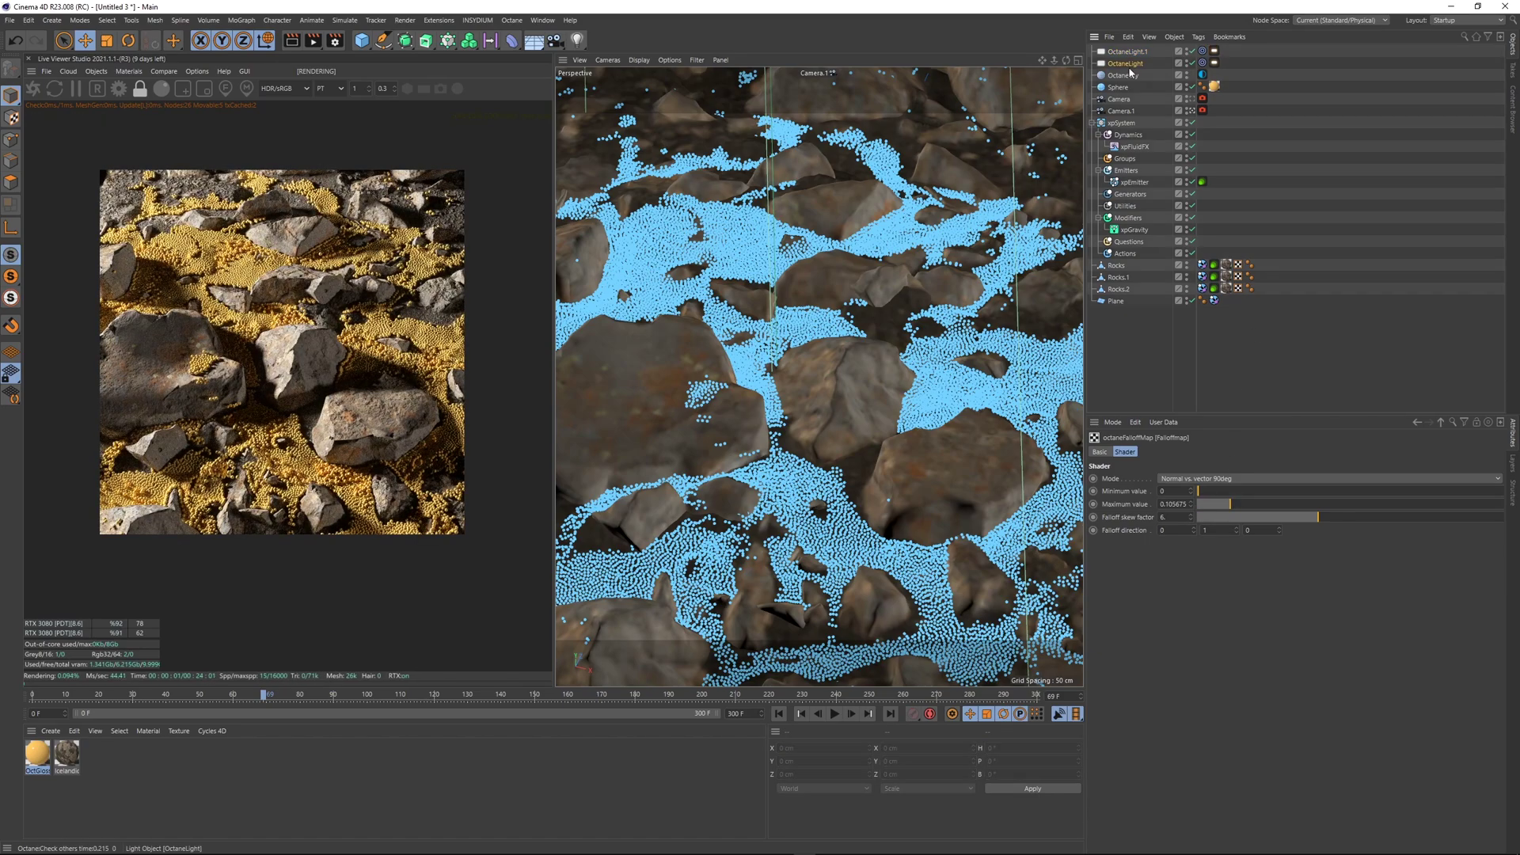
{"action": "middle_click", "coordinate": [876, 241]}
{"action": "middle_click", "coordinate": [876, 241]}
{"action": "left_click_drag", "start_coordinate": [723, 303], "coordinate": [670, 260]}
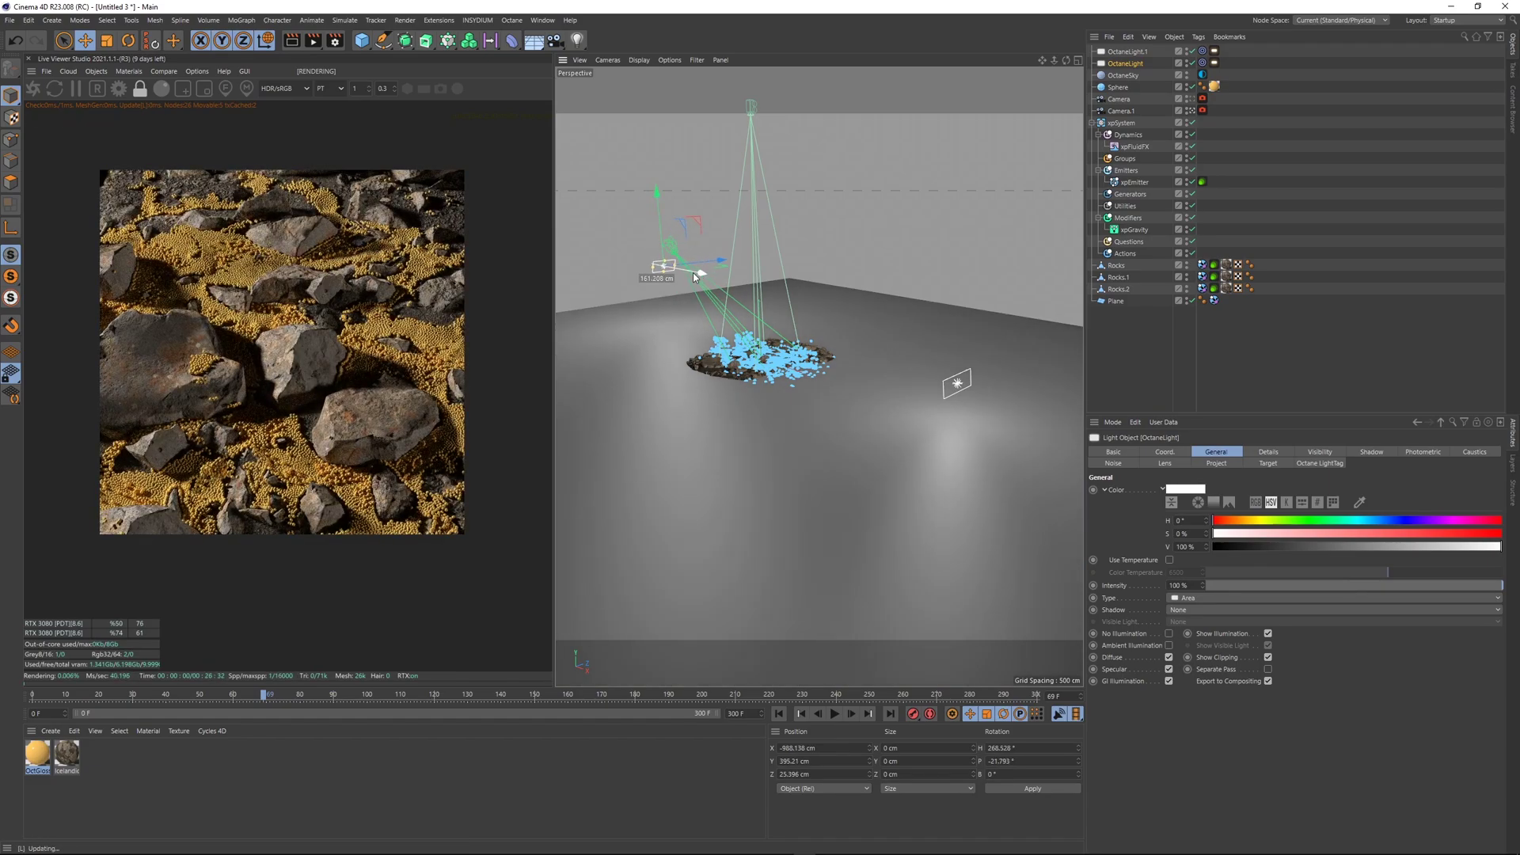
{"action": "left_click_drag", "start_coordinate": [660, 225], "coordinate": [662, 235]}
{"action": "middle_click", "coordinate": [838, 388]}
{"action": "middle_click", "coordinate": [838, 388]}
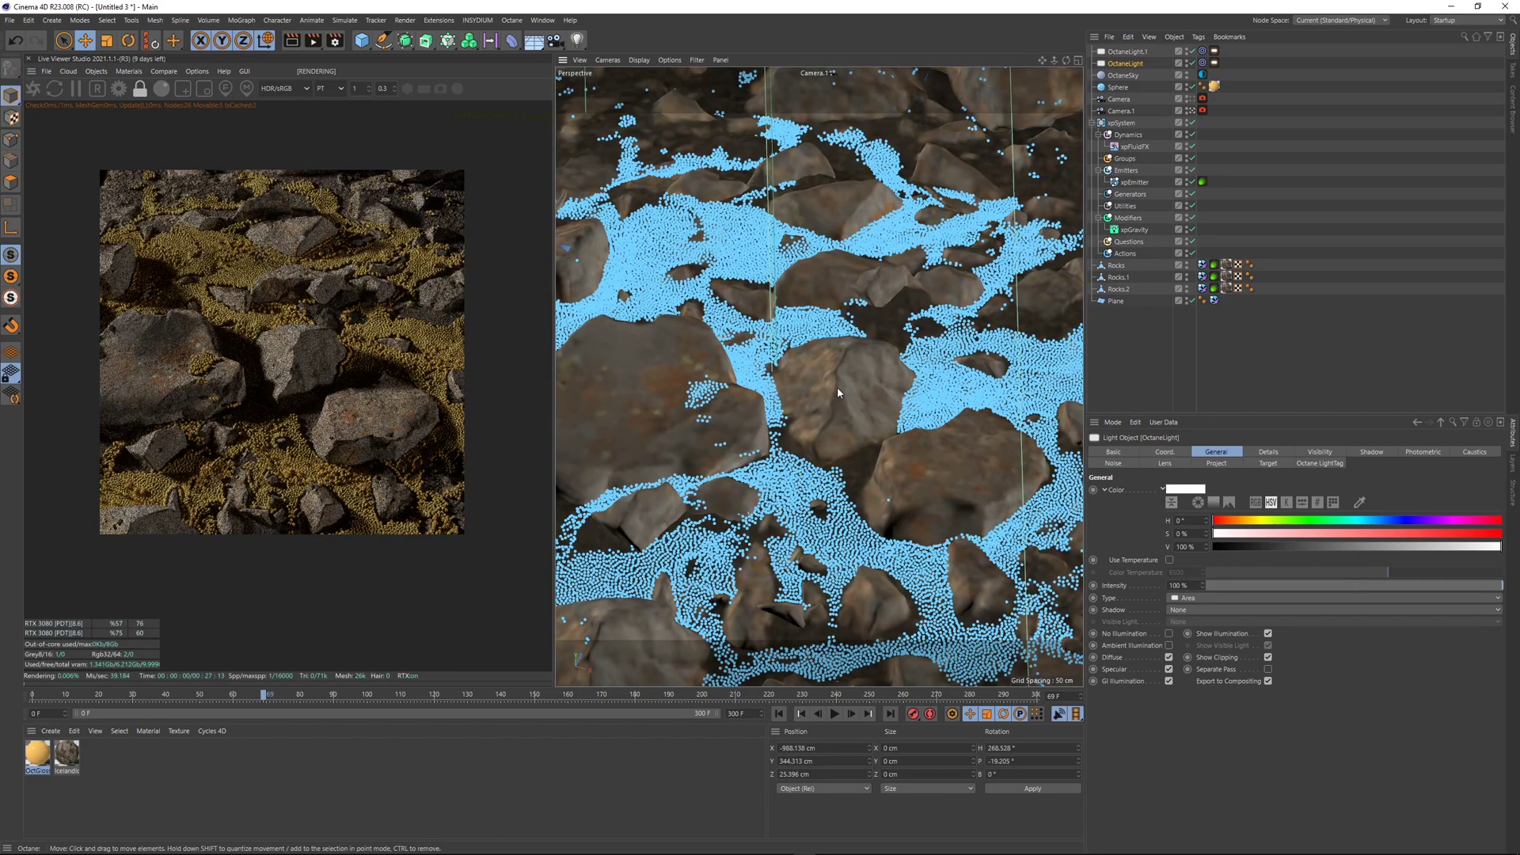
- Switch the render to the original top-down camera and move OctaneLight farther out to about X -1130, Y 301 cm
{"action": "left_click", "coordinate": [1193, 99]}
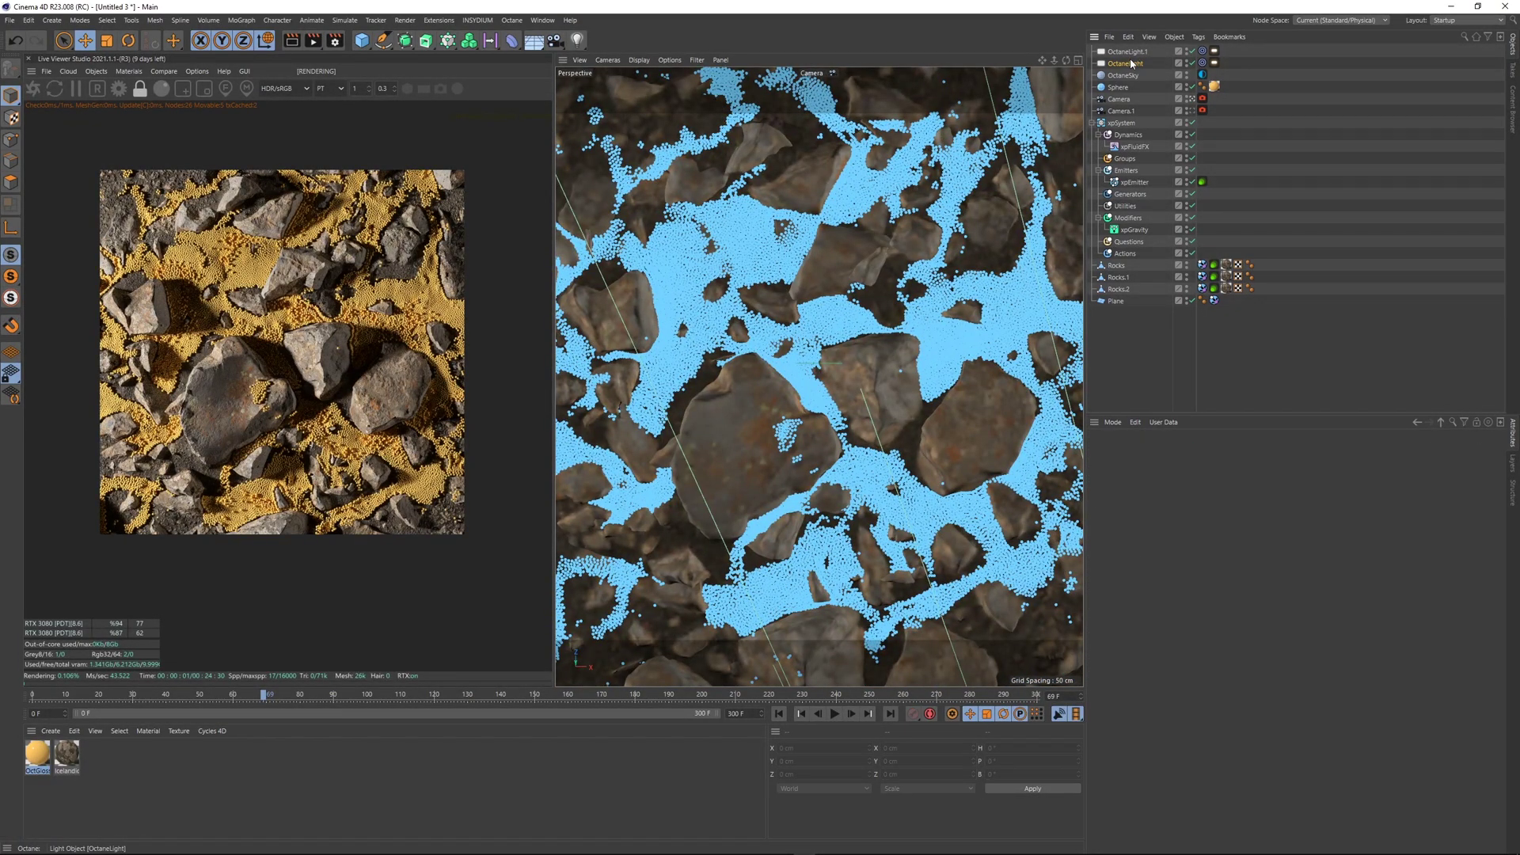
{"action": "key", "text": "F2"}
{"action": "left_click_drag", "start_coordinate": [957, 383], "coordinate": [941, 290], "text": "alt"}
{"action": "middle_click_drag", "start_coordinate": [941, 290], "coordinate": [1076, 317], "text": "alt"}
{"action": "left_click_drag", "start_coordinate": [659, 221], "coordinate": [621, 238]}
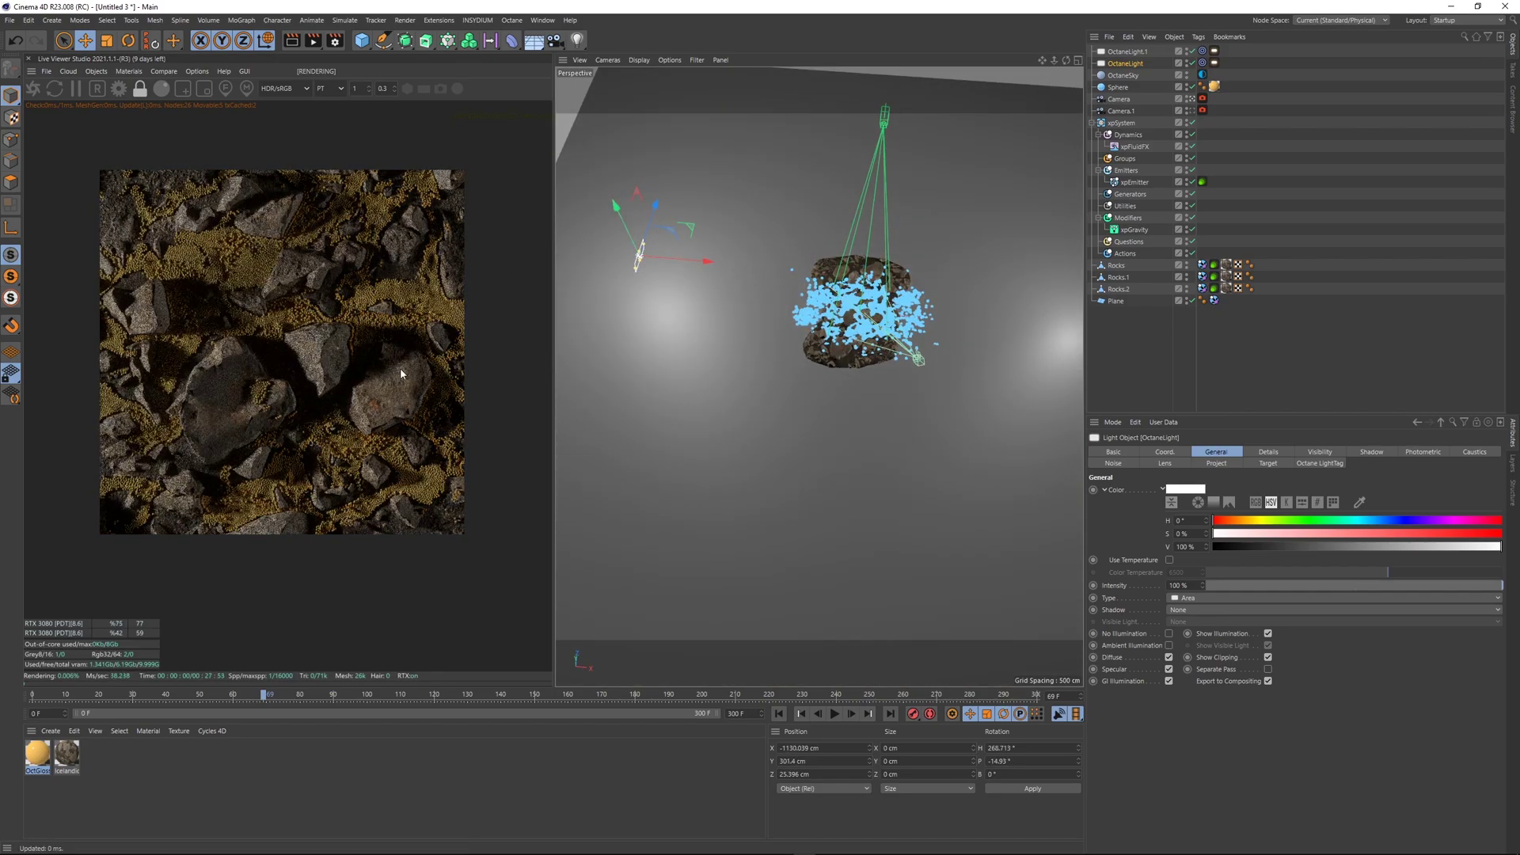
- Duplicate the top-down camera, tilt the copy to about P -56° and inspect the grains up close in its render
{"action": "scroll", "coordinate": [256, 458], "scroll_direction": "up", "scroll_amount": 2}
{"action": "scroll", "coordinate": [256, 457], "scroll_direction": "down", "scroll_amount": 2}
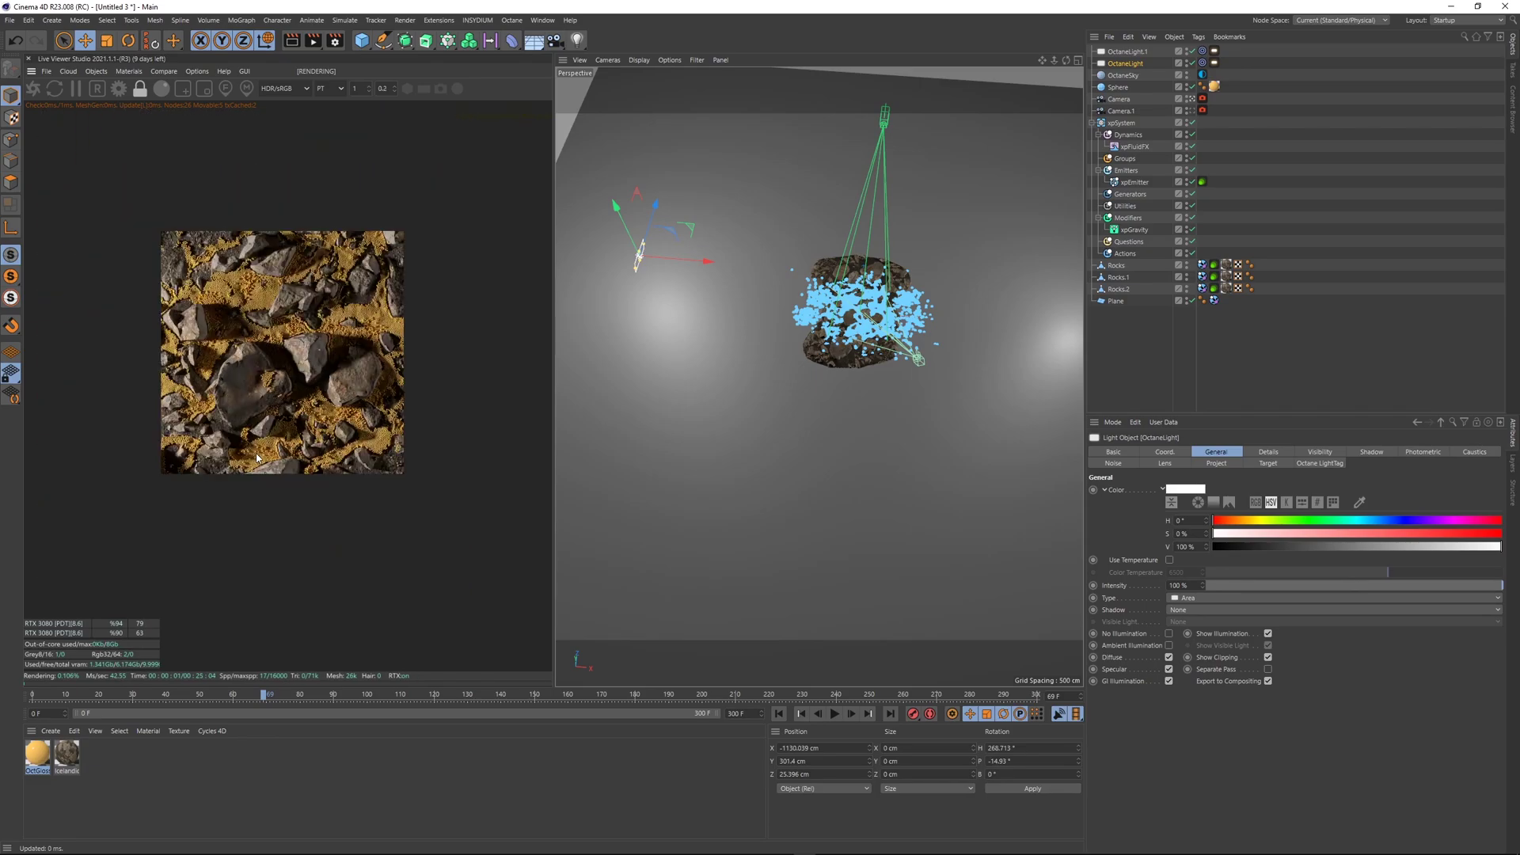
{"action": "scroll", "coordinate": [256, 457], "scroll_direction": "up", "scroll_amount": 2}
{"action": "left_click", "coordinate": [1193, 99]}
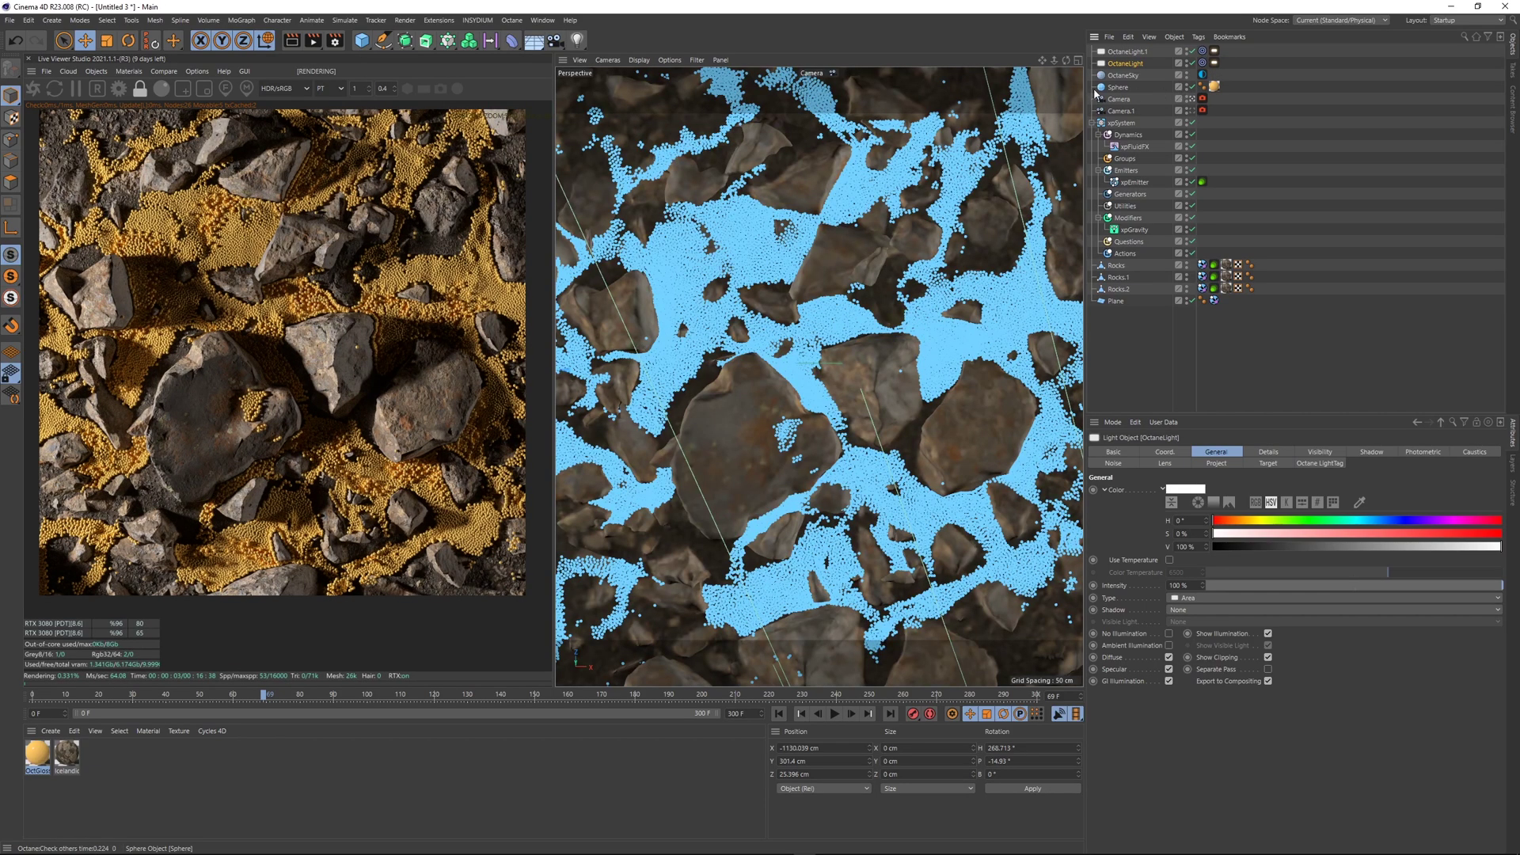
{"action": "left_click_drag", "start_coordinate": [1131, 101], "coordinate": [1133, 105], "text": "ctrl"}
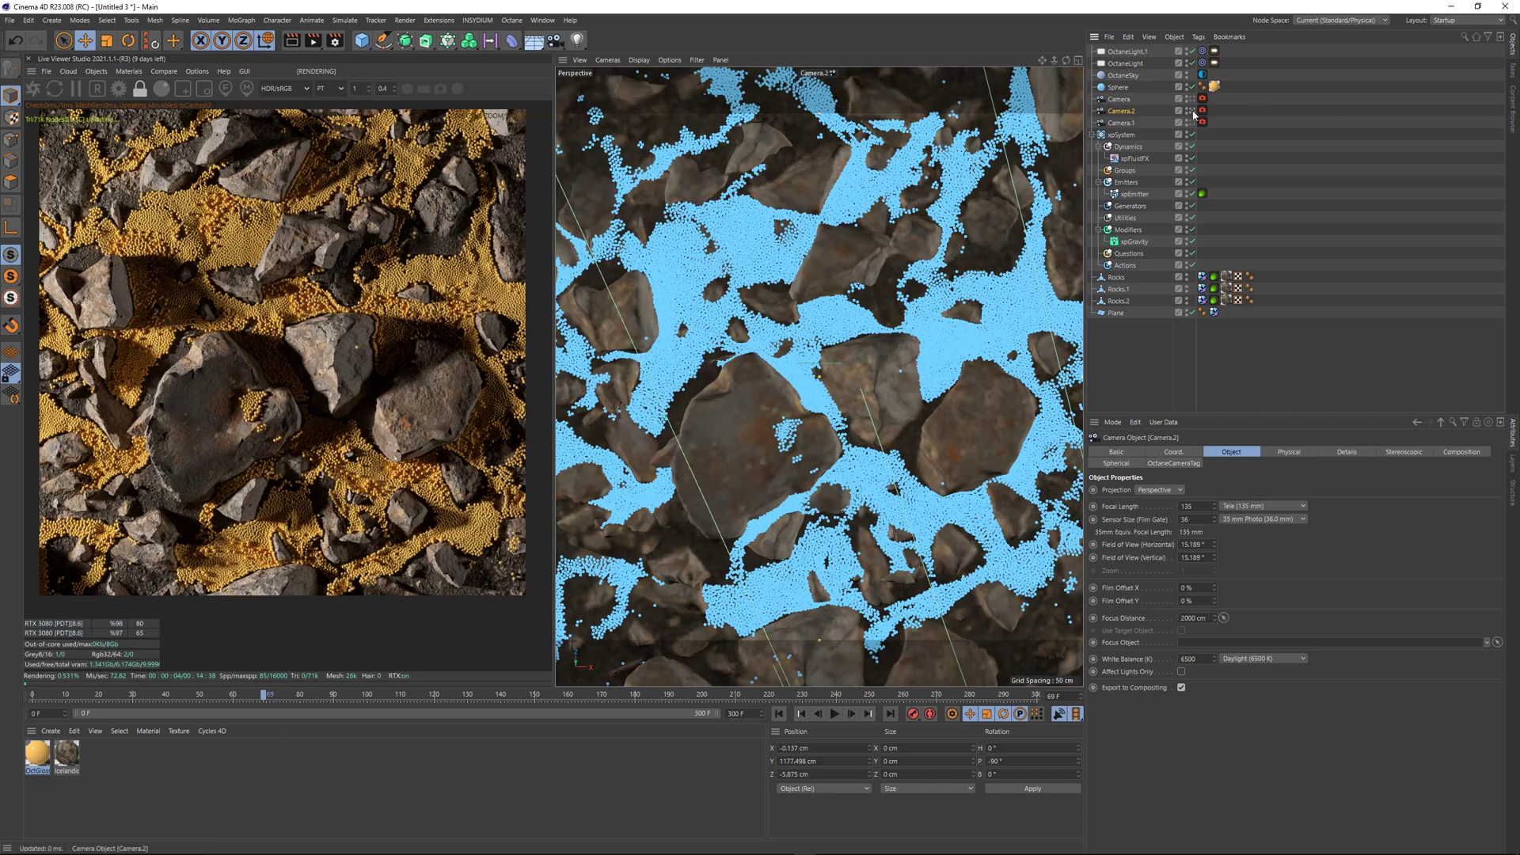
{"action": "mouse_move", "coordinate": [827, 360]}
{"action": "left_mouse_down", "text": "alt"}
{"action": "mouse_move", "coordinate": [865, 336]}
{"action": "mouse_move", "coordinate": [809, 322]}
{"action": "mouse_move", "coordinate": [834, 359]}
{"action": "left_mouse_up", "text": "alt"}
{"action": "scroll", "coordinate": [229, 378], "scroll_direction": "up", "scroll_amount": 4}
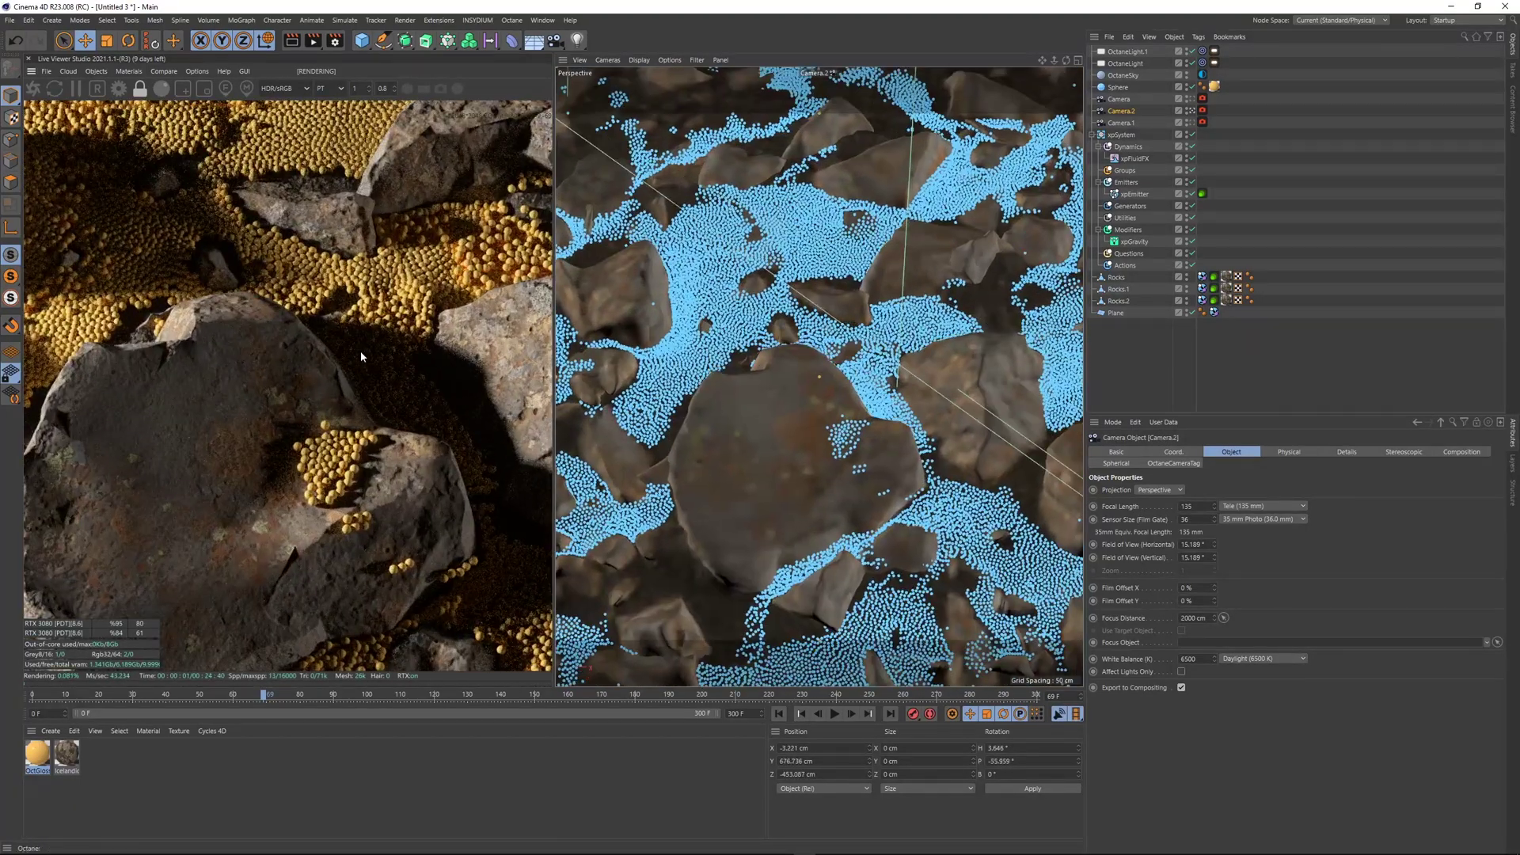
{"action": "scroll", "coordinate": [269, 511], "scroll_direction": "up", "scroll_amount": 5}
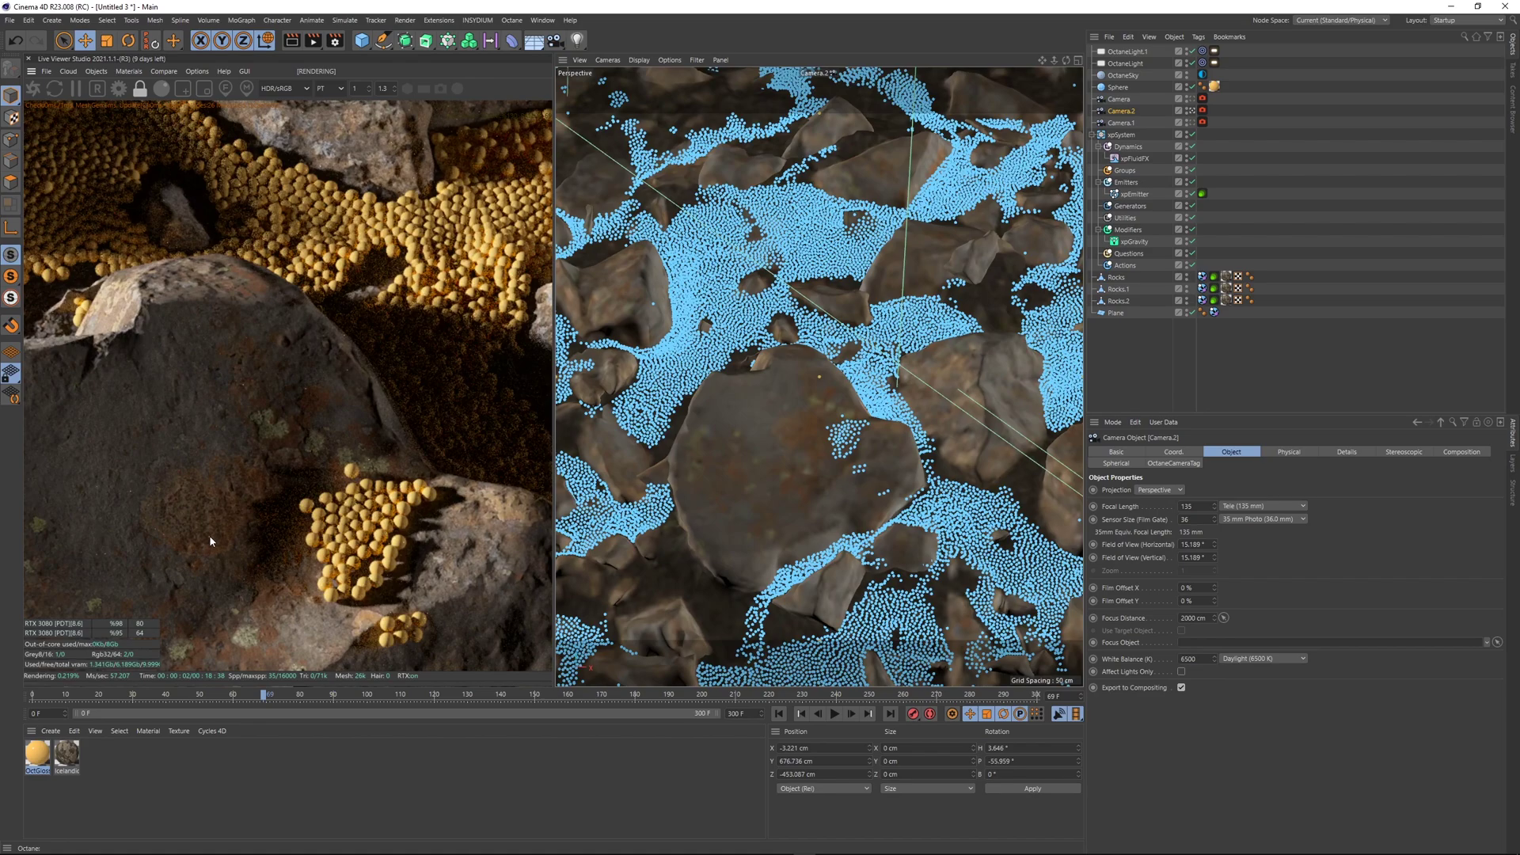
{"action": "scroll", "coordinate": [211, 542], "scroll_direction": "down", "scroll_amount": 4}
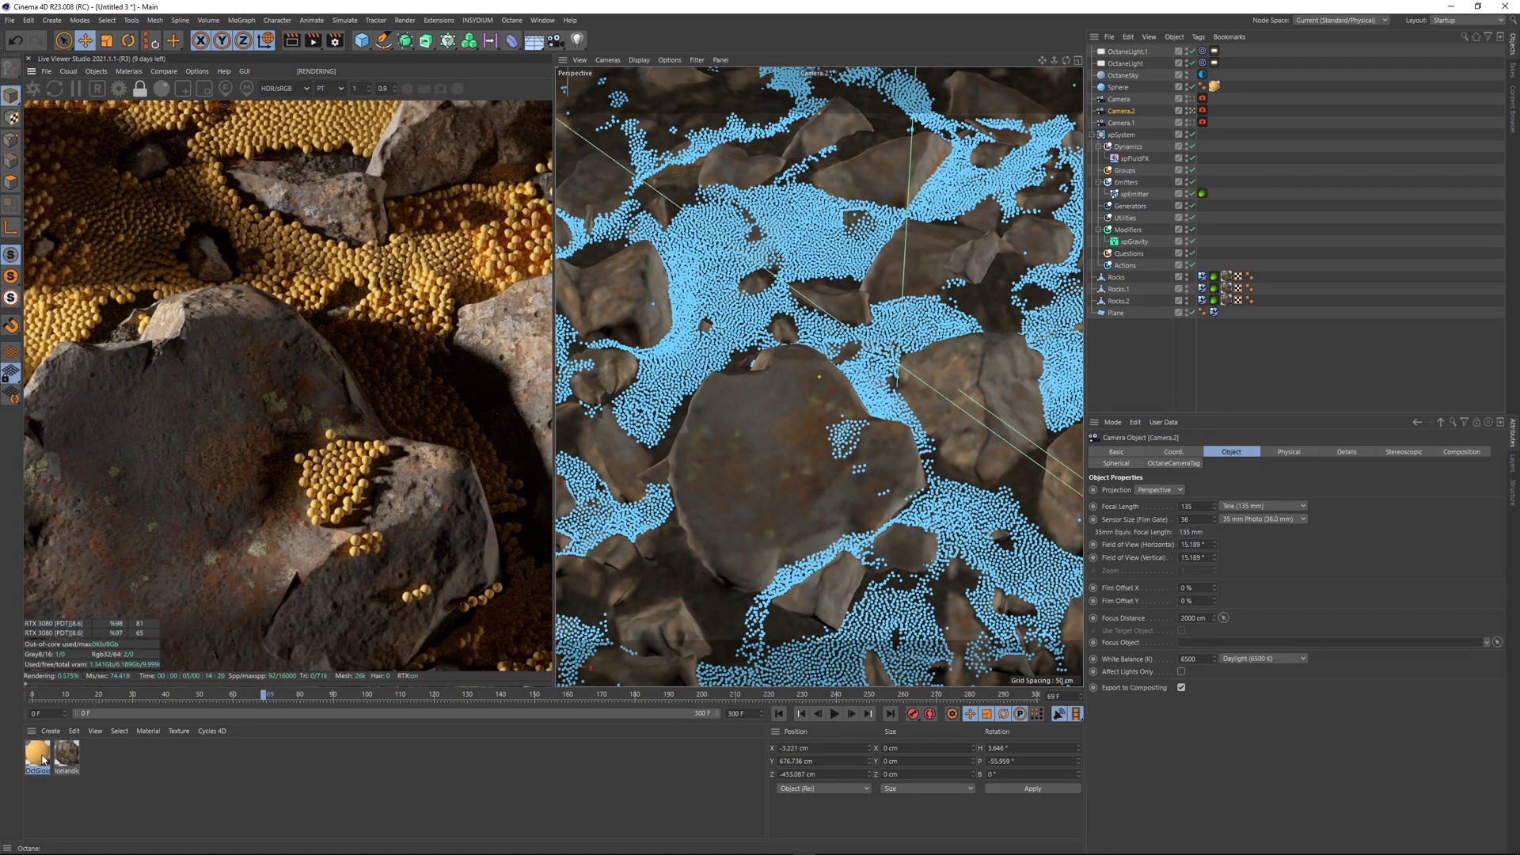
{"action": "scroll", "coordinate": [425, 308], "scroll_direction": "down", "scroll_amount": 4}
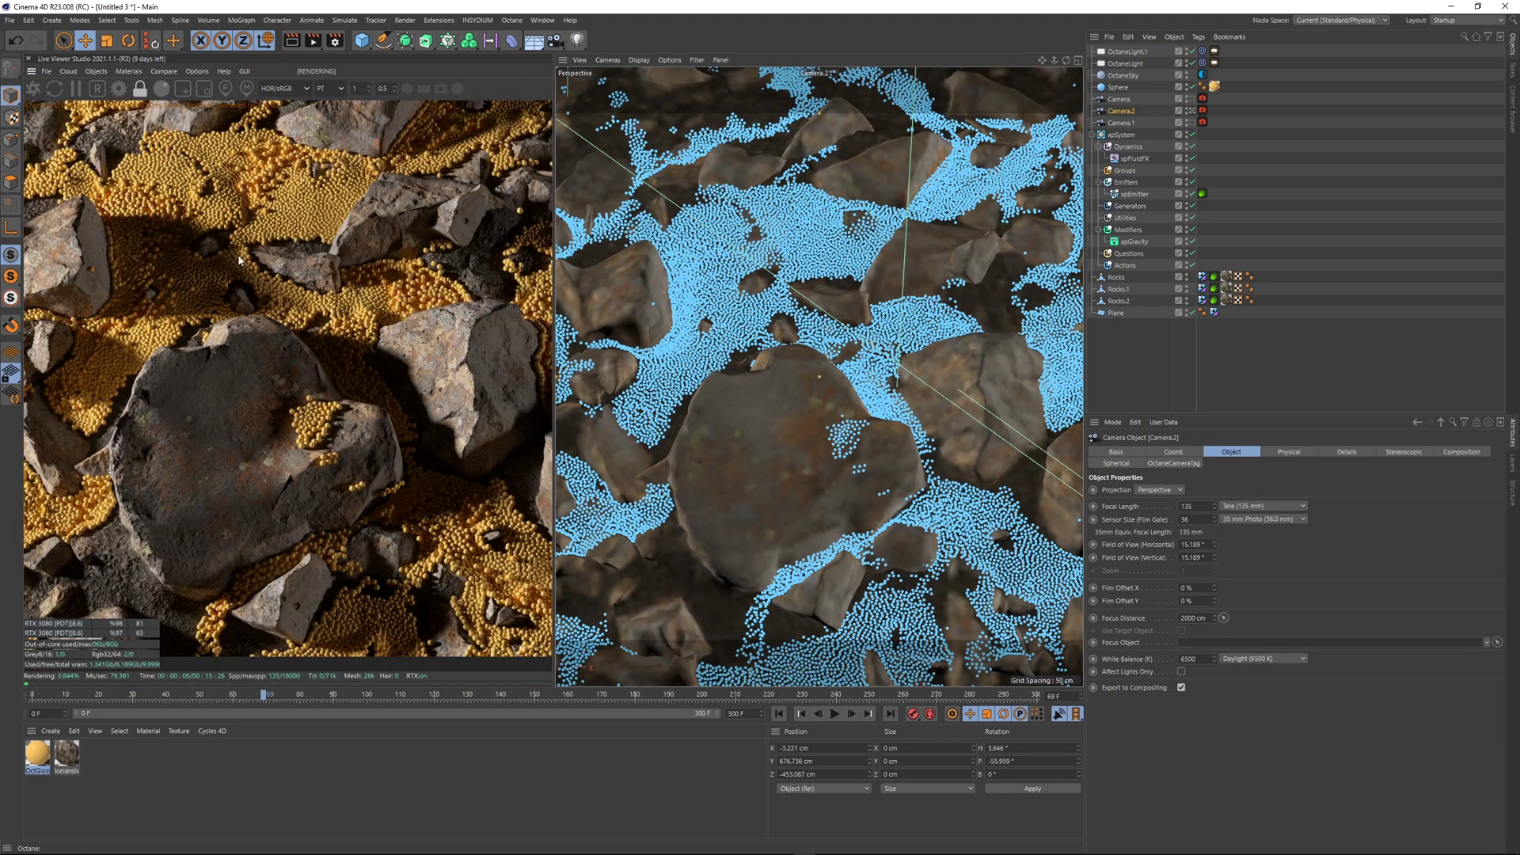
{"action": "scroll", "coordinate": [326, 434], "scroll_direction": "down", "scroll_amount": 1}
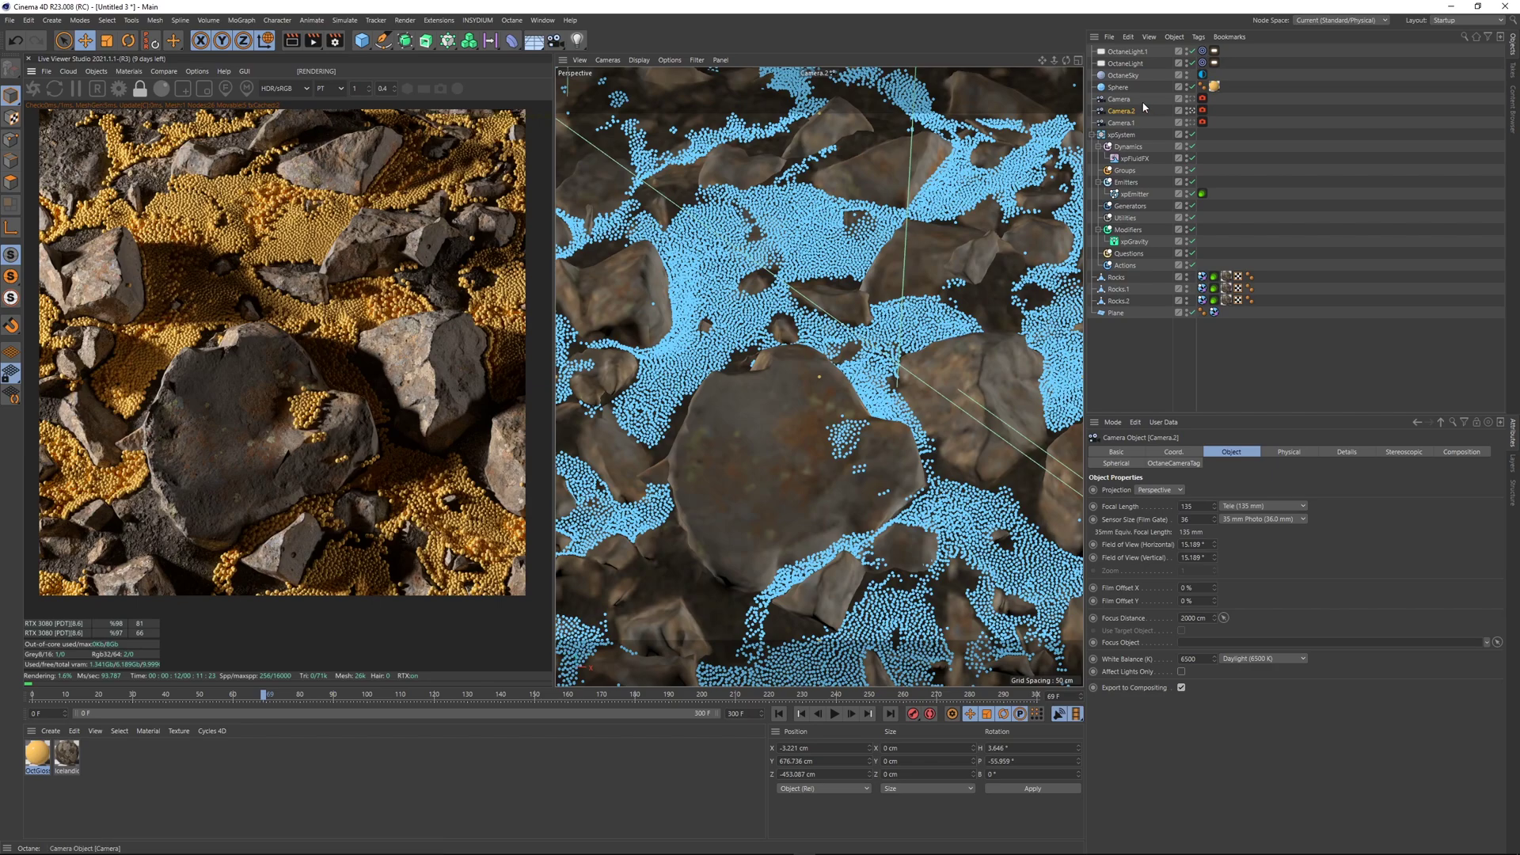
- Open xpEmitter's emission settings and replay the simulation from the start to about frame 95
{"action": "left_click", "coordinate": [1120, 87]}
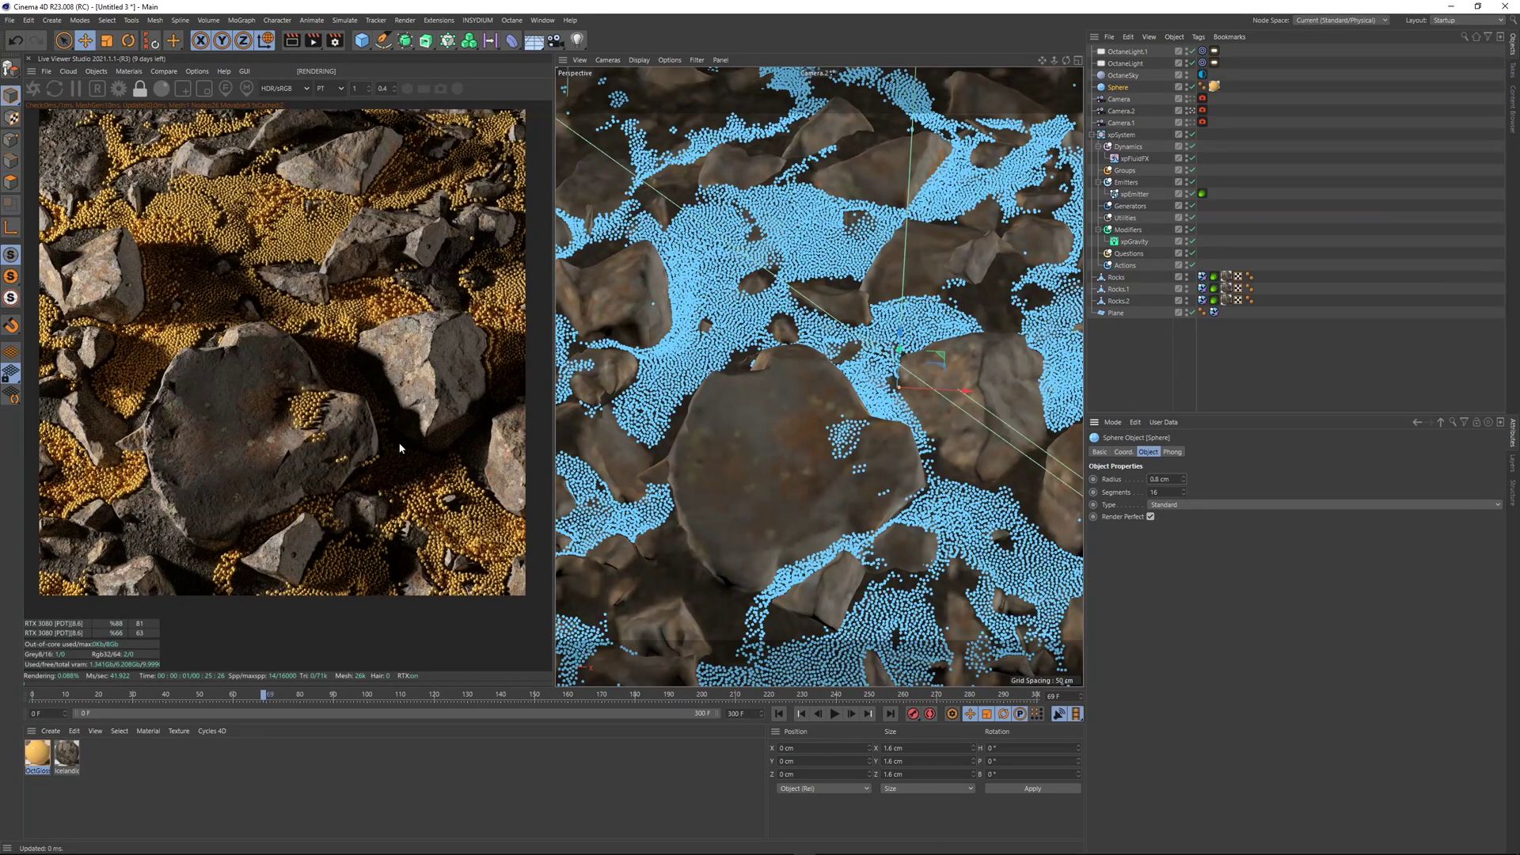
{"action": "left_click", "coordinate": [1135, 194]}
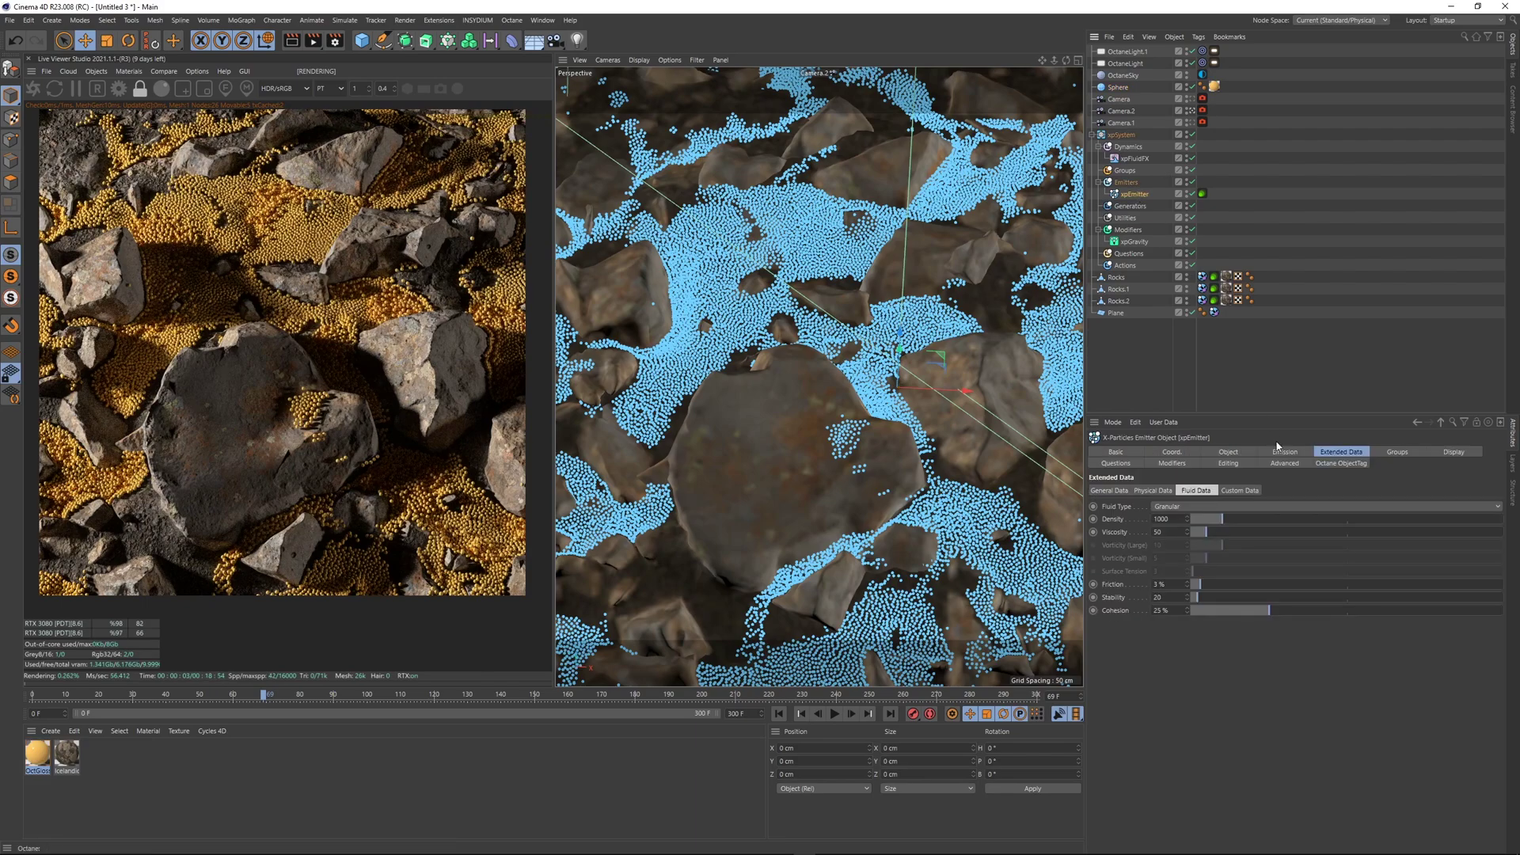
{"action": "left_click", "coordinate": [1284, 451]}
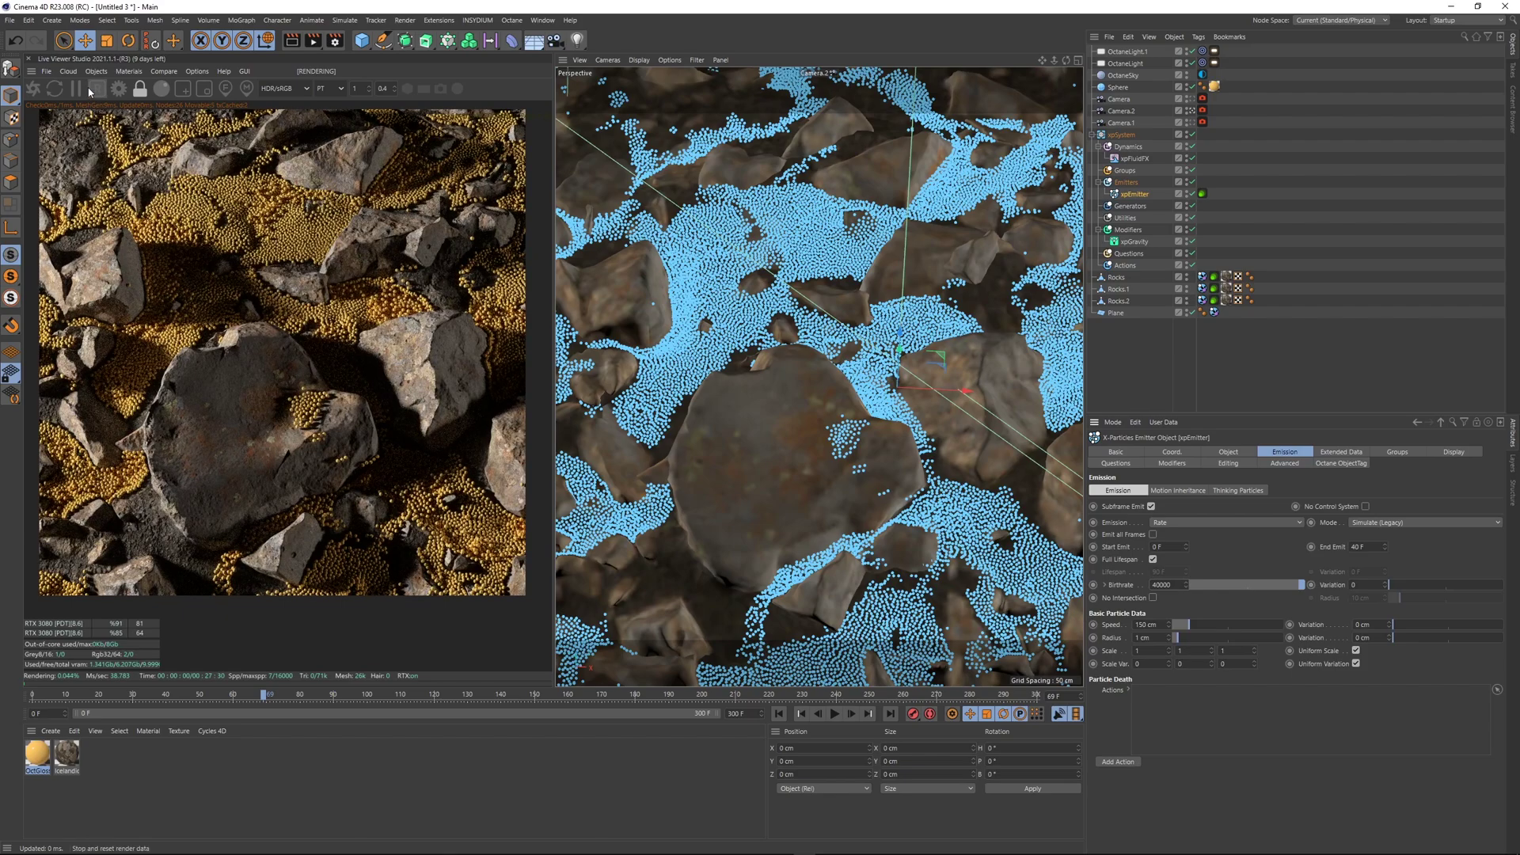
{"action": "left_click", "coordinate": [780, 714]}
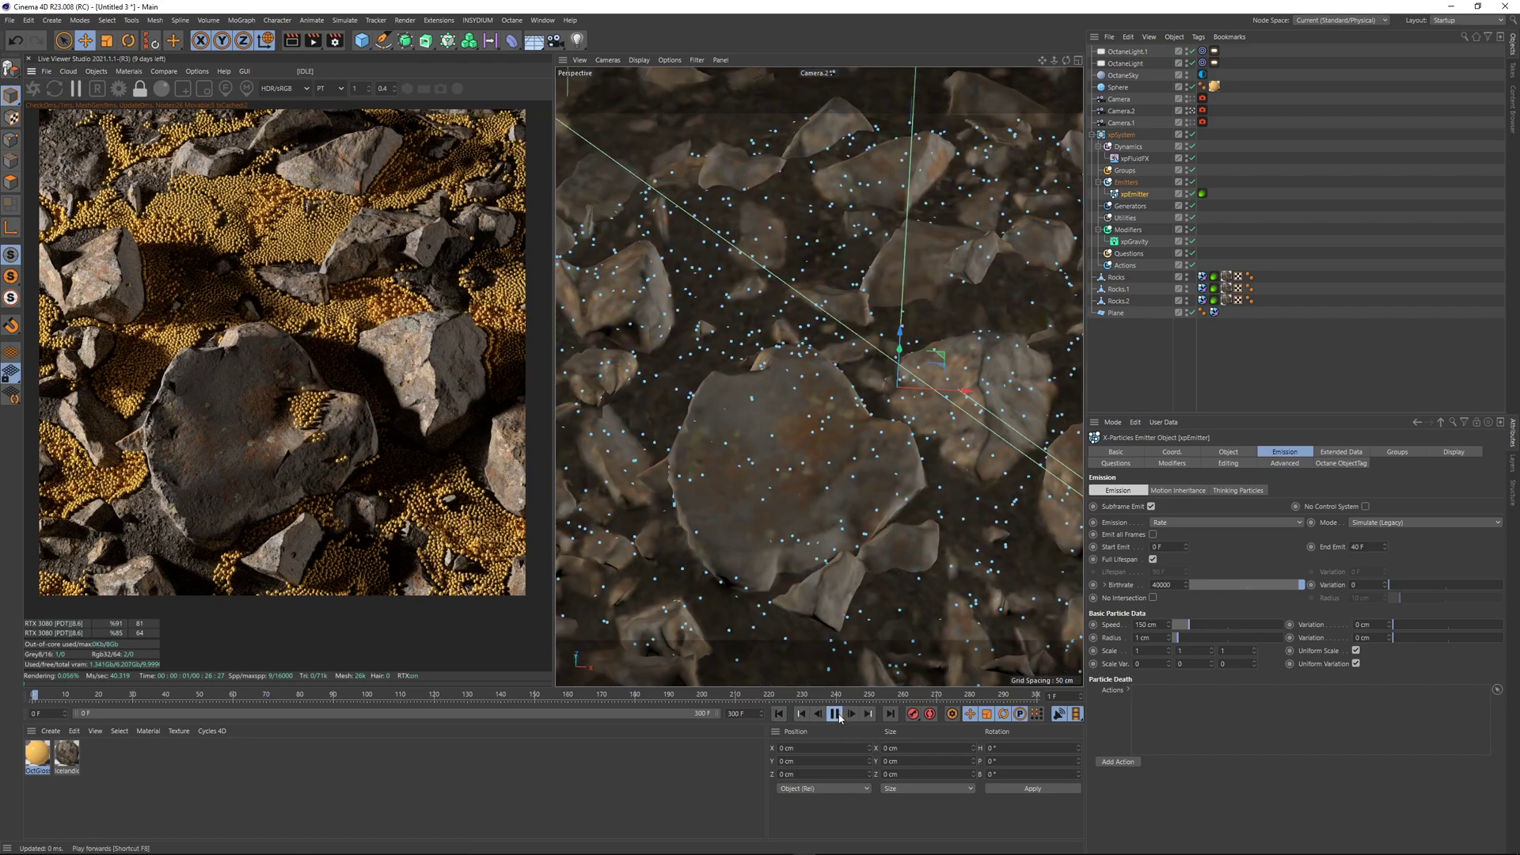
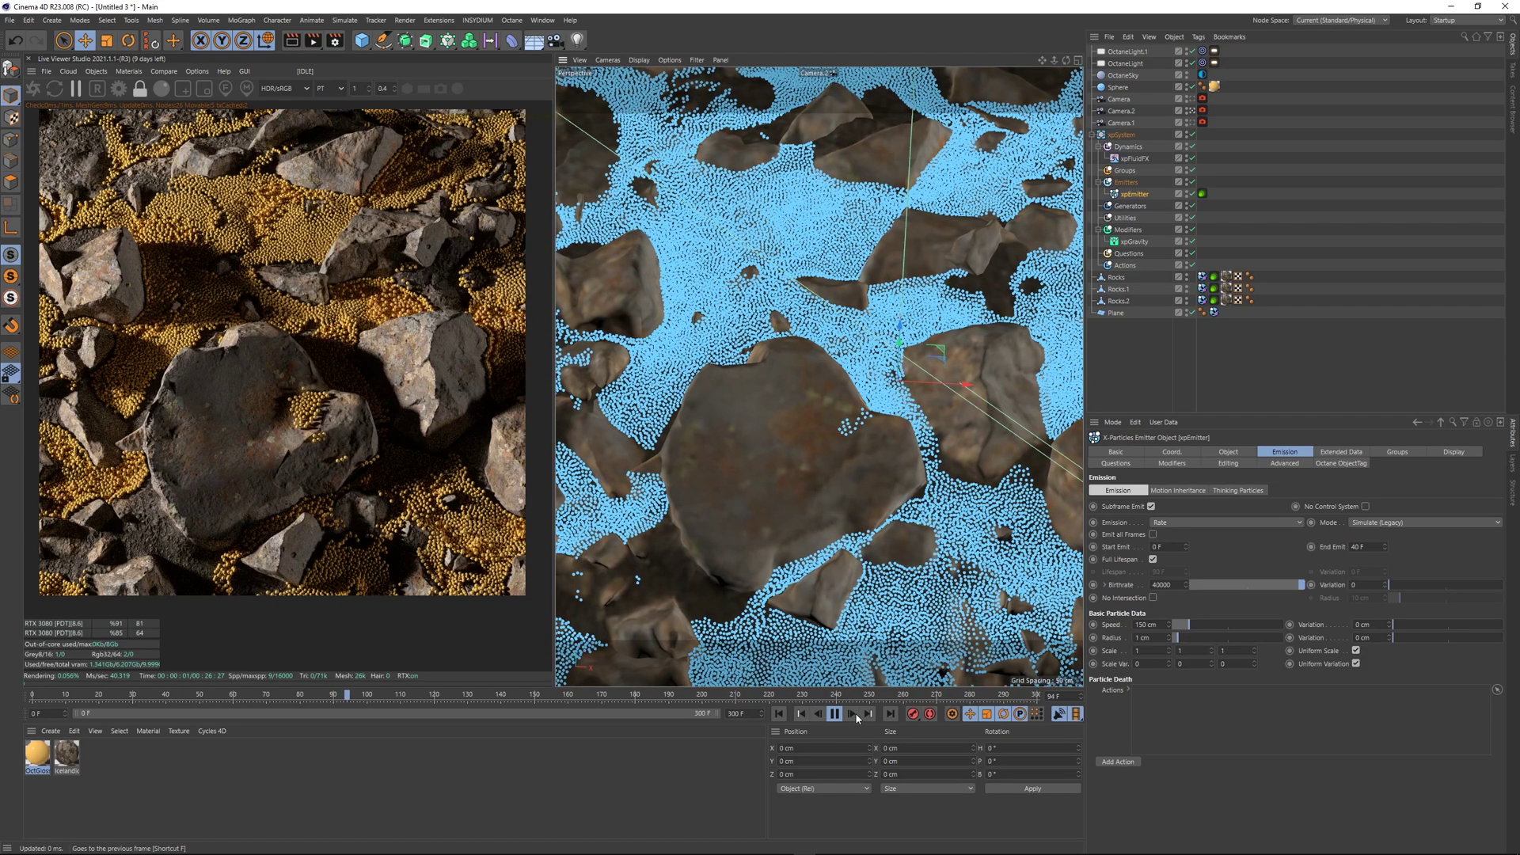
{"action": "key", "text": "F8"}
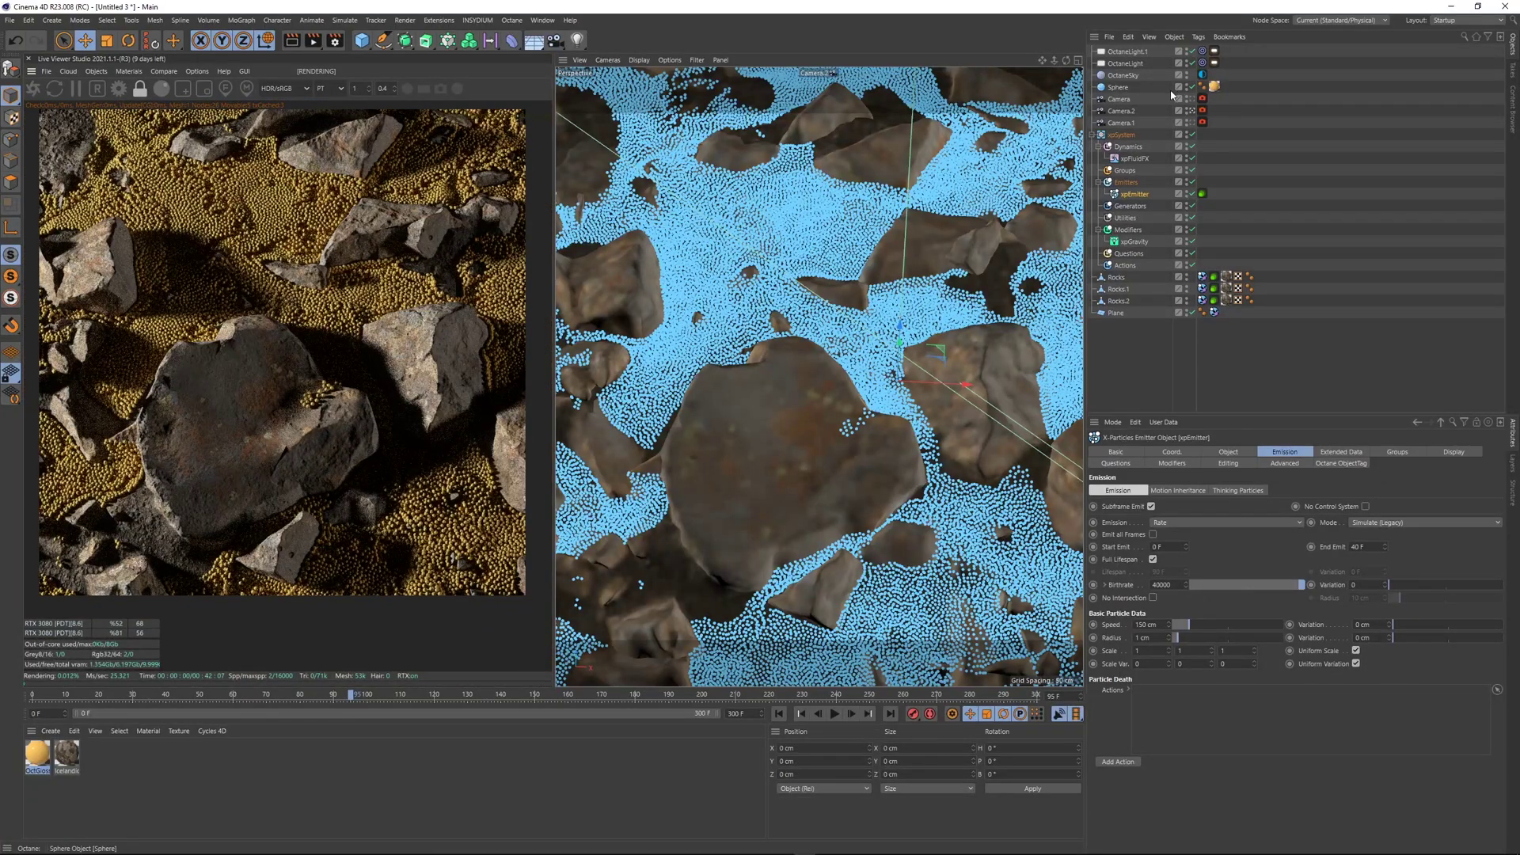
- Render through the original top-down camera and toggle OctaneLight and OctaneLight.1 off and on to compare their contributions
{"action": "left_click", "coordinate": [1192, 123]}
{"action": "left_click", "coordinate": [1193, 100]}
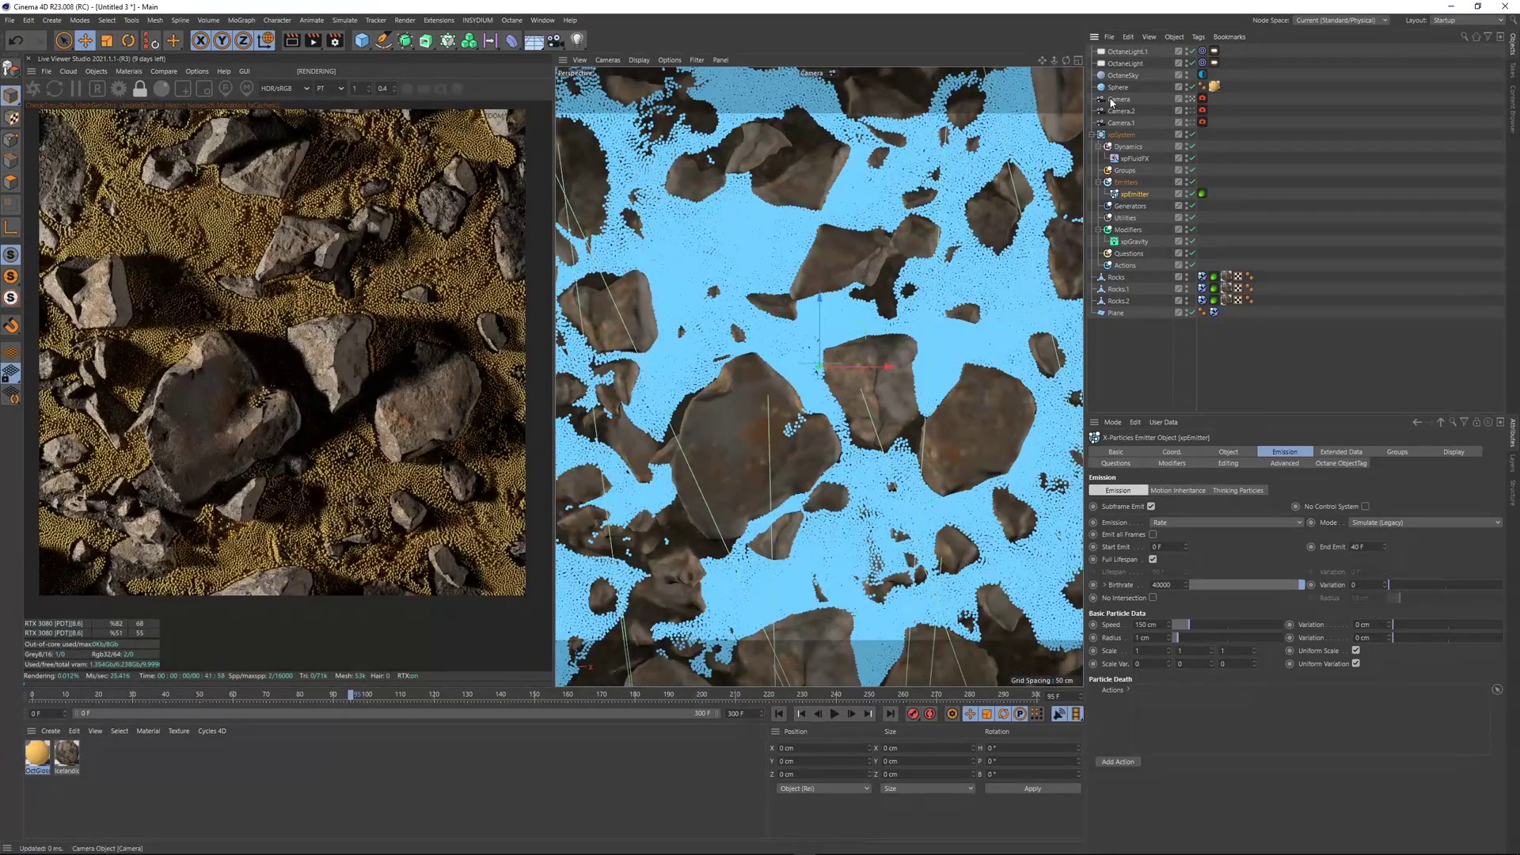
{"action": "scroll", "coordinate": [360, 359], "scroll_direction": "down", "scroll_amount": 1}
{"action": "scroll", "coordinate": [360, 362], "scroll_direction": "up", "scroll_amount": 1}
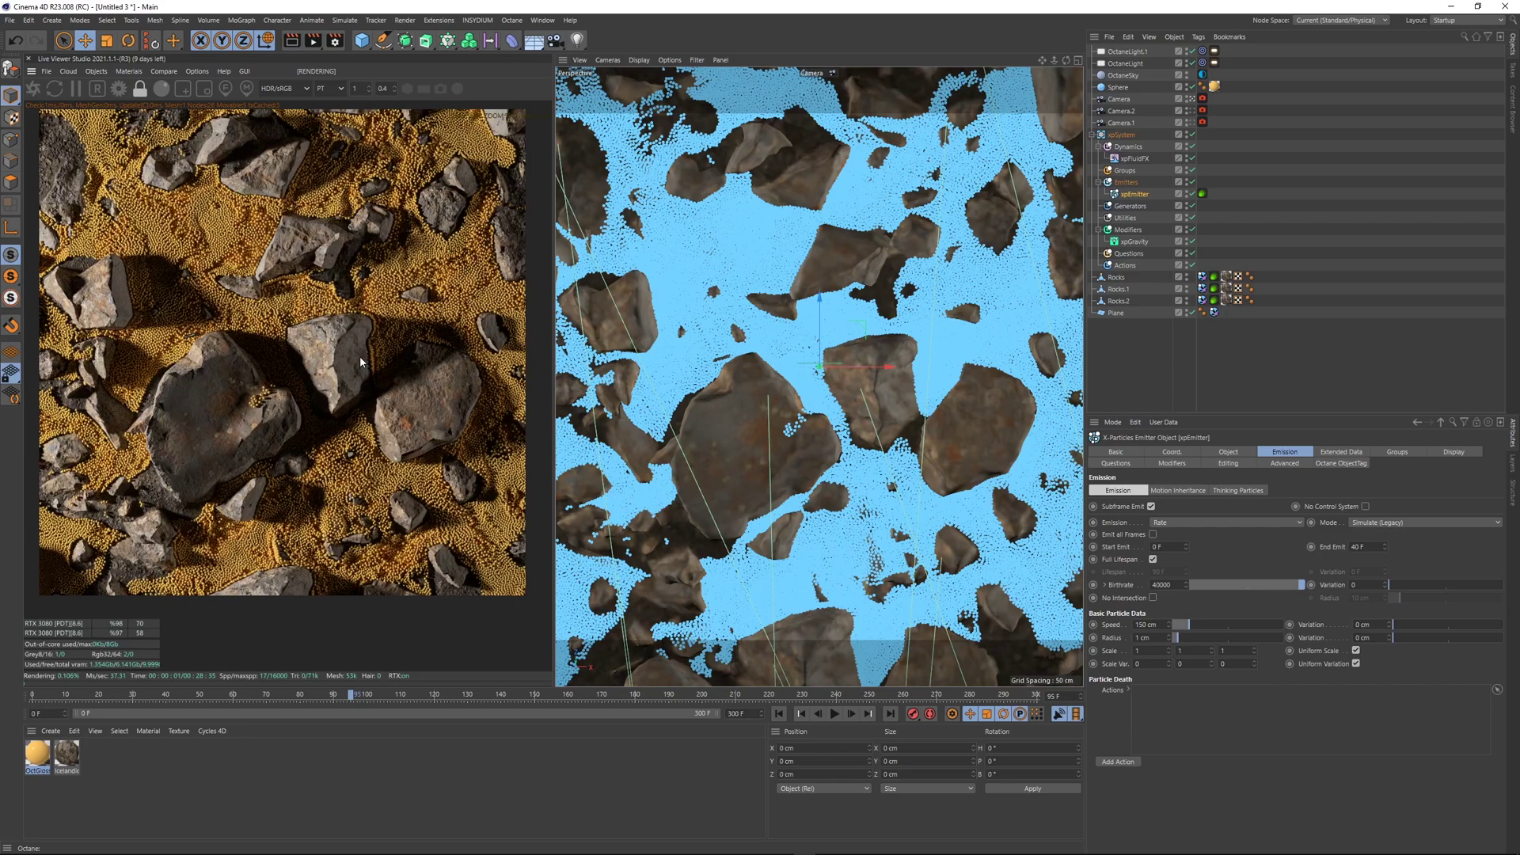
{"action": "left_click", "coordinate": [1253, 121]}
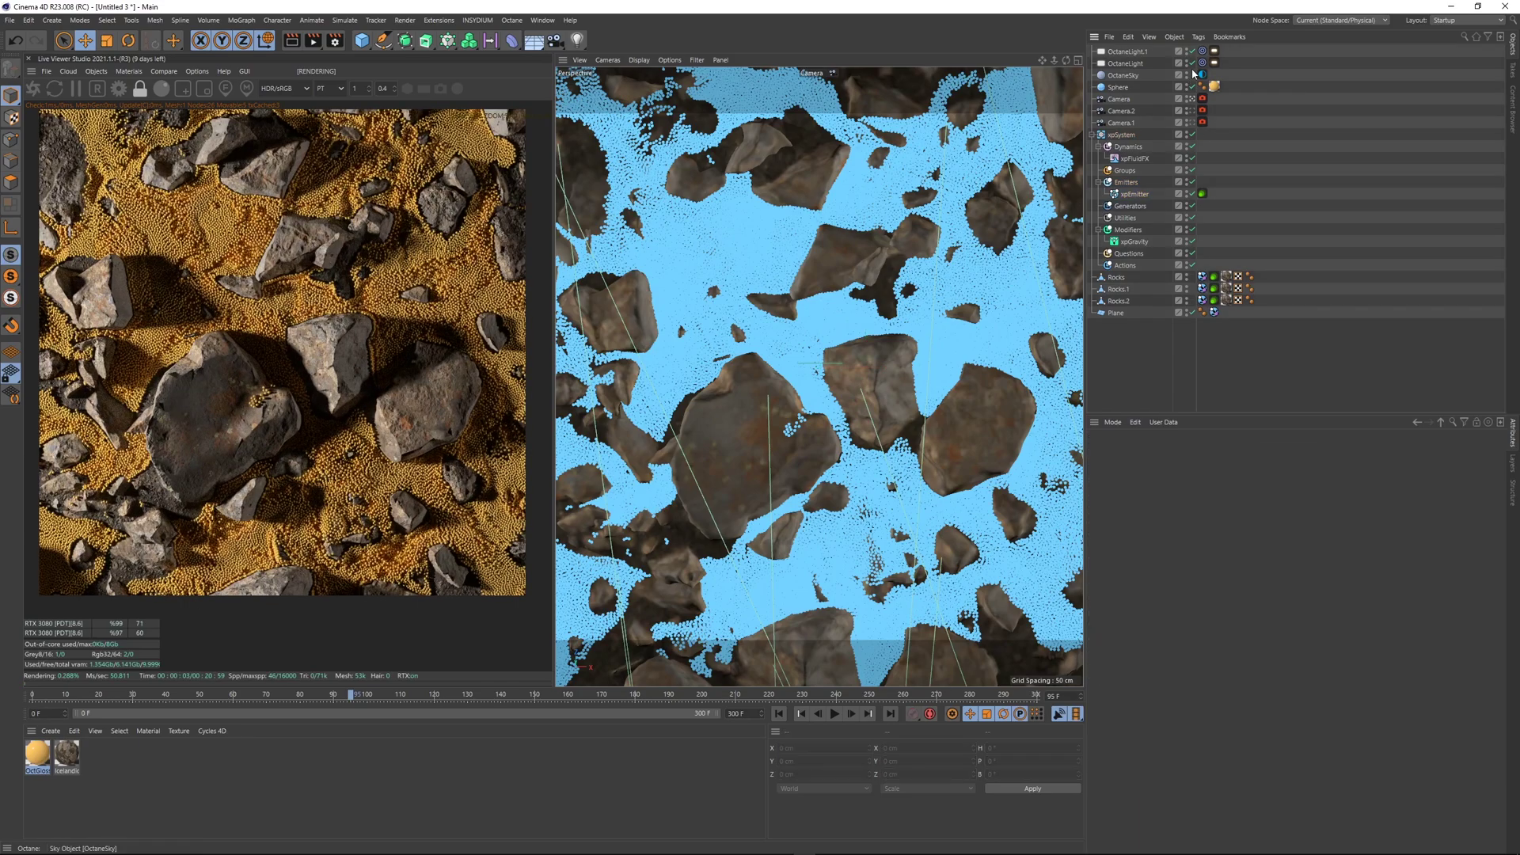
{"action": "left_click", "coordinate": [1196, 64]}
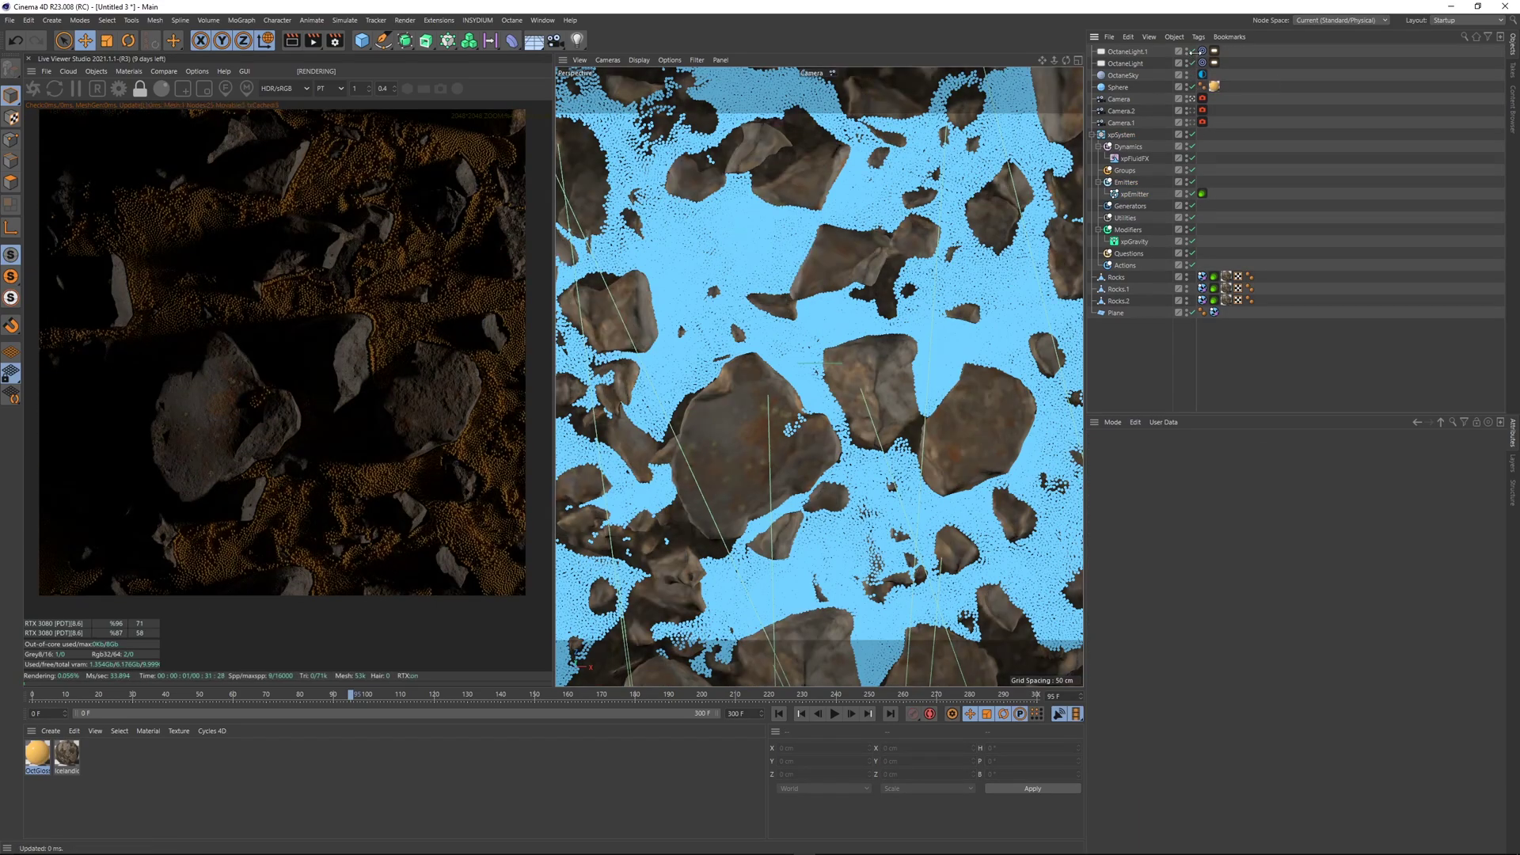
{"action": "left_click", "coordinate": [1196, 52]}
{"action": "left_click", "coordinate": [1194, 51]}
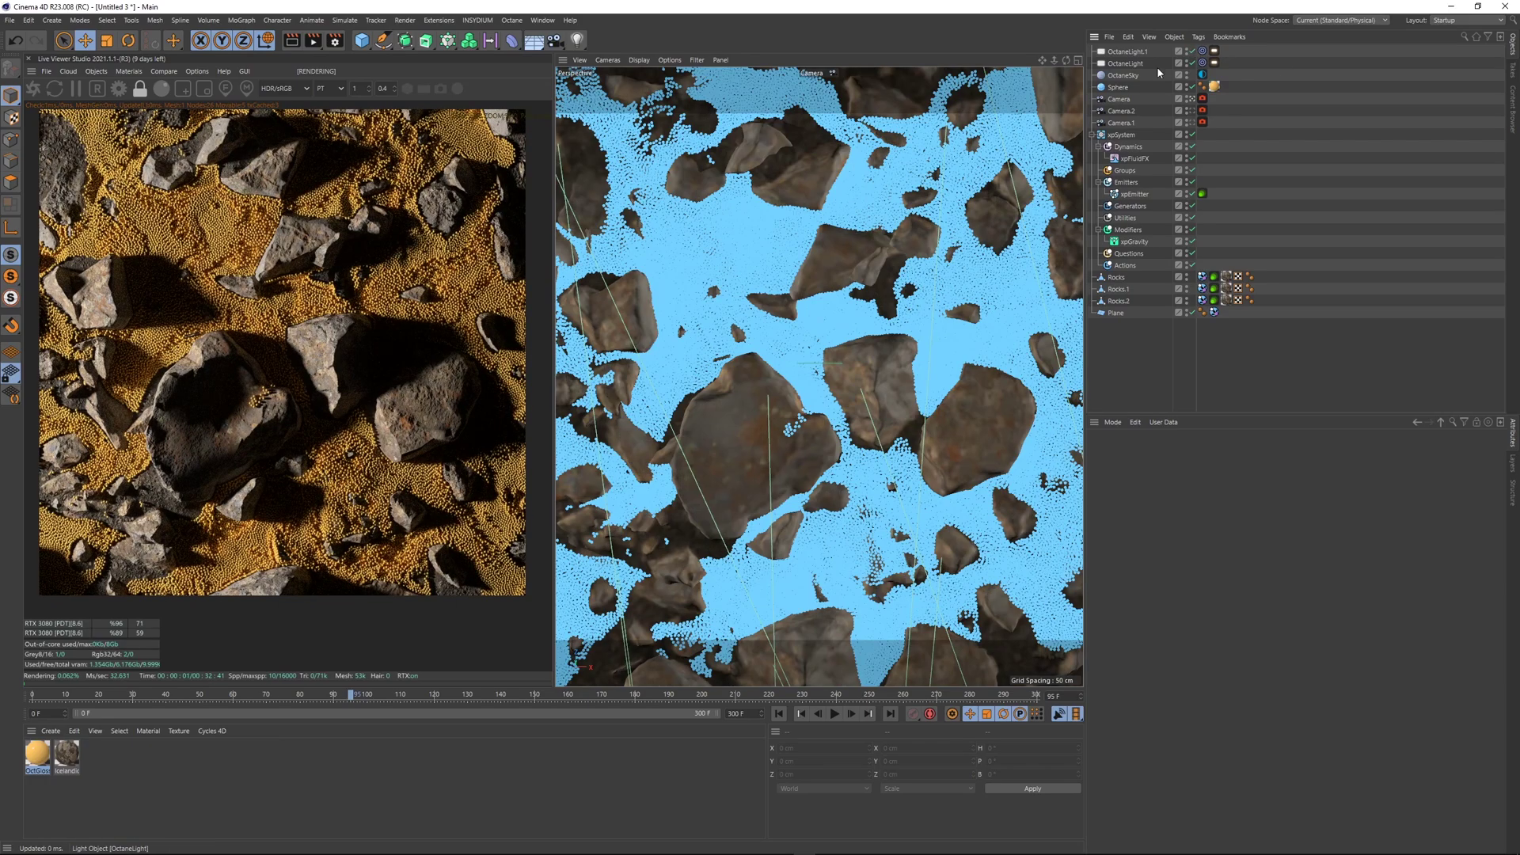
- Move OctaneLight closer to the rocks, to about X -897, Y 206, Z 12 cm
{"action": "left_click", "coordinate": [1123, 65]}
{"action": "key", "text": "F1"}
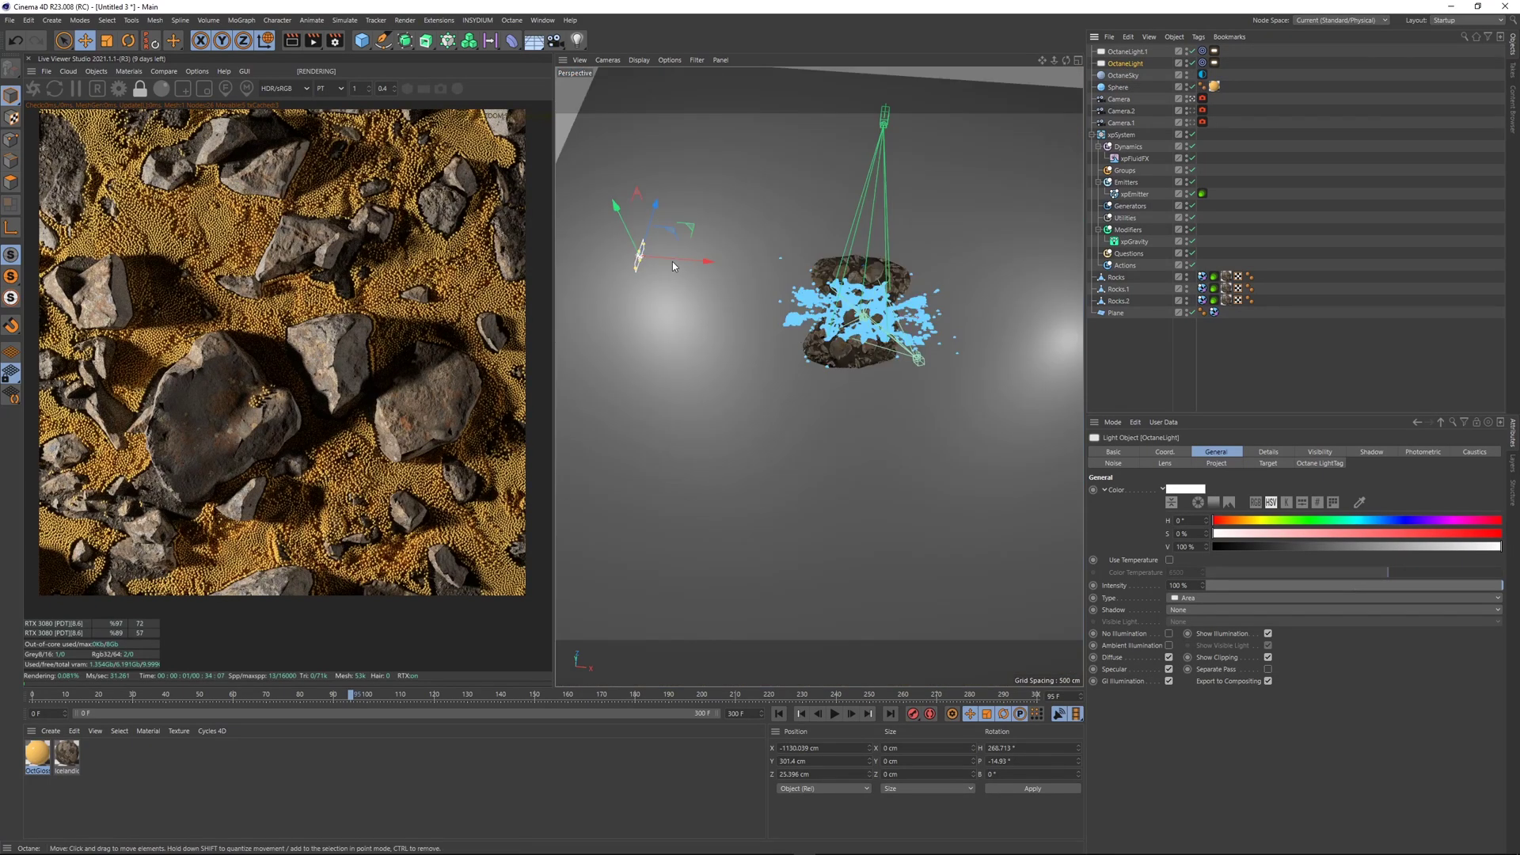
{"action": "mouse_move", "coordinate": [672, 262]}
{"action": "left_mouse_down"}
{"action": "mouse_move", "coordinate": [750, 261]}
{"action": "mouse_move", "coordinate": [674, 250]}
{"action": "left_mouse_up"}
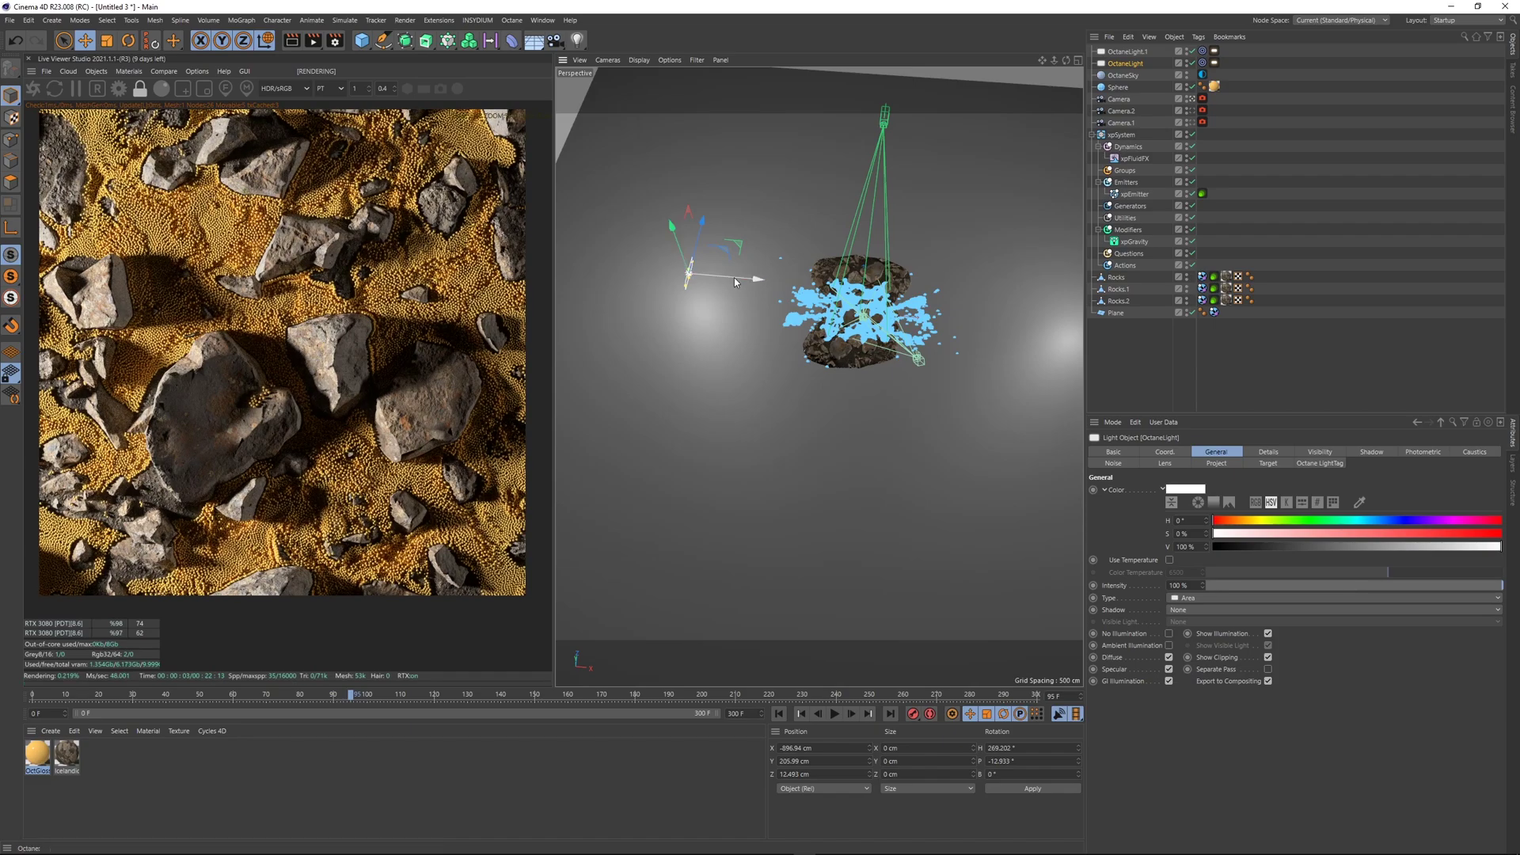
{"action": "left_click", "coordinate": [1327, 176]}
- Switch to Camera.2 and reframe it as a lower angled view at about H 16°, P -44°
{"action": "left_click", "coordinate": [1192, 99]}
{"action": "left_click", "coordinate": [1191, 111]}
{"action": "left_click", "coordinate": [1192, 122]}
{"action": "left_click", "coordinate": [1192, 111]}
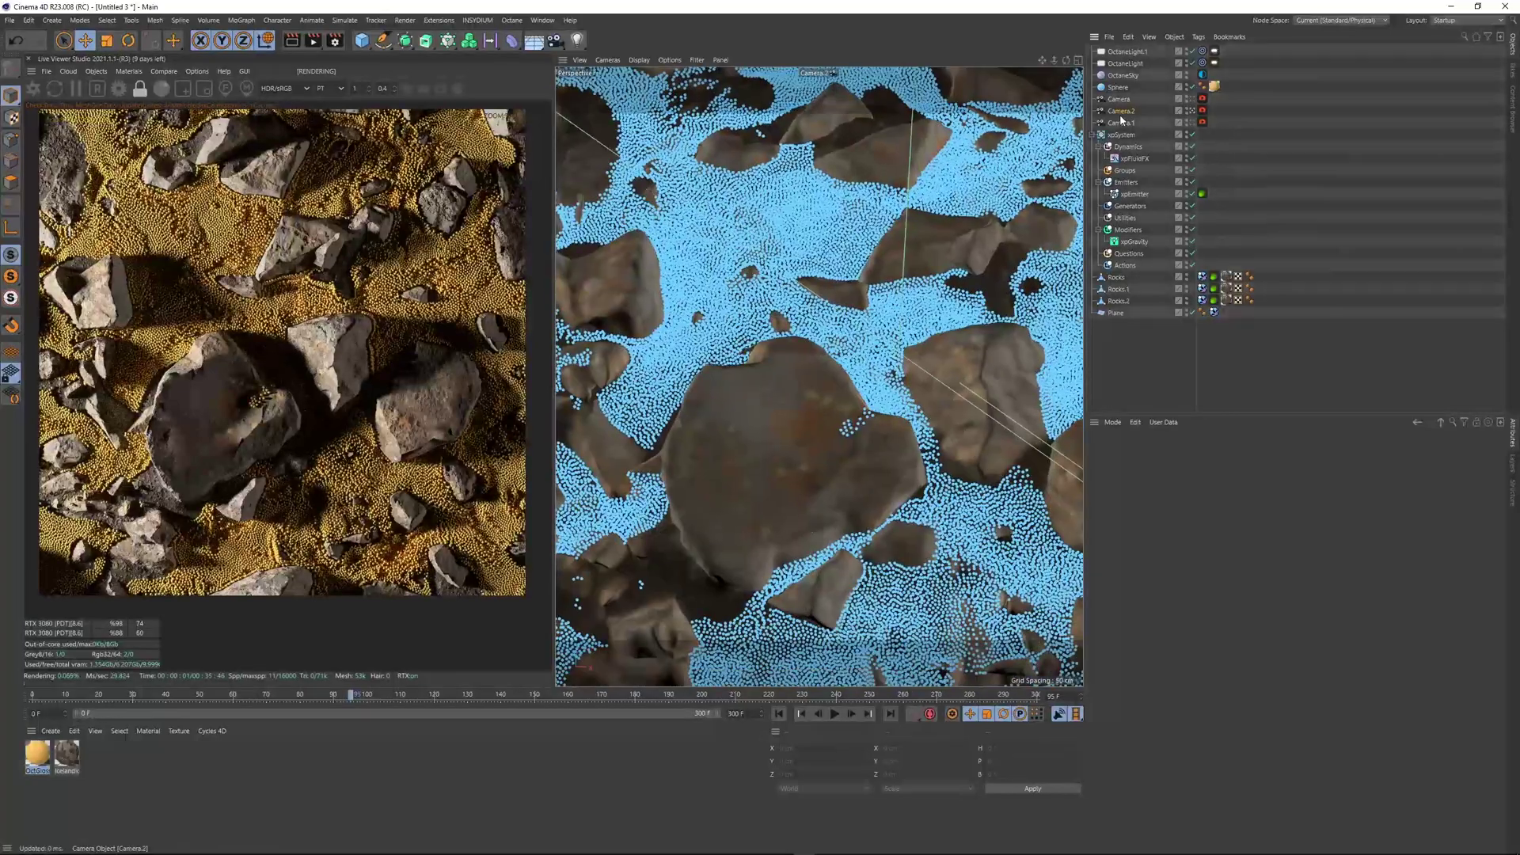
{"action": "left_click", "coordinate": [1121, 115]}
{"action": "left_click_drag", "start_coordinate": [828, 402], "coordinate": [772, 361], "text": "alt"}
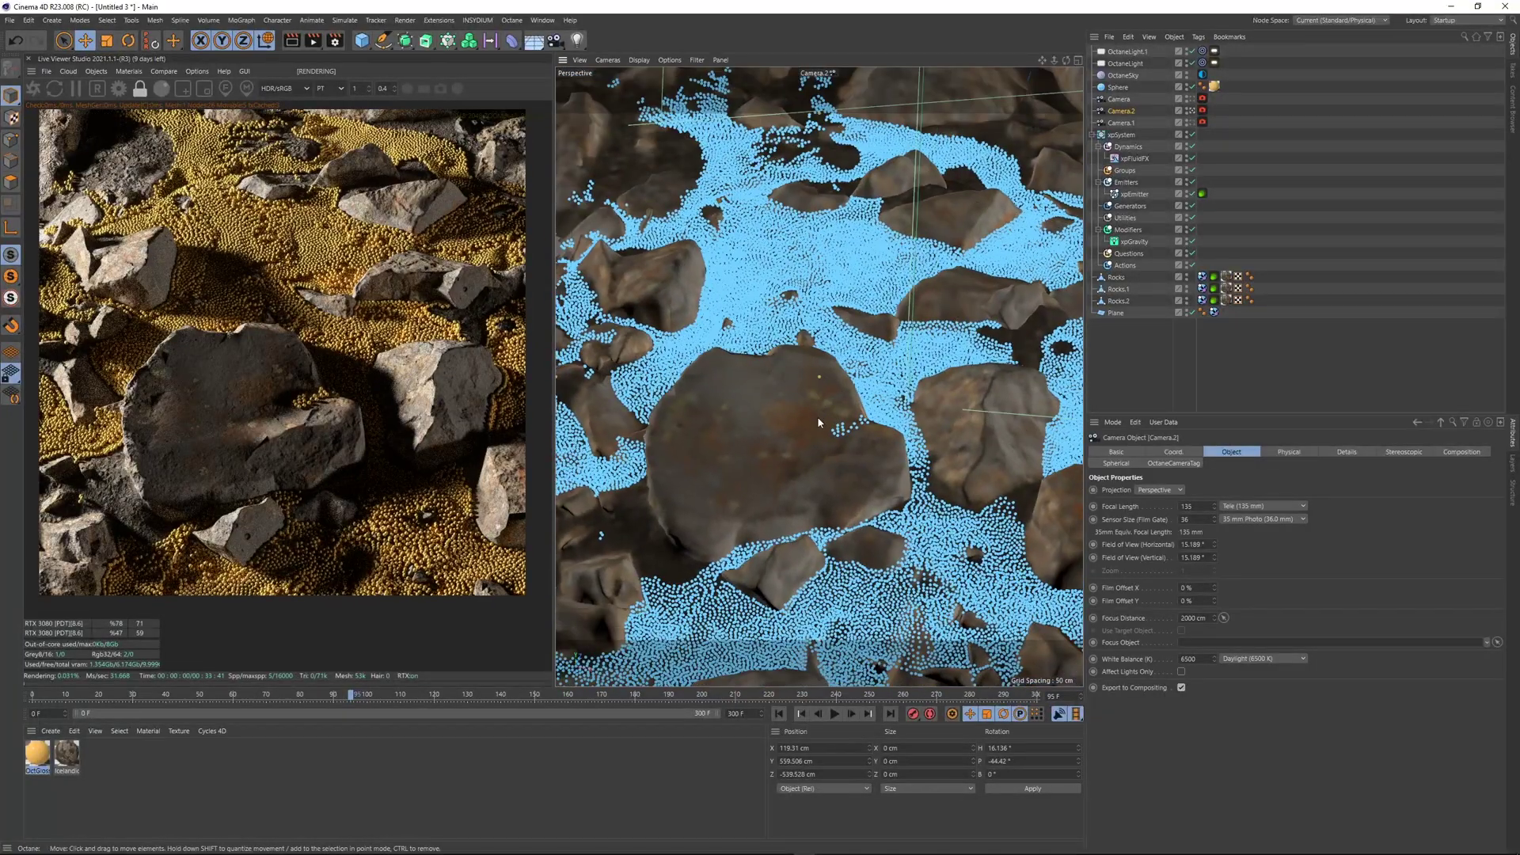
{"action": "middle_click_drag", "start_coordinate": [819, 418], "coordinate": [869, 322], "text": "alt"}
{"action": "middle_click_drag", "start_coordinate": [727, 312], "coordinate": [703, 370], "text": "alt"}
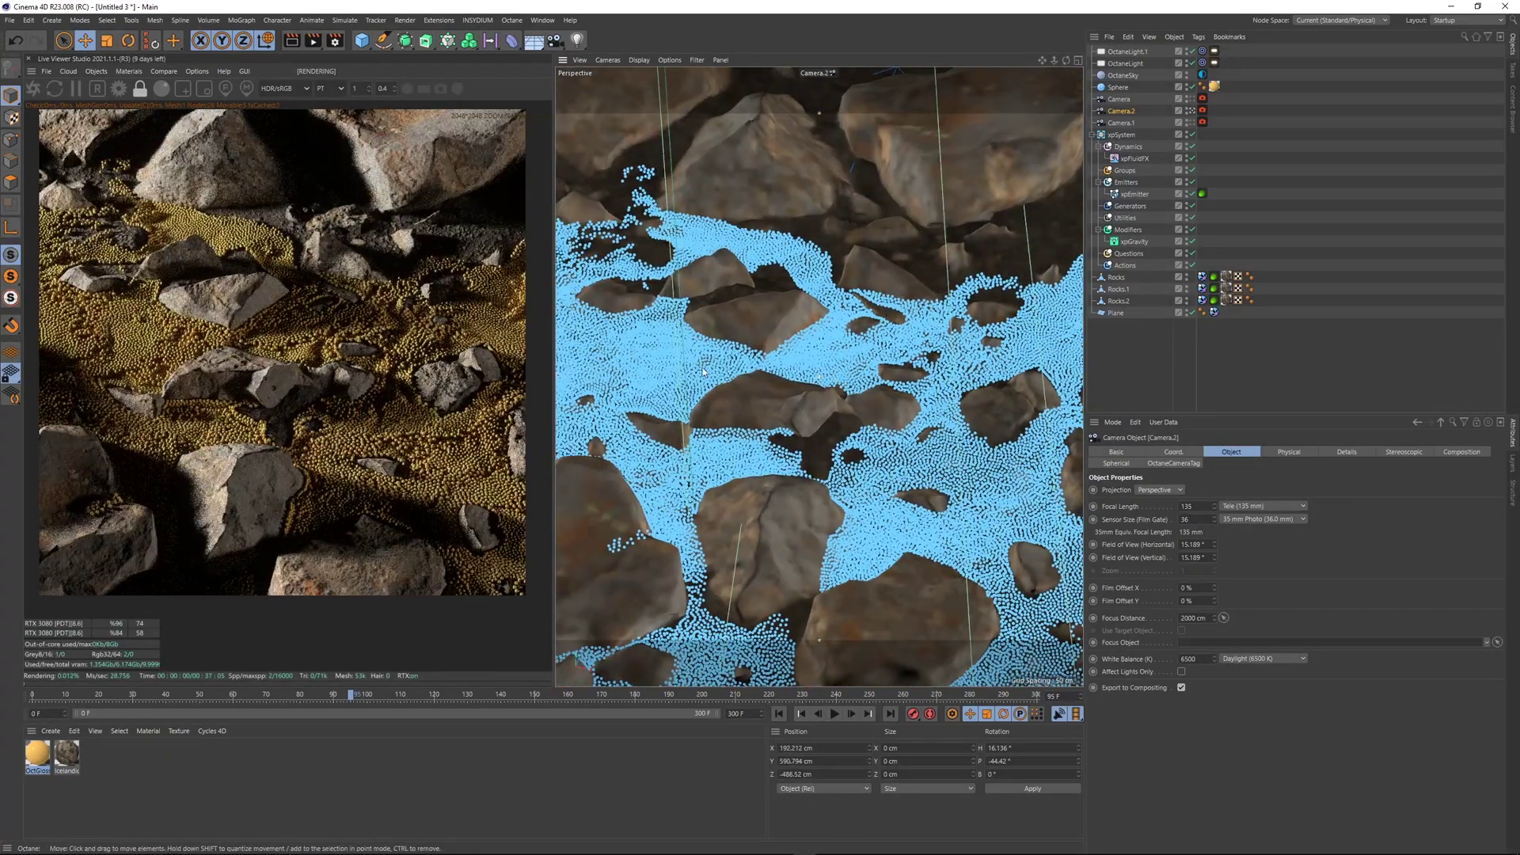
- Pick the Icelandic rock material from the render and open it in a smaller Octane Node Editor window beside the render
{"action": "left_click", "coordinate": [255, 457]}
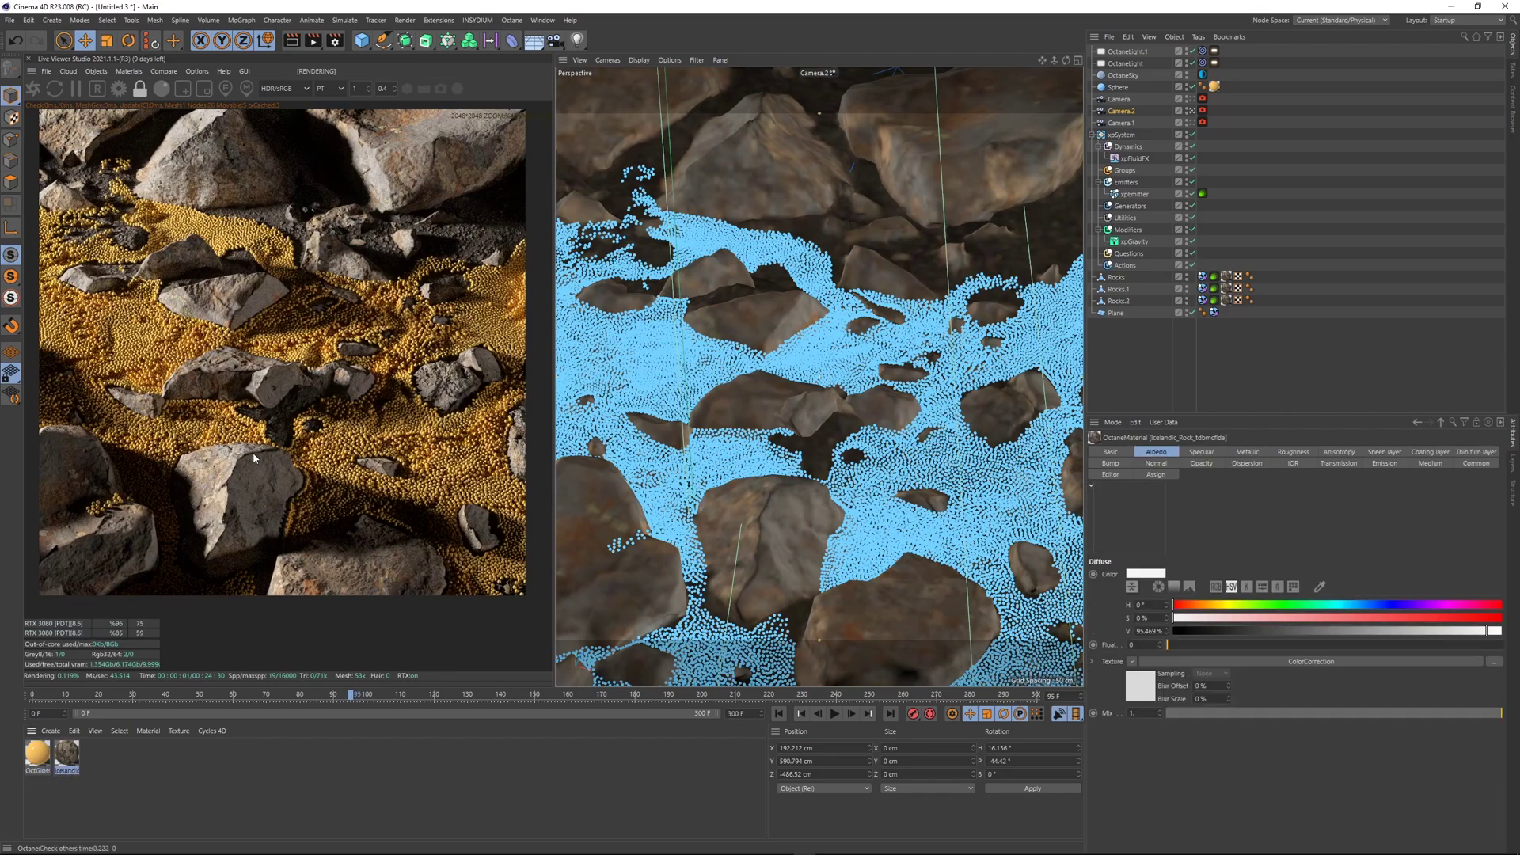
{"action": "left_click", "coordinate": [129, 71]}
{"action": "left_click", "coordinate": [146, 107]}
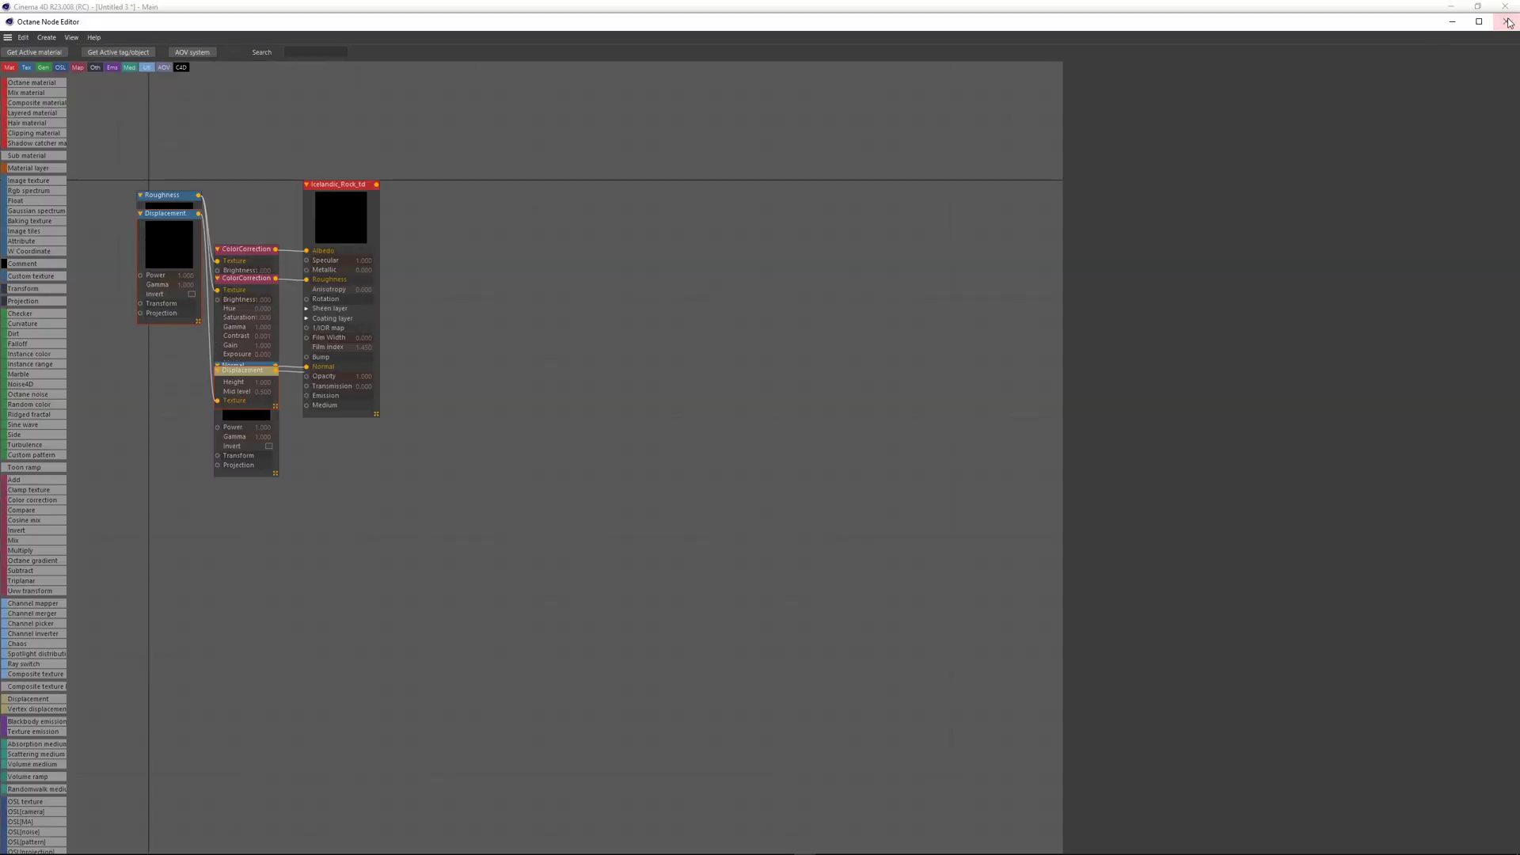
{"action": "left_click_drag", "start_coordinate": [218, 24], "coordinate": [803, 209]}
{"action": "left_click_drag", "start_coordinate": [941, 219], "coordinate": [631, 38]}
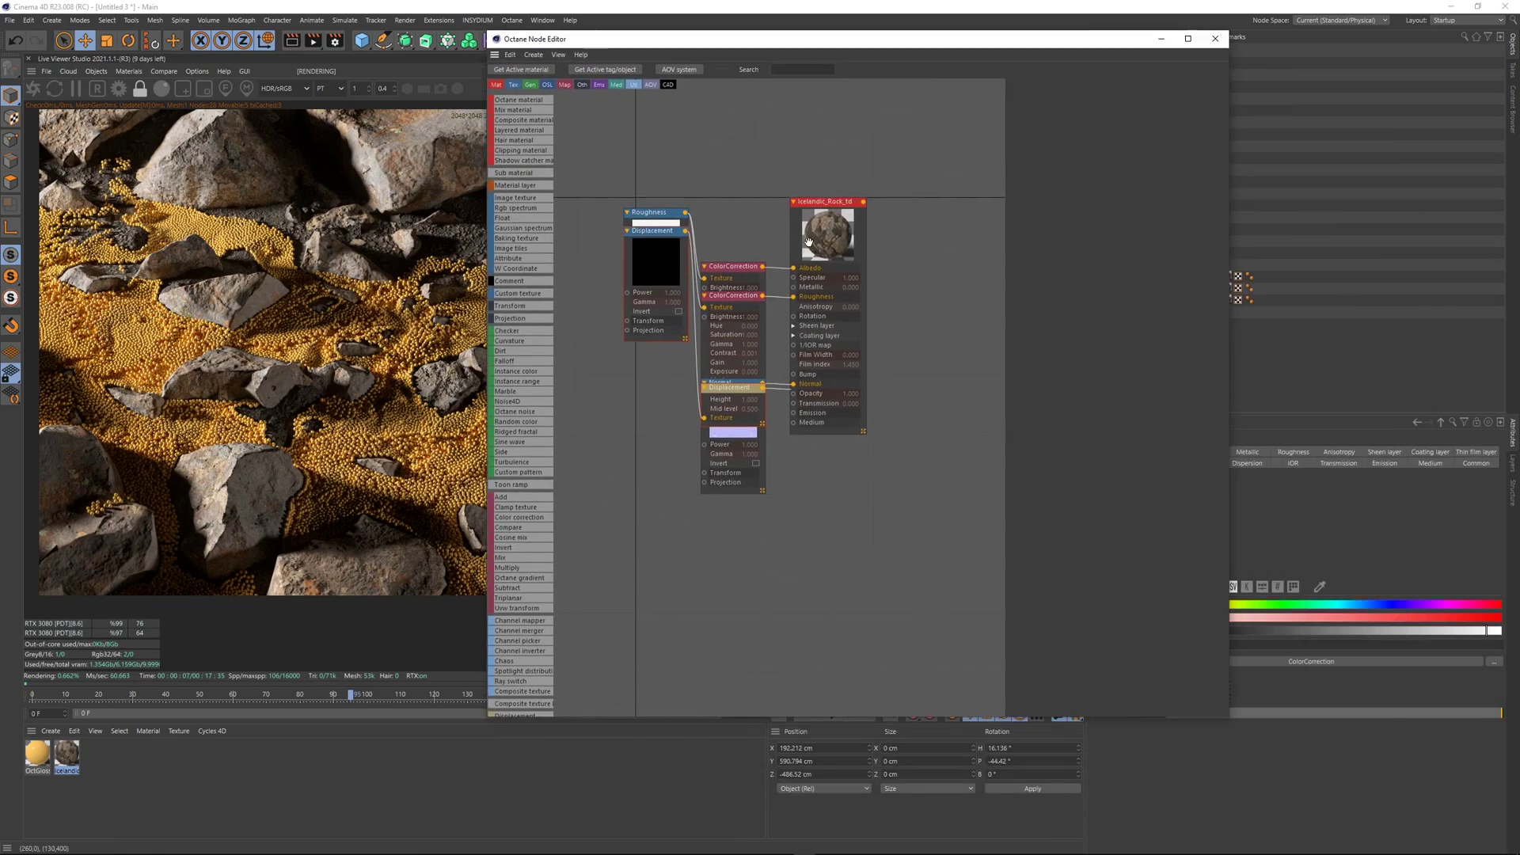
- Spread out the rock material's color correction, normal and displacement nodes so they no longer overlap
{"action": "left_click_drag", "start_coordinate": [809, 241], "coordinate": [872, 170]}
{"action": "left_click_drag", "start_coordinate": [744, 392], "coordinate": [871, 570]}
{"action": "left_click_drag", "start_coordinate": [652, 231], "coordinate": [533, 511]}
{"action": "left_click_drag", "start_coordinate": [726, 295], "coordinate": [628, 333]}
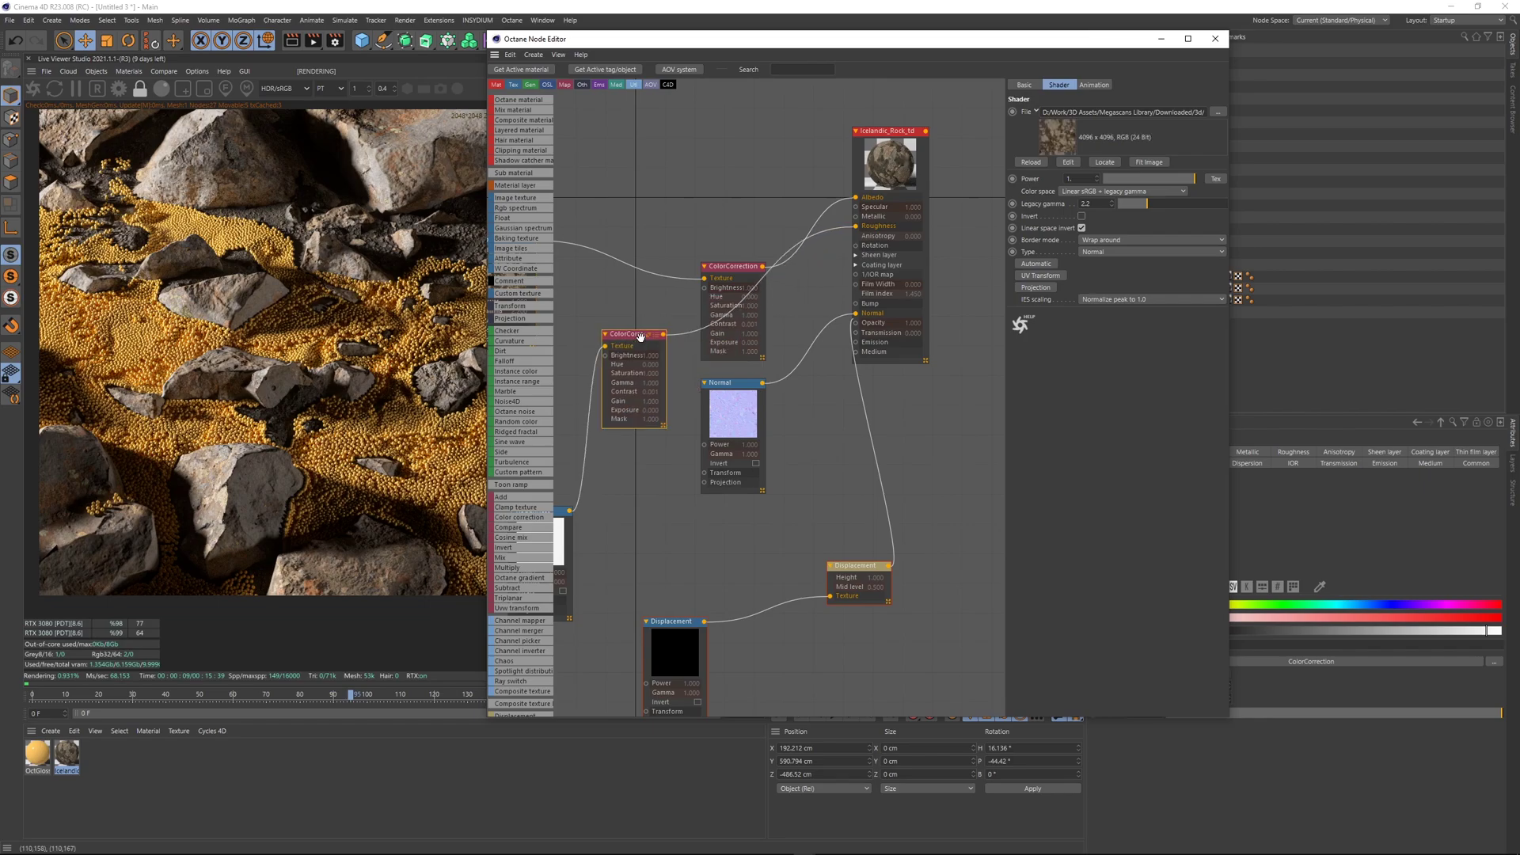
{"action": "left_click_drag", "start_coordinate": [725, 382], "coordinate": [749, 452]}
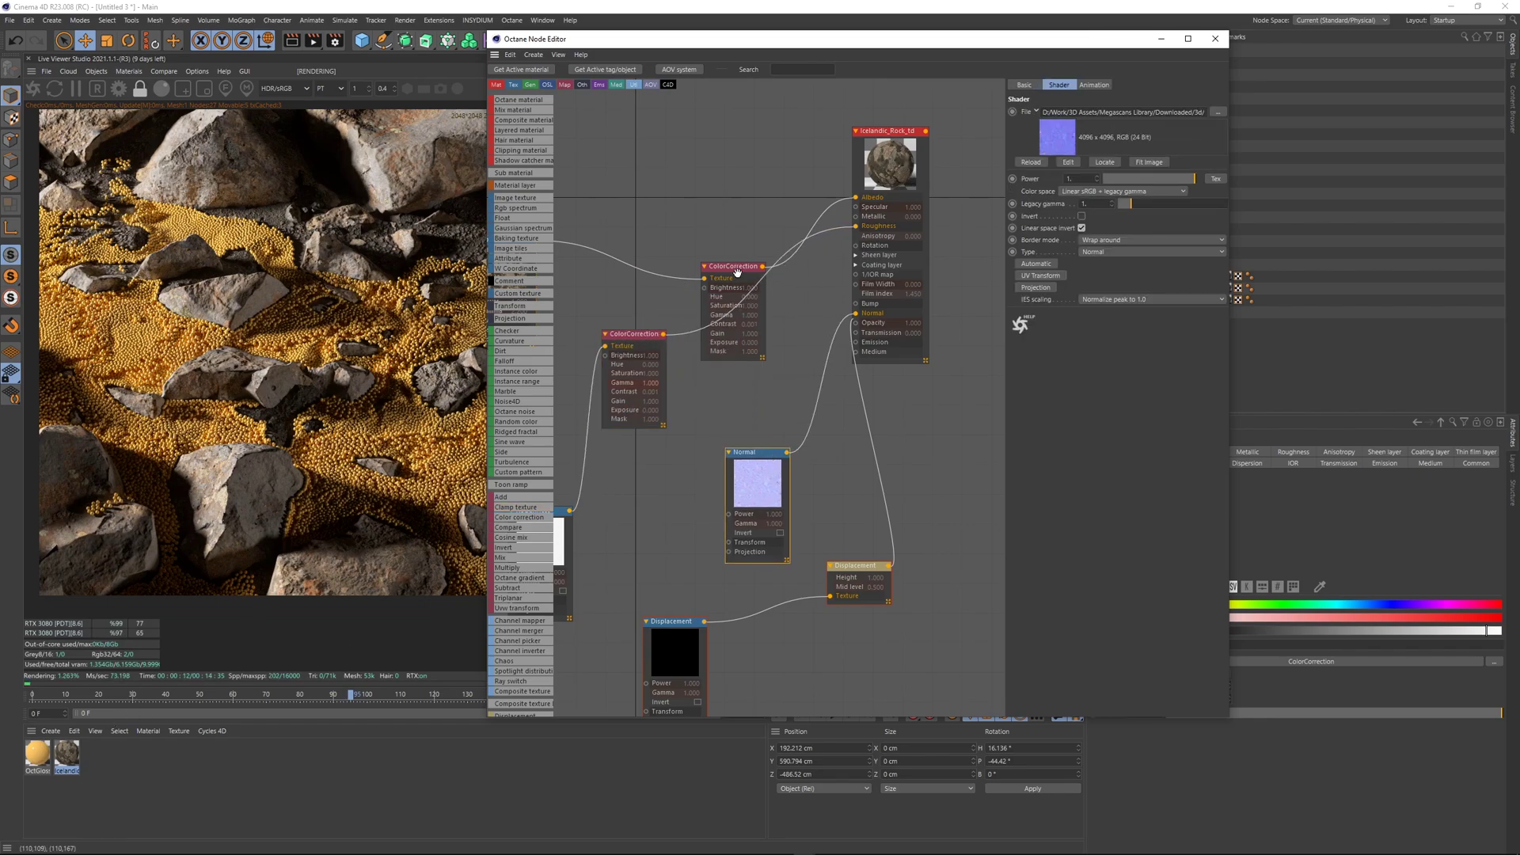
{"action": "left_click_drag", "start_coordinate": [737, 272], "coordinate": [774, 182]}
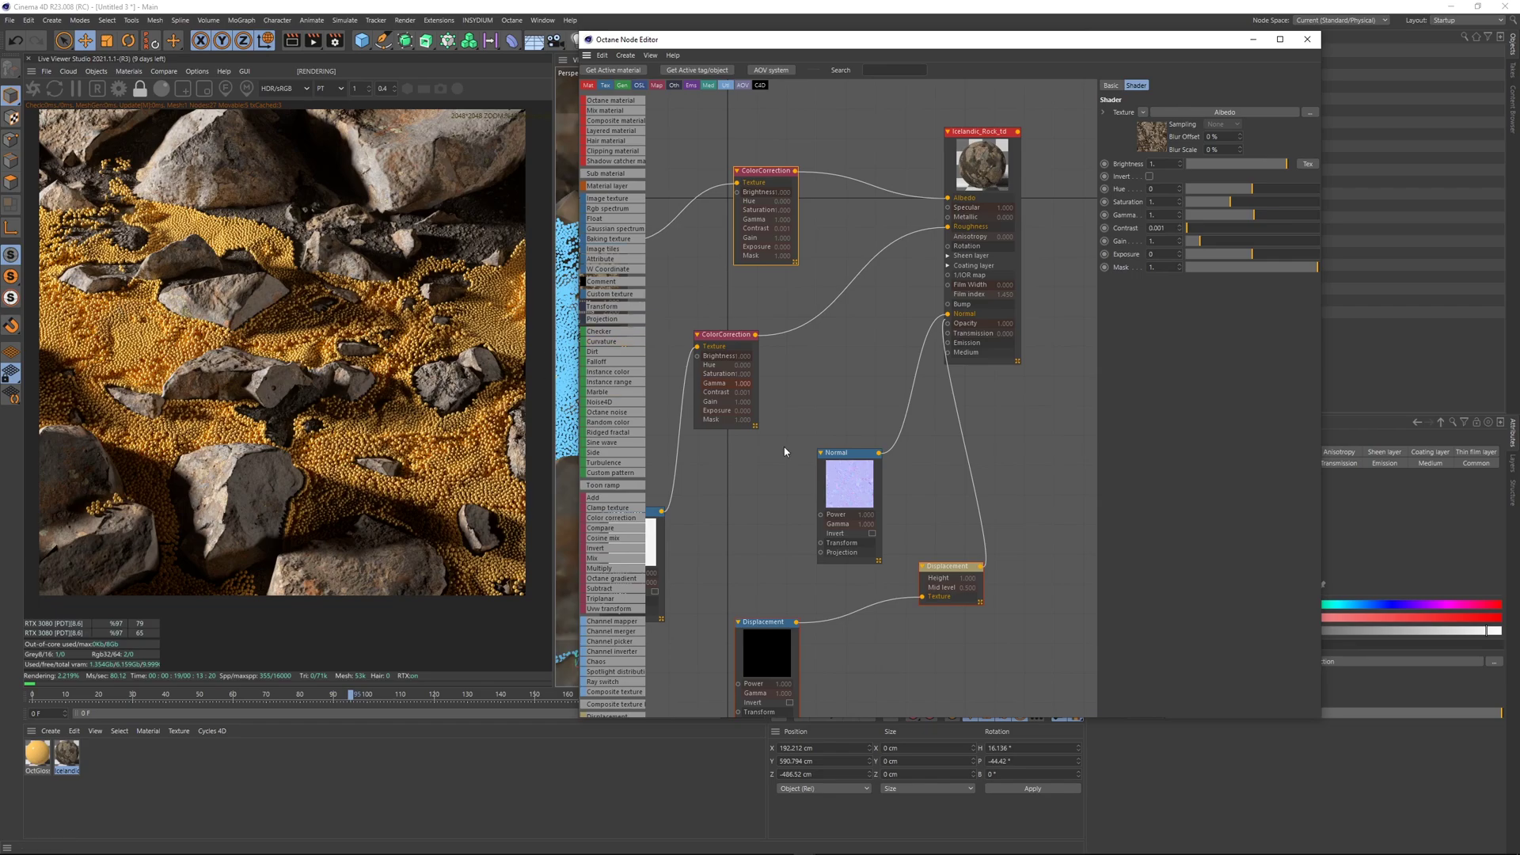
- Enable displacement on the rock material with a 4096x4096 level of detail and a mid level of about 0.19
{"action": "left_click", "coordinate": [982, 164]}
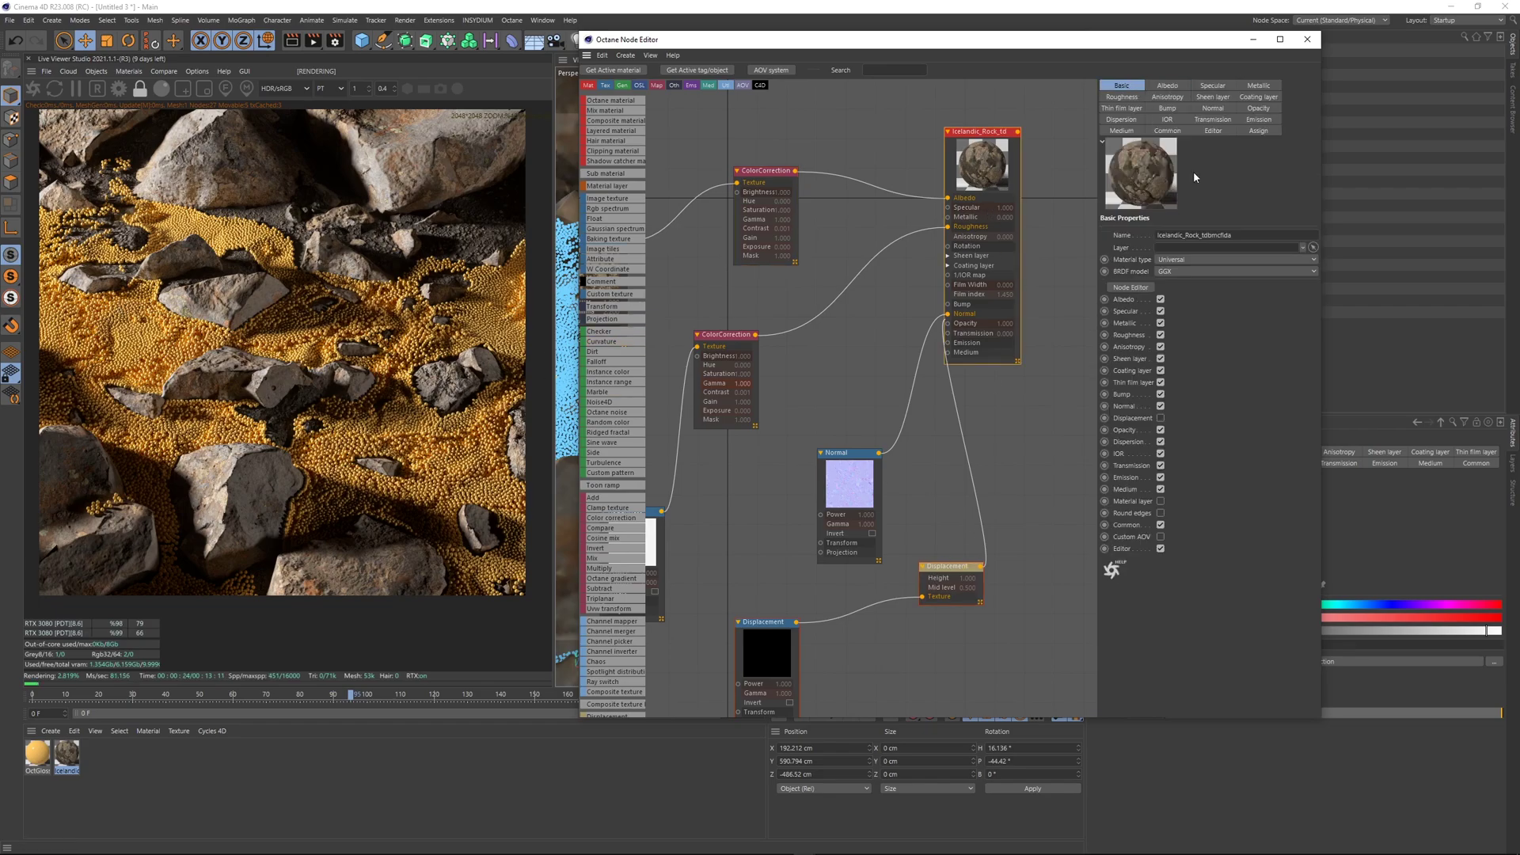
{"action": "left_click", "coordinate": [1161, 418]}
{"action": "left_click", "coordinate": [949, 567]}
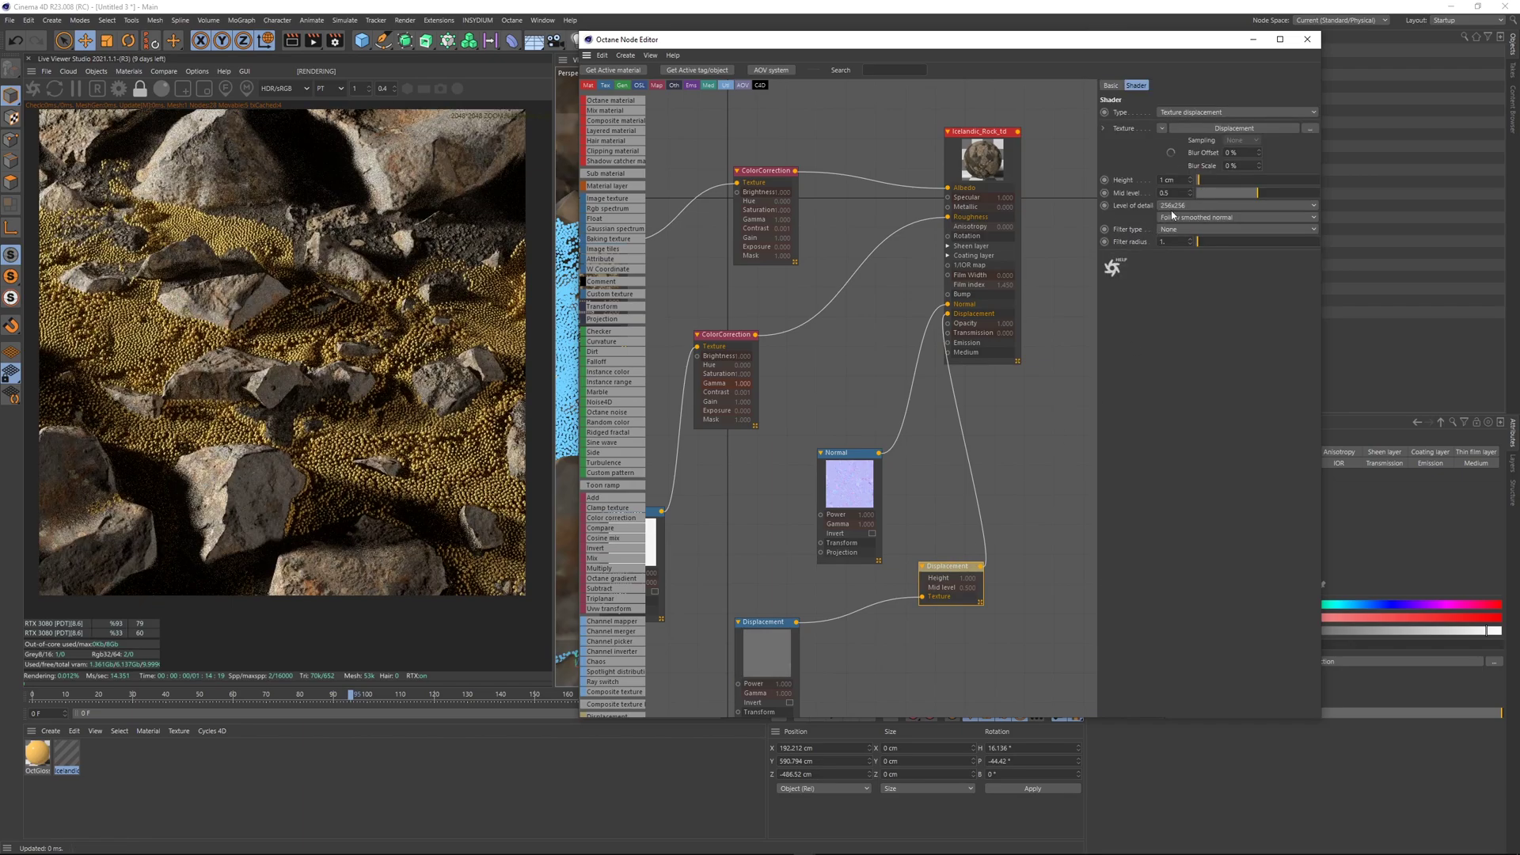
{"action": "left_click", "coordinate": [1235, 205]}
{"action": "left_click", "coordinate": [1179, 270]}
{"action": "left_click", "coordinate": [1217, 192]}
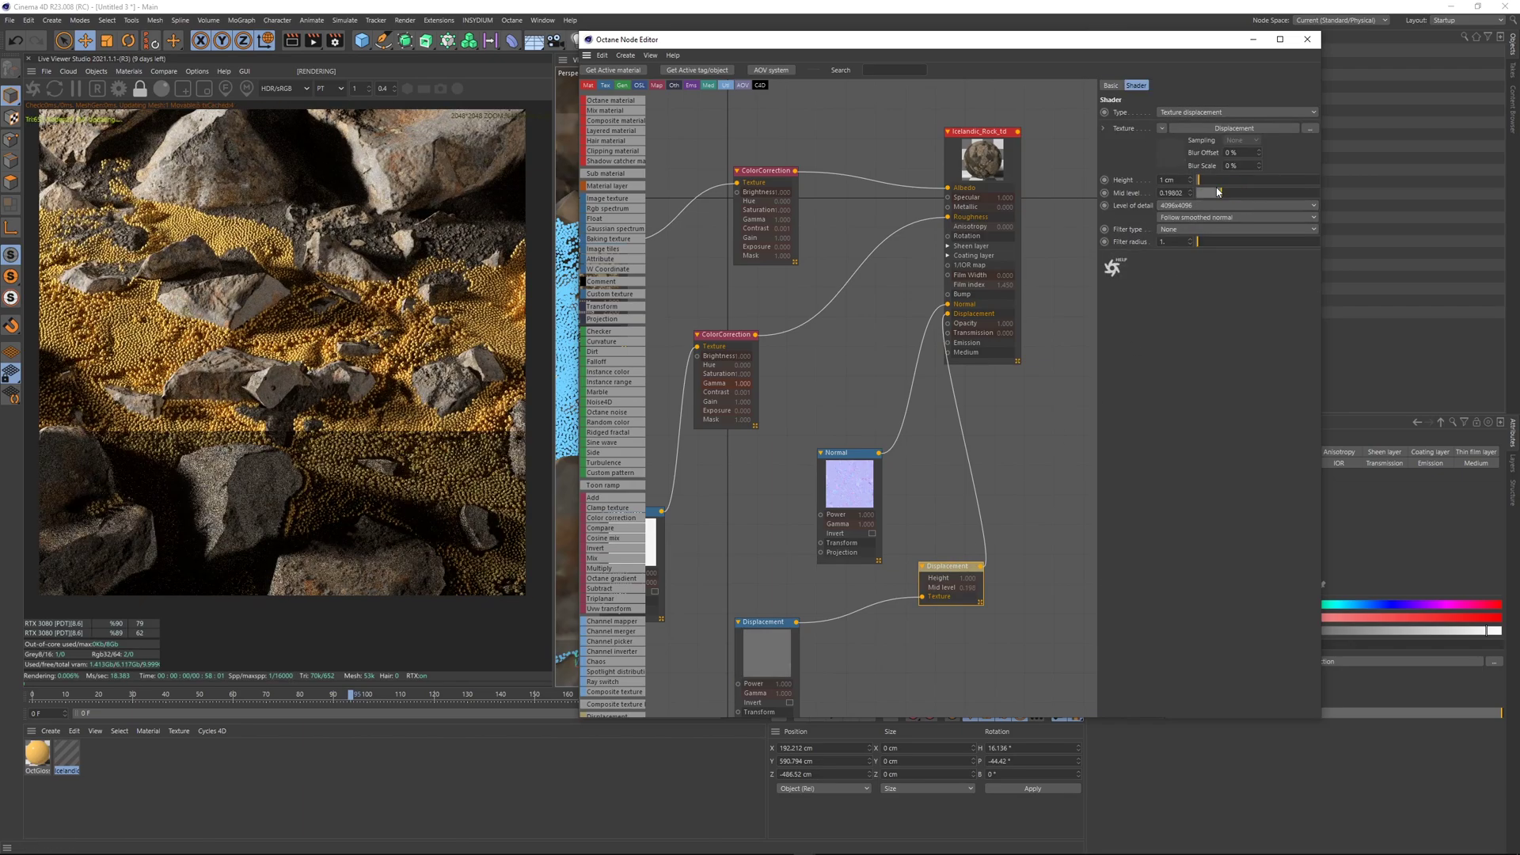
- Adjust the rock's albedo color correction to about 0.78 saturation and gamma 2, and set the roughness correction's gamma to about 3.8
{"action": "left_click", "coordinate": [762, 172]}
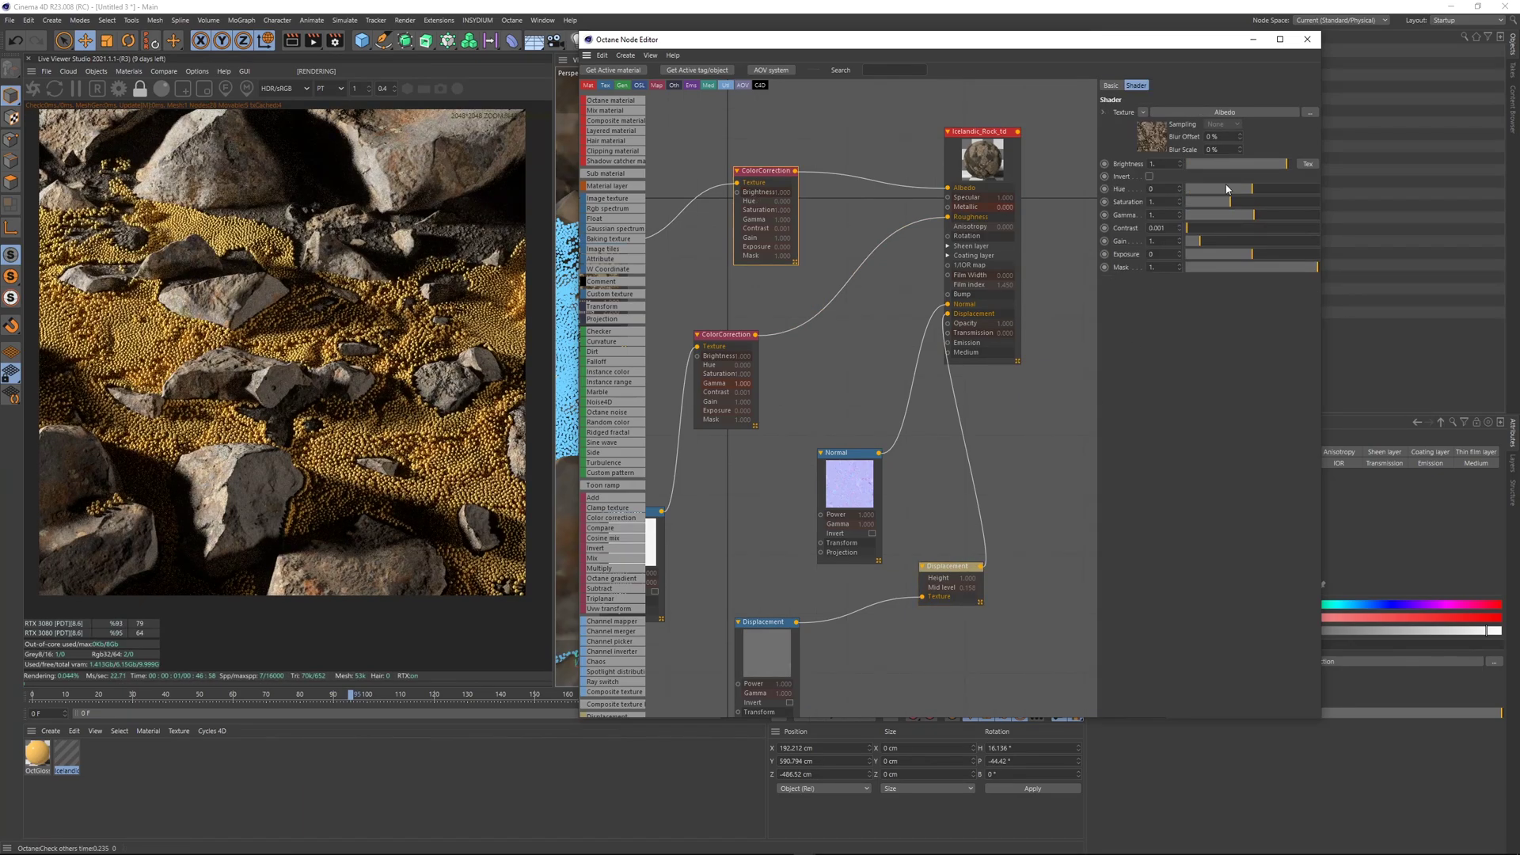
{"action": "left_click_drag", "start_coordinate": [1225, 207], "coordinate": [1262, 214]}
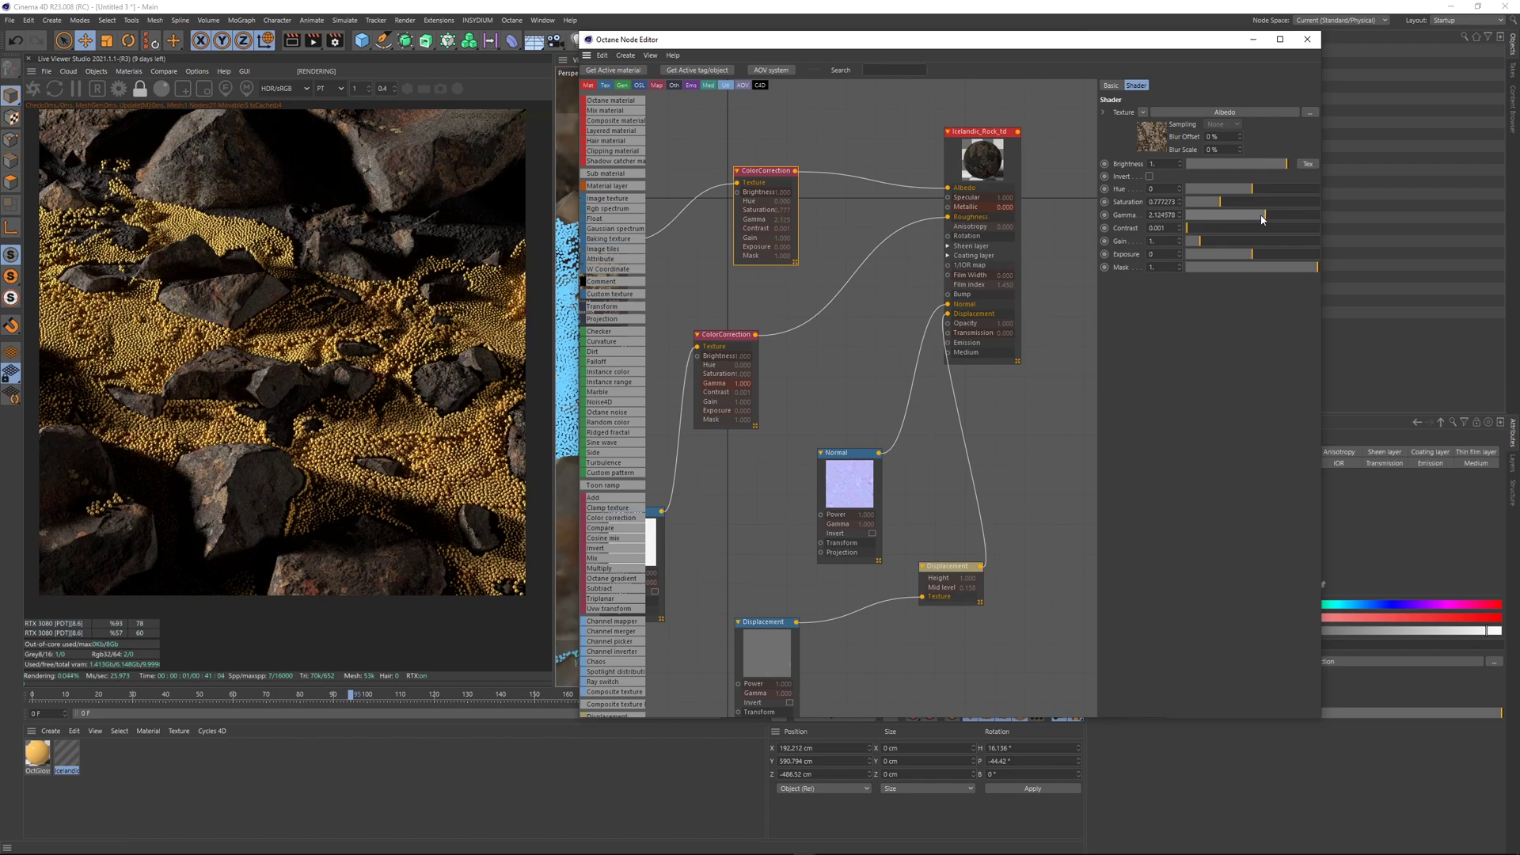
{"action": "left_click", "coordinate": [736, 351]}
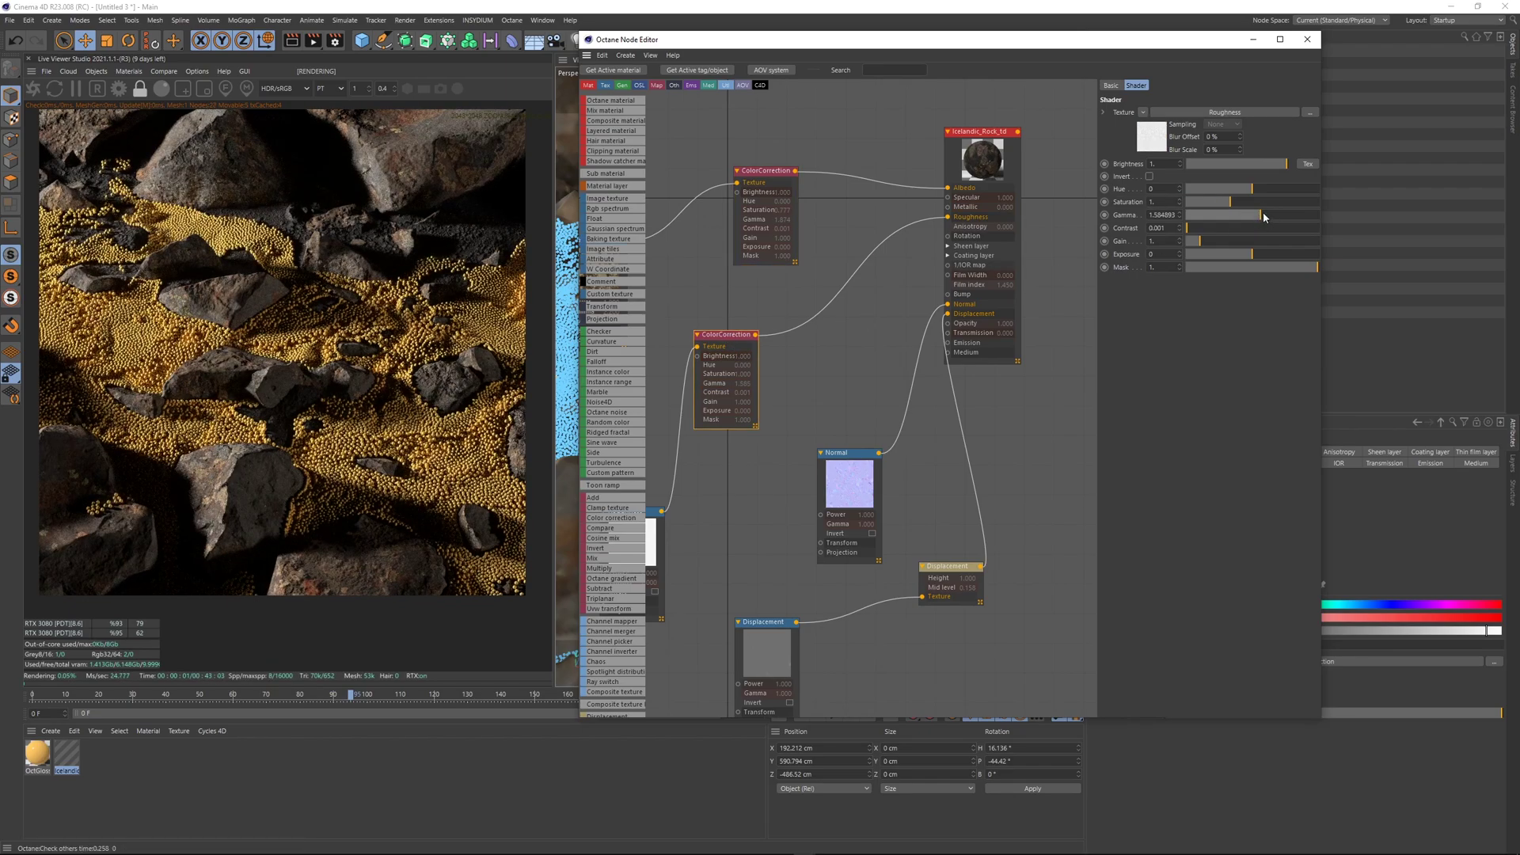
{"action": "left_click_drag", "start_coordinate": [1262, 211], "coordinate": [1297, 218]}
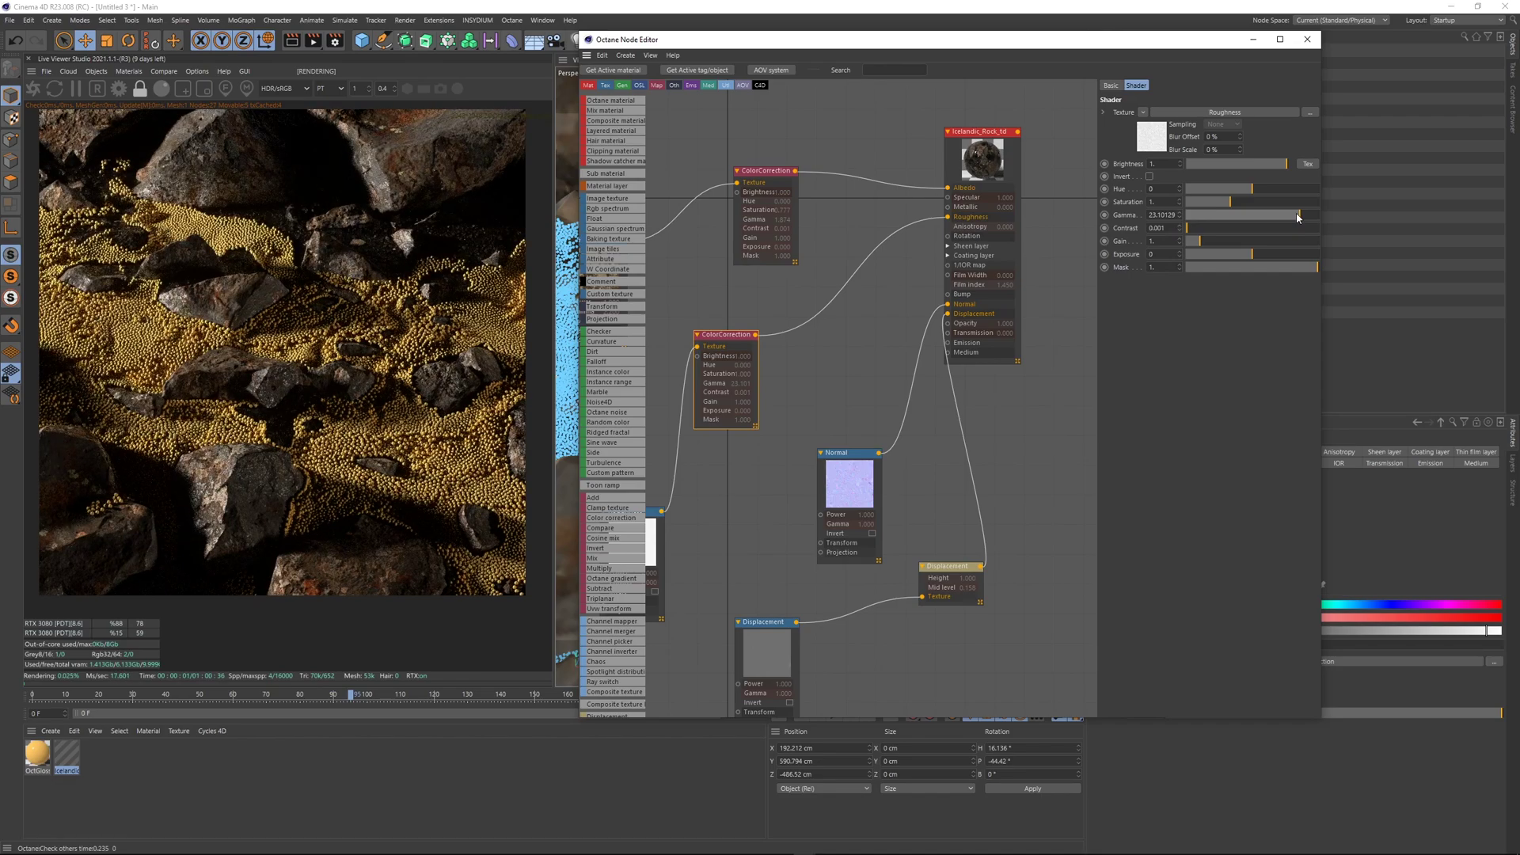
{"action": "left_click_drag", "start_coordinate": [1298, 218], "coordinate": [1273, 216]}
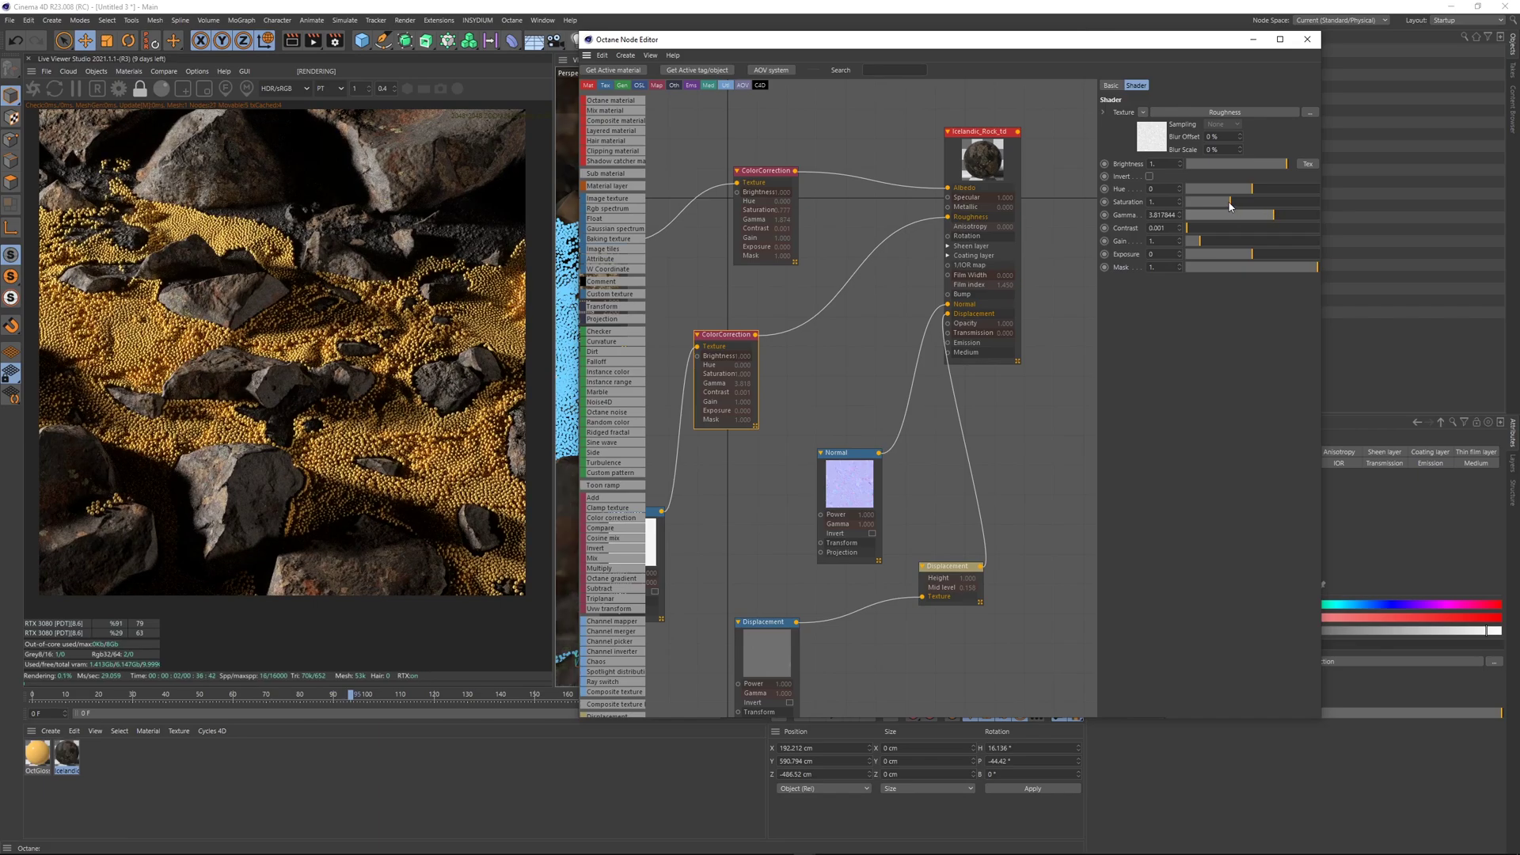
{"action": "left_click", "coordinate": [1307, 39]}
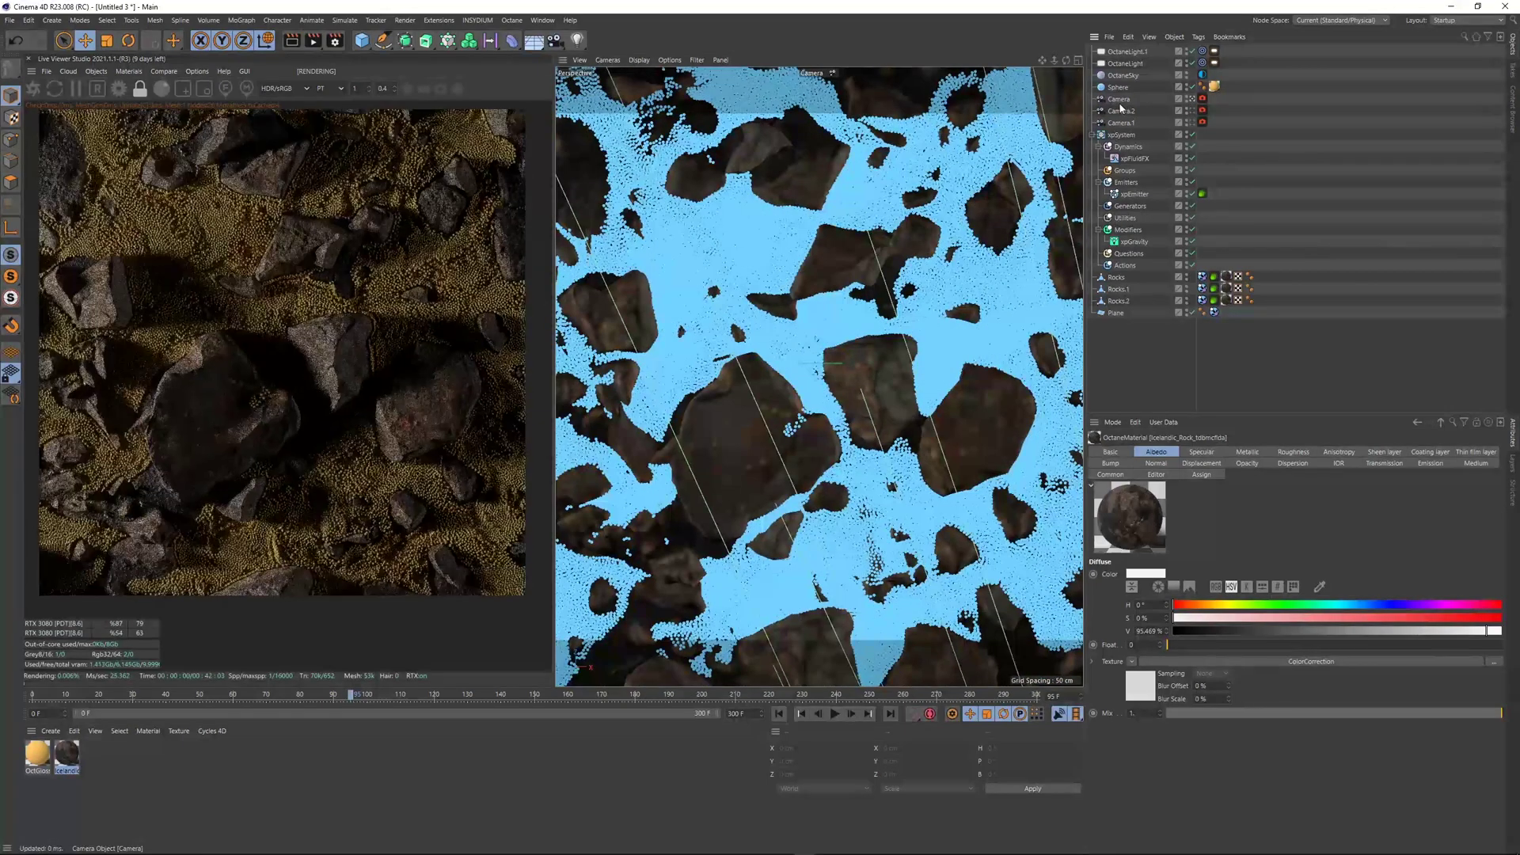
- Raise OctaneLight.1 to a height of about 234 cm and inspect its effect on the top-down render
{"action": "scroll", "coordinate": [289, 386], "scroll_direction": "down", "scroll_amount": 1}
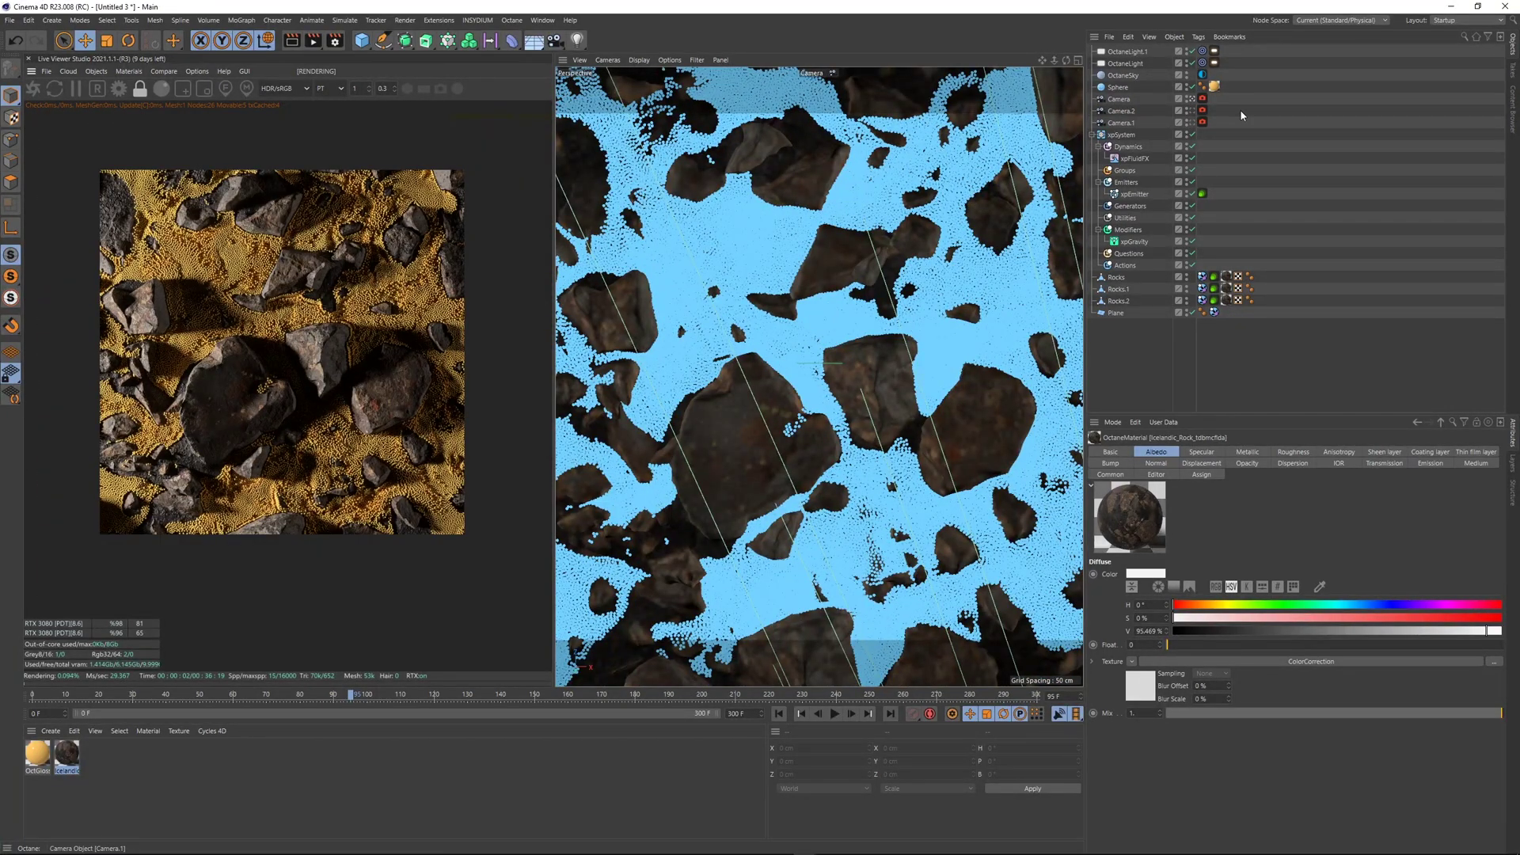
{"action": "left_click", "coordinate": [1132, 52]}
{"action": "key", "text": "F1"}
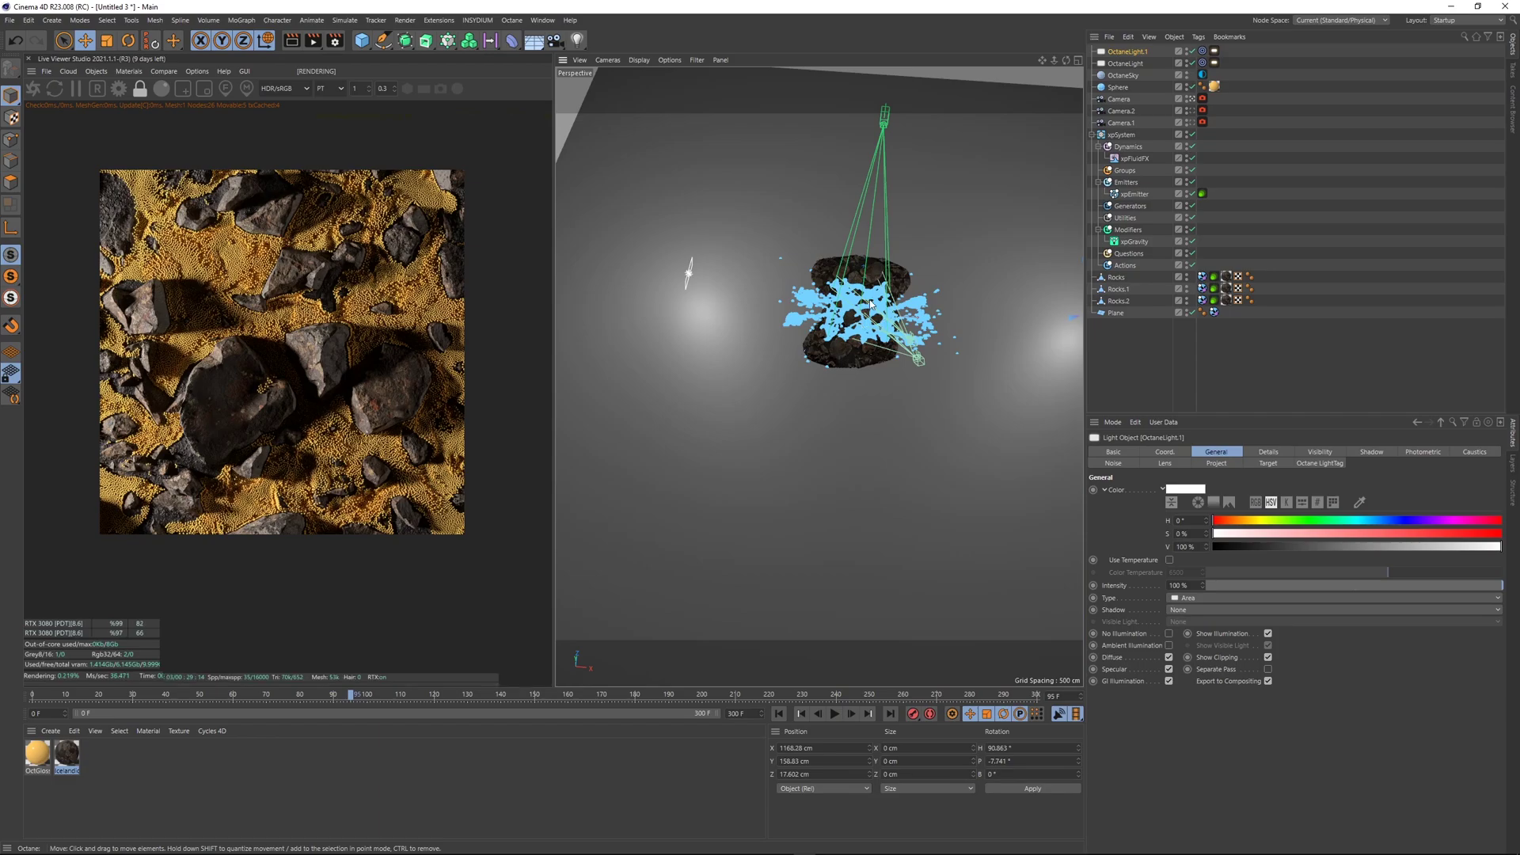
{"action": "middle_click_drag", "start_coordinate": [871, 299], "coordinate": [761, 315], "text": "alt"}
{"action": "left_click_drag", "start_coordinate": [759, 316], "coordinate": [764, 298], "text": "alt"}
{"action": "left_click_drag", "start_coordinate": [977, 263], "coordinate": [984, 249]}
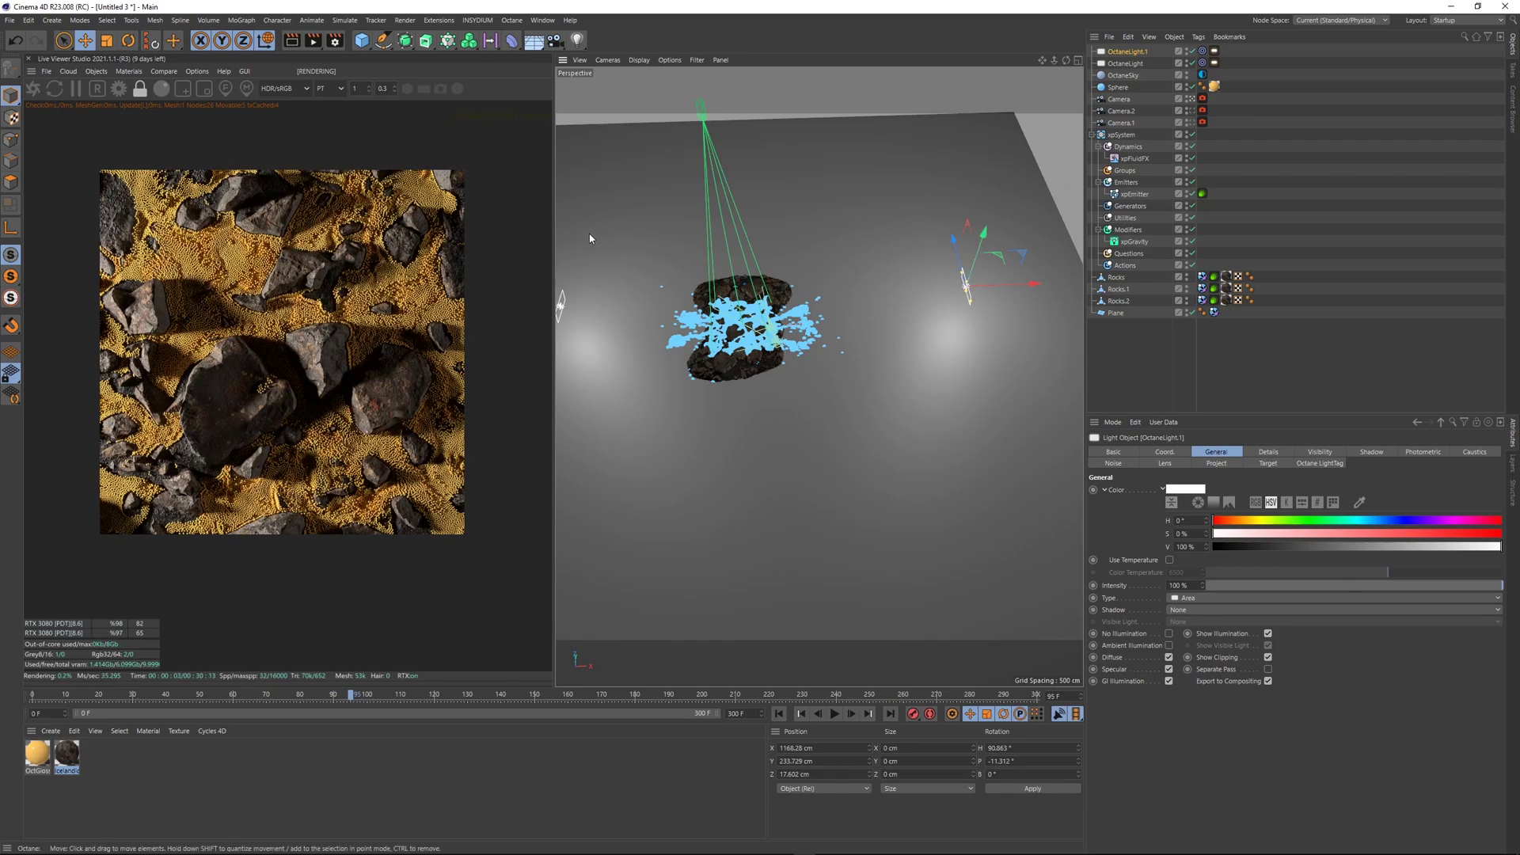
{"action": "scroll", "coordinate": [368, 423], "scroll_direction": "up", "scroll_amount": 2}
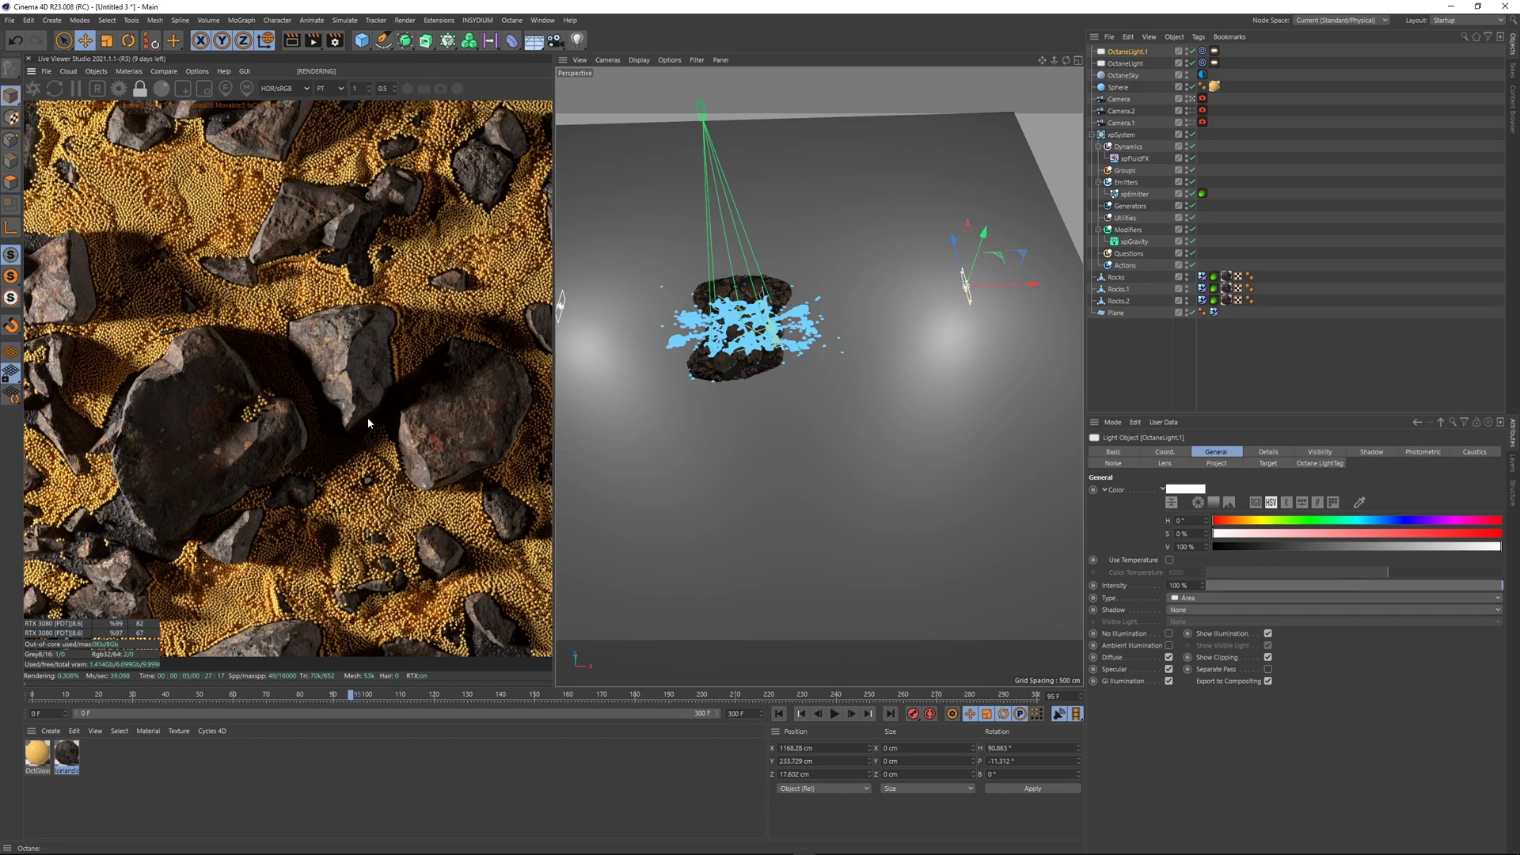
{"action": "scroll", "coordinate": [368, 423], "scroll_direction": "down", "scroll_amount": 2}
{"action": "scroll", "coordinate": [369, 423], "scroll_direction": "up", "scroll_amount": 1}
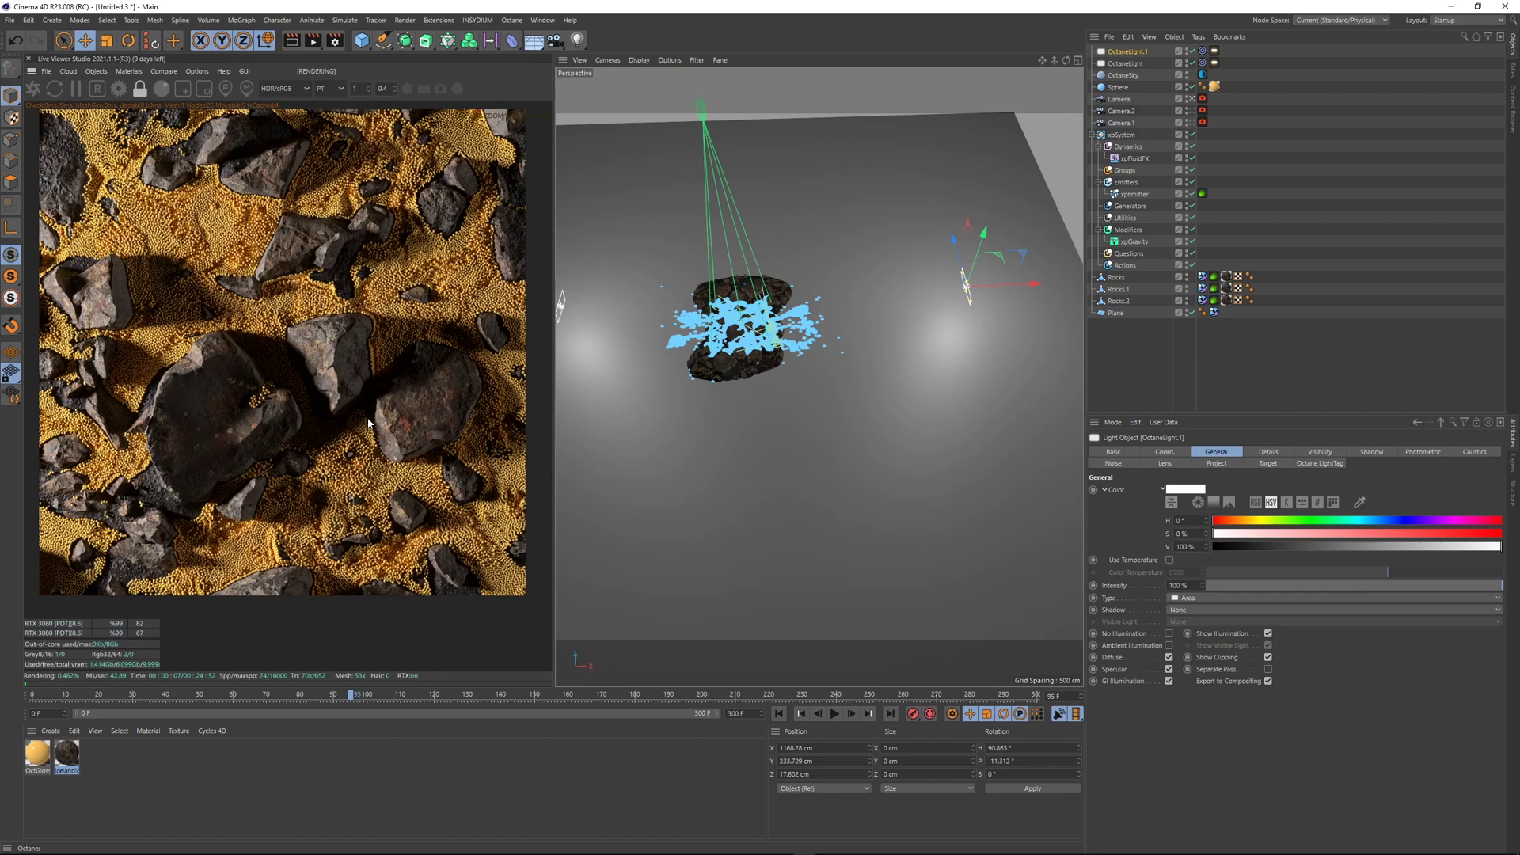
{"action": "scroll", "coordinate": [368, 423], "scroll_direction": "down", "scroll_amount": 1}
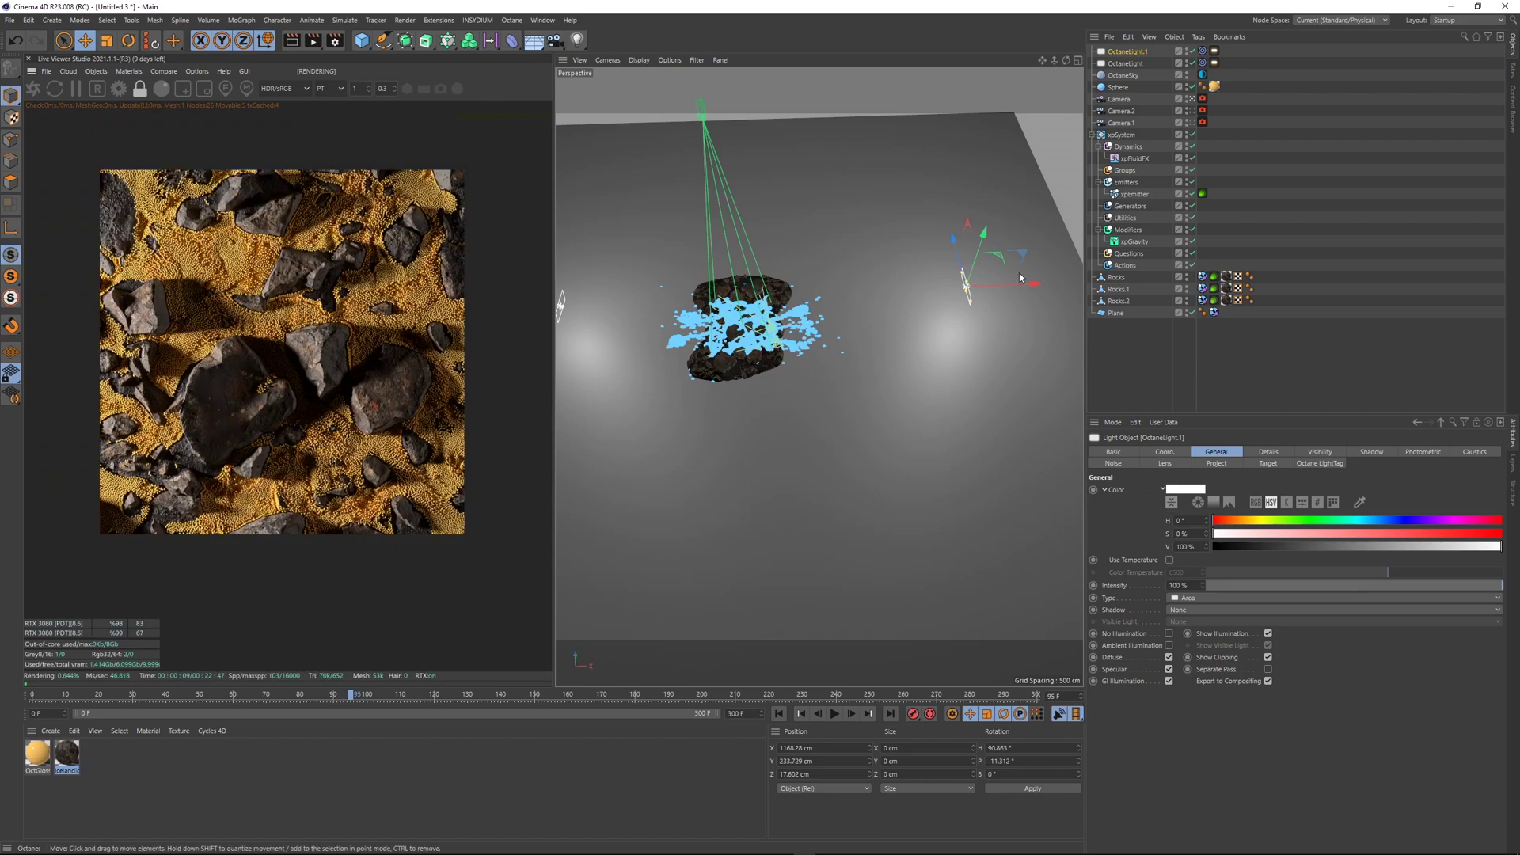
- Switch to Camera.1 and orbit it to an angled view of the flow at about H 47°, P -39°
{"action": "left_click", "coordinate": [1120, 123]}
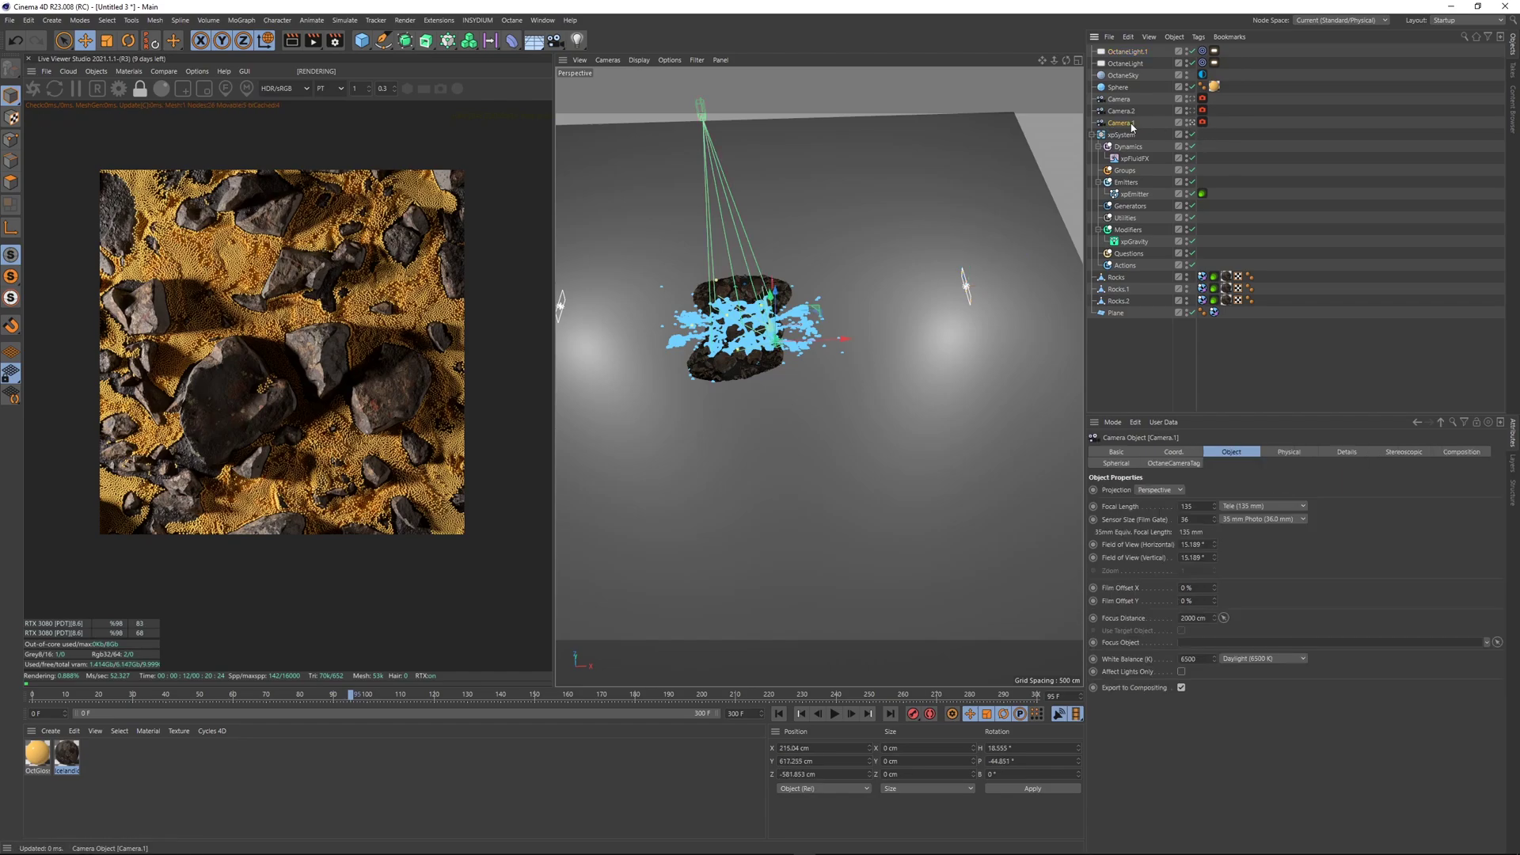
{"action": "left_click", "coordinate": [1191, 122]}
{"action": "middle_click_drag", "start_coordinate": [789, 407], "coordinate": [769, 466], "text": "alt"}
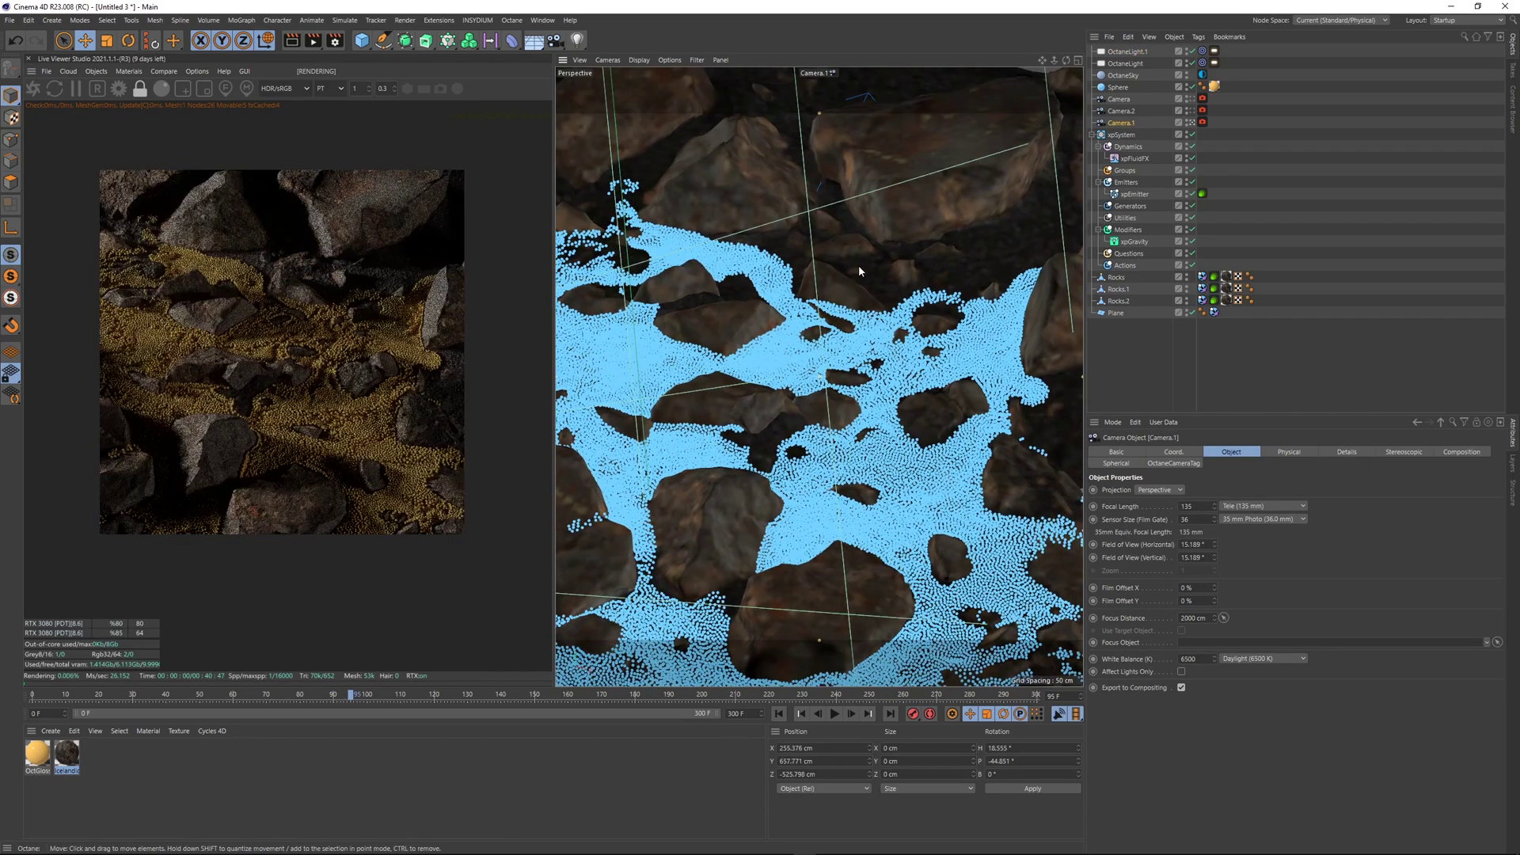
{"action": "middle_click_drag", "start_coordinate": [844, 235], "coordinate": [949, 296], "text": "alt"}
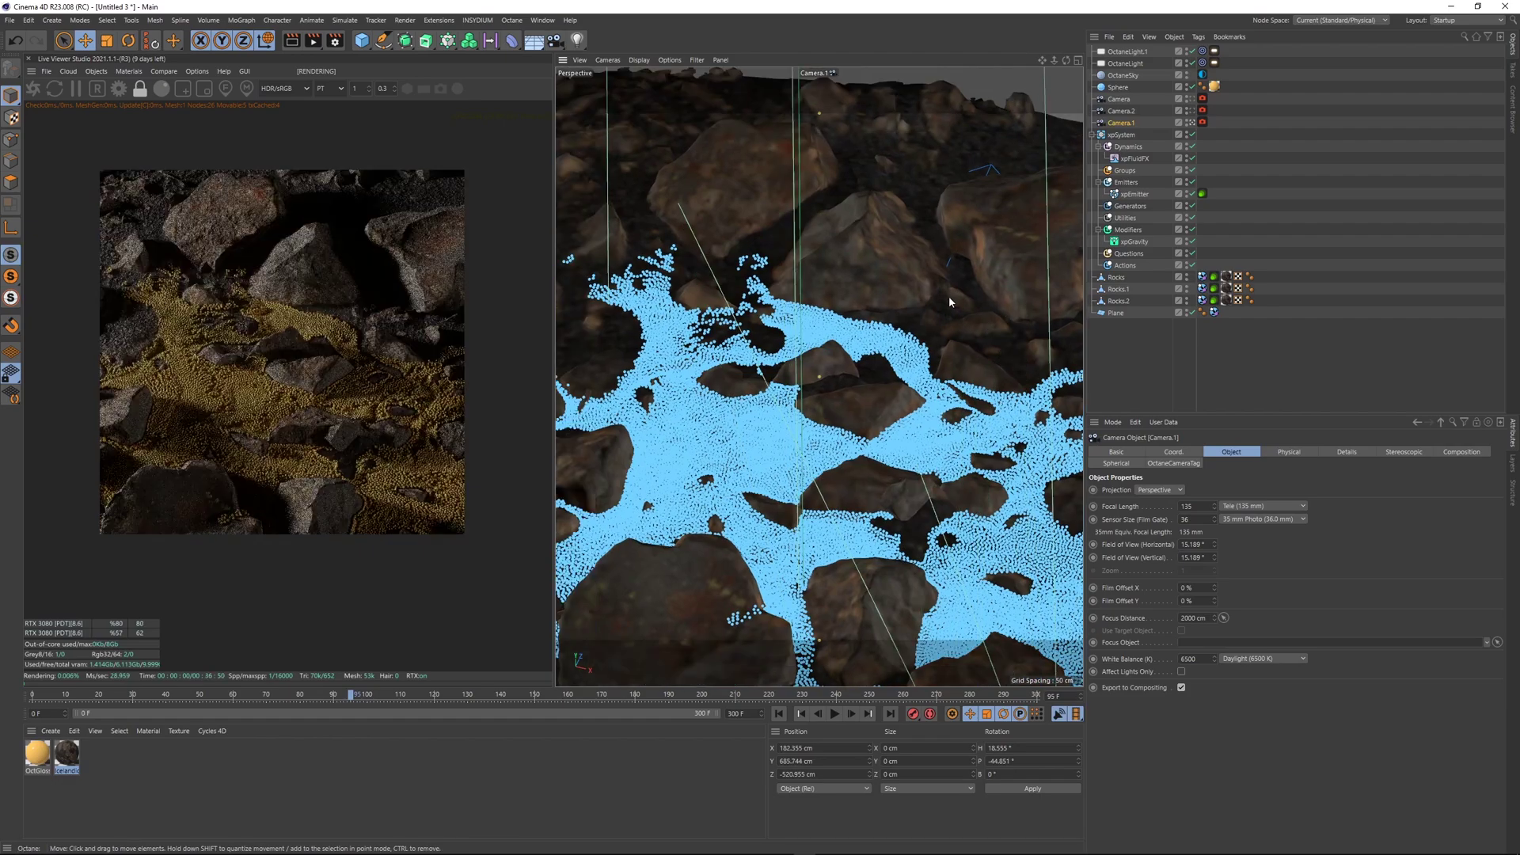
{"action": "left_click_drag", "start_coordinate": [833, 373], "coordinate": [754, 374], "text": "alt"}
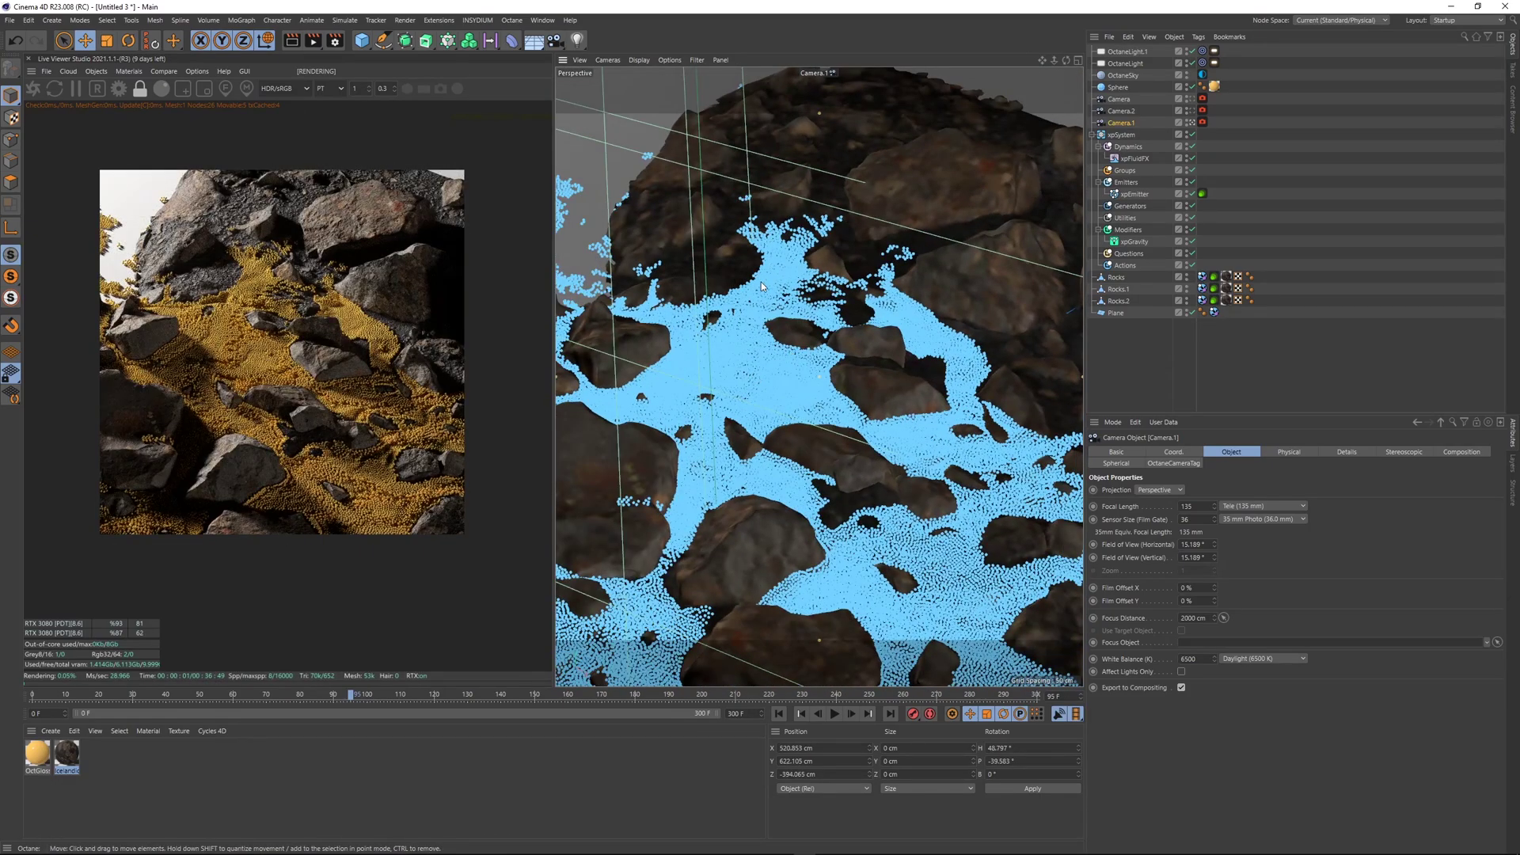
- Lengthen Camera.1's focal length to about 287 mm and pull the camera back to reframe the particle stream between the rocks
{"action": "right_click_drag", "start_coordinate": [761, 282], "coordinate": [698, 349], "text": "alt"}
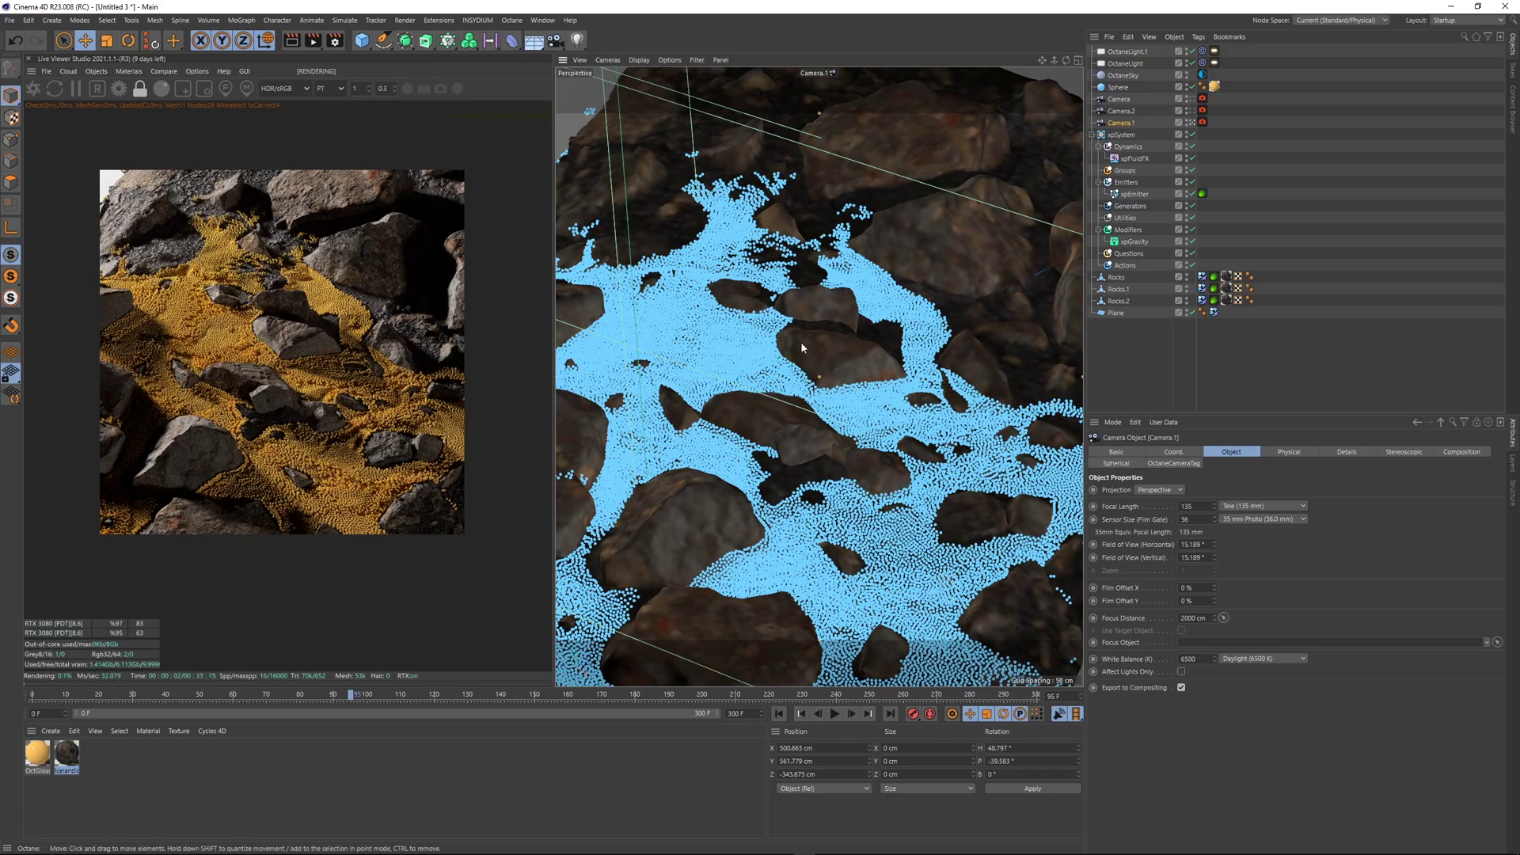
{"action": "right_click_drag", "start_coordinate": [800, 341], "coordinate": [673, 499]}
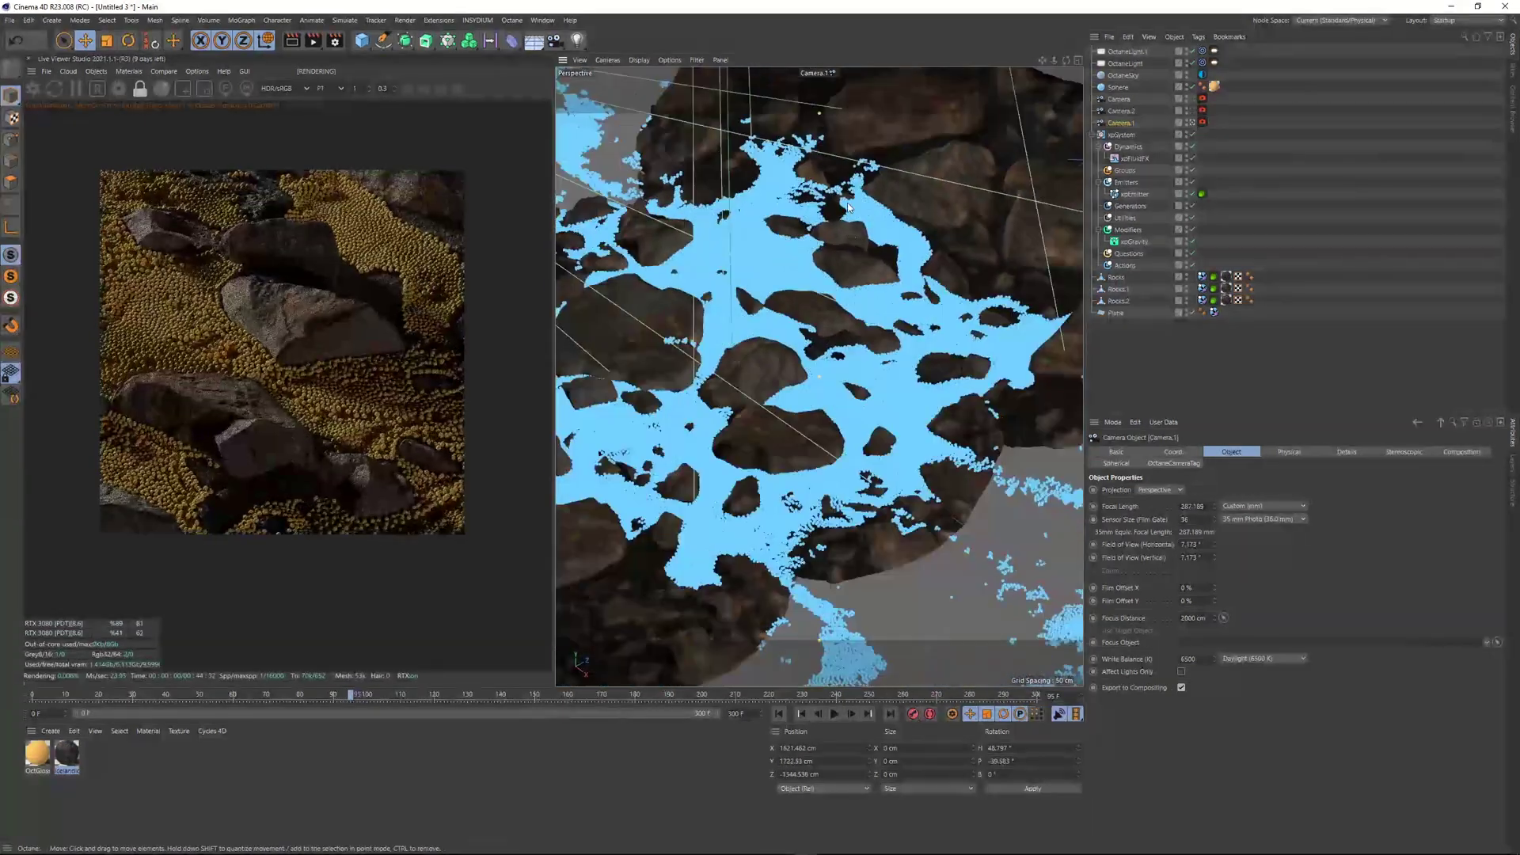
{"action": "right_click_drag", "start_coordinate": [877, 224], "coordinate": [1001, 118], "text": "alt"}
{"action": "right_click_drag", "start_coordinate": [880, 216], "coordinate": [837, 250], "text": "alt"}
{"action": "middle_click_drag", "start_coordinate": [837, 250], "coordinate": [855, 272], "text": "alt"}
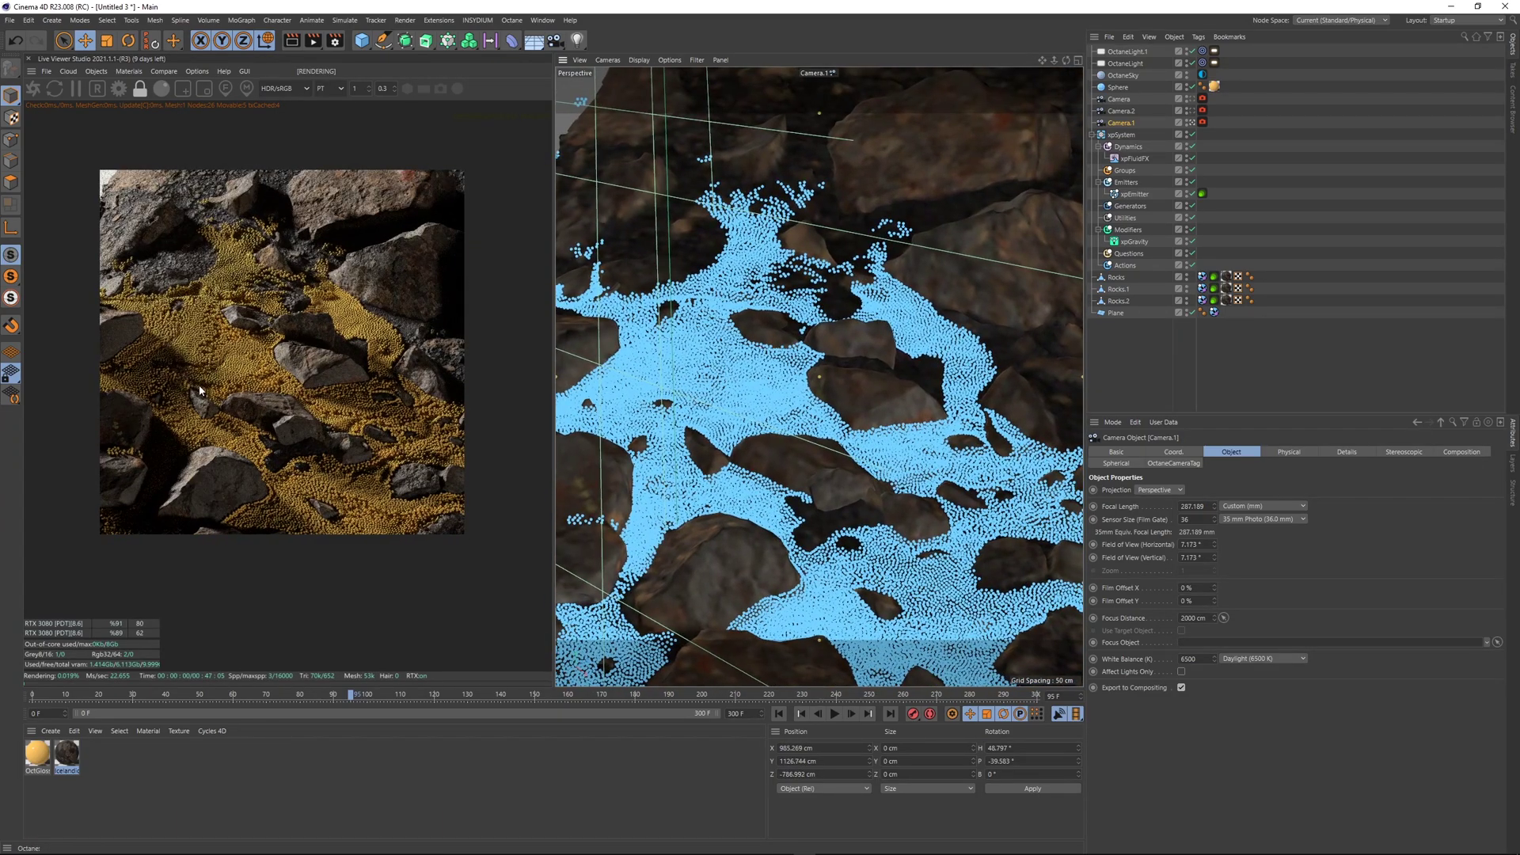
- Pause the live render and exit the Camera.1 view
{"action": "scroll", "coordinate": [201, 386], "scroll_direction": "up", "scroll_amount": 2}
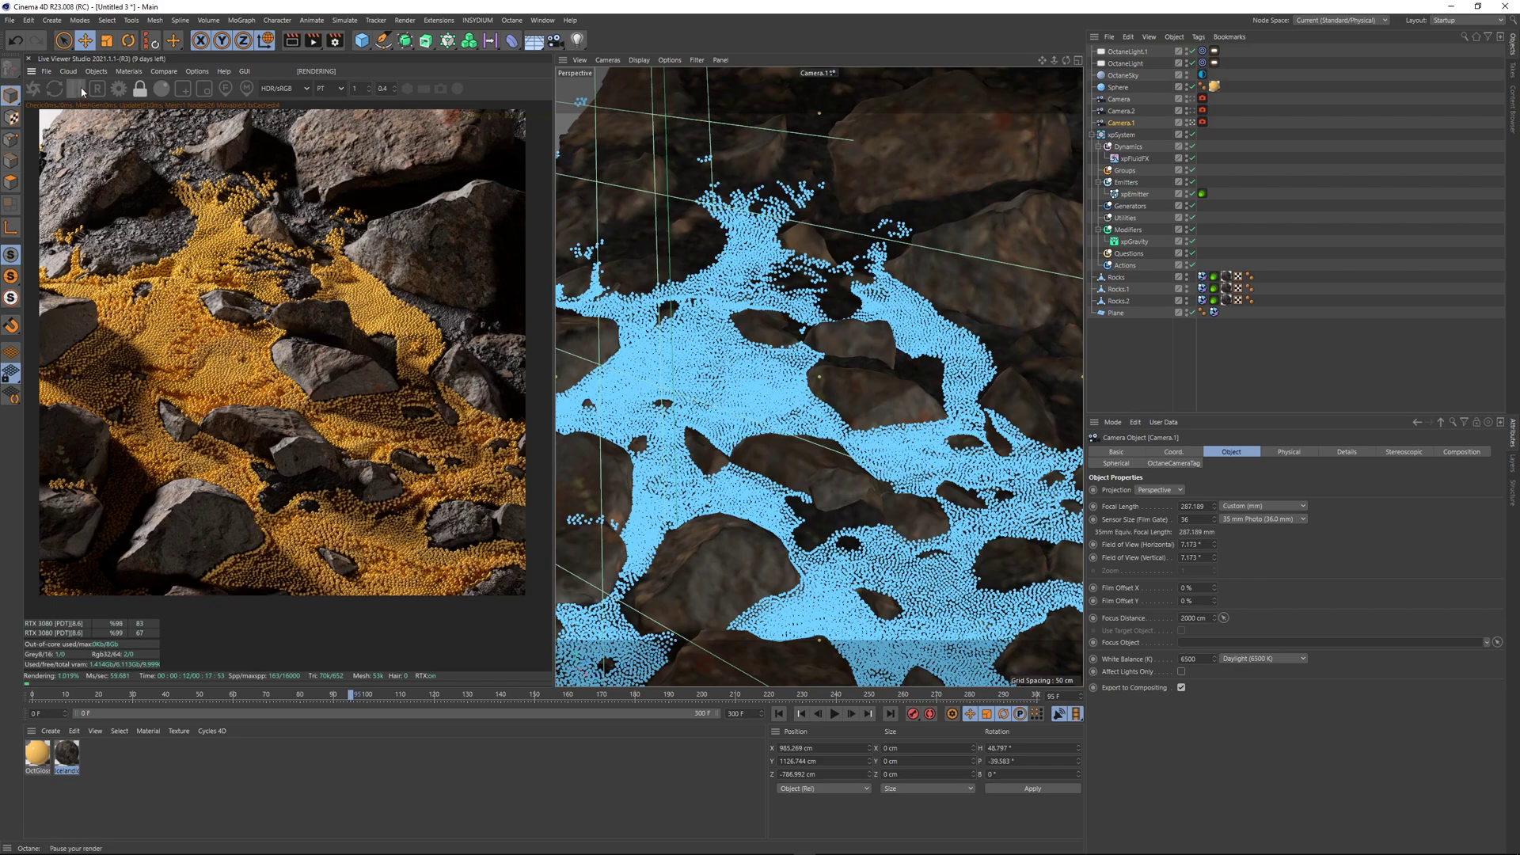
{"action": "left_click", "coordinate": [1262, 326]}
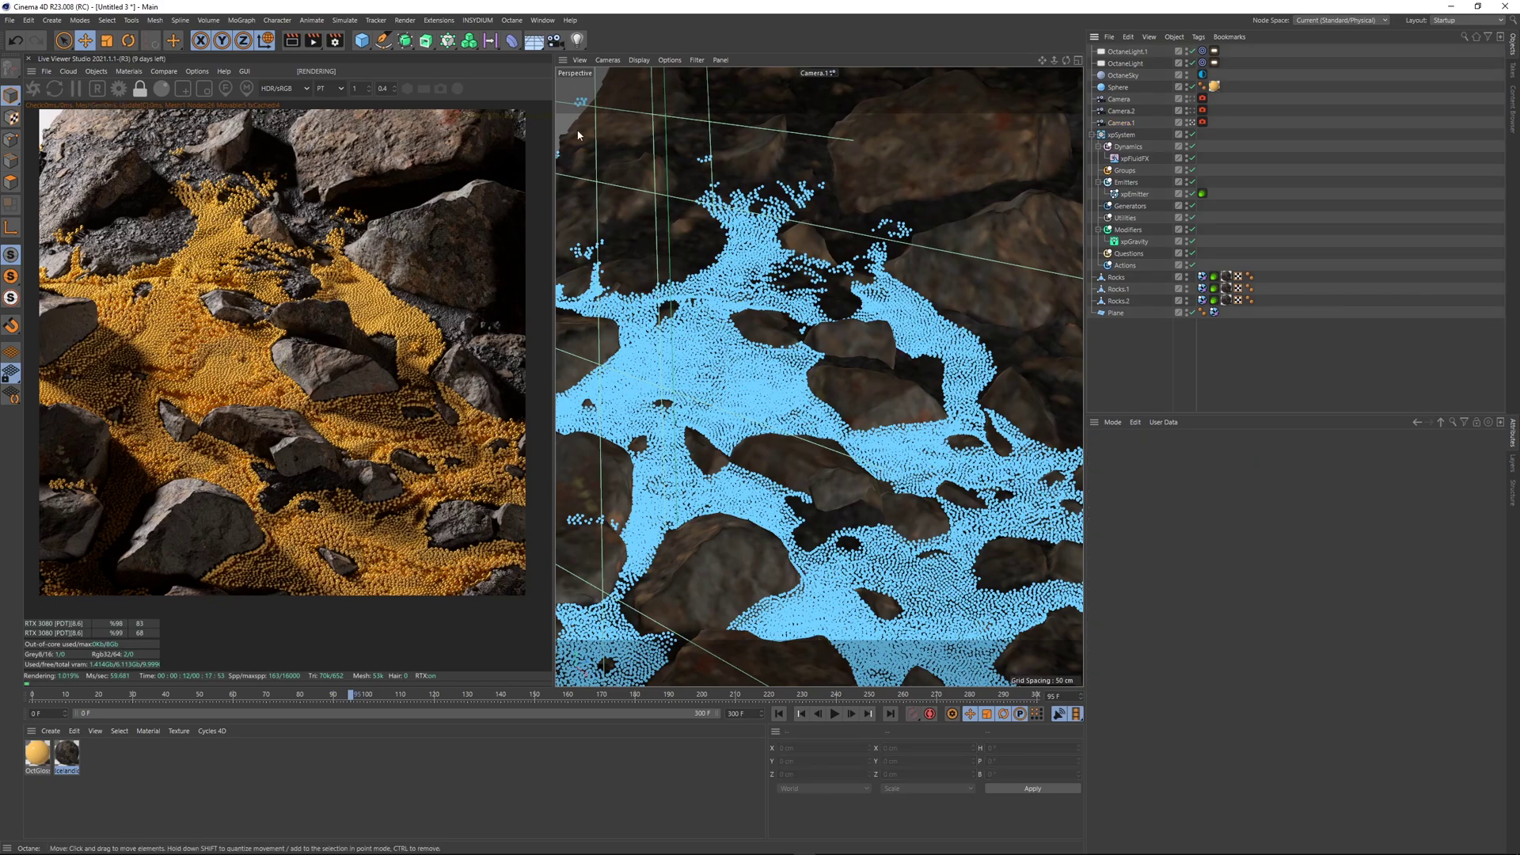
{"action": "left_click", "coordinate": [76, 88]}
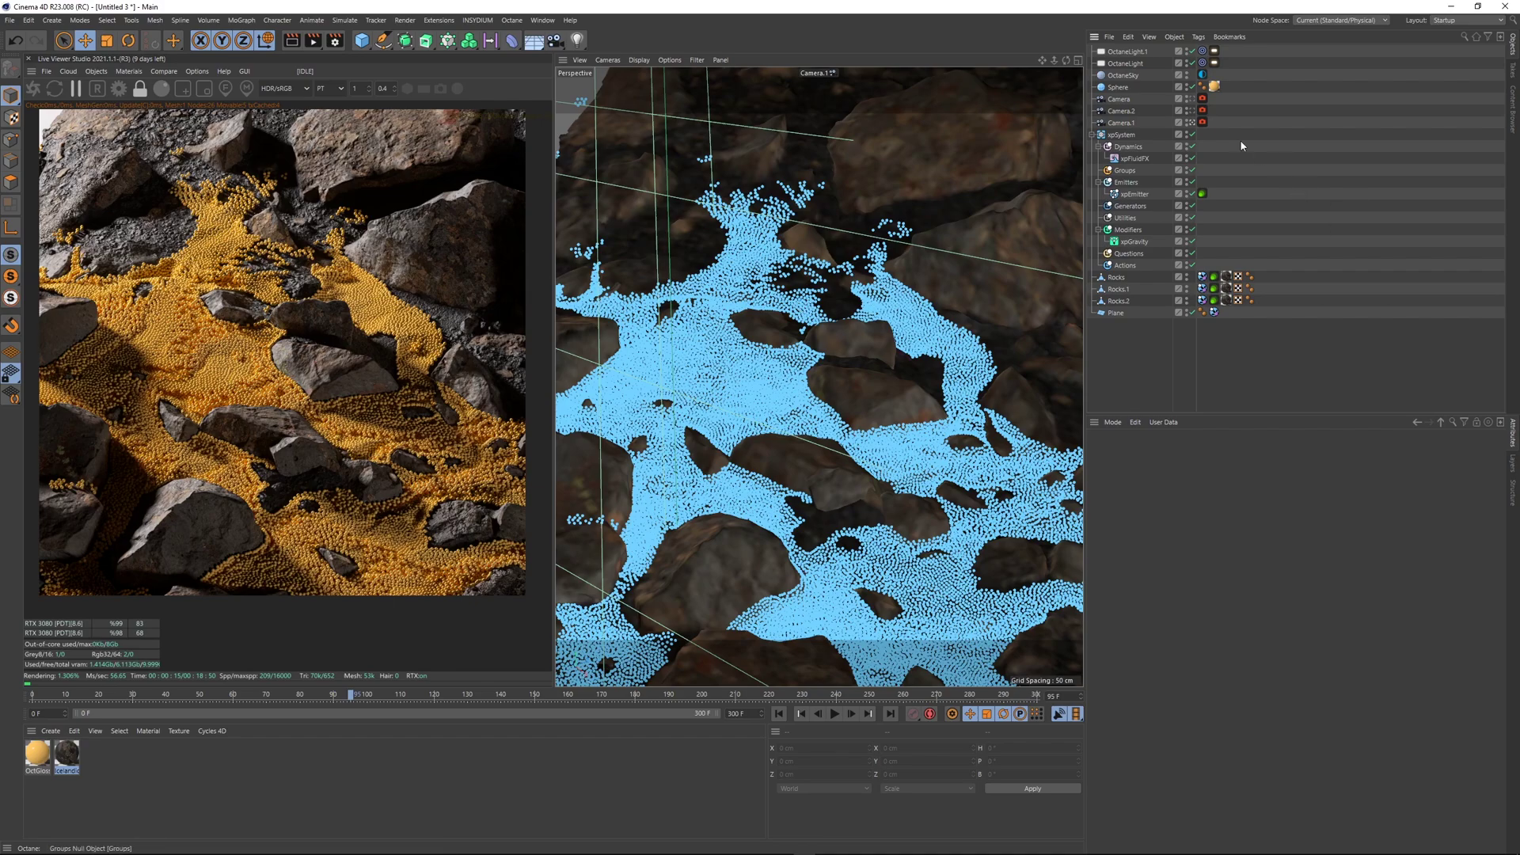
{"action": "left_click", "coordinate": [1191, 123]}
- Group the three cameras under a null named Cameras and hide the group in the viewport
{"action": "left_click", "coordinate": [1123, 123]}
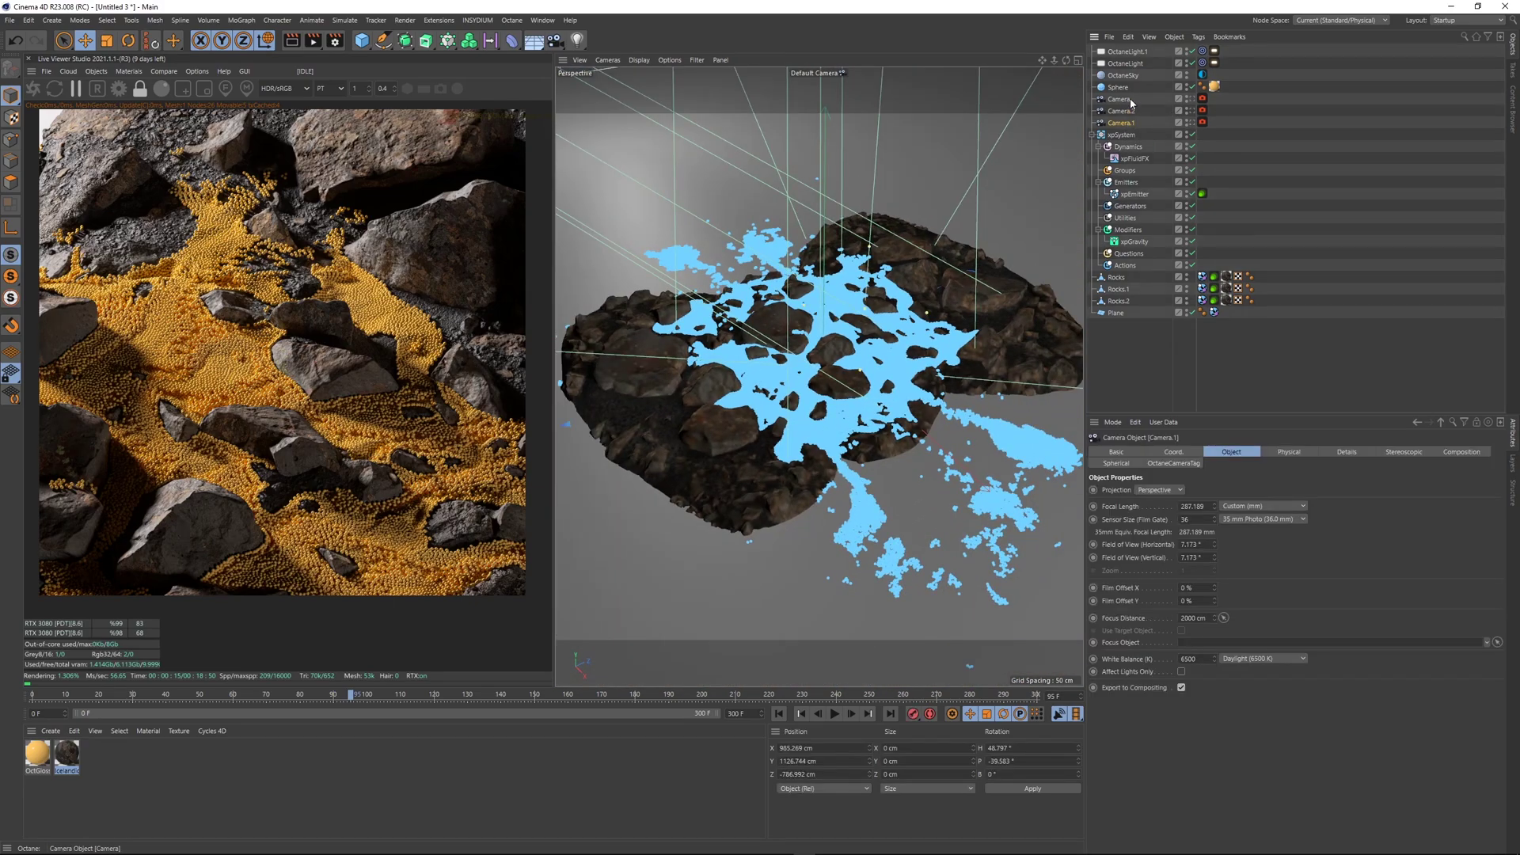
{"action": "left_click", "coordinate": [1130, 100], "text": "shift"}
{"action": "key", "text": "alt+g"}
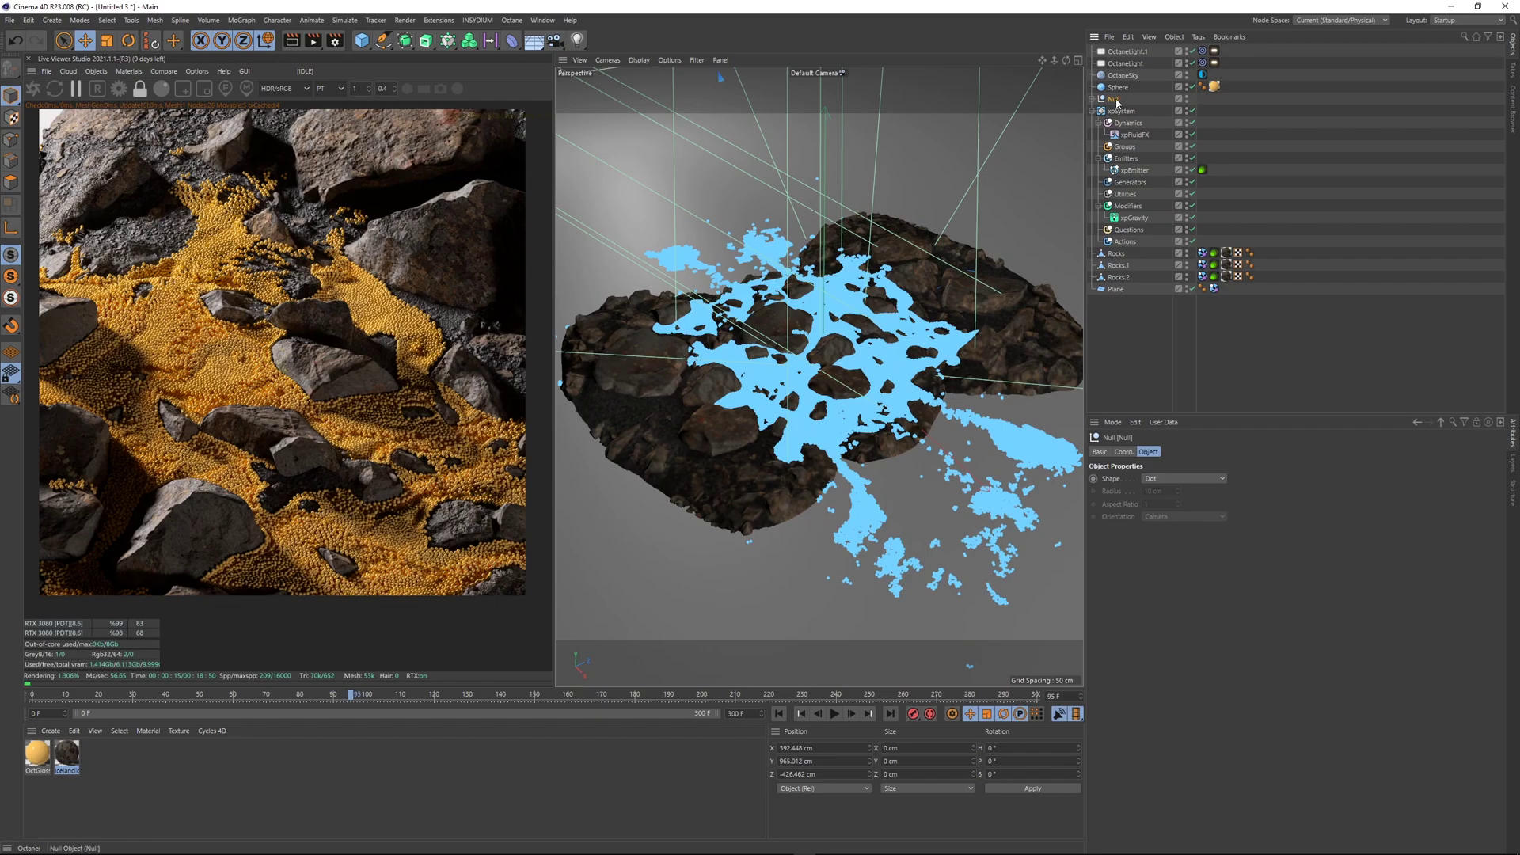
{"action": "double_click", "coordinate": [1115, 99]}
{"action": "type", "text": "Cameras"}
{"action": "key", "text": "Return"}
{"action": "double_click", "coordinate": [1186, 100], "text": "alt"}
{"action": "left_click", "coordinate": [1092, 99]}
{"action": "left_click", "coordinate": [1377, 127]}
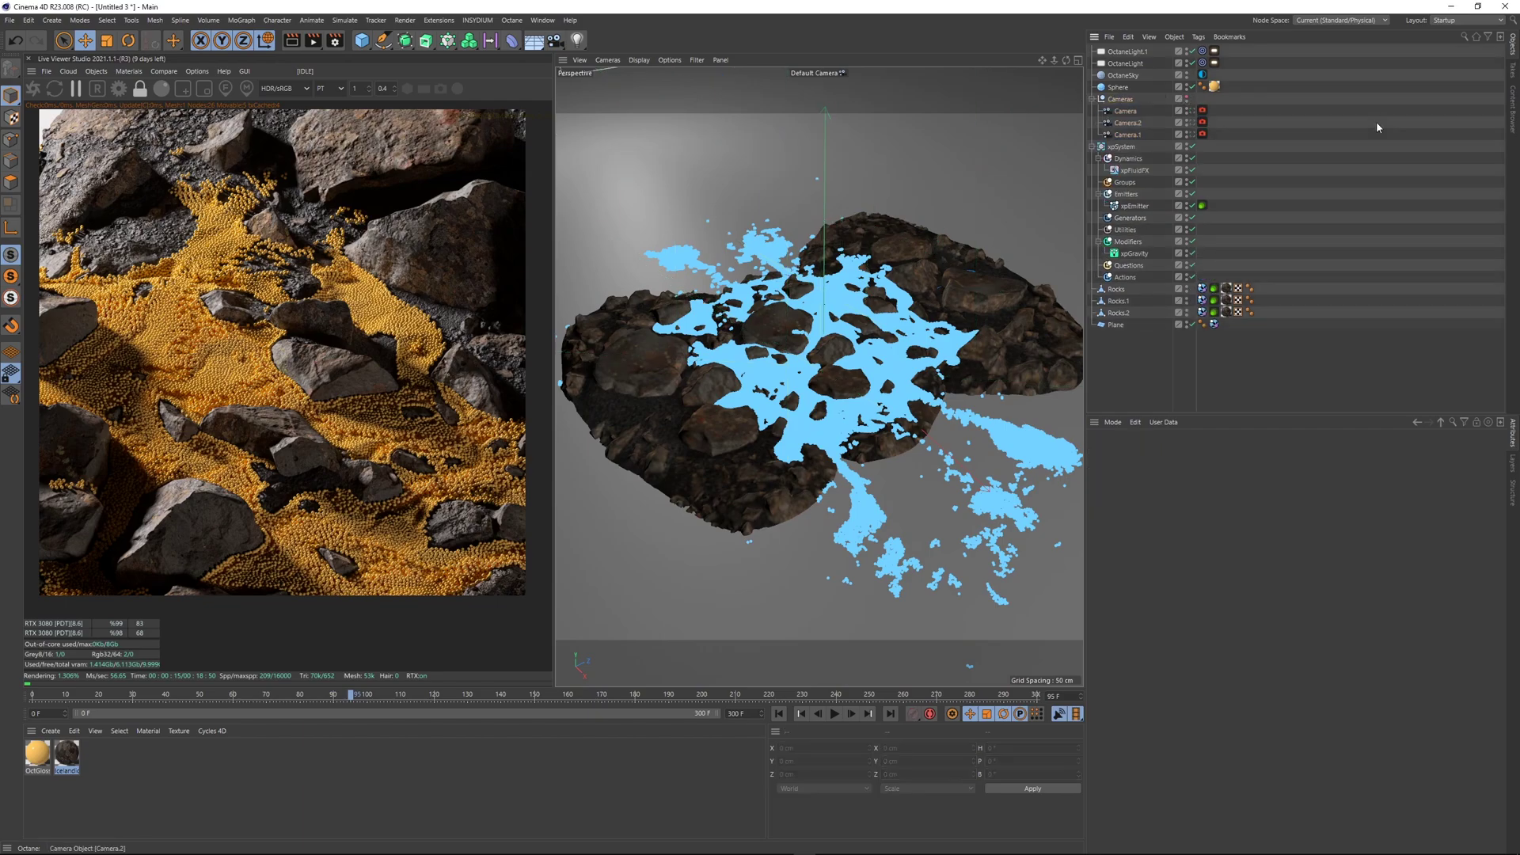
- Rename the particle emitter as 1 and duplicate it as a second emitter named 2
{"action": "double_click", "coordinate": [1137, 207]}
{"action": "type", "text": "1"}
{"action": "key", "text": "Return"}
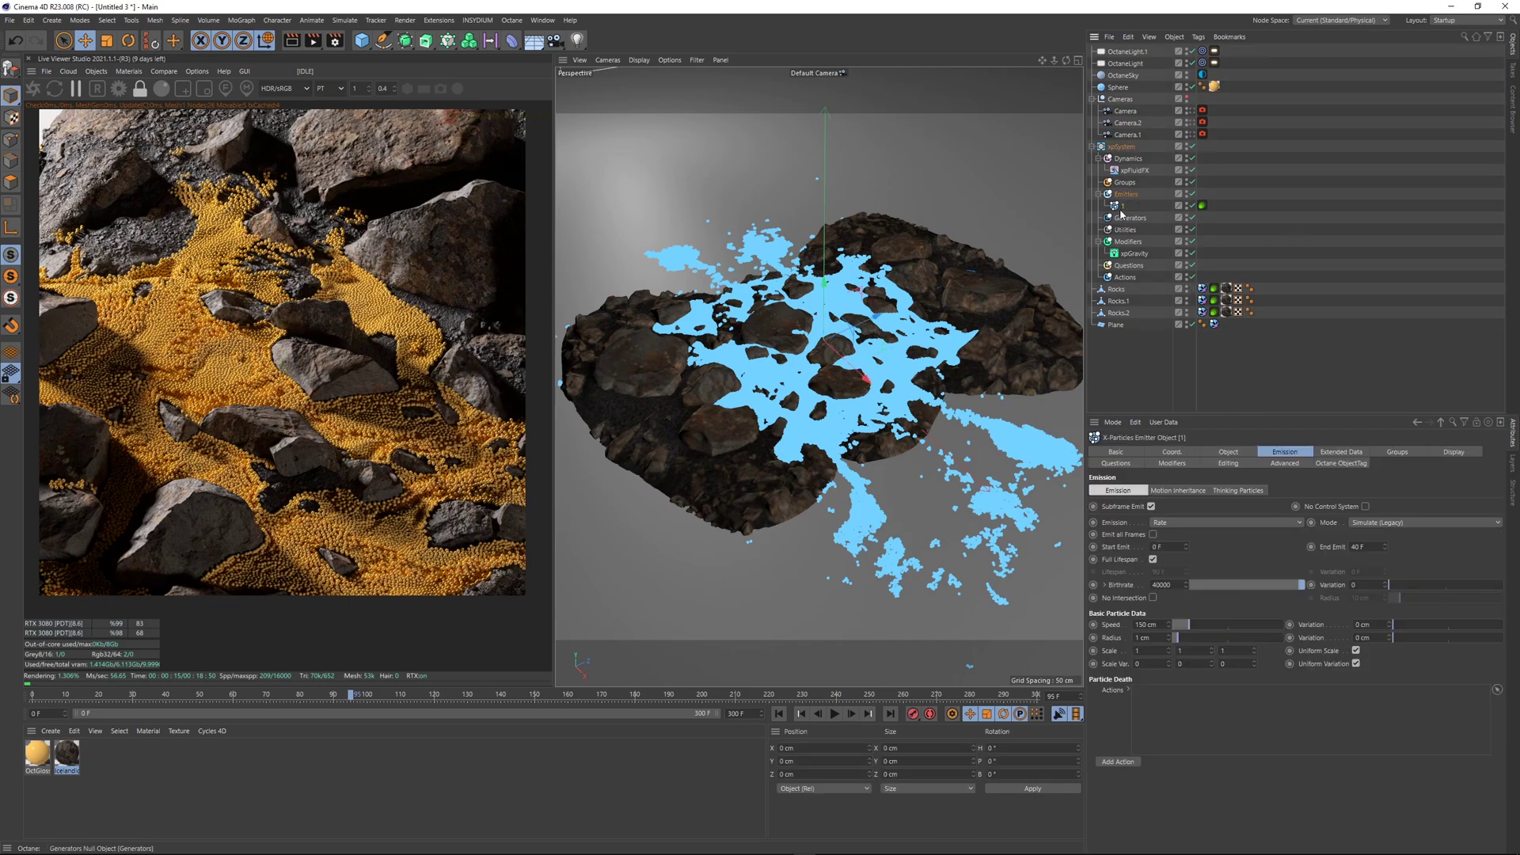
{"action": "left_click_drag", "start_coordinate": [1133, 213], "coordinate": [1131, 215], "text": "ctrl"}
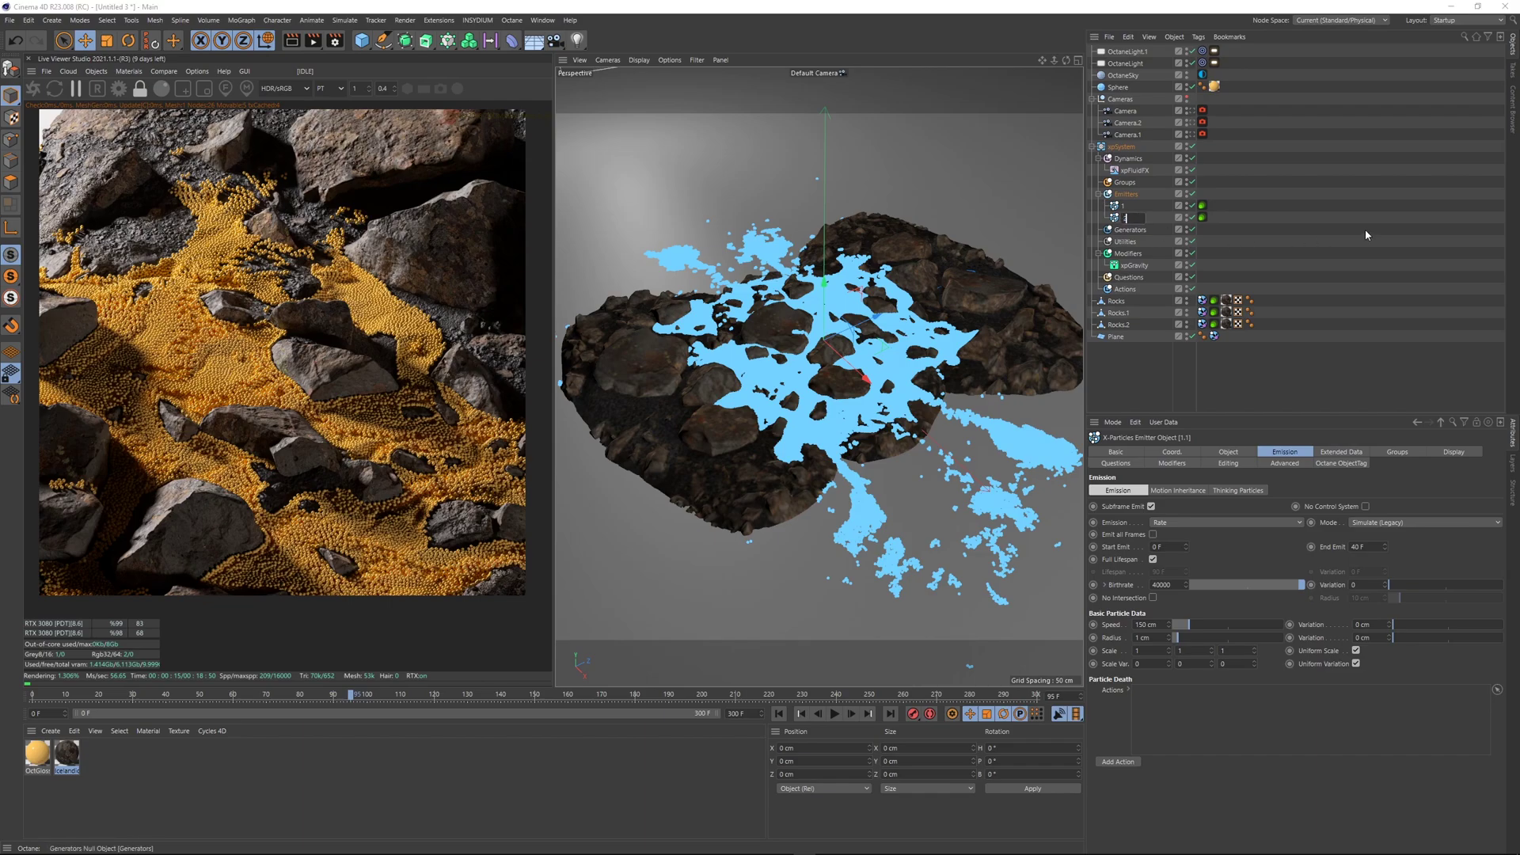
{"action": "left_click", "coordinate": [1120, 229]}
- Examine emitter 2's object properties to check which rock mesh it emits from
{"action": "left_click", "coordinate": [1117, 325]}
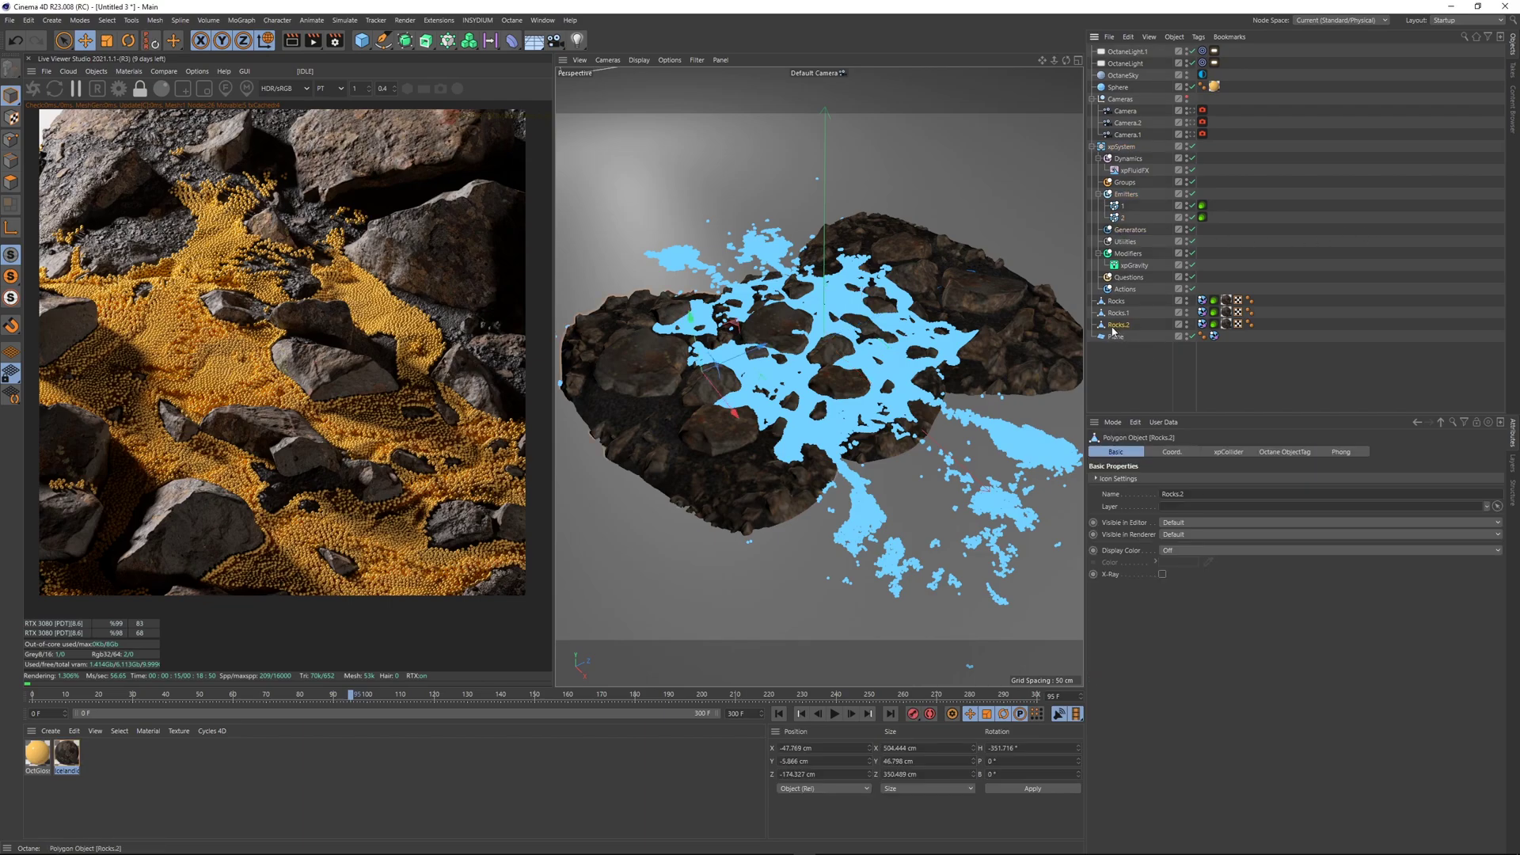
{"action": "left_click", "coordinate": [1123, 217]}
{"action": "left_click", "coordinate": [1227, 452]}
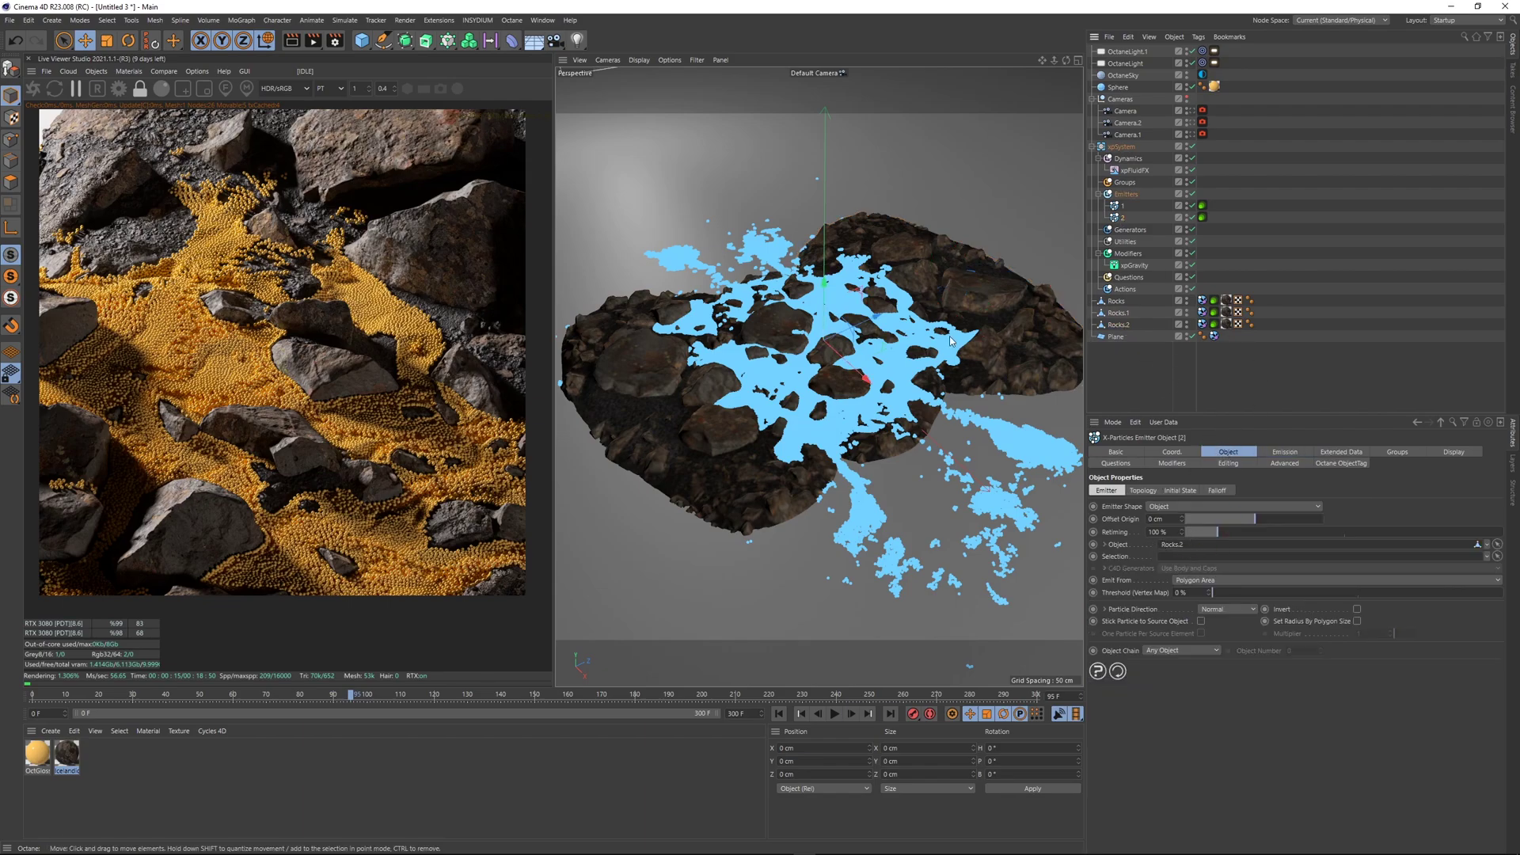
{"action": "left_click_drag", "start_coordinate": [887, 356], "coordinate": [854, 348], "text": "alt"}
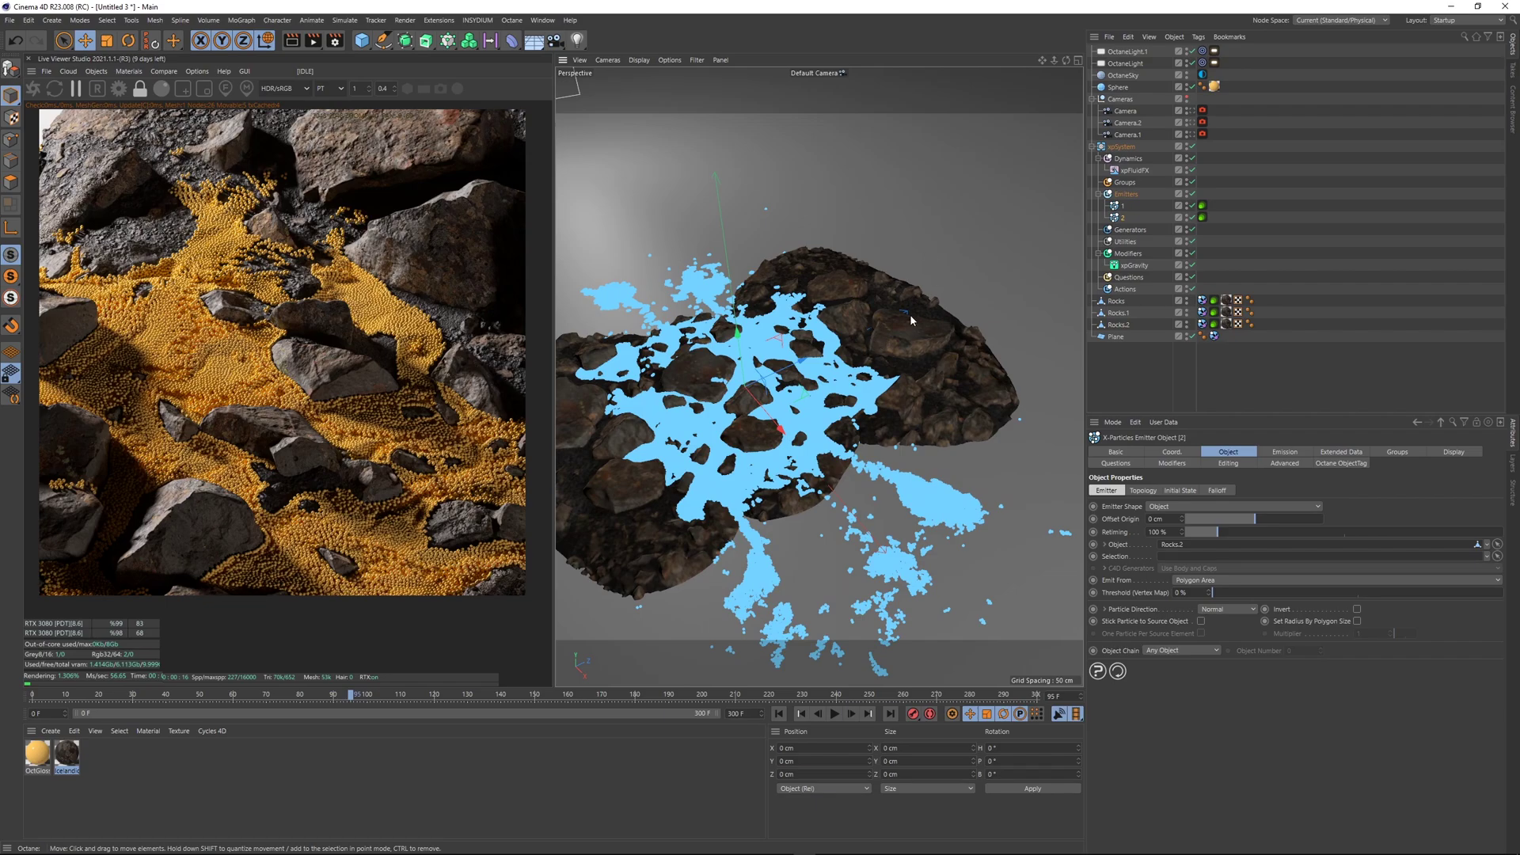
{"action": "left_click", "coordinate": [1402, 204]}
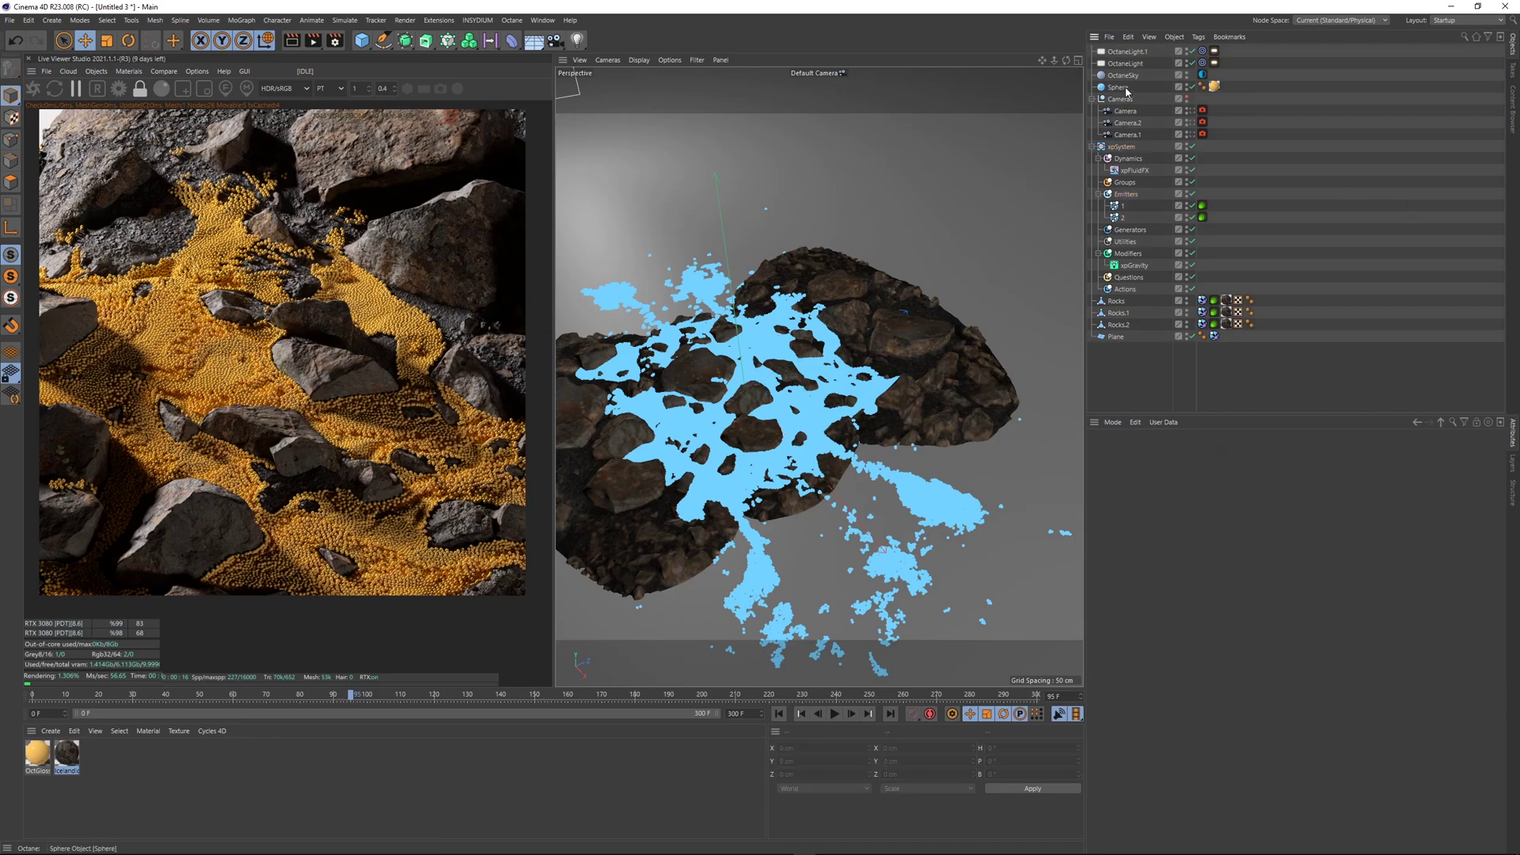
- Duplicate the particle sphere and rename the two spheres 1 and 2
{"action": "left_click_drag", "start_coordinate": [1125, 92], "coordinate": [1125, 95], "text": "ctrl"}
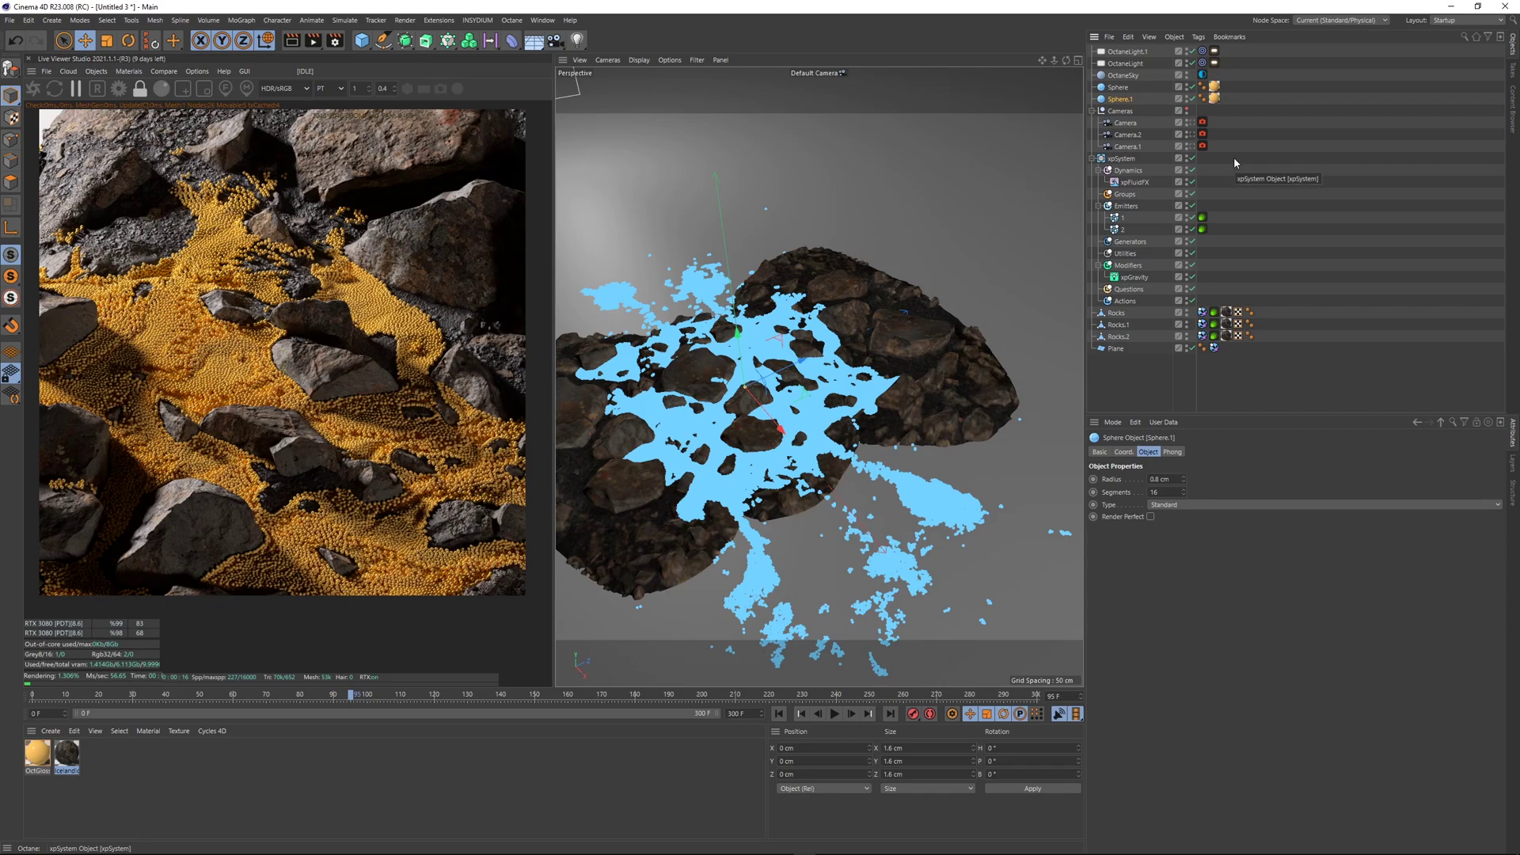
{"action": "double_click", "coordinate": [1119, 88]}
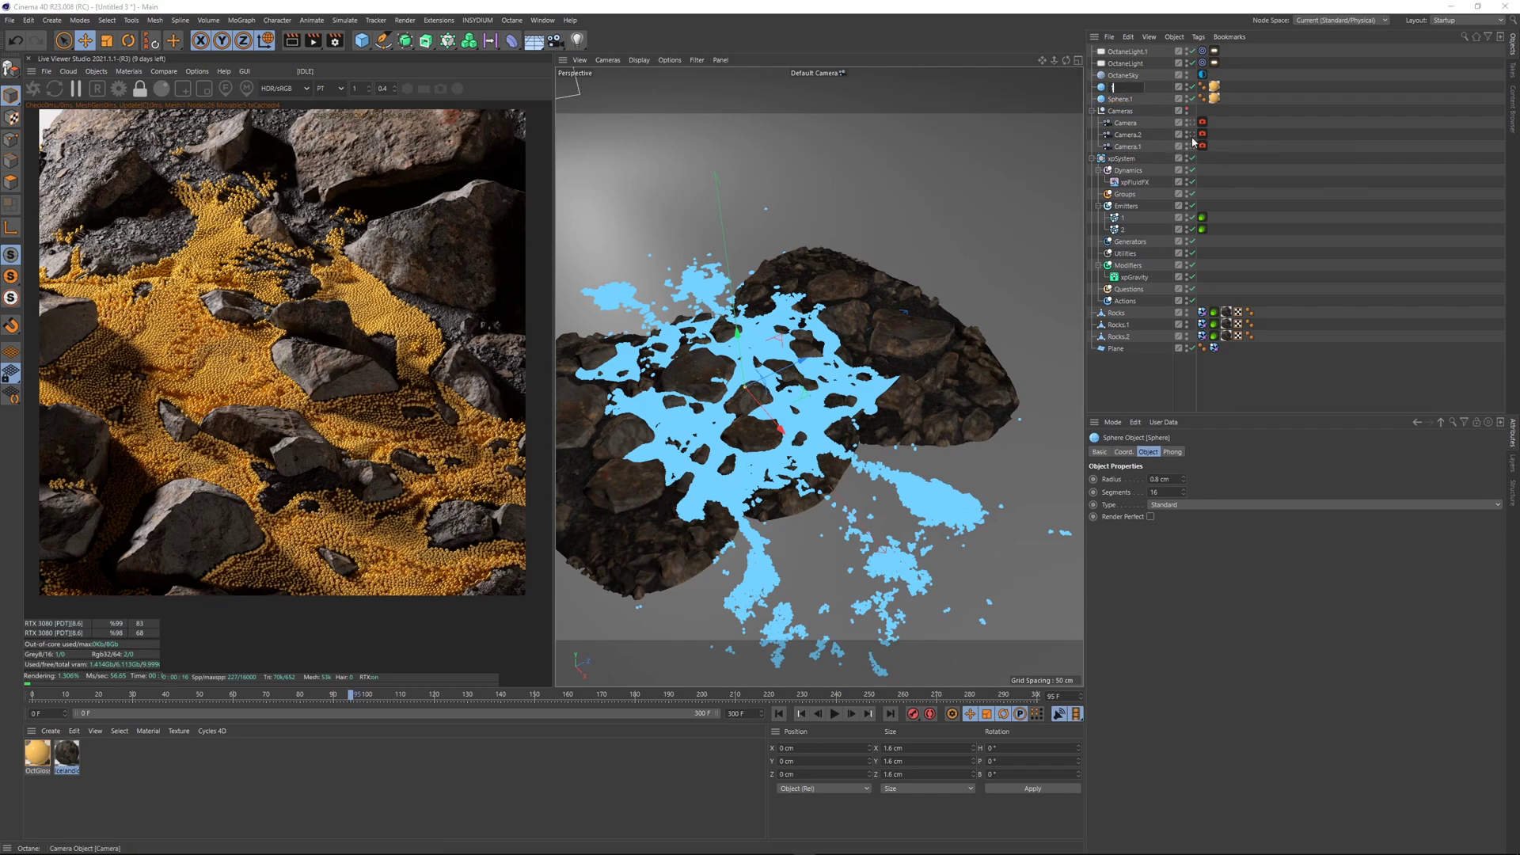
{"action": "type", "text": "1"}
{"action": "key", "text": "Return"}
{"action": "double_click", "coordinate": [1119, 99]}
{"action": "type", "text": "2"}
{"action": "key", "text": "Return"}
- Duplicate the gold glossy material and make the copy's diffuse color white with 0% saturation
{"action": "left_click", "coordinate": [1215, 98]}
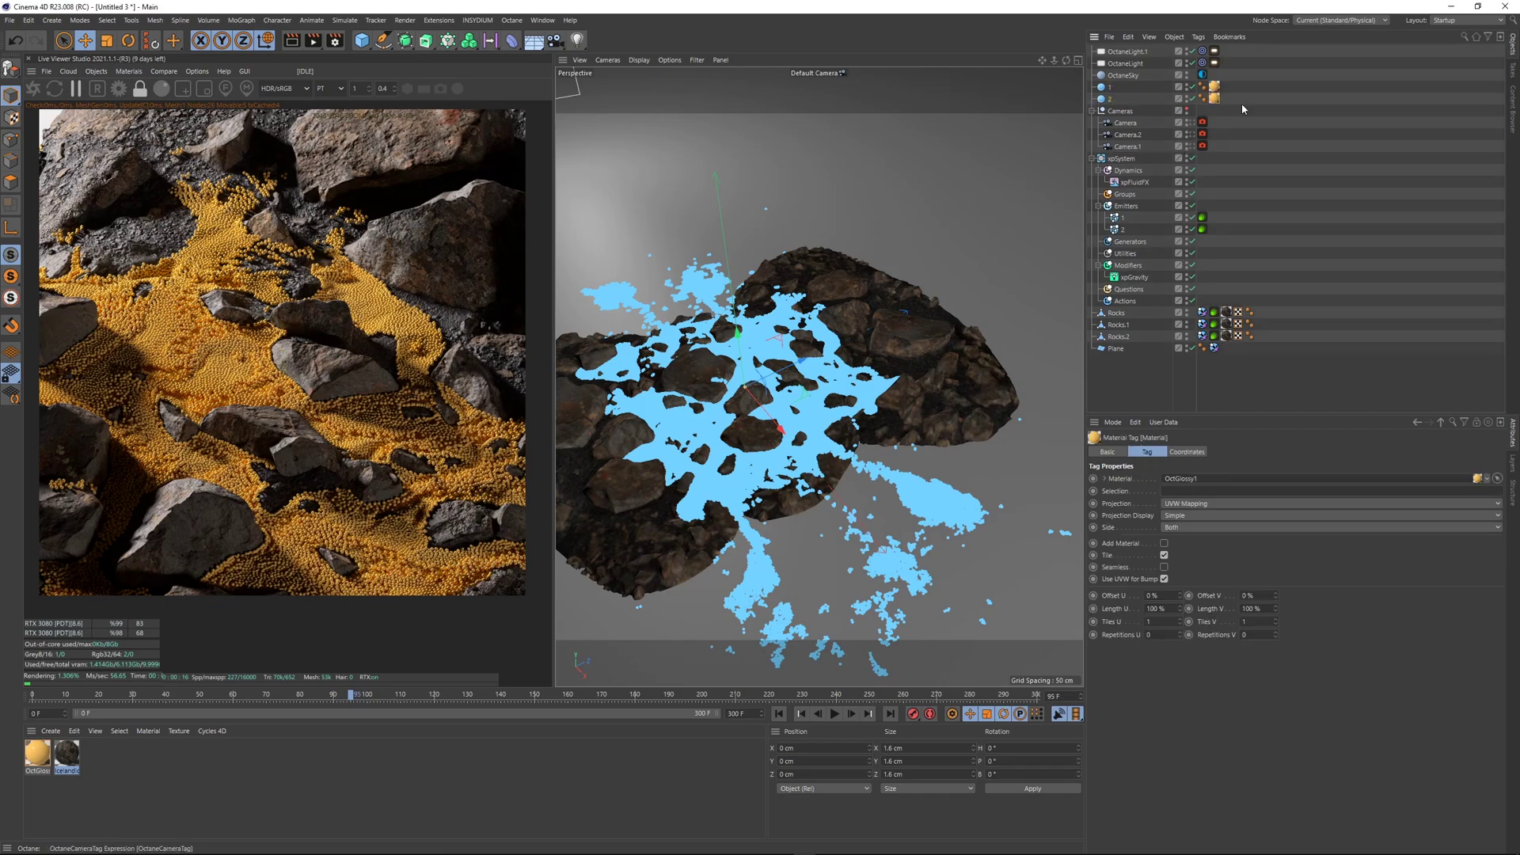
{"action": "left_click", "coordinate": [40, 756]}
{"action": "key", "text": "ctrl+c"}
{"action": "key", "text": "ctrl+v"}
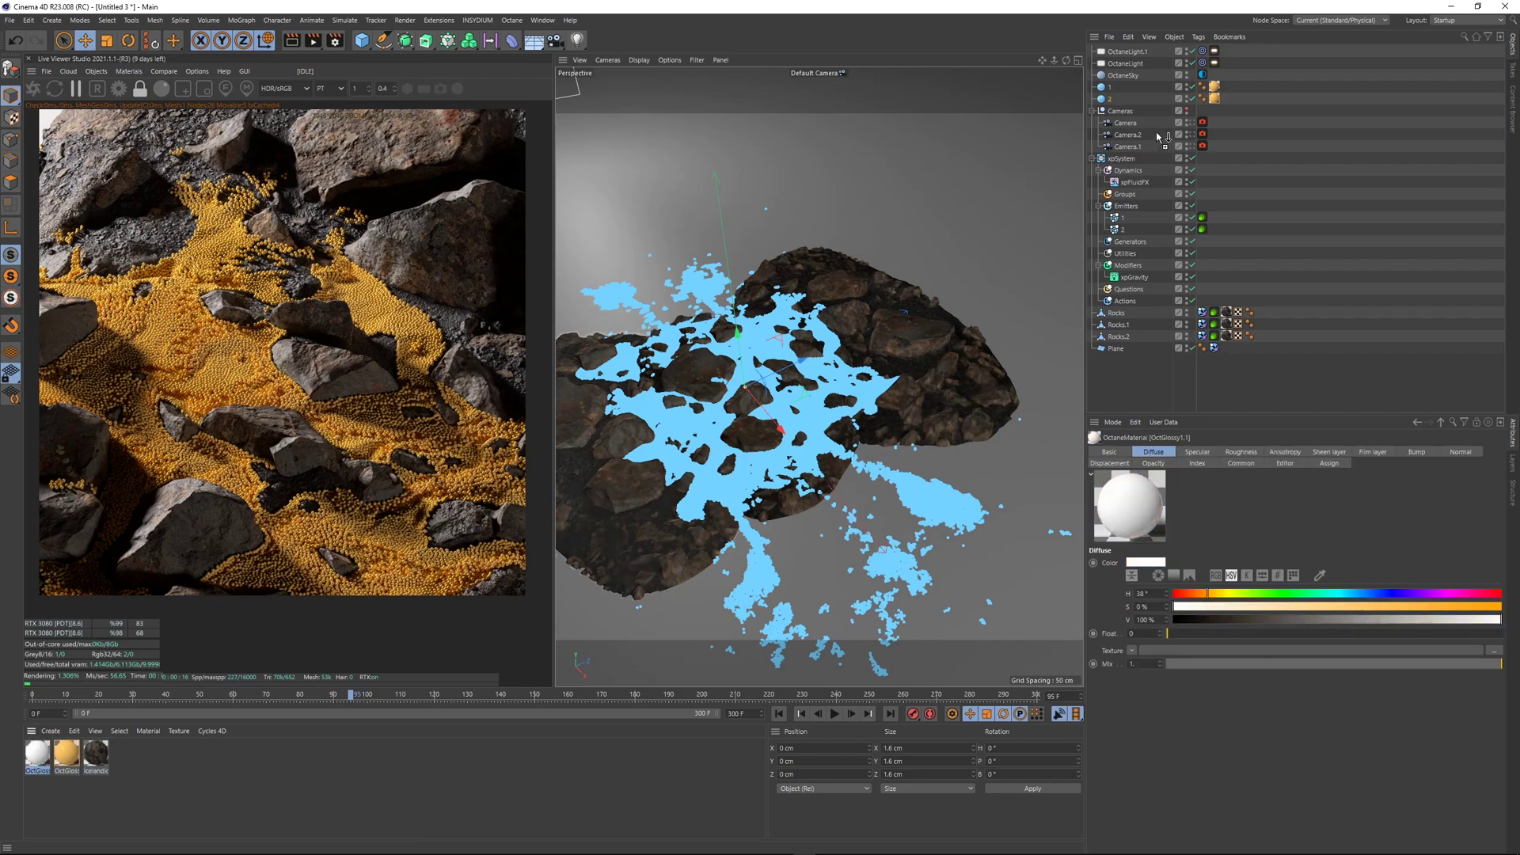
- Apply the white material to sphere 2 and assign that sphere as the particle geometry in emitter 2's Octane object tag
{"action": "left_click_drag", "start_coordinate": [1219, 105], "coordinate": [1217, 100]}
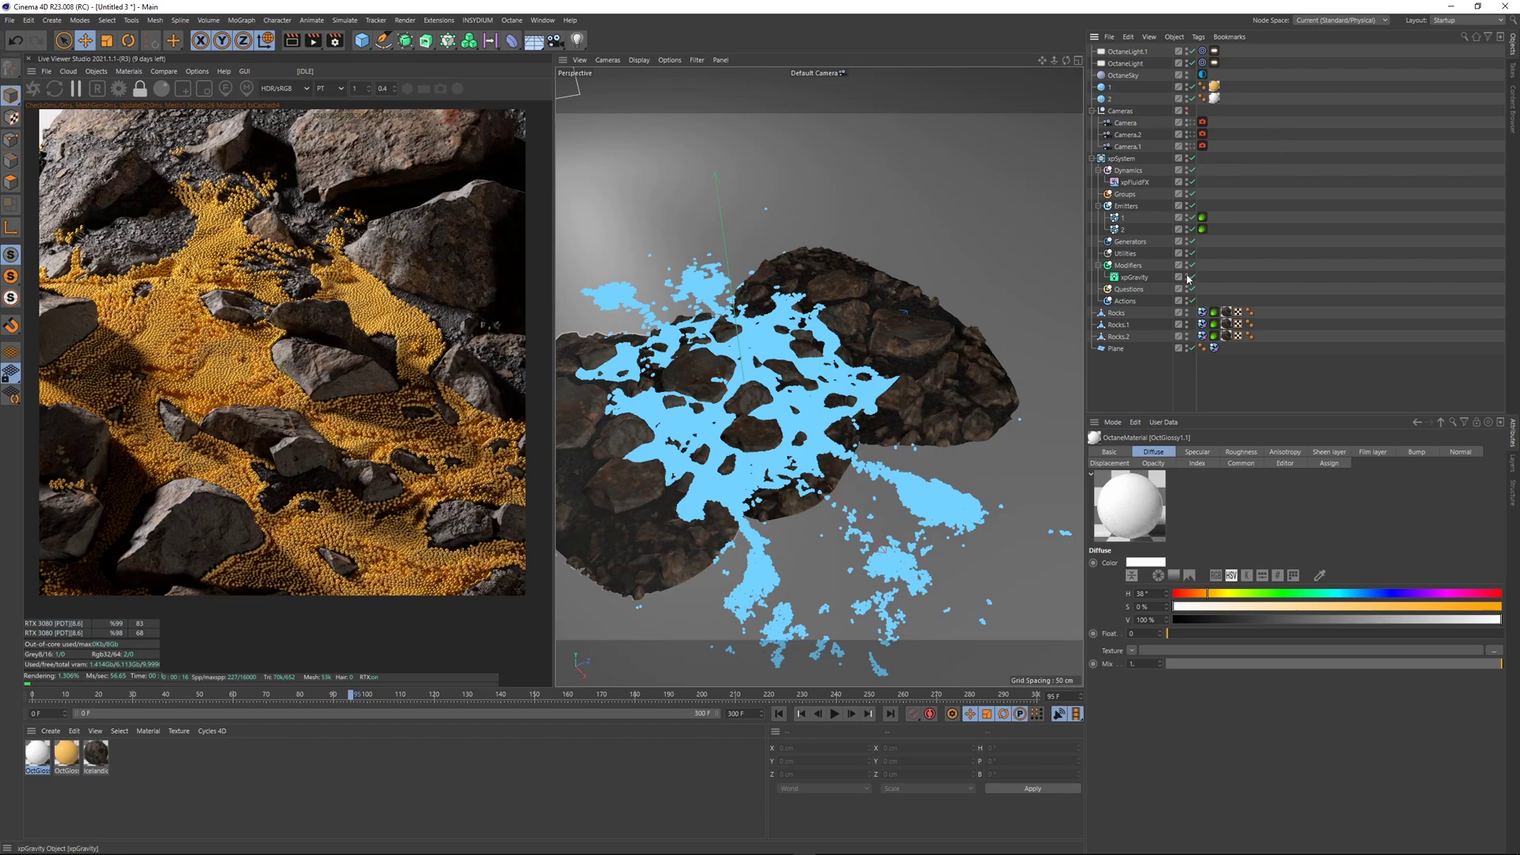
{"action": "left_click", "coordinate": [1203, 230]}
{"action": "left_click_drag", "start_coordinate": [1113, 98], "coordinate": [1197, 566]}
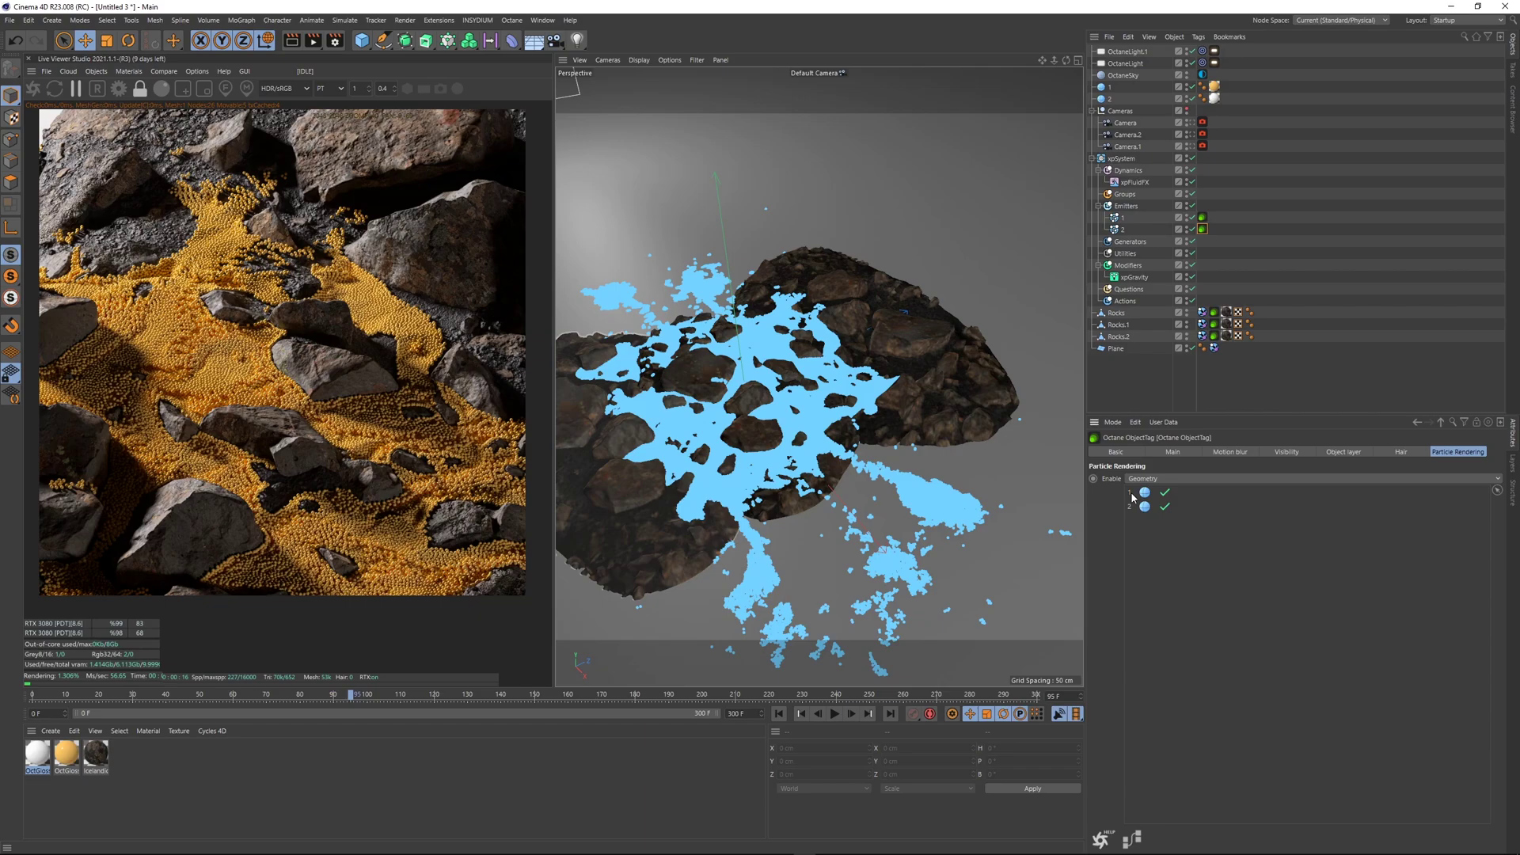
{"action": "left_click", "coordinate": [1279, 368]}
- Play the simulation briefly from frame 0 and check which rock meshes emit particles
{"action": "left_click", "coordinate": [780, 713]}
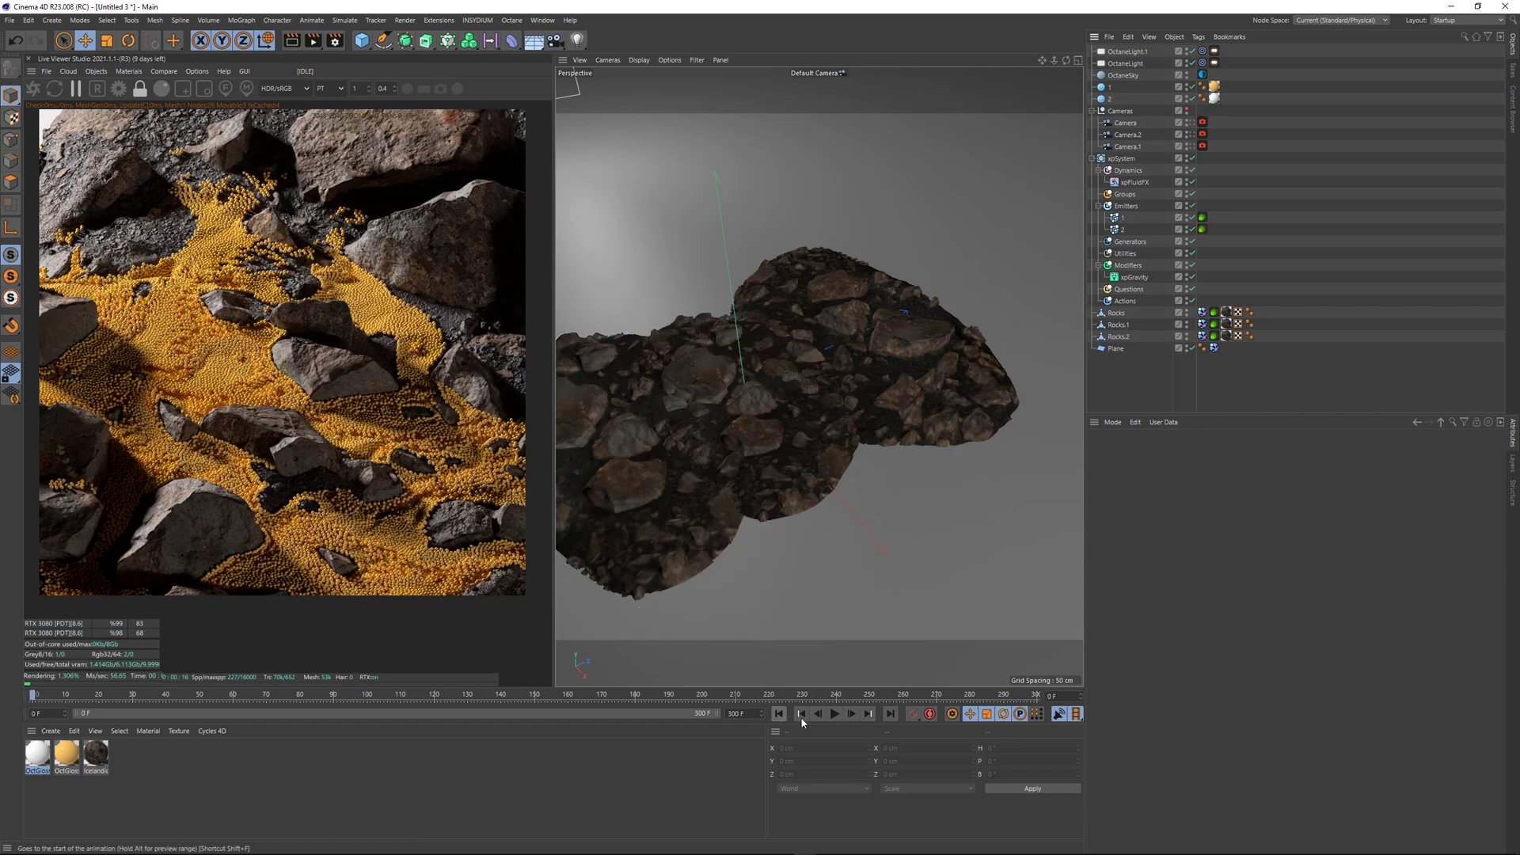
{"action": "left_click", "coordinate": [835, 713]}
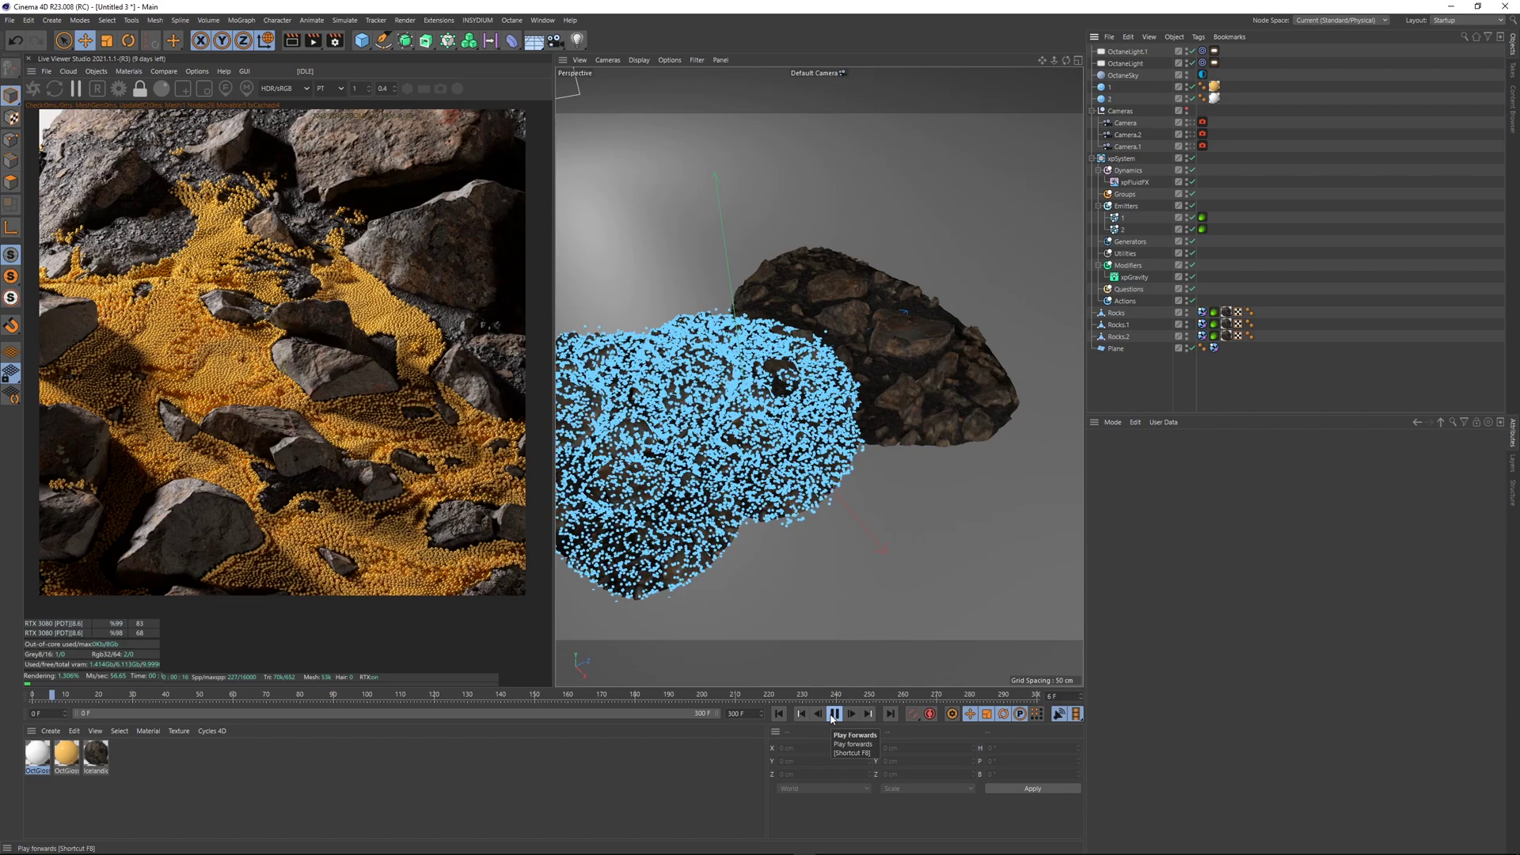
{"action": "left_click", "coordinate": [833, 715]}
{"action": "left_click_drag", "start_coordinate": [877, 374], "coordinate": [648, 388], "text": "alt"}
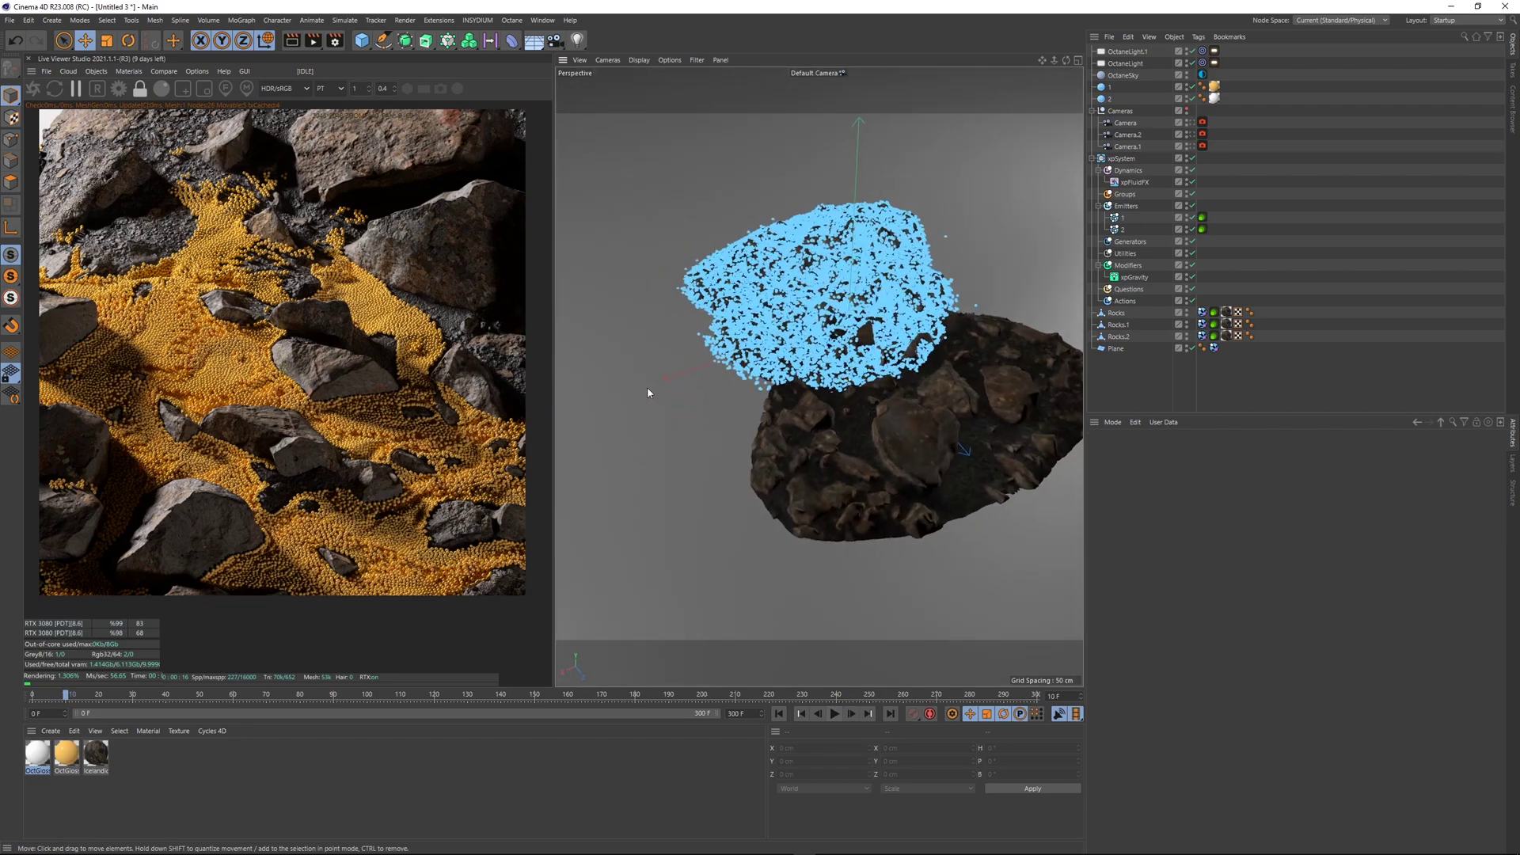
{"action": "left_click", "coordinate": [1195, 134]}
{"action": "left_click", "coordinate": [1195, 134]}
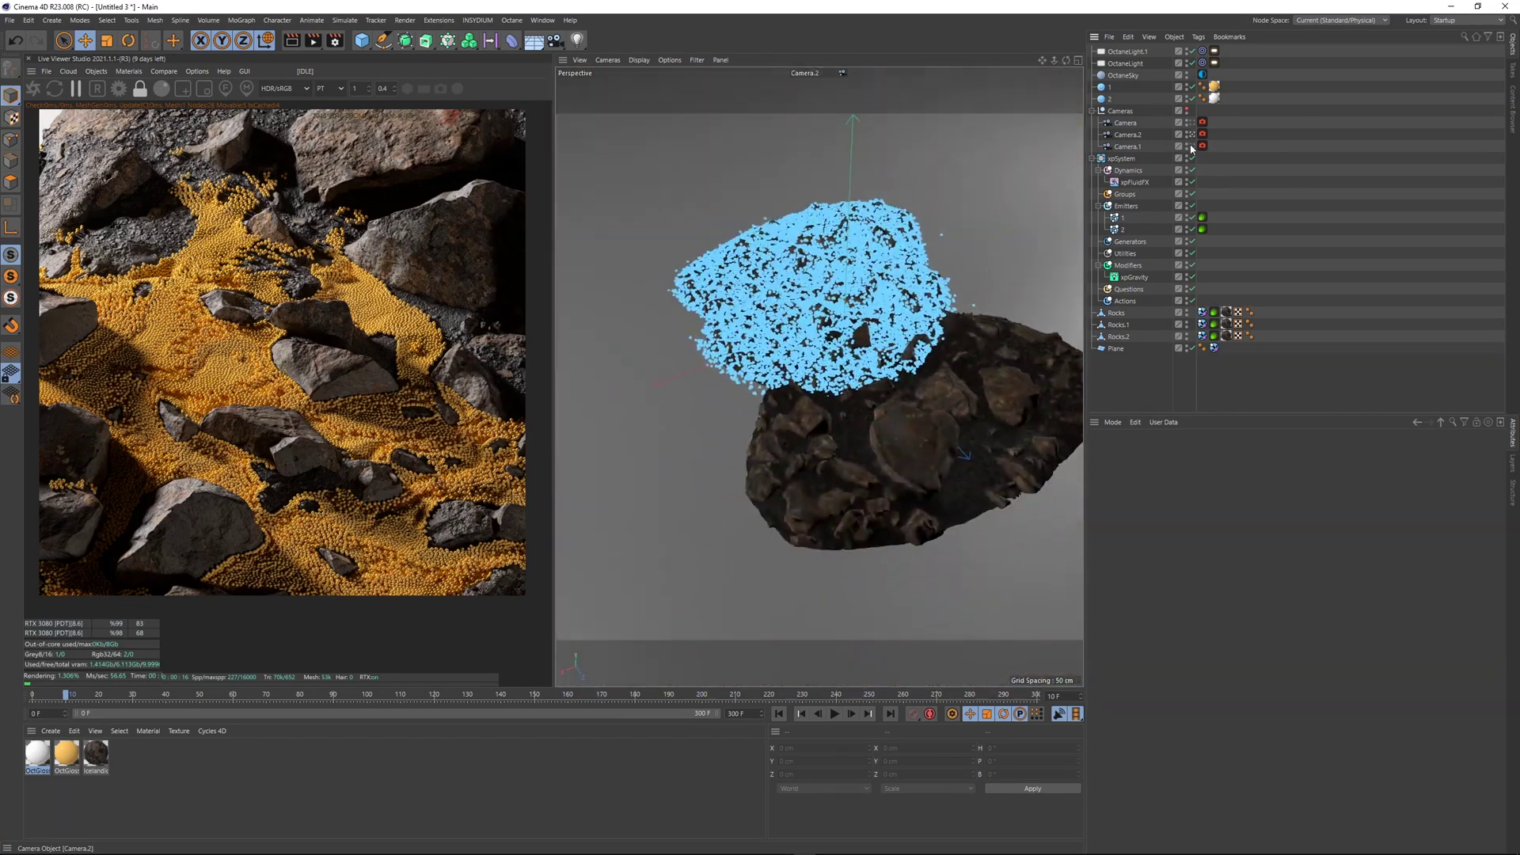
- Set emitter 2's source object to Rocks.1
{"action": "left_click", "coordinate": [1119, 230]}
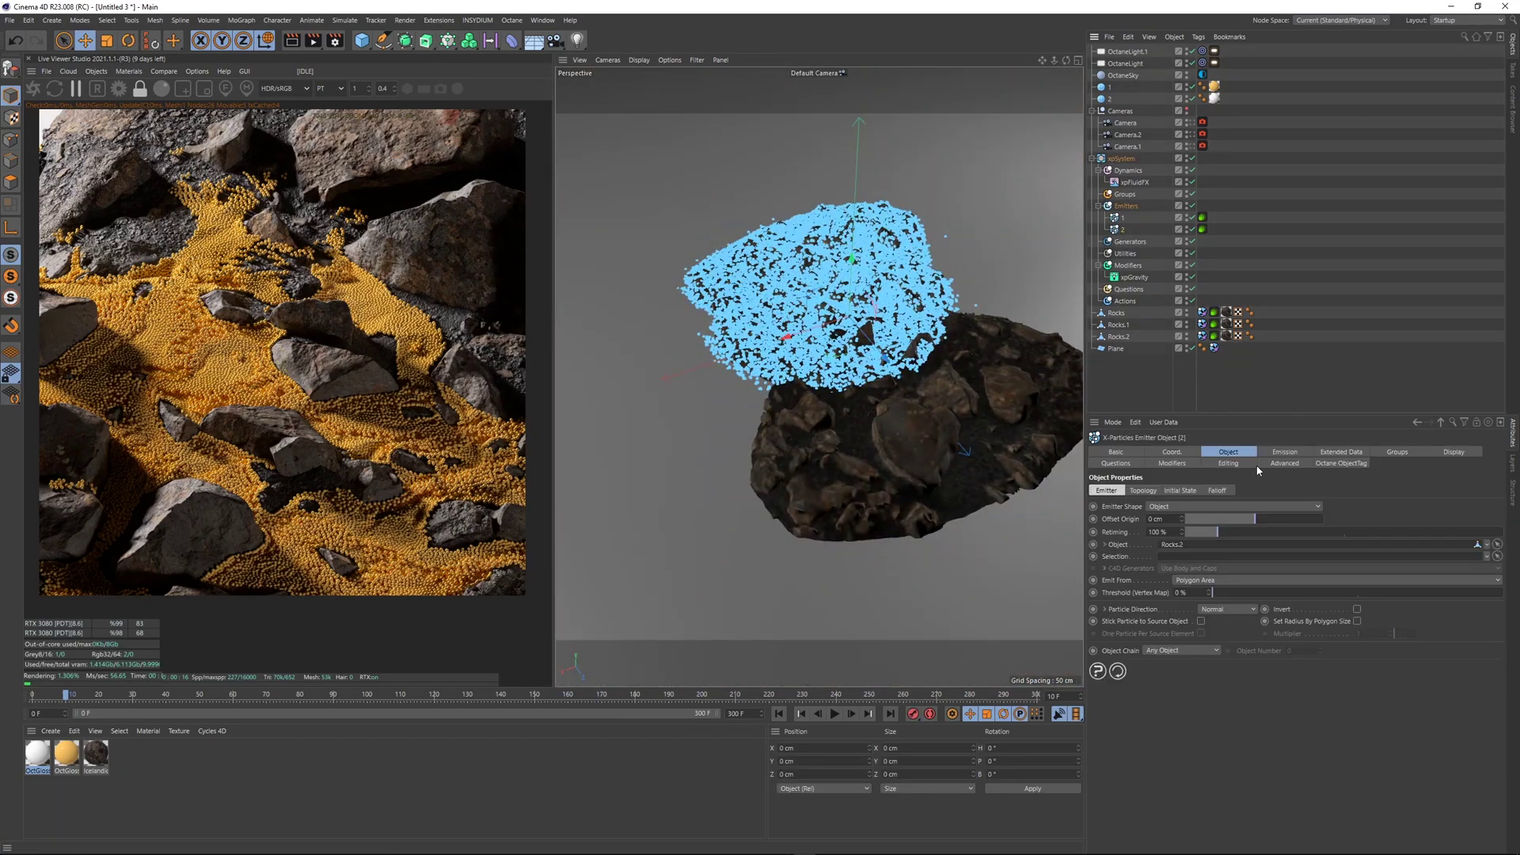
{"action": "left_click", "coordinate": [1118, 324]}
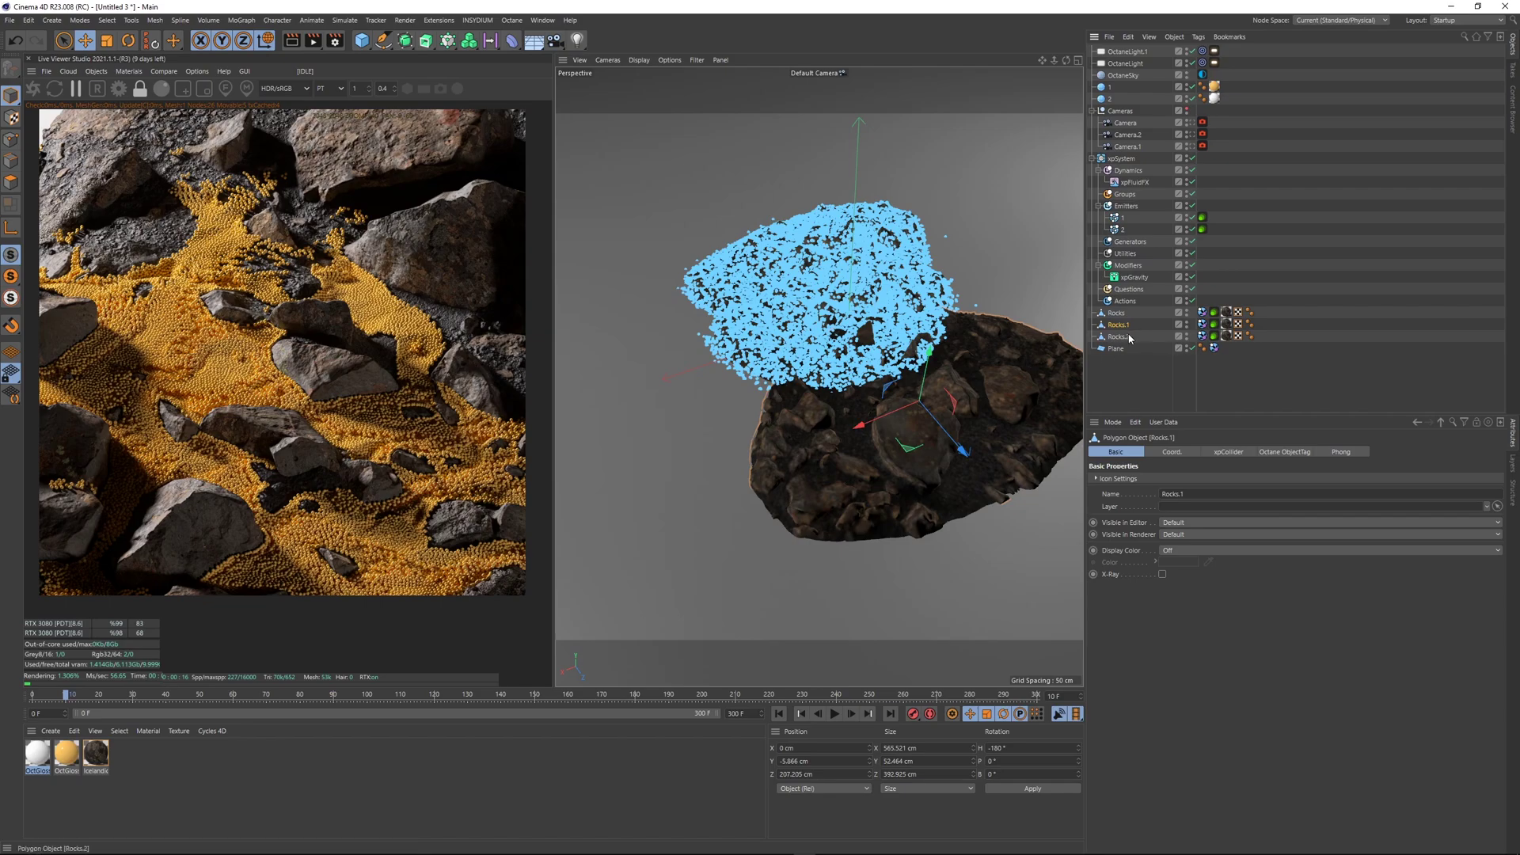
{"action": "left_click", "coordinate": [1122, 229]}
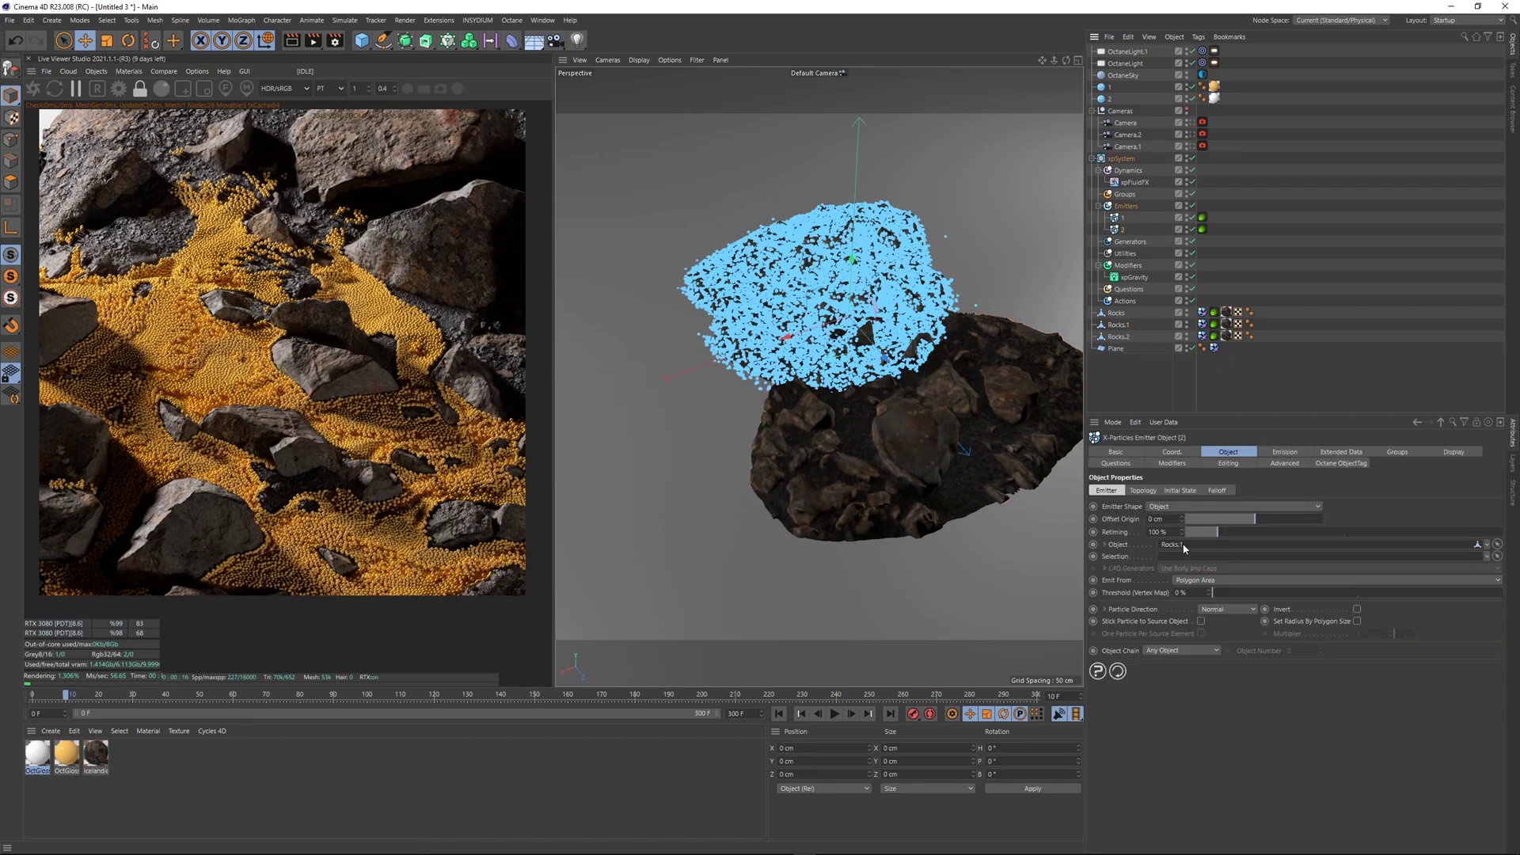
{"action": "left_click", "coordinate": [1351, 325]}
- Replay the simulation from the start to frame 92 while looking through Camera, and render that frame in the Octane Live Viewer
{"action": "left_click", "coordinate": [801, 714]}
{"action": "left_click", "coordinate": [833, 714]}
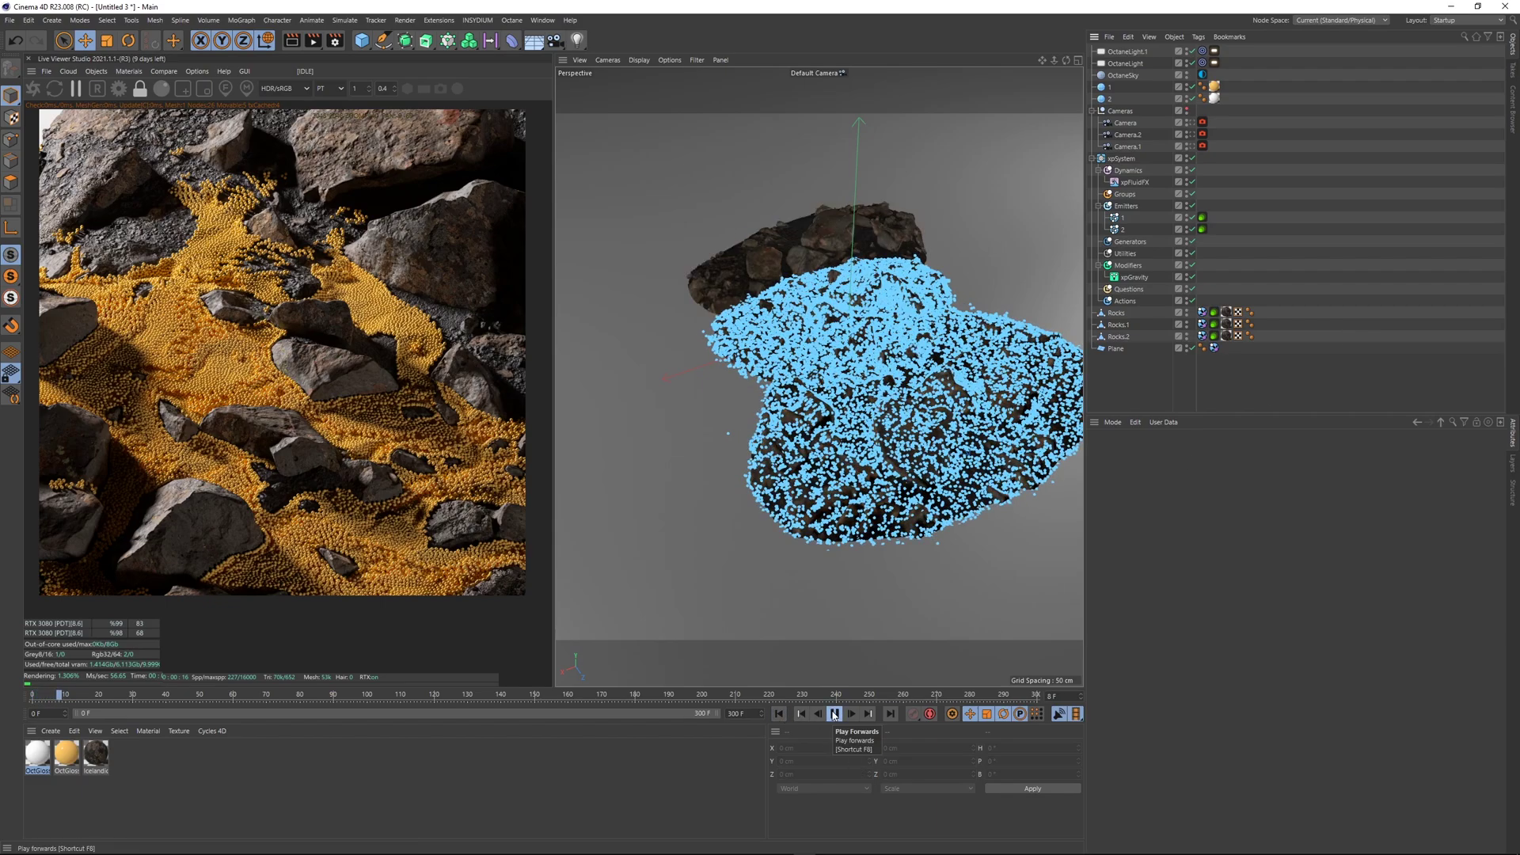
{"action": "left_click", "coordinate": [1203, 122]}
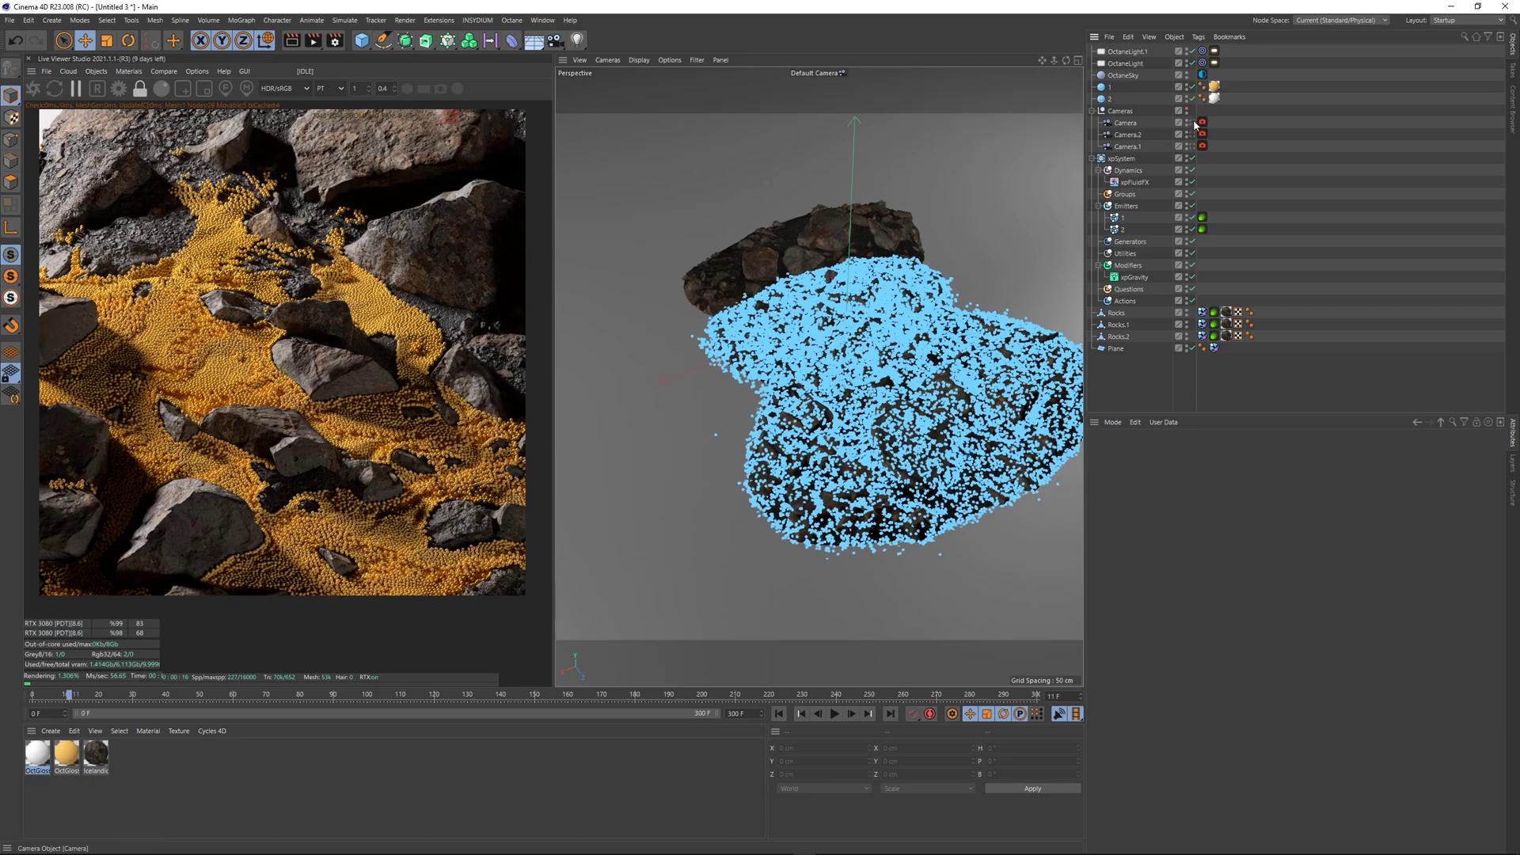
{"action": "left_click", "coordinate": [833, 714]}
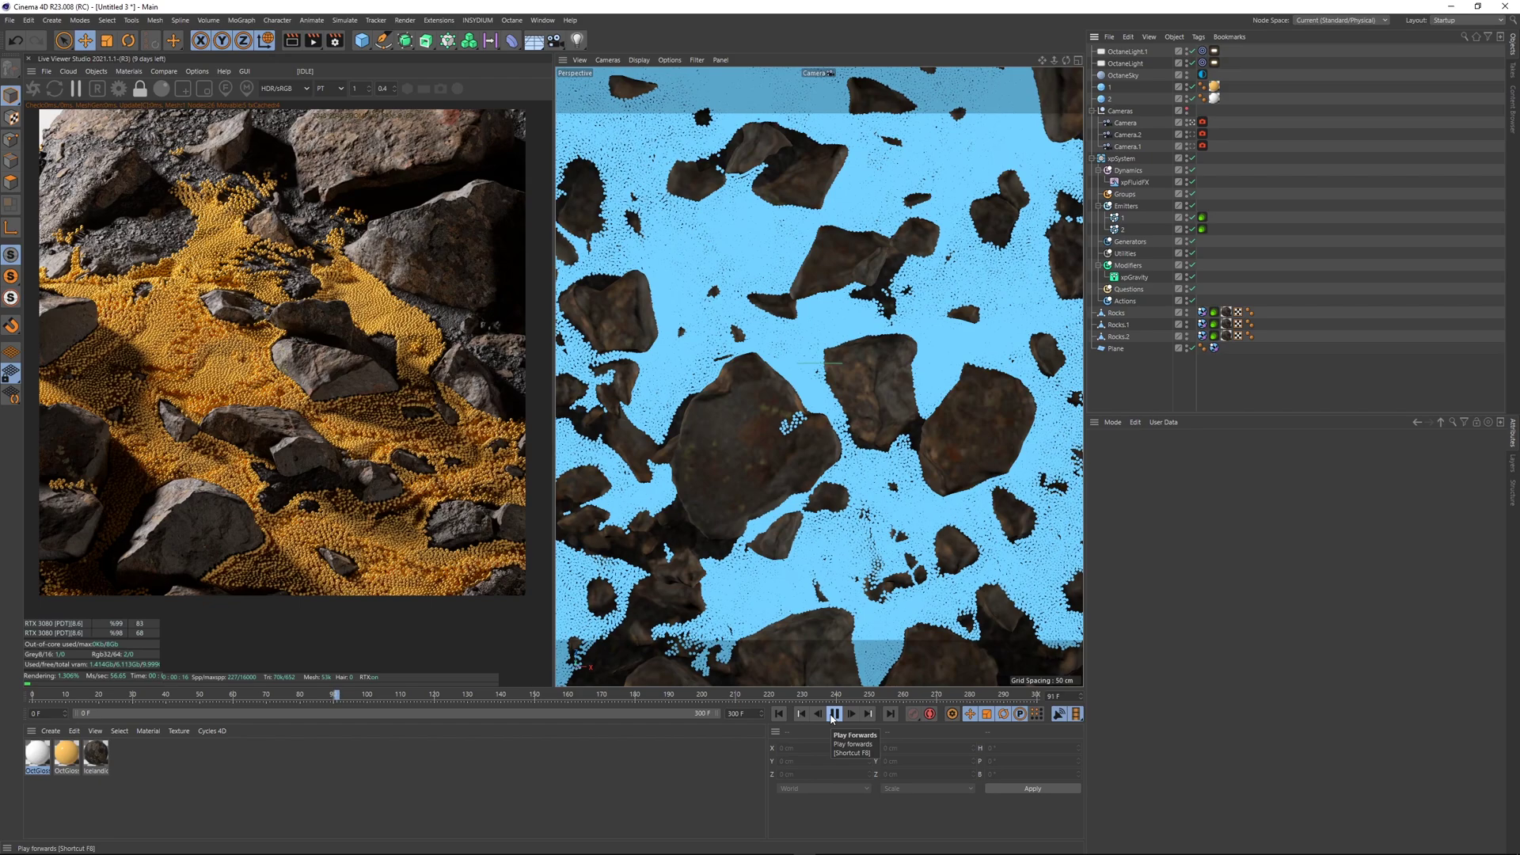
{"action": "left_click", "coordinate": [833, 715]}
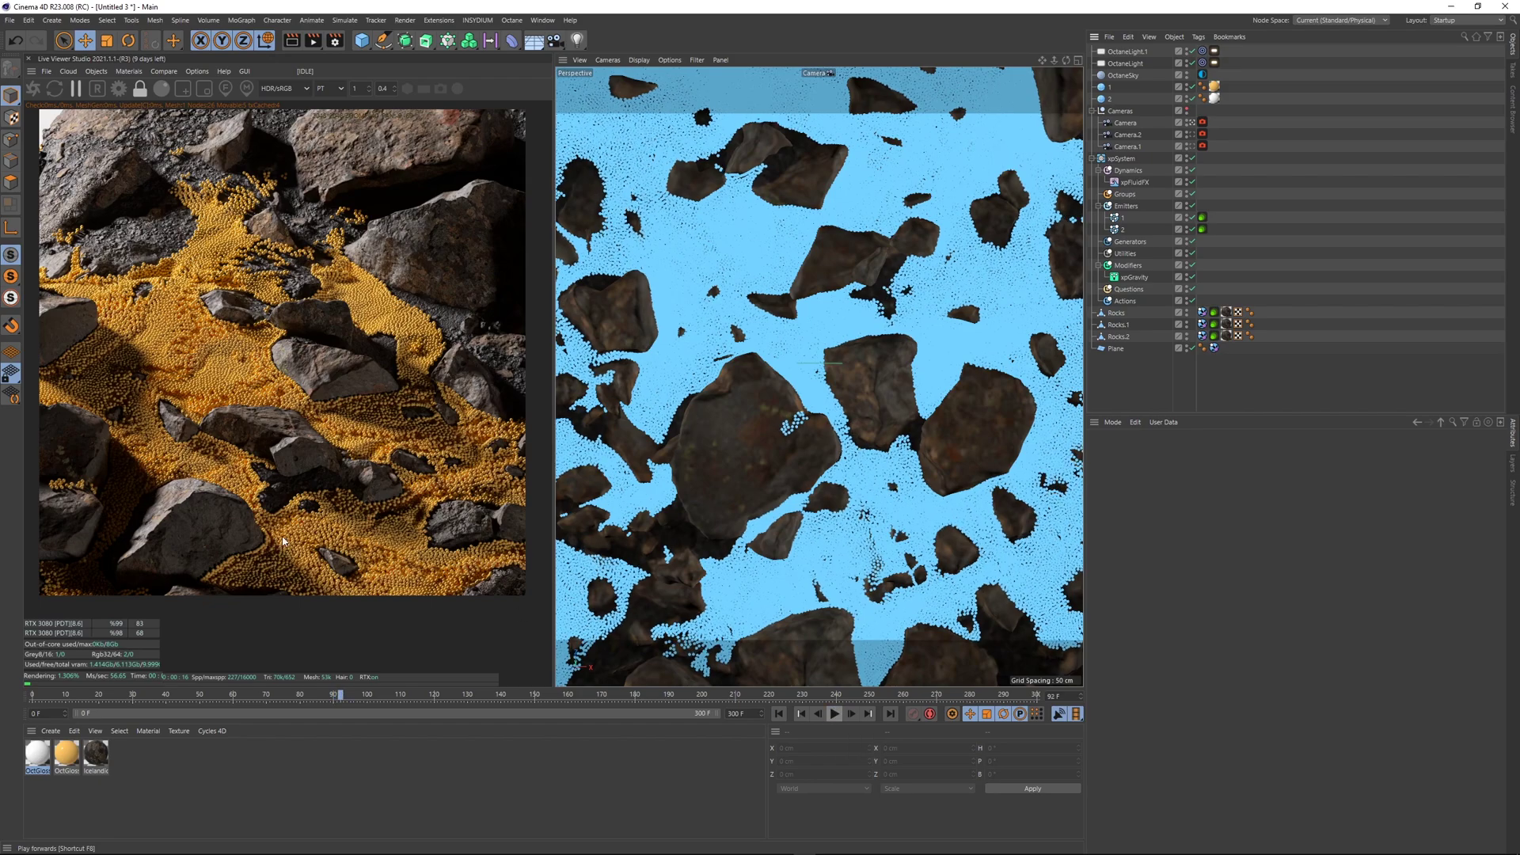
{"action": "left_click", "coordinate": [32, 89]}
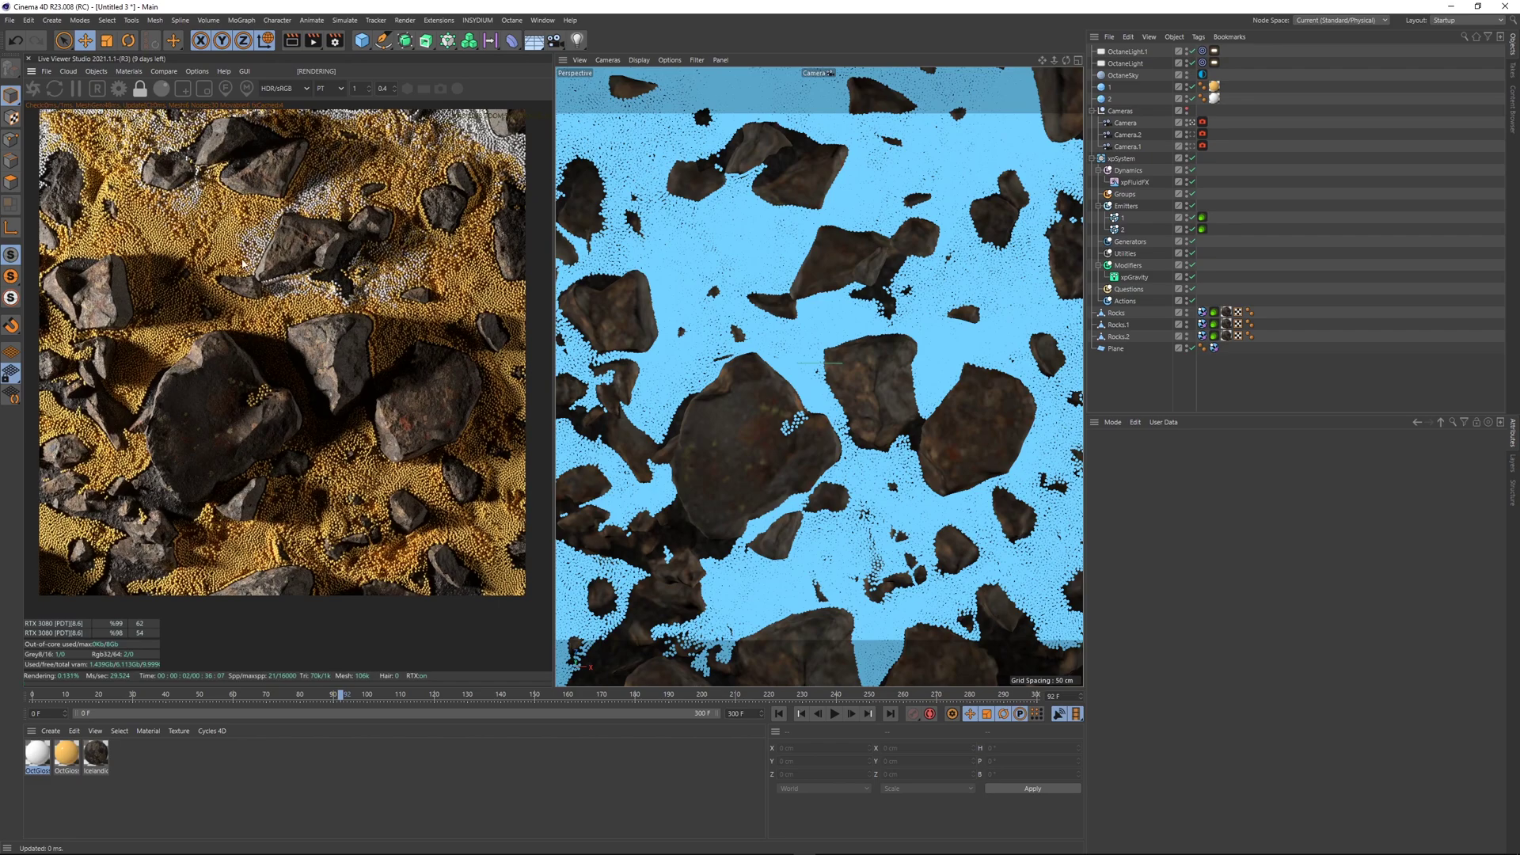
- Duplicate the top-down Camera, look through the copy and shift it to a Z position of 520.587 cm
{"action": "left_click", "coordinate": [1125, 123]}
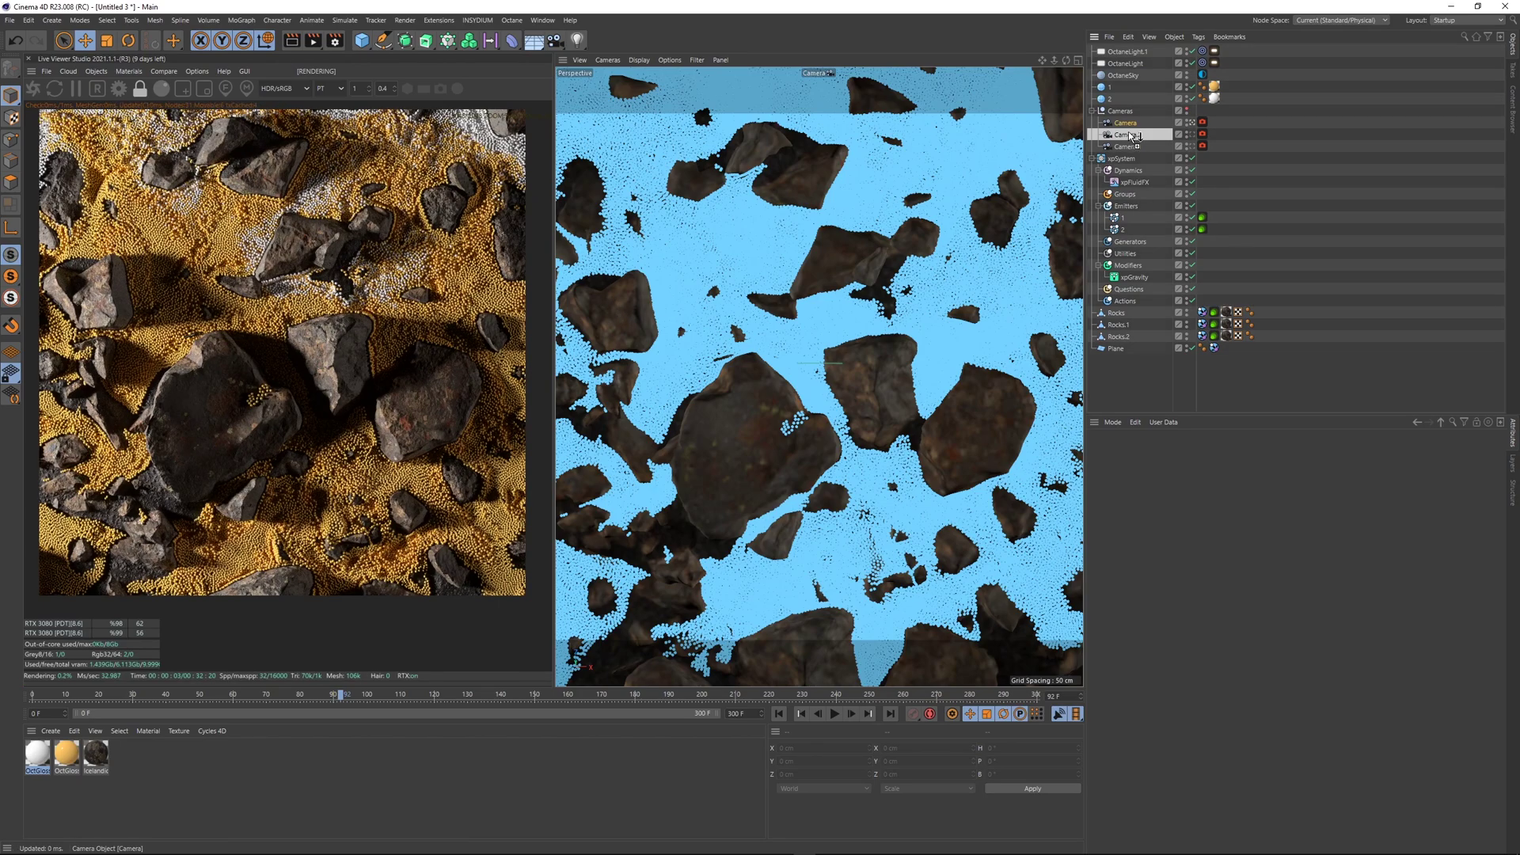
{"action": "left_click_drag", "start_coordinate": [1132, 135], "coordinate": [1132, 137], "text": "ctrl"}
{"action": "left_click", "coordinate": [1174, 463]}
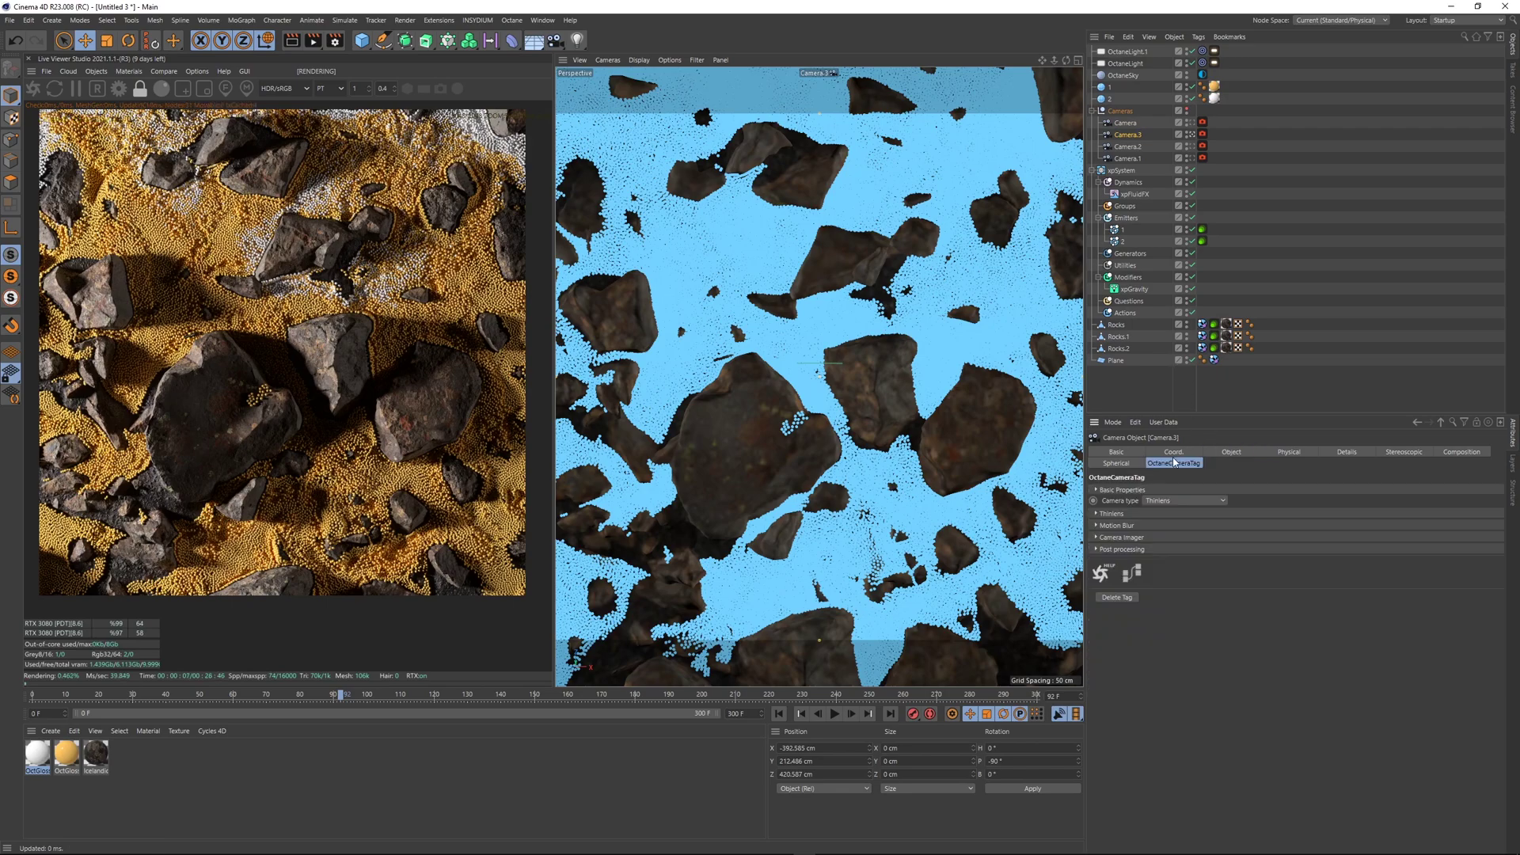
{"action": "left_click", "coordinate": [1171, 453]}
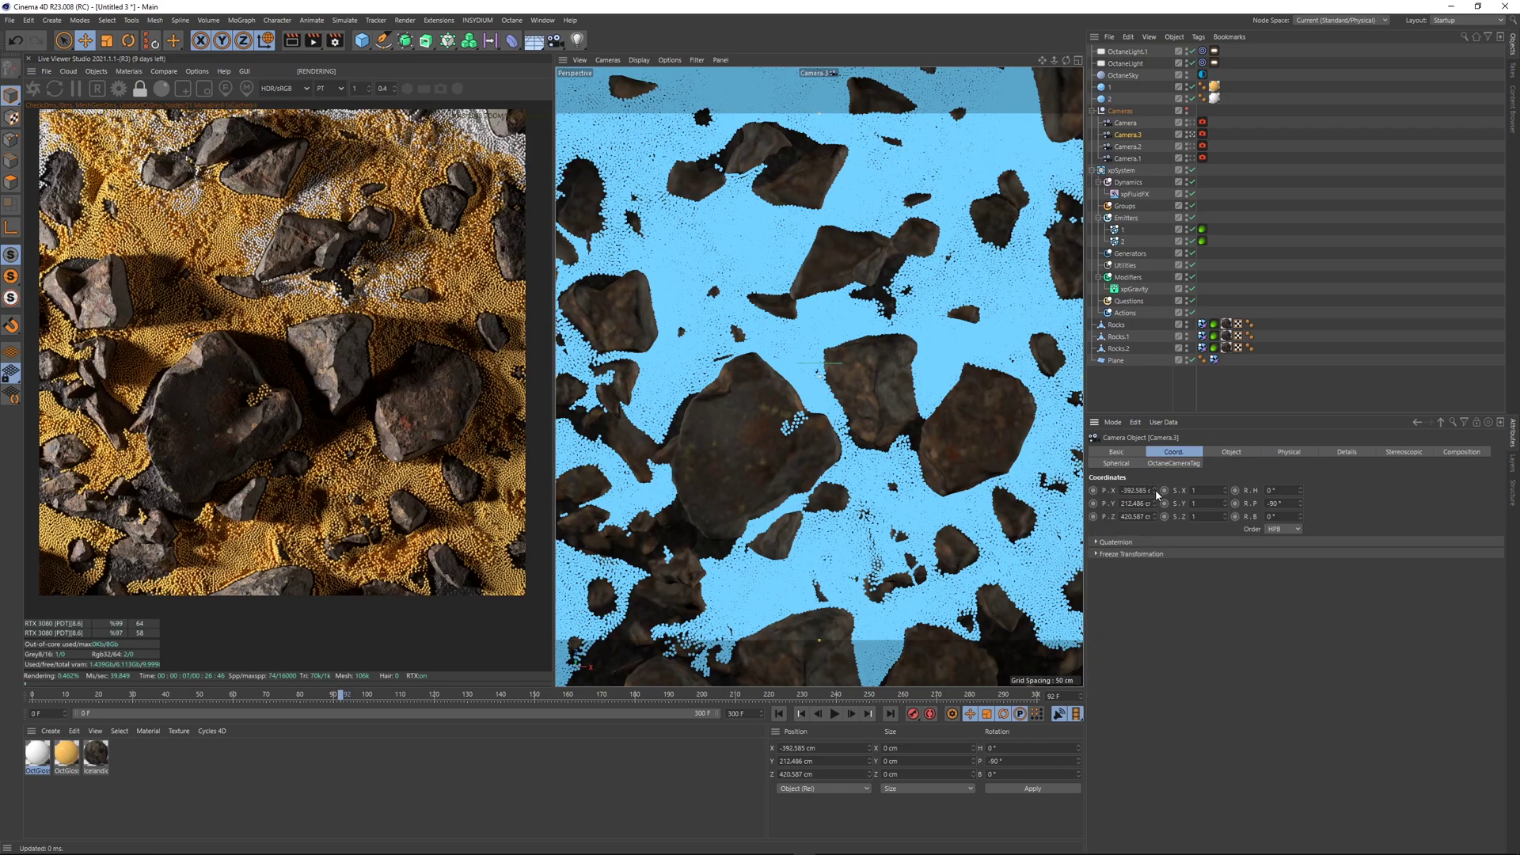
{"action": "left_click_drag", "start_coordinate": [1158, 521], "coordinate": [1158, 479]}
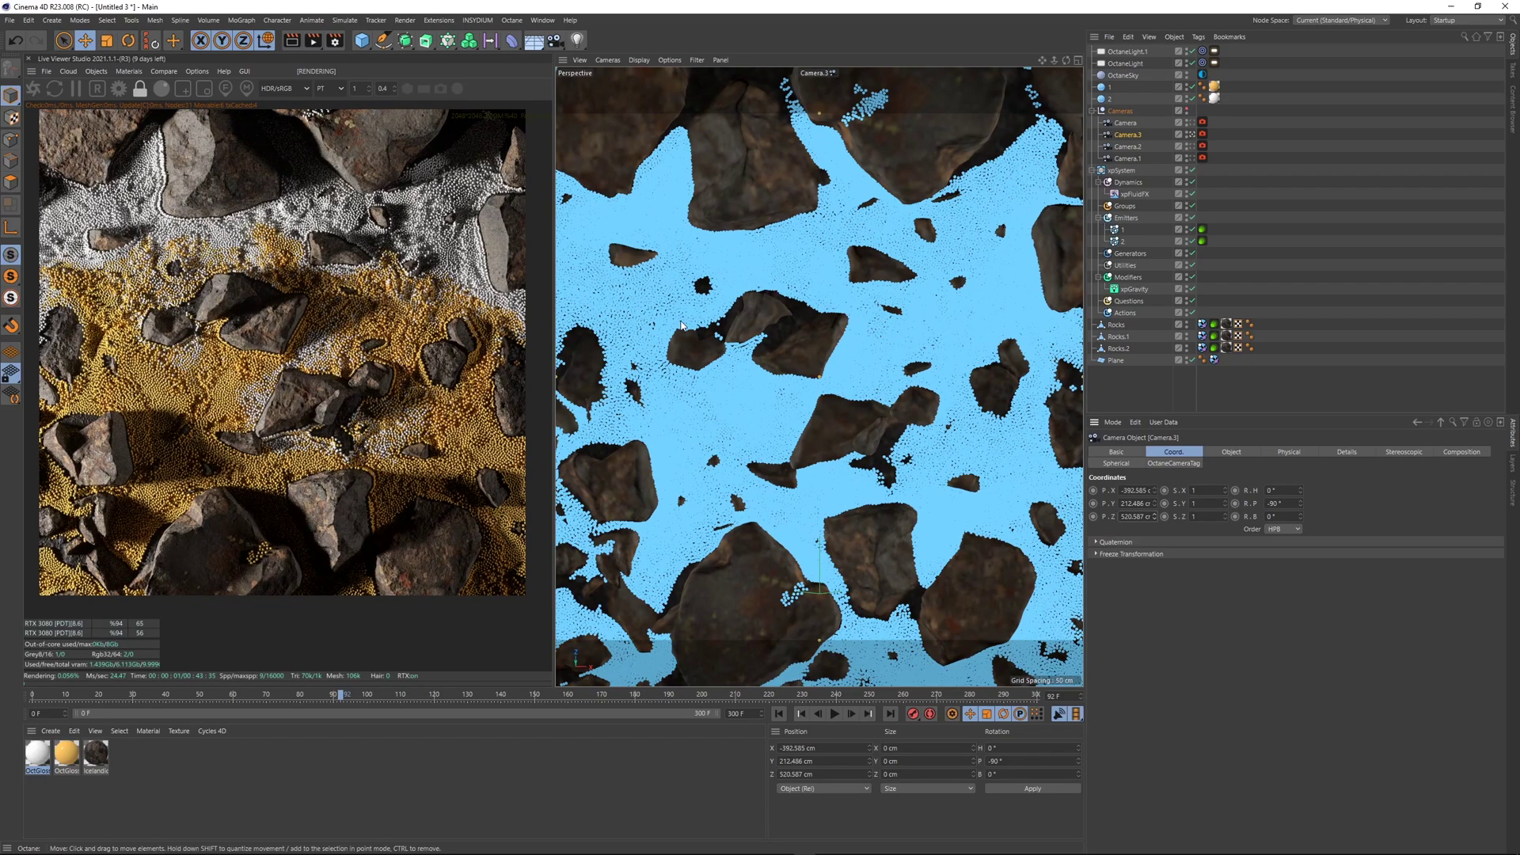
- Reframe Camera.3 as a closer angled view of the gold and white particles meeting, with heading about 29.6° and pitch about -47.6°
{"action": "middle_click_drag", "start_coordinate": [677, 299], "coordinate": [898, 390], "text": "alt"}
{"action": "scroll", "coordinate": [898, 390], "scroll_direction": "down", "scroll_amount": 1}
{"action": "left_click_drag", "start_coordinate": [899, 390], "coordinate": [744, 365], "text": "alt"}
{"action": "right_click_drag", "start_coordinate": [711, 377], "coordinate": [752, 330], "text": "alt"}
{"action": "middle_click_drag", "start_coordinate": [726, 445], "coordinate": [833, 348], "text": "alt"}
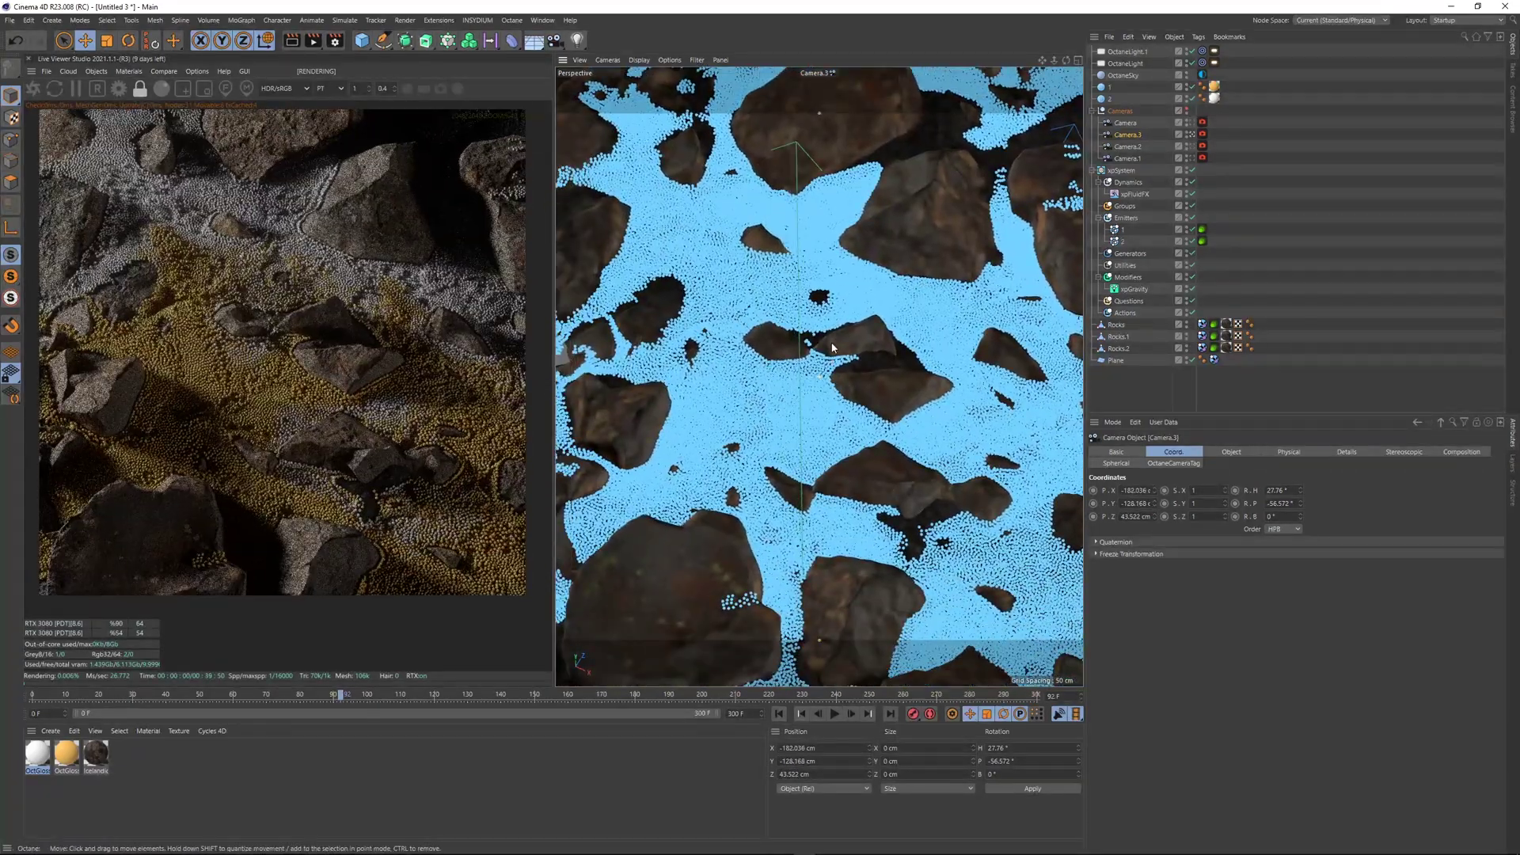
{"action": "right_click_drag", "start_coordinate": [806, 373], "coordinate": [833, 335], "text": "alt"}
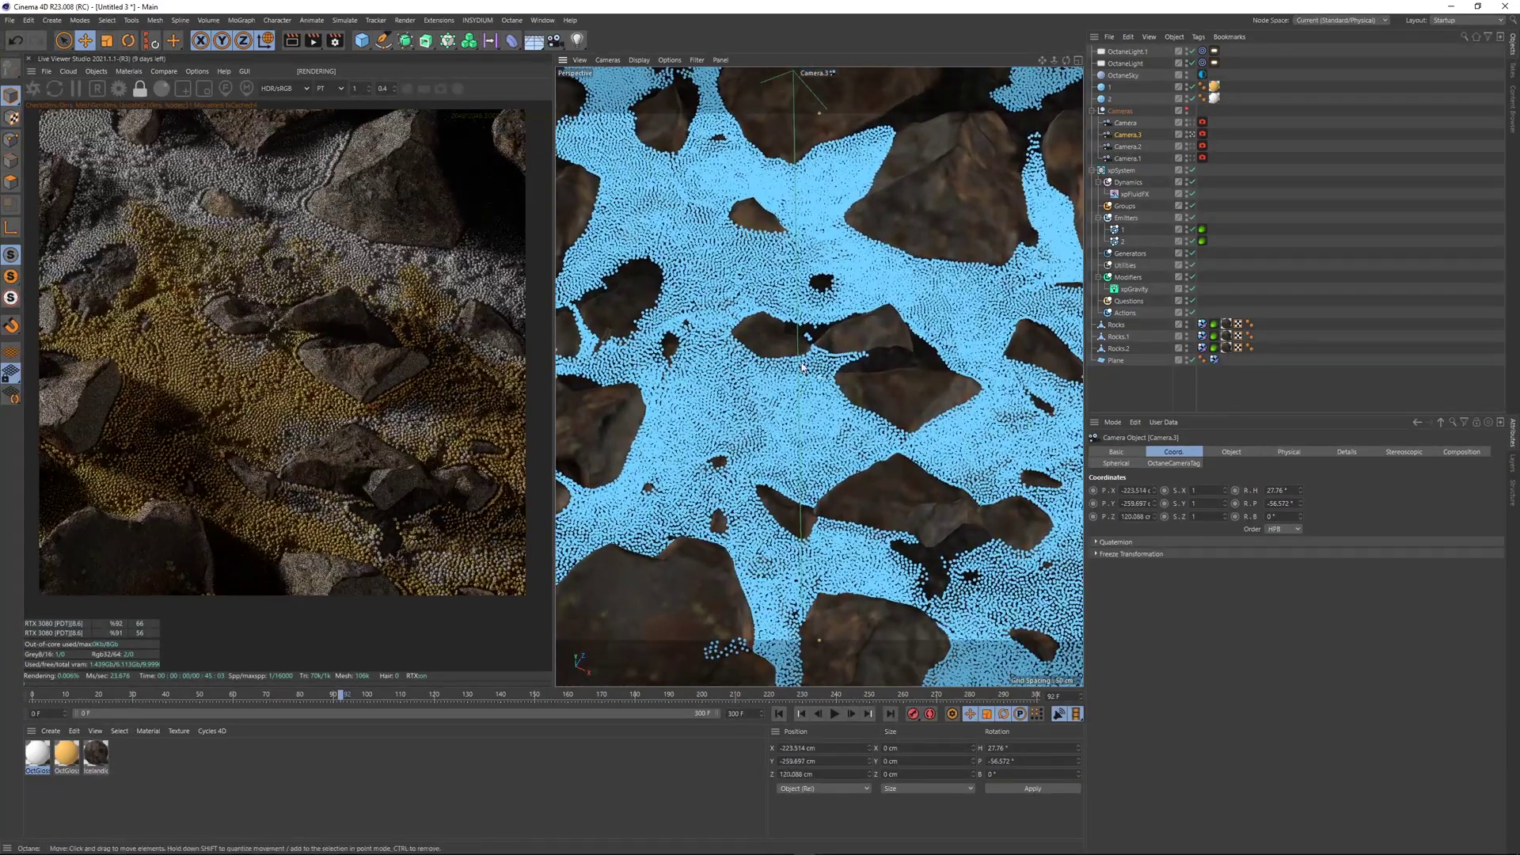
{"action": "left_click_drag", "start_coordinate": [834, 365], "coordinate": [830, 341], "text": "alt"}
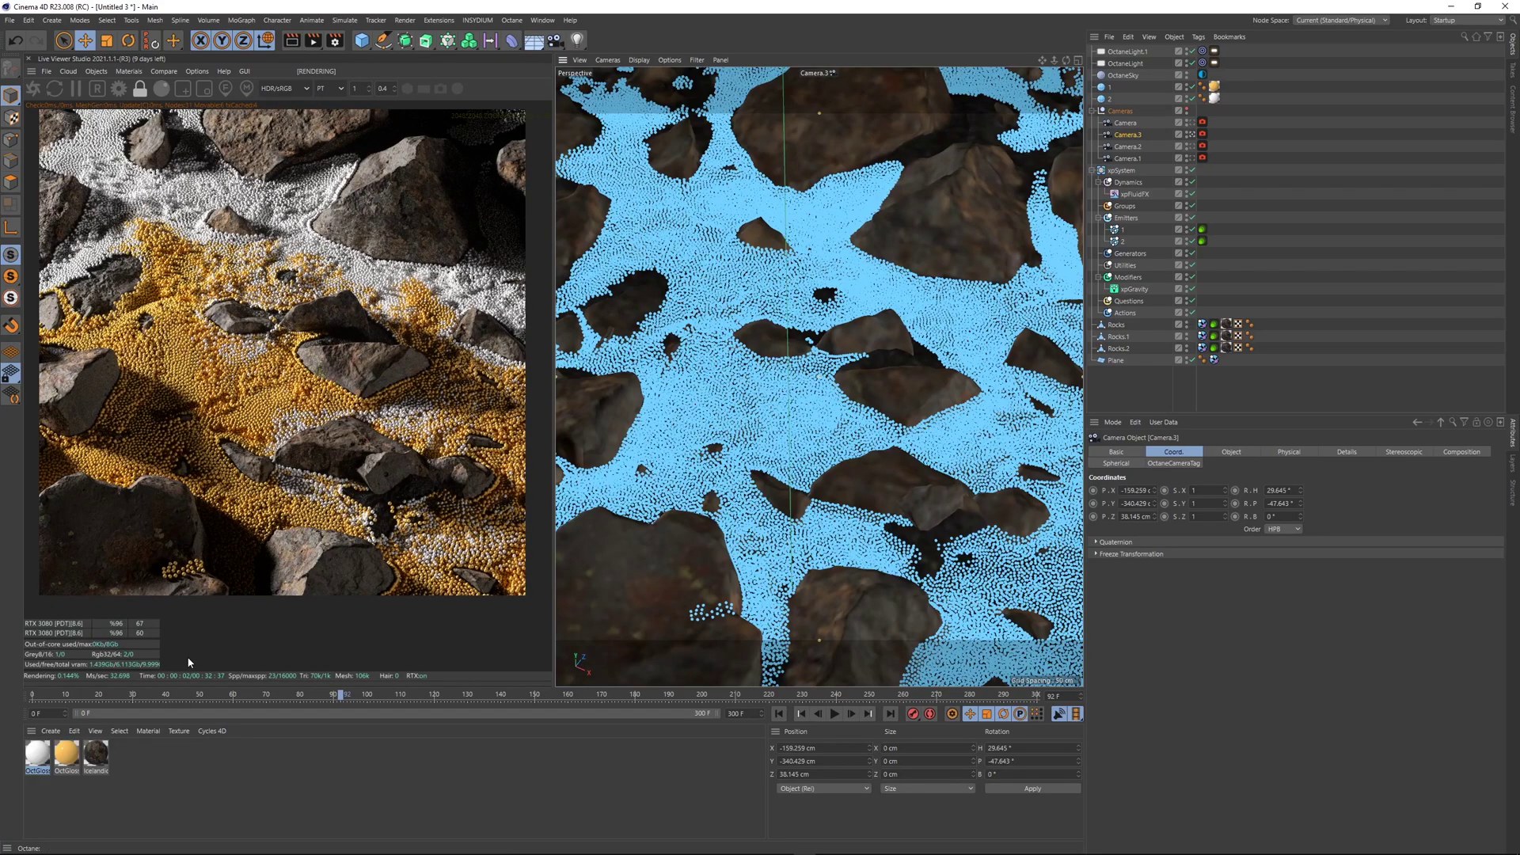
- Examine the Camera.3 render up close to judge how the gold and white particles mix around the rocks
{"action": "scroll", "coordinate": [297, 421], "scroll_direction": "up", "scroll_amount": 3}
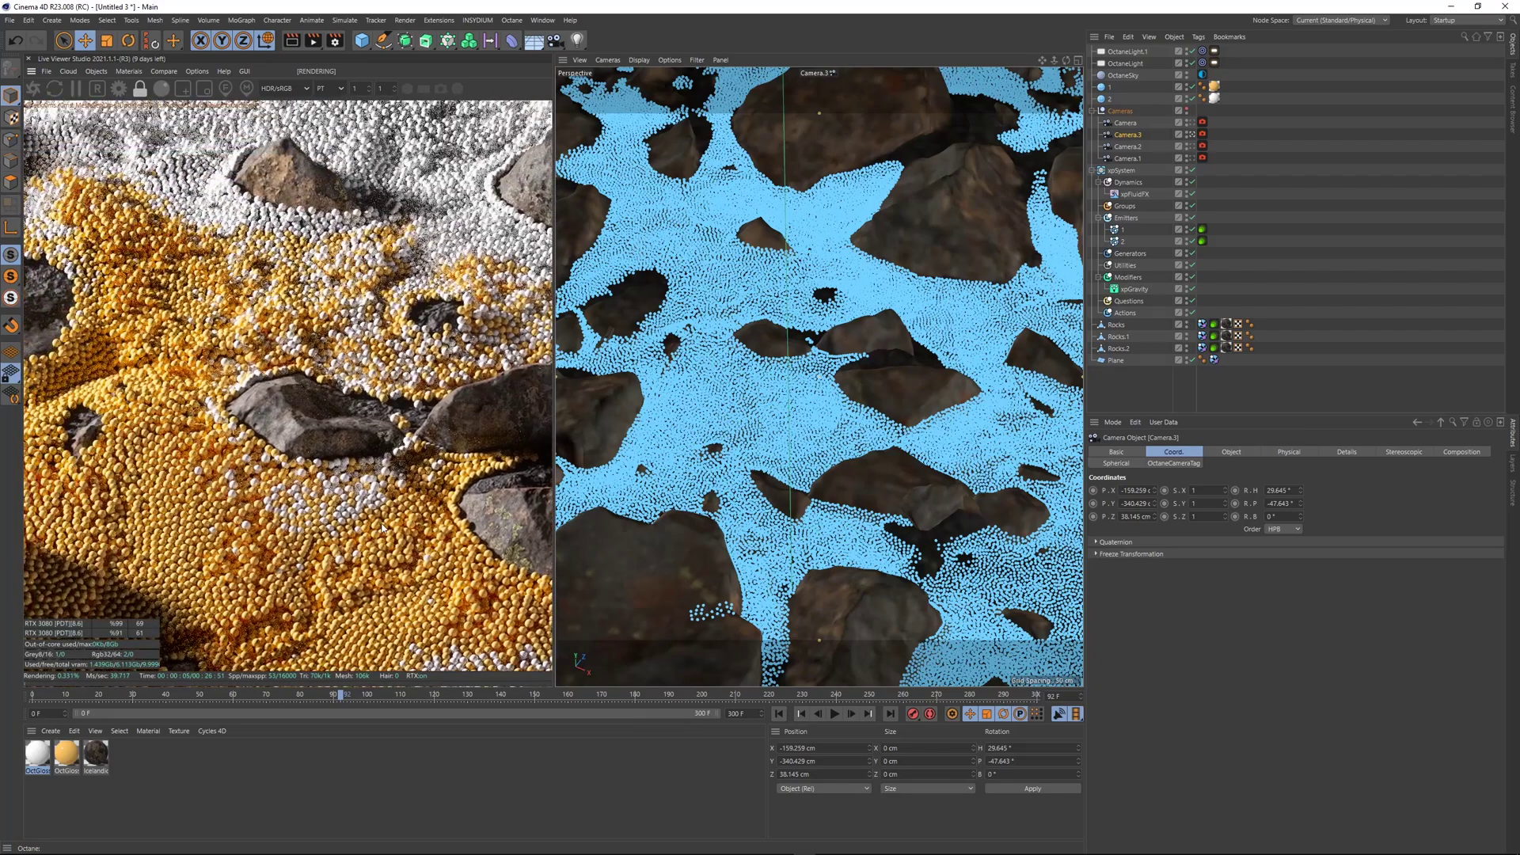
{"action": "scroll", "coordinate": [372, 522], "scroll_direction": "down", "scroll_amount": 3}
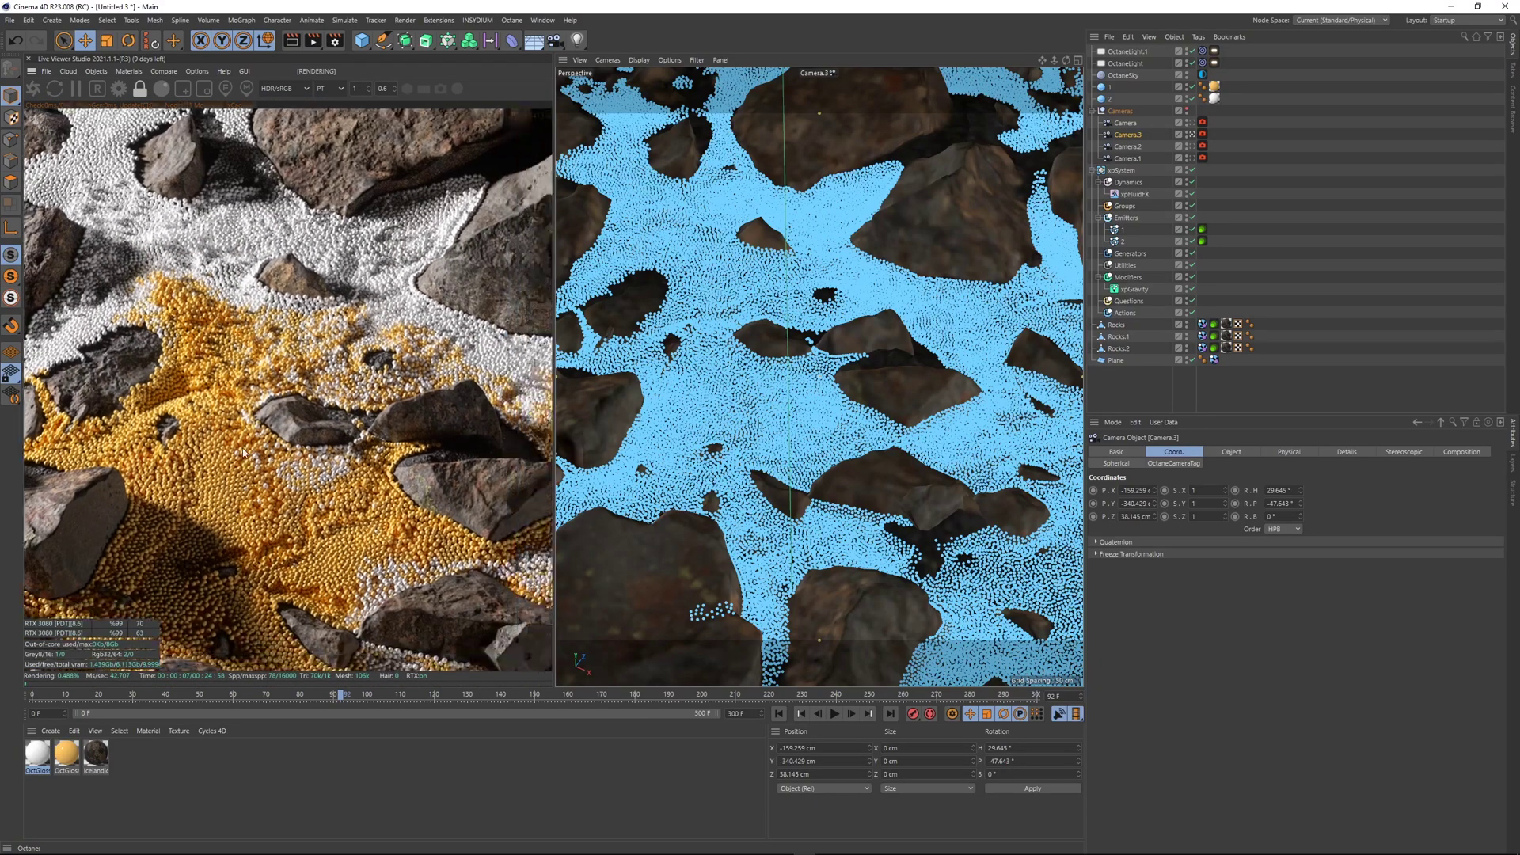
{"action": "middle_click_drag", "start_coordinate": [243, 452], "coordinate": [144, 413]}
{"action": "middle_click_drag", "start_coordinate": [424, 384], "coordinate": [438, 343]}
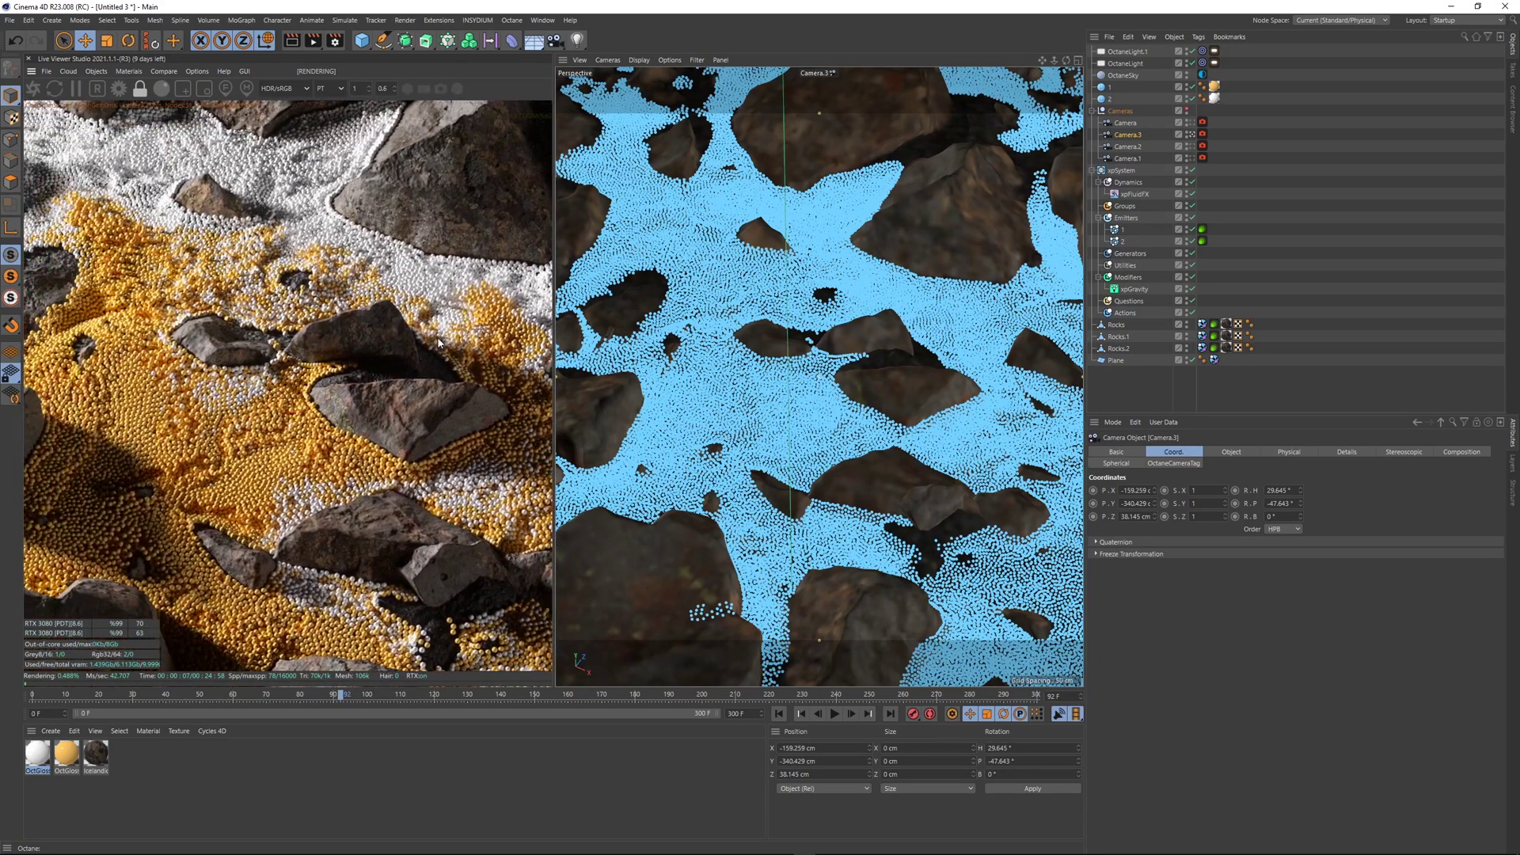
{"action": "scroll", "coordinate": [333, 444], "scroll_direction": "up", "scroll_amount": 1}
{"action": "scroll", "coordinate": [339, 411], "scroll_direction": "up", "scroll_amount": 3}
{"action": "scroll", "coordinate": [244, 434], "scroll_direction": "down", "scroll_amount": 4}
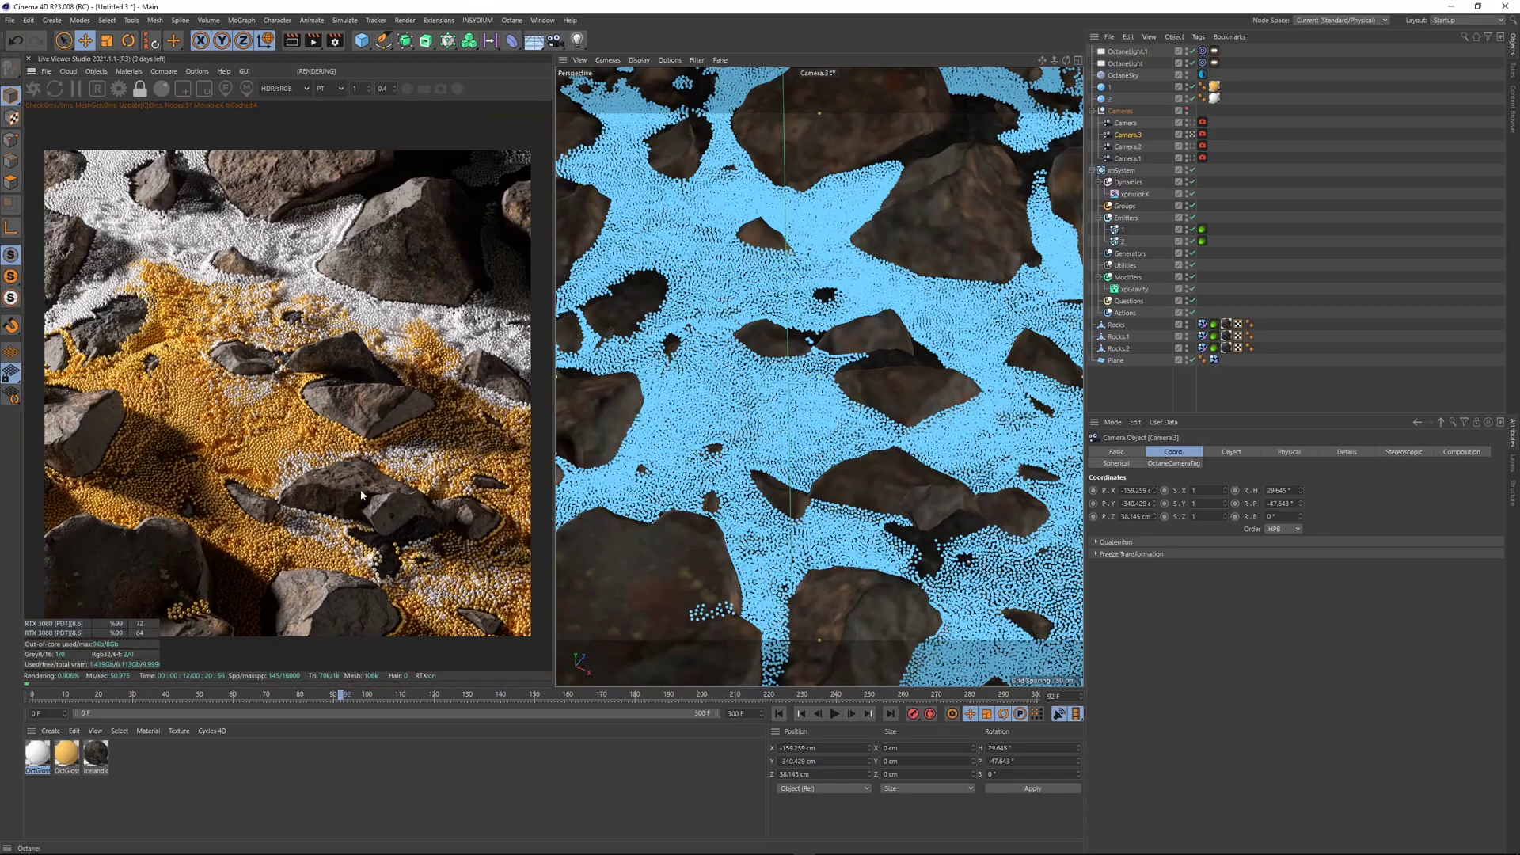
{"action": "scroll", "coordinate": [369, 545], "scroll_direction": "up", "scroll_amount": 3}
{"action": "scroll", "coordinate": [283, 358], "scroll_direction": "down", "scroll_amount": 3}
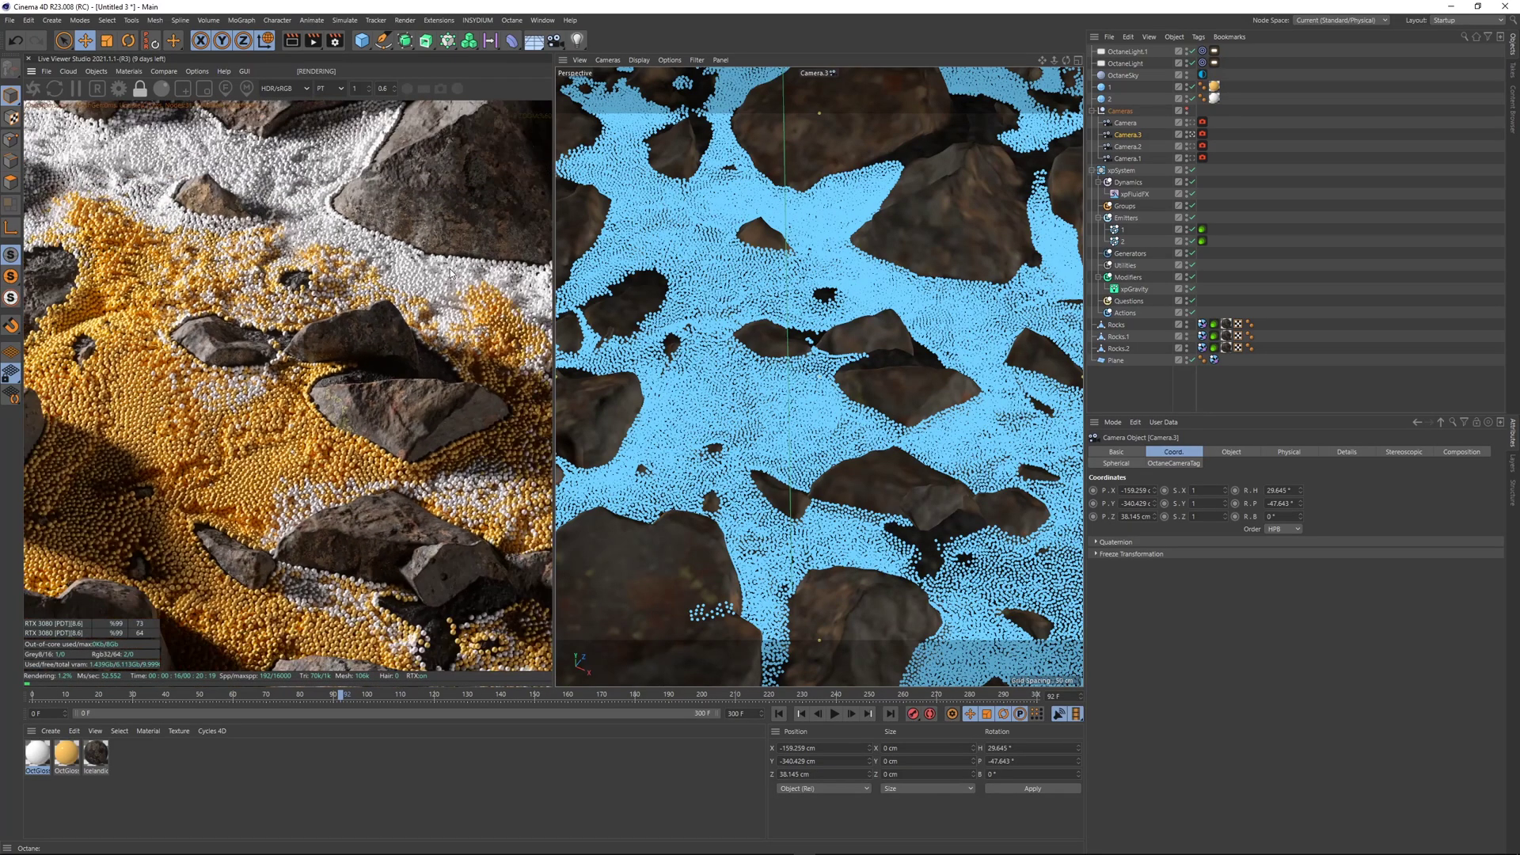
{"action": "scroll", "coordinate": [279, 472], "scroll_direction": "down", "scroll_amount": 2}
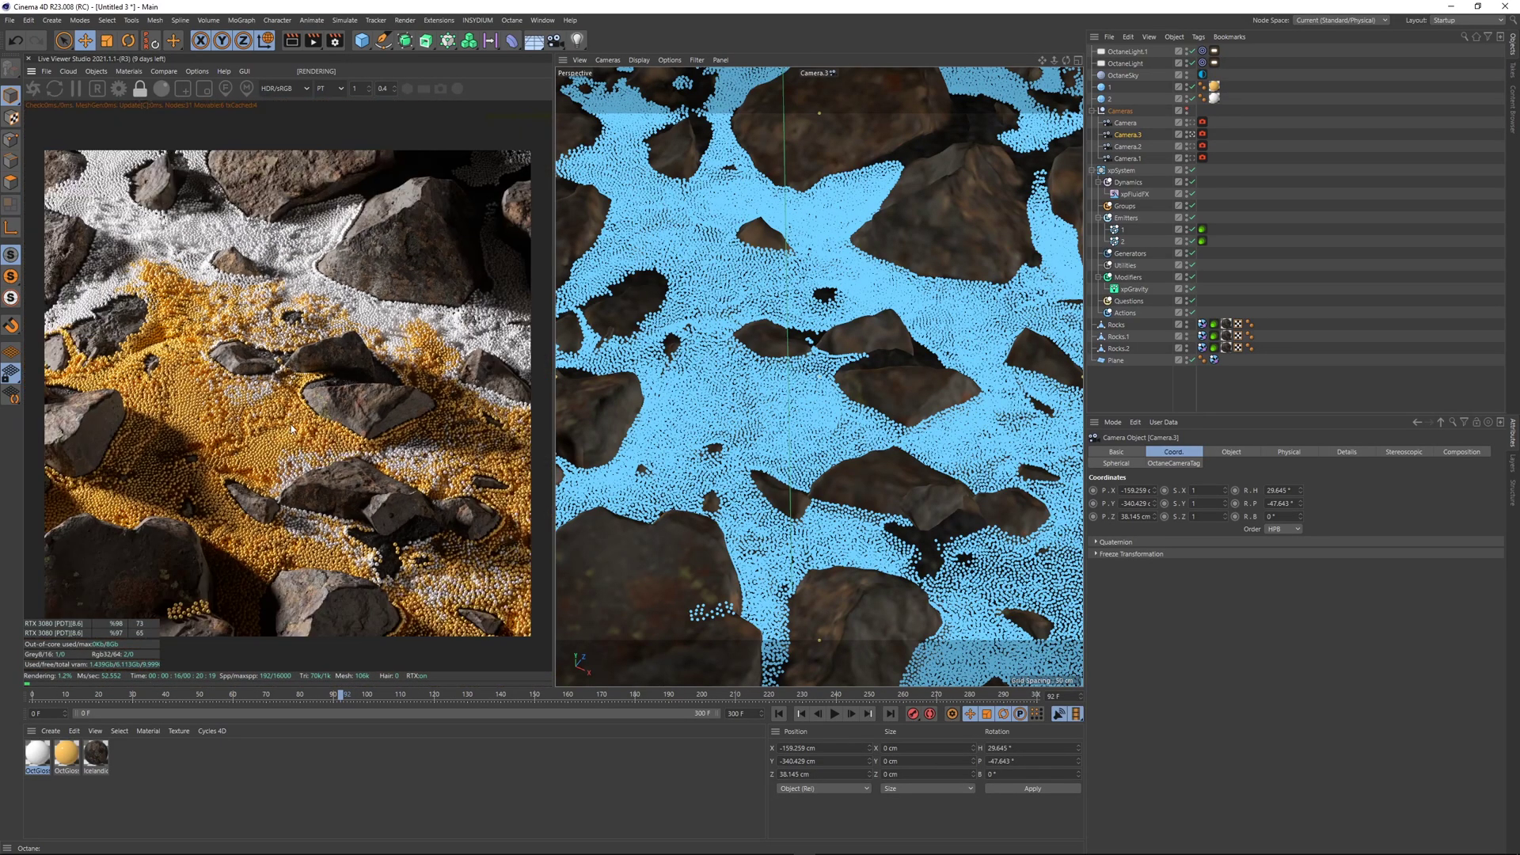
{"action": "scroll", "coordinate": [372, 614], "scroll_direction": "down", "scroll_amount": 1}
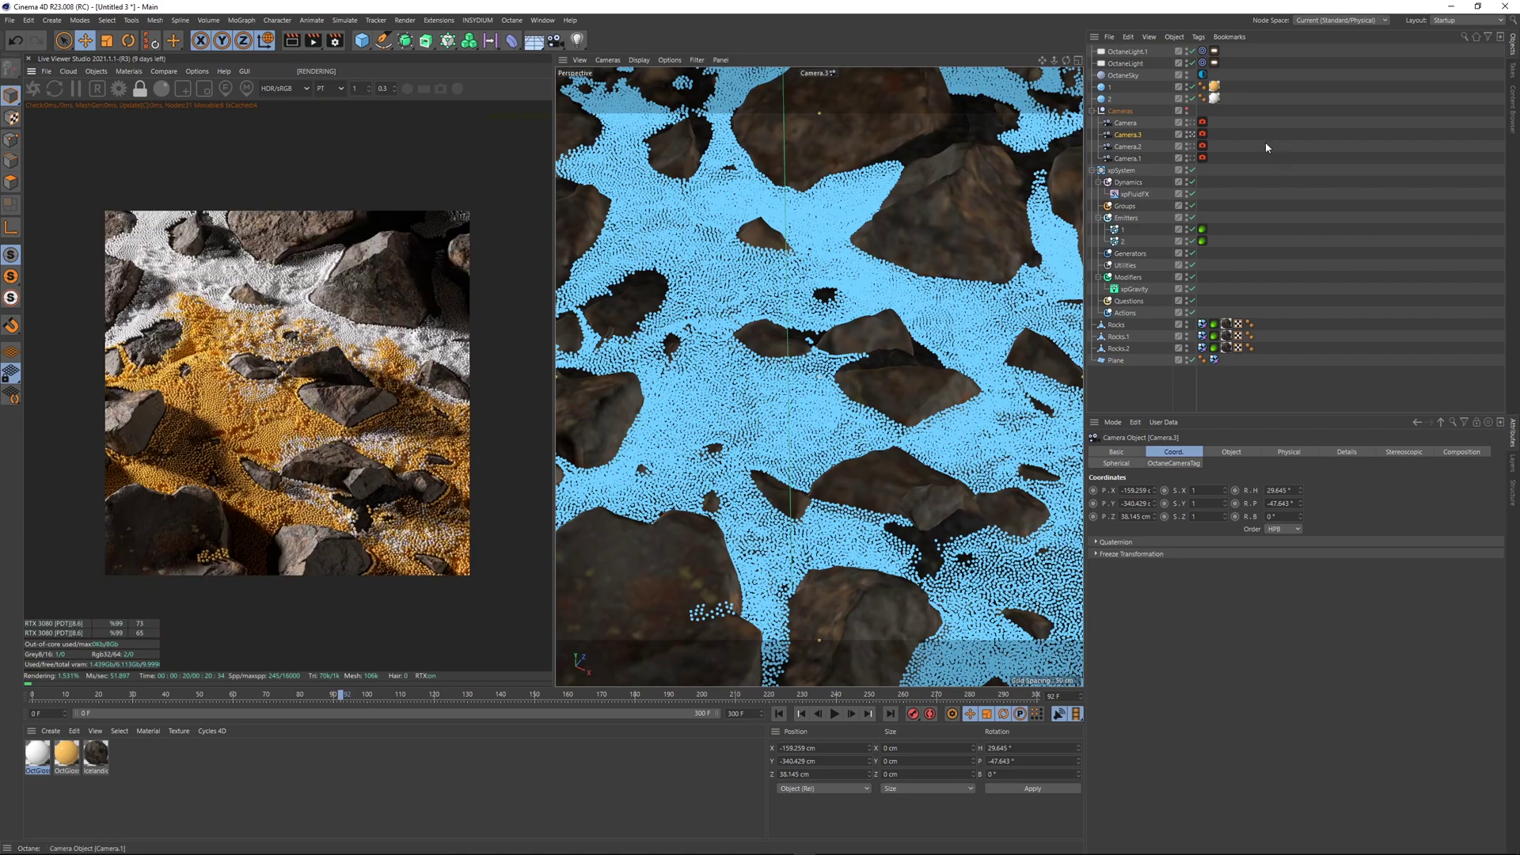
- Rewind to frame 0 and place two copies of Rocks.2 on either side of the middle rocks, rotating the first to a heading of about -277°
{"action": "left_click", "coordinate": [1193, 135]}
{"action": "left_click", "coordinate": [1345, 160]}
{"action": "right_click_drag", "start_coordinate": [710, 341], "coordinate": [857, 378], "text": "alt"}
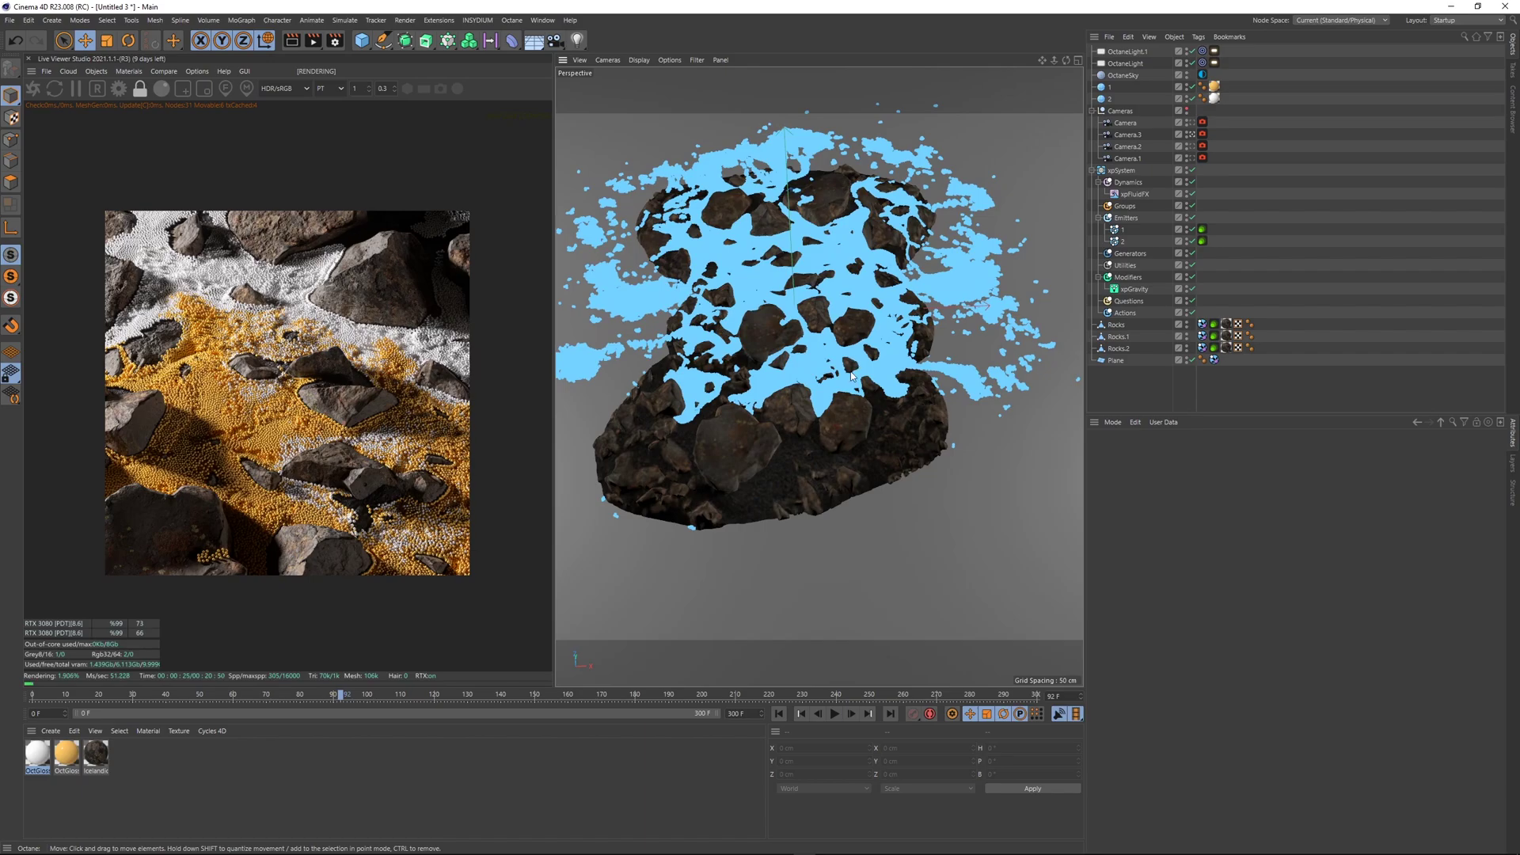
{"action": "left_click_drag", "start_coordinate": [851, 372], "coordinate": [768, 415], "text": "alt"}
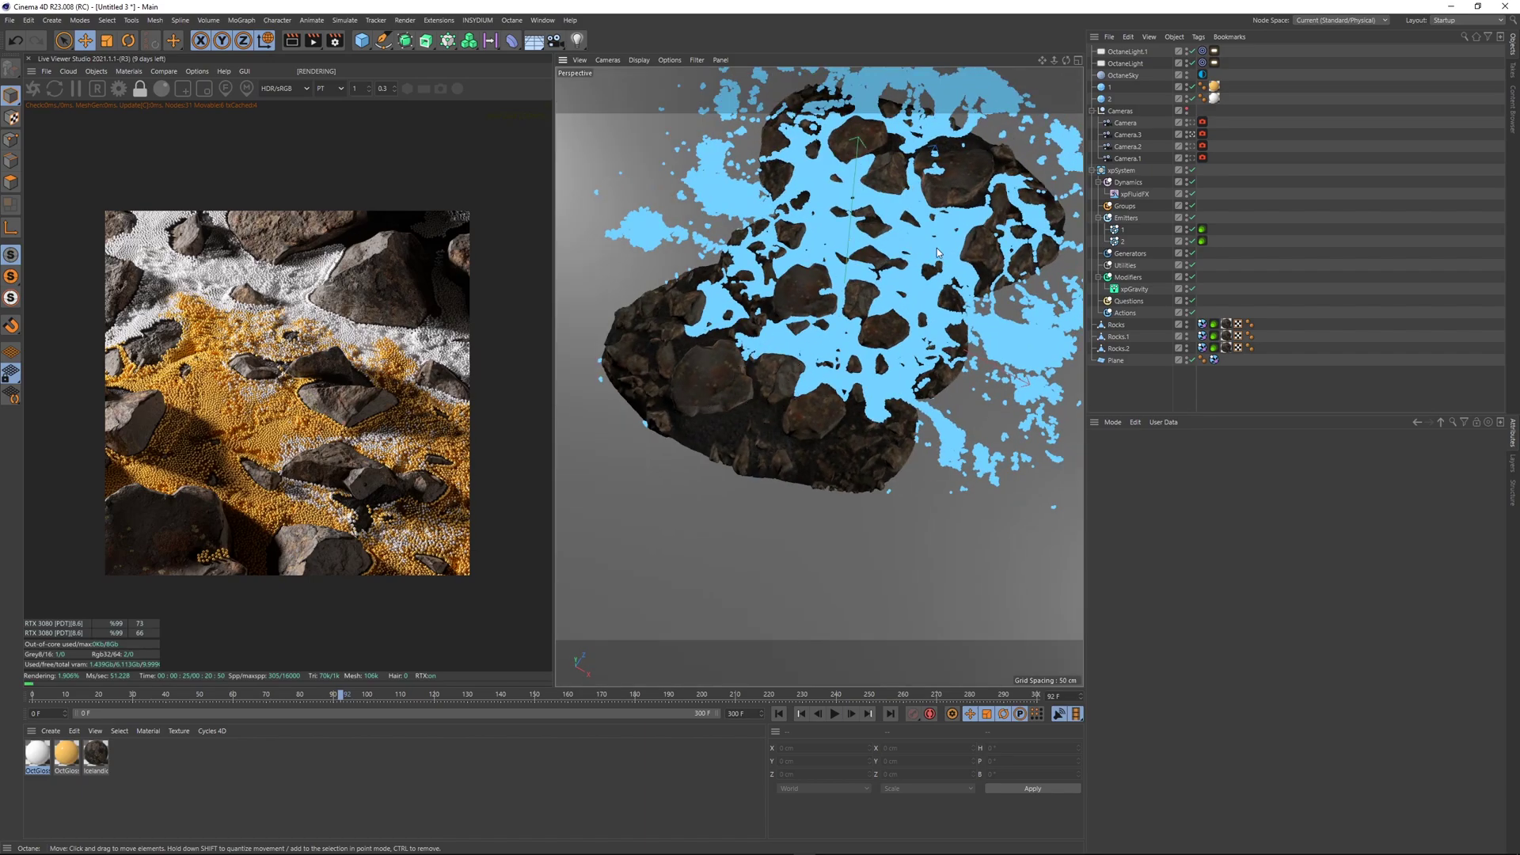
{"action": "mouse_move", "coordinate": [810, 394]}
{"action": "left_mouse_down", "text": "alt"}
{"action": "mouse_move", "coordinate": [769, 459]}
{"action": "mouse_move", "coordinate": [801, 400]}
{"action": "left_mouse_up", "text": "alt"}
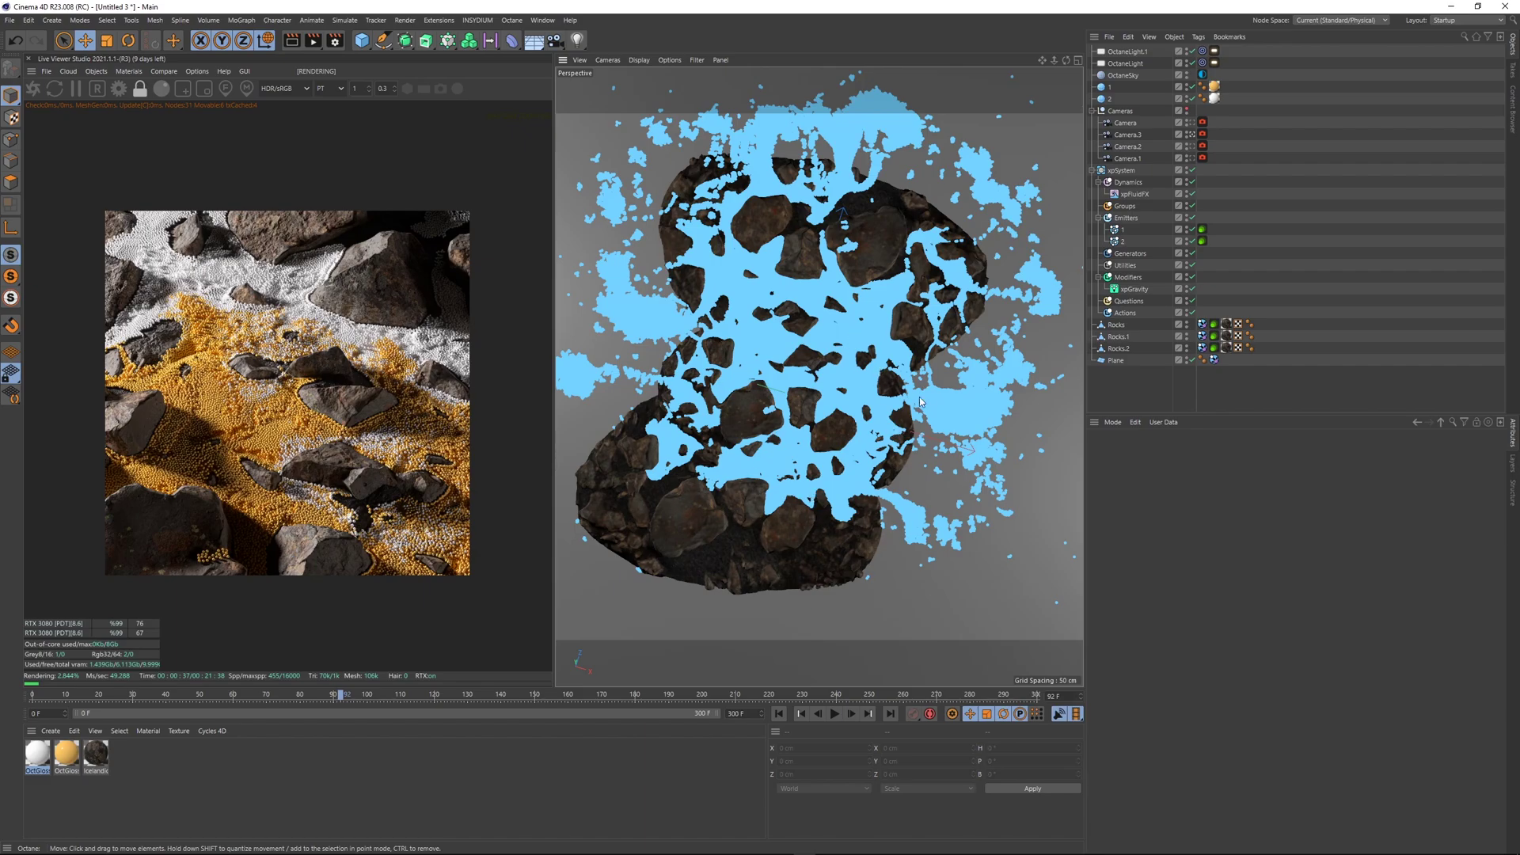
{"action": "left_click", "coordinate": [779, 714]}
{"action": "left_click", "coordinate": [795, 565]}
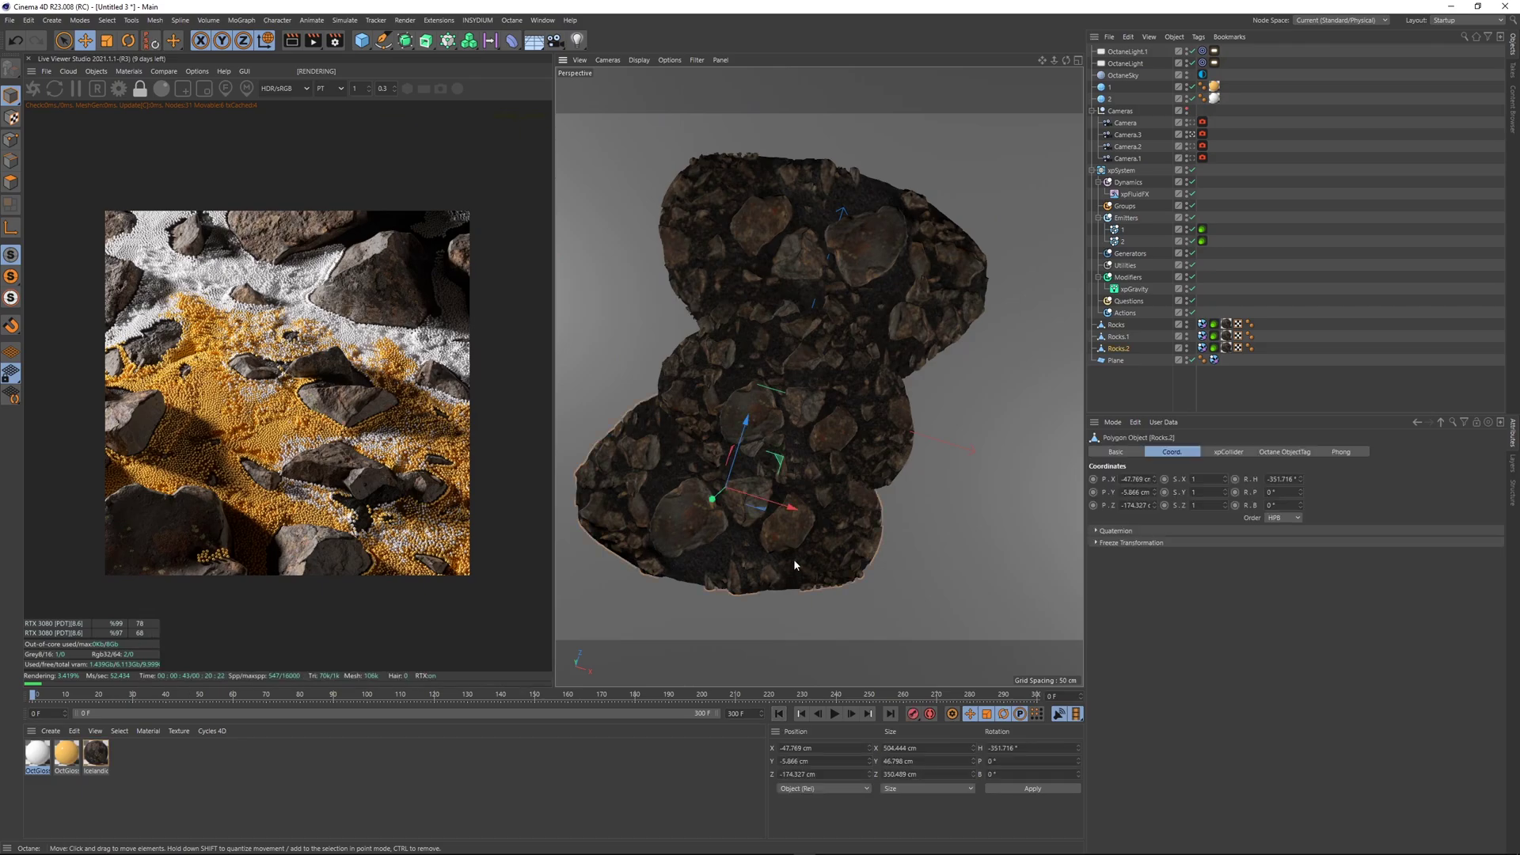
{"action": "left_click_drag", "start_coordinate": [764, 507], "coordinate": [958, 467], "text": "ctrl"}
{"action": "key", "text": "r"}
{"action": "key", "text": "e"}
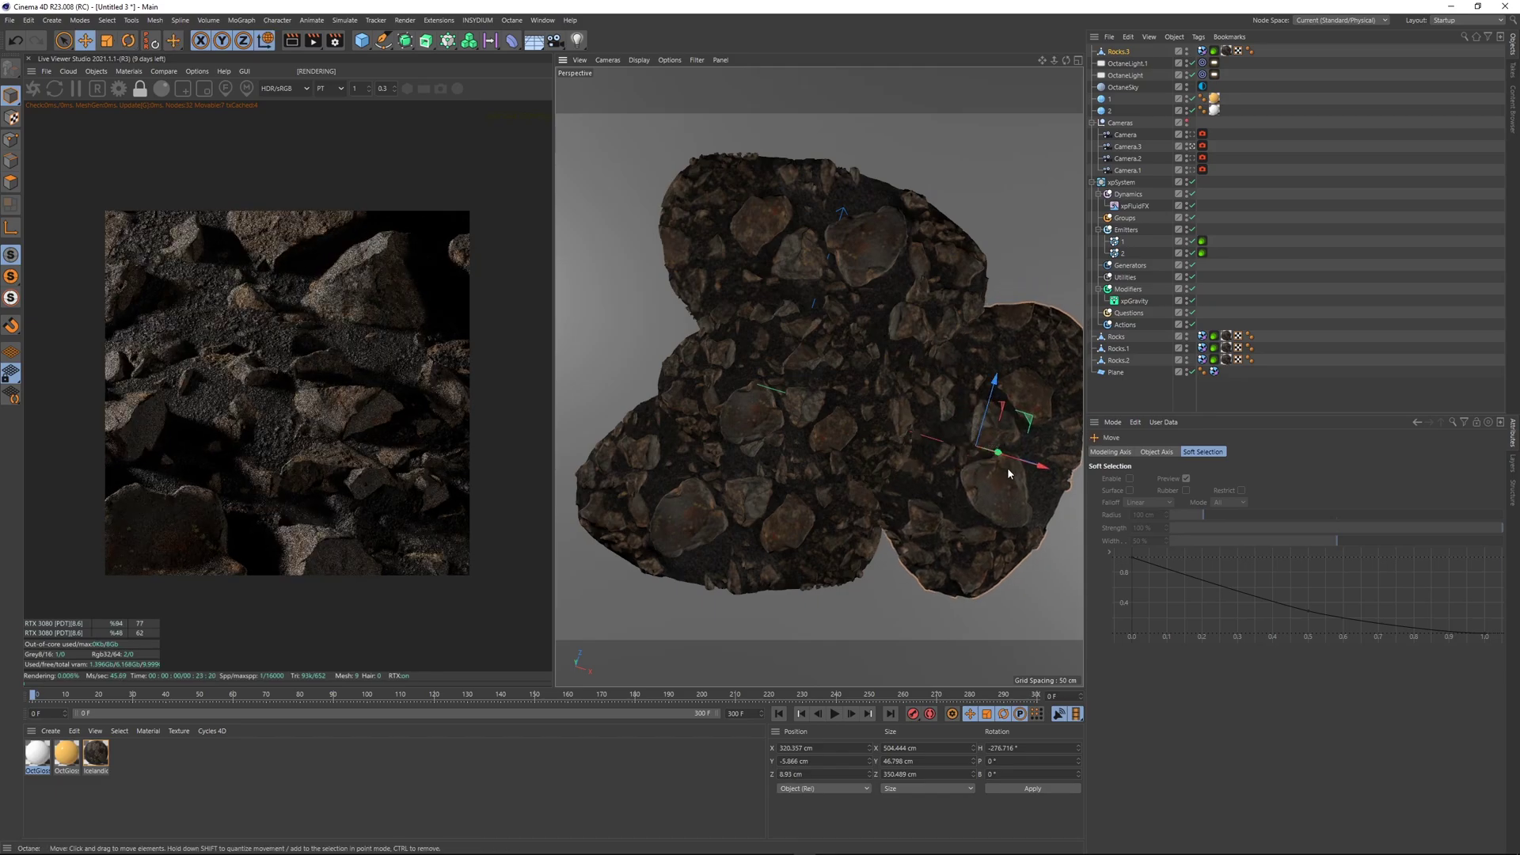
{"action": "left_click_drag", "start_coordinate": [1009, 474], "coordinate": [641, 390]}
- Look through Camera.3, Camera.2 and Camera.1 in turn to check the extended rock layout
{"action": "left_click", "coordinate": [1191, 159]}
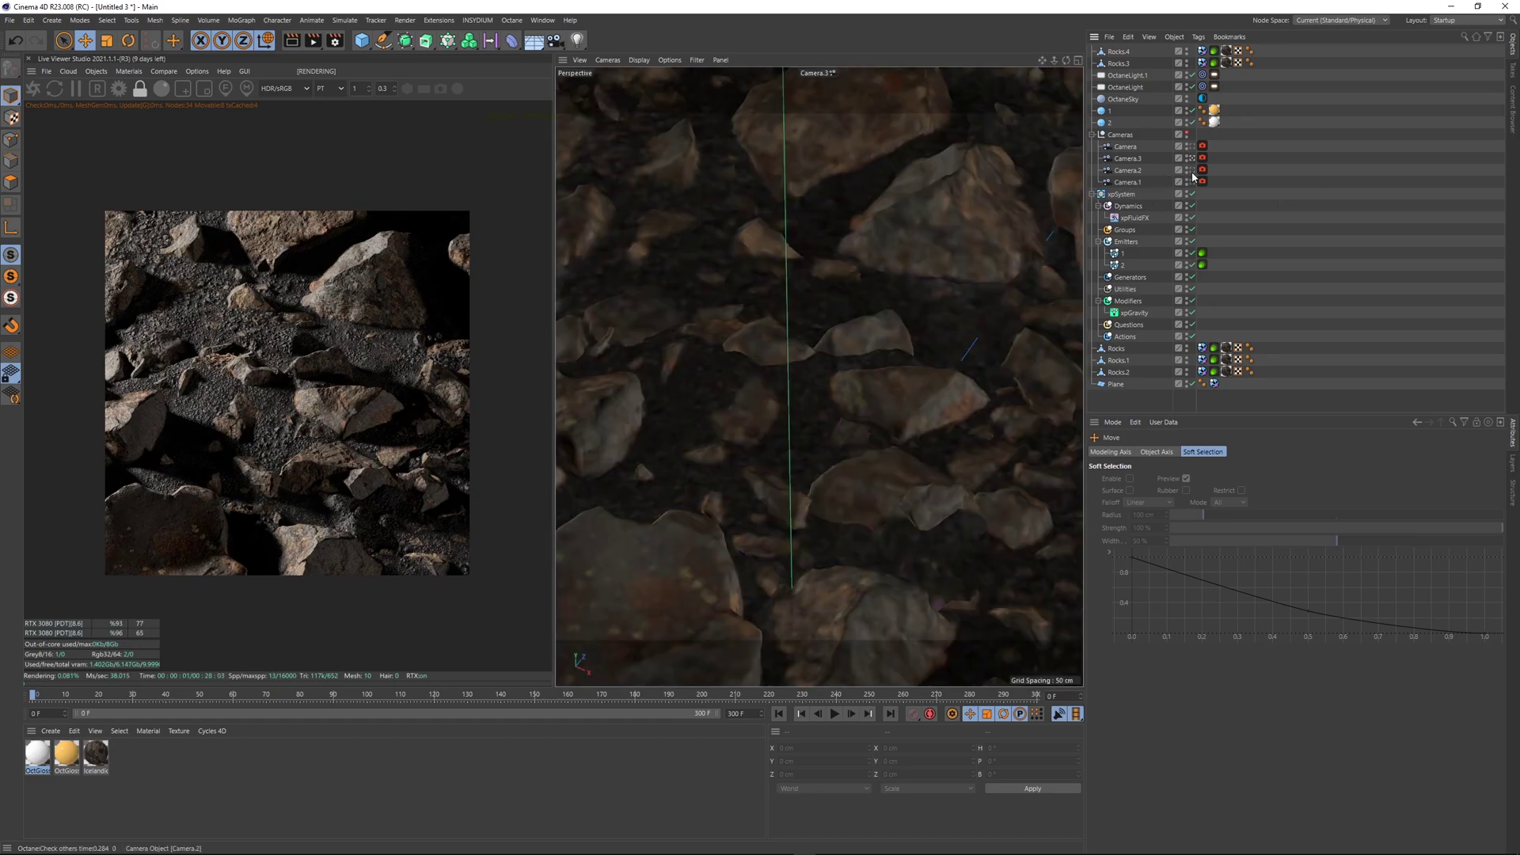
{"action": "left_click", "coordinate": [1193, 172]}
{"action": "left_click", "coordinate": [1192, 182]}
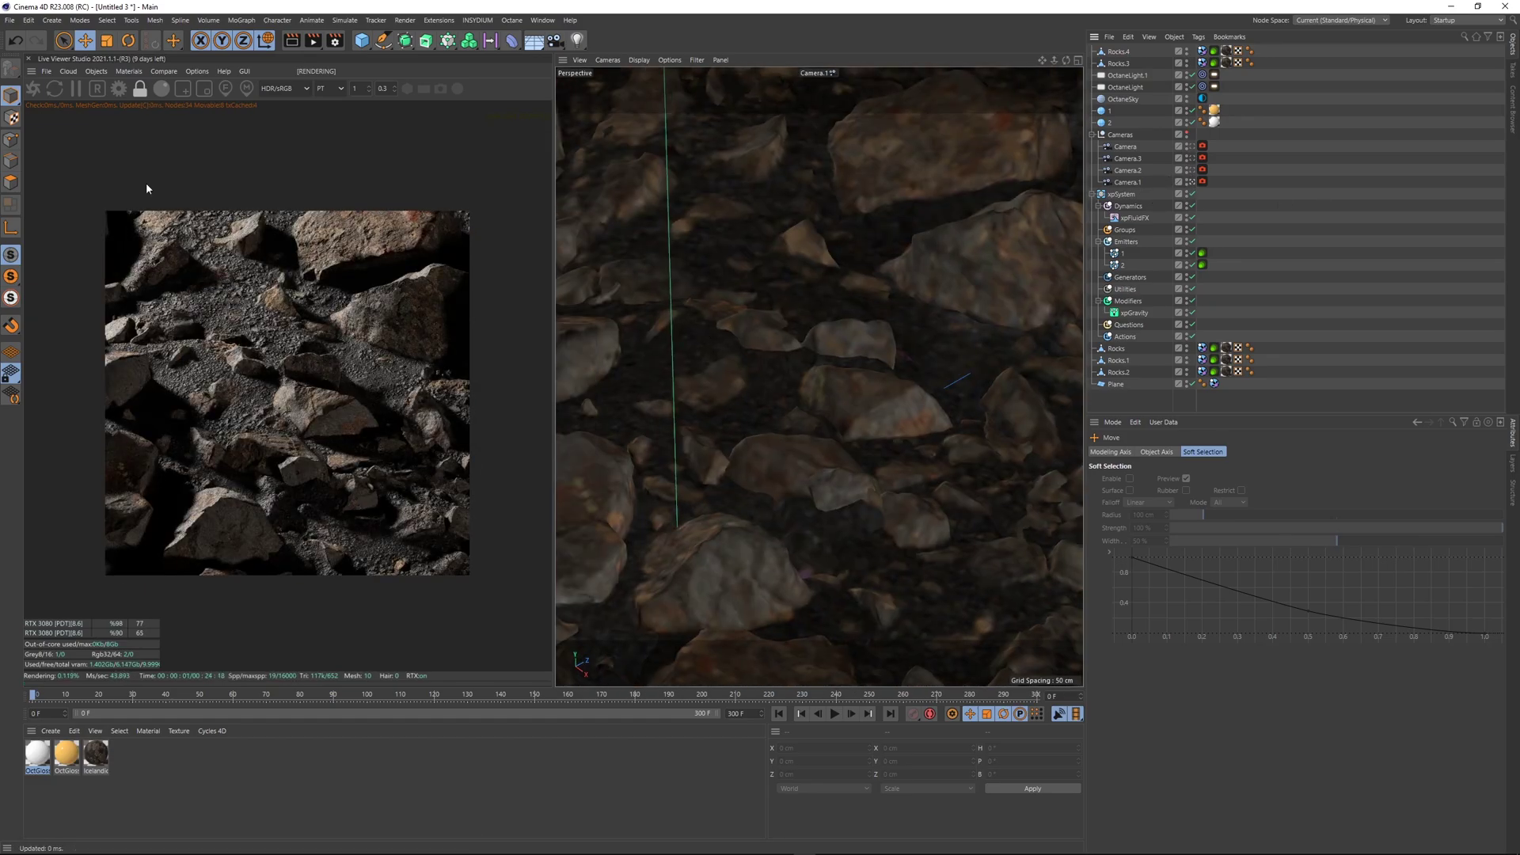
- Run the simulation to frame 67 and reframe Camera.1 on the gold particles flowing around the large dark rock
{"action": "left_click", "coordinate": [835, 714]}
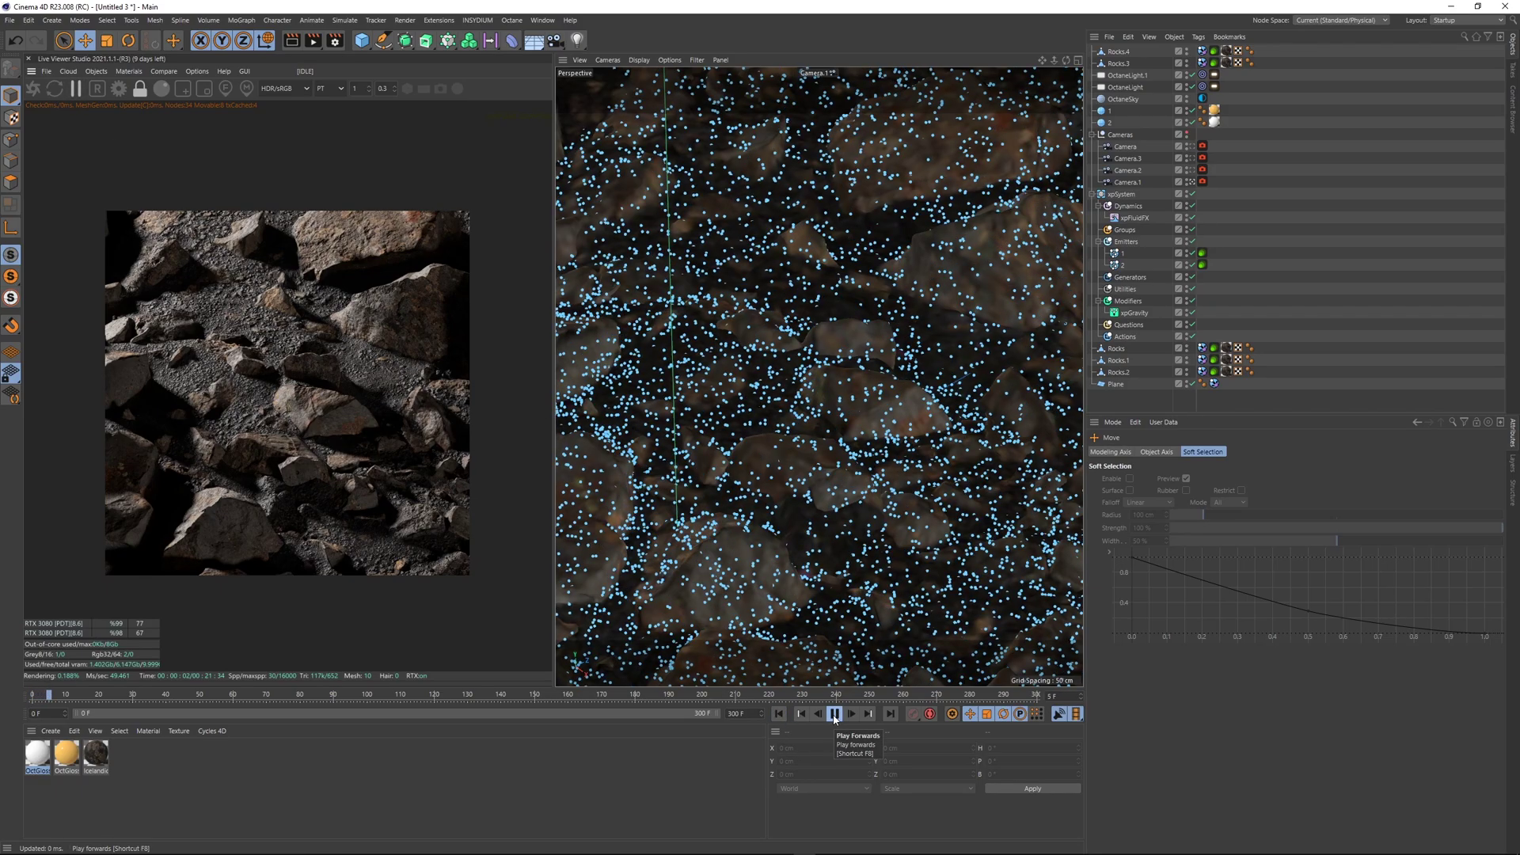
{"action": "left_click", "coordinate": [835, 714]}
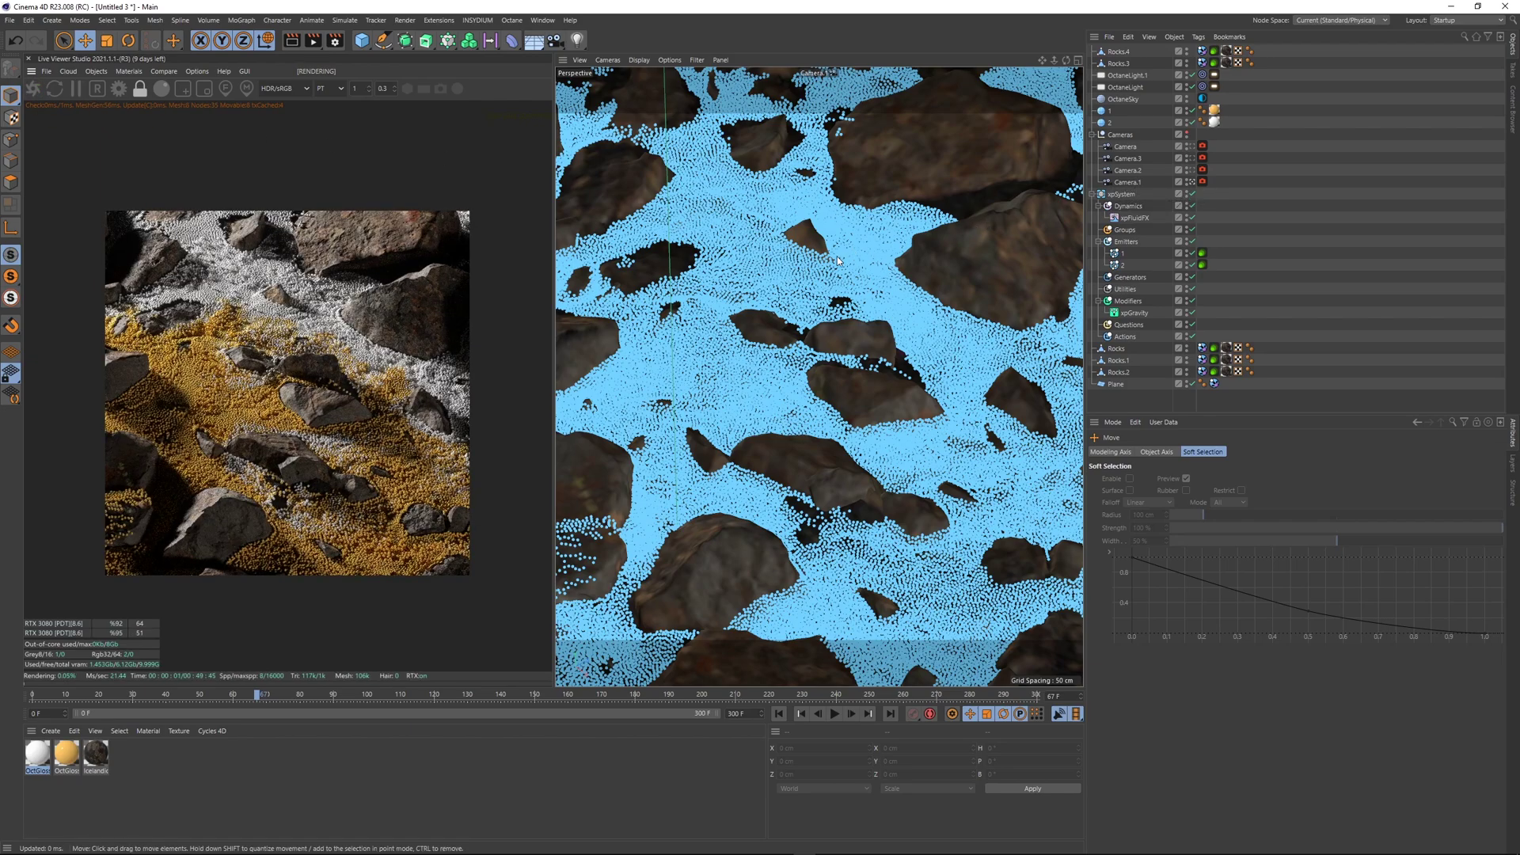
{"action": "middle_click_drag", "start_coordinate": [799, 280], "coordinate": [857, 325], "text": "alt"}
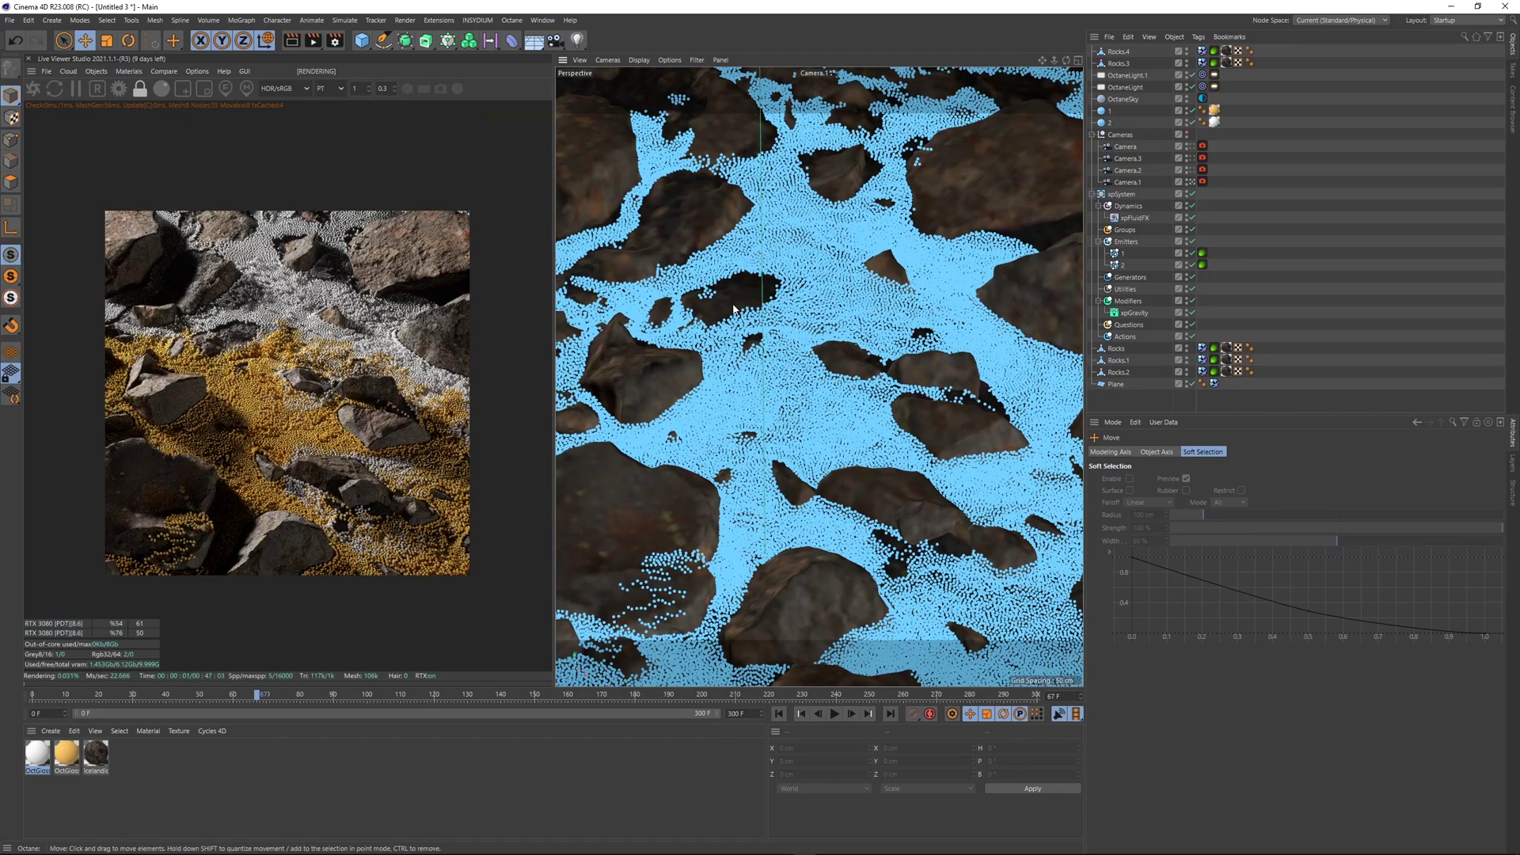
{"action": "middle_click_drag", "start_coordinate": [857, 324], "coordinate": [921, 335], "text": "alt"}
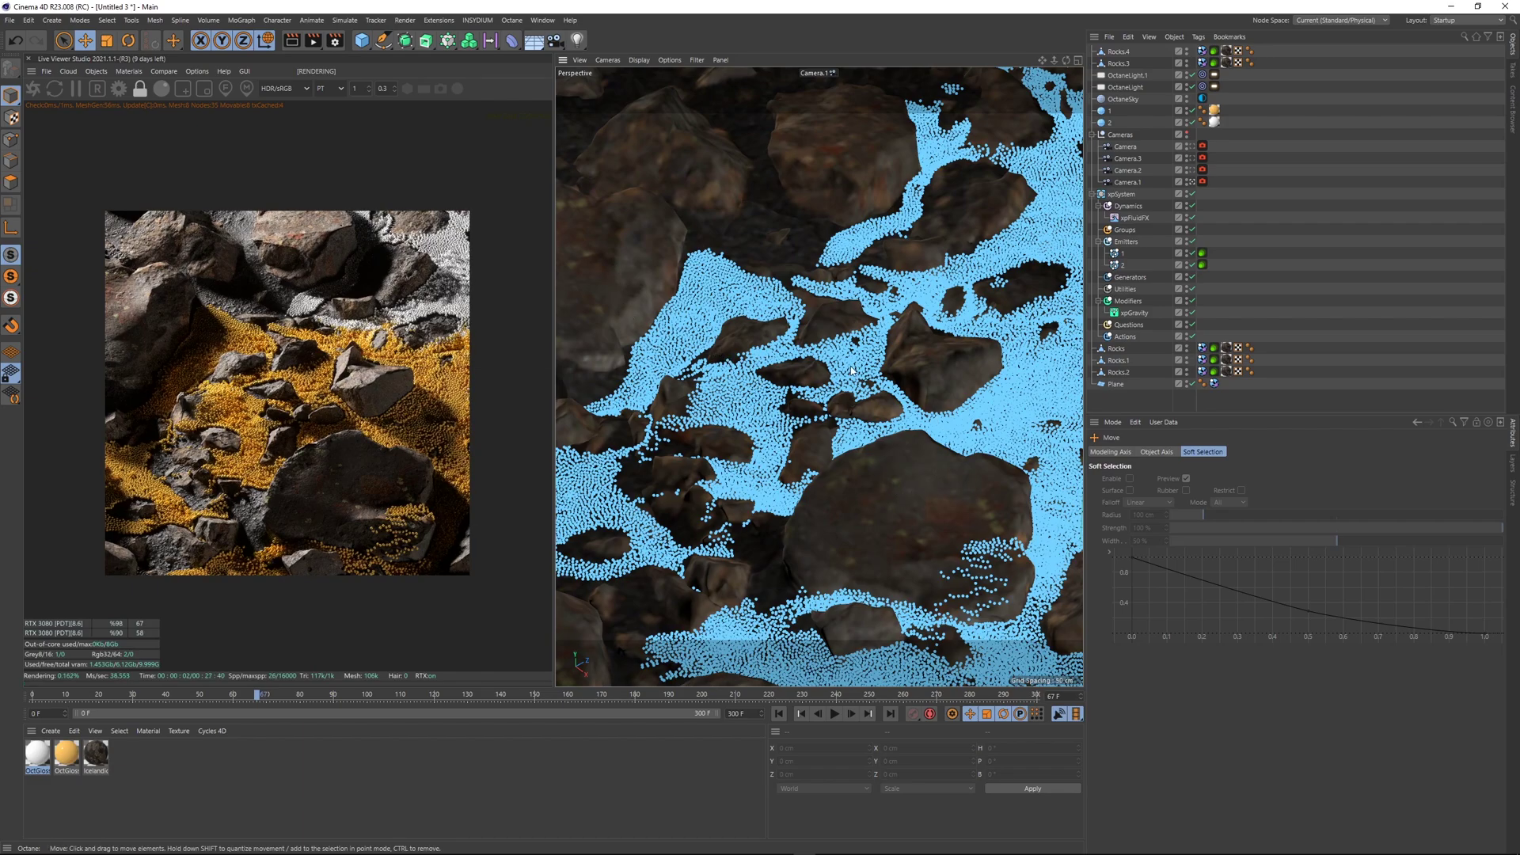
{"action": "scroll", "coordinate": [351, 432], "scroll_direction": "up", "scroll_amount": 3}
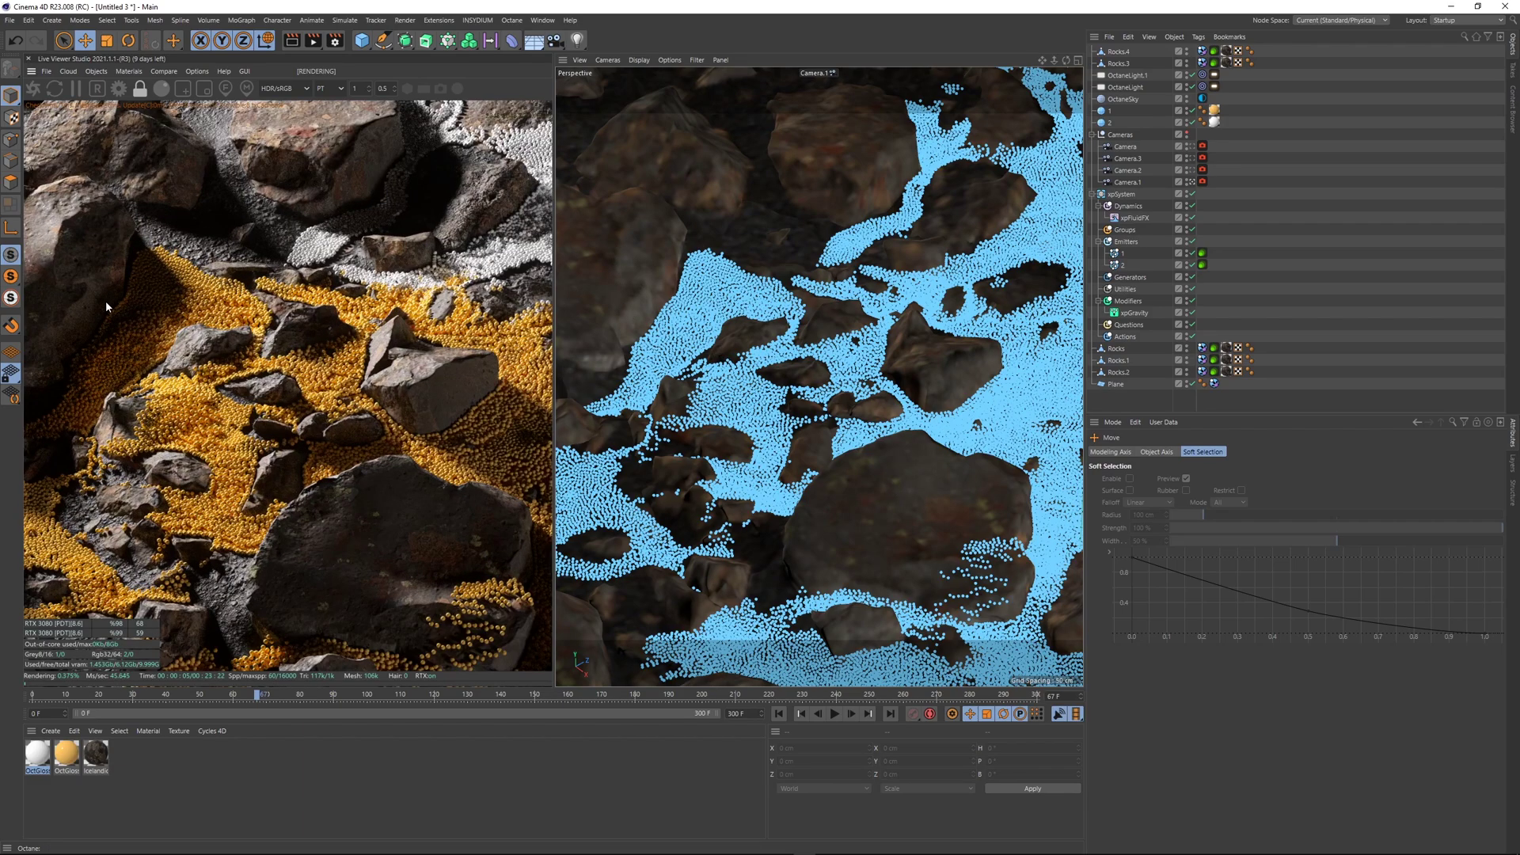
{"action": "scroll", "coordinate": [249, 361], "scroll_direction": "down", "scroll_amount": 2}
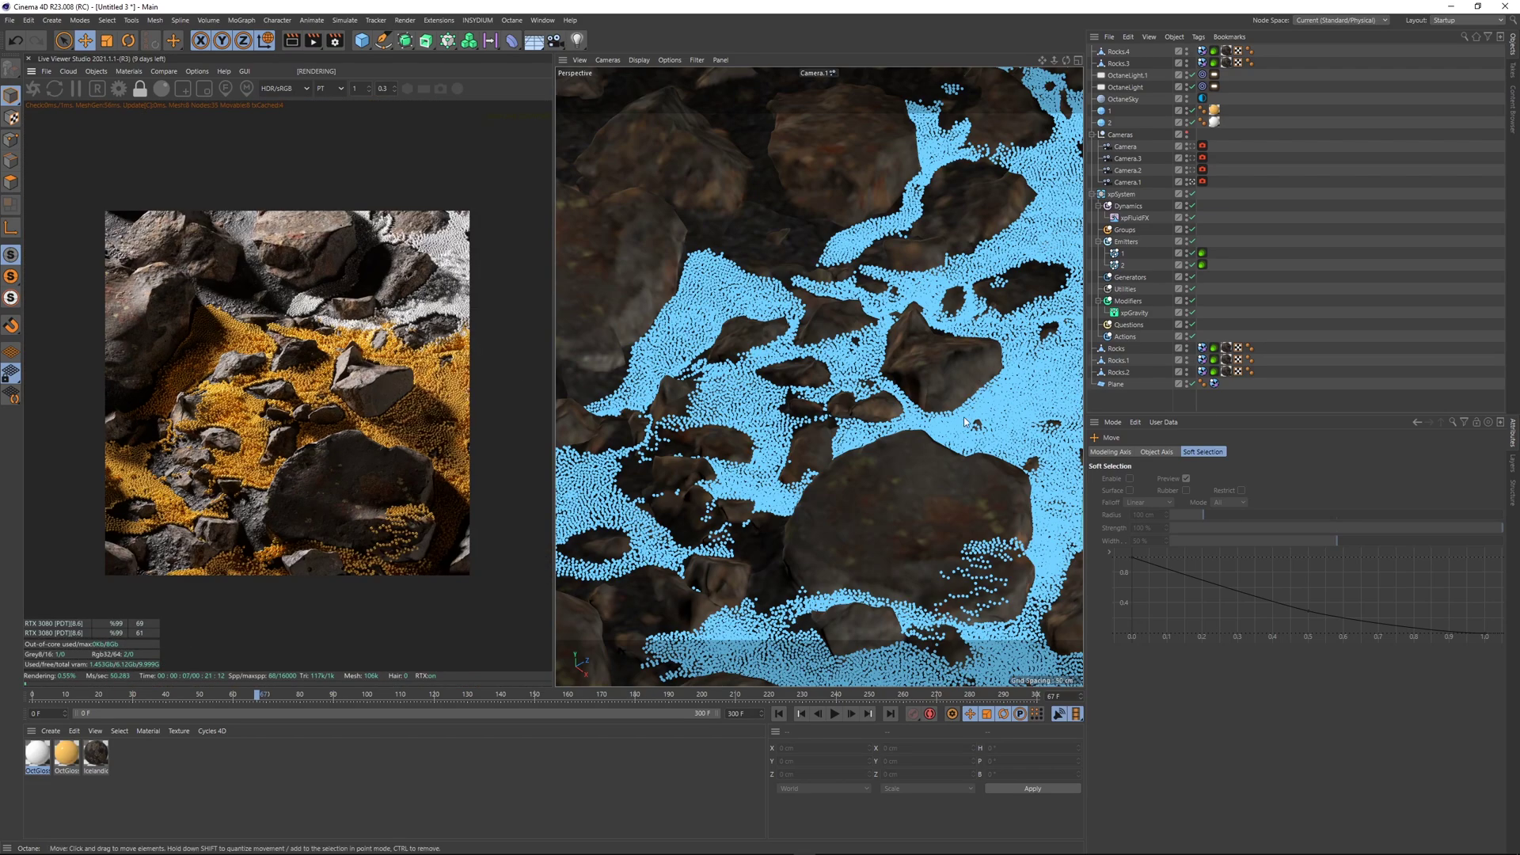
{"action": "middle_click_drag", "start_coordinate": [852, 418], "coordinate": [764, 357], "text": "alt"}
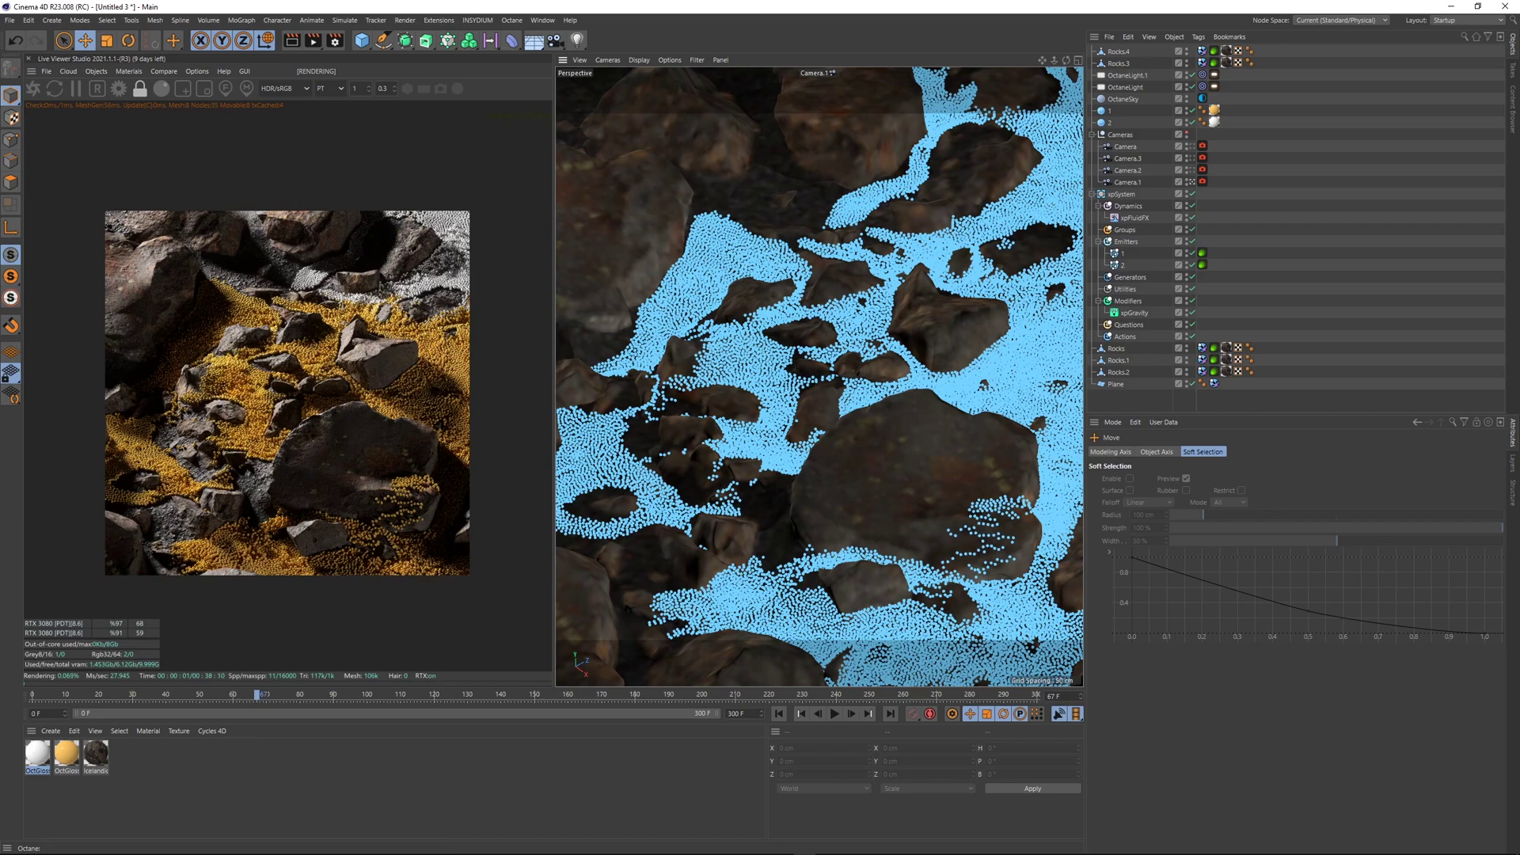
- Examine the whole scene from outside Camera.1, checking the rocks, ground plane, lights and particles from several distances, and return to Camera.1
{"action": "left_click", "coordinate": [1192, 182]}
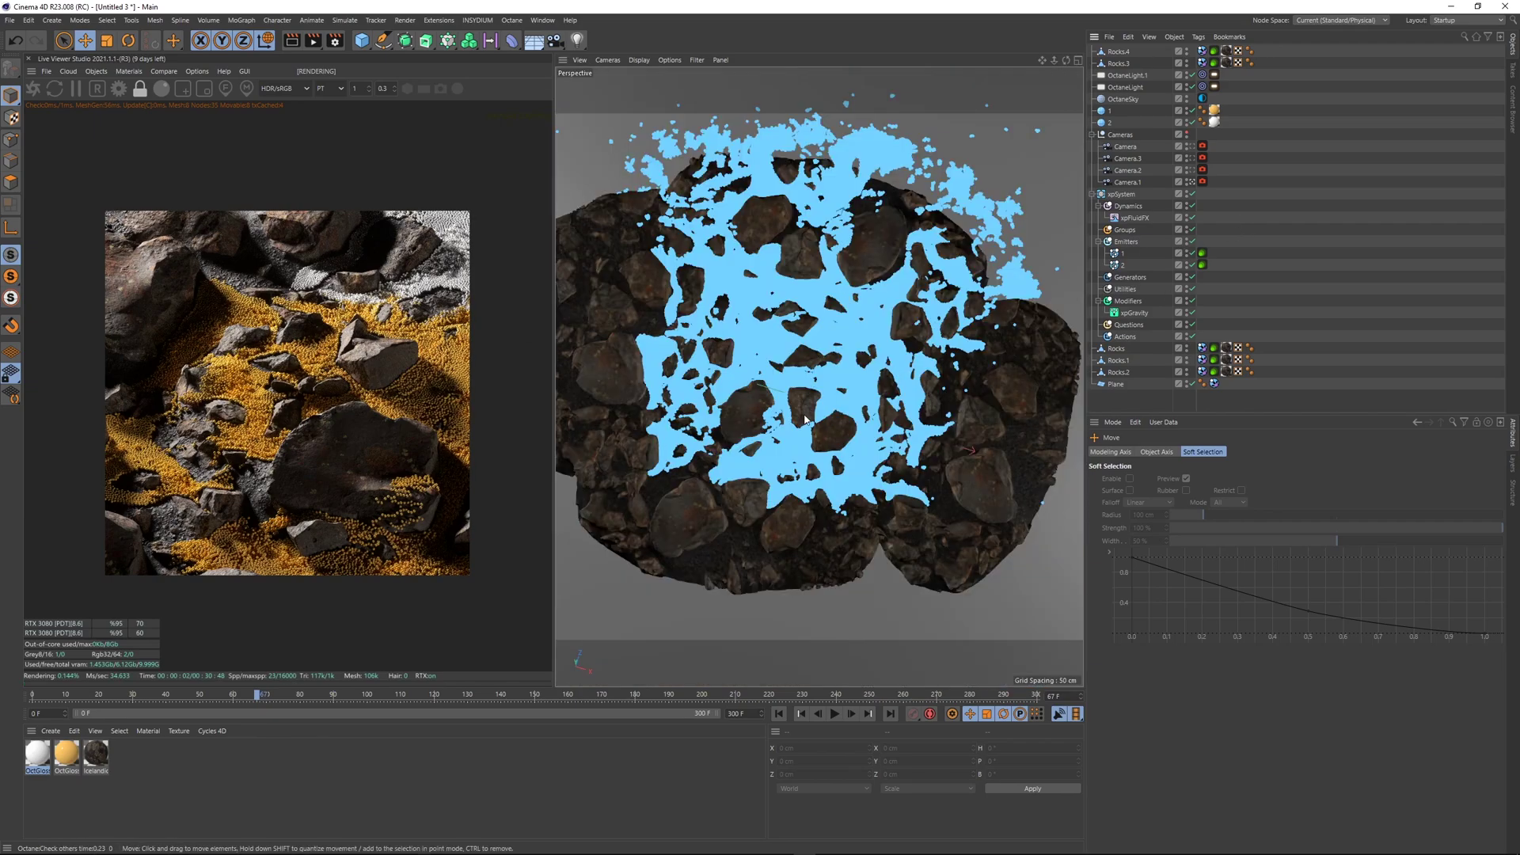
{"action": "scroll", "coordinate": [807, 419], "scroll_direction": "down", "scroll_amount": 7}
{"action": "left_click_drag", "start_coordinate": [809, 416], "coordinate": [816, 197], "text": "alt"}
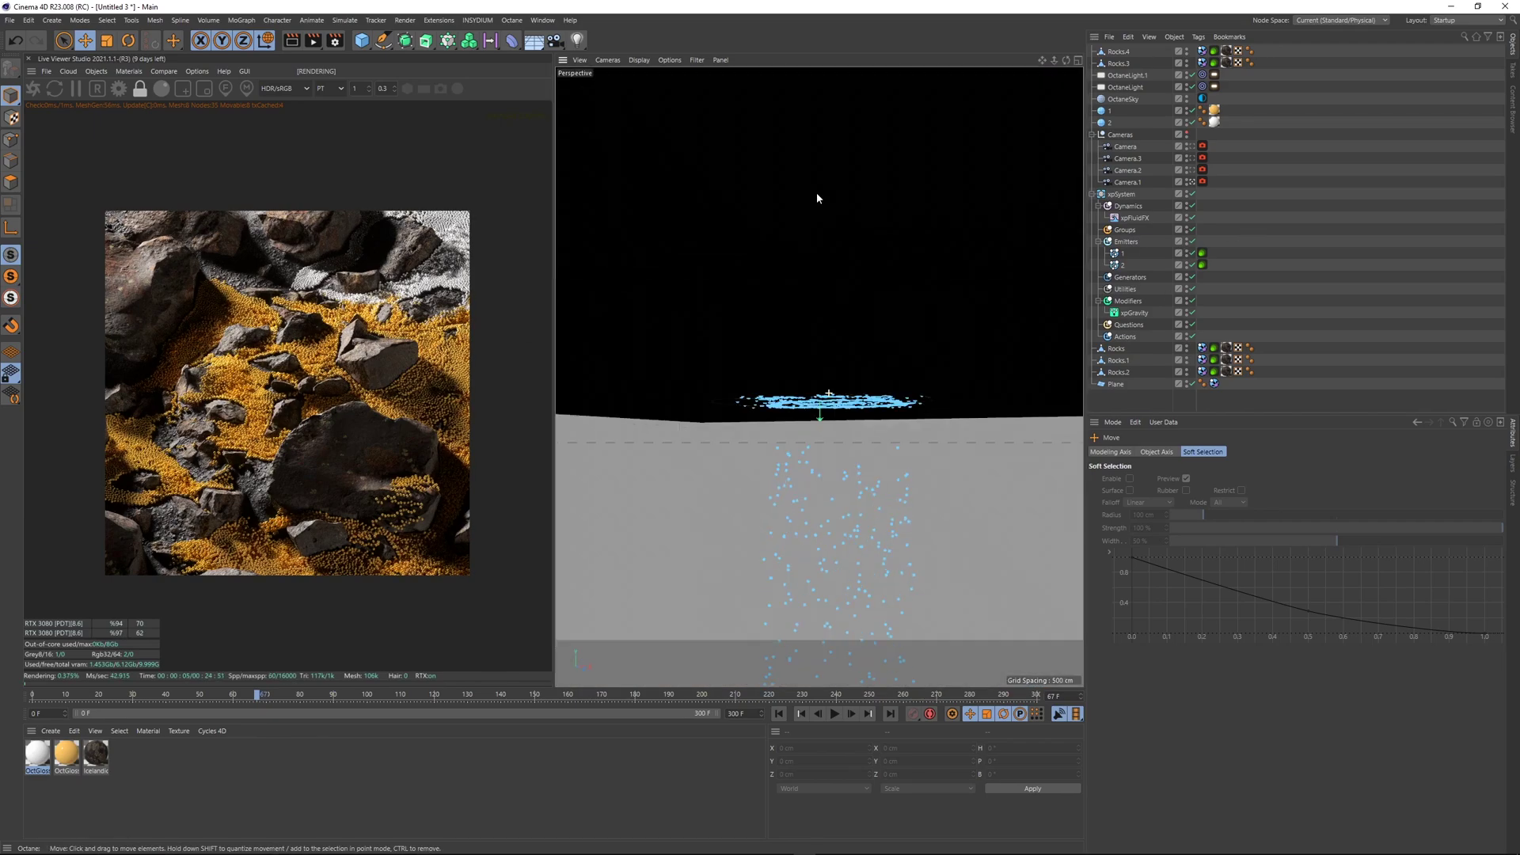
{"action": "scroll", "coordinate": [849, 348], "scroll_direction": "down", "scroll_amount": 5}
{"action": "left_click_drag", "start_coordinate": [855, 350], "coordinate": [865, 400], "text": "alt"}
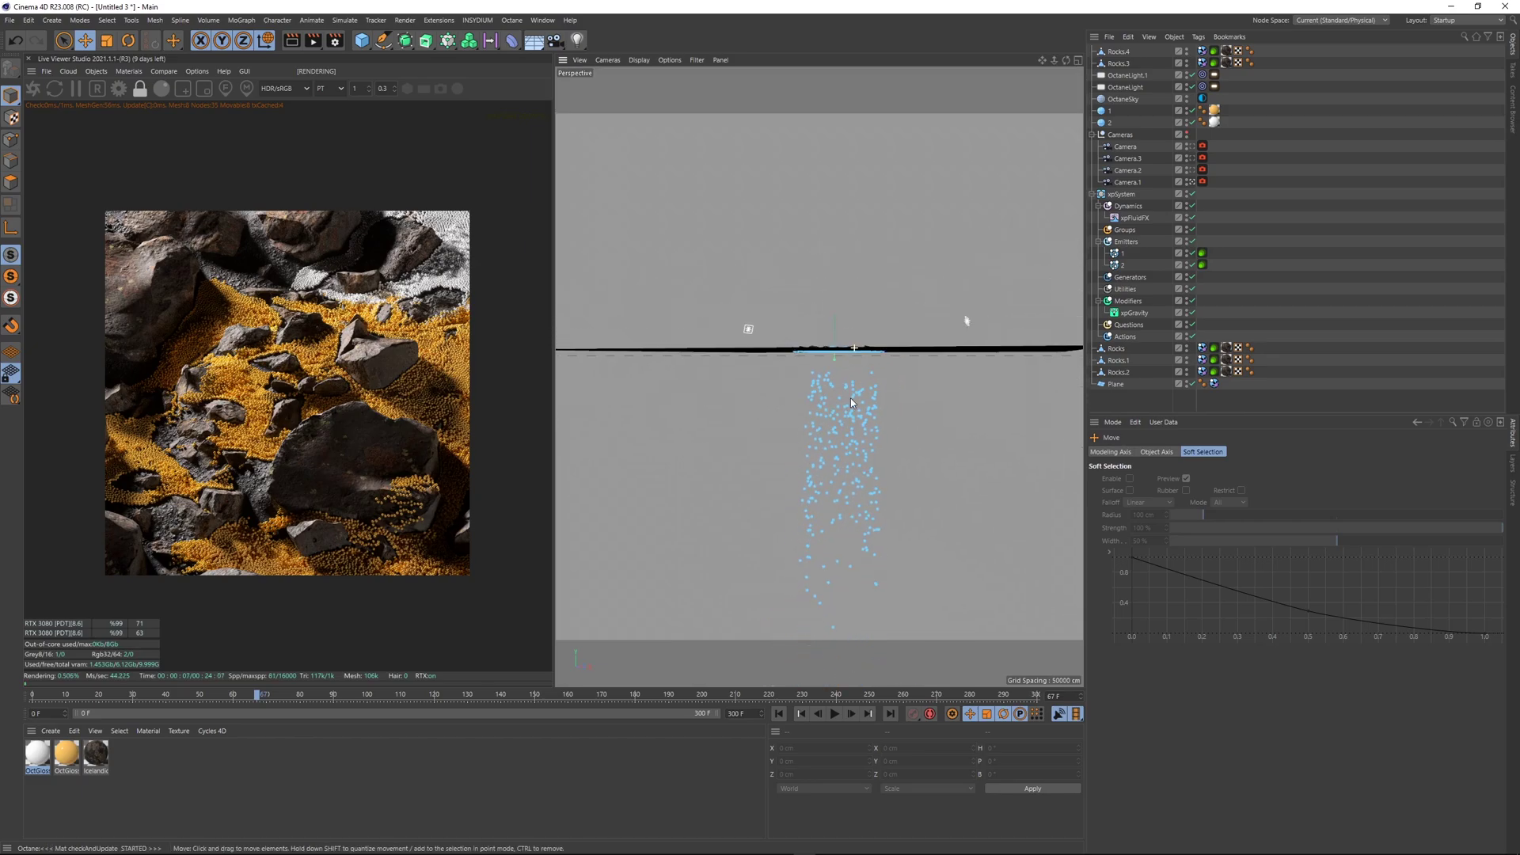
{"action": "scroll", "coordinate": [859, 338], "scroll_direction": "up", "scroll_amount": 2}
{"action": "left_click_drag", "start_coordinate": [862, 336], "coordinate": [802, 426], "text": "alt"}
{"action": "left_click", "coordinate": [842, 353]}
{"action": "scroll", "coordinate": [822, 385], "scroll_direction": "up", "scroll_amount": 10}
{"action": "left_click", "coordinate": [1347, 151]}
{"action": "left_click", "coordinate": [1193, 182]}
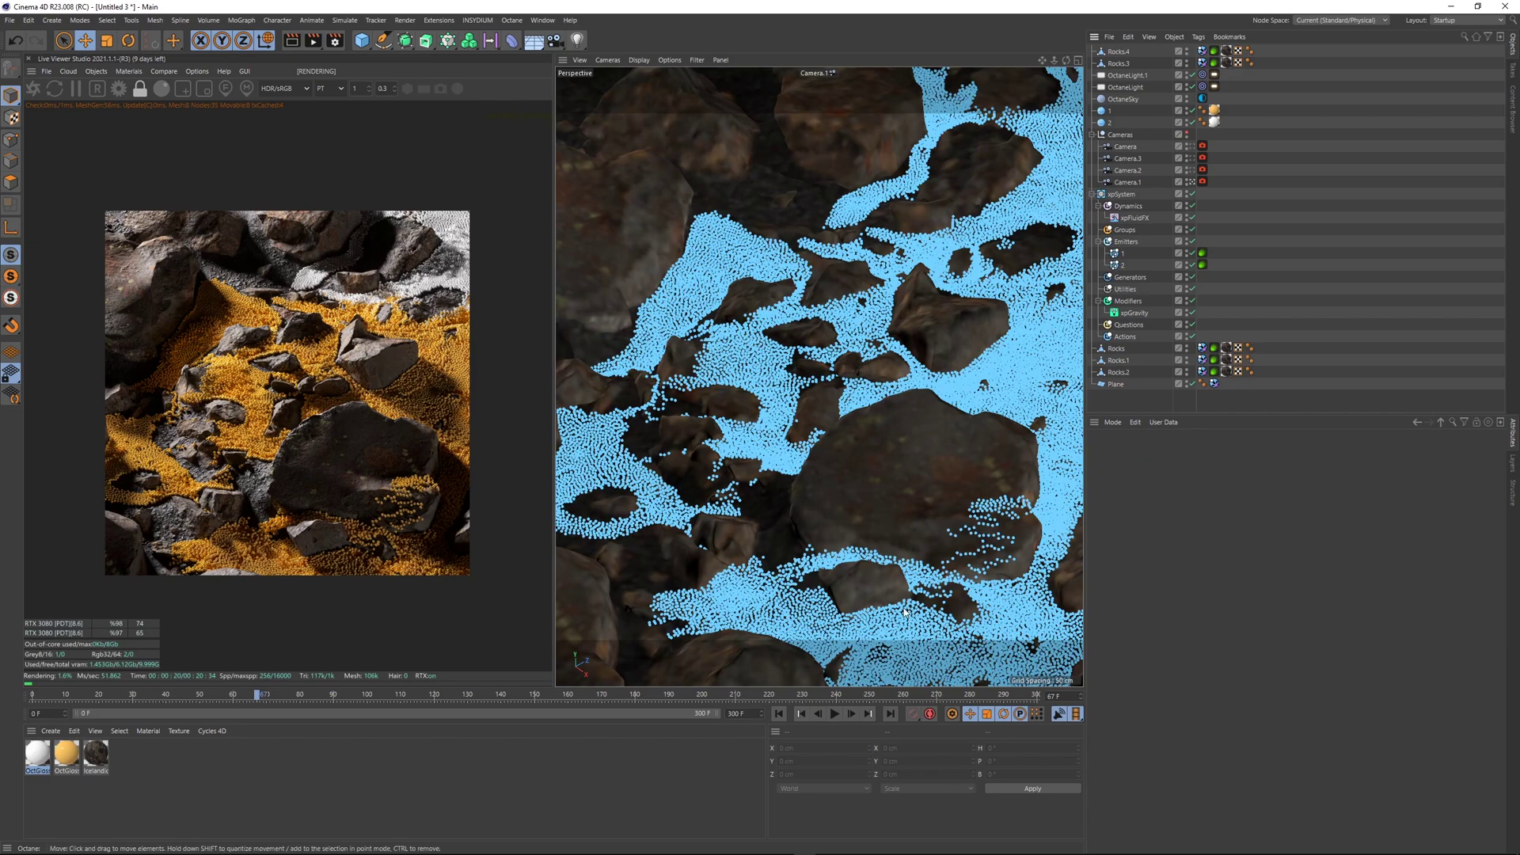
{"action": "left_click", "coordinate": [1193, 183]}
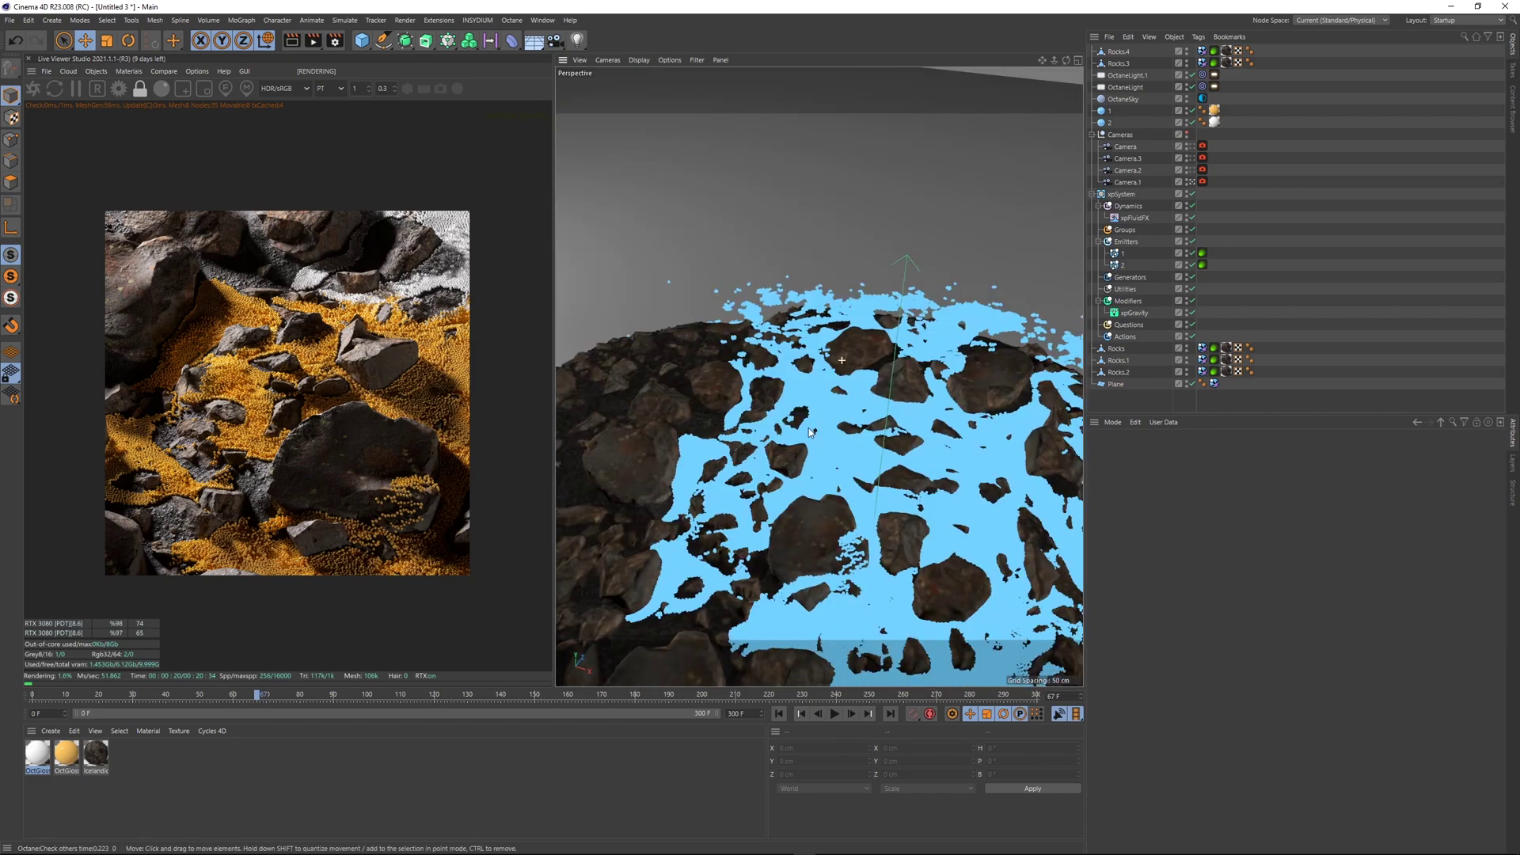
{"action": "scroll", "coordinate": [847, 403], "scroll_direction": "down", "scroll_amount": 10}
{"action": "left_click_drag", "start_coordinate": [852, 395], "coordinate": [855, 320], "text": "alt"}
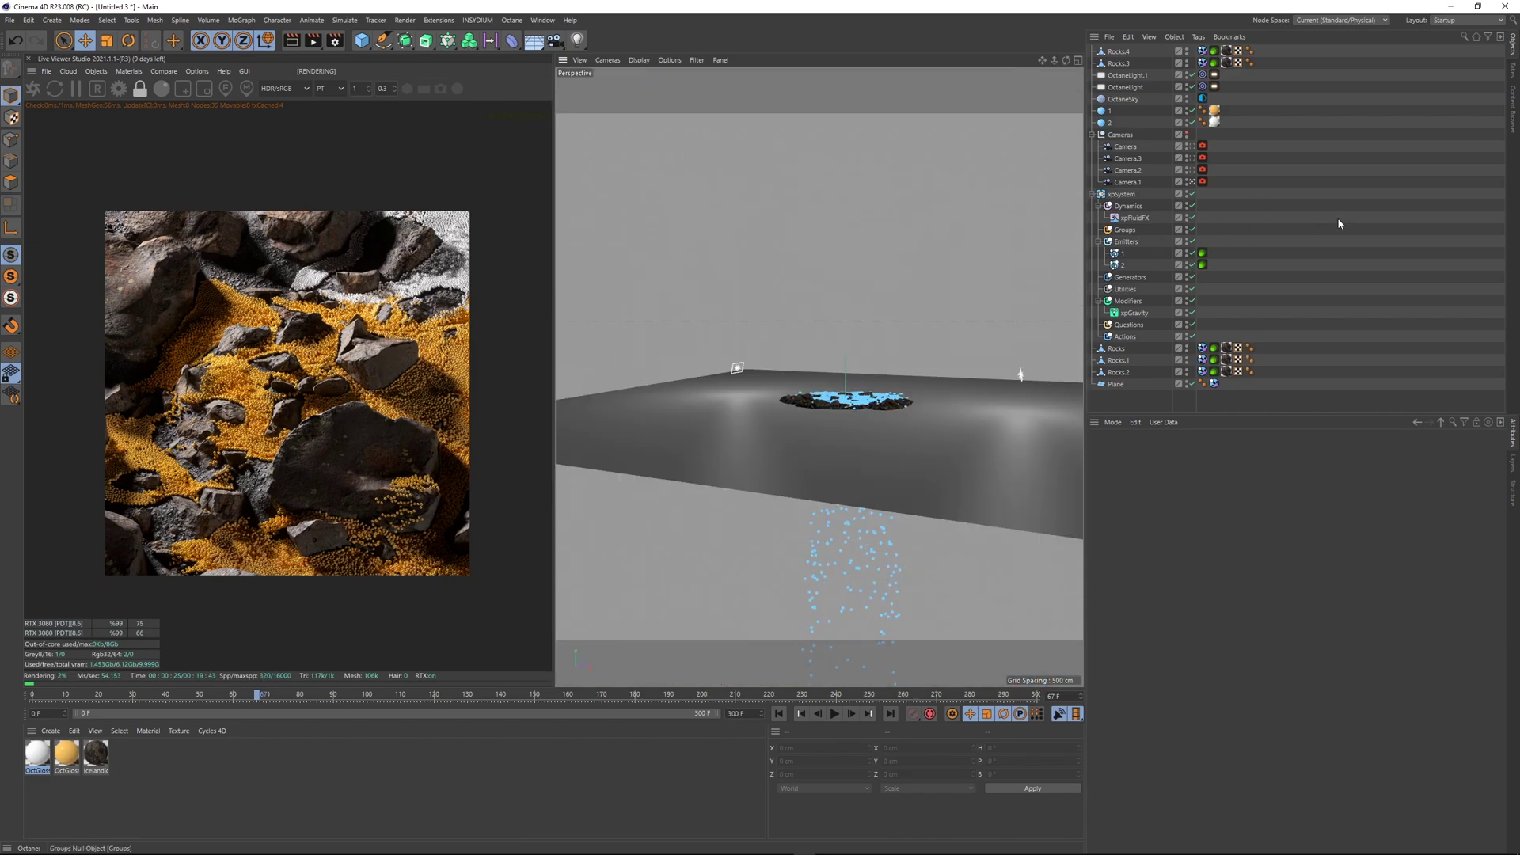
{"action": "left_click", "coordinate": [1192, 182]}
- Advance the simulation to frame 69 and inspect the gold particles around the rocks closely in the Camera.1 render
{"action": "left_click", "coordinate": [833, 714]}
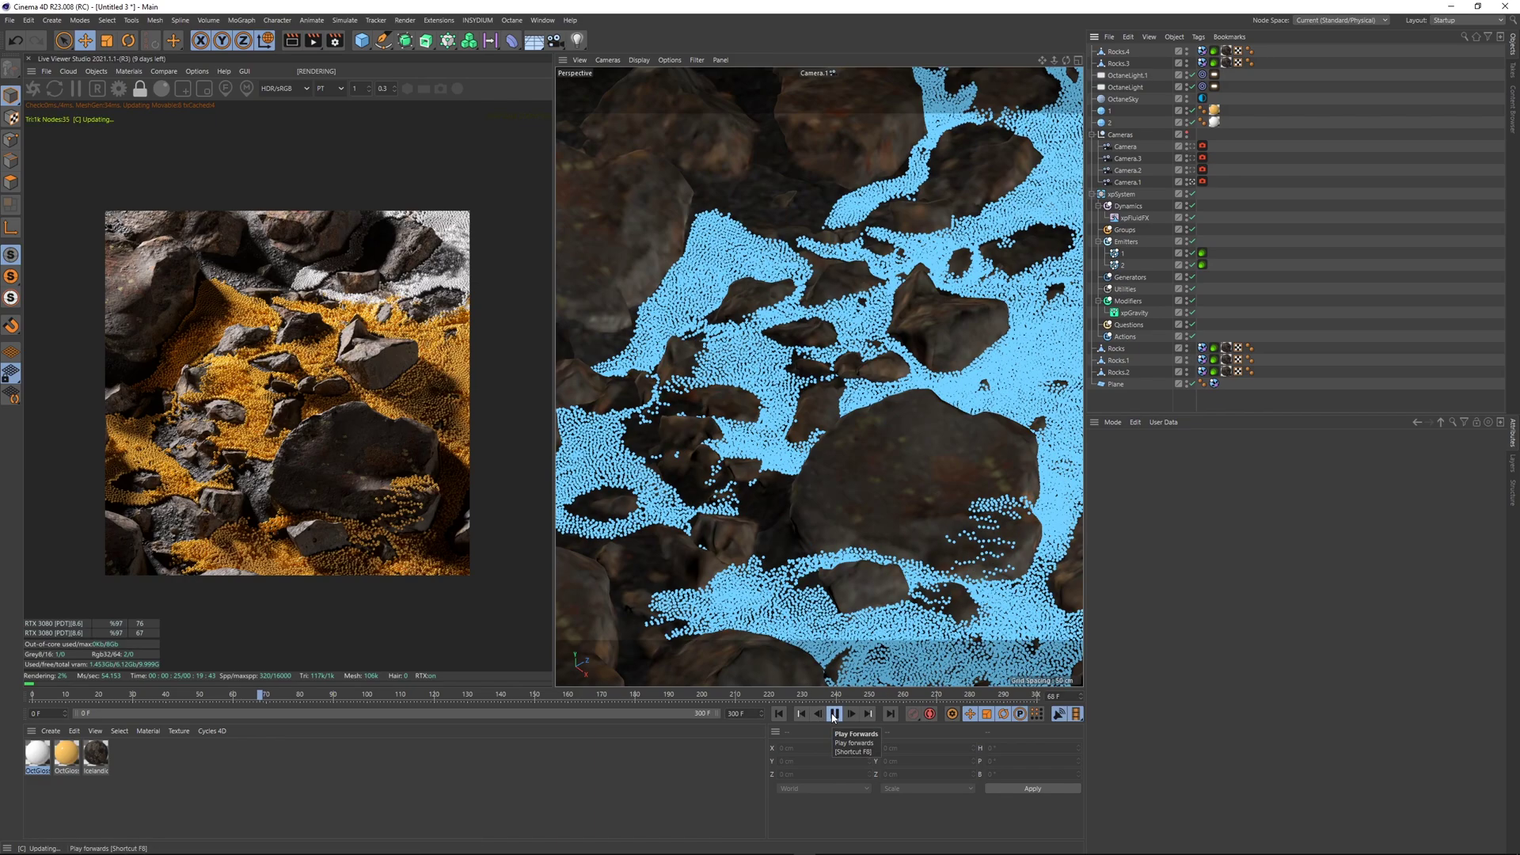
{"action": "left_click", "coordinate": [833, 714]}
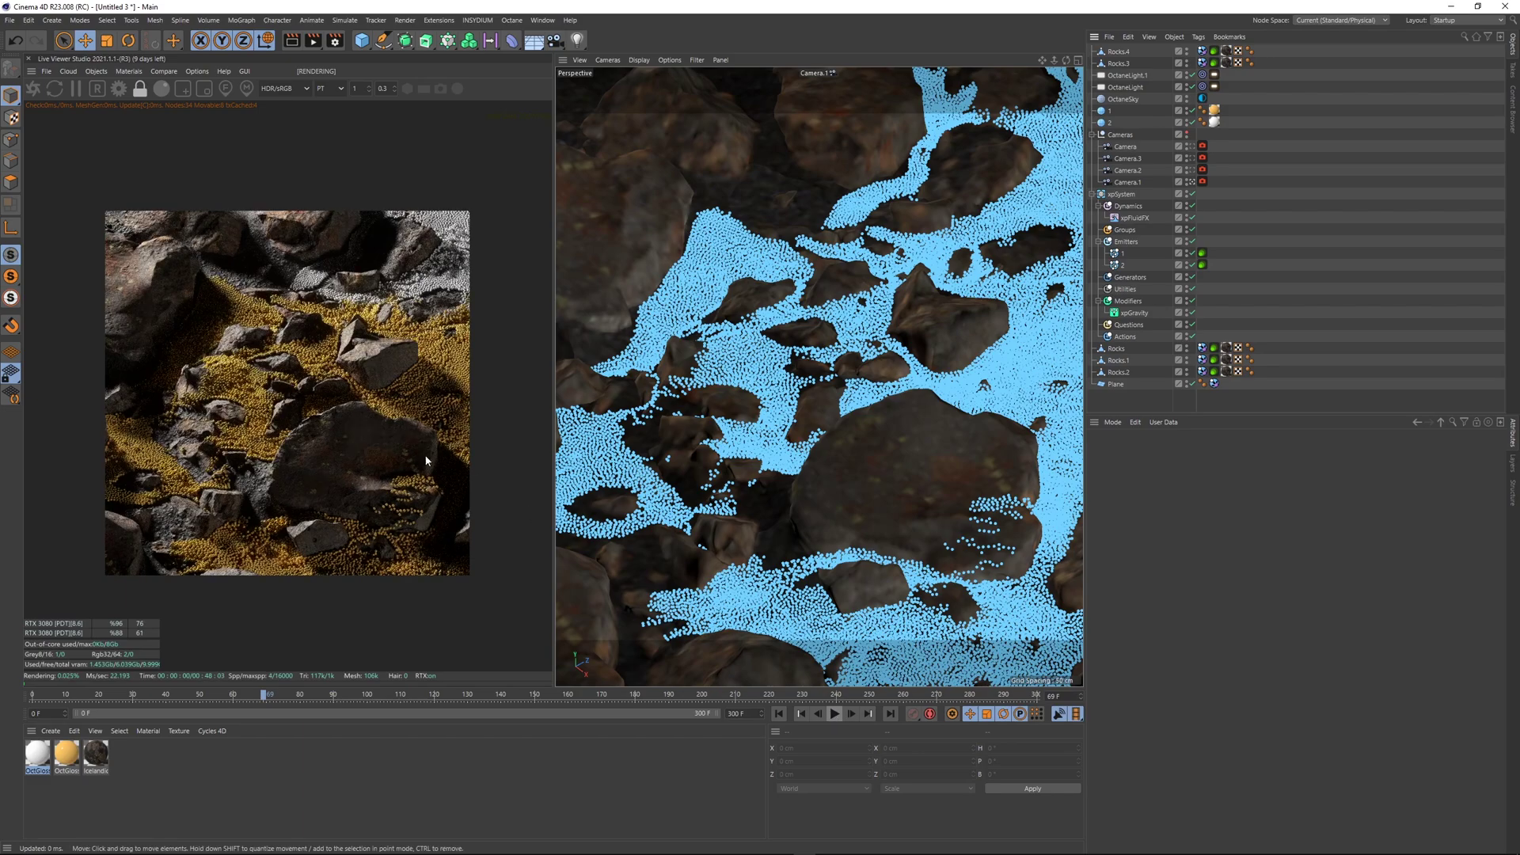
{"action": "scroll", "coordinate": [272, 464], "scroll_direction": "up", "scroll_amount": 5}
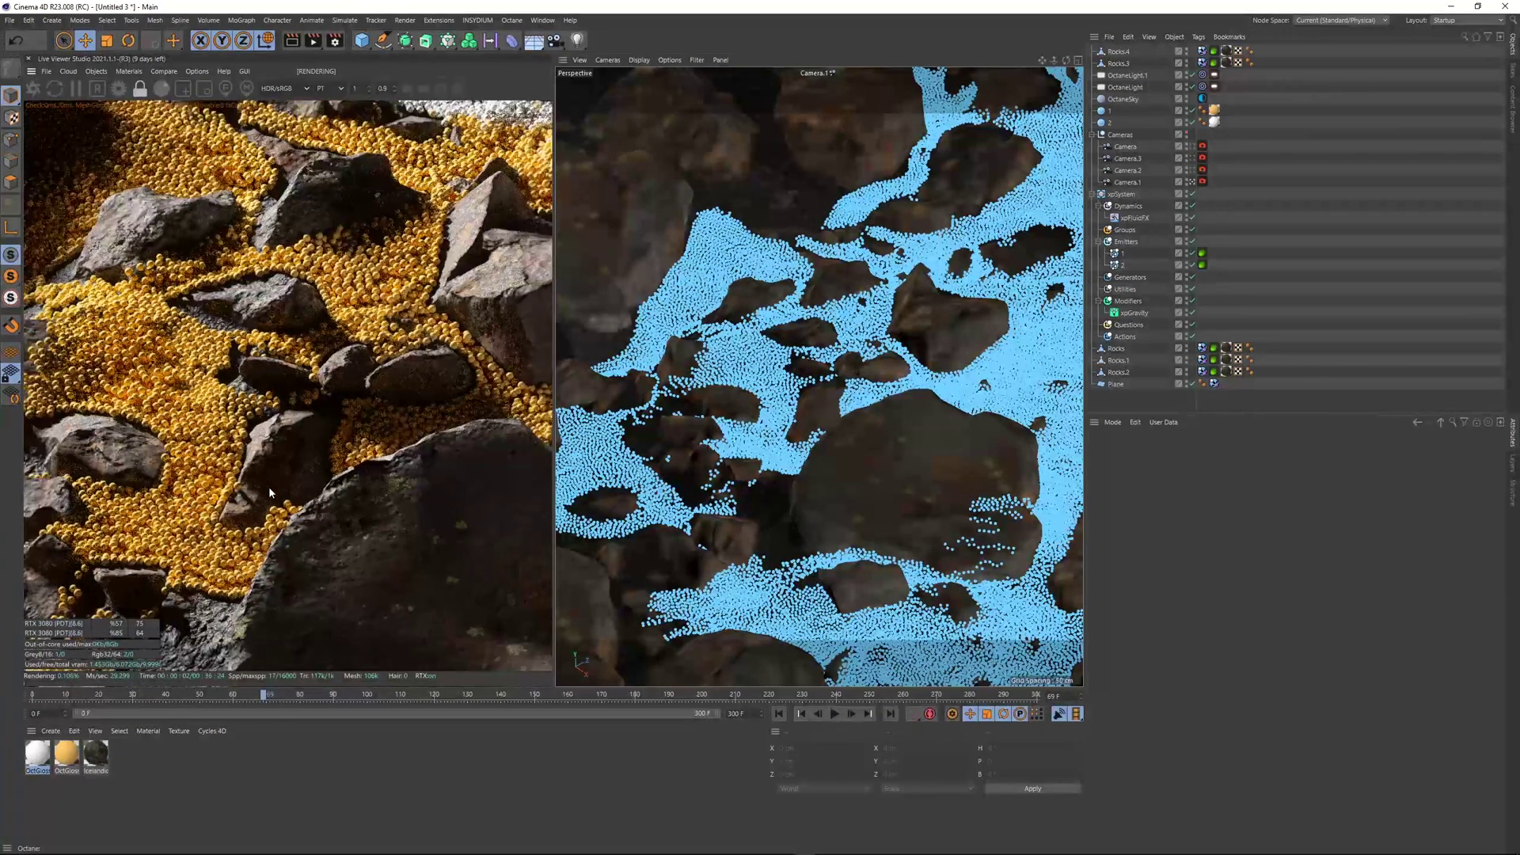
{"action": "scroll", "coordinate": [269, 486], "scroll_direction": "down", "scroll_amount": 3}
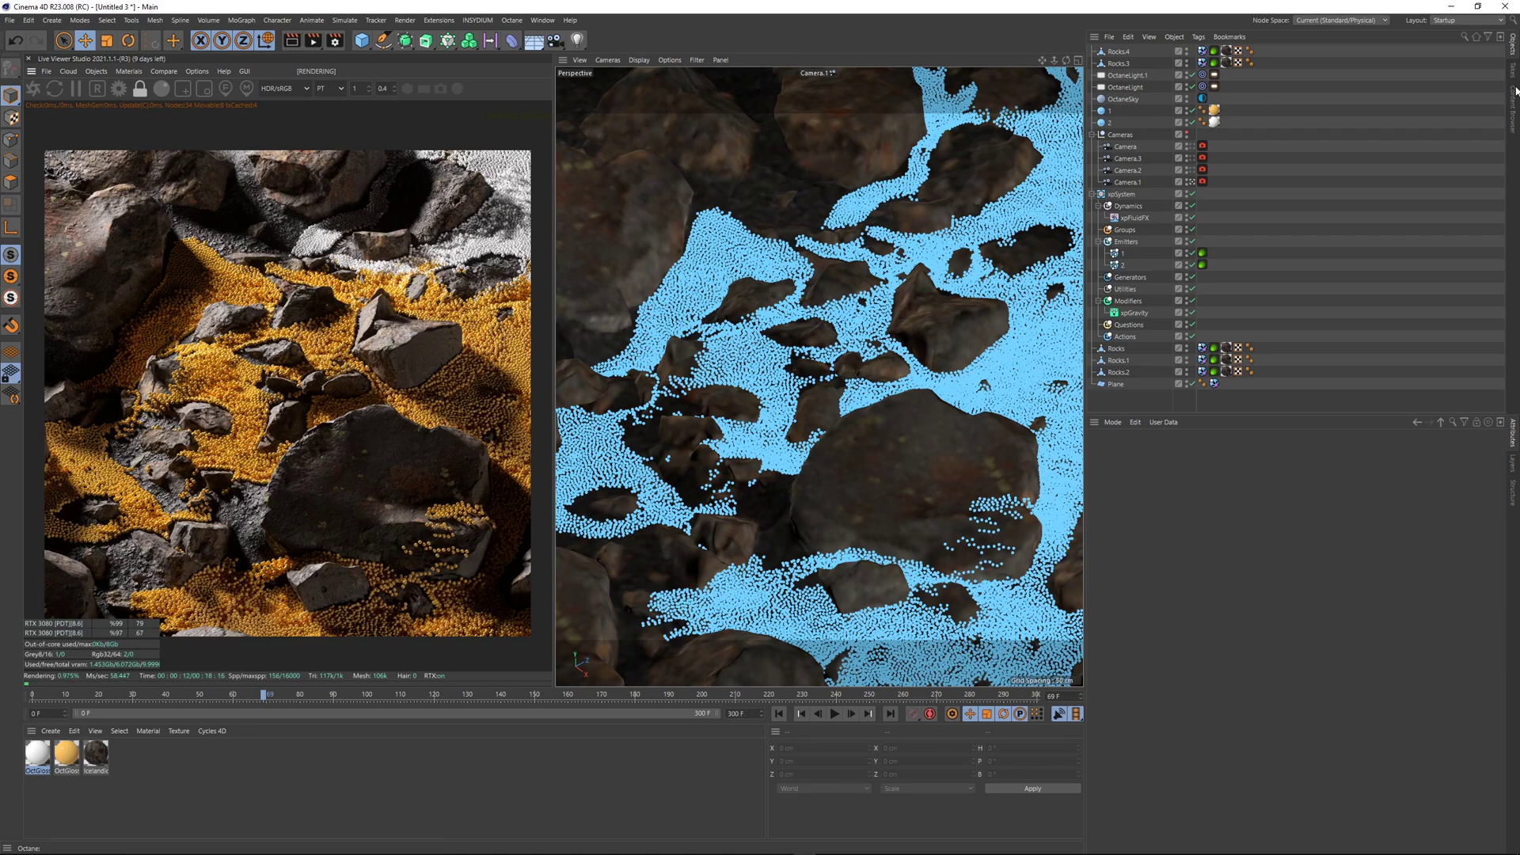
- Open the Camera Imager settings of Camera.1's Octane camera tag
{"action": "left_click", "coordinate": [1203, 182]}
{"action": "left_click", "coordinate": [1274, 452]}
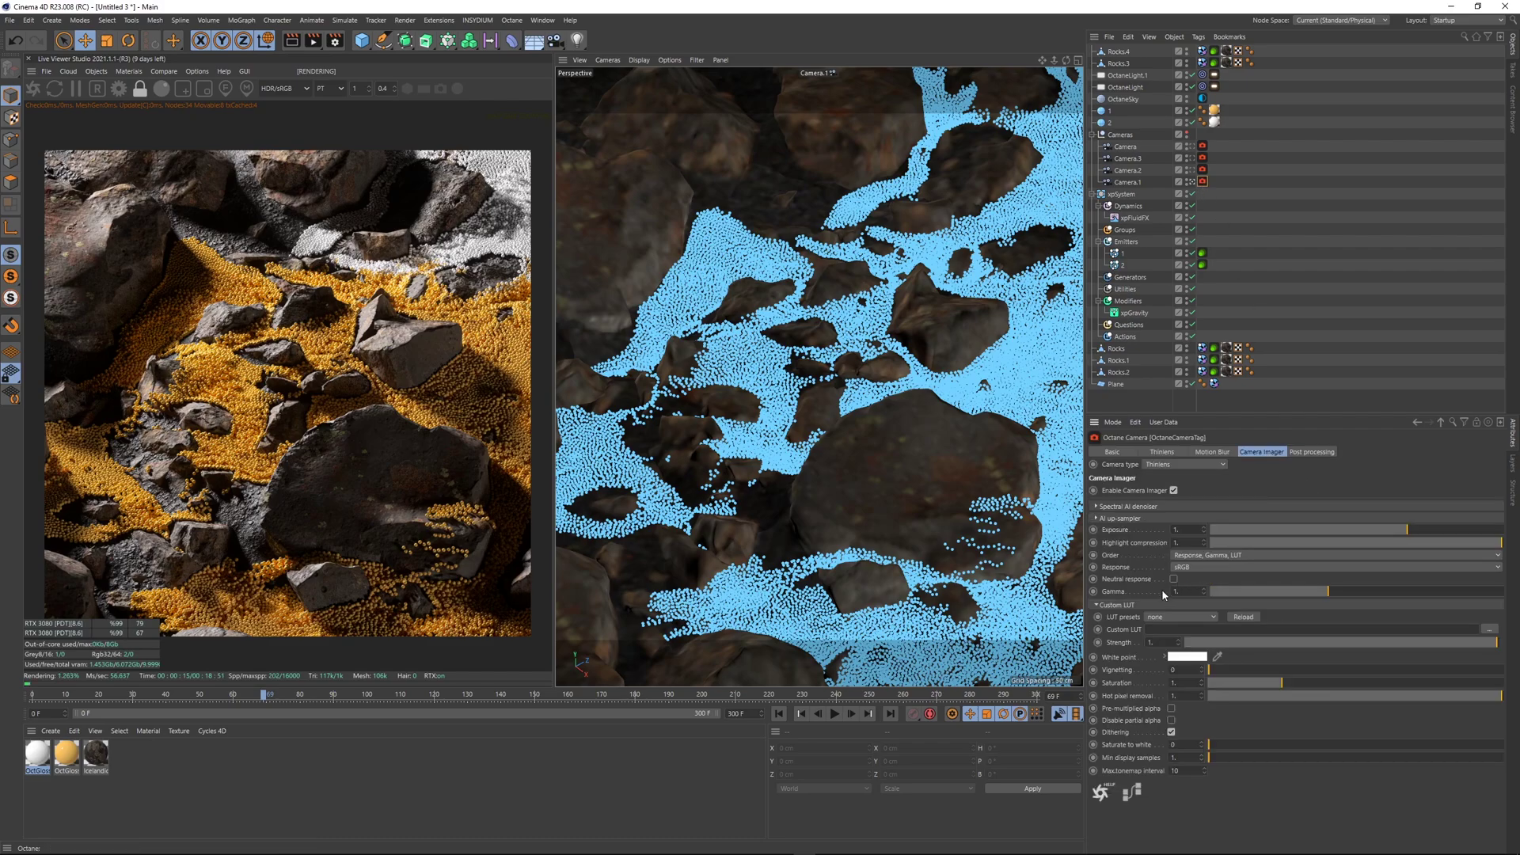